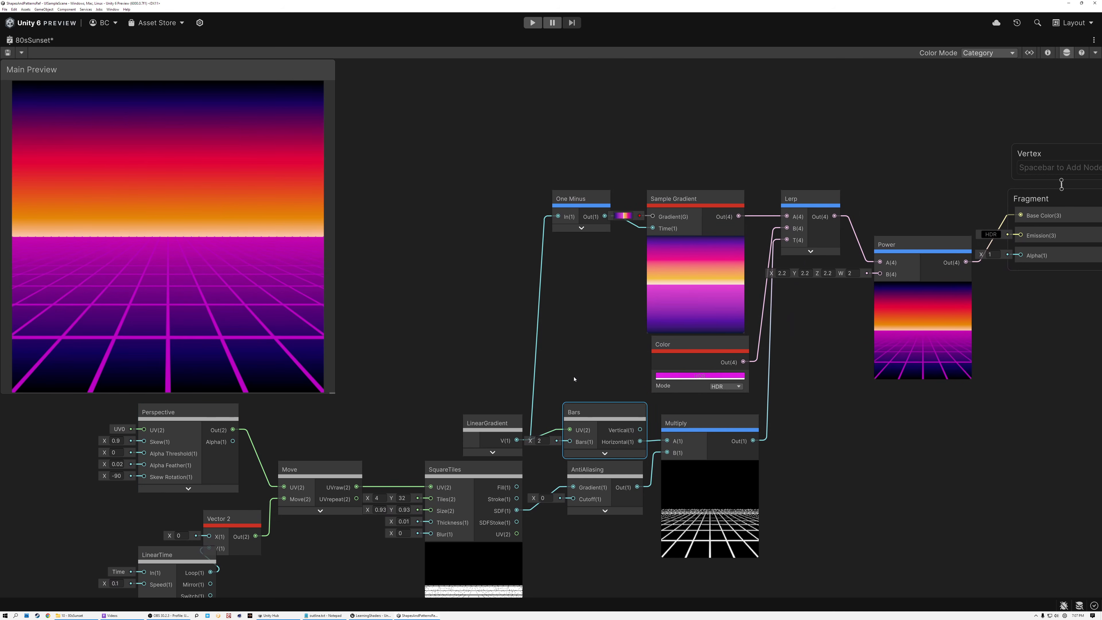
# Examine the finished 80sSunset shader graph, focusing on the Perspective node's inputs and its link to the Move node
pyautogui.scroll(-3, 472, 366)
pyautogui.moveTo(451, 335); pyautogui.dragTo(446, 360, button='middle')
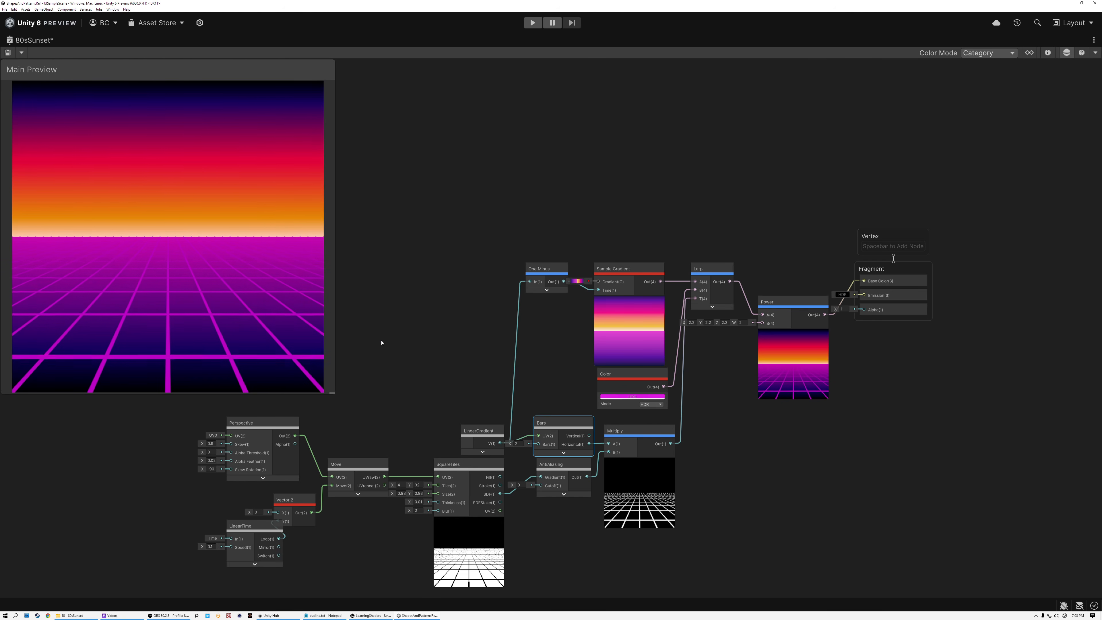
pyautogui.moveTo(381, 347); pyautogui.dragTo(702, 203, button='middle')
pyautogui.click(575, 277)
pyautogui.scroll(5, 576, 277)
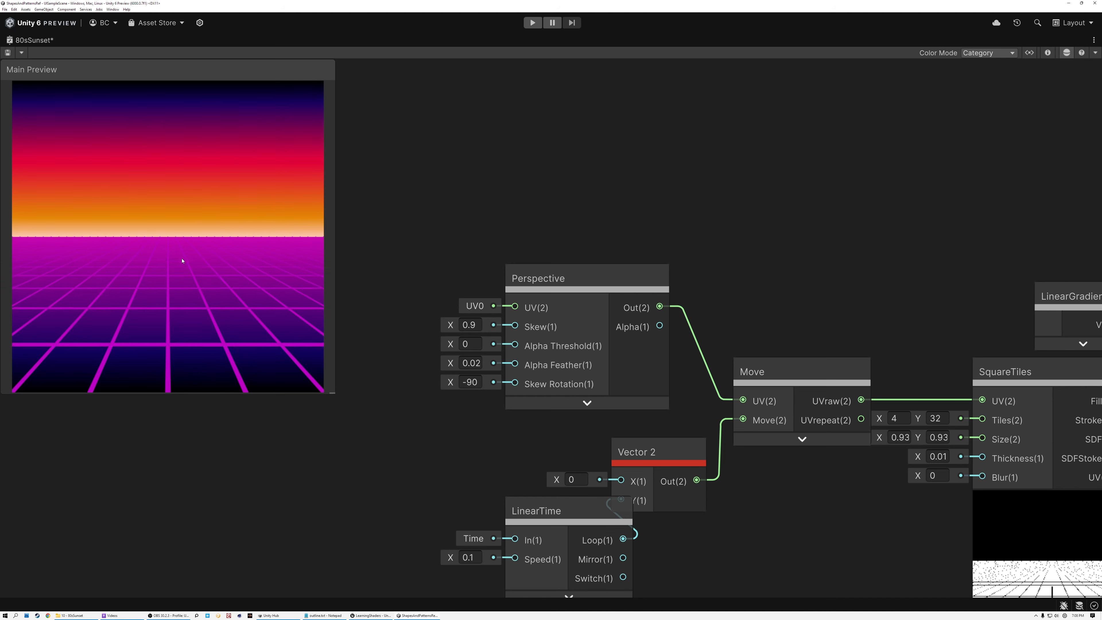
pyautogui.click(579, 305)
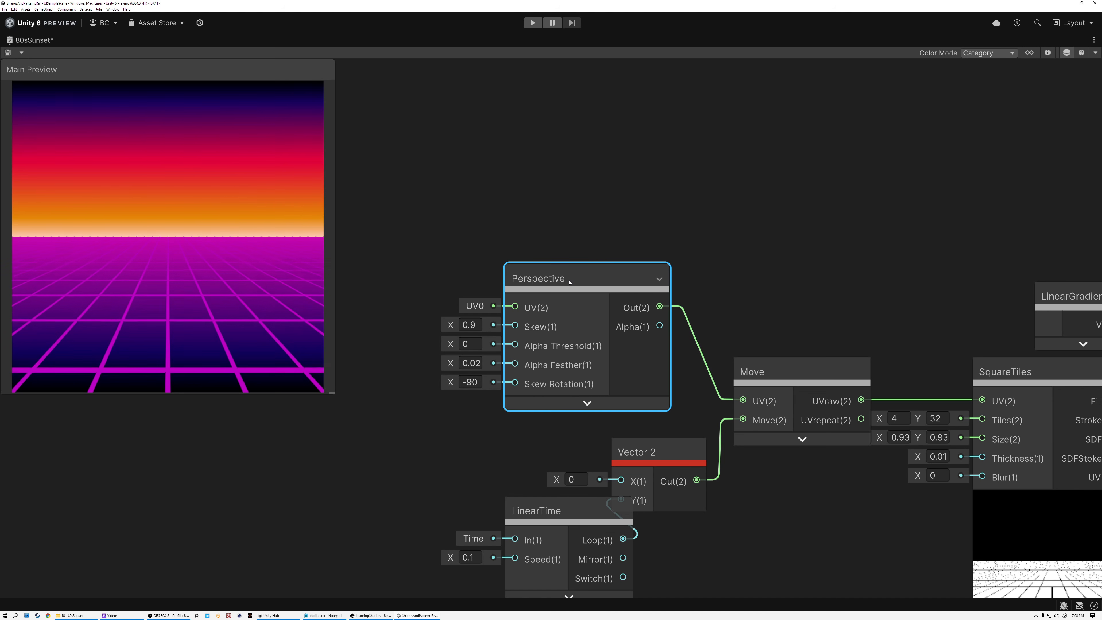
pyautogui.scroll(1, 580, 305)
pyautogui.scroll(1, 580, 304)
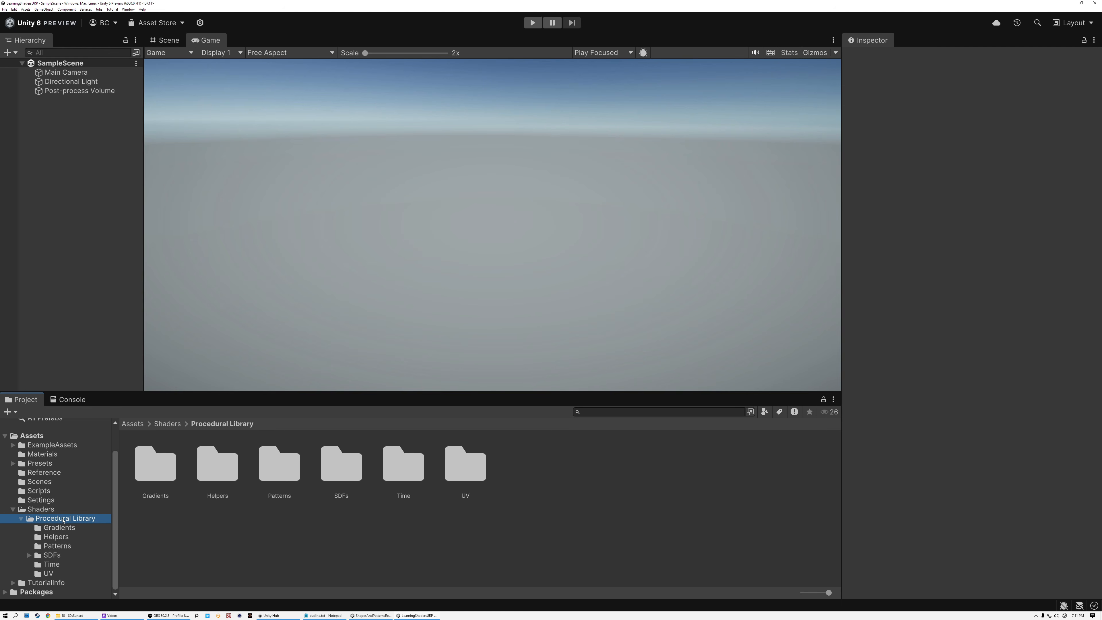
# Create a Sub Graph named Perspective in the UV folder of the Procedural Library
pyautogui.click(45, 574)
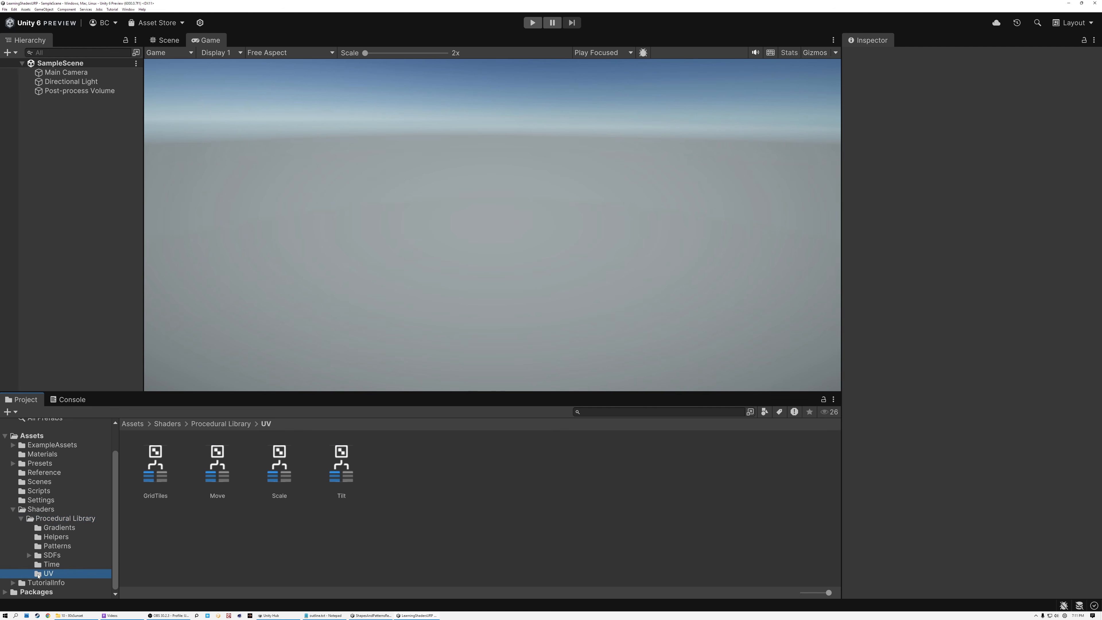
pyautogui.rightClick(388, 462)
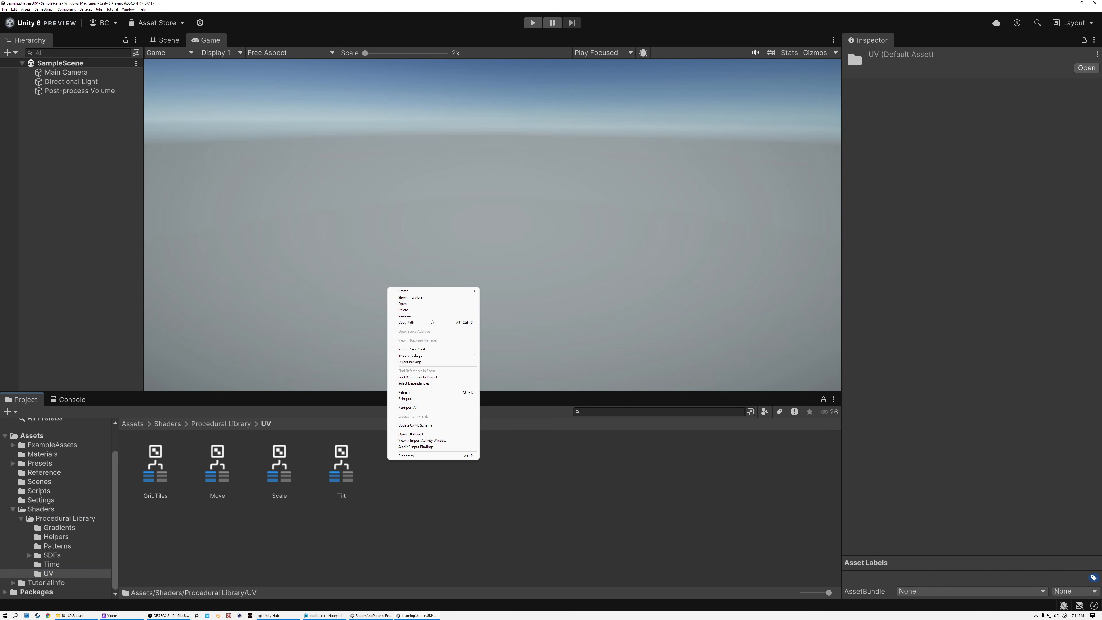
pyautogui.moveTo(406, 291)
pyautogui.moveTo(501, 369)
pyautogui.moveTo(557, 372)
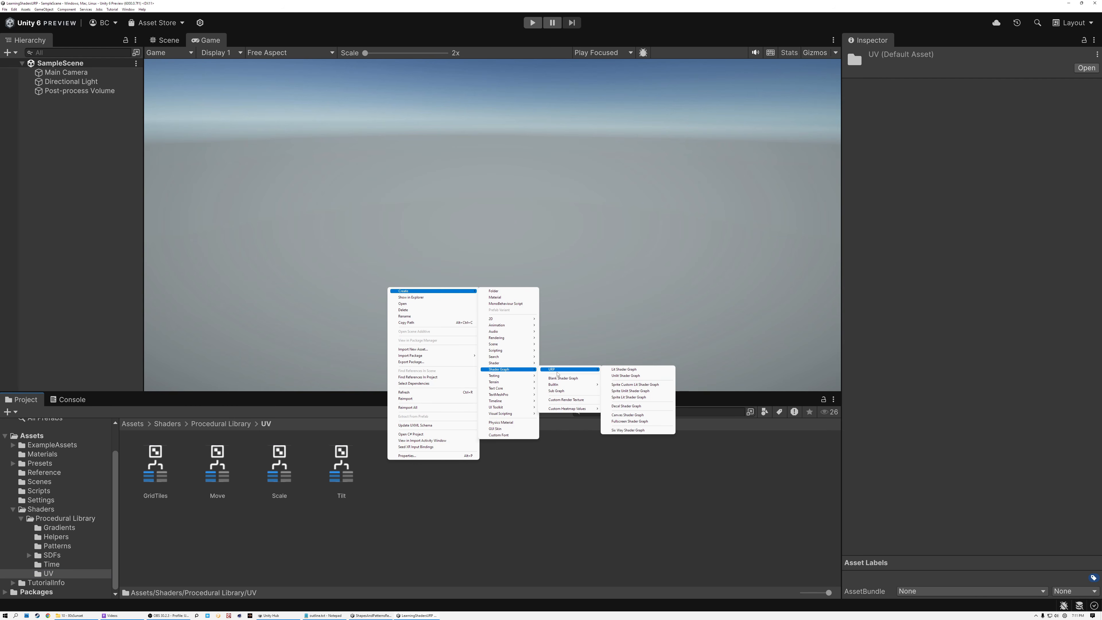
pyautogui.click(557, 390)
pyautogui.write('Perspective')
pyautogui.press('Return')
# Open the Perspective sub graph in a maximized editor and hide its main preview
pyautogui.doubleClick(280, 464)
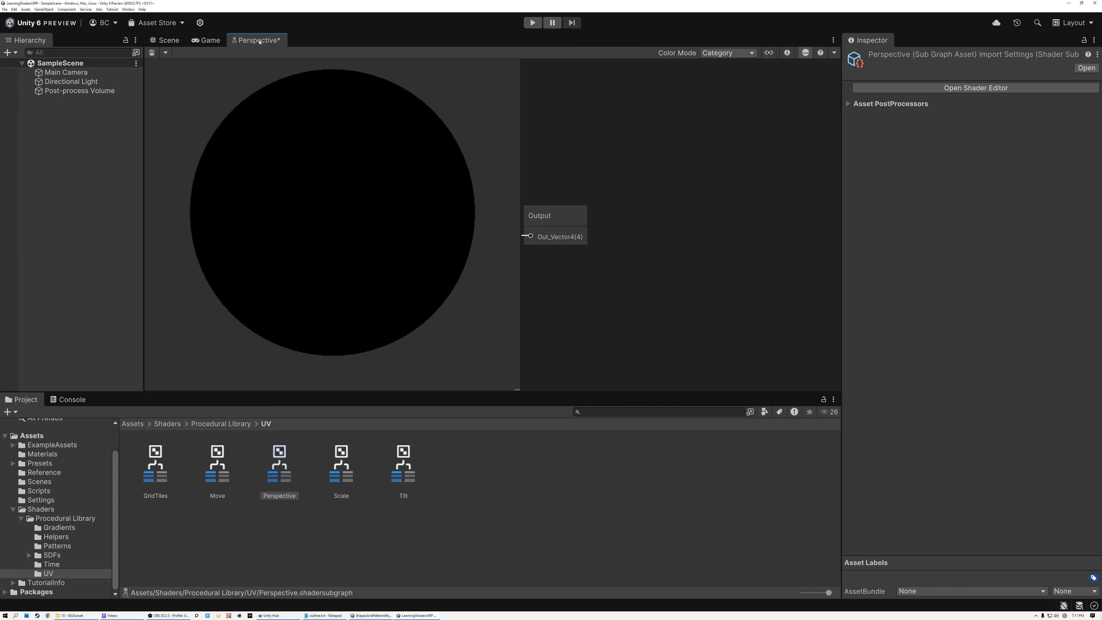
pyautogui.doubleClick(259, 42)
pyautogui.click(1066, 53)
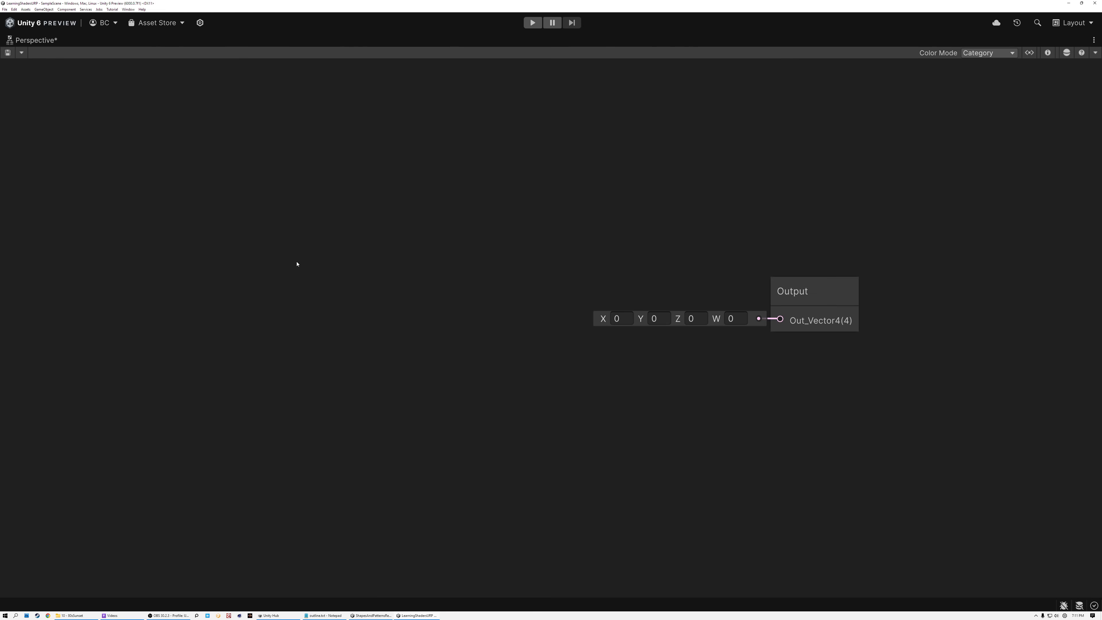
# Add a UV node, collapse its preview and place it well away from the Output node on its input side
pyautogui.press('space')
pyautogui.write('uv')
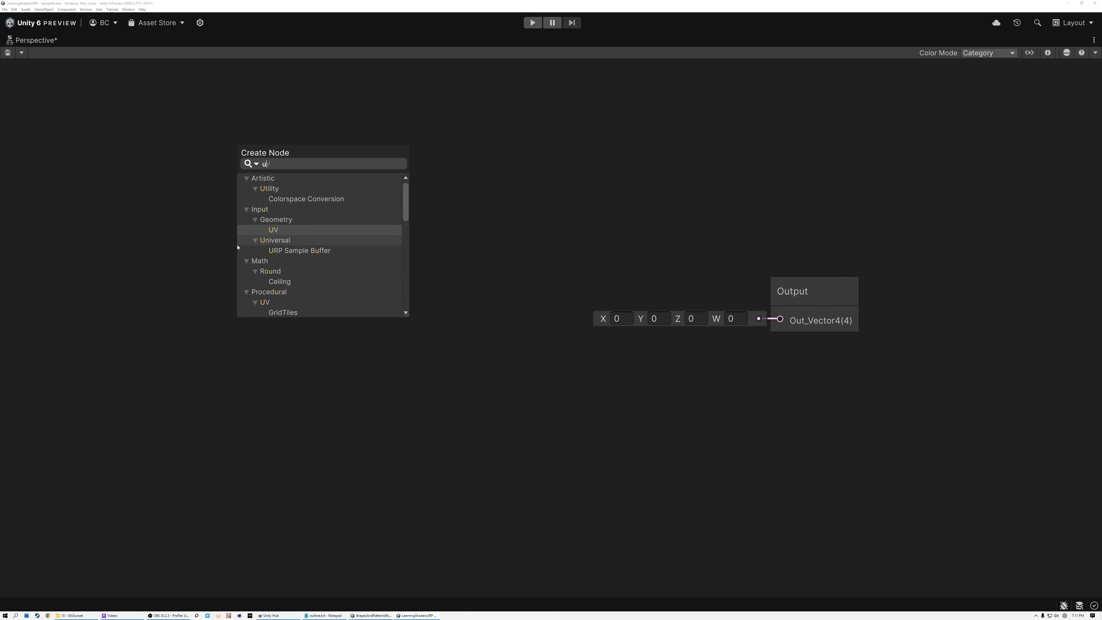
pyautogui.click(280, 199)
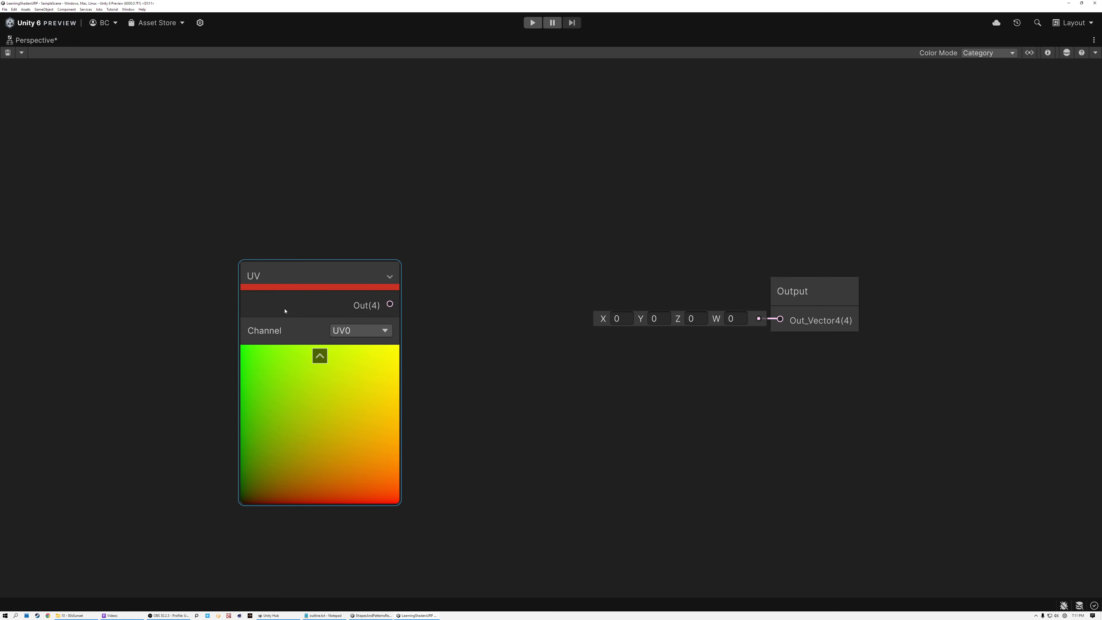
pyautogui.click(319, 355)
pyautogui.moveTo(274, 302); pyautogui.dragTo(124, 313)
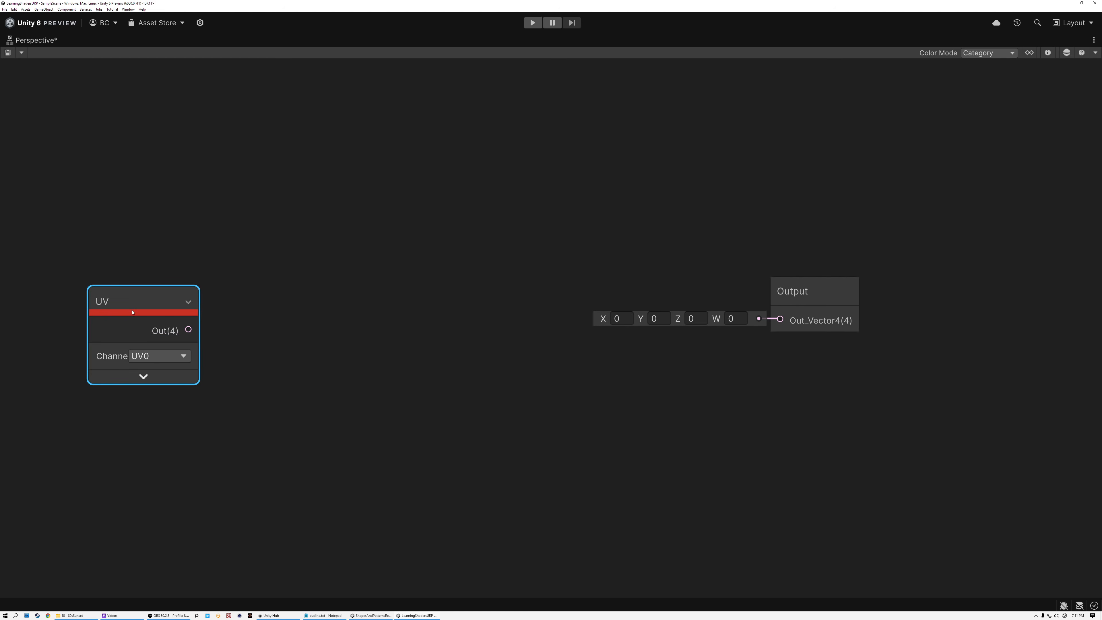
# Show the Blackboard and add a Vector 2 property named UV
pyautogui.click(1029, 52)
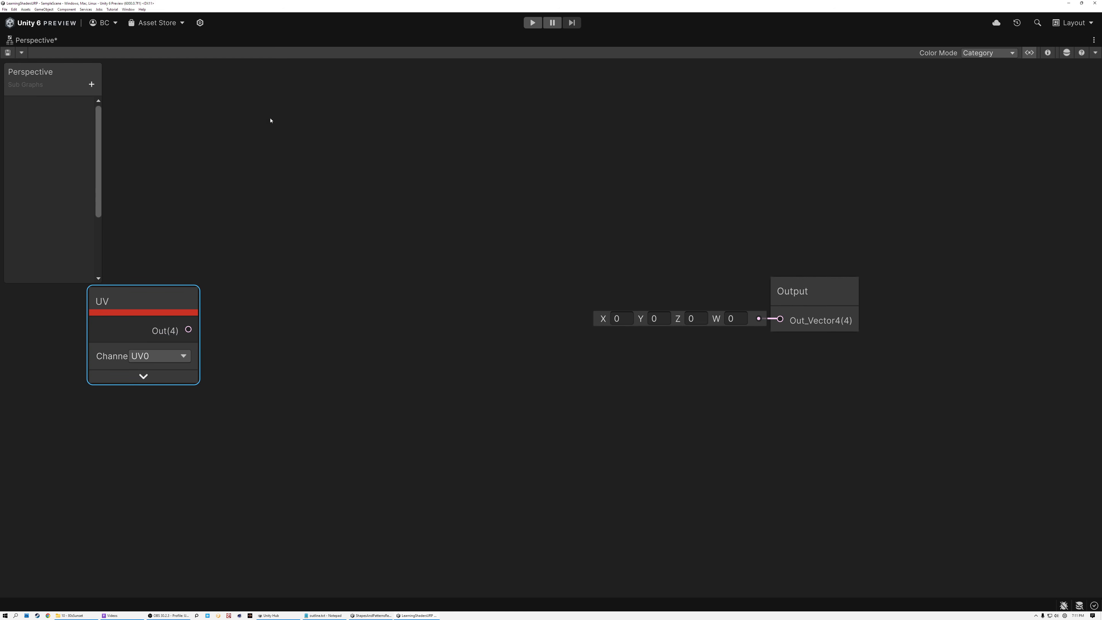
pyautogui.click(92, 84)
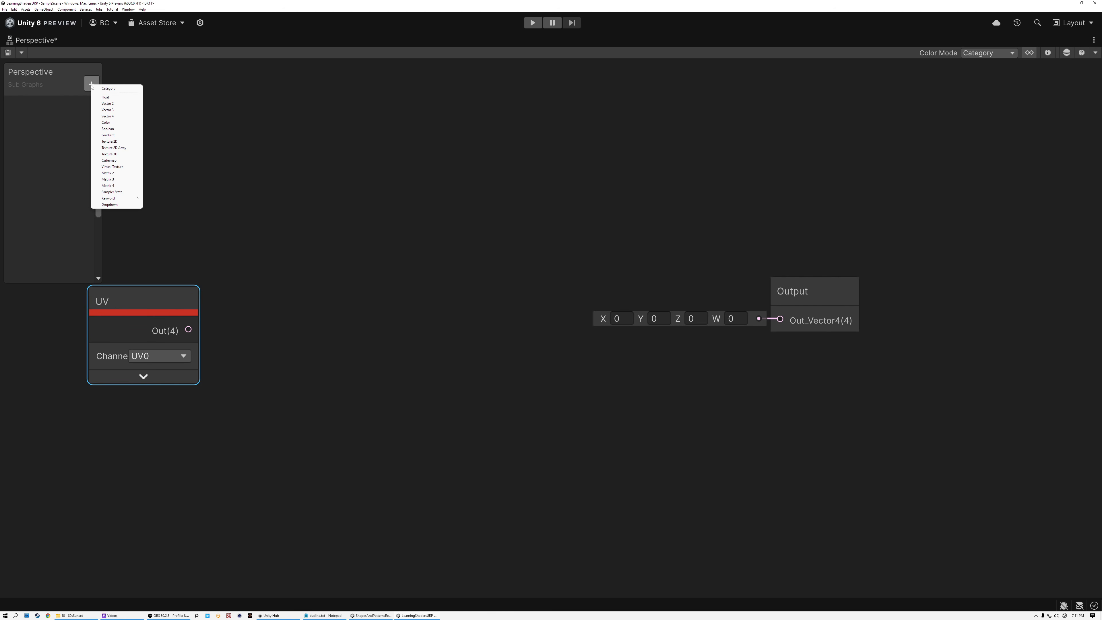
pyautogui.click(102, 107)
pyautogui.write('UV')
pyautogui.press('Return')
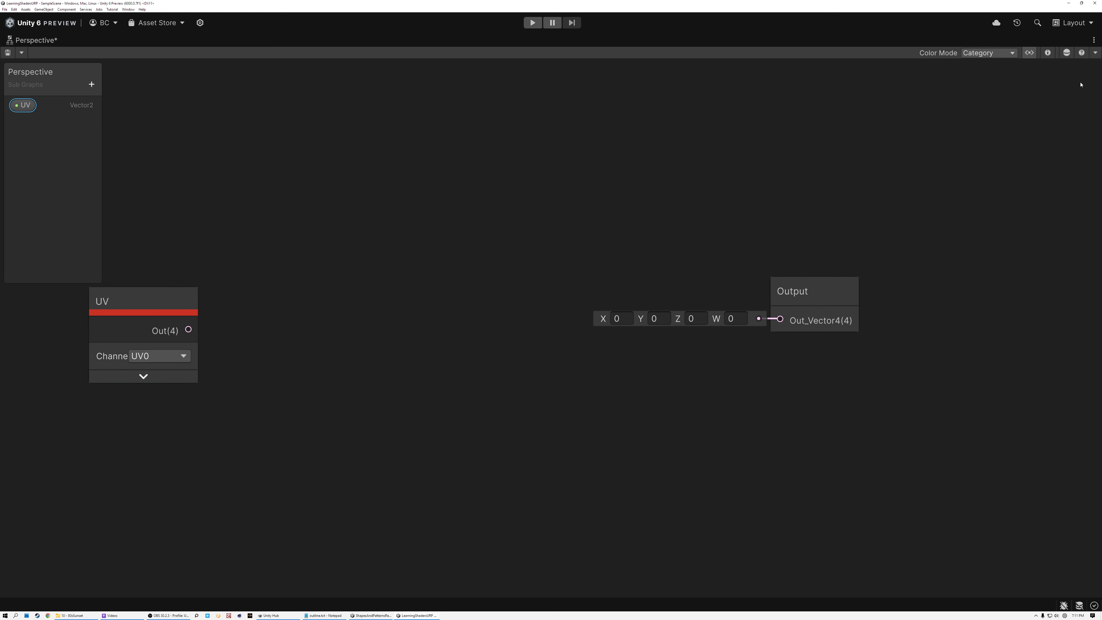
# Show the Graph Inspector and enable custom binding for the UV property with the label UV0
pyautogui.click(1047, 53)
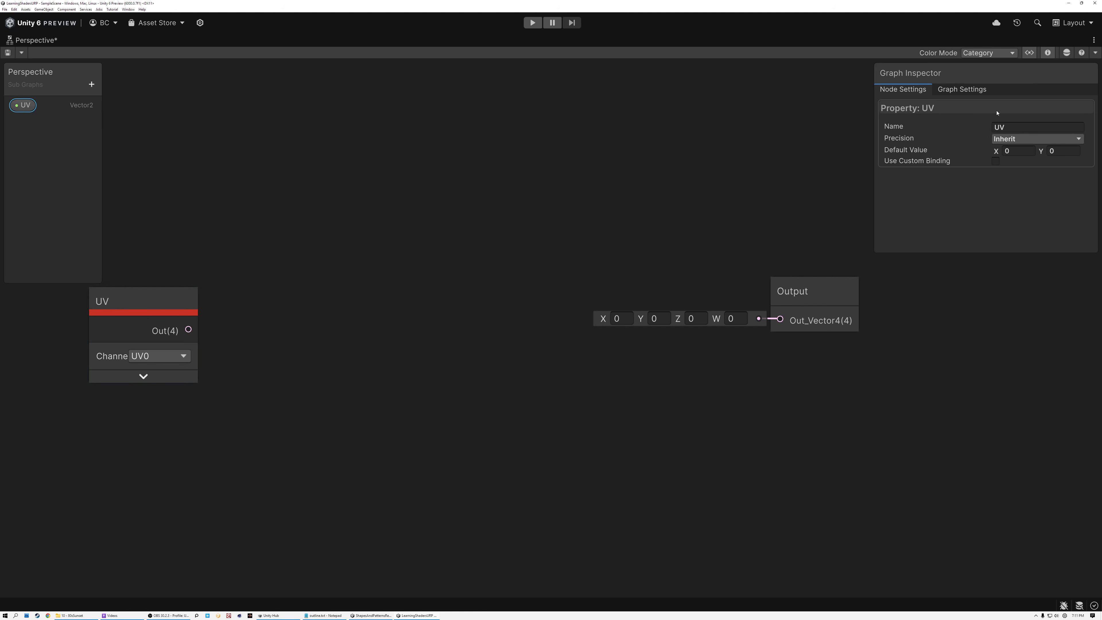
pyautogui.click(995, 161)
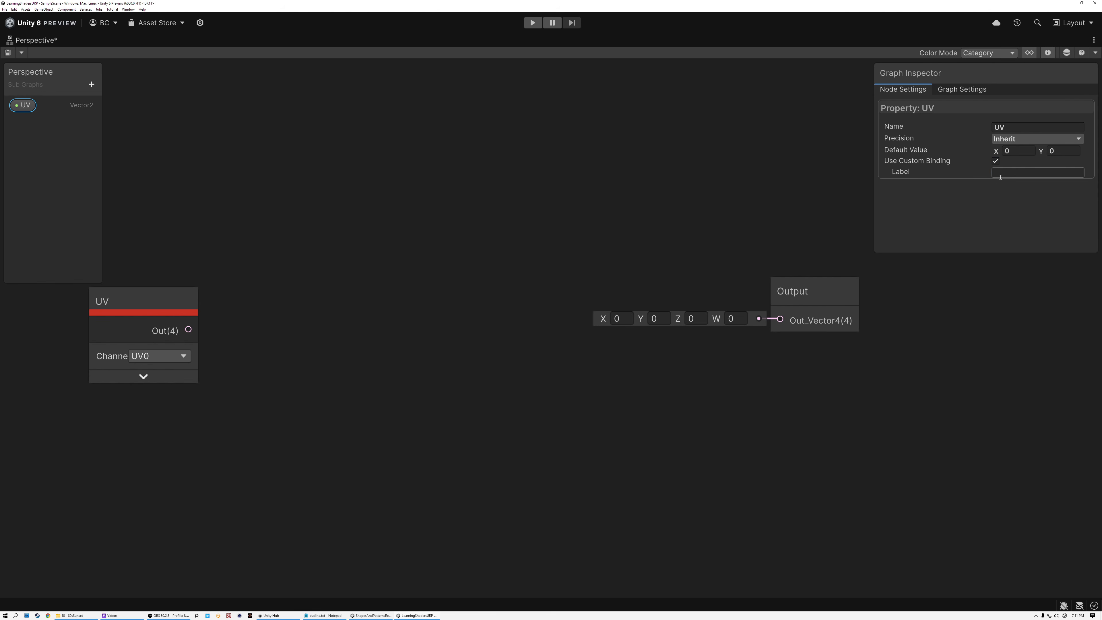
pyautogui.write('UV0')
pyautogui.press('Return')
# Place the UV property in the graph and position the UV node just below it
pyautogui.moveTo(181, 207); pyautogui.dragTo(223, 241)
pyautogui.scroll(4, 220, 235)
pyautogui.moveTo(156, 335); pyautogui.dragTo(305, 326)
# Add a Branch On Input Connection node between the UV nodes and the Output node
pyautogui.click(463, 315)
pyautogui.press('space')
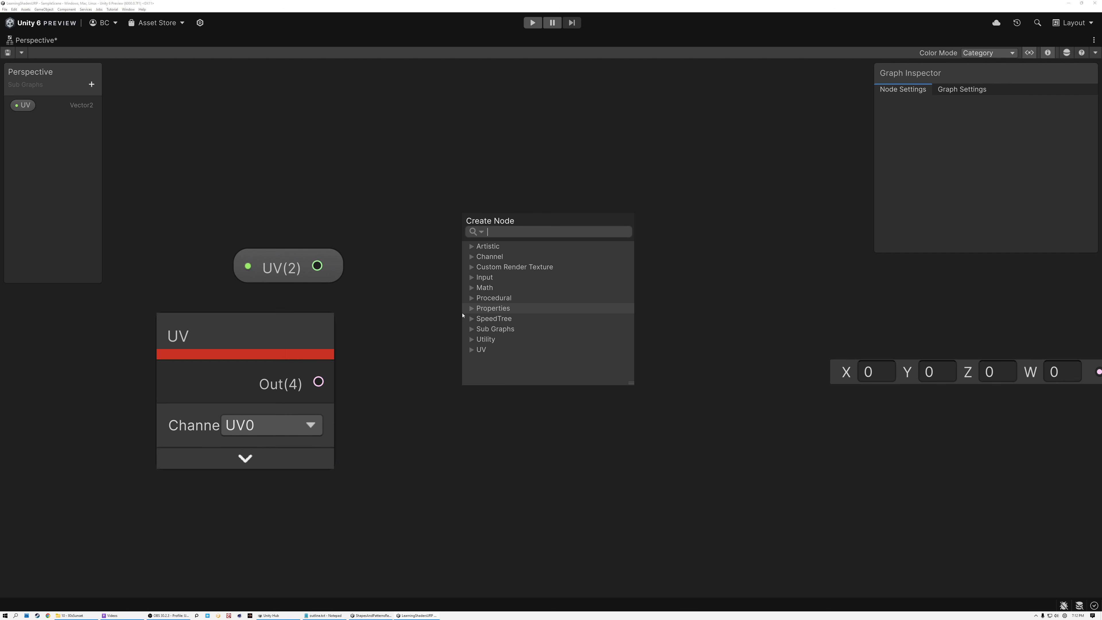
pyautogui.write('bran')
pyautogui.press('Down')
pyautogui.press('Return')
# Connect the UV property to the branch's Input and Connected ports, and the UV node's output to NotConnected
pyautogui.moveTo(317, 266); pyautogui.dragTo(482, 393)
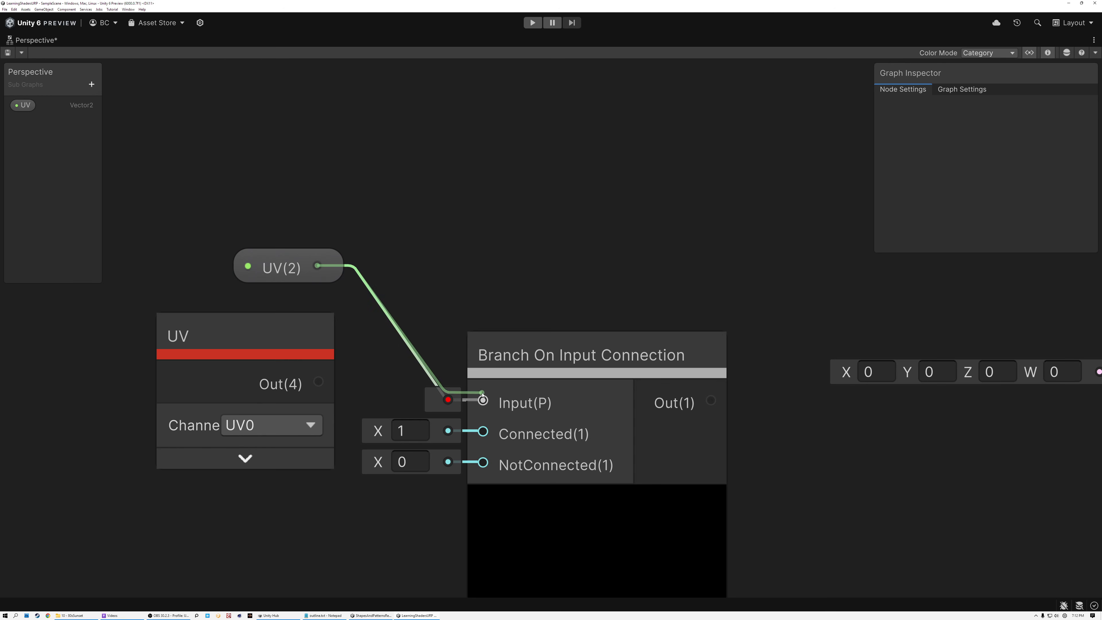
pyautogui.moveTo(317, 265); pyautogui.dragTo(482, 431)
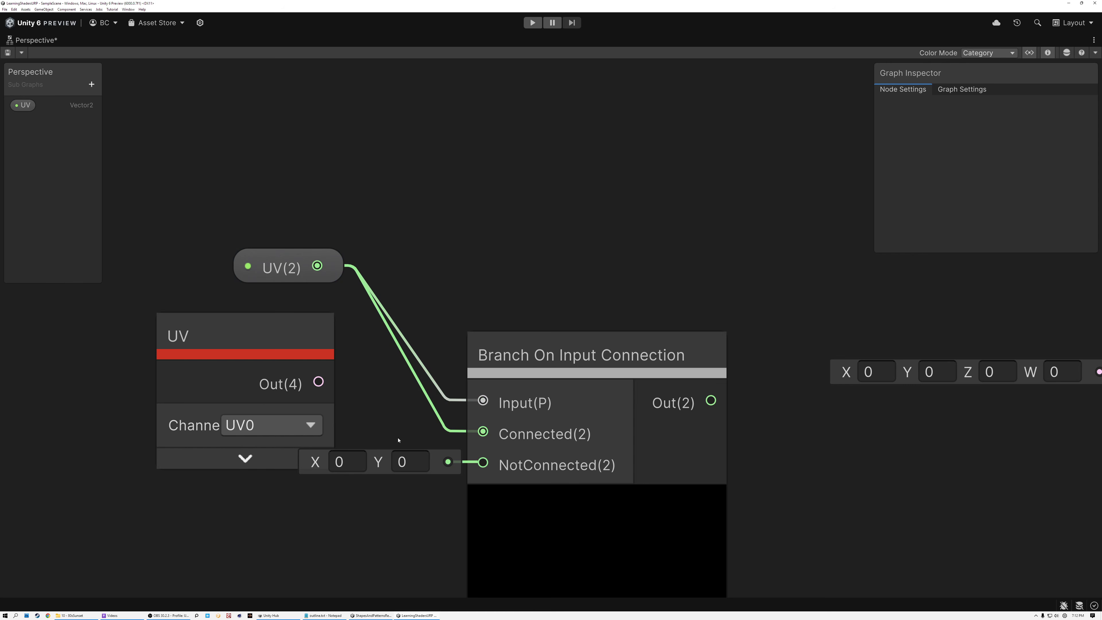
pyautogui.click(254, 332)
pyautogui.moveTo(253, 333); pyautogui.dragTo(247, 340)
pyautogui.moveTo(306, 389); pyautogui.dragTo(483, 462)
# Collapse the branch node's preview and arrange it and the UV node compactly beside the UV property
pyautogui.click(596, 500)
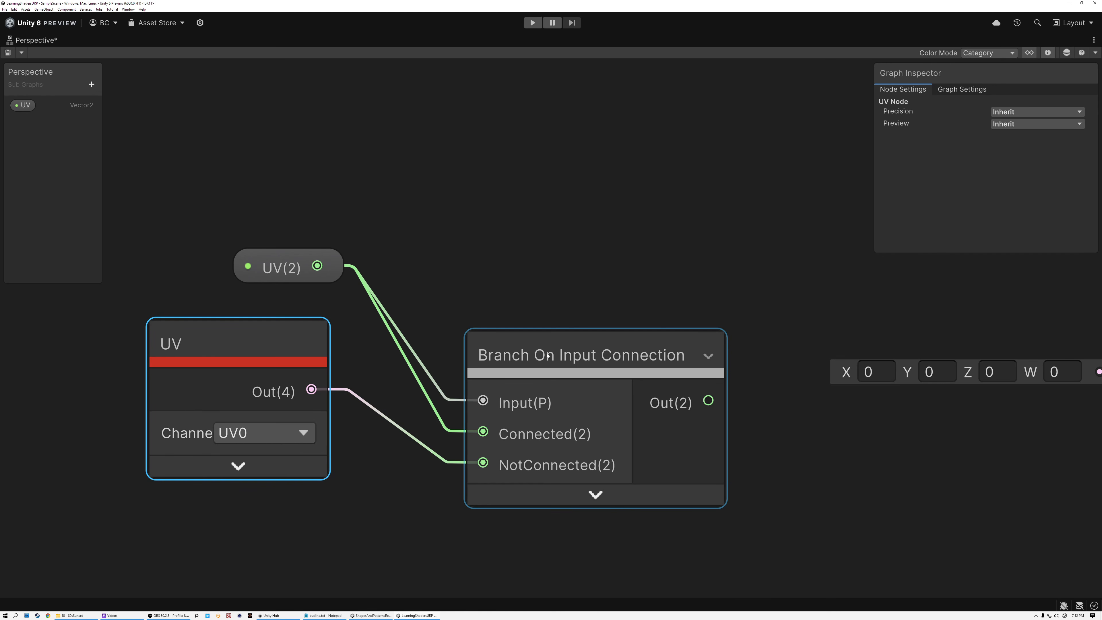
pyautogui.moveTo(547, 355); pyautogui.dragTo(515, 273)
pyautogui.click(282, 266)
pyautogui.click(260, 347)
pyautogui.moveTo(260, 347); pyautogui.dragTo(276, 326)
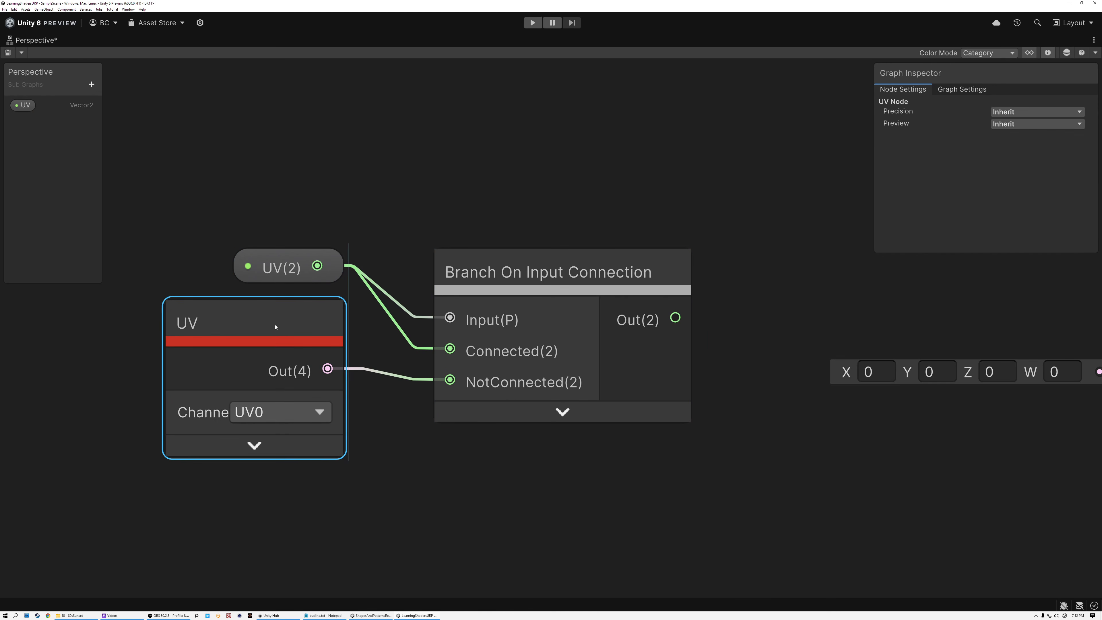
pyautogui.click(278, 263)
# Move the UV property, UV node and branch node together farther away from the Output node
pyautogui.scroll(-3, 274, 249)
pyautogui.moveTo(233, 202); pyautogui.dragTo(443, 381)
pyautogui.moveTo(615, 298); pyautogui.dragTo(750, 321, button='middle')
pyautogui.moveTo(583, 319); pyautogui.dragTo(314, 332)
pyautogui.moveTo(453, 357); pyautogui.dragTo(482, 312, button='middle')
pyautogui.scroll(2, 482, 312)
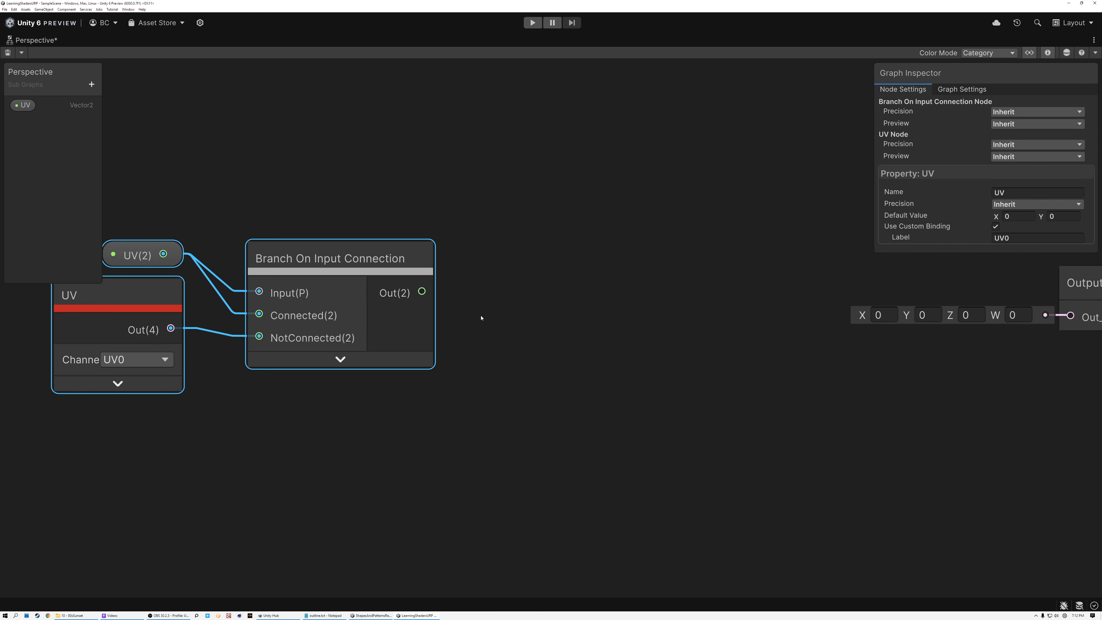
# Add a Rotate node and feed the branch's output into its UV input
pyautogui.click(527, 314)
pyautogui.press('space')
pyautogui.write('rot')
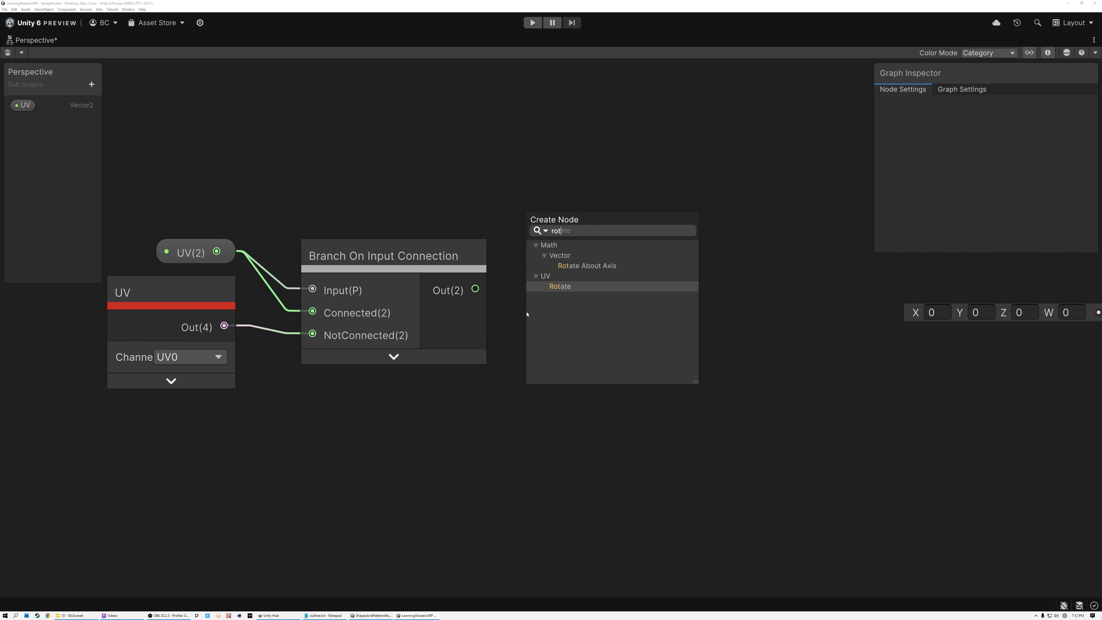
pyautogui.doubleClick(560, 286)
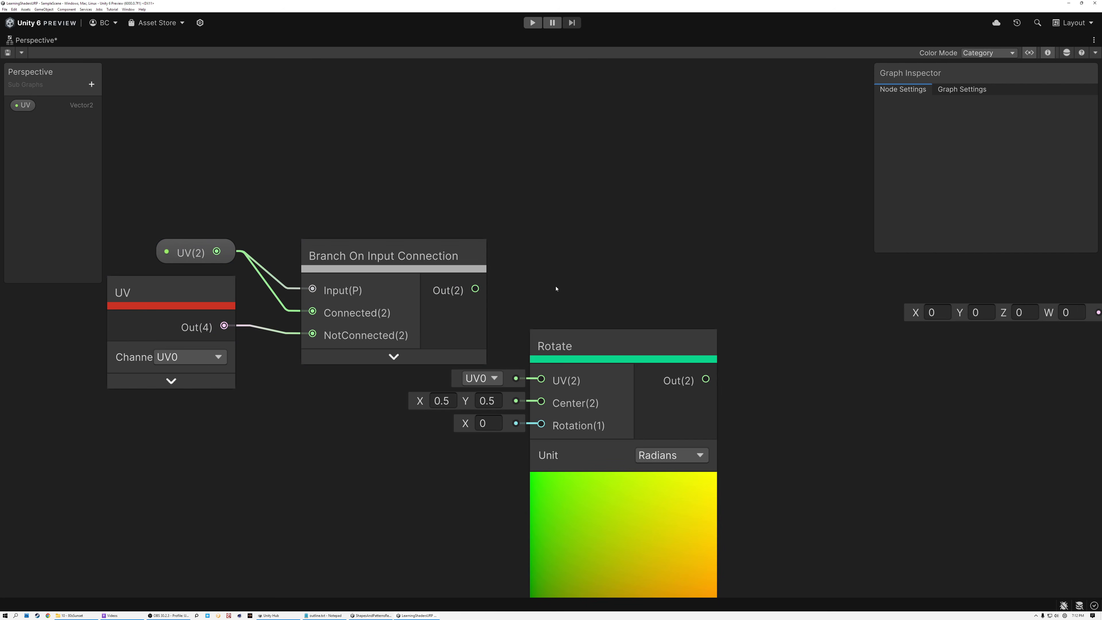
pyautogui.moveTo(475, 289); pyautogui.dragTo(540, 379)
pyautogui.moveTo(578, 345); pyautogui.dragTo(578, 357)
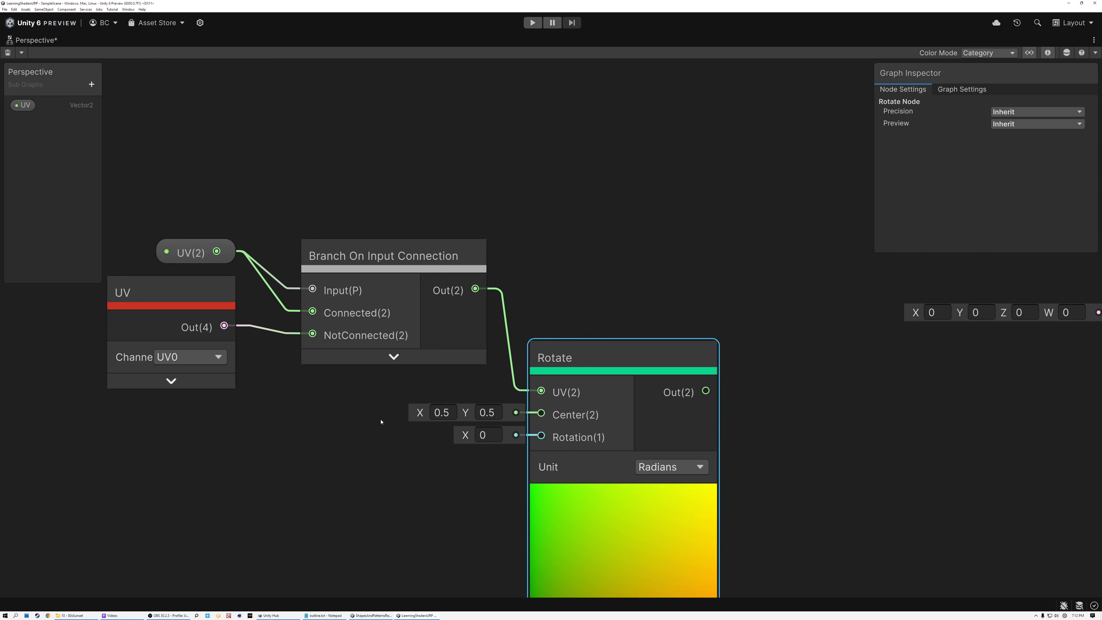
# Add a Float property named Skew Rotation to the sub graph
pyautogui.click(95, 86)
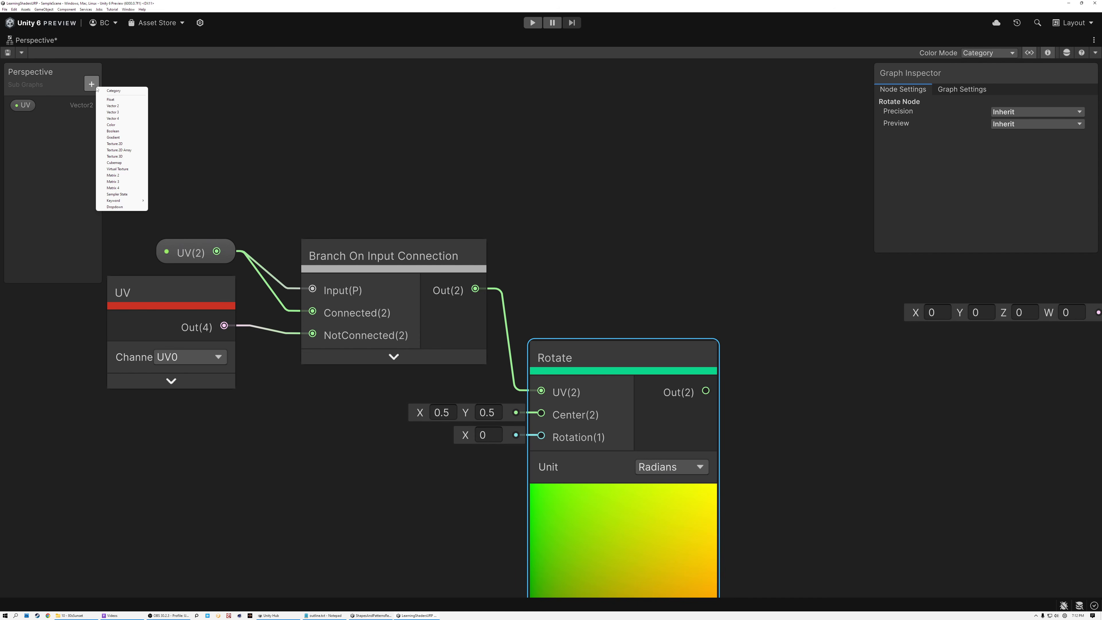
pyautogui.click(111, 99)
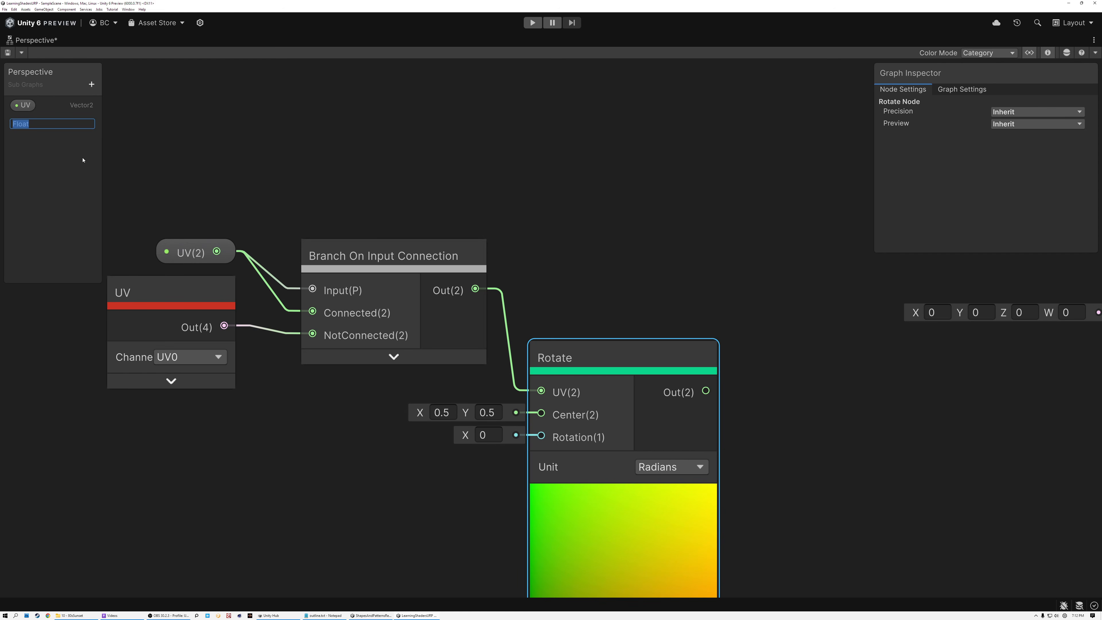
pyautogui.write('Skew Rotation')
pyautogui.press('Return')
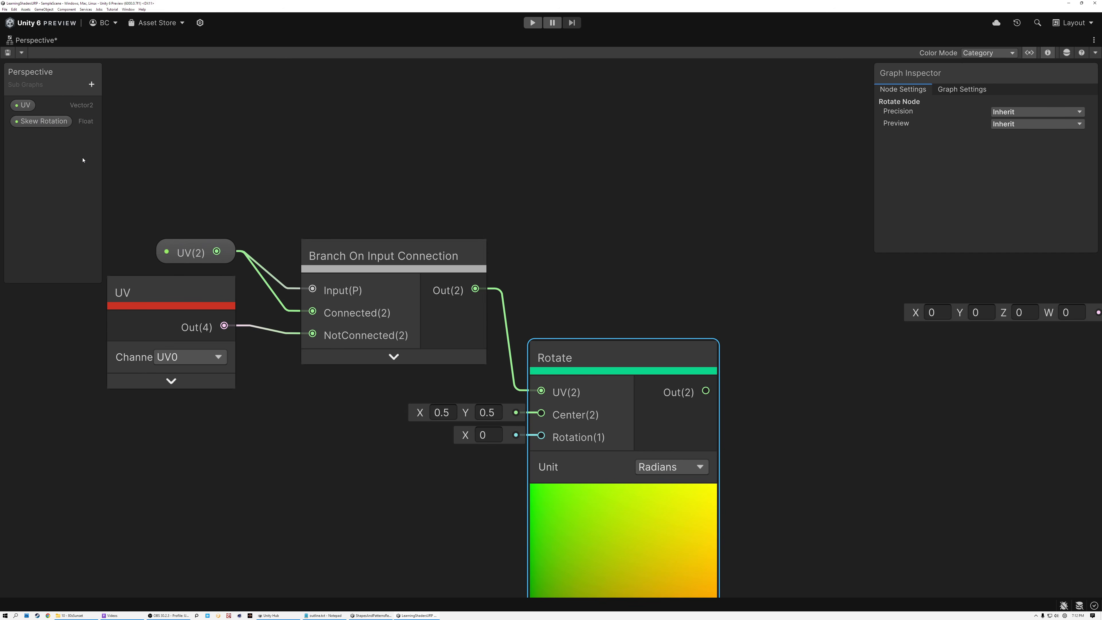
# Place the Skew Rotation property in the graph and connect it to the Rotate node's Rotation input
pyautogui.click(34, 124)
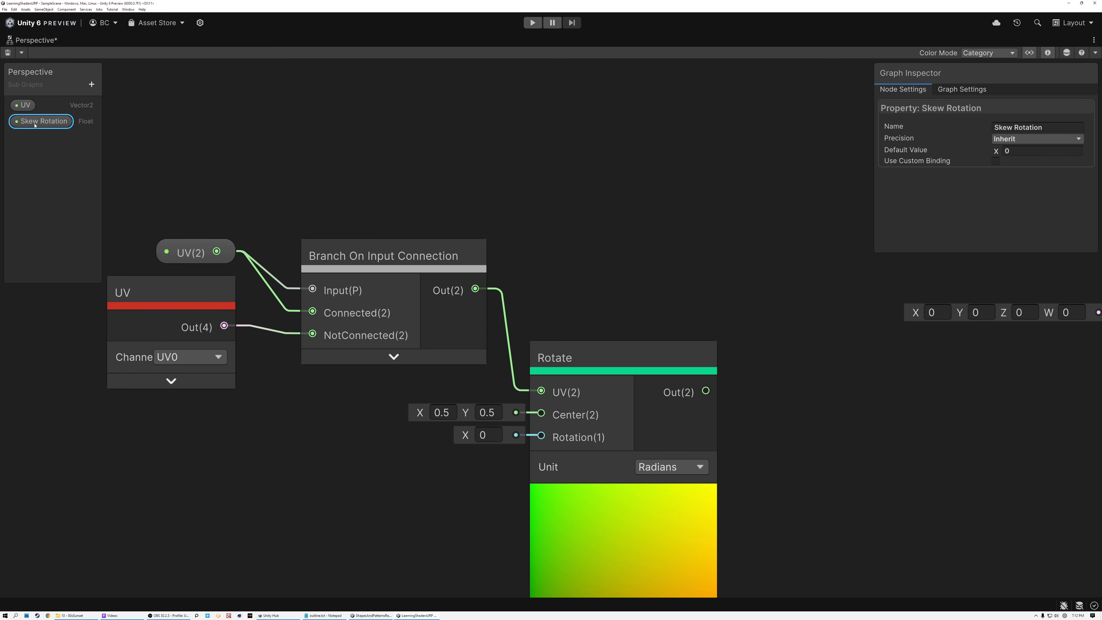
pyautogui.moveTo(34, 126); pyautogui.dragTo(390, 479)
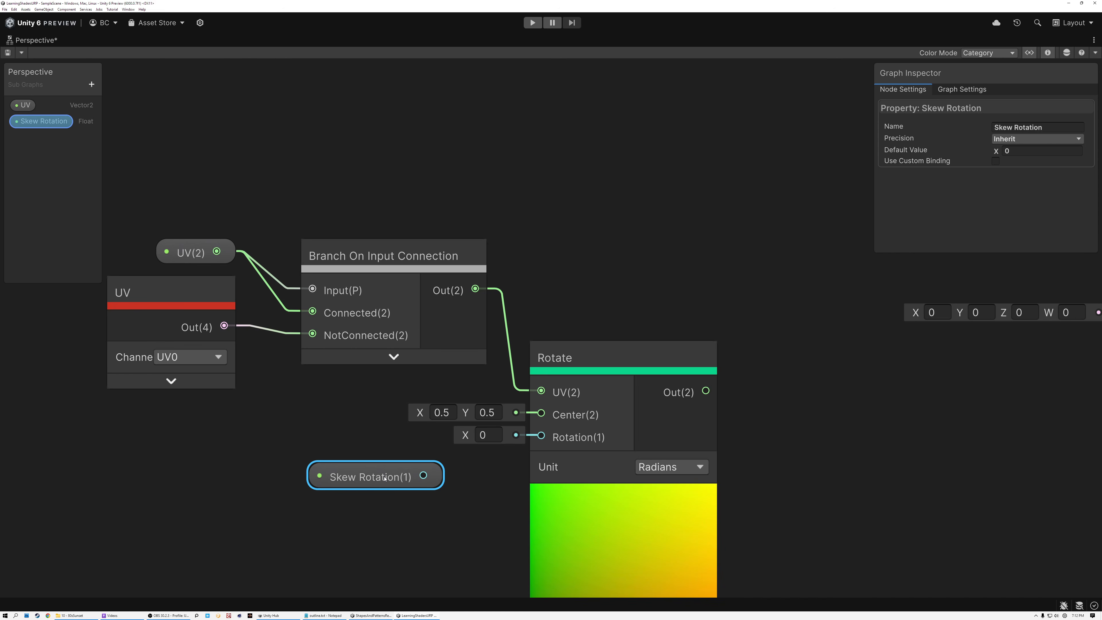
pyautogui.moveTo(423, 475); pyautogui.dragTo(541, 435)
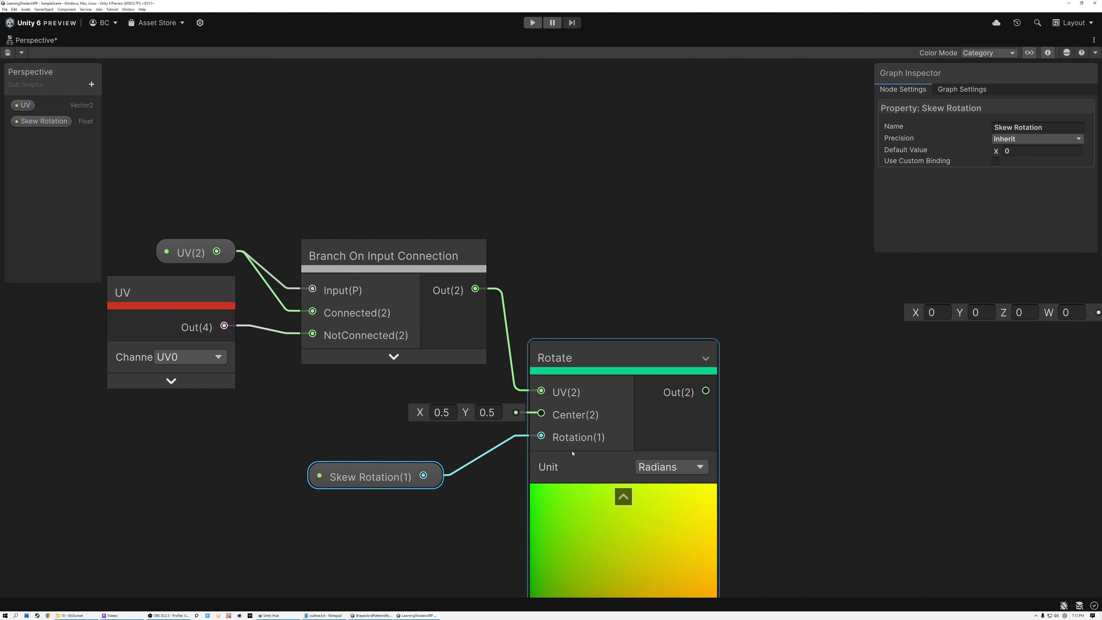
# Set the Rotate node's unit to Degrees and collapse its preview
pyautogui.click(657, 467)
pyautogui.click(657, 486)
pyautogui.click(623, 496)
# Reposition the Skew Rotation node directly below the branch node, next to the Rotate node
pyautogui.moveTo(381, 475); pyautogui.dragTo(389, 464)
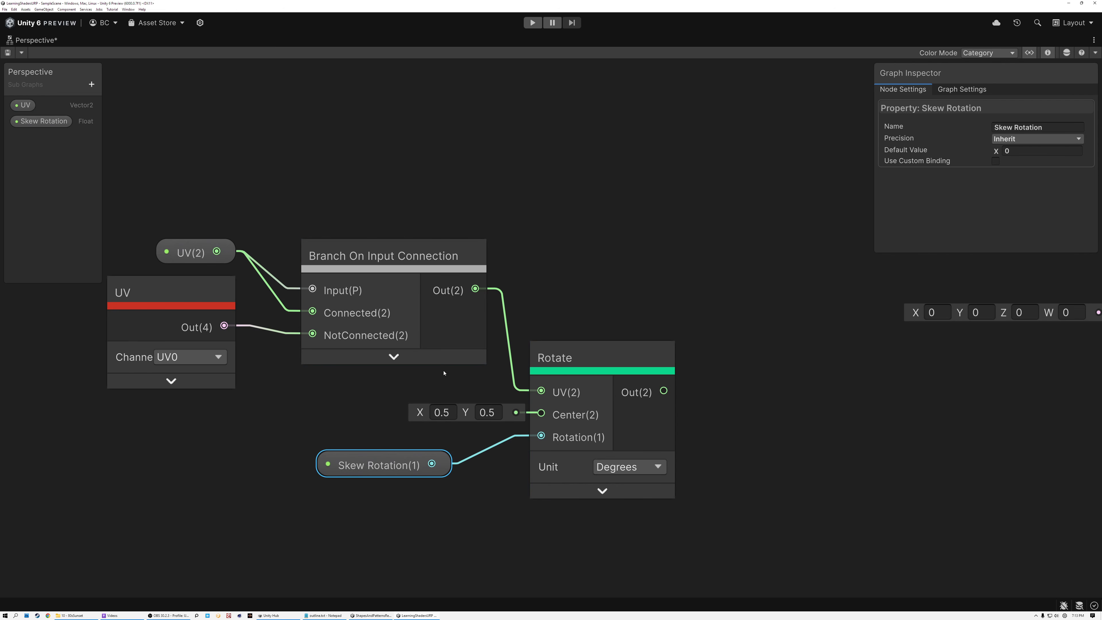
pyautogui.moveTo(406, 465); pyautogui.dragTo(442, 386)
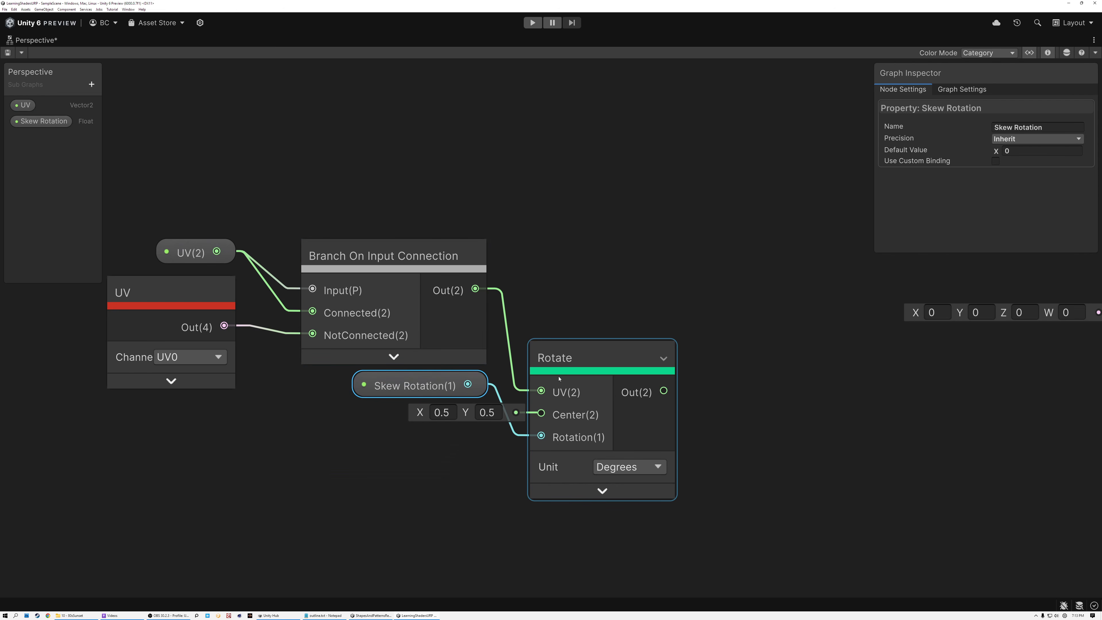
pyautogui.click(650, 417)
pyautogui.moveTo(694, 386); pyautogui.dragTo(479, 385, button='middle')
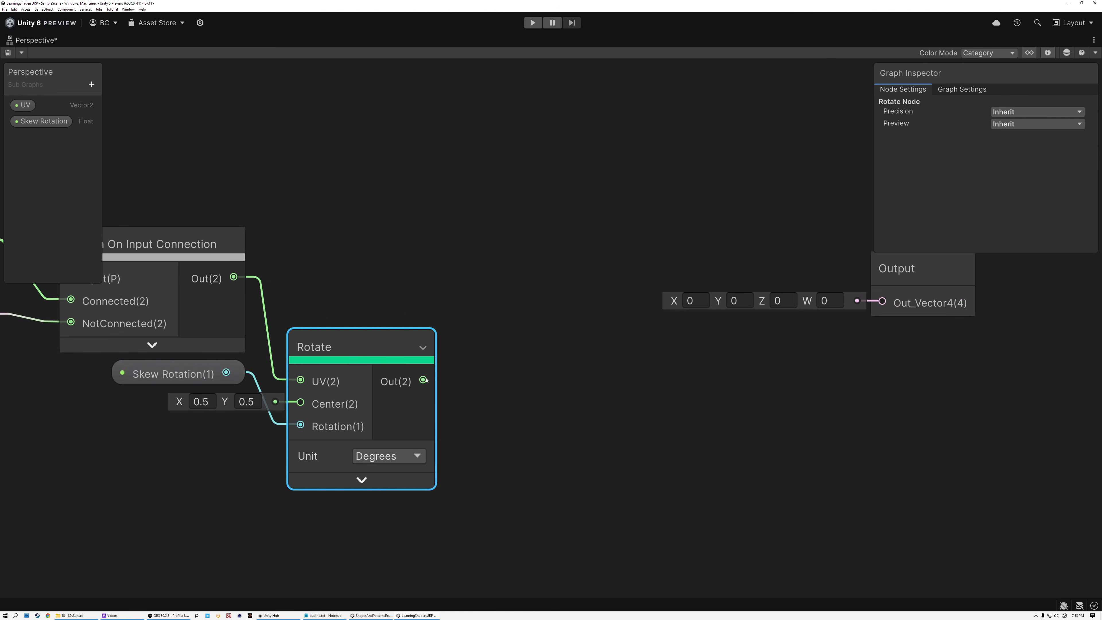
# Add a Multiply node fed through input A by the Rotate output, collapse its preview and place it beside Rotate
pyautogui.press('space')
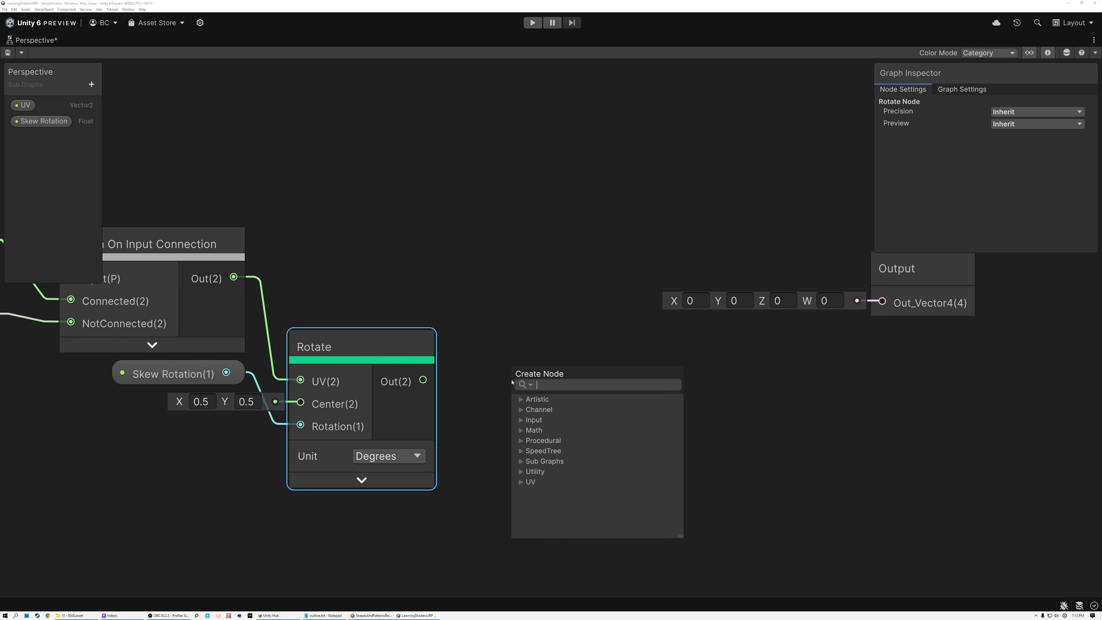
pyautogui.write('mul')
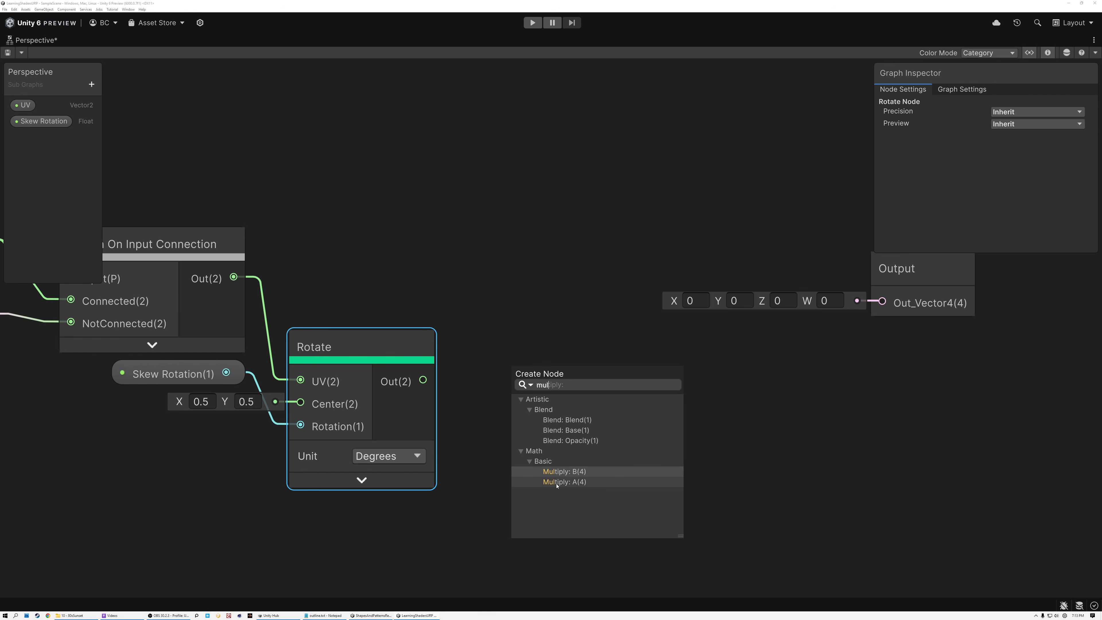
pyautogui.click(563, 481)
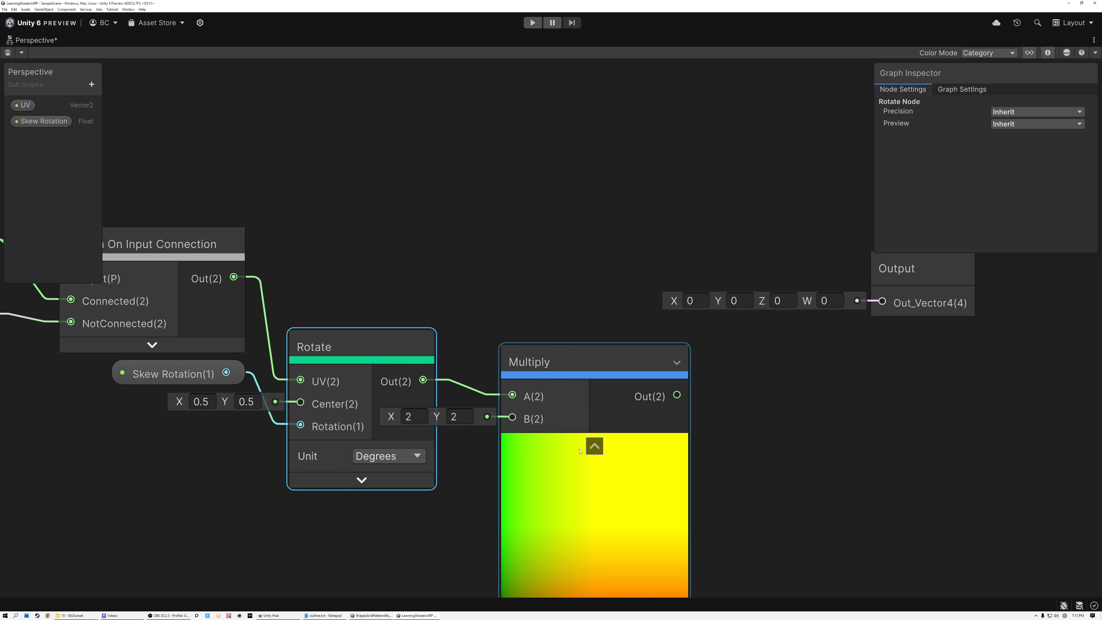
pyautogui.click(594, 443)
pyautogui.moveTo(555, 359); pyautogui.dragTo(494, 347)
# Add a Subtract node fed through input A by the Multiply output, collapse its preview and place it slightly lower beside Multiply
pyautogui.moveTo(544, 380); pyautogui.dragTo(672, 393)
pyautogui.write('sub')
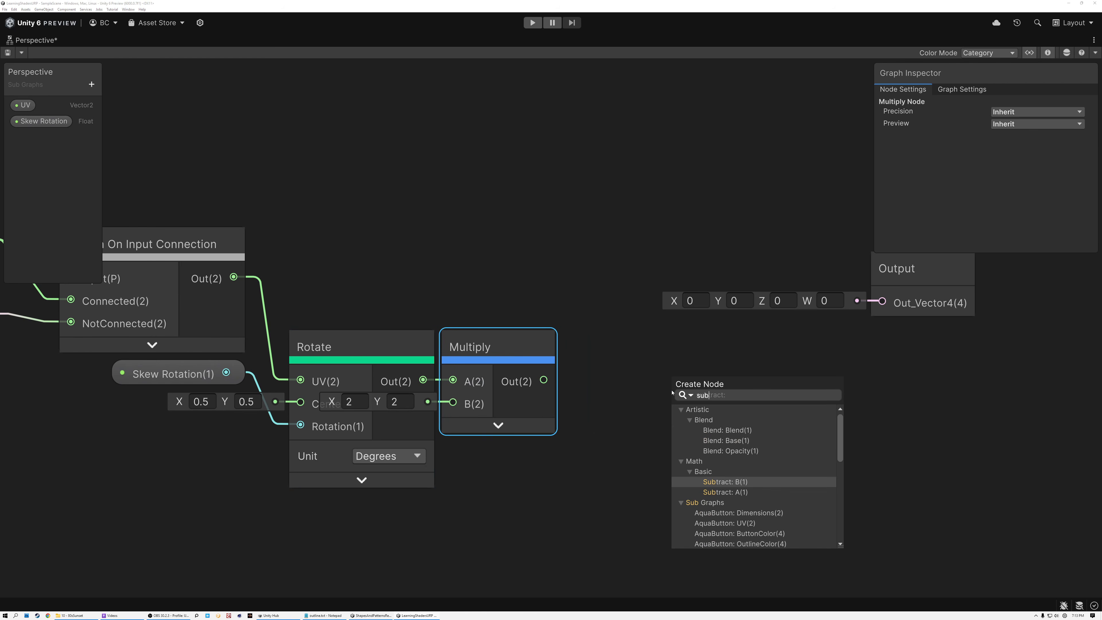
pyautogui.click(723, 492)
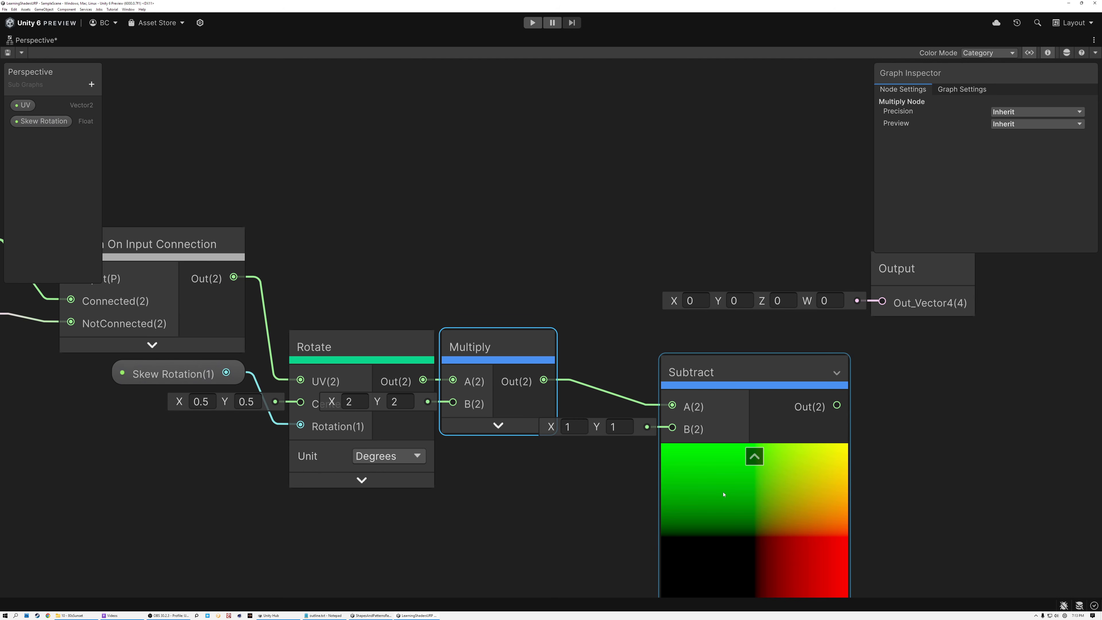
pyautogui.moveTo(675, 366); pyautogui.dragTo(599, 339)
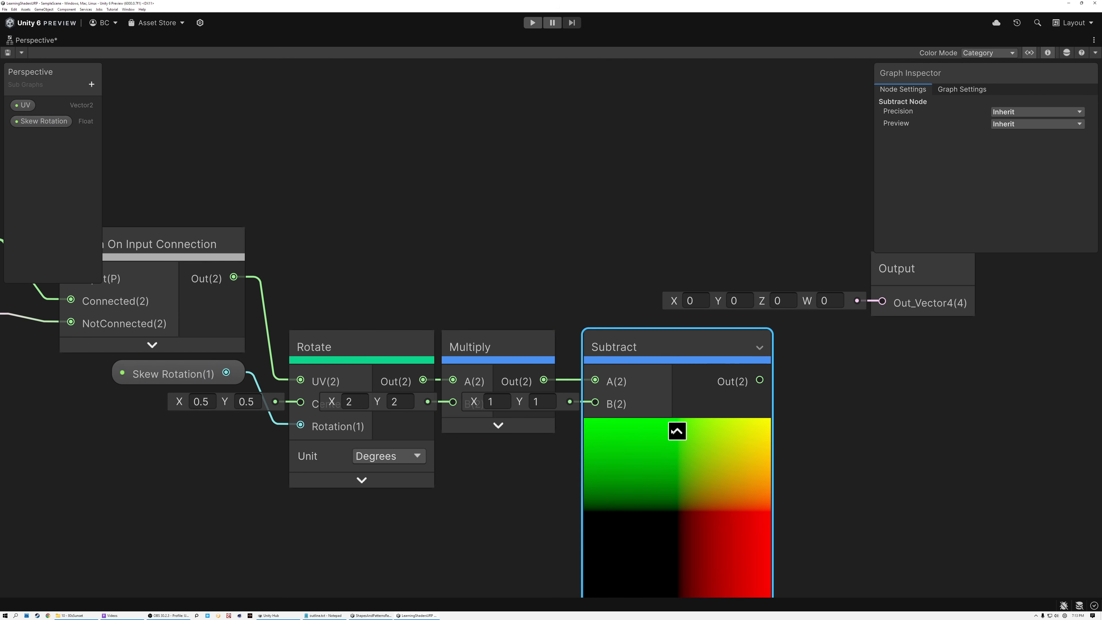
pyautogui.click(673, 429)
pyautogui.click(544, 348)
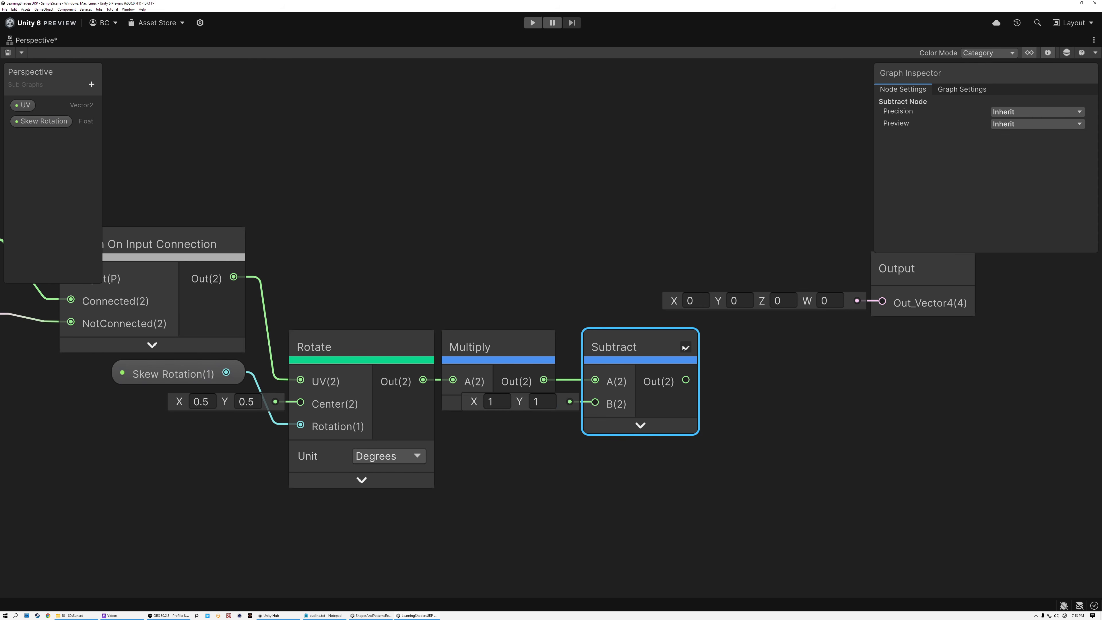
pyautogui.moveTo(630, 345); pyautogui.dragTo(562, 356, button='middle')
pyautogui.moveTo(562, 355); pyautogui.dragTo(558, 385)
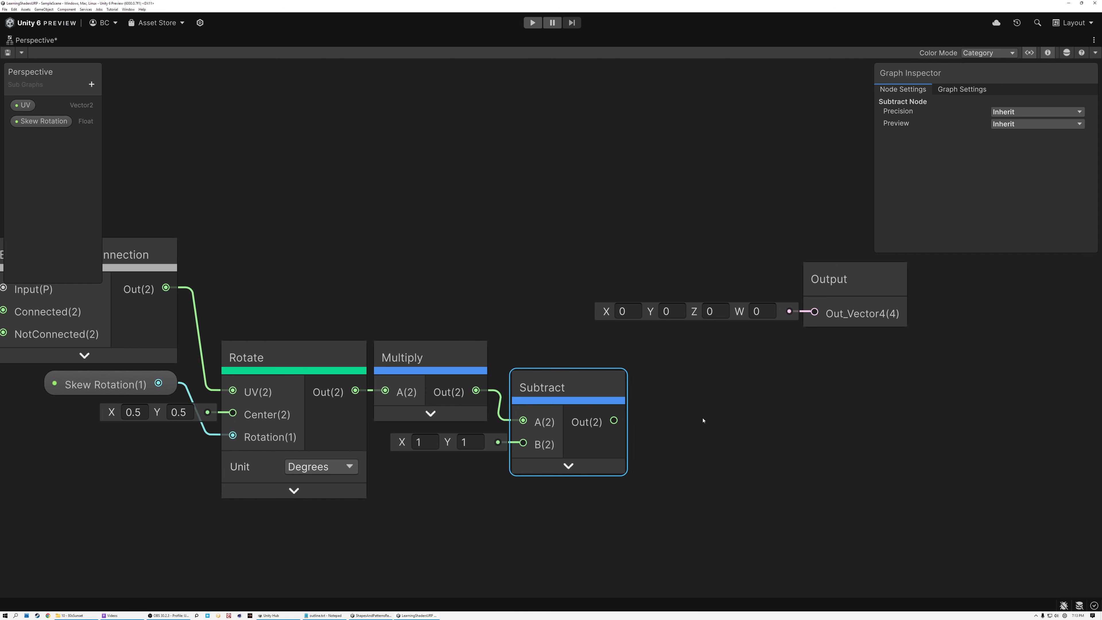
# Add a Split node fed by the Subtract output and place it directly beside the Subtract node
pyautogui.moveTo(635, 426); pyautogui.dragTo(489, 399, button='middle')
pyautogui.press('space')
pyautogui.write('split')
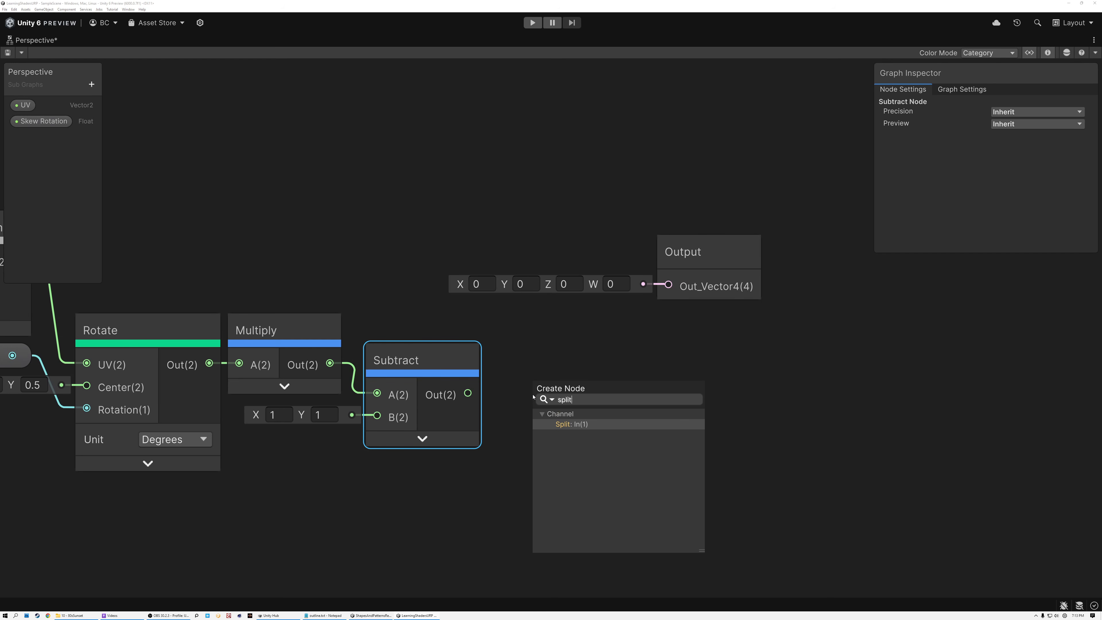
pyautogui.doubleClick(567, 426)
pyautogui.moveTo(556, 381); pyautogui.dragTo(519, 363)
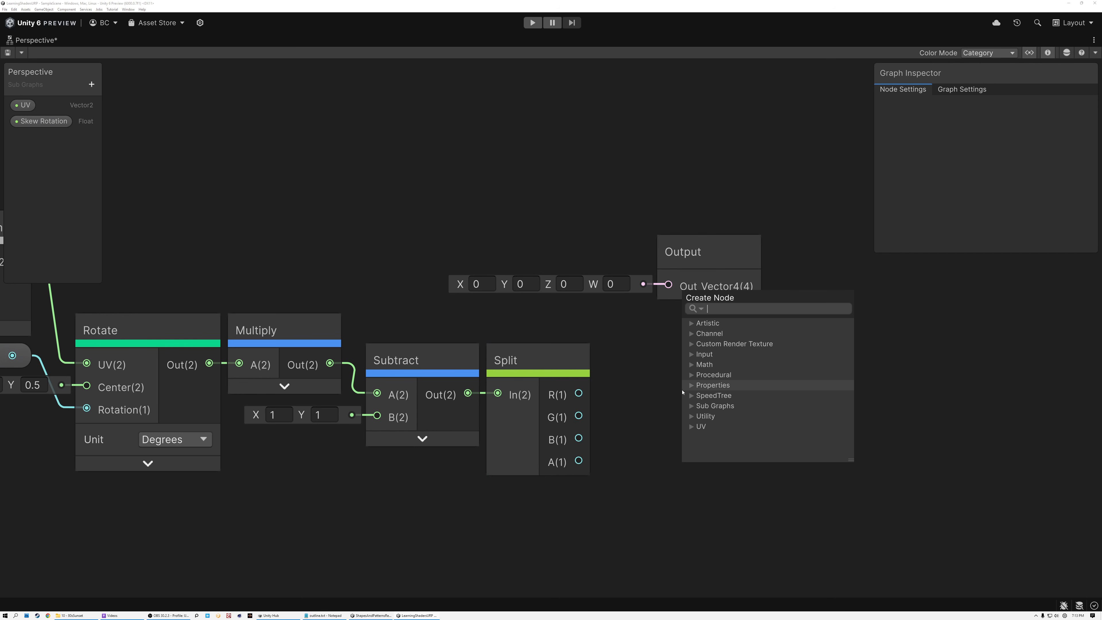
# Add a Lerp node with A set to 1, connect the Split node's R output to B, and collapse its preview
pyautogui.write('lerp')
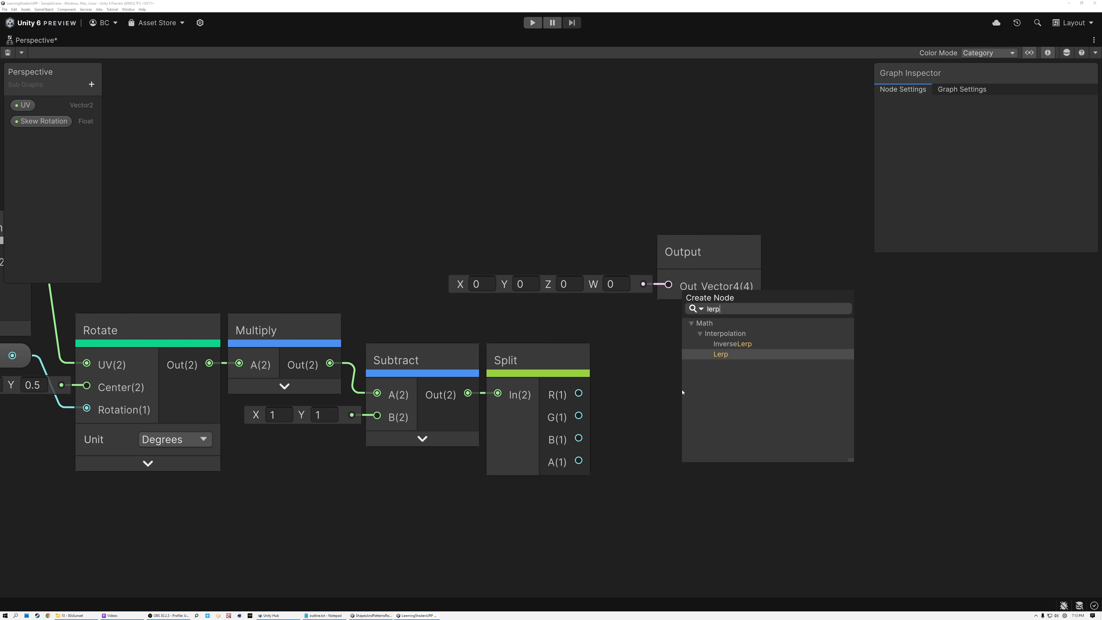
pyautogui.click(725, 355)
pyautogui.click(644, 456)
pyautogui.write('1')
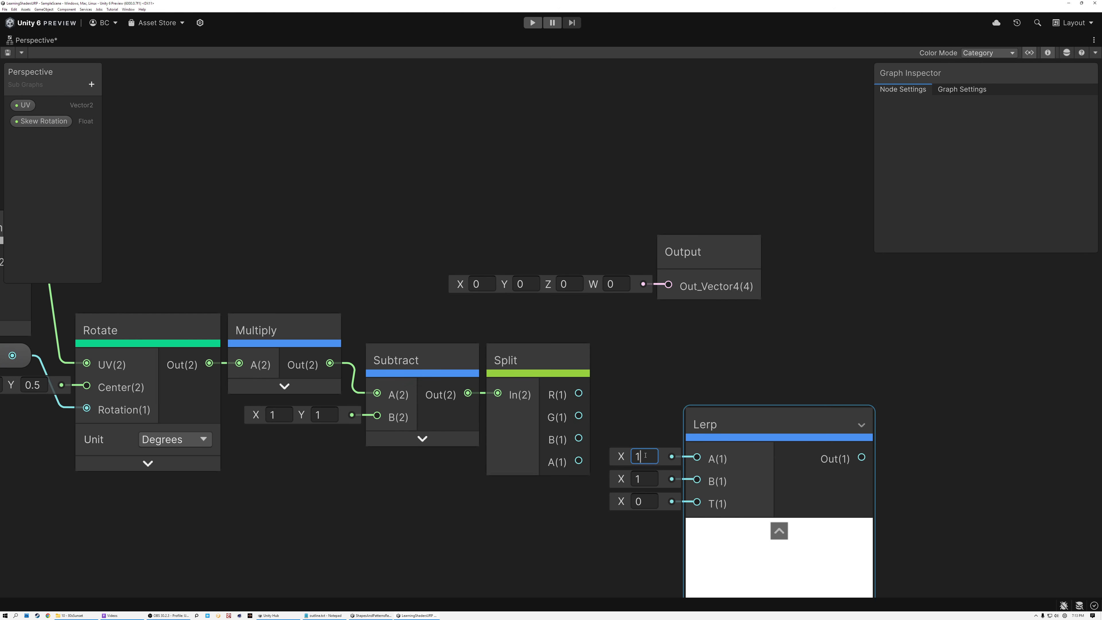
pyautogui.moveTo(579, 393); pyautogui.dragTo(688, 480)
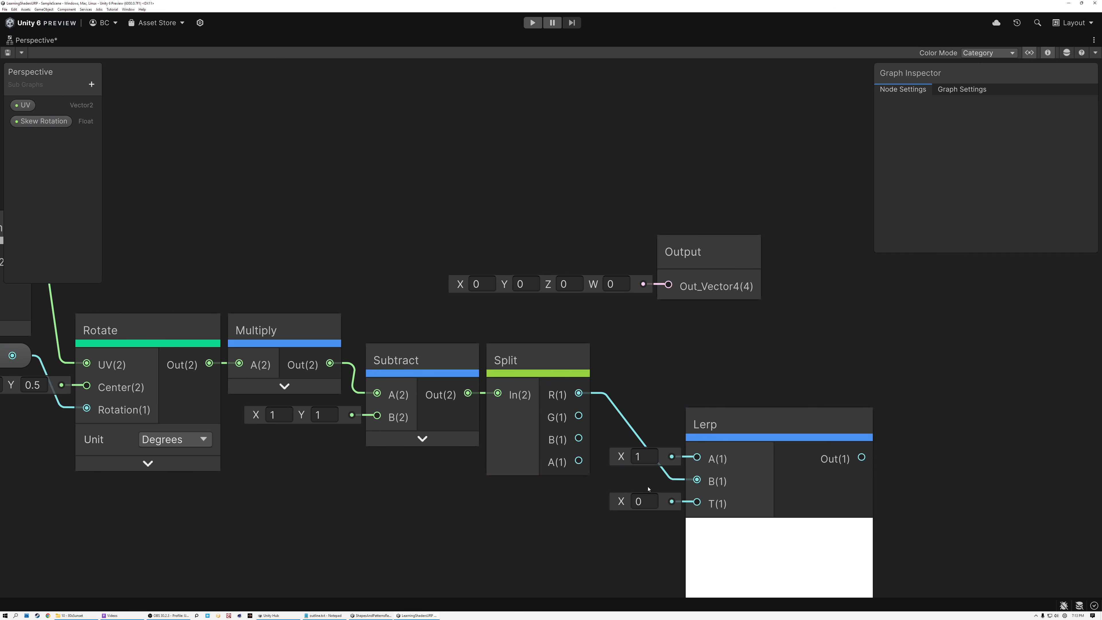
pyautogui.click(779, 531)
pyautogui.moveTo(658, 511); pyautogui.dragTo(621, 418, button='middle')
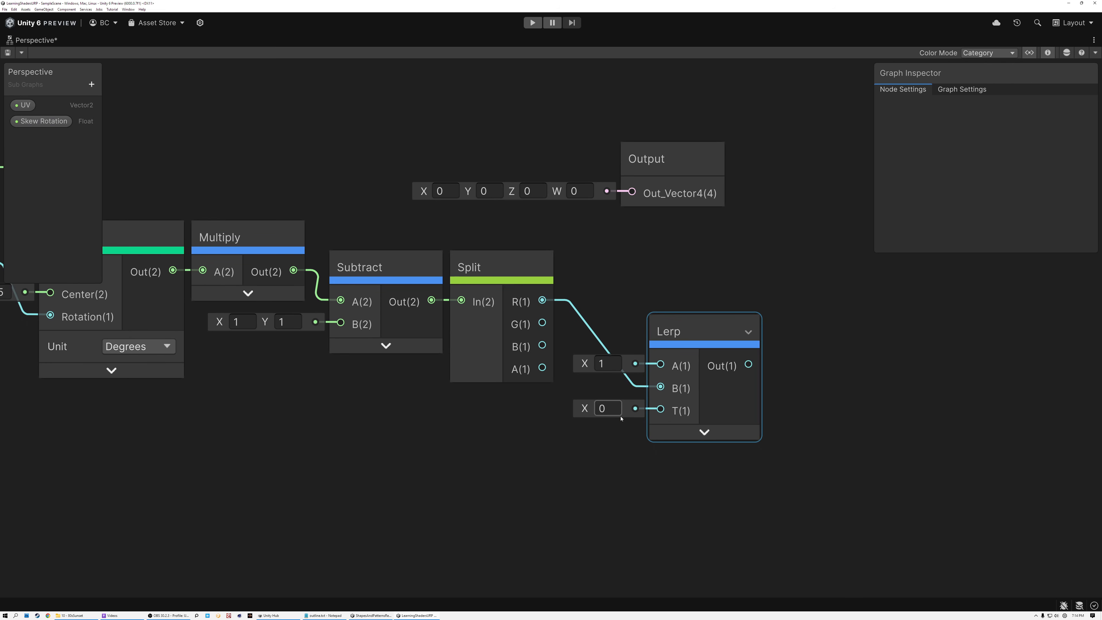
# Add a Float property named Skew to the sub graph with a default value of 0.4
pyautogui.click(91, 84)
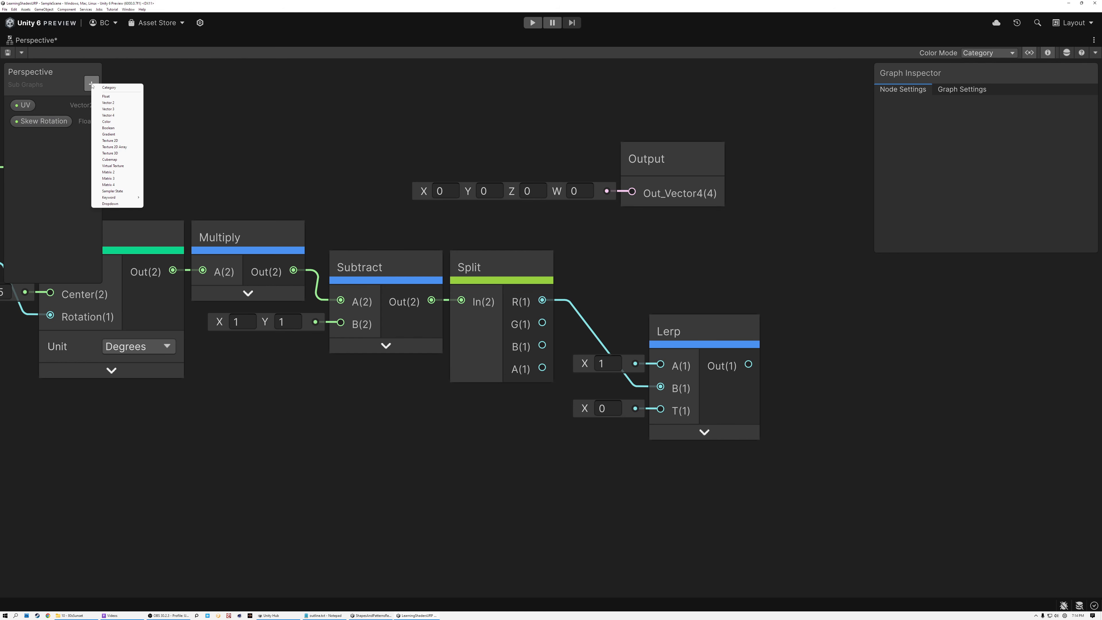
pyautogui.click(106, 96)
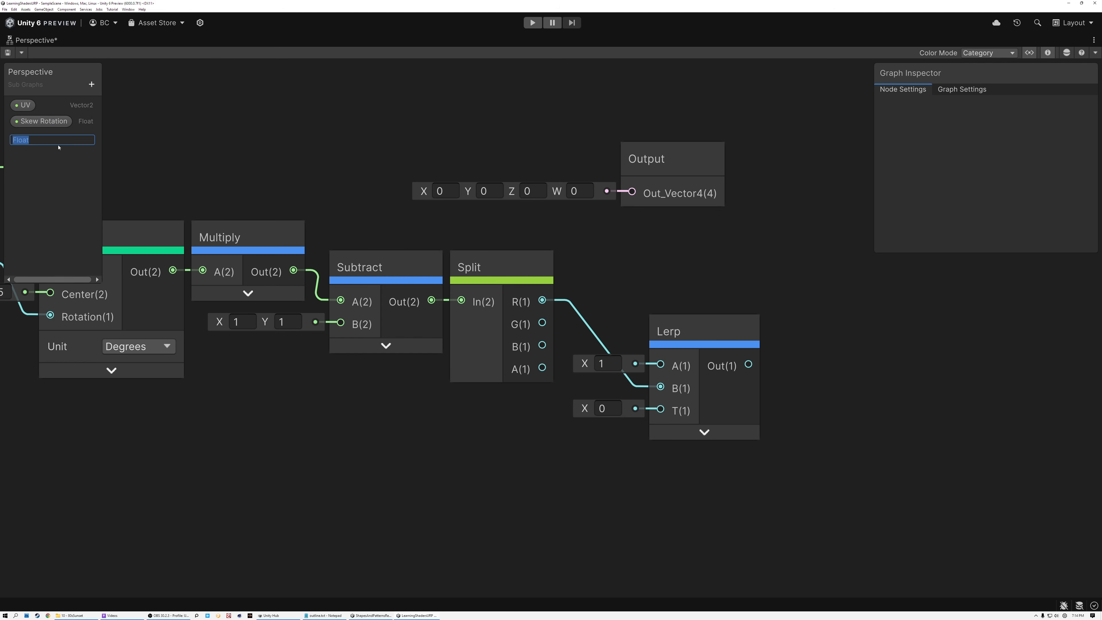
pyautogui.write('Skew')
pyautogui.press('Return')
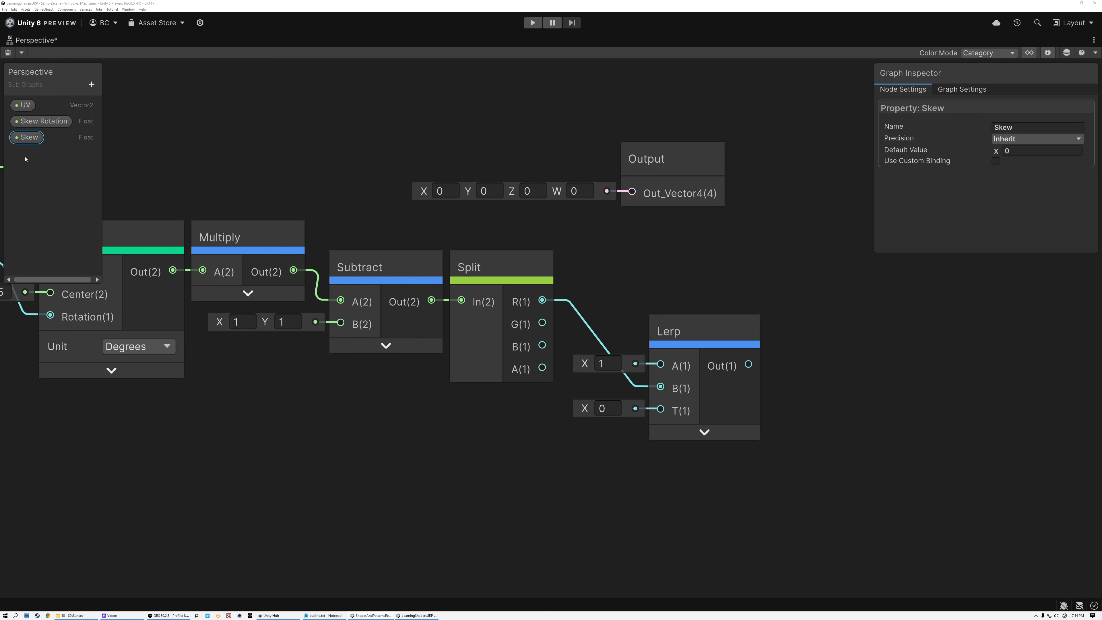
pyautogui.click(1019, 150)
pyautogui.write('0.4')
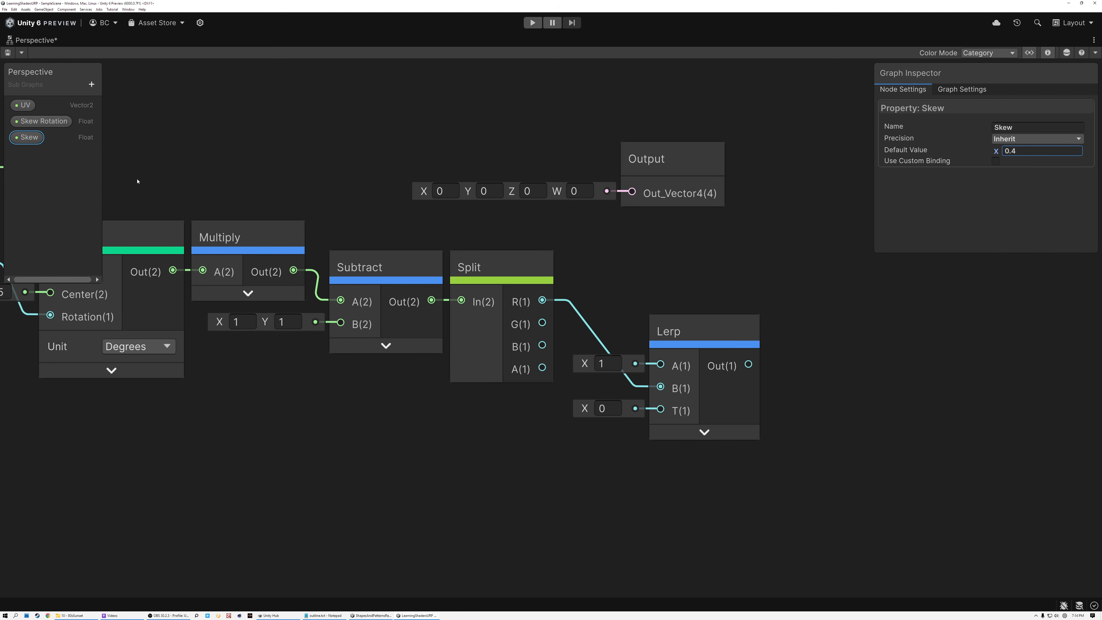
# Place the Skew property in the graph, connect it to the Lerp node's T input and position it just below Split
pyautogui.moveTo(30, 137); pyautogui.dragTo(435, 390)
pyautogui.moveTo(520, 422); pyautogui.dragTo(521, 423)
pyautogui.moveTo(593, 436); pyautogui.dragTo(660, 409)
pyautogui.moveTo(576, 436); pyautogui.dragTo(521, 402)
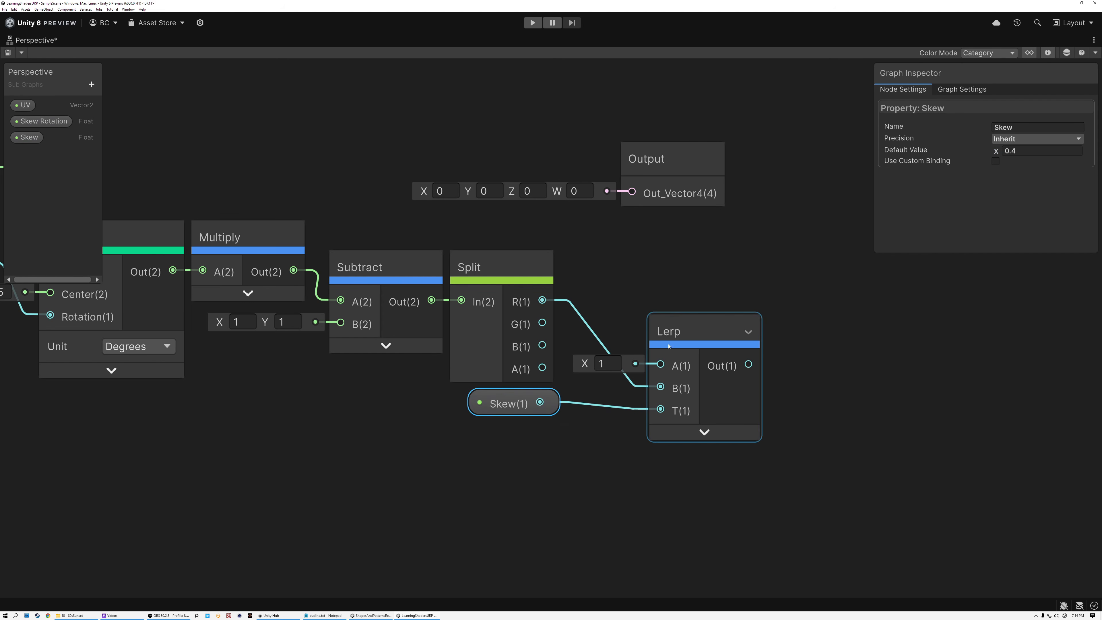
# Move the Output node well past the Lerp node to make room for more nodes
pyautogui.scroll(-3, 611, 295)
pyautogui.moveTo(611, 296); pyautogui.dragTo(589, 384, button='middle')
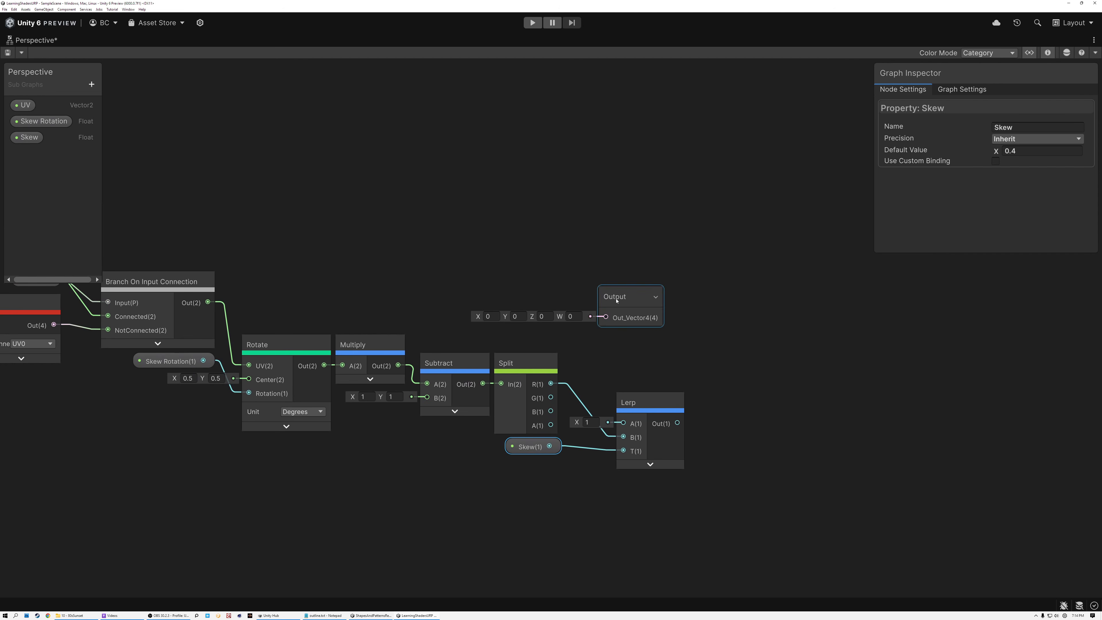
pyautogui.moveTo(616, 299); pyautogui.dragTo(936, 303)
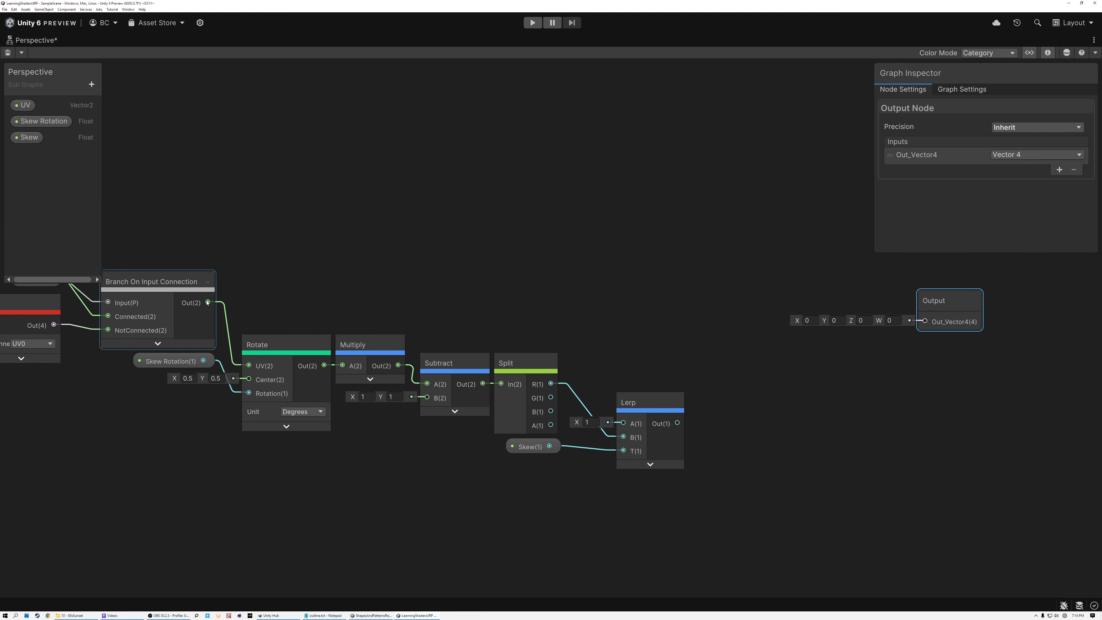
# Add the Scale node from the Procedural UV category, place it above the Lerp node and collapse its preview
pyautogui.click(580, 273)
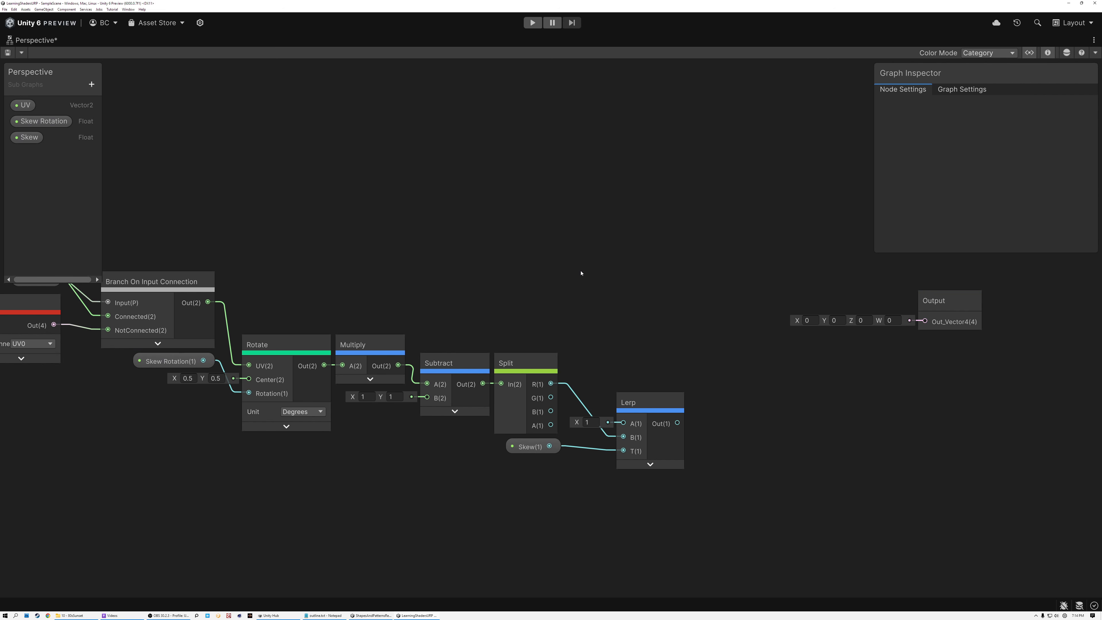
pyautogui.press('space')
pyautogui.click(608, 256)
pyautogui.scroll(-3, 599, 276)
pyautogui.click(608, 287)
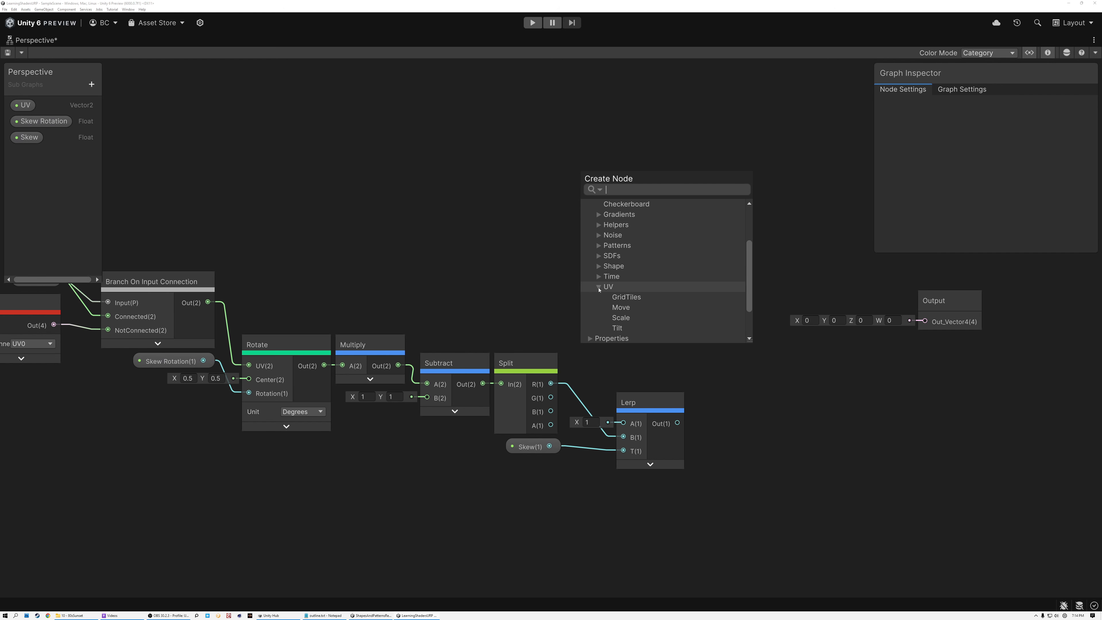
pyautogui.click(621, 318)
pyautogui.moveTo(610, 302); pyautogui.dragTo(652, 243)
pyautogui.click(673, 260)
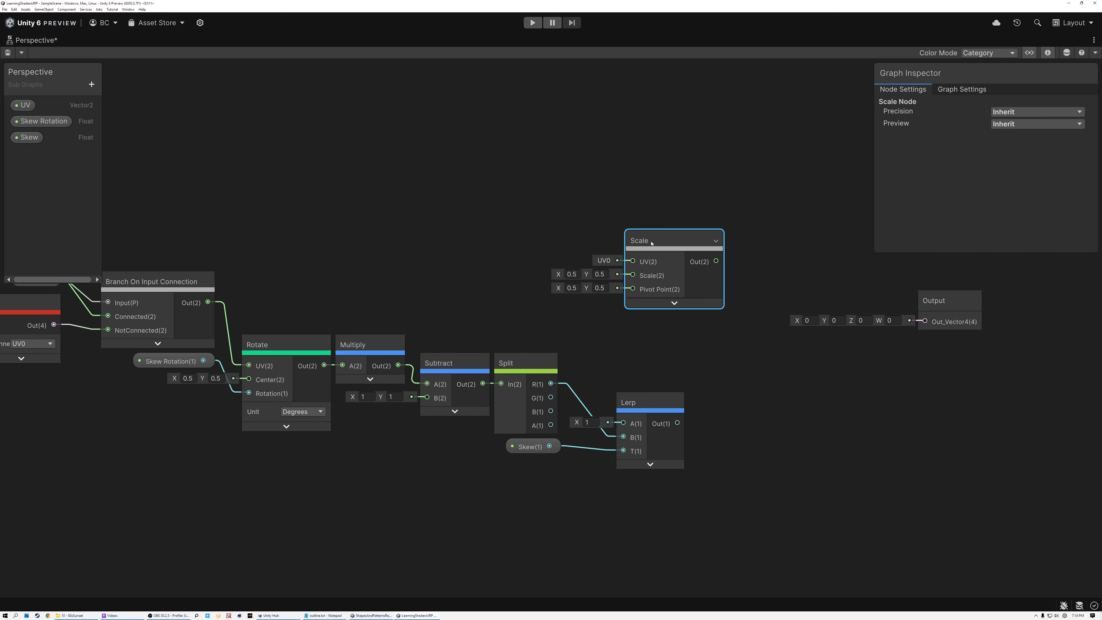
# Examine the nodes available in the Procedural category, including Gradients, Helpers, Noise, Patterns, SDFs and Shape, without adding any
pyautogui.click(507, 239)
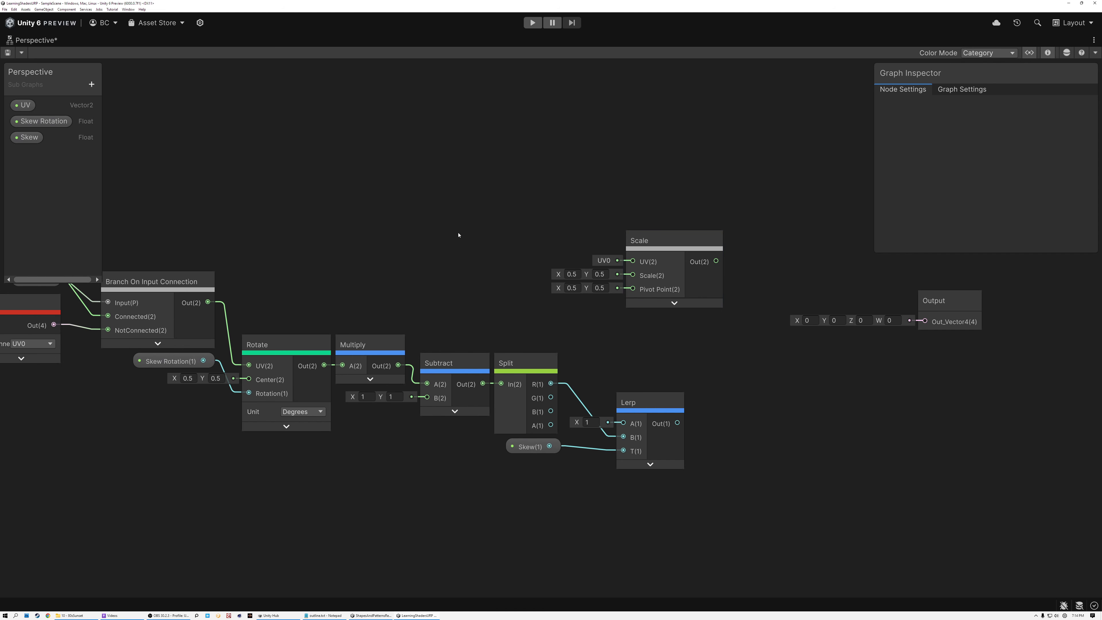
pyautogui.press('space')
pyautogui.click(481, 218)
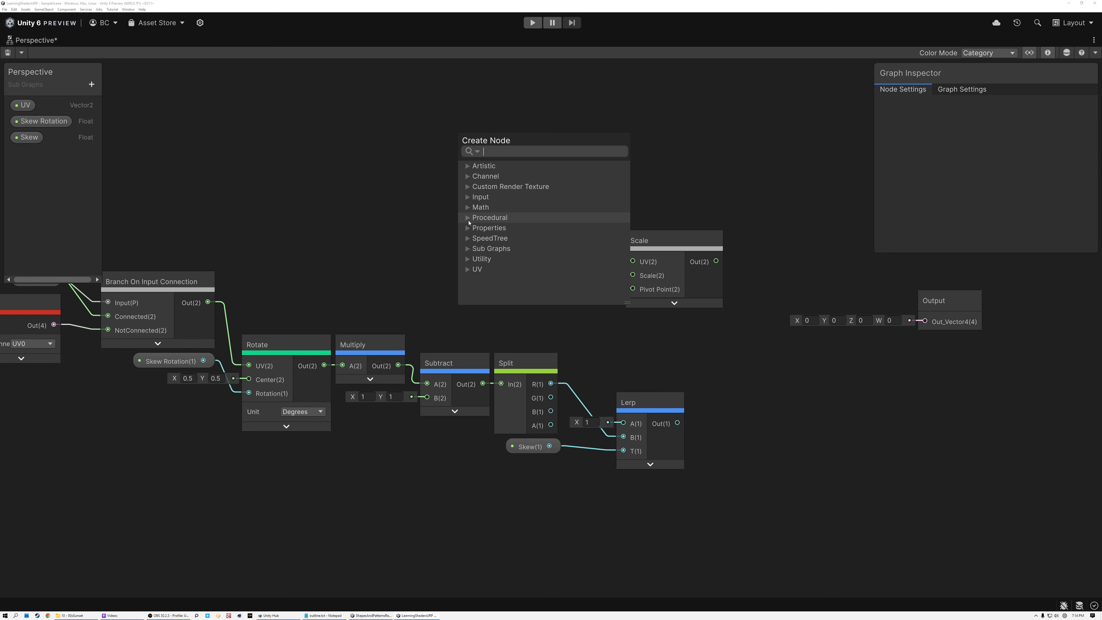
pyautogui.moveTo(626, 303); pyautogui.dragTo(633, 376)
pyautogui.click(476, 238)
pyautogui.click(475, 259)
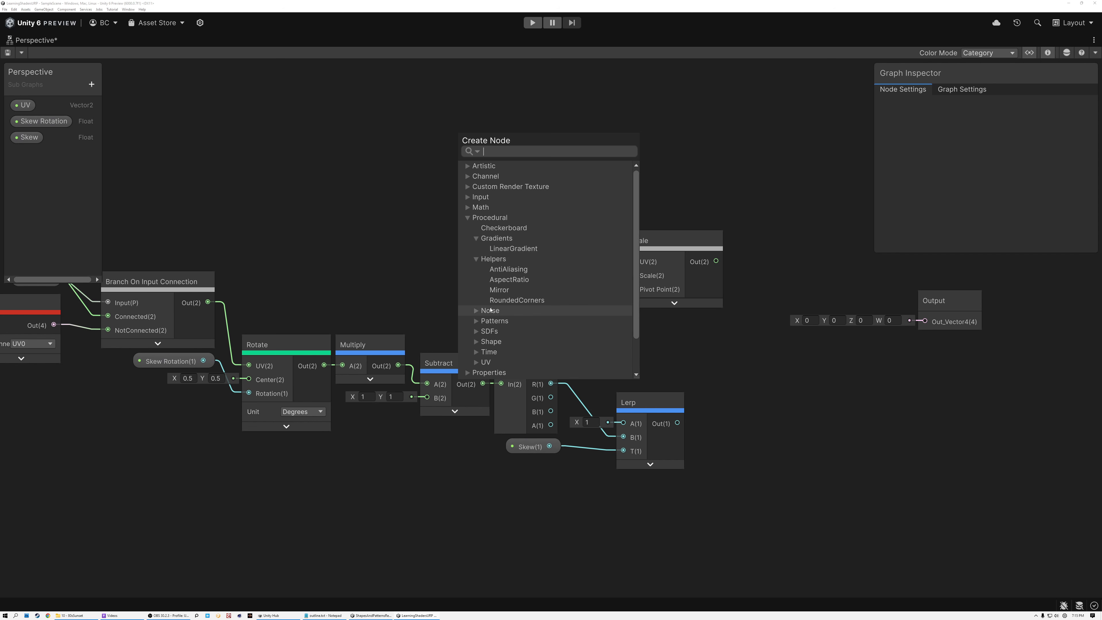
pyautogui.click(475, 311)
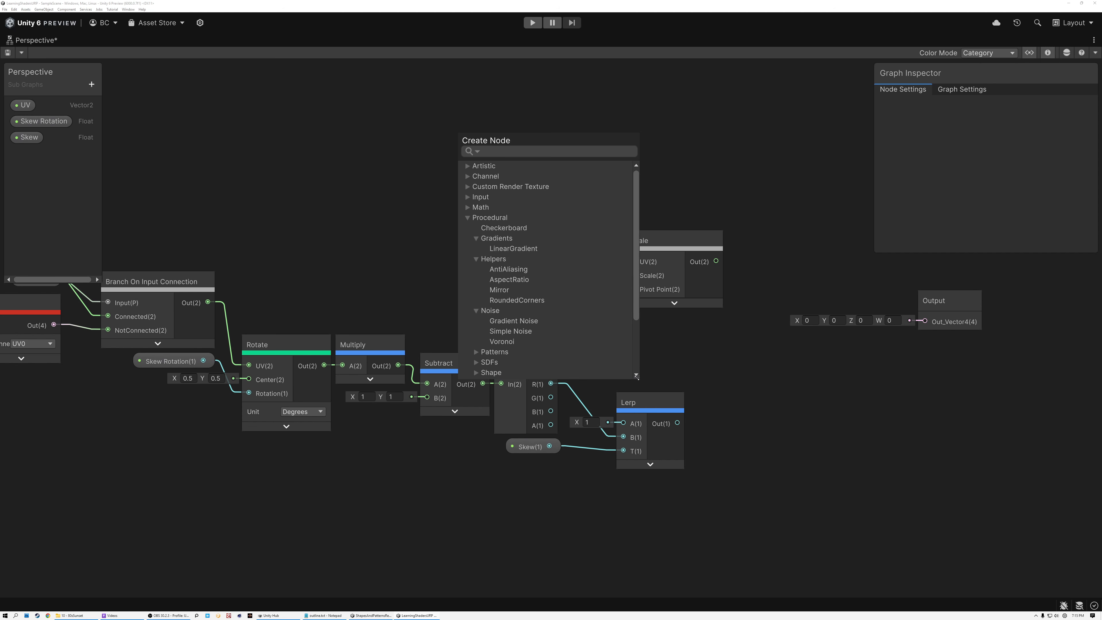
pyautogui.moveTo(636, 376); pyautogui.dragTo(655, 480)
pyautogui.click(475, 352)
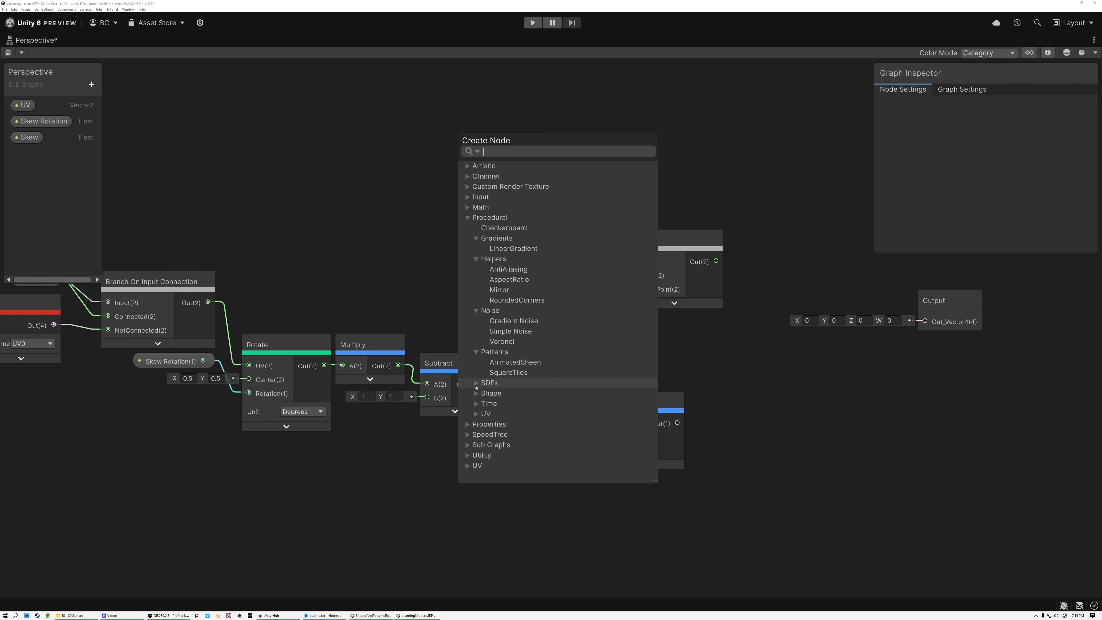
pyautogui.click(475, 383)
pyautogui.moveTo(656, 481); pyautogui.dragTo(663, 539)
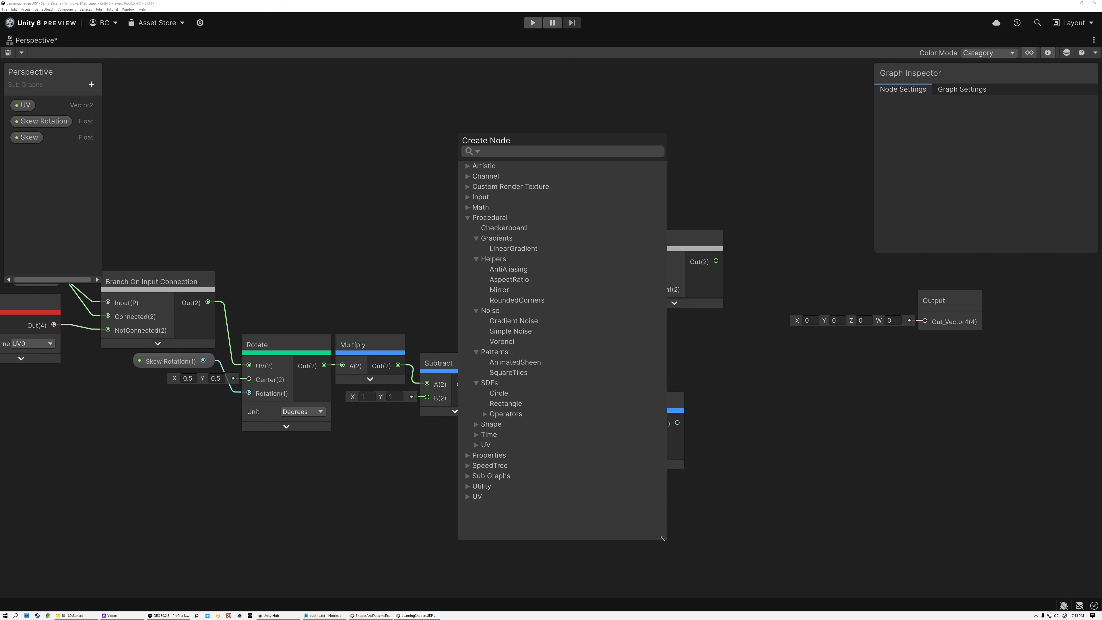
pyautogui.click(475, 424)
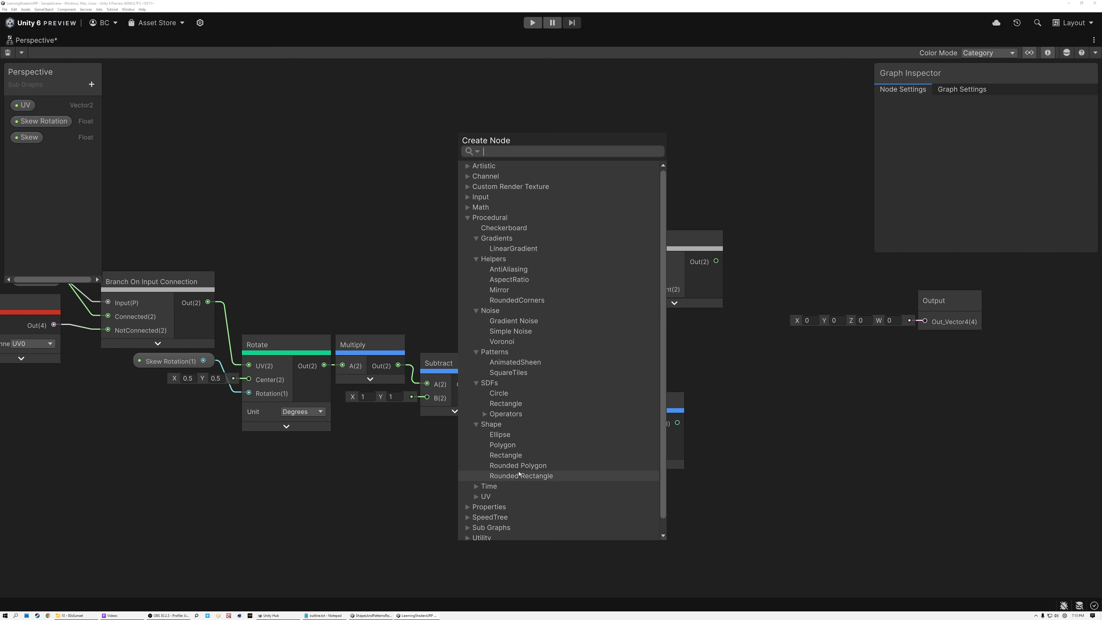
pyautogui.click(419, 232)
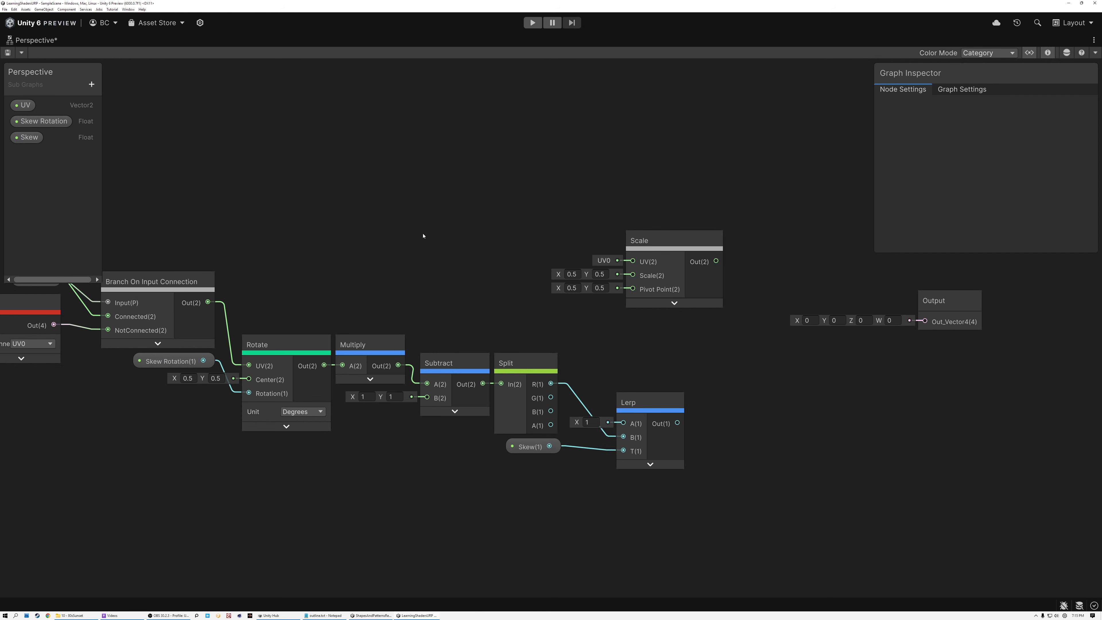
# Connect the Branch On Input Connection output to the Scale node's UV input and line Scale up between the branch and Output nodes
pyautogui.moveTo(655, 253); pyautogui.dragTo(678, 234)
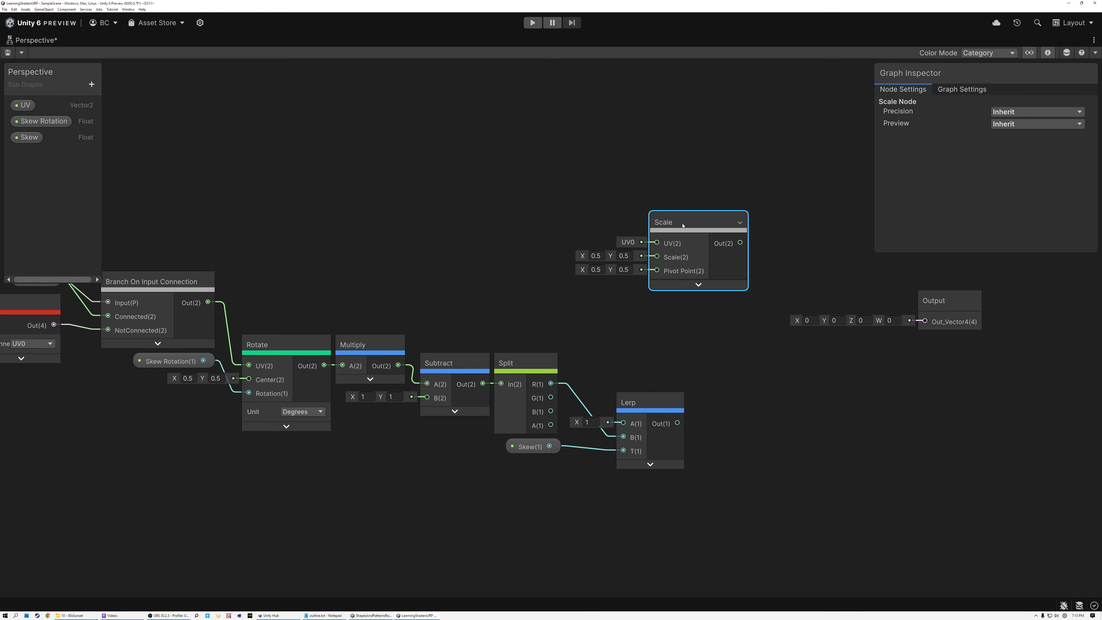
pyautogui.scroll(3, 694, 239)
pyautogui.scroll(-3, 669, 245)
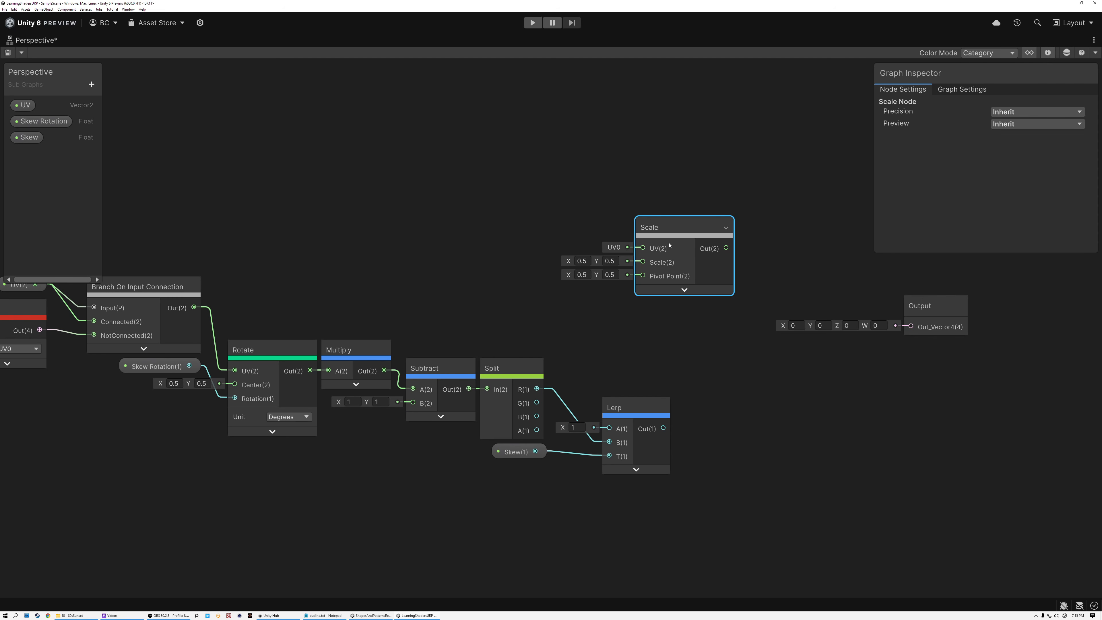
pyautogui.moveTo(194, 308); pyautogui.dragTo(728, 286)
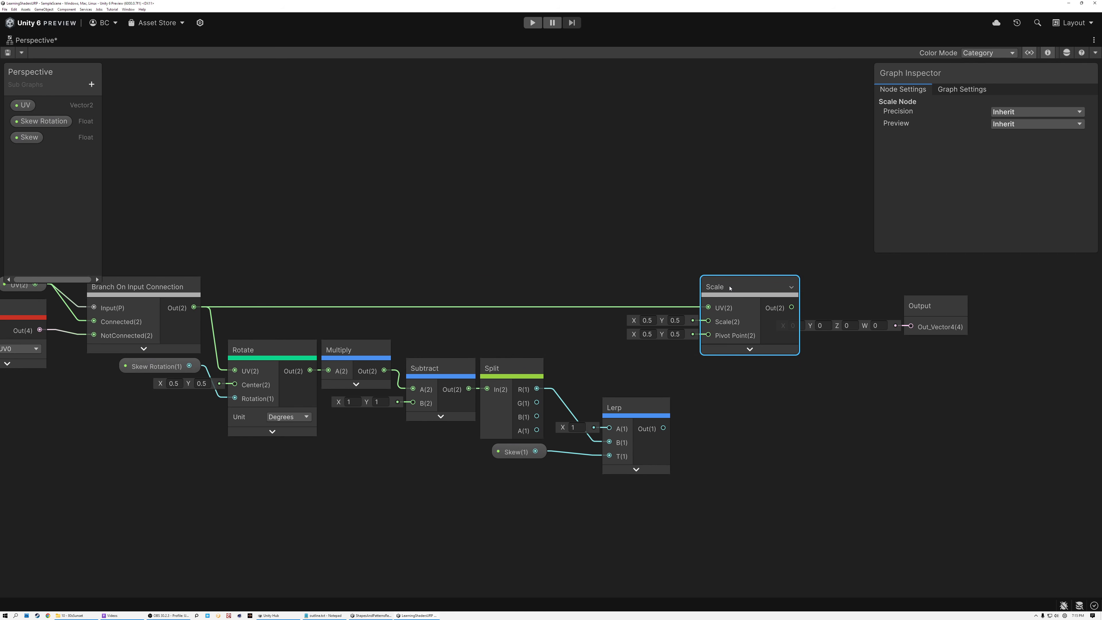
# Connect the Lerp node's Out port to the Scale input of the Scale node
pyautogui.moveTo(690, 320); pyautogui.dragTo(628, 316, button='middle')
pyautogui.scroll(3, 627, 316)
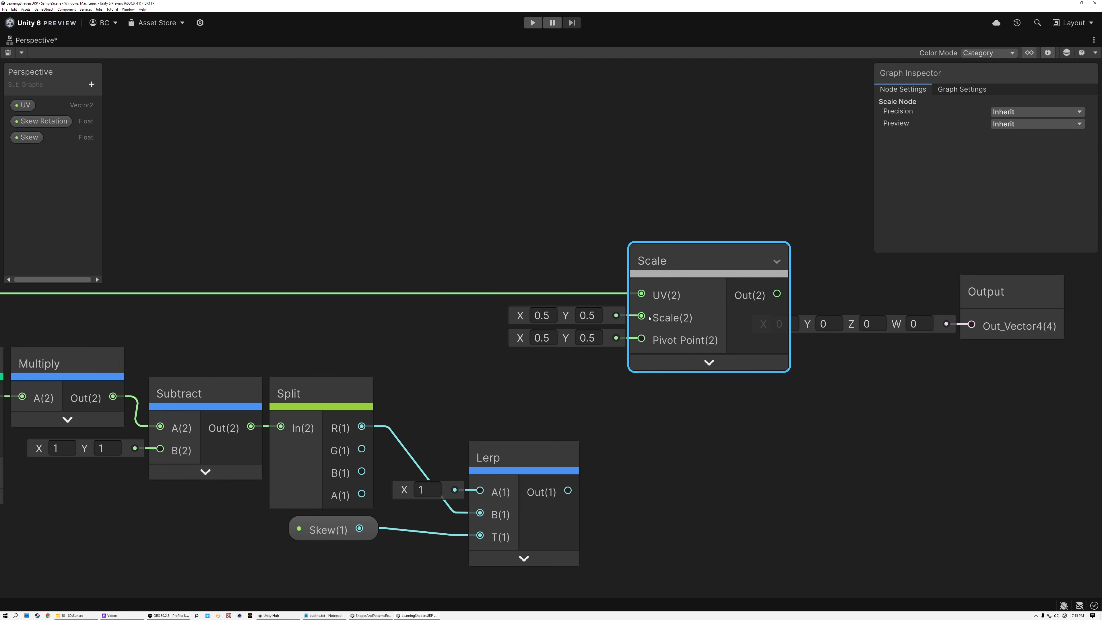
pyautogui.moveTo(567, 490); pyautogui.dragTo(641, 317)
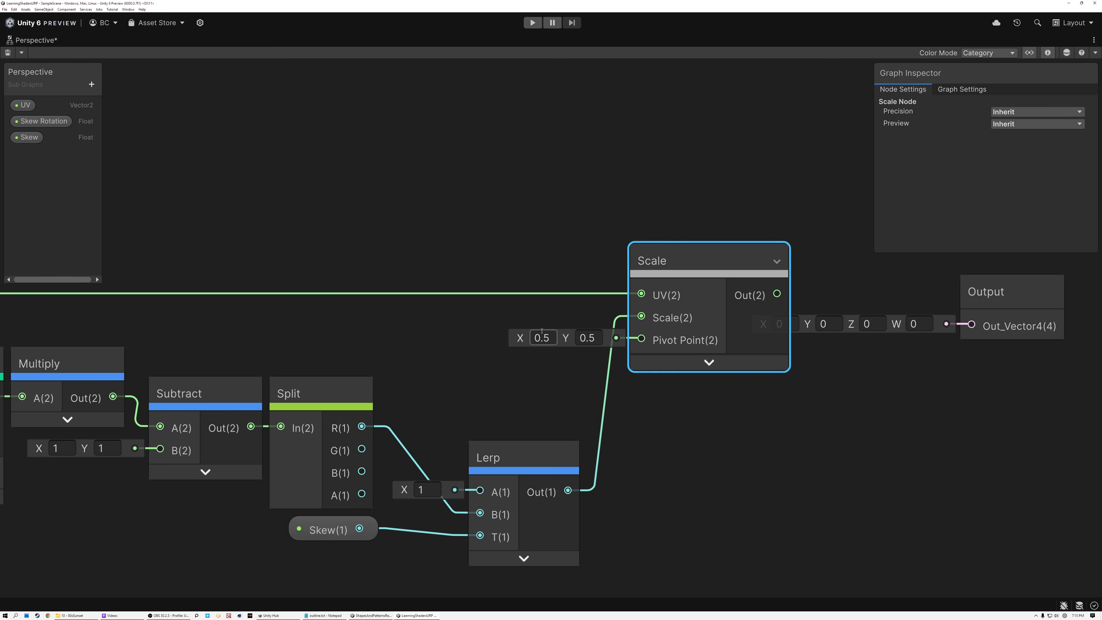
# Move the Output node farther past the Scale node and expand the Scale node's preview
pyautogui.scroll(-3, 474, 336)
pyautogui.moveTo(803, 307); pyautogui.dragTo(940, 302)
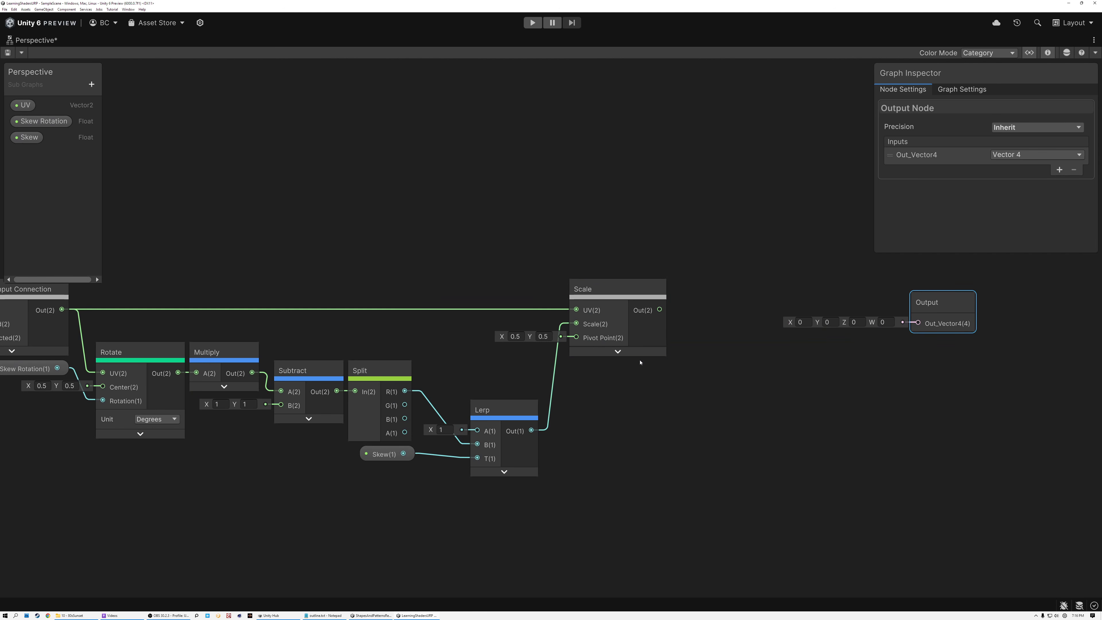
pyautogui.click(618, 351)
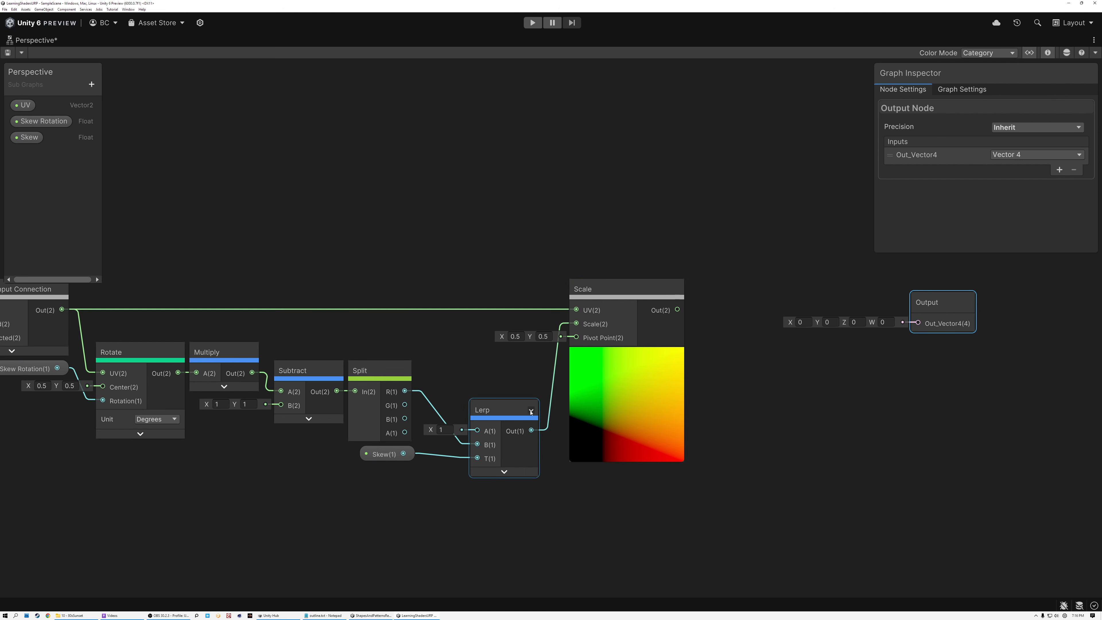
# Hide the unused ports of the Split and Lerp nodes and align Lerp beside Split, with the Skew property beneath Split
pyautogui.moveTo(491, 415); pyautogui.dragTo(449, 372)
pyautogui.click(407, 371)
pyautogui.moveTo(386, 454); pyautogui.dragTo(381, 412)
pyautogui.moveTo(468, 385); pyautogui.dragTo(456, 385)
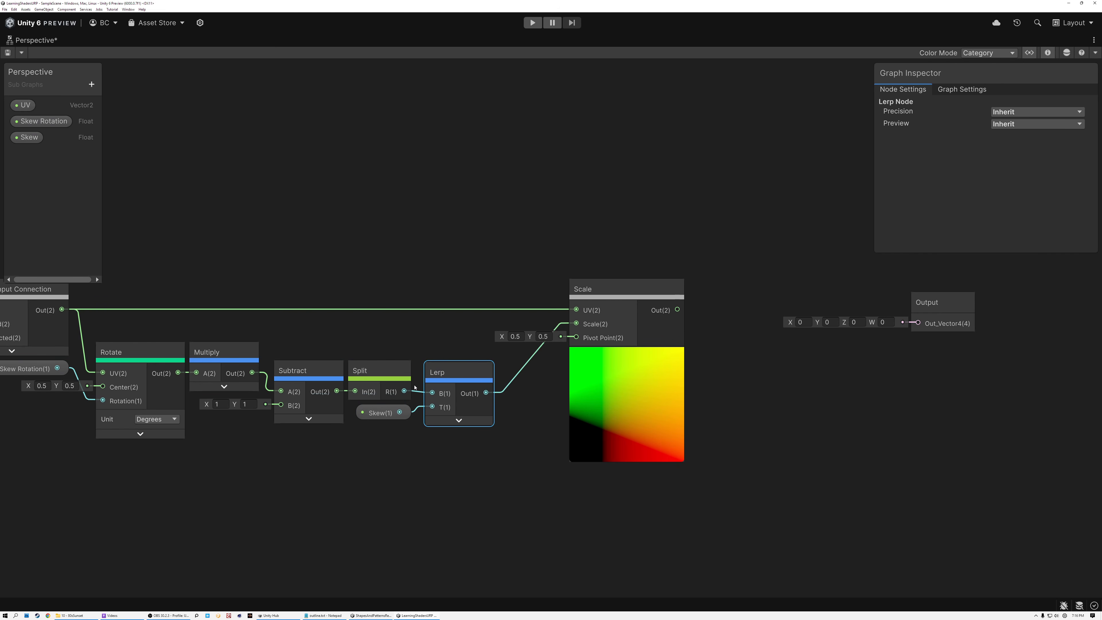
# Add the Rectangle node from Procedural SDFs after the Scale node and move the Output node past it
pyautogui.moveTo(793, 374); pyautogui.dragTo(524, 377, button='middle')
pyautogui.press('space')
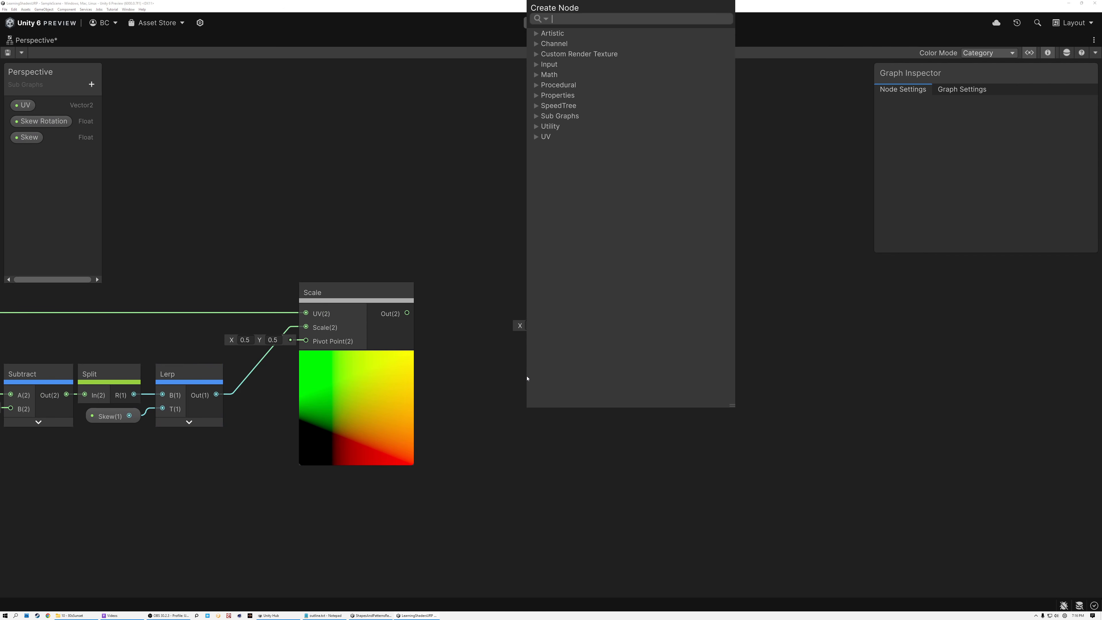
pyautogui.click(549, 85)
pyautogui.click(545, 148)
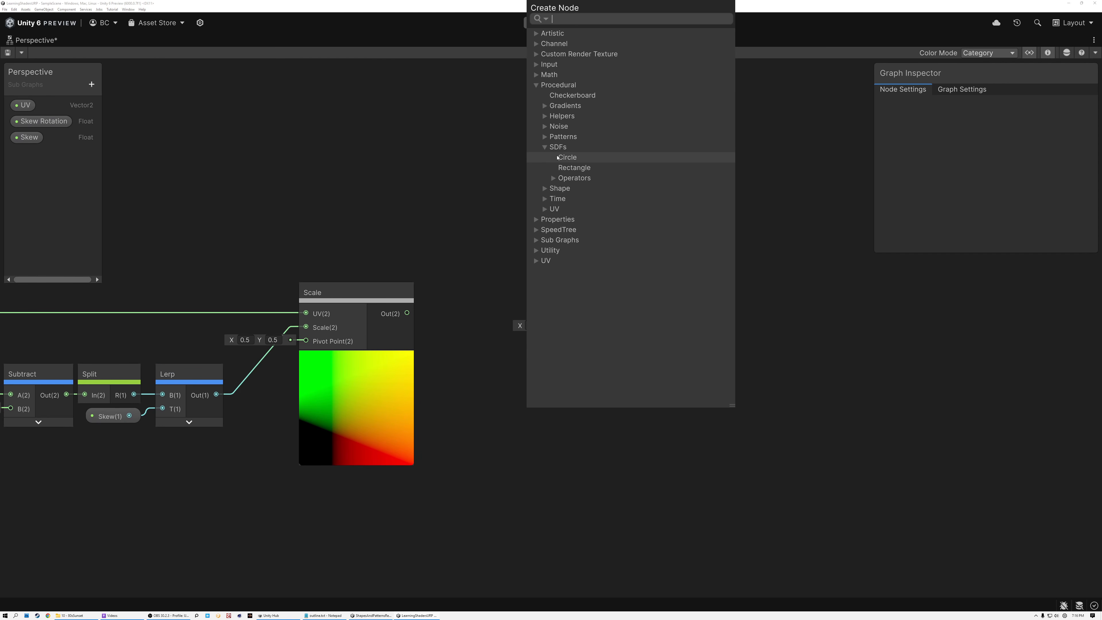
pyautogui.doubleClick(568, 168)
pyautogui.moveTo(600, 410); pyautogui.dragTo(585, 245)
pyautogui.moveTo(672, 306); pyautogui.dragTo(898, 307)
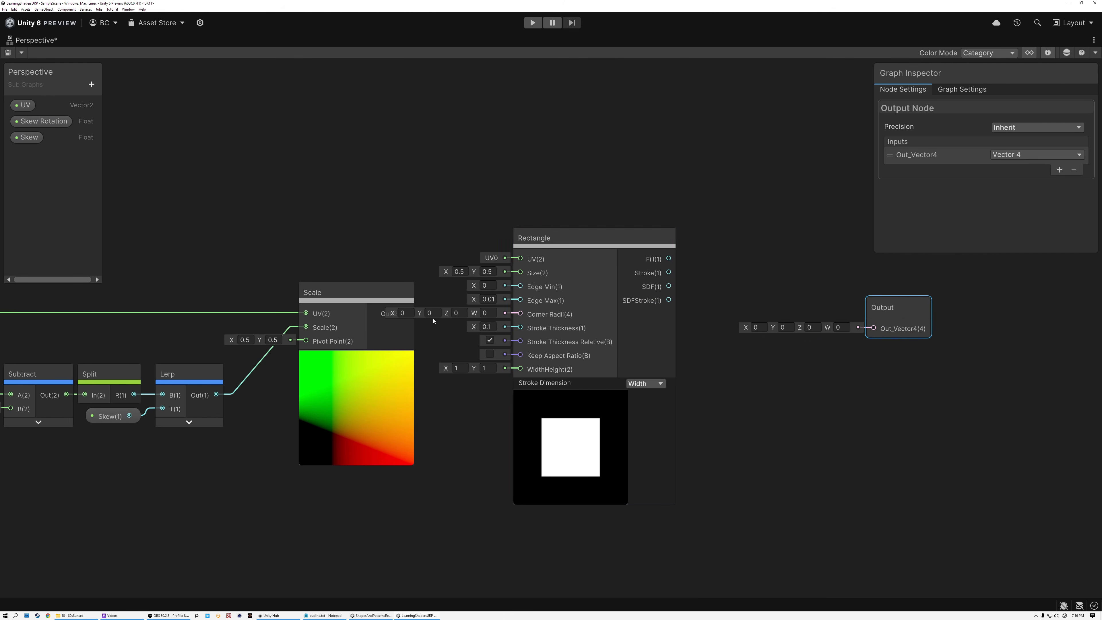
pyautogui.moveTo(545, 247); pyautogui.dragTo(606, 294)
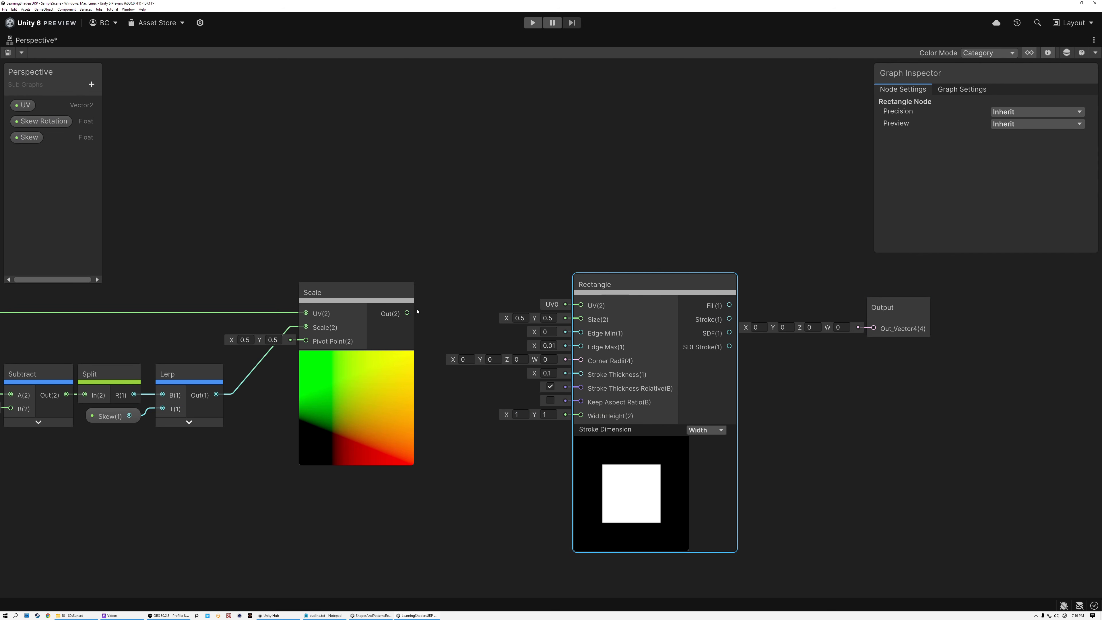
# Connect the Scale node's output to the Rectangle node's UV input and inspect the preview
pyautogui.moveTo(407, 313); pyautogui.dragTo(604, 291)
pyautogui.scroll(5, 611, 493)
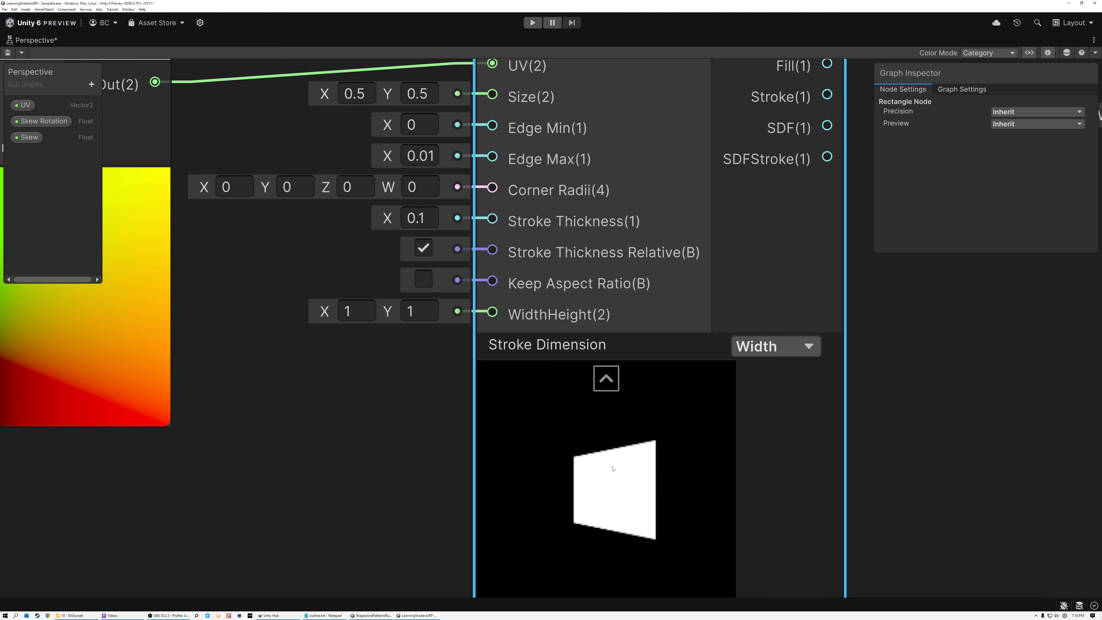
pyautogui.scroll(-5, 612, 468)
pyautogui.moveTo(355, 396); pyautogui.dragTo(561, 408, button='middle')
pyautogui.scroll(-5, 542, 403)
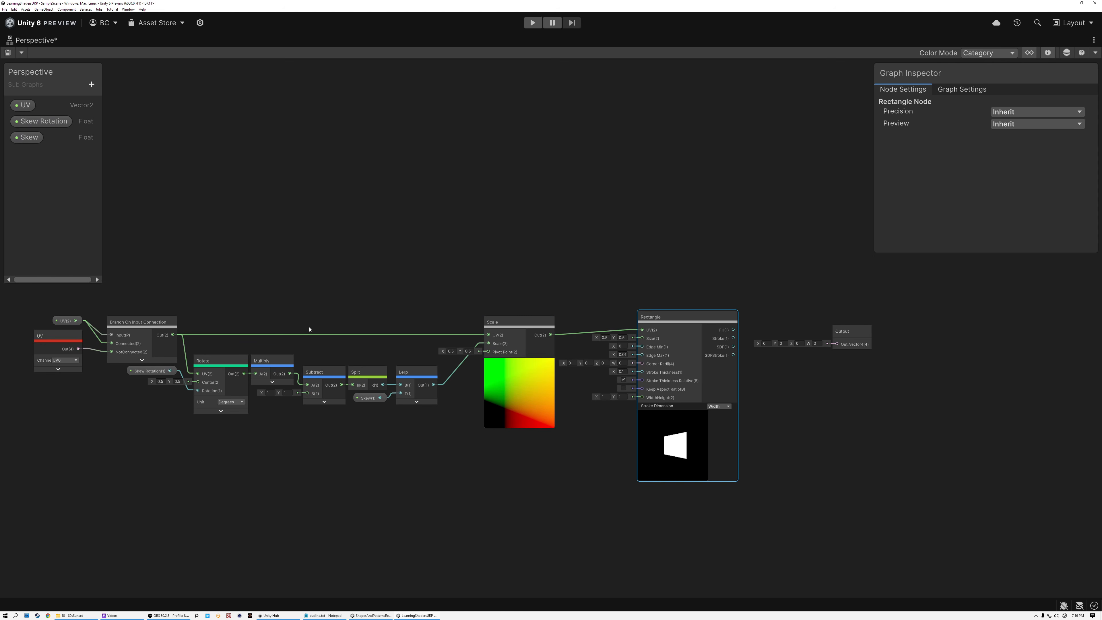
# Review the whole node chain from the UV property through Scale, and delete the Rectangle test node
pyautogui.moveTo(59, 298); pyautogui.dragTo(512, 475)
pyautogui.scroll(1, 613, 393)
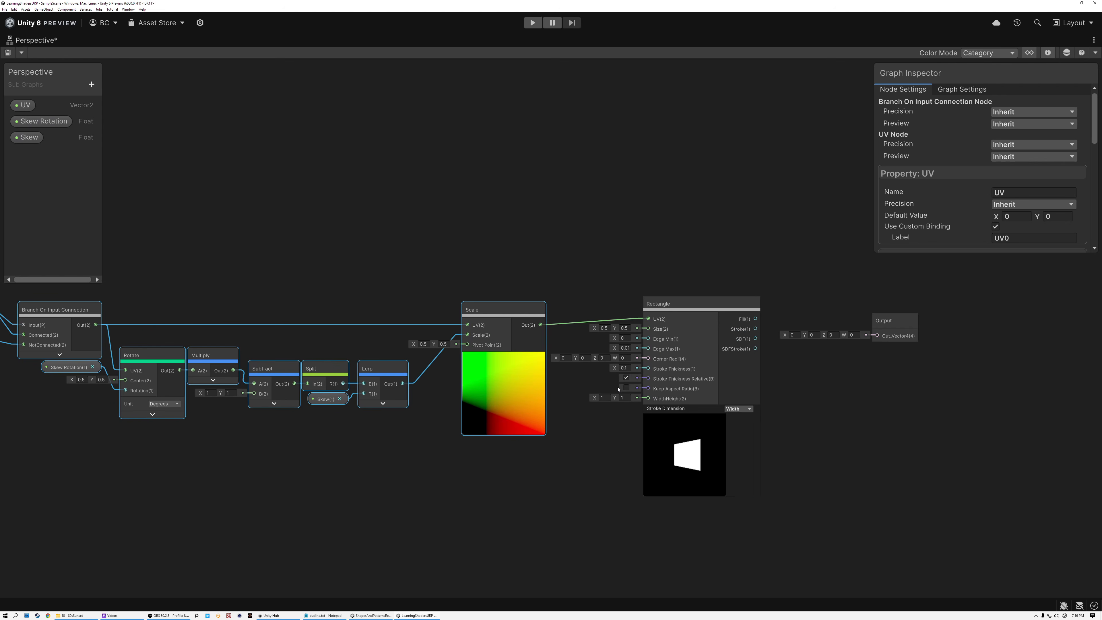
pyautogui.click(676, 309)
pyautogui.press('Delete')
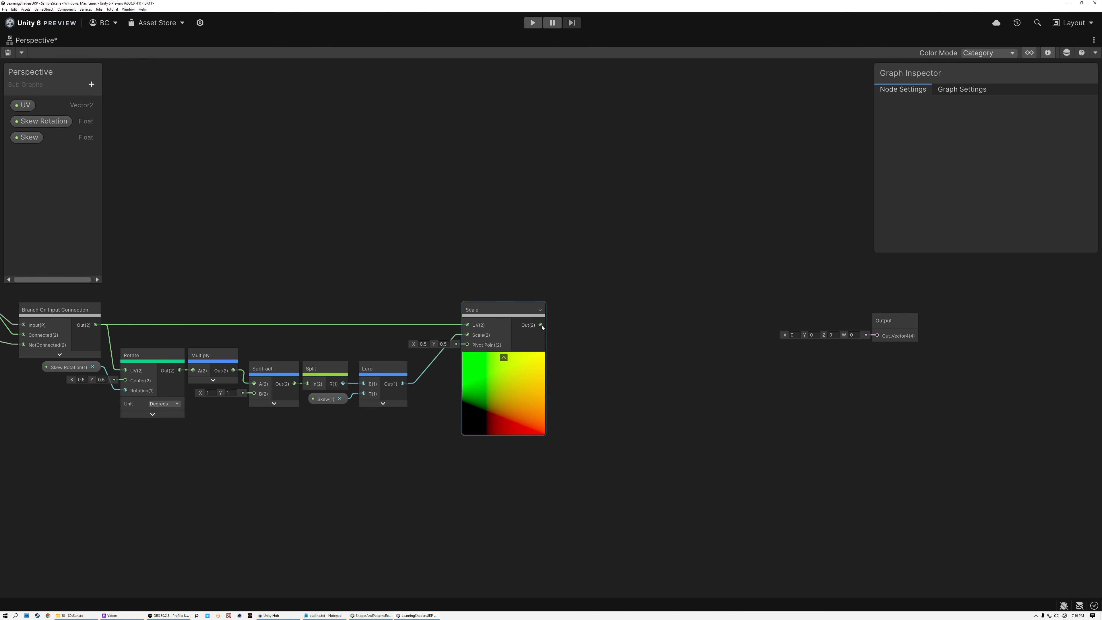
# Change the Output node's input type to Vector 2 and rename that input Out
pyautogui.moveTo(680, 320); pyautogui.dragTo(737, 320)
pyautogui.click(554, 329)
pyautogui.moveTo(882, 331); pyautogui.dragTo(691, 334)
pyautogui.scroll(8, 691, 335)
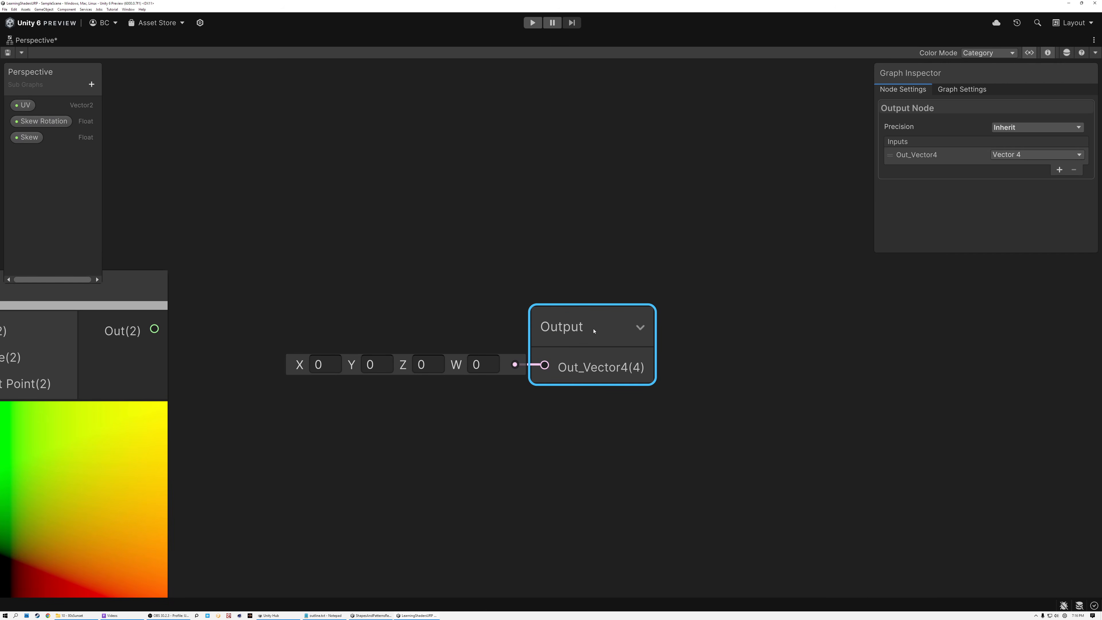
pyautogui.click(1003, 155)
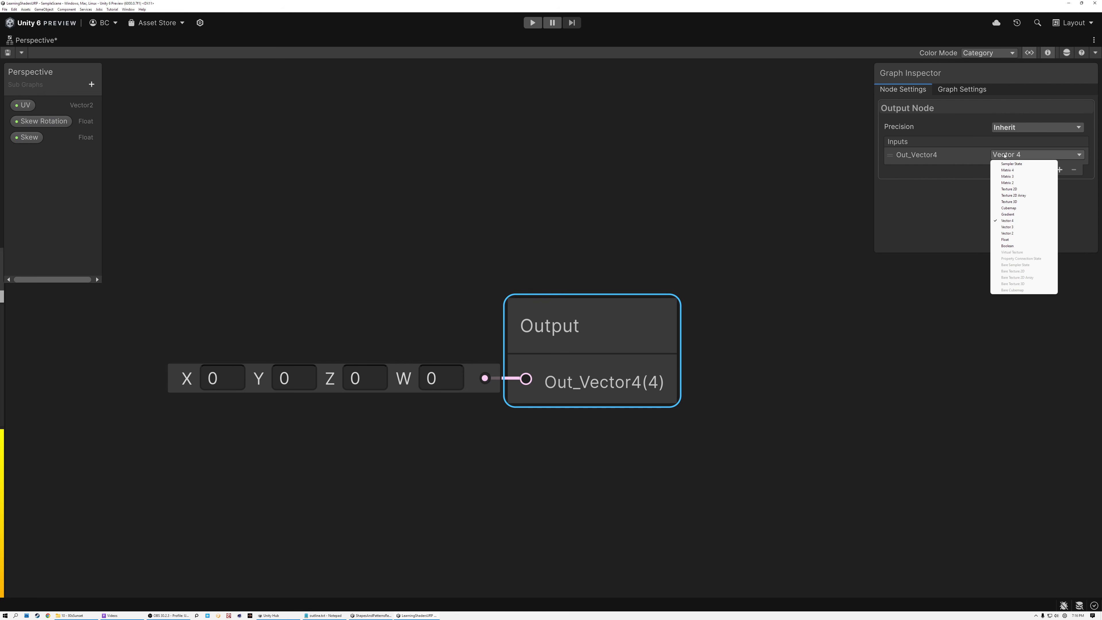
pyautogui.click(1011, 233)
pyautogui.click(950, 158)
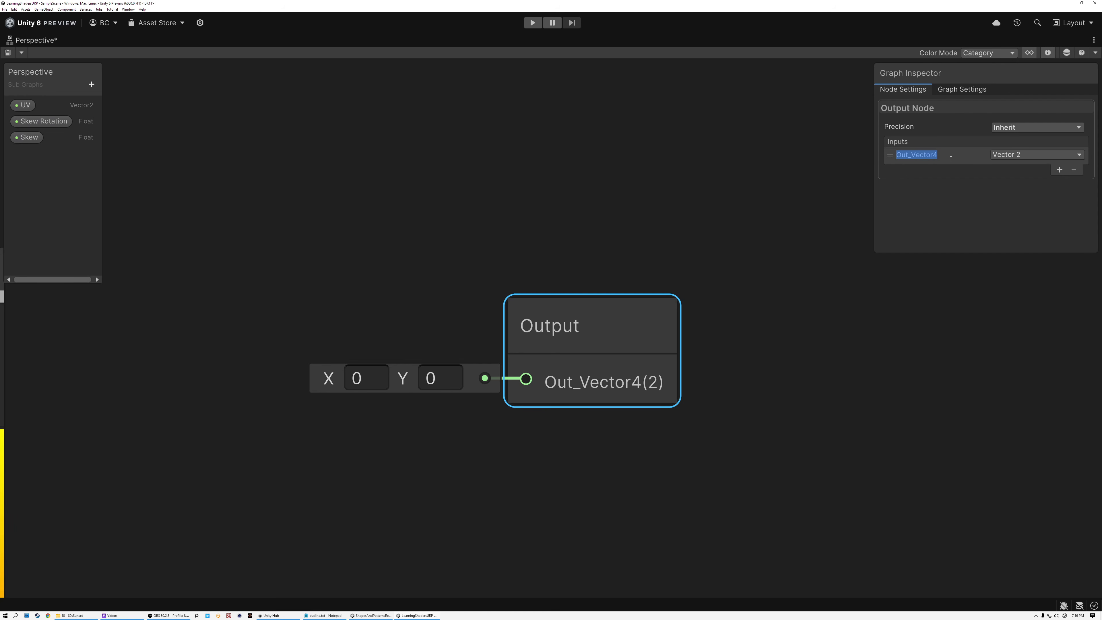
pyautogui.write('Out')
pyautogui.press('Return')
pyautogui.scroll(-6, 395, 318)
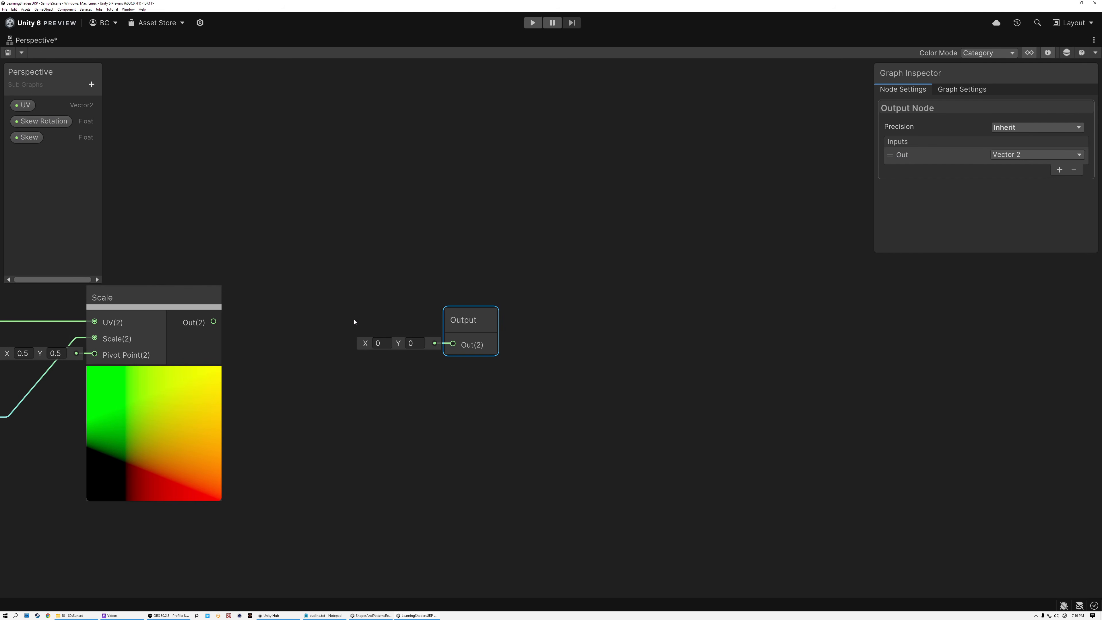
# Connect the Scale node's output to the Output node and place Output well past Scale on the same line
pyautogui.moveTo(354, 322); pyautogui.dragTo(499, 329, button='middle')
pyautogui.moveTo(358, 328); pyautogui.dragTo(914, 307)
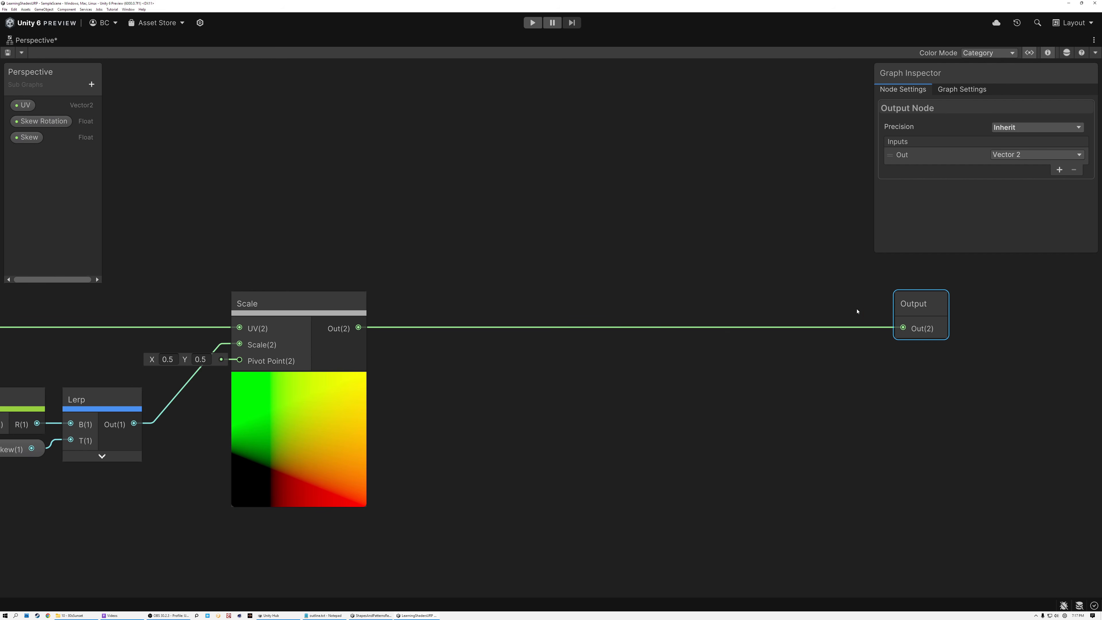
pyautogui.scroll(-3, 539, 379)
pyautogui.moveTo(497, 373); pyautogui.dragTo(437, 353, button='middle')
pyautogui.scroll(3, 391, 346)
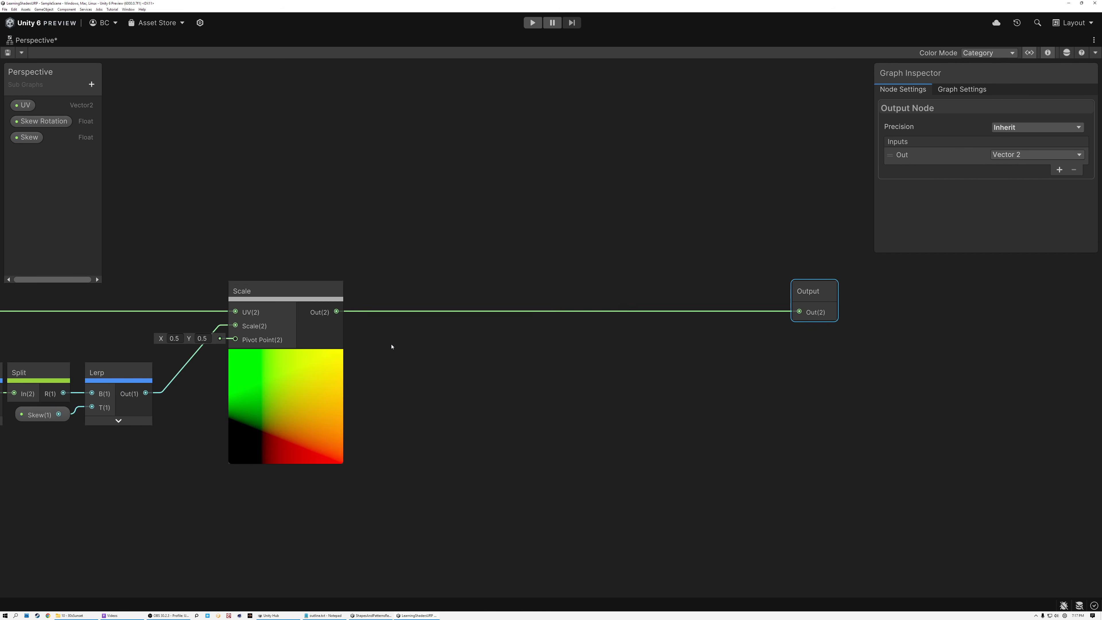
# Add the Rectangle node from Procedural SDFs and set its size to X 1, Y 1
pyautogui.click(489, 351)
pyautogui.press('space')
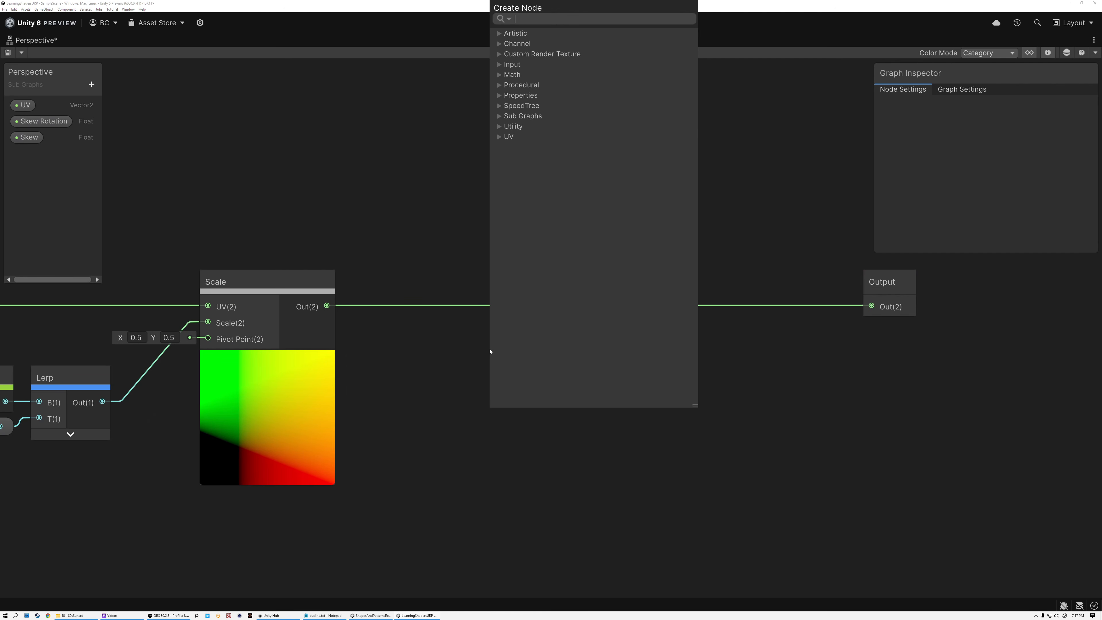
pyautogui.write('rec')
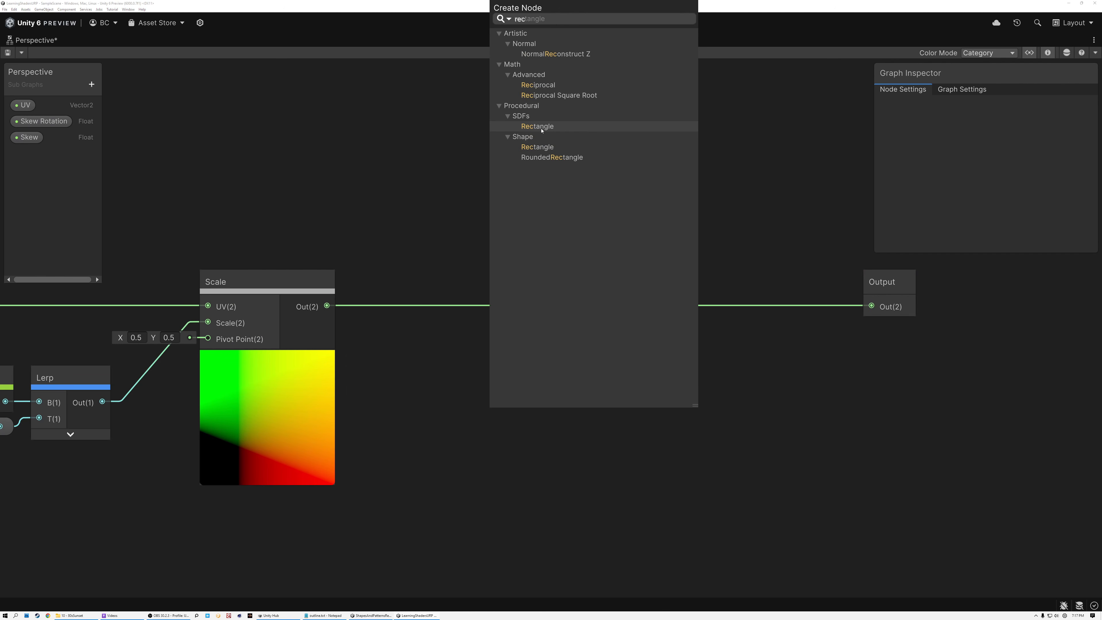
pyautogui.press('Return')
pyautogui.click(428, 417)
pyautogui.write('1')
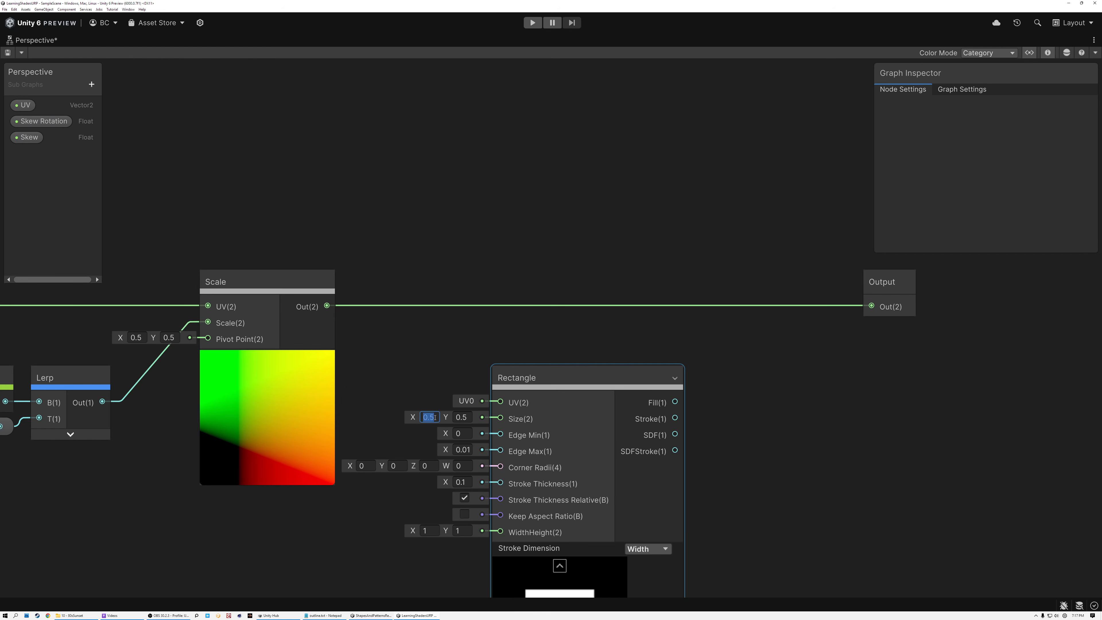
pyautogui.press('Tab')
pyautogui.write('1')
# Feed the Scale output into the Rectangle's UV input between Scale and Output to check the preview, and delete the Rectangle
pyautogui.moveTo(559, 382); pyautogui.dragTo(604, 204)
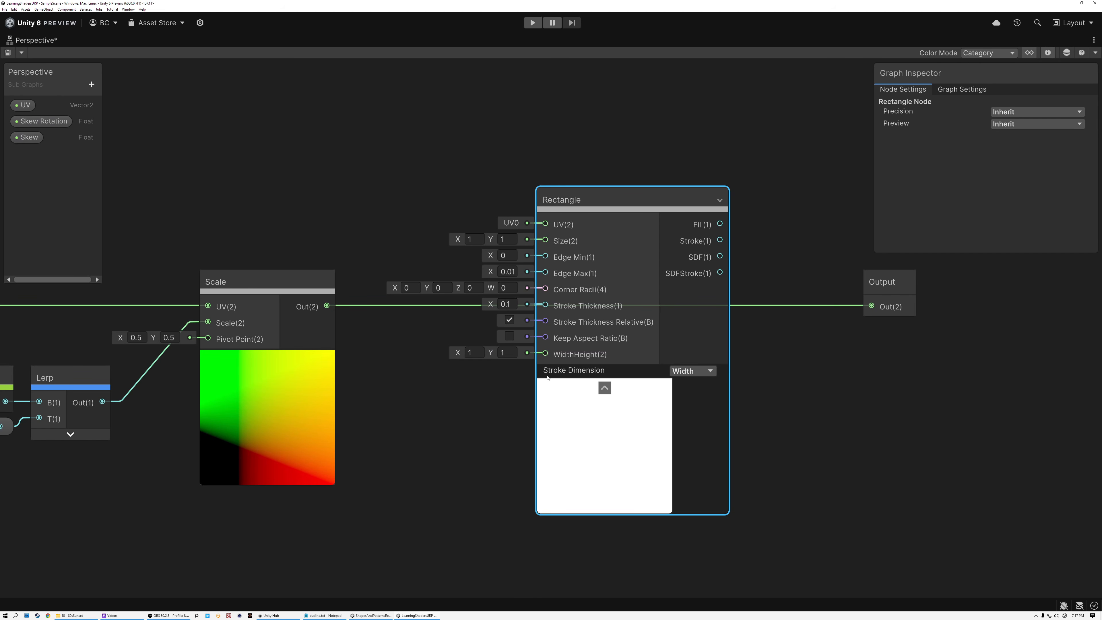
pyautogui.moveTo(595, 208); pyautogui.dragTo(599, 257)
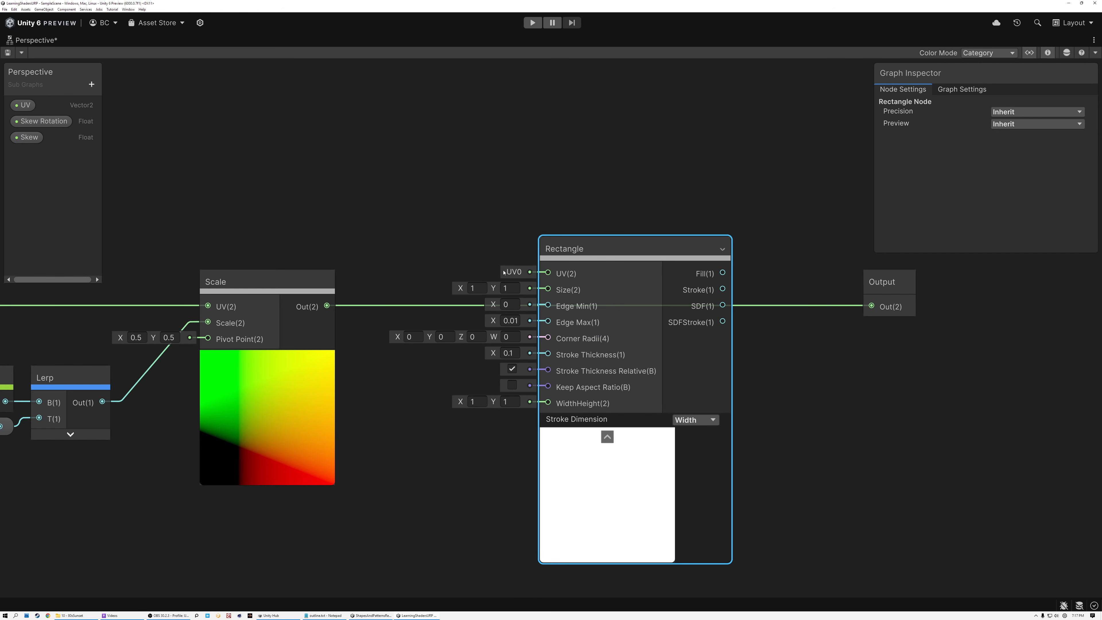
pyautogui.moveTo(327, 305); pyautogui.dragTo(543, 274)
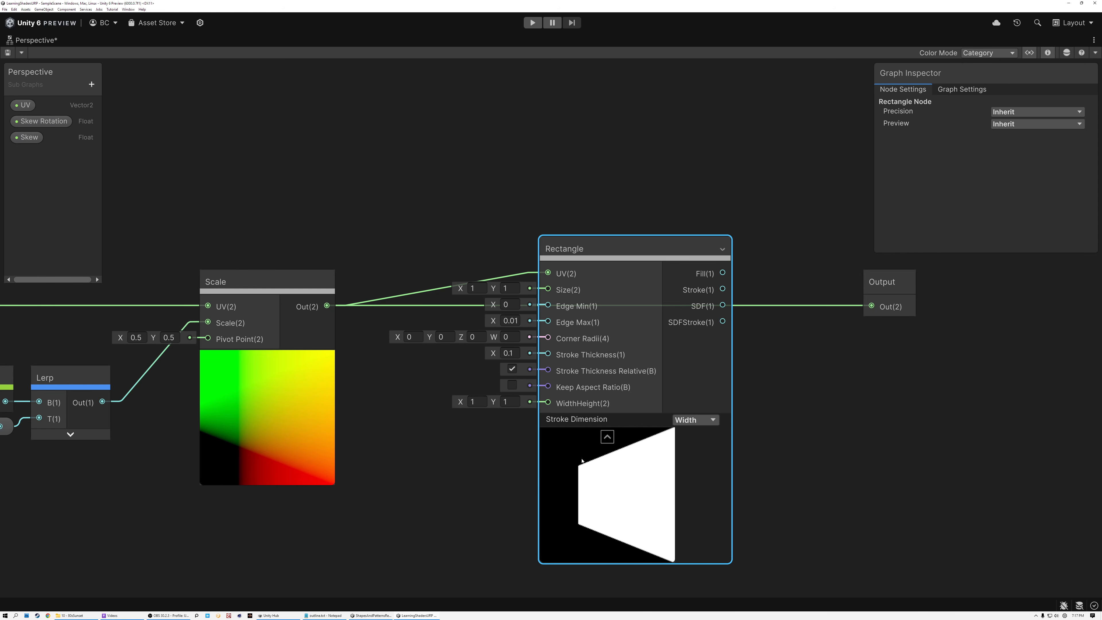
pyautogui.press('Delete')
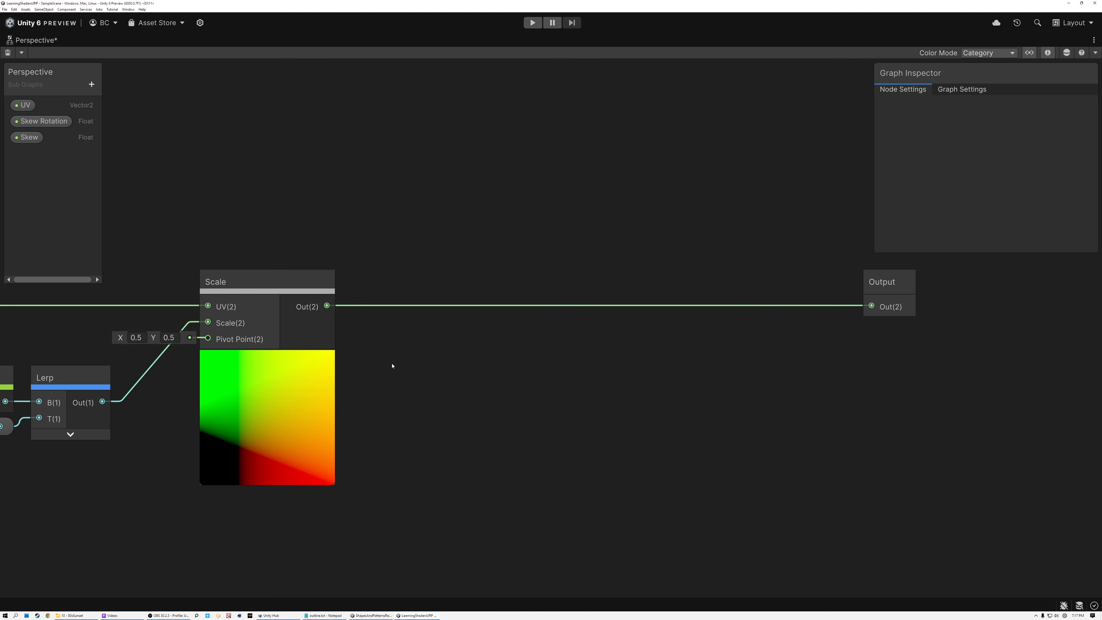
# Add a Split node fed by the Scale node's output
pyautogui.moveTo(421, 386); pyautogui.dragTo(408, 371, button='middle')
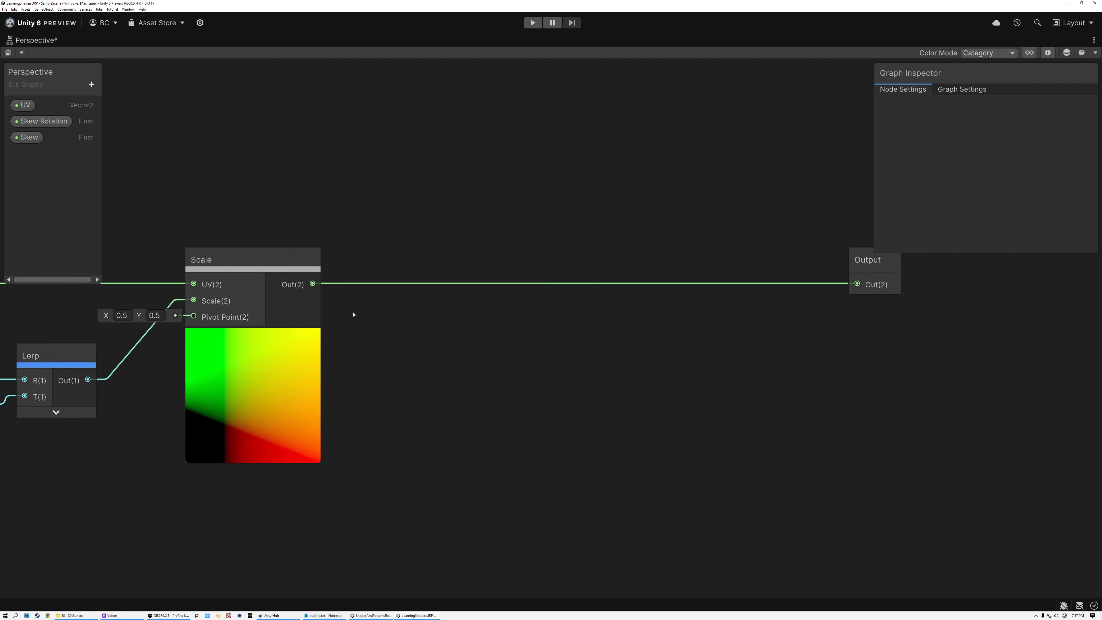
pyautogui.moveTo(313, 283); pyautogui.dragTo(445, 409)
pyautogui.write('split')
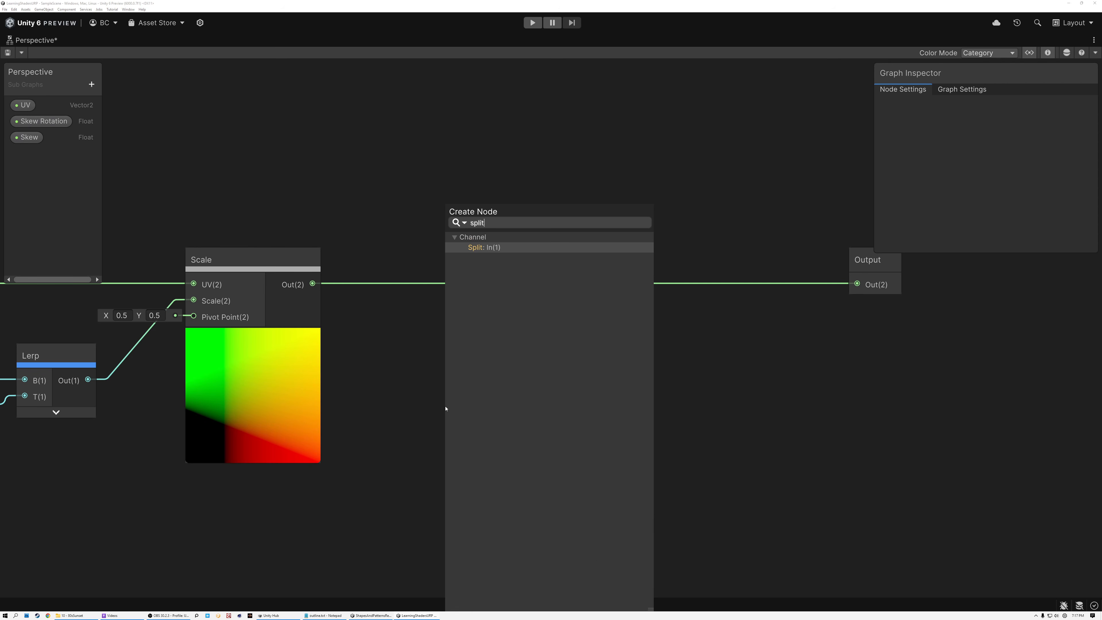
pyautogui.click(479, 248)
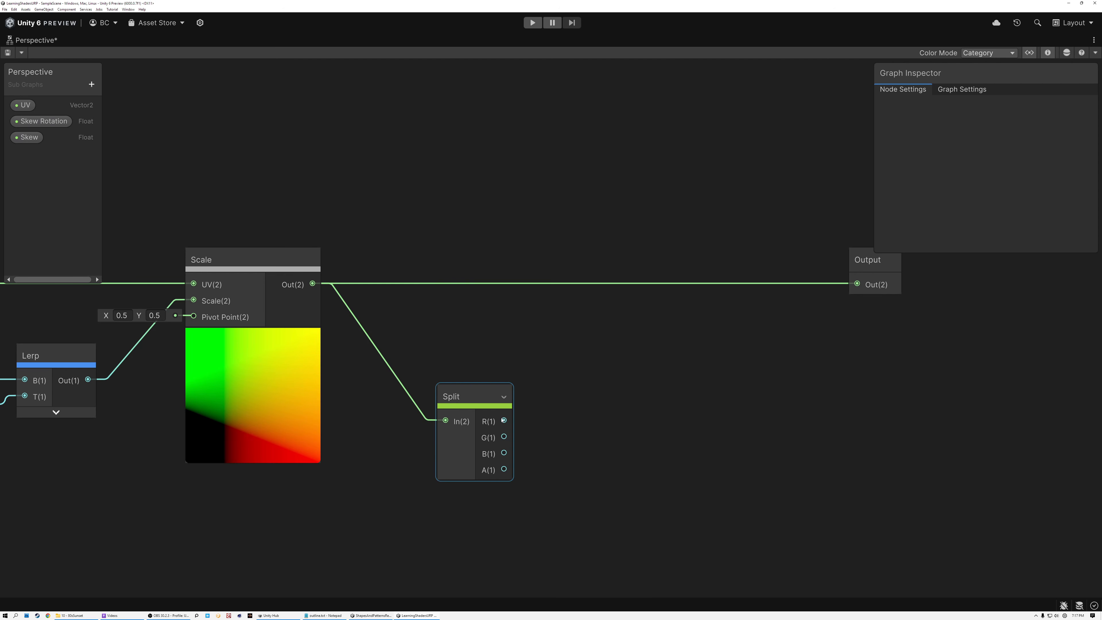
# Add a Minimum node taking the Split node's R and G outputs, collapse its preview and hide Split's unused ports
pyautogui.moveTo(503, 420); pyautogui.dragTo(572, 418)
pyautogui.write('min')
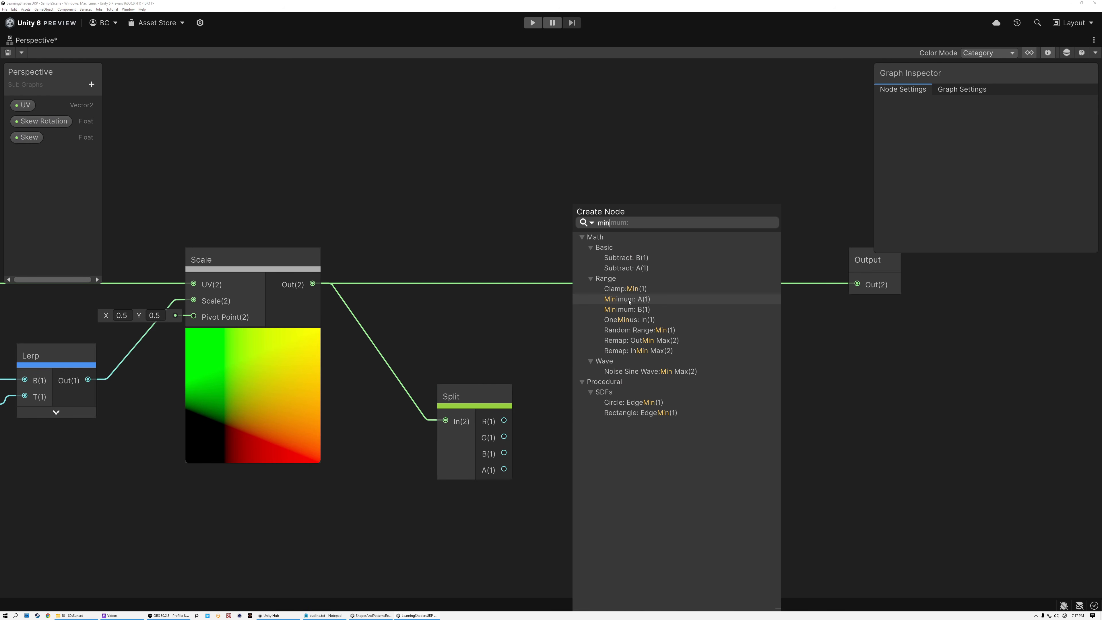
pyautogui.press('Return')
pyautogui.moveTo(460, 396); pyautogui.dragTo(573, 449)
pyautogui.moveTo(632, 467); pyautogui.dragTo(593, 431)
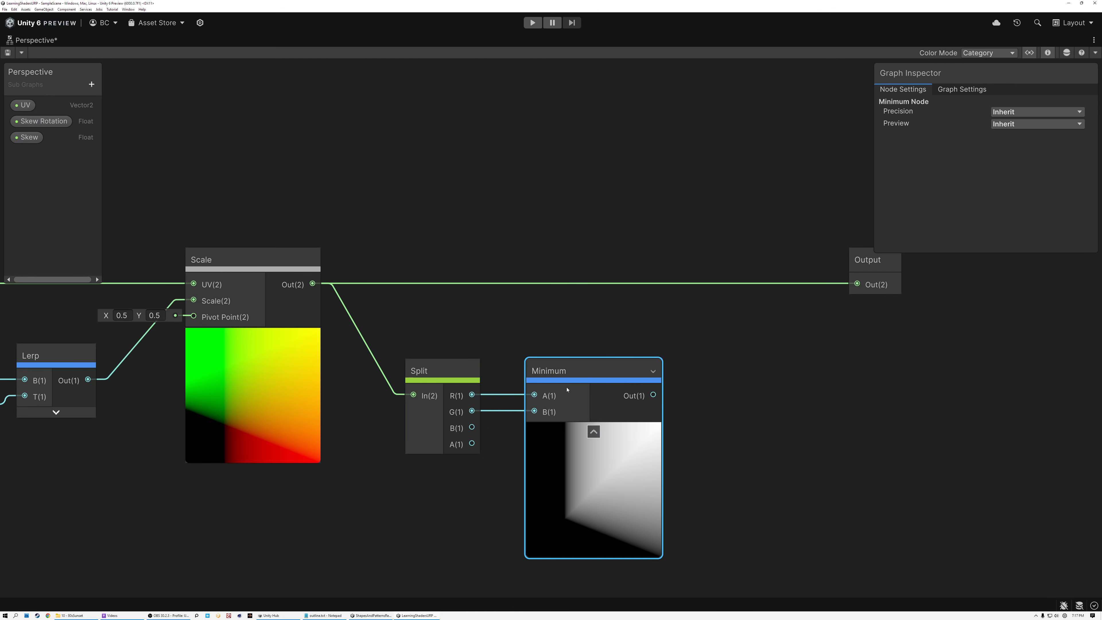
pyautogui.click(594, 431)
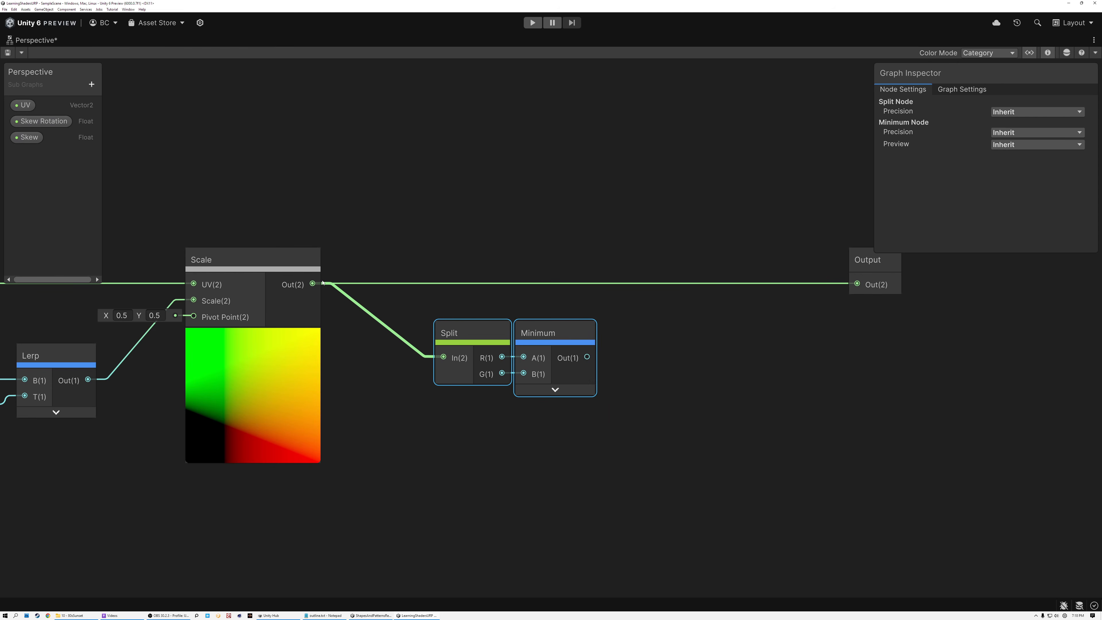
# Add a One Minus node fed by the Scale node's output and collapse its preview
pyautogui.moveTo(312, 284); pyautogui.dragTo(415, 414)
pyautogui.write('one')
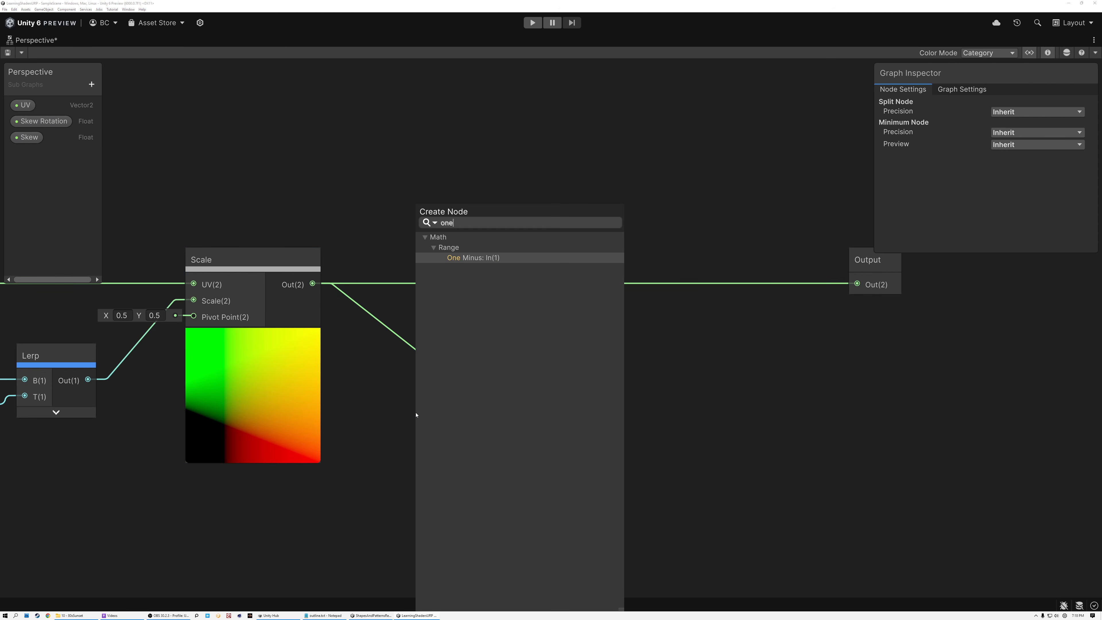
pyautogui.doubleClick(468, 259)
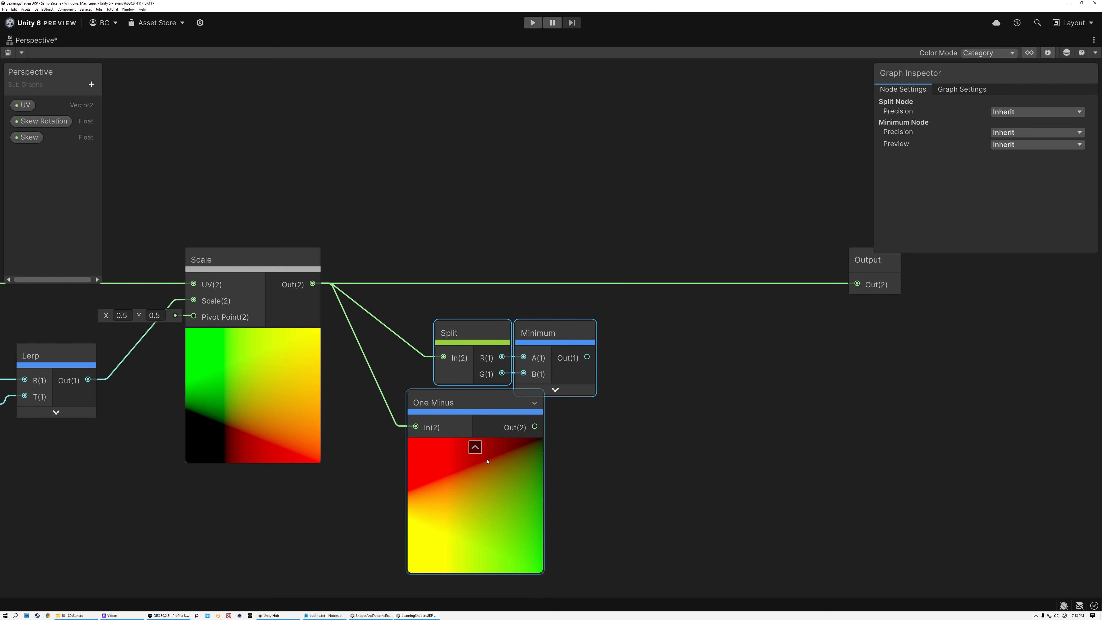
pyautogui.click(474, 447)
# Add a Split node fed by the One Minus node's output
pyautogui.moveTo(469, 413); pyautogui.dragTo(574, 441)
pyautogui.write('split')
pyautogui.press('Return')
# Add a Minimum node taking the second Split's R and G outputs, collapse its preview and place it beside that Split
pyautogui.write('min')
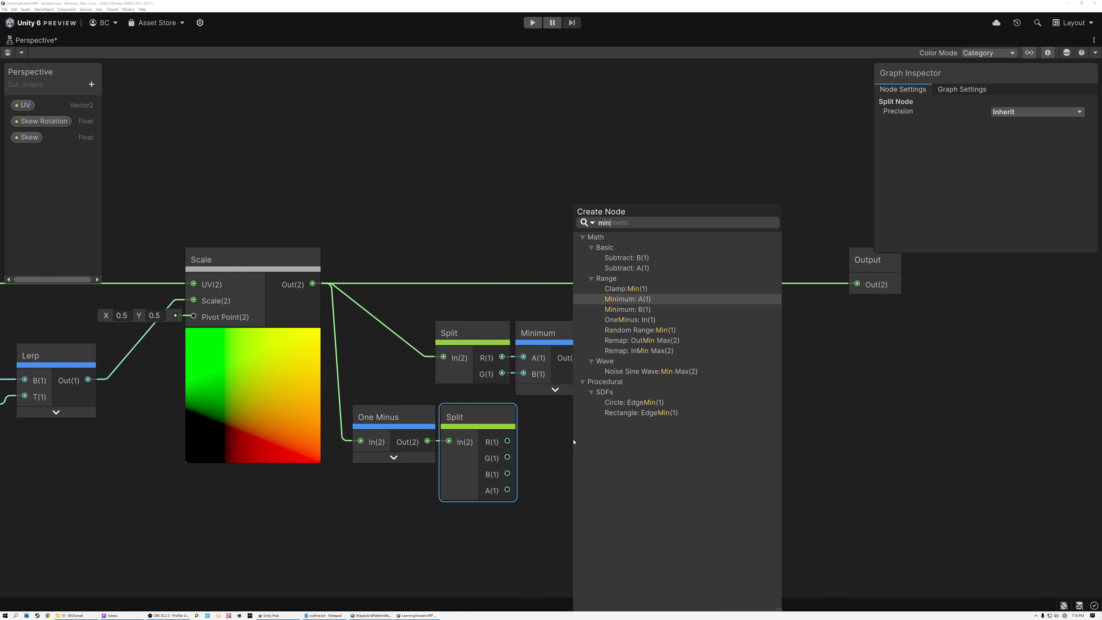
pyautogui.press('Down')
pyautogui.press('Up')
pyautogui.press('Return')
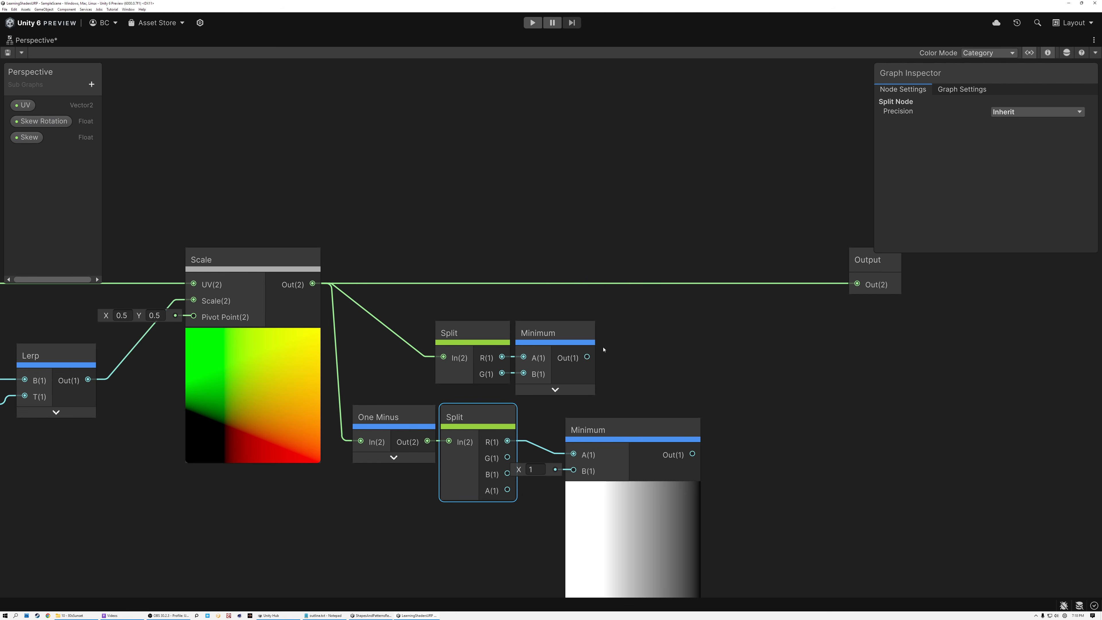
pyautogui.moveTo(507, 455); pyautogui.dragTo(574, 470)
pyautogui.moveTo(608, 429); pyautogui.dragTo(561, 416)
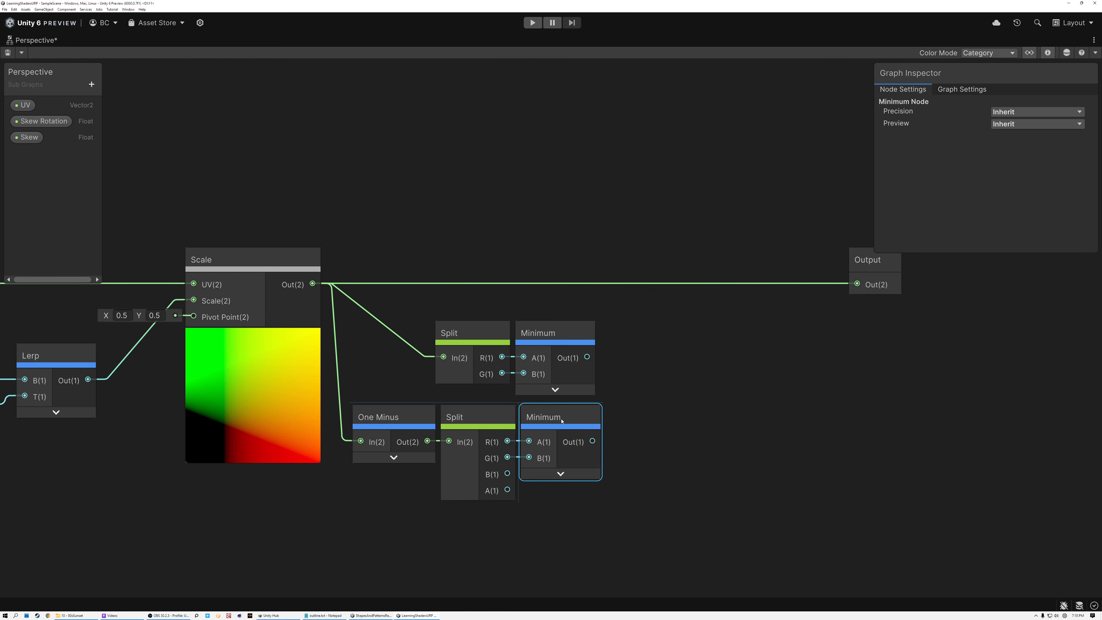
# Align the upper Split and Minimum nodes with the Split and Minimum pair below them
pyautogui.moveTo(496, 311); pyautogui.dragTo(559, 333)
pyautogui.moveTo(562, 330); pyautogui.dragTo(569, 335)
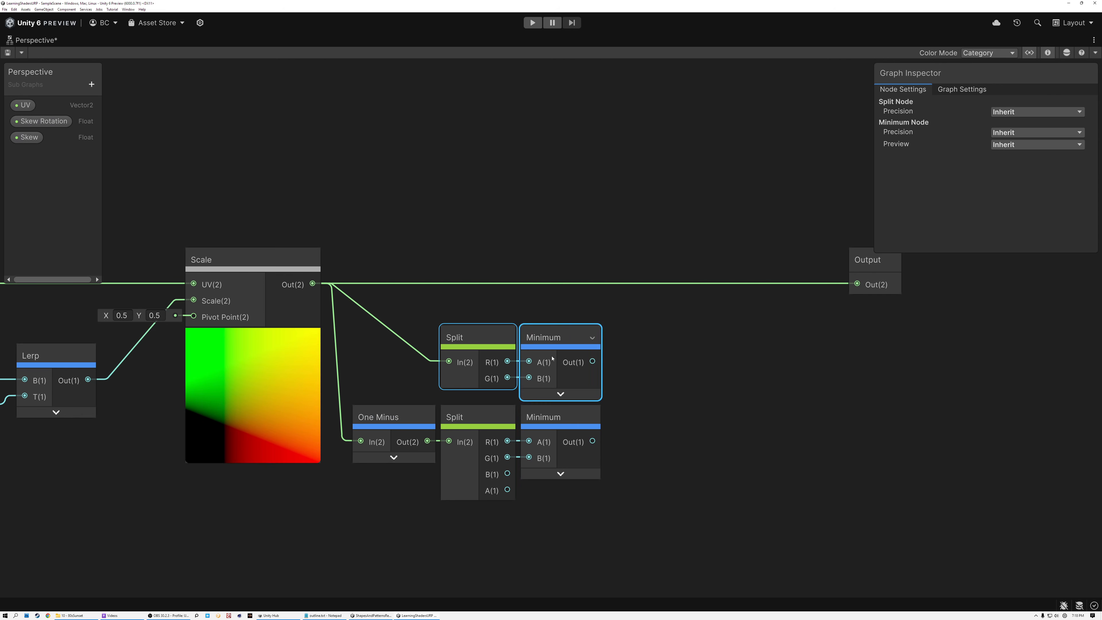
pyautogui.click(561, 421)
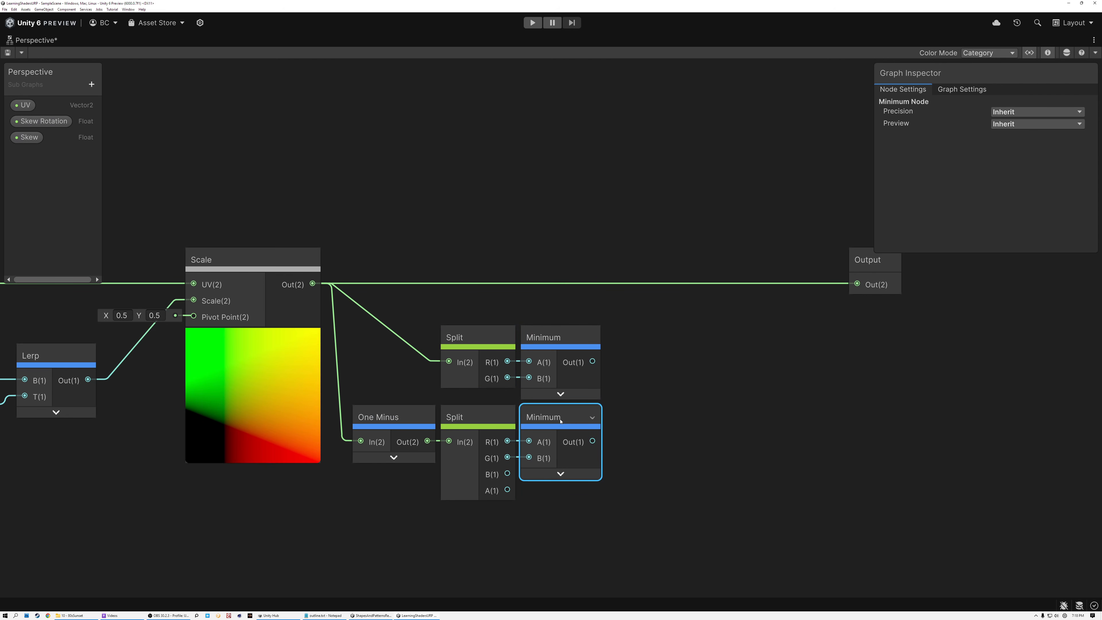
# Add a third Minimum node combining the outputs of the two existing Minimum nodes
pyautogui.moveTo(593, 361); pyautogui.dragTo(653, 401)
pyautogui.write('m')
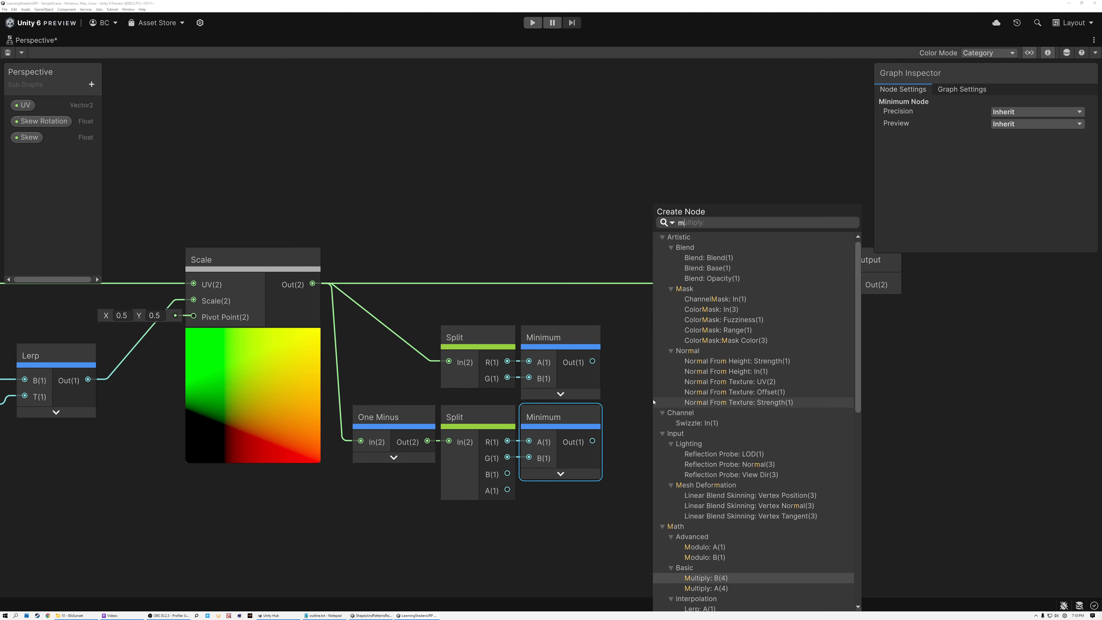
pyautogui.write('in')
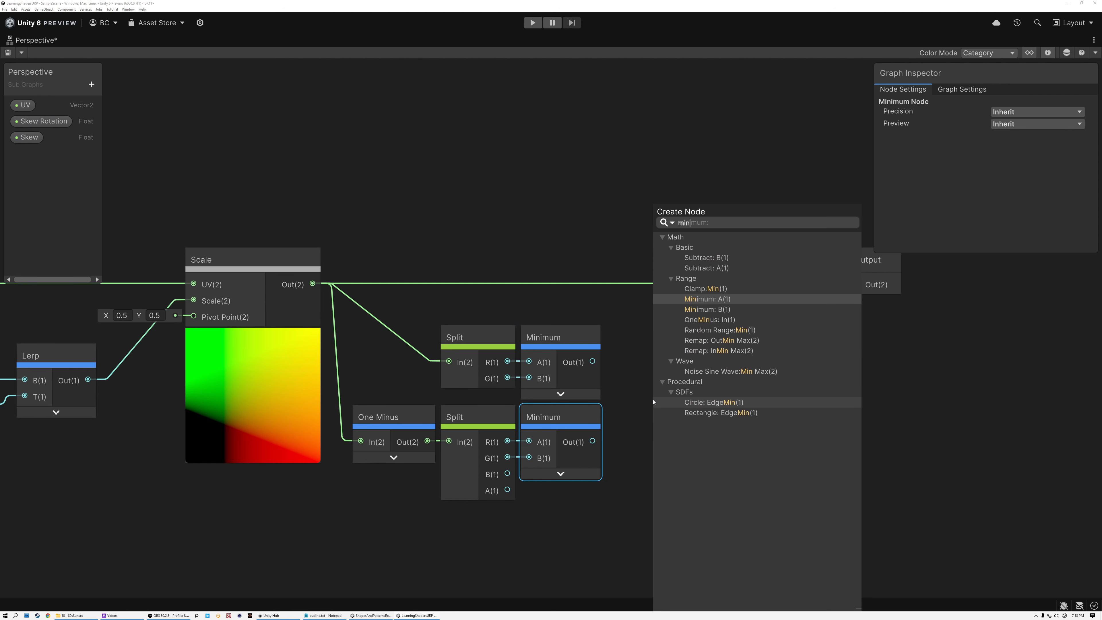
pyautogui.click(708, 299)
pyautogui.moveTo(592, 441); pyautogui.dragTo(657, 429)
pyautogui.moveTo(712, 452); pyautogui.dragTo(691, 435)
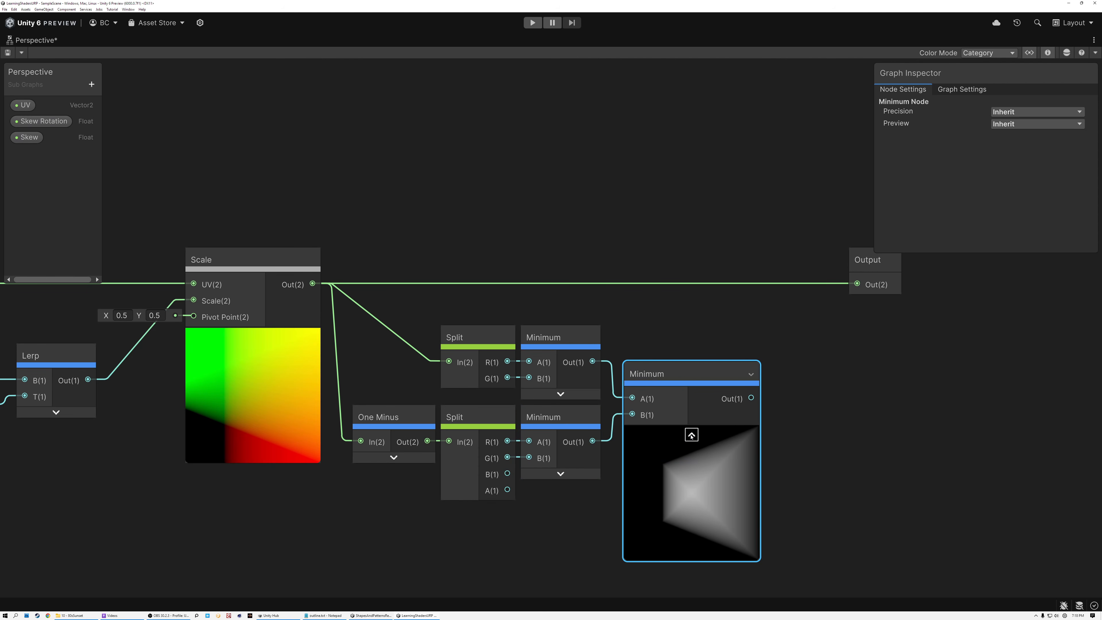
# Examine the combined Minimum node's preview up close, collapsing and expanding it
pyautogui.moveTo(707, 516); pyautogui.dragTo(546, 436, button='middle')
pyautogui.scroll(5, 547, 436)
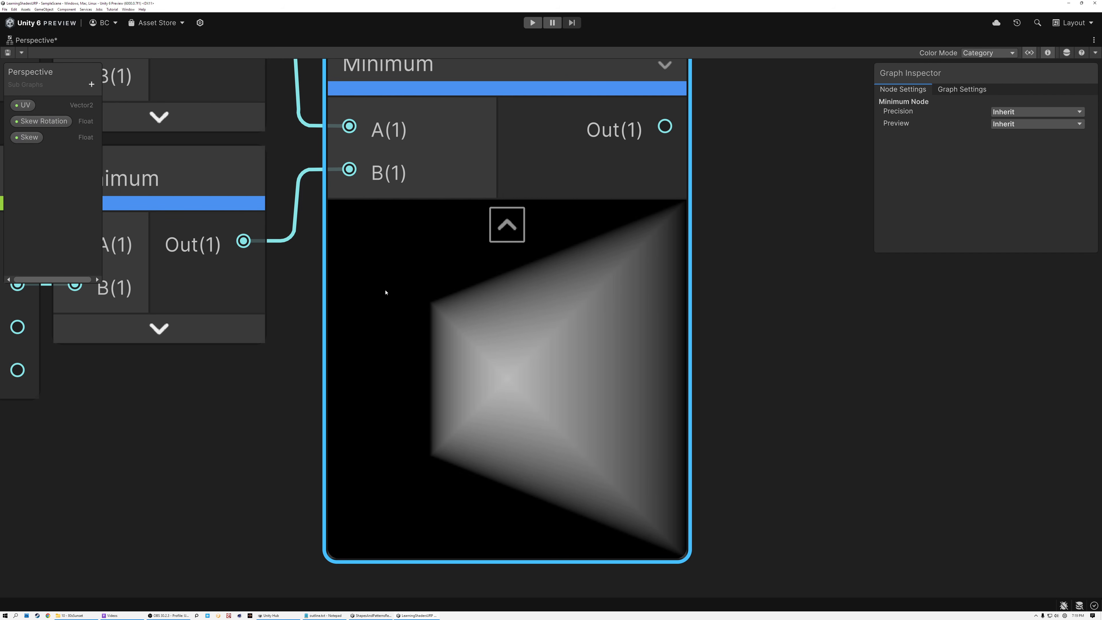
pyautogui.scroll(-5, 385, 278)
pyautogui.moveTo(386, 295); pyautogui.dragTo(418, 388, button='middle')
pyautogui.click(472, 360)
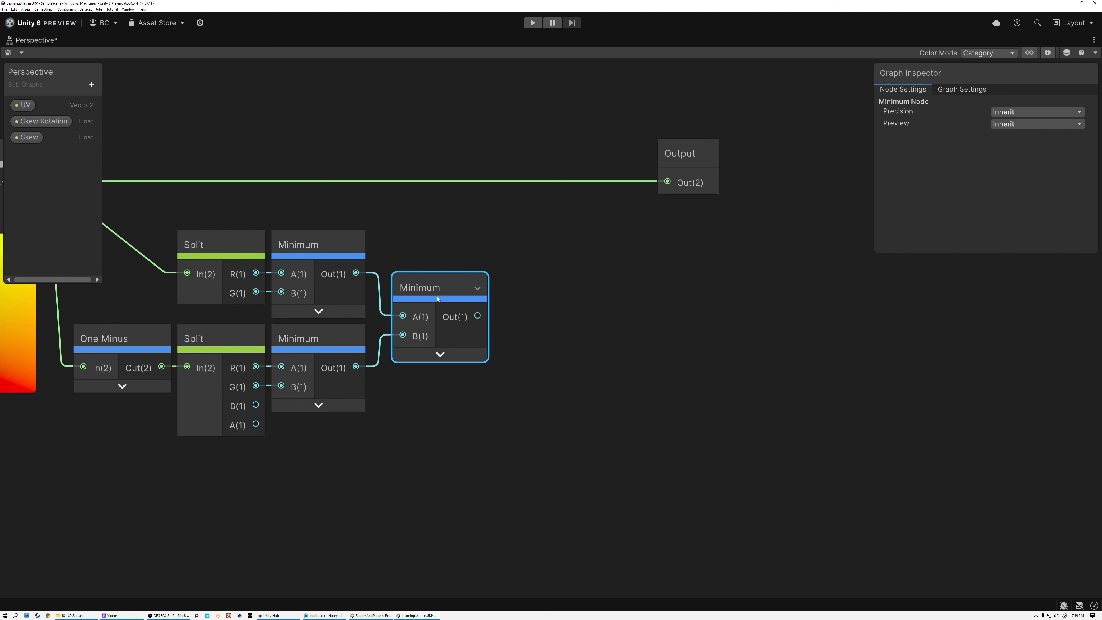
pyautogui.click(441, 354)
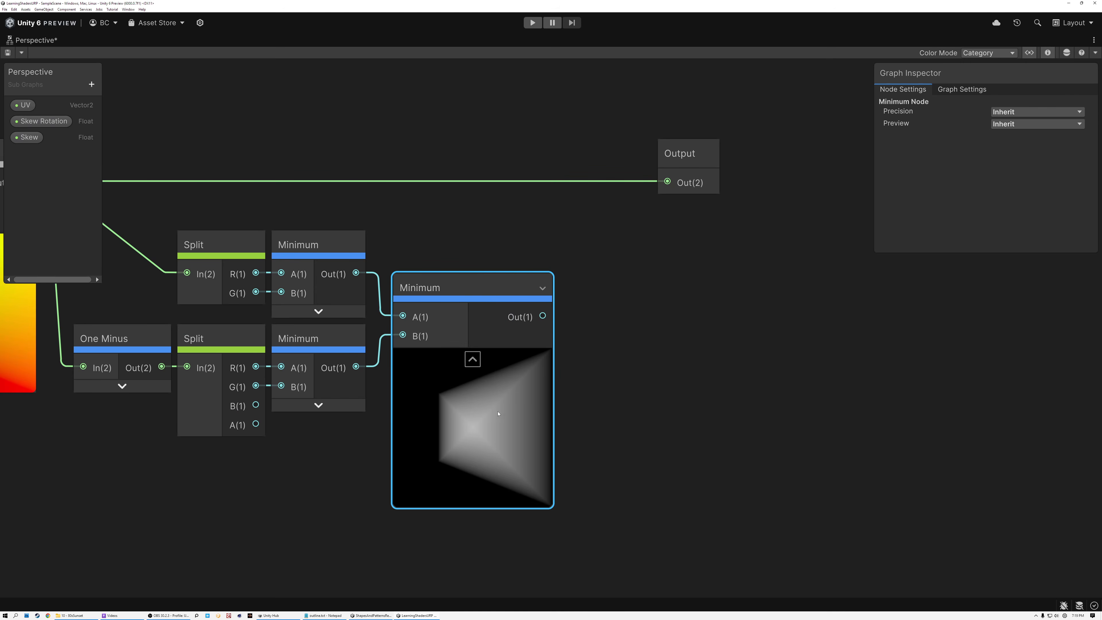
pyautogui.scroll(3, 500, 409)
pyautogui.scroll(-4, 451, 405)
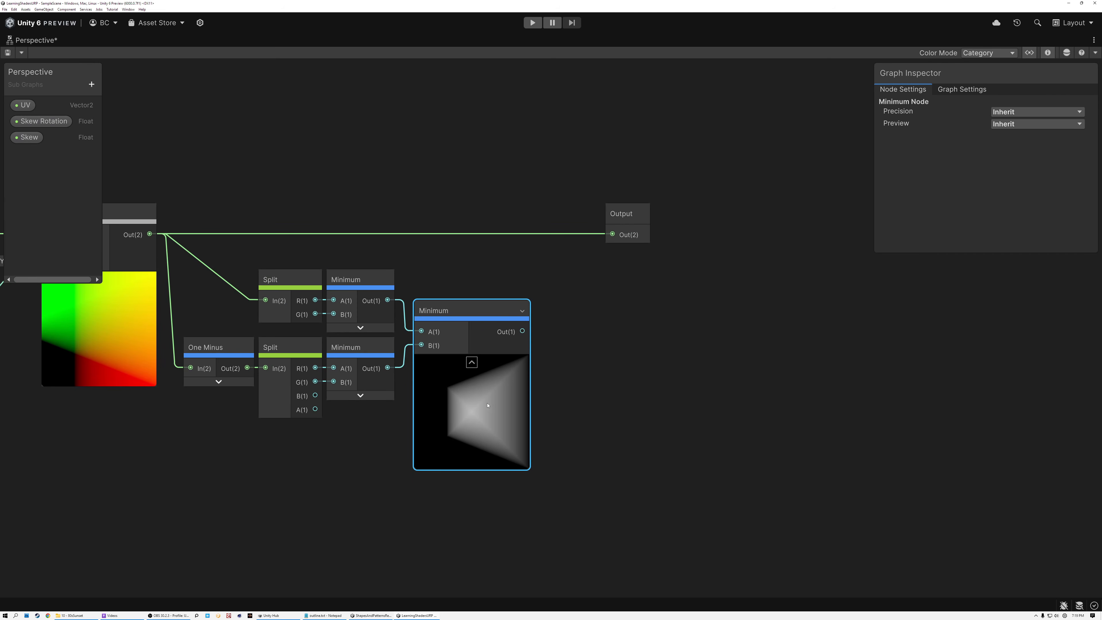
# Add an Inverse Lerp node with the combined Minimum feeding its T input, and move the Output node farther along to make room
pyautogui.moveTo(625, 300); pyautogui.dragTo(554, 339, button='middle')
pyautogui.click(552, 337)
pyautogui.press('space')
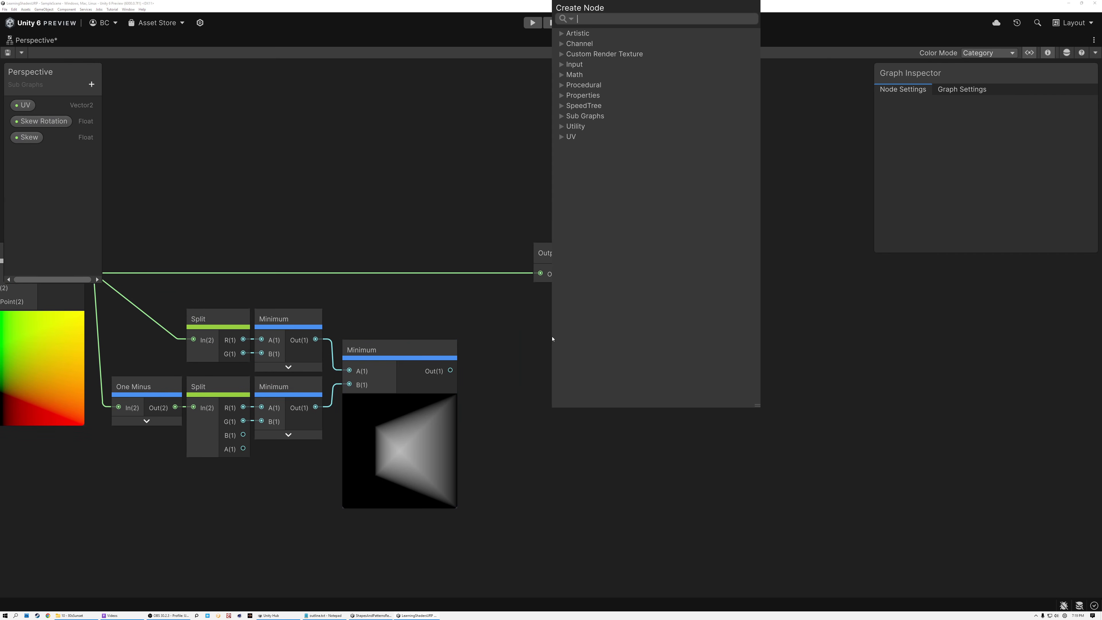
pyautogui.write('inver')
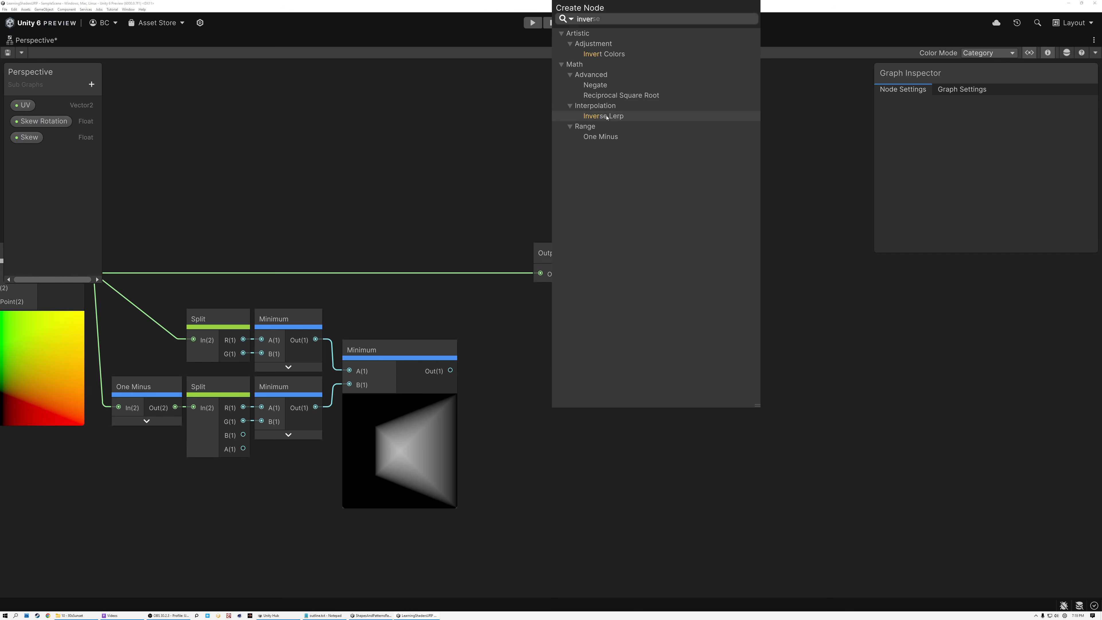
pyautogui.press('Return')
pyautogui.moveTo(451, 370); pyautogui.dragTo(561, 410)
pyautogui.moveTo(571, 367); pyautogui.dragTo(512, 301)
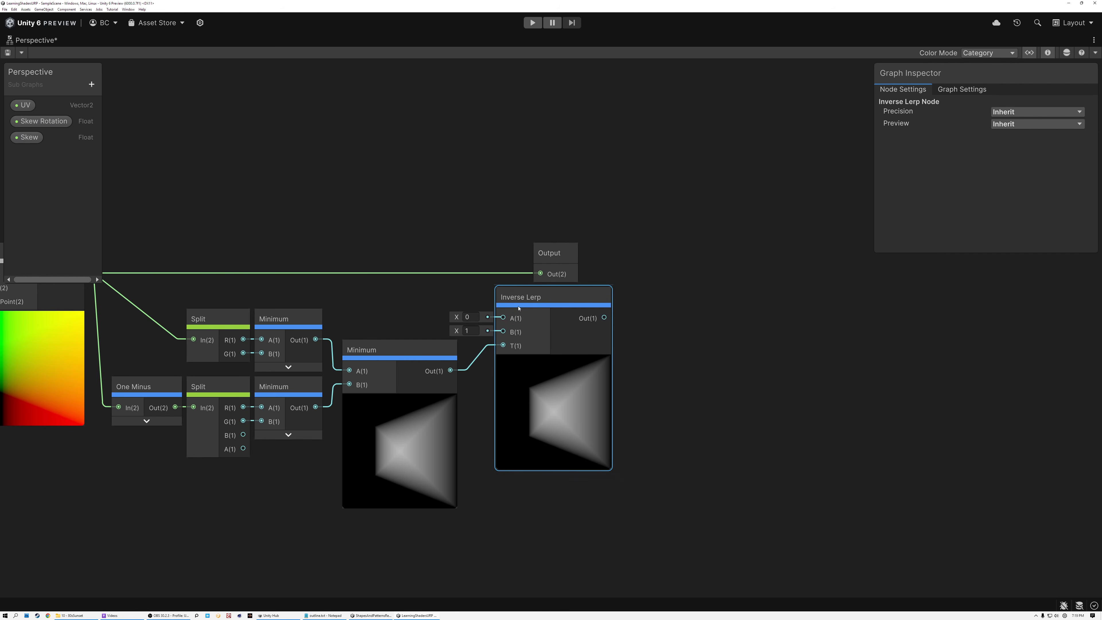
pyautogui.moveTo(551, 253); pyautogui.dragTo(798, 239)
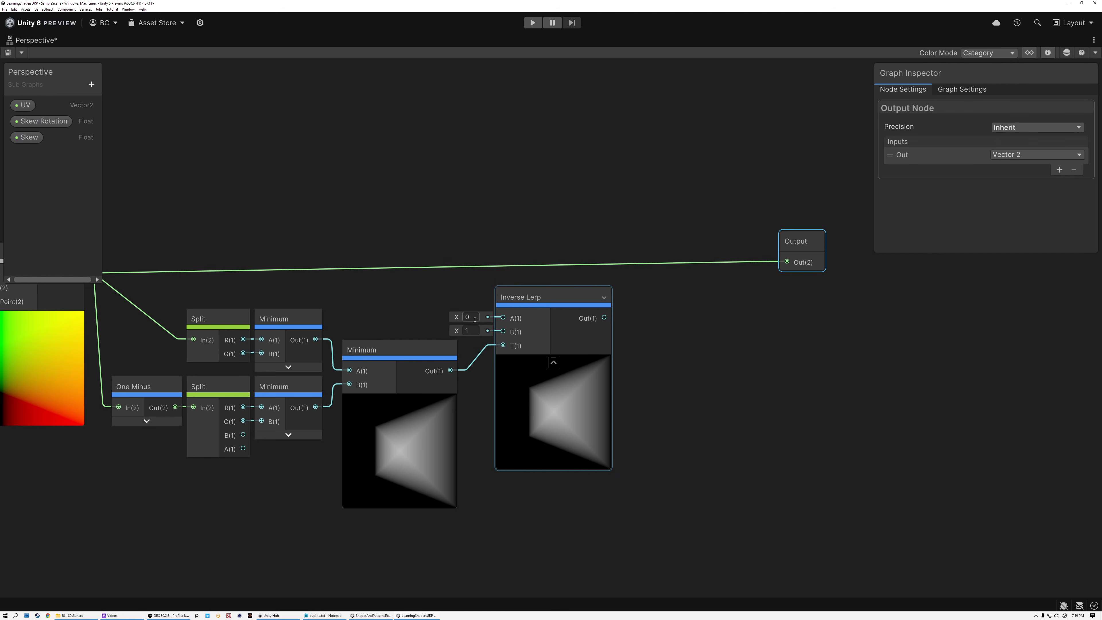
# Set the Inverse Lerp node's B input to 0.01 and check the mask preview
pyautogui.scroll(3, 475, 320)
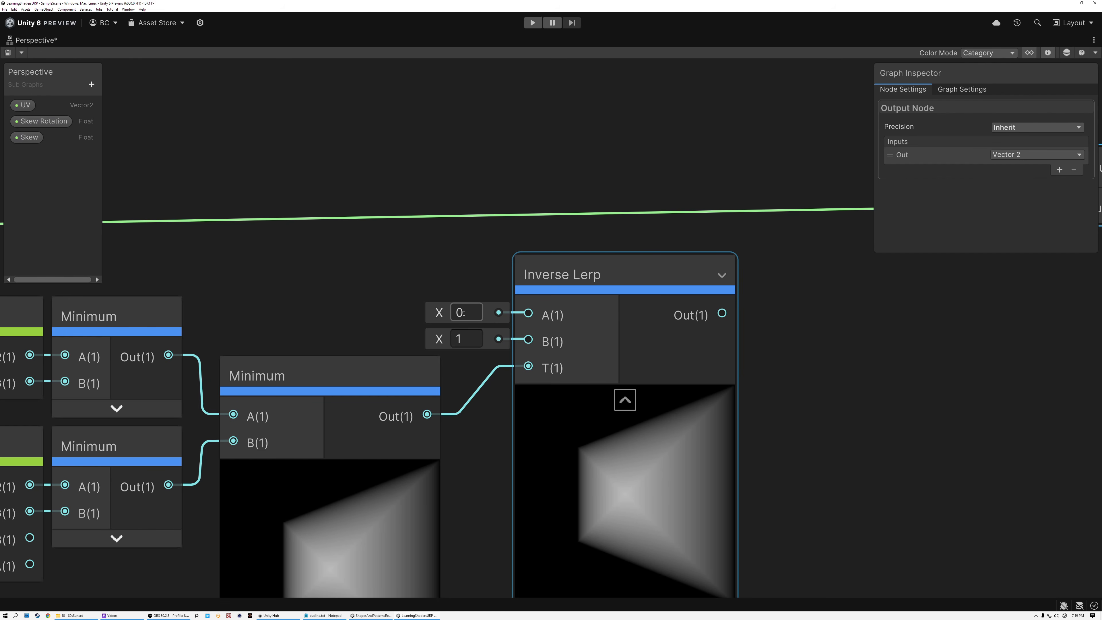
pyautogui.click(468, 338)
pyautogui.write('0.01')
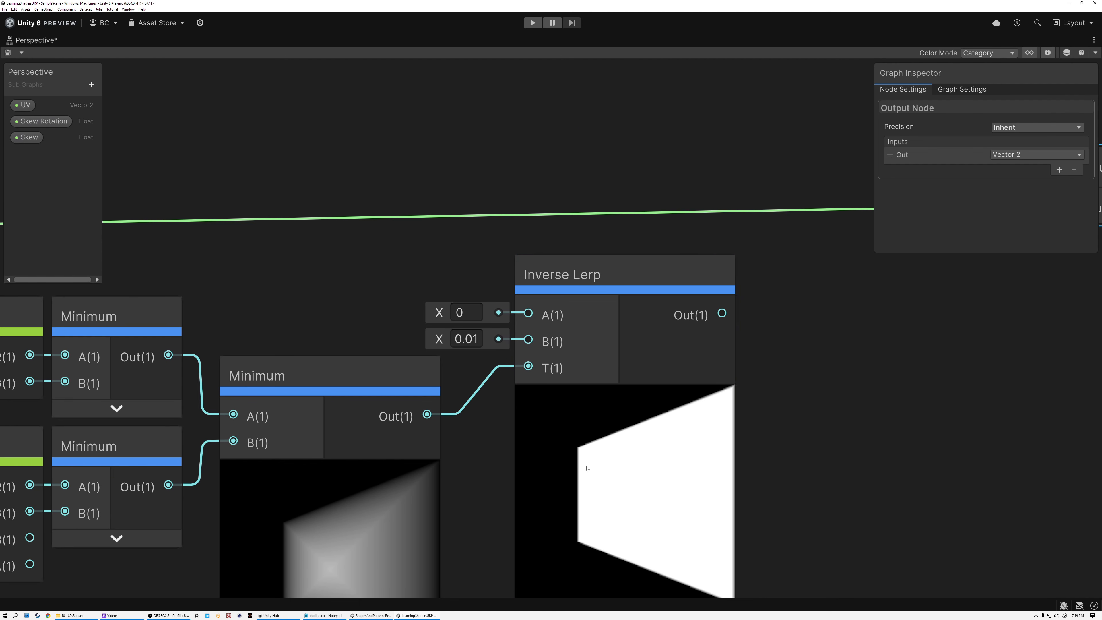
pyautogui.moveTo(585, 467); pyautogui.dragTo(589, 385, button='middle')
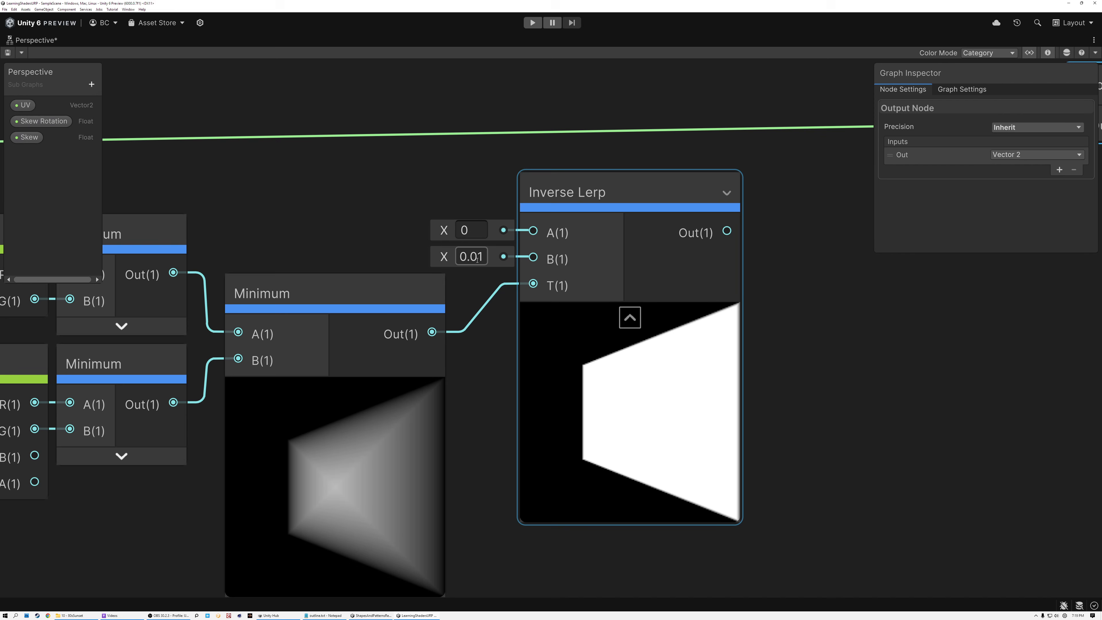
pyautogui.scroll(-2, 372, 238)
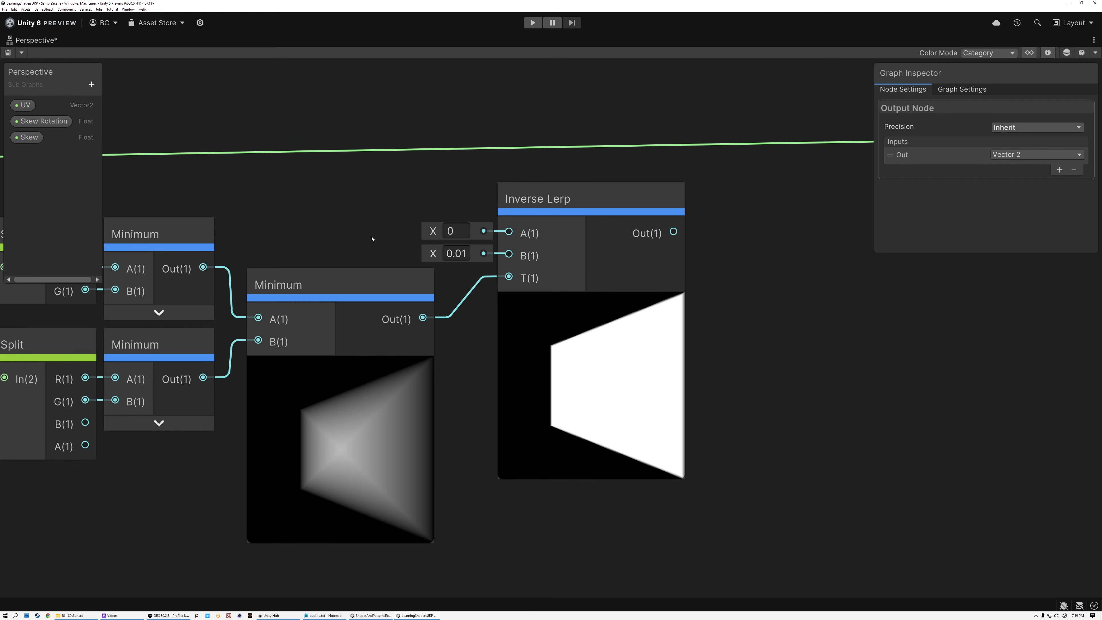
# Add a Float property named Alpha Threshold to the sub graph
pyautogui.click(95, 84)
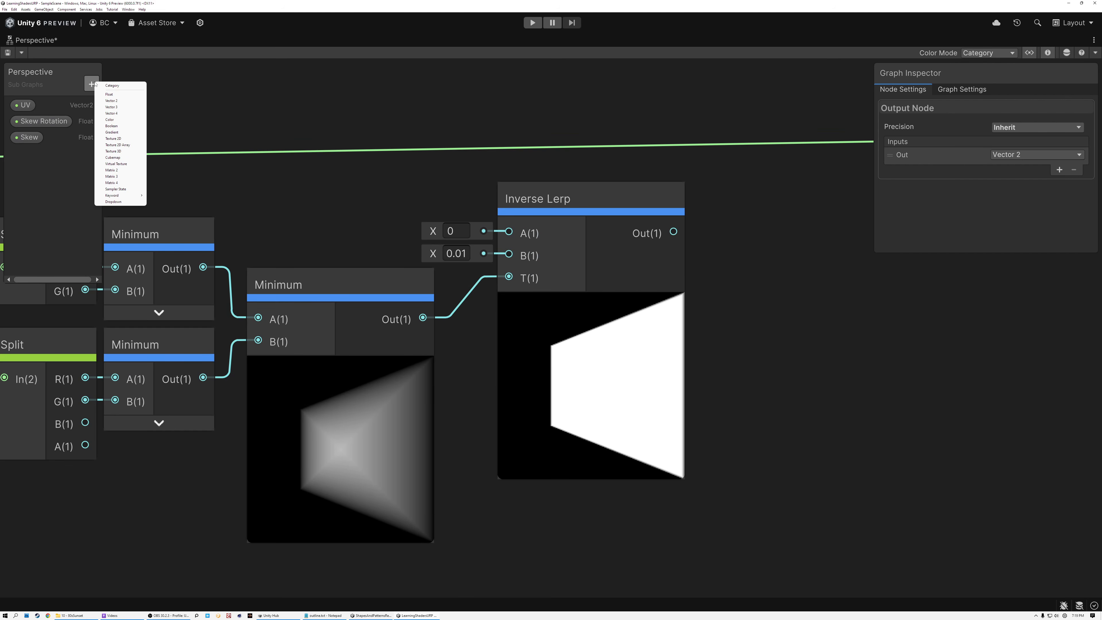
pyautogui.click(111, 95)
pyautogui.write('Alpha T')
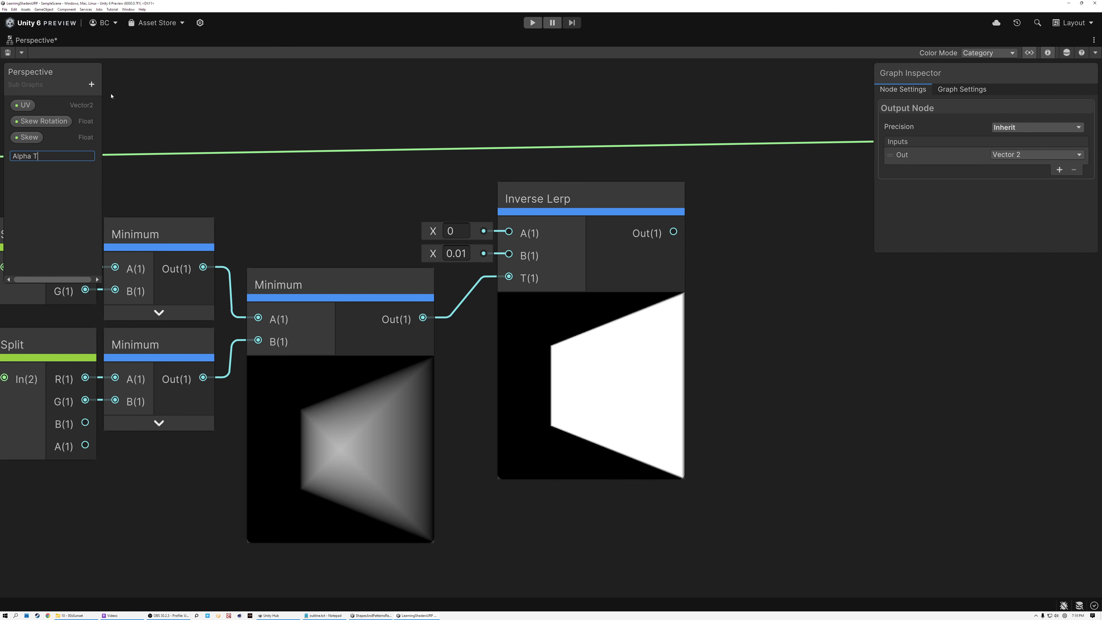
pyautogui.write('hreshold')
pyautogui.press('Return')
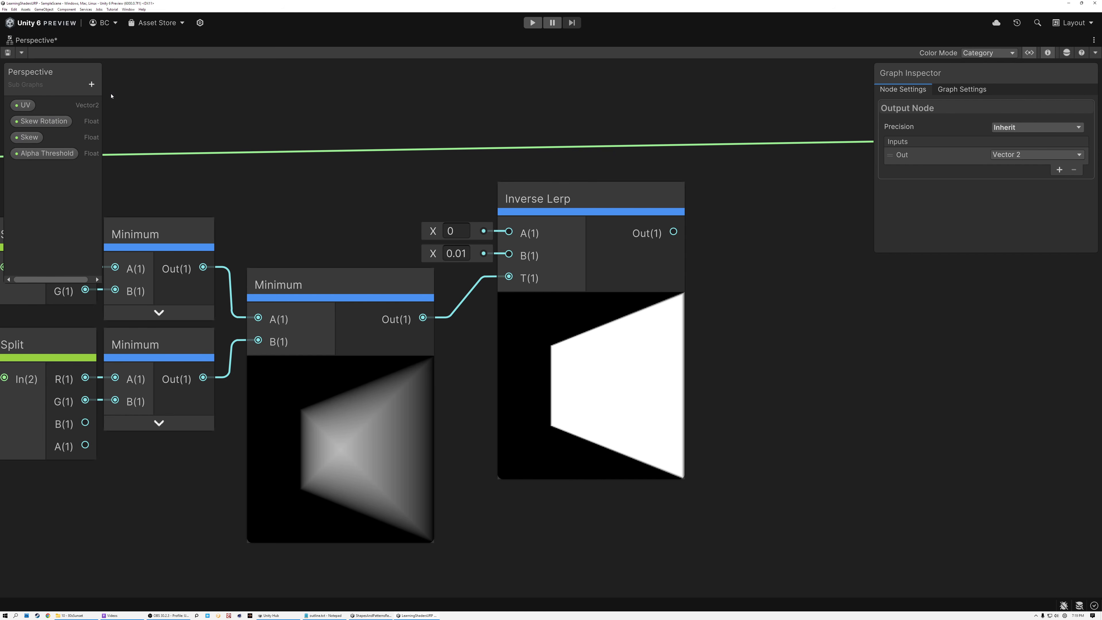
# Add a Float property named Alpha Feather and select it to show its settings
pyautogui.click(92, 84)
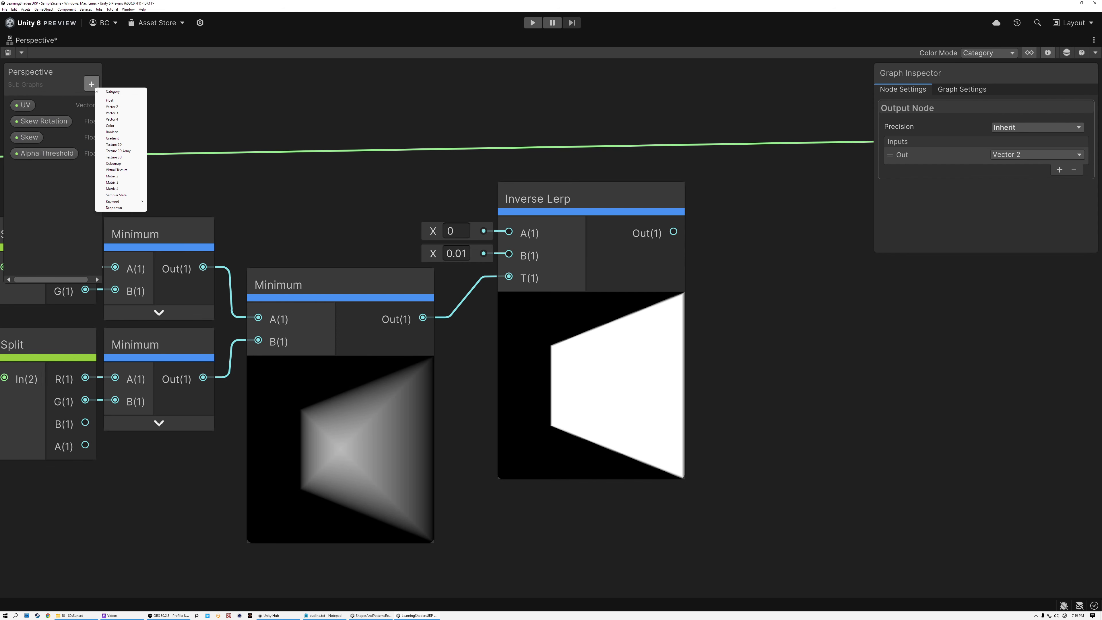
pyautogui.click(107, 101)
pyautogui.write('Alpha Feather')
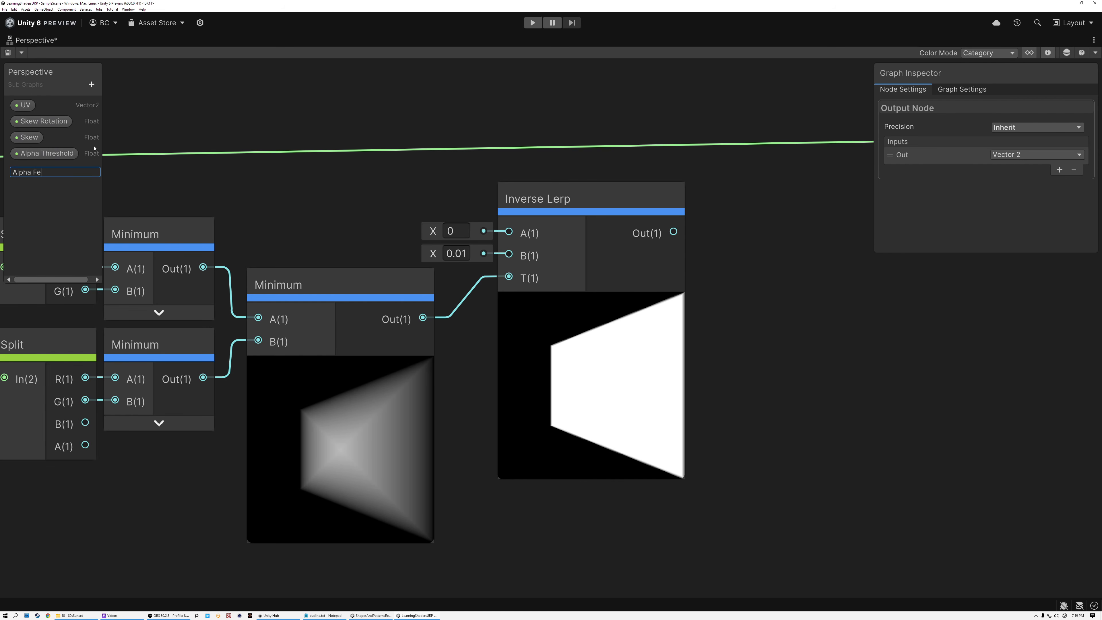
pyautogui.press('Return')
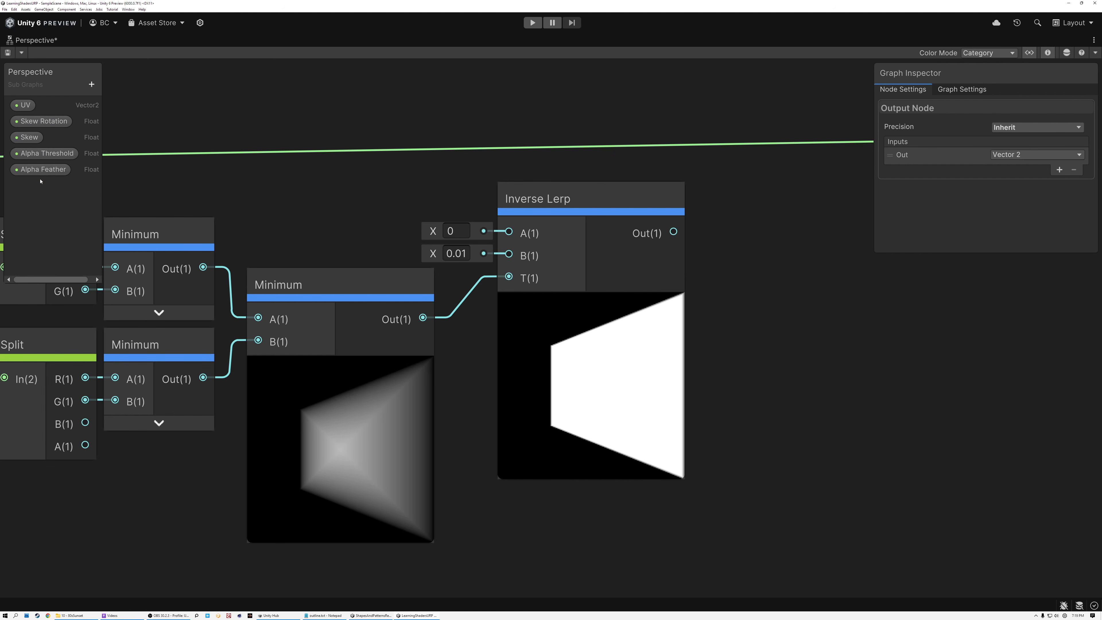
pyautogui.click(43, 170)
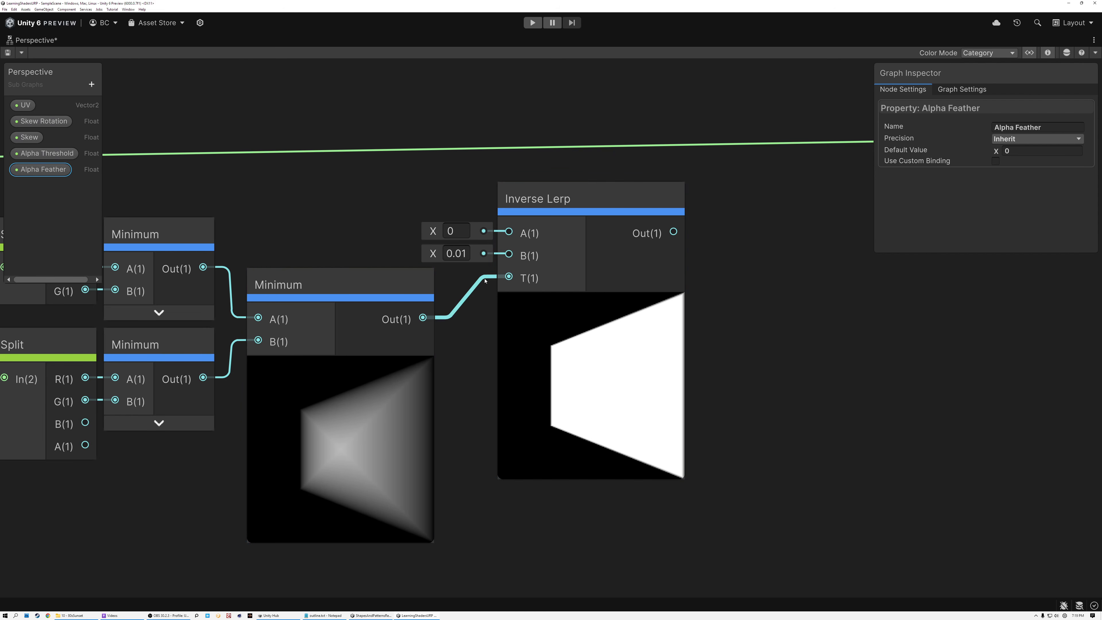
# Try 0.05 and 0.09 as the Inverse Lerp node's B input, inspecting the softness of the mask edges
pyautogui.click(462, 253)
pyautogui.write('0.05')
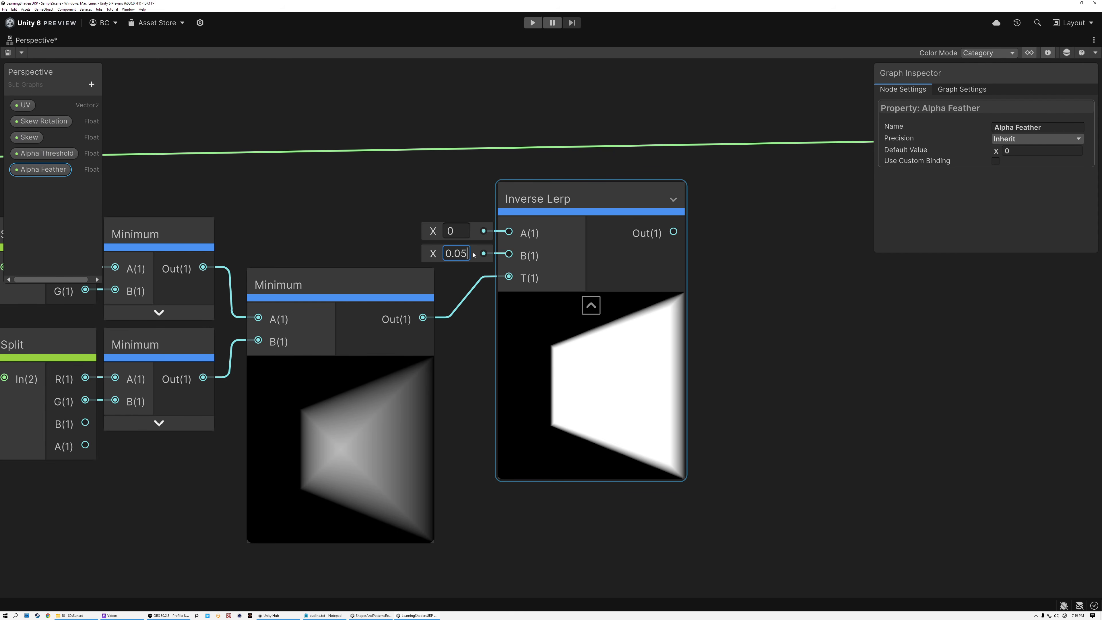
pyautogui.moveTo(461, 252); pyautogui.dragTo(479, 253)
pyautogui.write('9')
pyautogui.scroll(3, 572, 345)
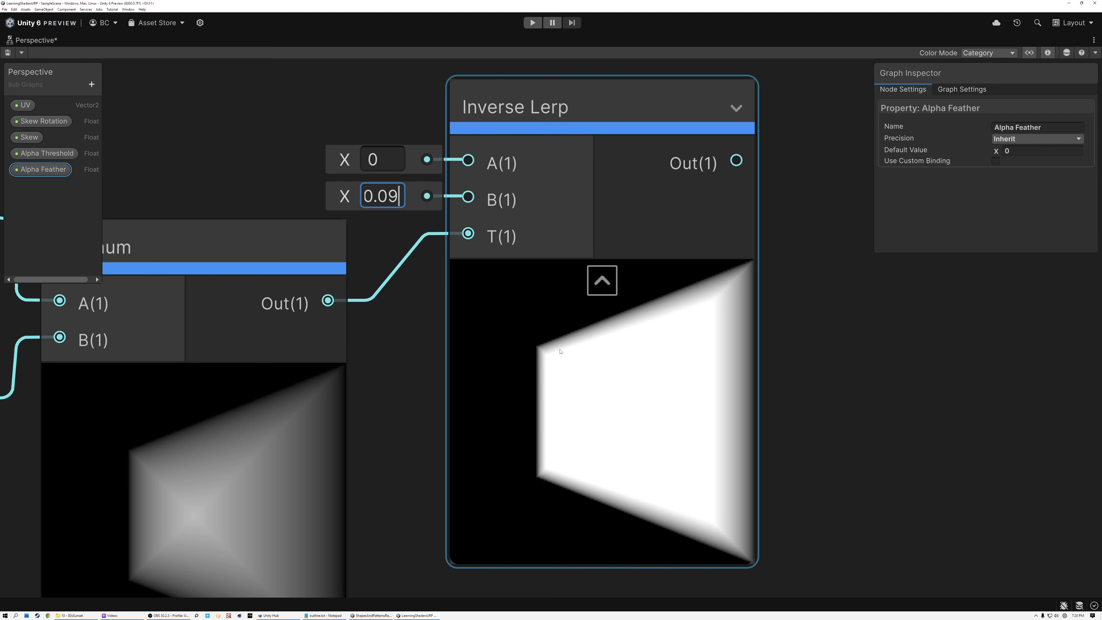
pyautogui.scroll(-3, 407, 232)
# Place the Alpha Feather and Alpha Threshold properties in the graph and connect Alpha Threshold to the Inverse Lerp's A input
pyautogui.moveTo(41, 169); pyautogui.dragTo(252, 166)
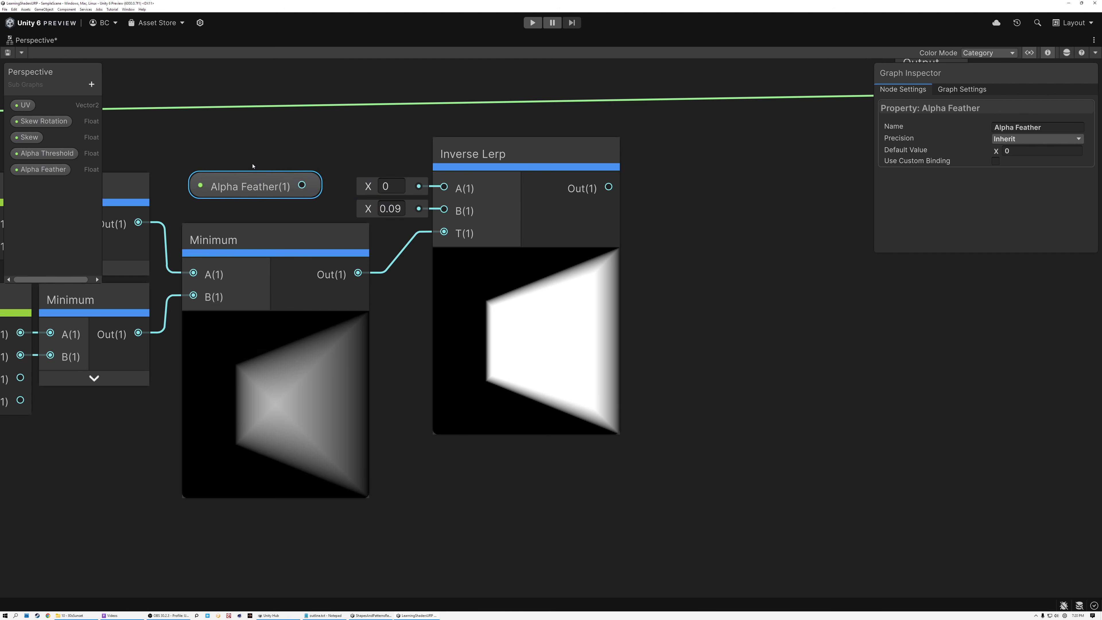
pyautogui.moveTo(252, 166); pyautogui.dragTo(343, 258, button='middle')
pyautogui.moveTo(44, 153); pyautogui.dragTo(535, 279)
pyautogui.moveTo(407, 243); pyautogui.dragTo(366, 229)
# Set the Alpha Feather property's default value to 0.02
pyautogui.click(42, 169)
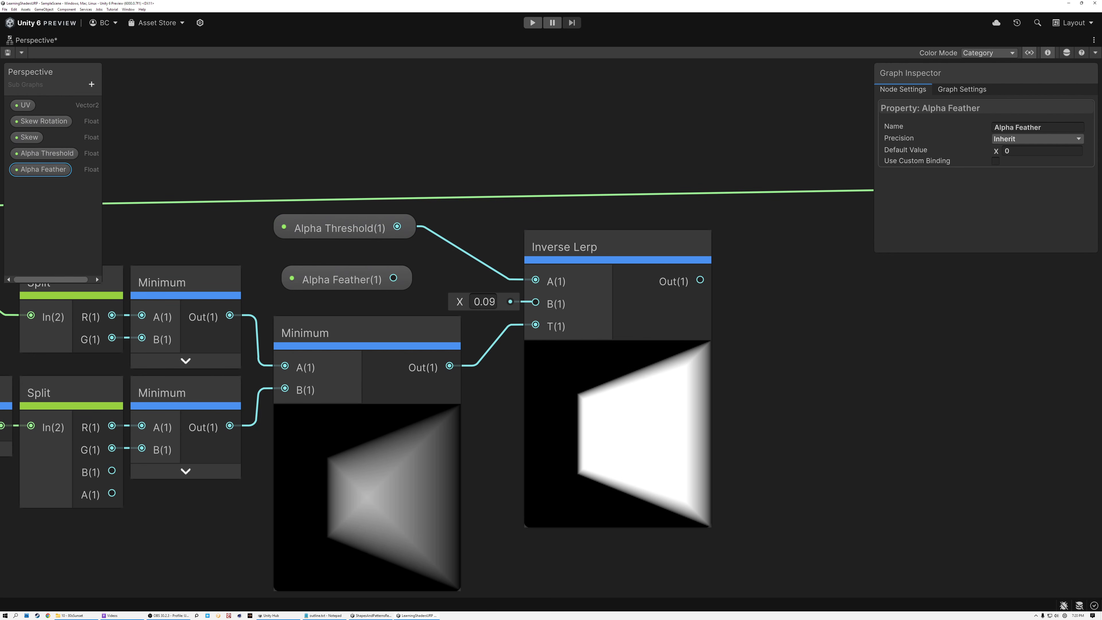
pyautogui.click(361, 279)
pyautogui.click(1005, 152)
pyautogui.write('0.02')
# Move the Inverse Lerp node farther from the properties and create an Add node with Alpha Threshold feeding its A input
pyautogui.moveTo(574, 255); pyautogui.dragTo(705, 248)
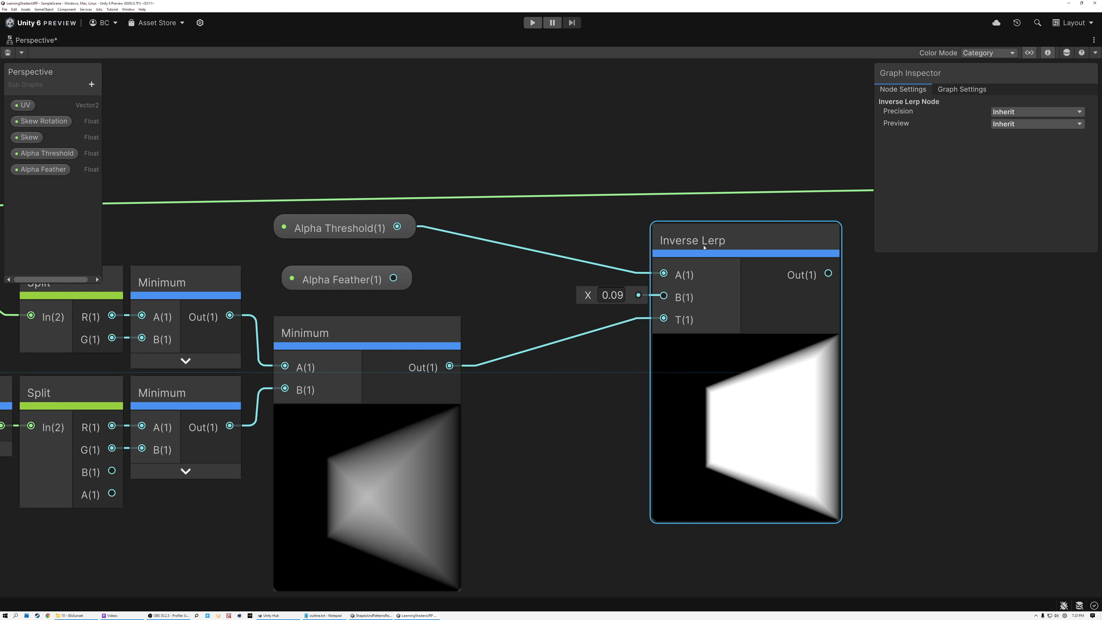
pyautogui.scroll(1, 684, 286)
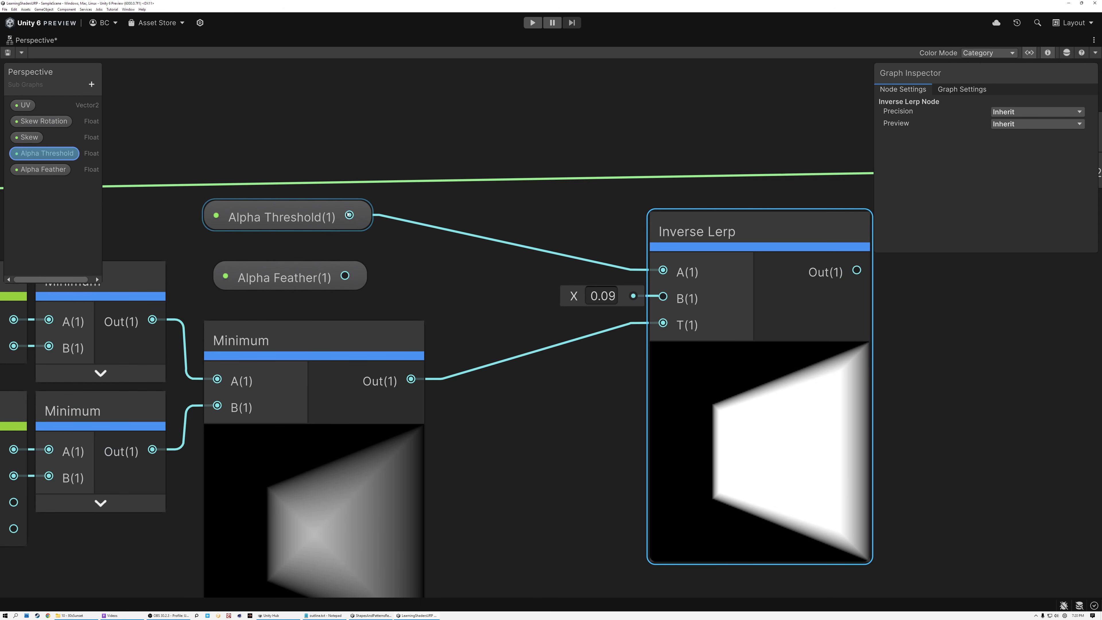
pyautogui.moveTo(350, 215); pyautogui.dragTo(437, 212)
pyautogui.write('ad')
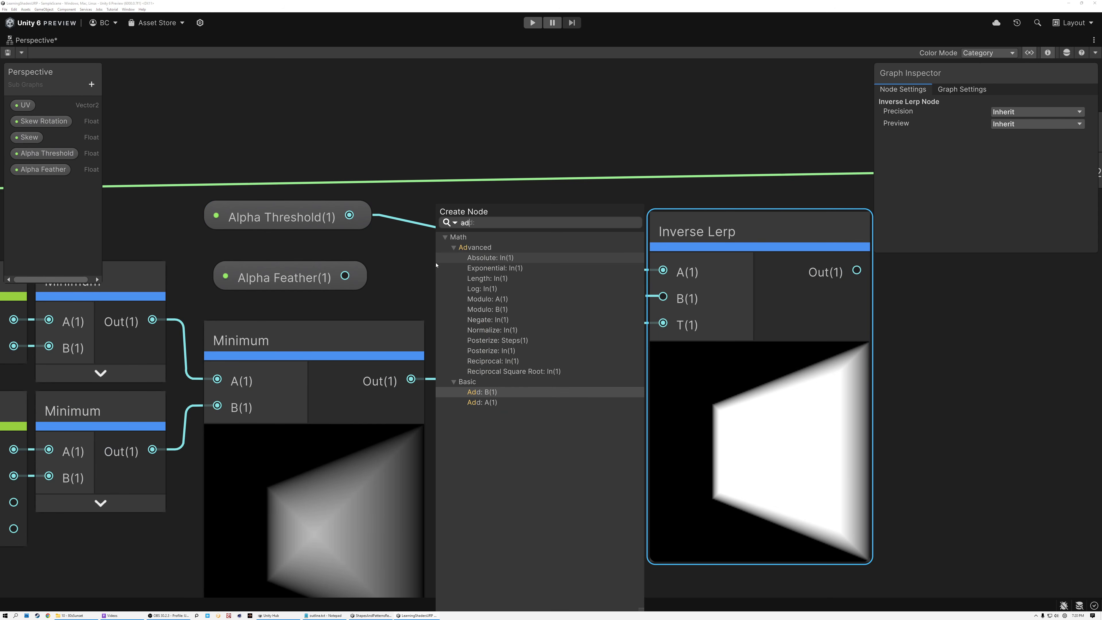
pyautogui.click(482, 402)
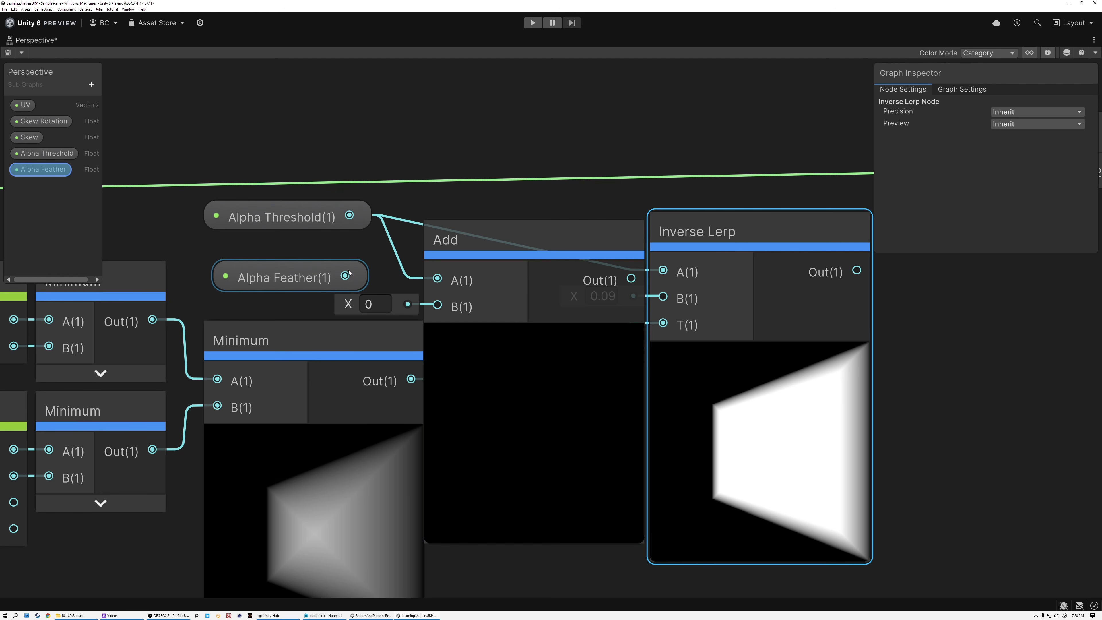
# Connect Alpha Feather to the Add node's B input and the Add output to the Inverse Lerp's B, repositioning the Inverse Lerp node
pyautogui.moveTo(344, 275); pyautogui.dragTo(421, 302)
pyautogui.click(532, 337)
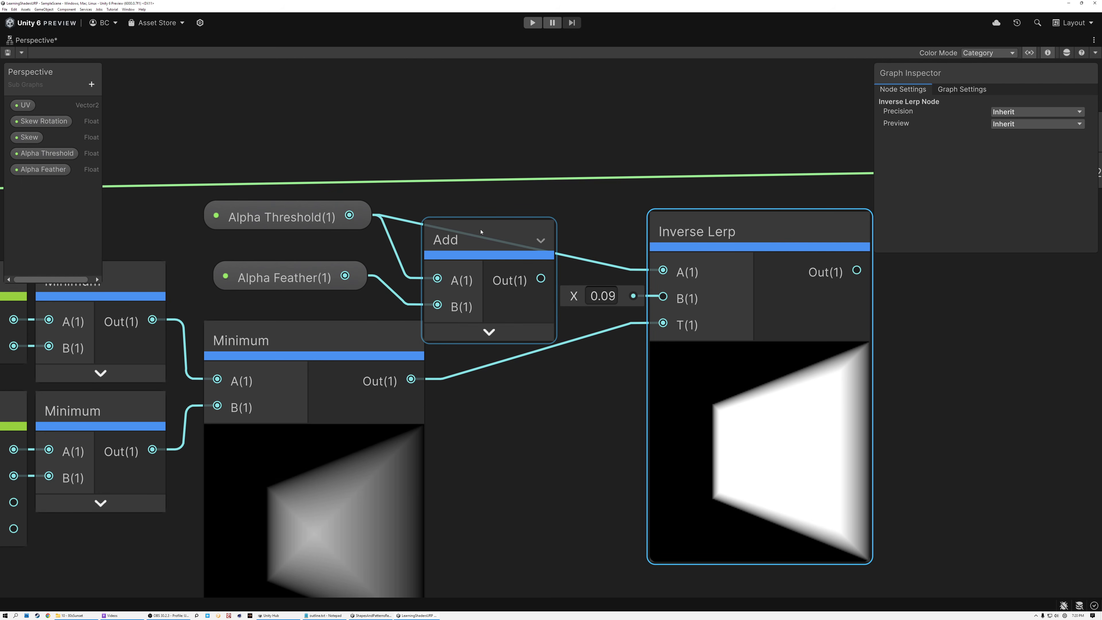
pyautogui.moveTo(541, 279); pyautogui.dragTo(662, 297)
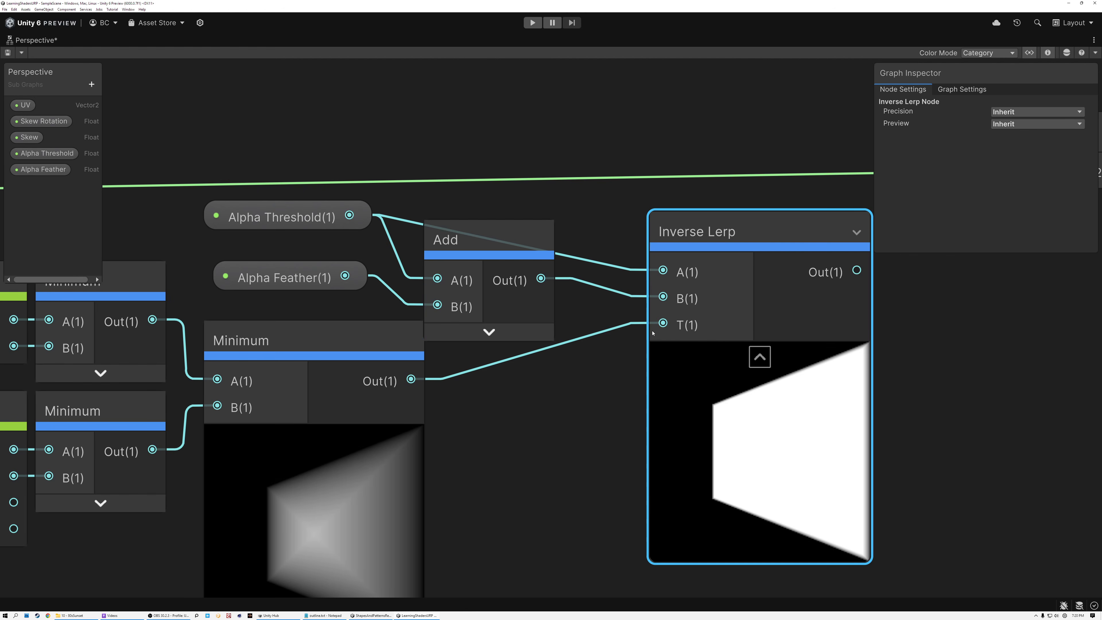
pyautogui.scroll(-3, 652, 330)
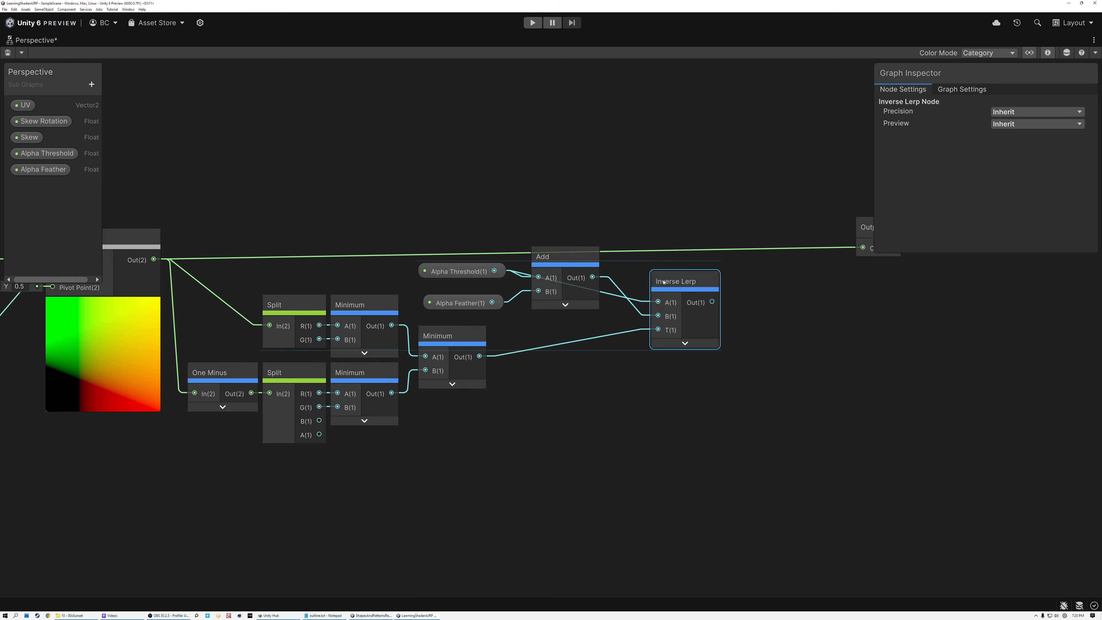
pyautogui.moveTo(662, 287); pyautogui.dragTo(631, 254)
# Add a float input named Alpha to the Output node and connect the Inverse Lerp result to it
pyautogui.moveTo(717, 281); pyautogui.dragTo(460, 316, button='middle')
pyautogui.scroll(5, 625, 291)
pyautogui.moveTo(649, 292); pyautogui.dragTo(641, 313)
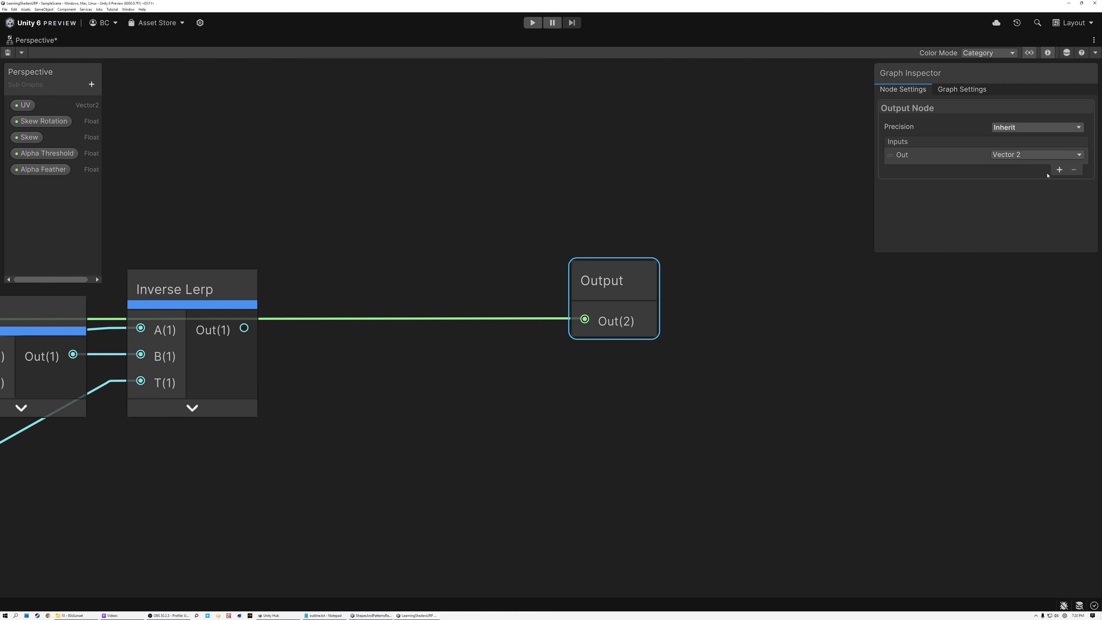
pyautogui.click(1059, 170)
pyautogui.doubleClick(924, 171)
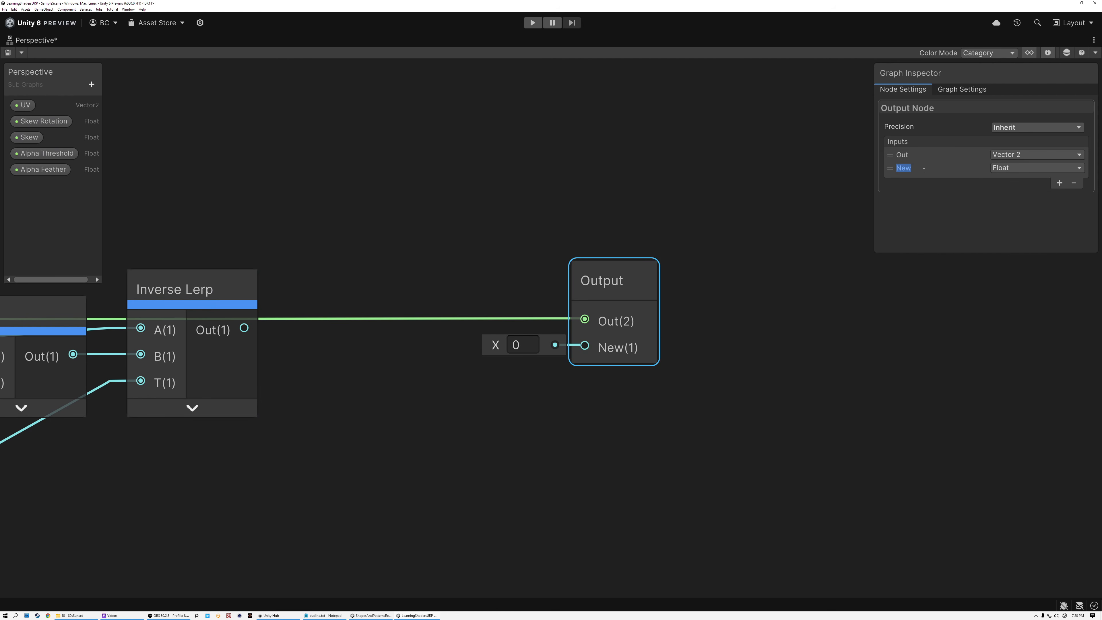
pyautogui.write('ALpha')
pyautogui.press('Return')
pyautogui.moveTo(245, 328); pyautogui.dragTo(584, 345)
# Move the threshold, feather, Add and Inverse Lerp nodes below the UV connection and bring the Output node closer
pyautogui.scroll(-5, 584, 345)
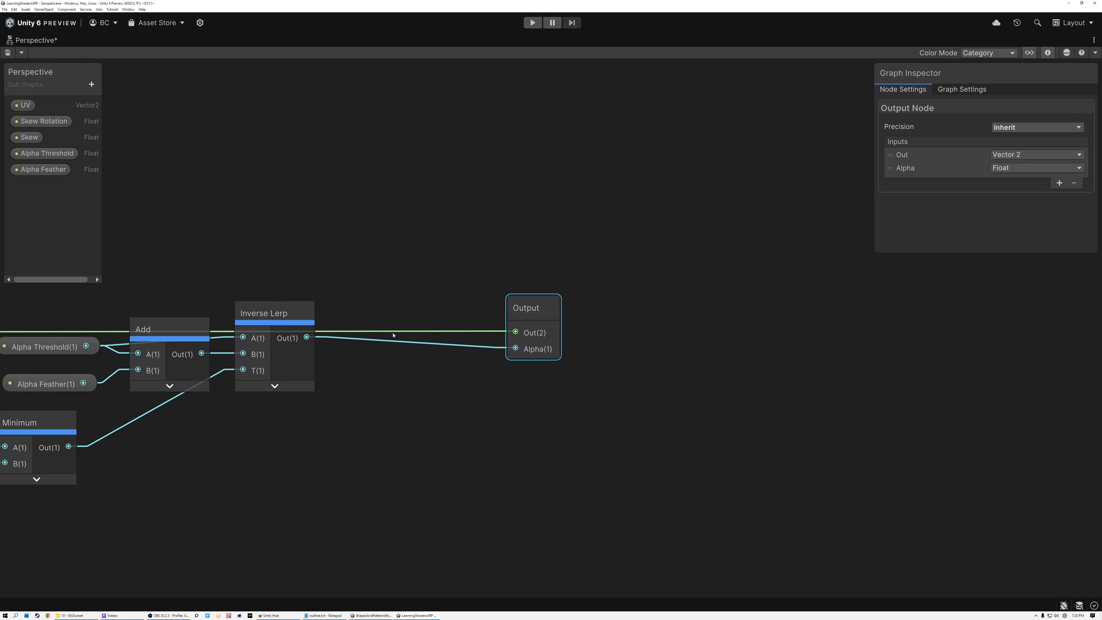
pyautogui.moveTo(349, 254); pyautogui.dragTo(519, 351)
pyautogui.moveTo(512, 310); pyautogui.dragTo(526, 431)
pyautogui.moveTo(689, 294); pyautogui.dragTo(583, 294)
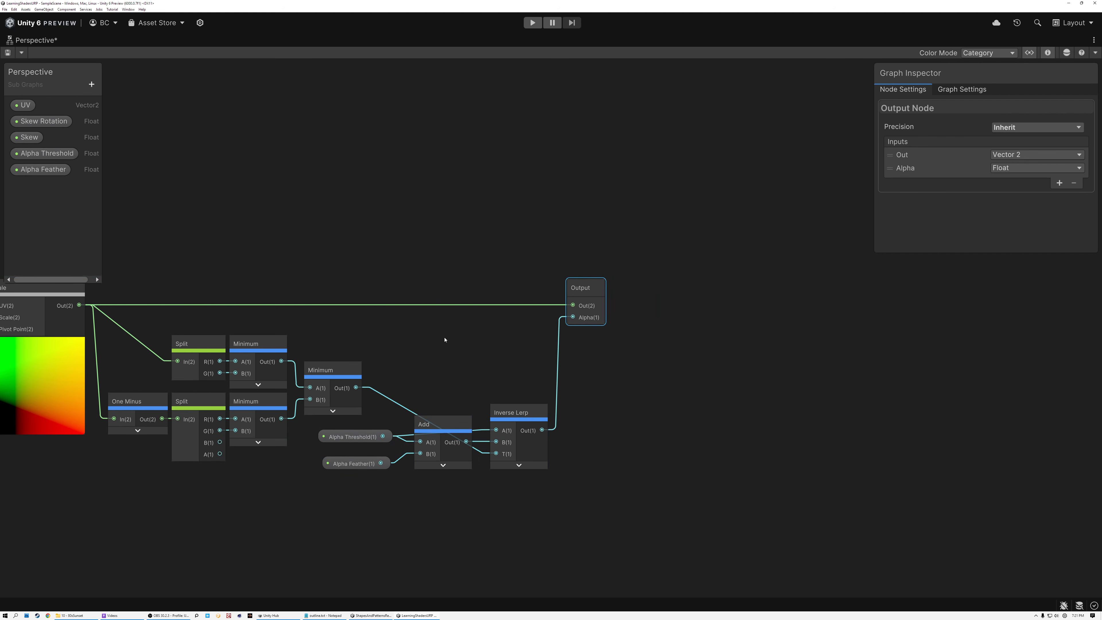
# Expand the Inverse Lerp node's preview to show the final alpha mask and bring the whole graph into view
pyautogui.moveTo(445, 339); pyautogui.dragTo(602, 315, button='middle')
pyautogui.scroll(1, 602, 319)
pyautogui.click(659, 355)
pyautogui.click(691, 457)
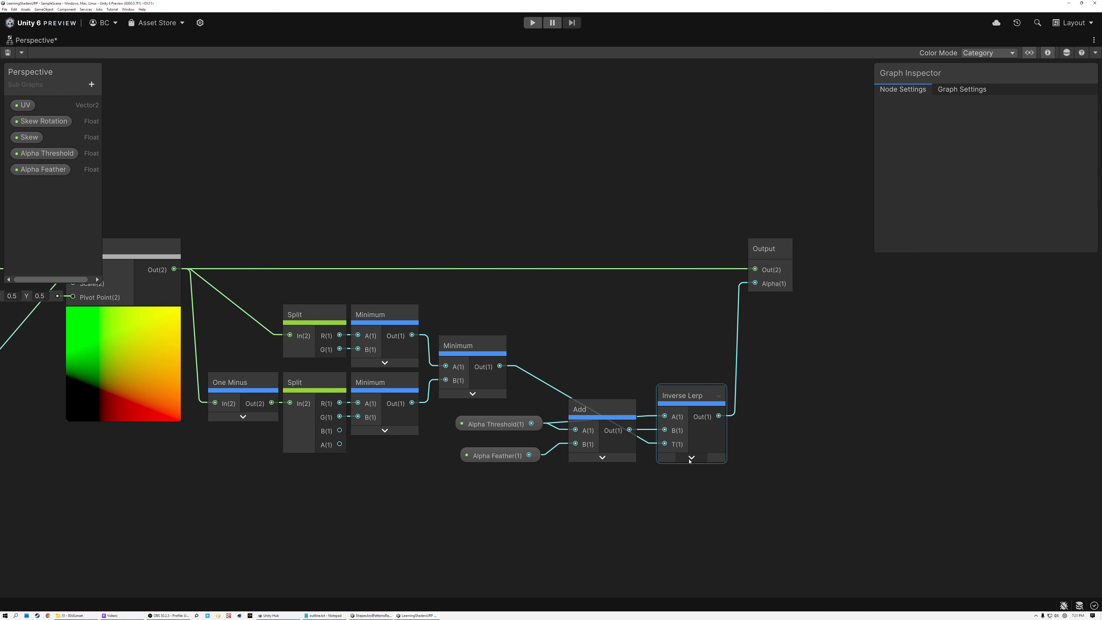
pyautogui.moveTo(722, 511); pyautogui.dragTo(672, 437, button='middle')
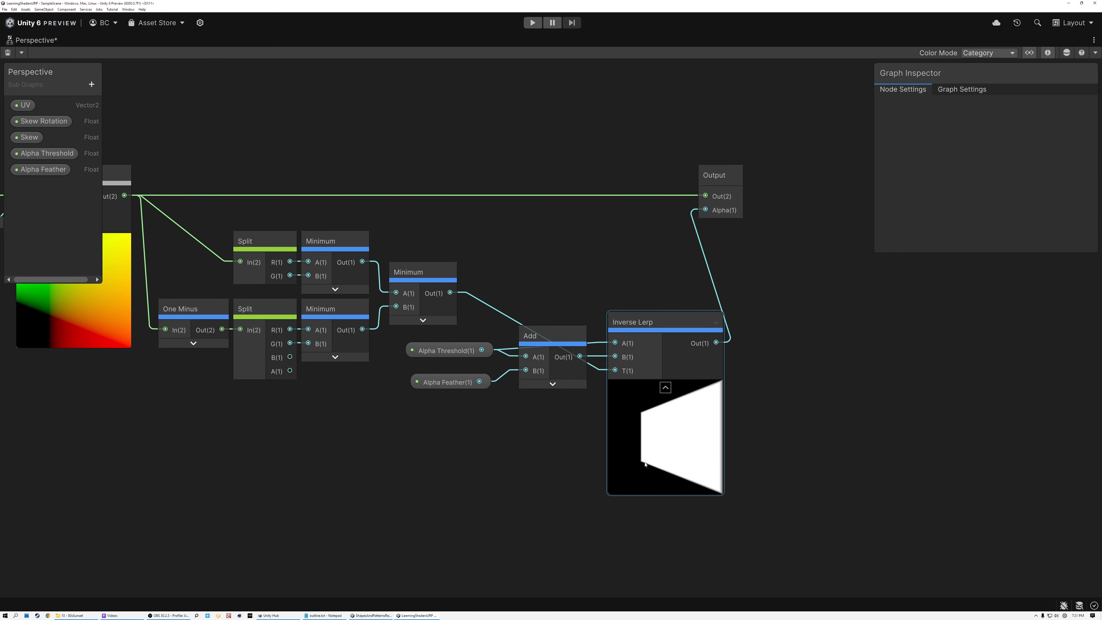
pyautogui.scroll(-4, 667, 435)
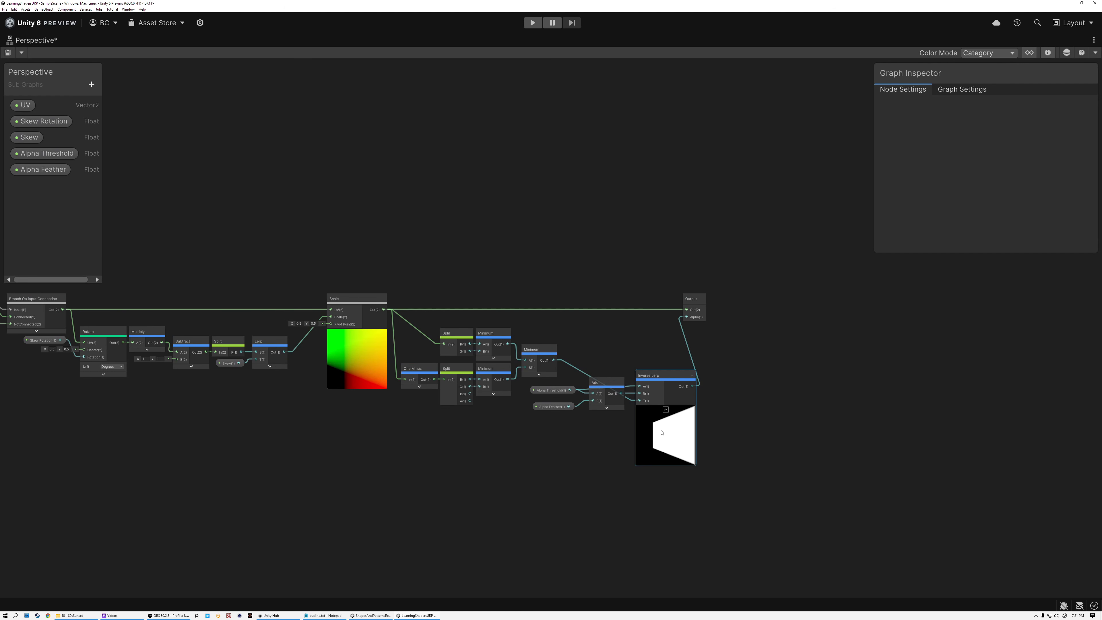
pyautogui.moveTo(663, 434); pyautogui.dragTo(739, 435, button='middle')
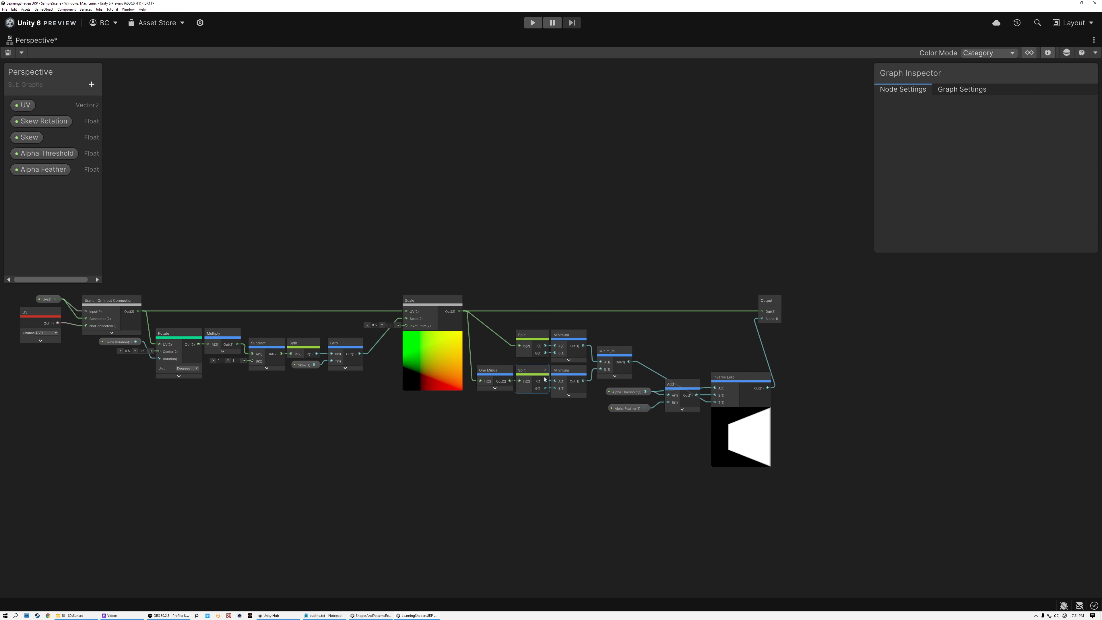
# Try 90 and -90 as the Skew Rotation property's default value, inspecting the mask's direction, and restore it to 0
pyautogui.click(46, 123)
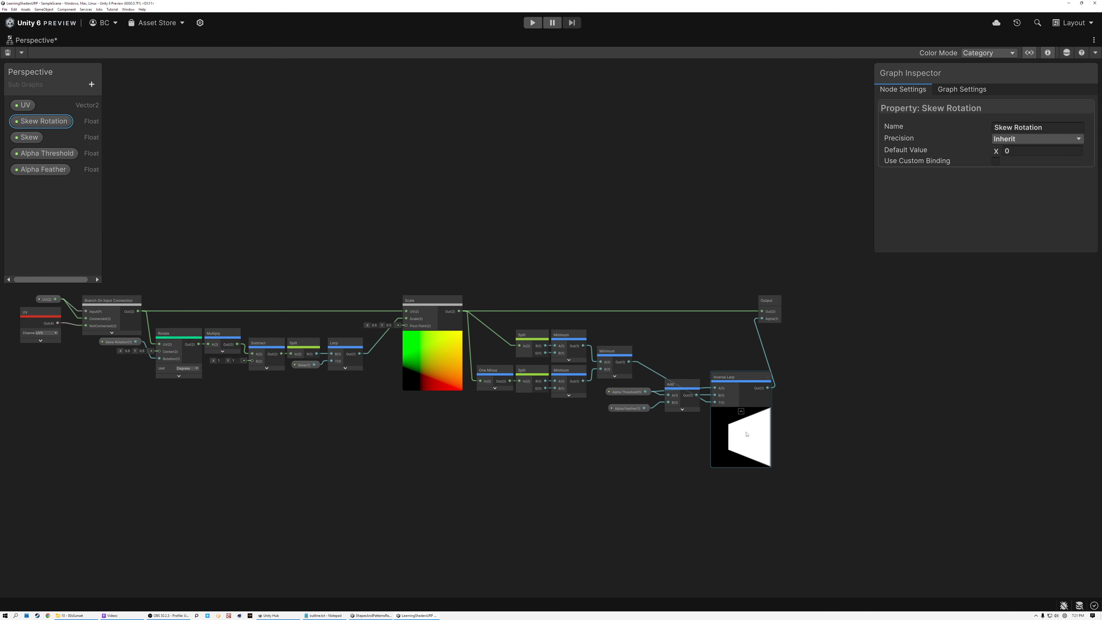
pyautogui.scroll(3, 757, 436)
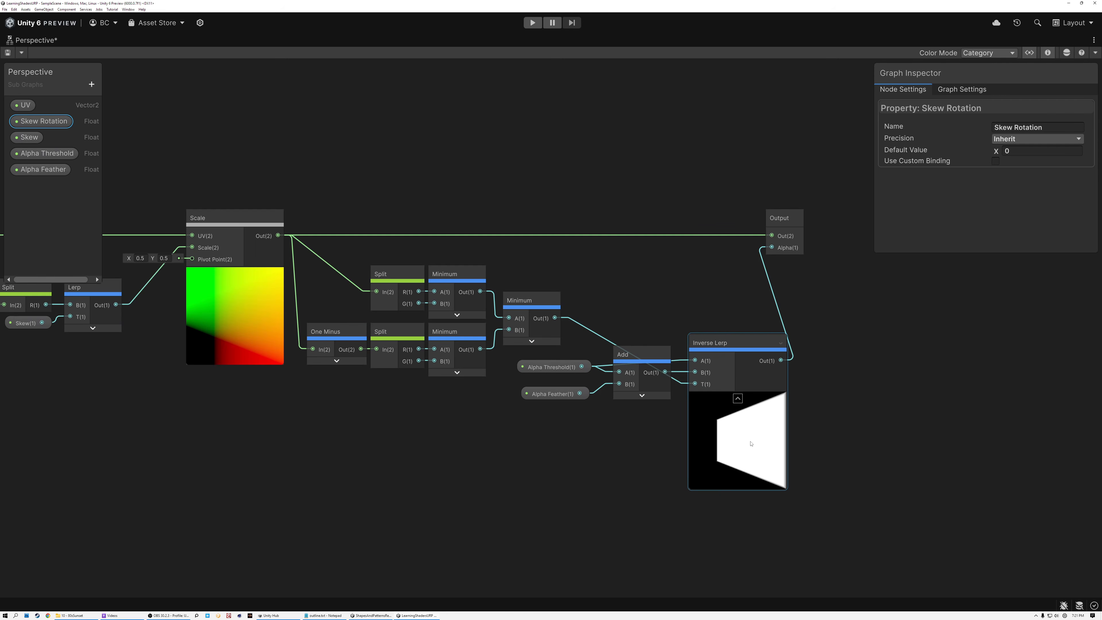
pyautogui.scroll(-2, 732, 435)
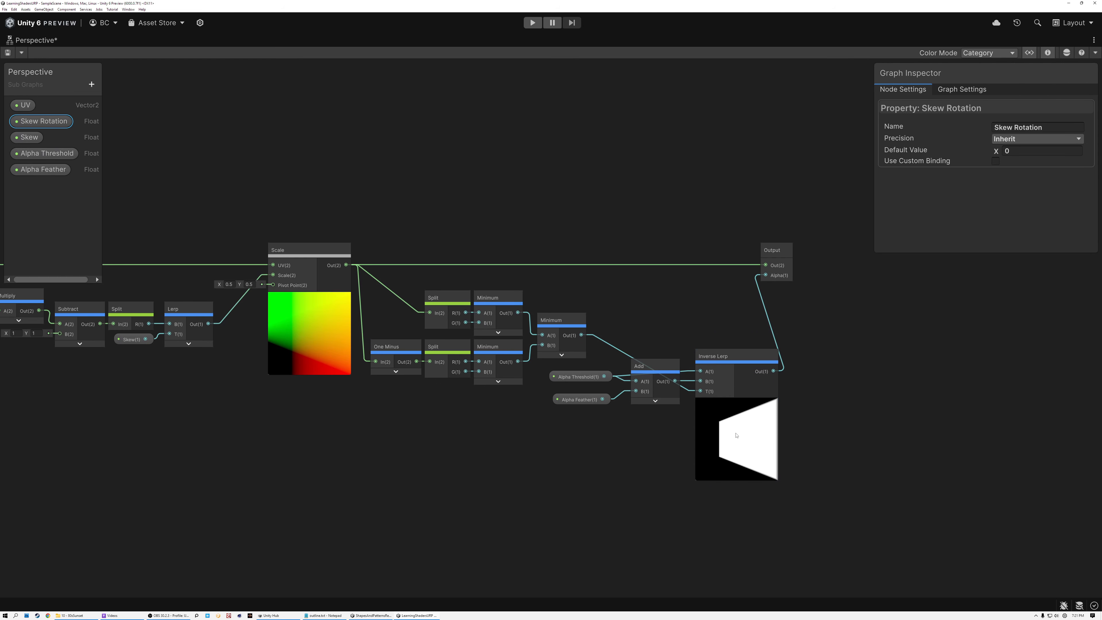
pyautogui.click(1010, 152)
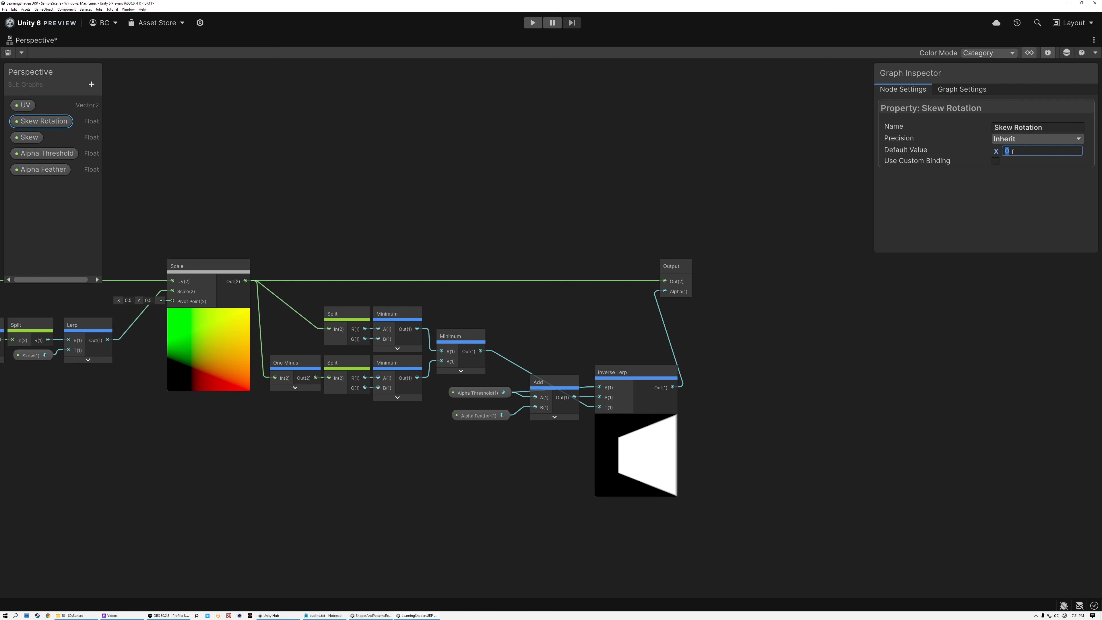
pyautogui.write('90')
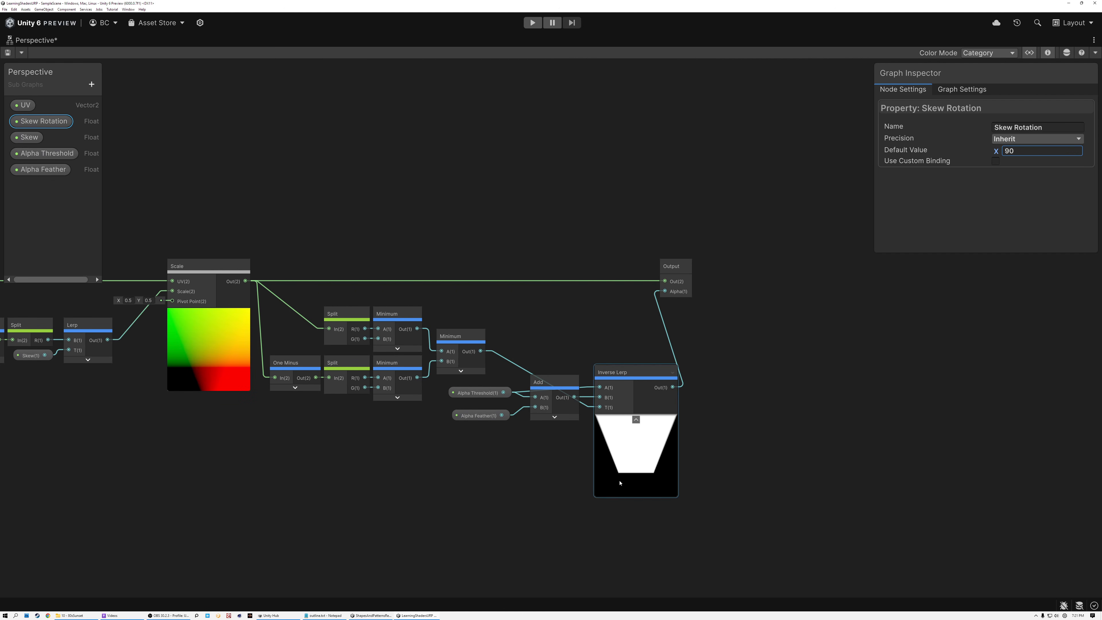
pyautogui.click(1004, 151)
pyautogui.write('-')
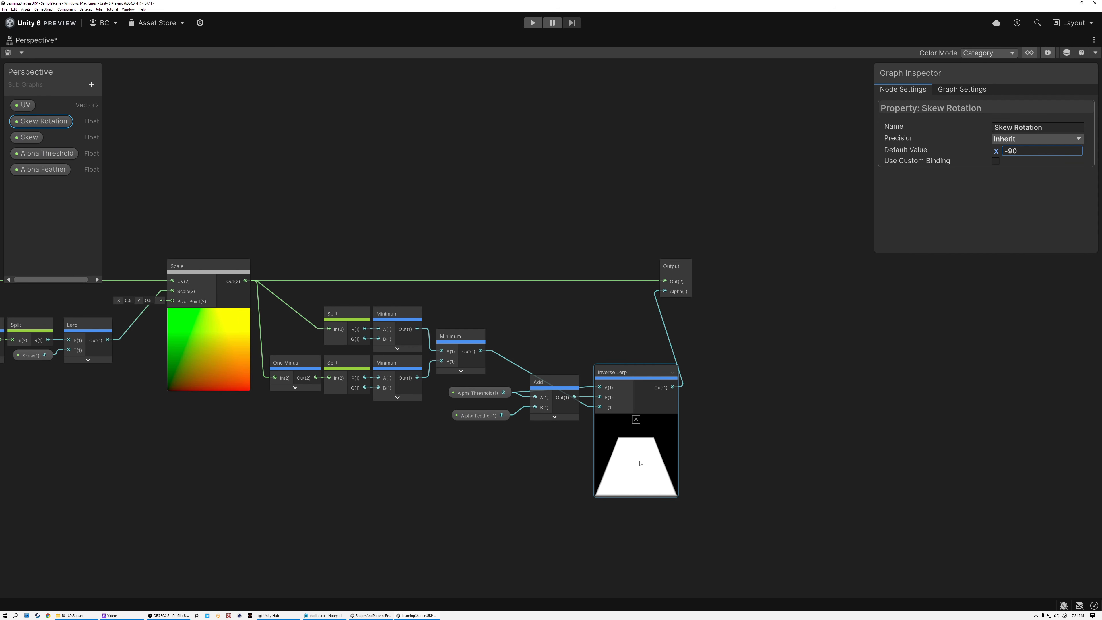
pyautogui.doubleClick(1025, 151)
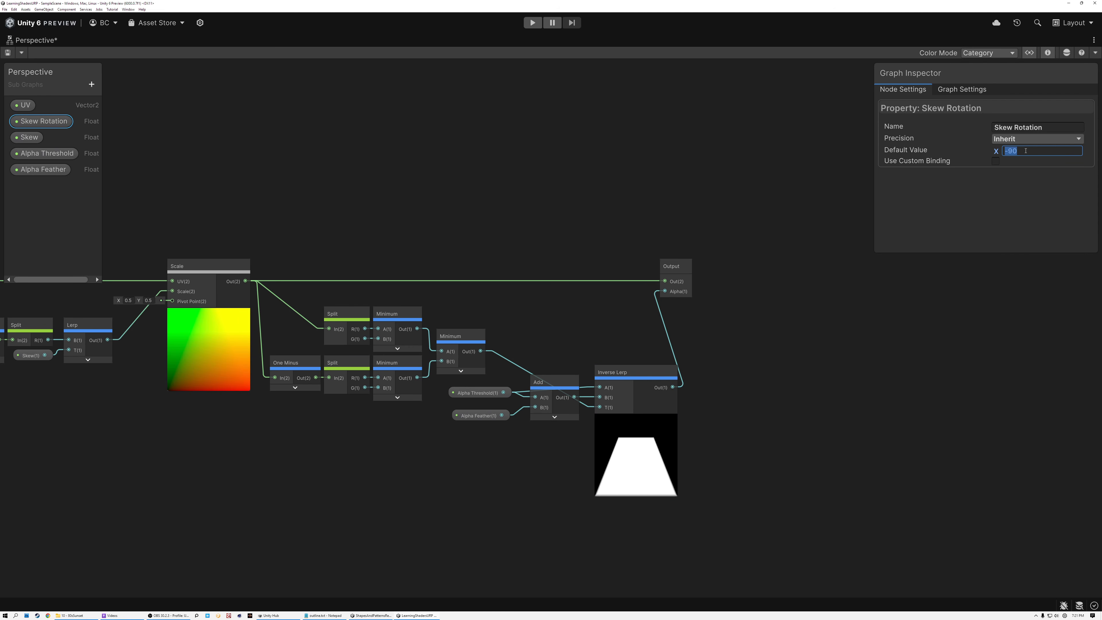
pyautogui.write('0')
pyautogui.click(576, 211)
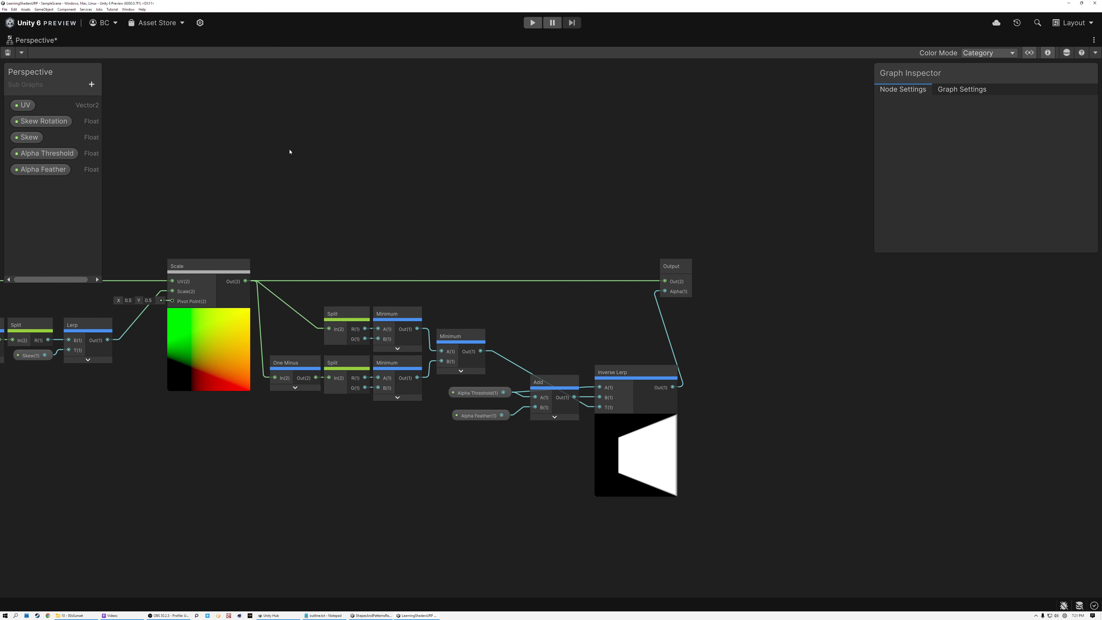
# Set the Perspective sub graph's category path to Procedural/UV
pyautogui.doubleClick(29, 88)
pyautogui.moveTo(58, 85); pyautogui.dragTo(5, 86)
pyautogui.write('Procedural/UV')
pyautogui.press('Return')
pyautogui.press('space')
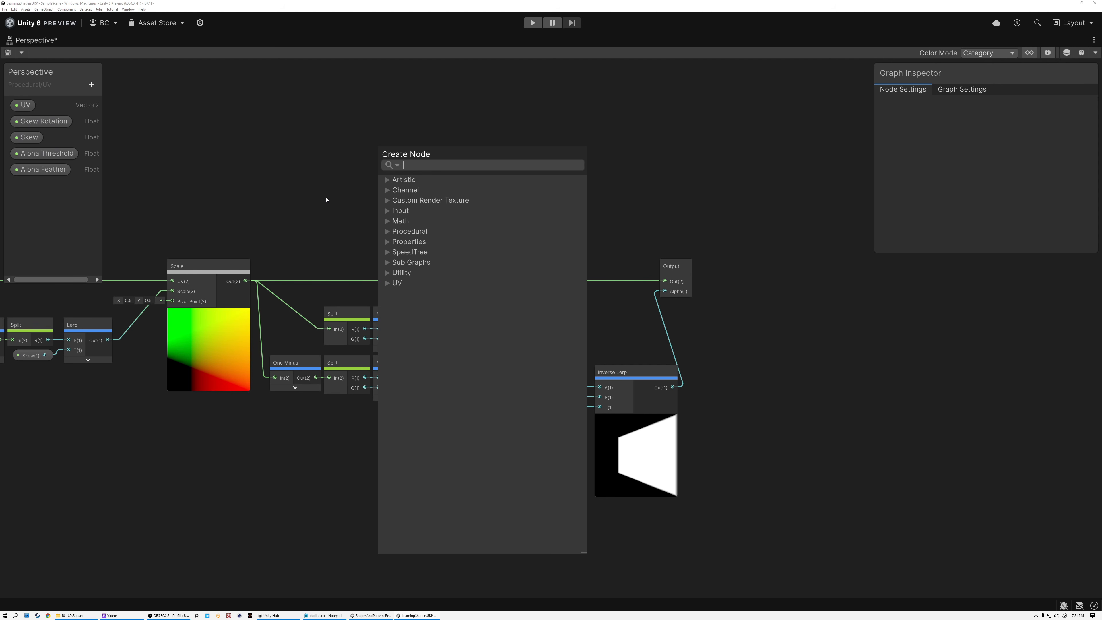
pyautogui.press('Escape')
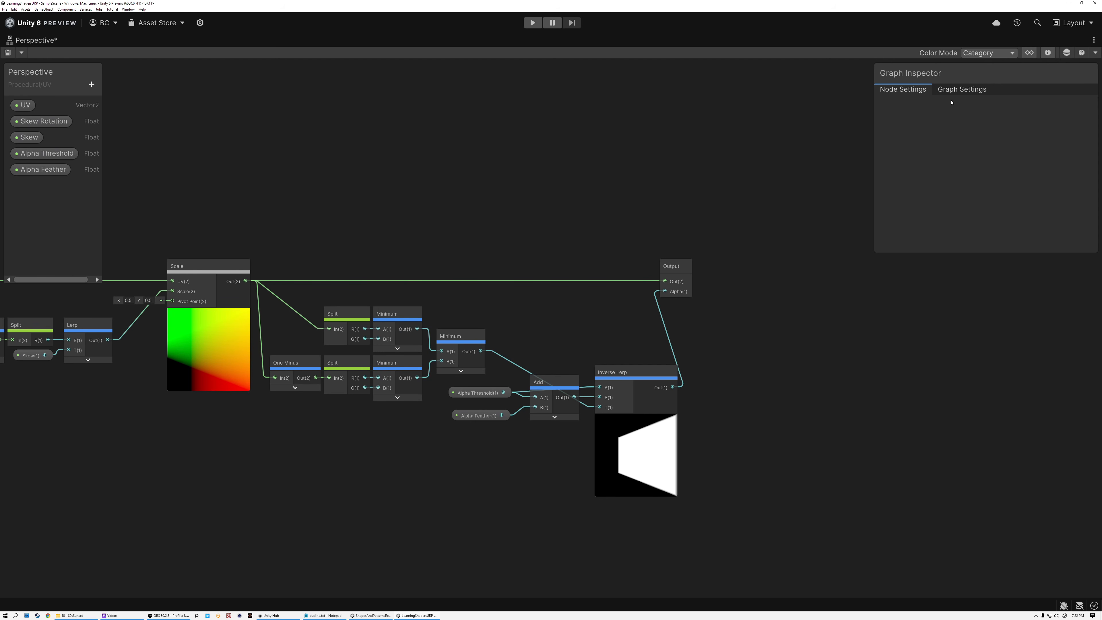
# Set the Perspective graph's preview mode to Preview2D and save the sub graph
pyautogui.click(956, 92)
pyautogui.click(1002, 120)
pyautogui.click(1004, 134)
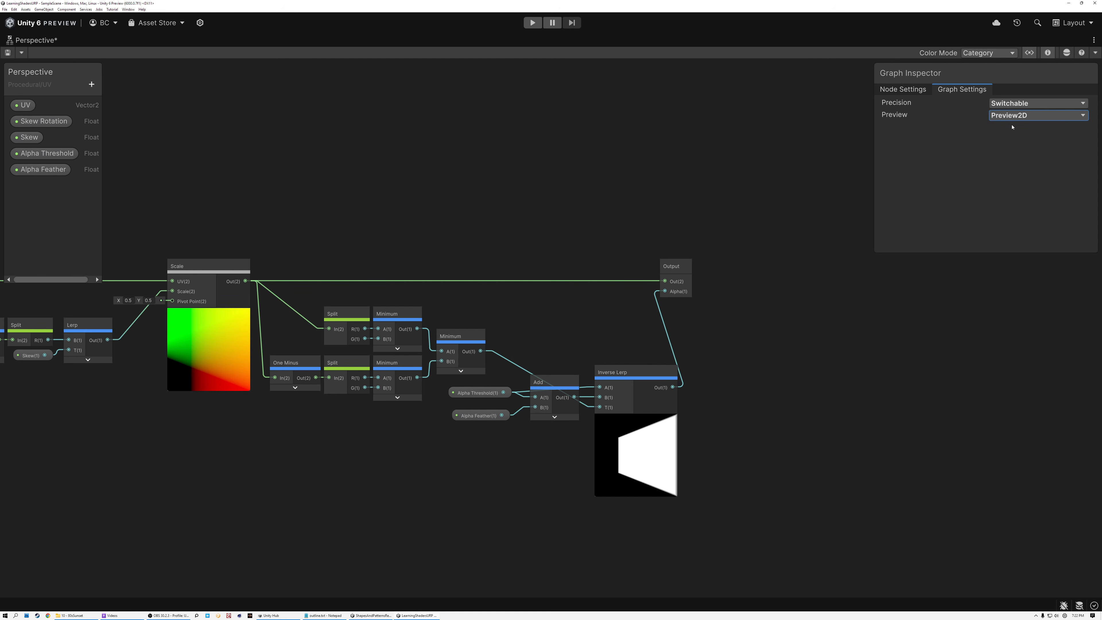
pyautogui.click(7, 52)
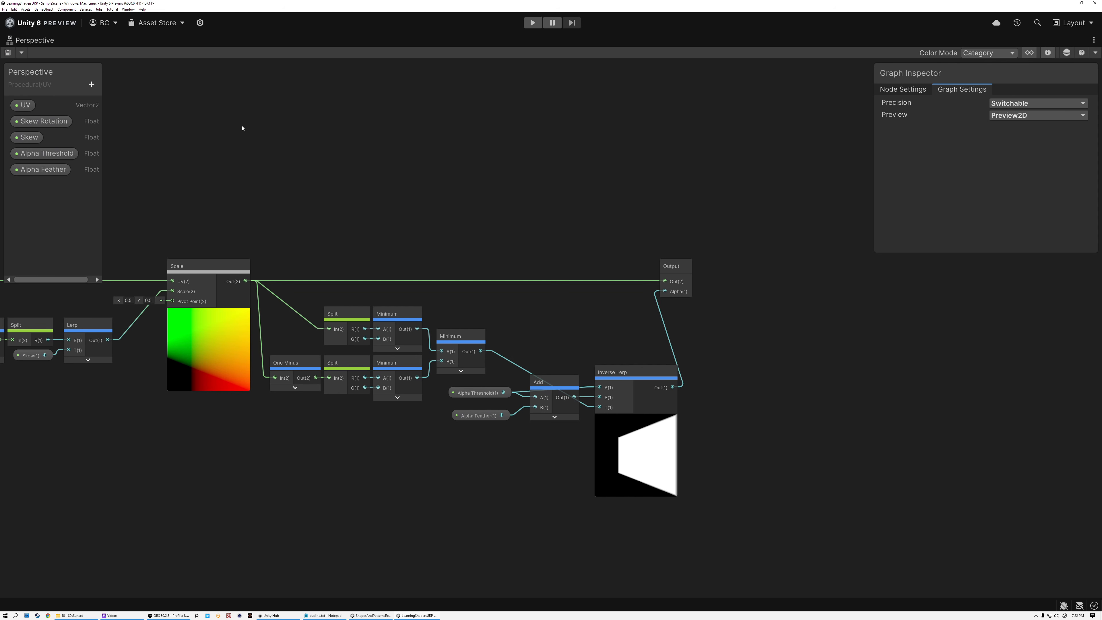
# Restore the editor layout and create a new sub graph named Bars in the Procedural Library's Patterns folder
pyautogui.doubleClick(35, 41)
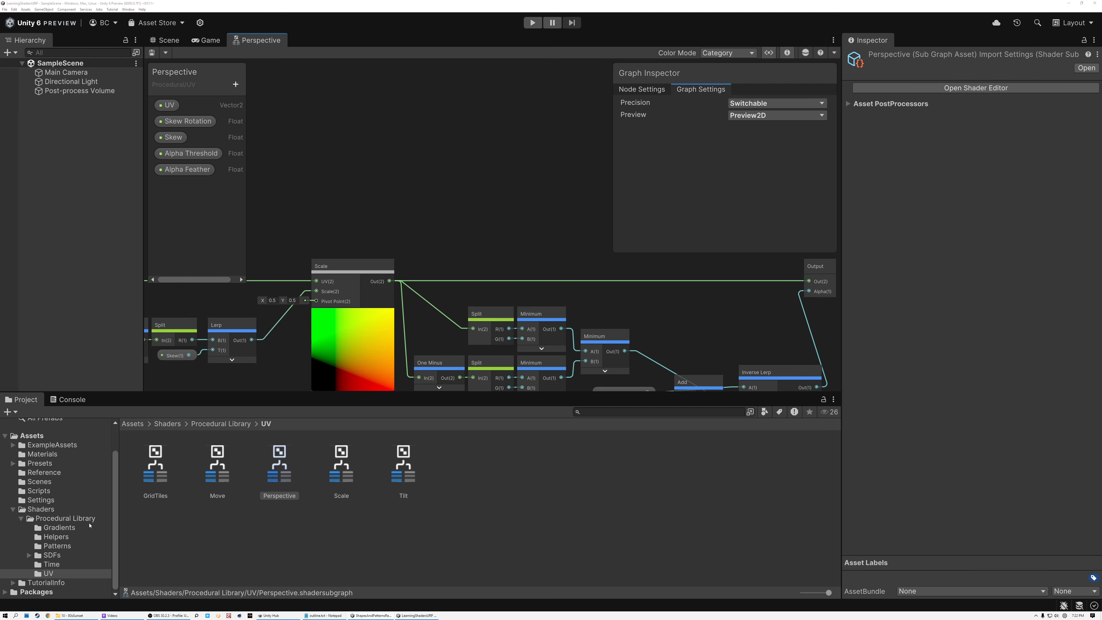
pyautogui.click(56, 546)
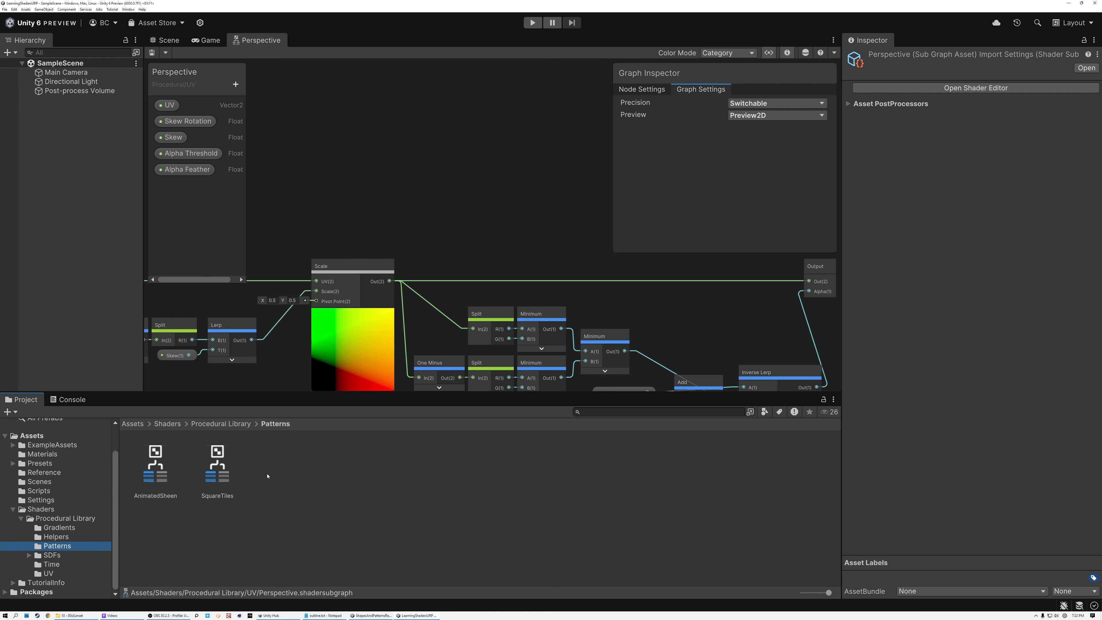
pyautogui.rightClick(269, 456)
pyautogui.moveTo(295, 286)
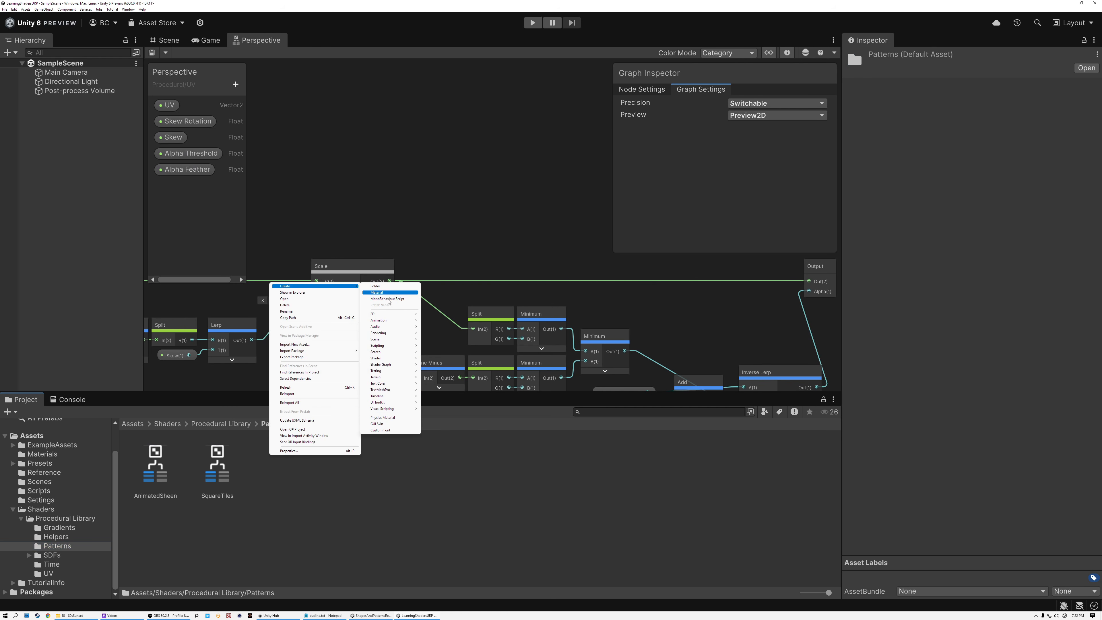
pyautogui.moveTo(382, 364)
pyautogui.click(437, 386)
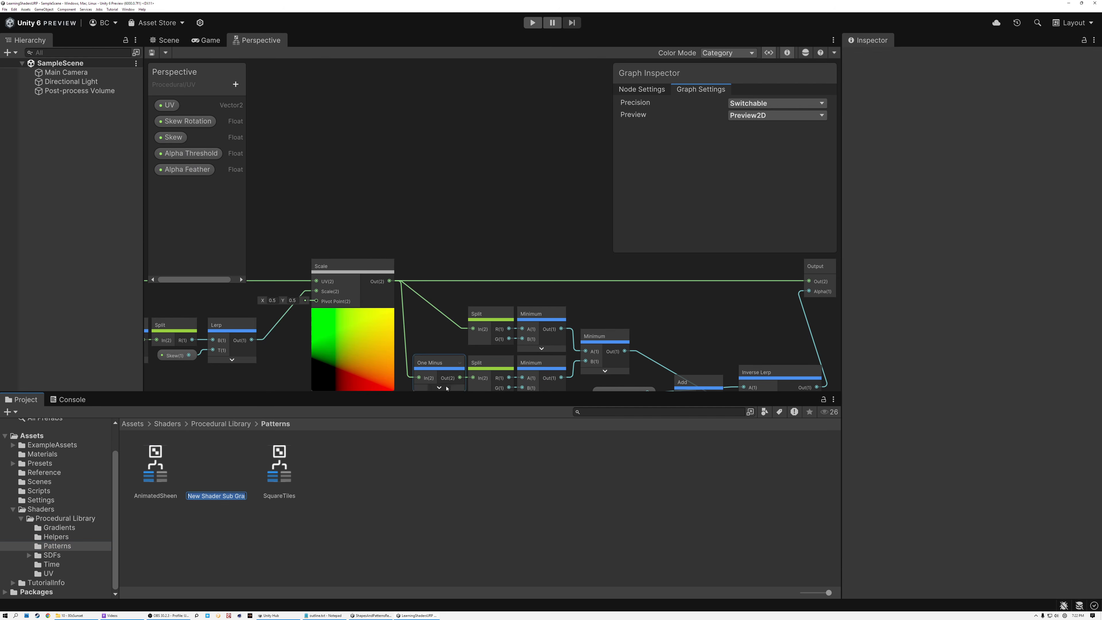
pyautogui.write('Bars')
pyautogui.press('Return')
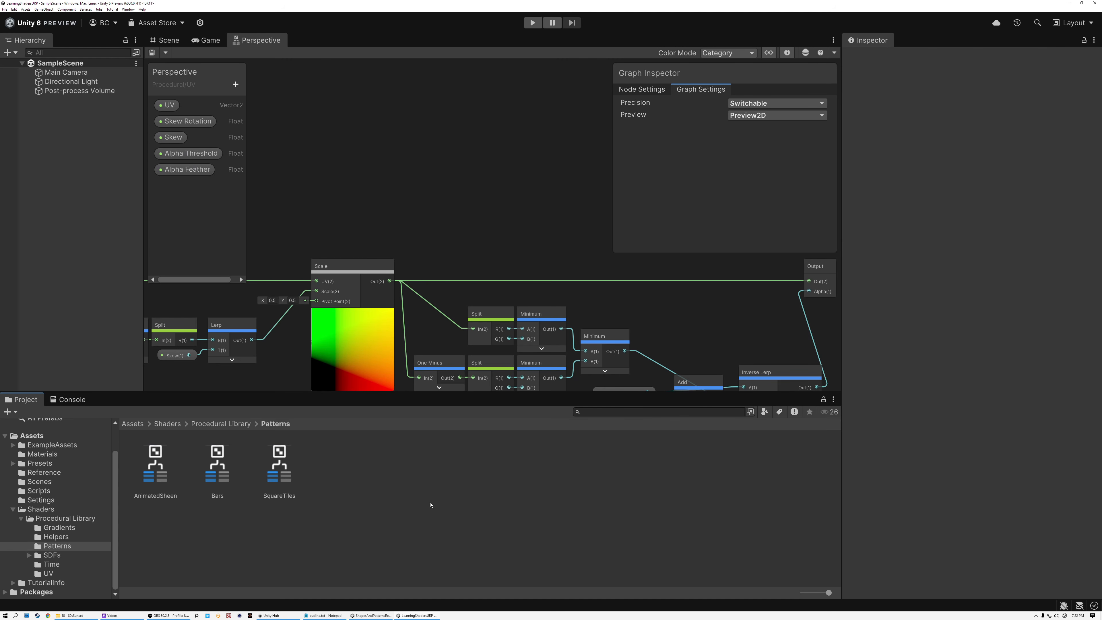
# Open the Bars sub graph for editing and maximize its graph view around the Output node
pyautogui.doubleClick(222, 465)
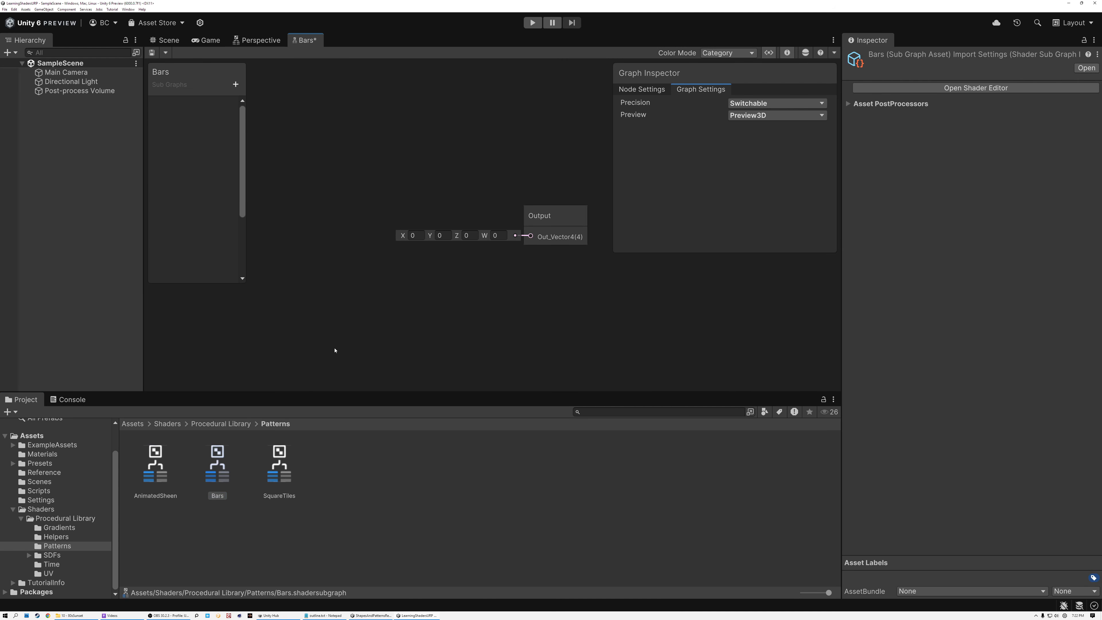
pyautogui.doubleClick(305, 40)
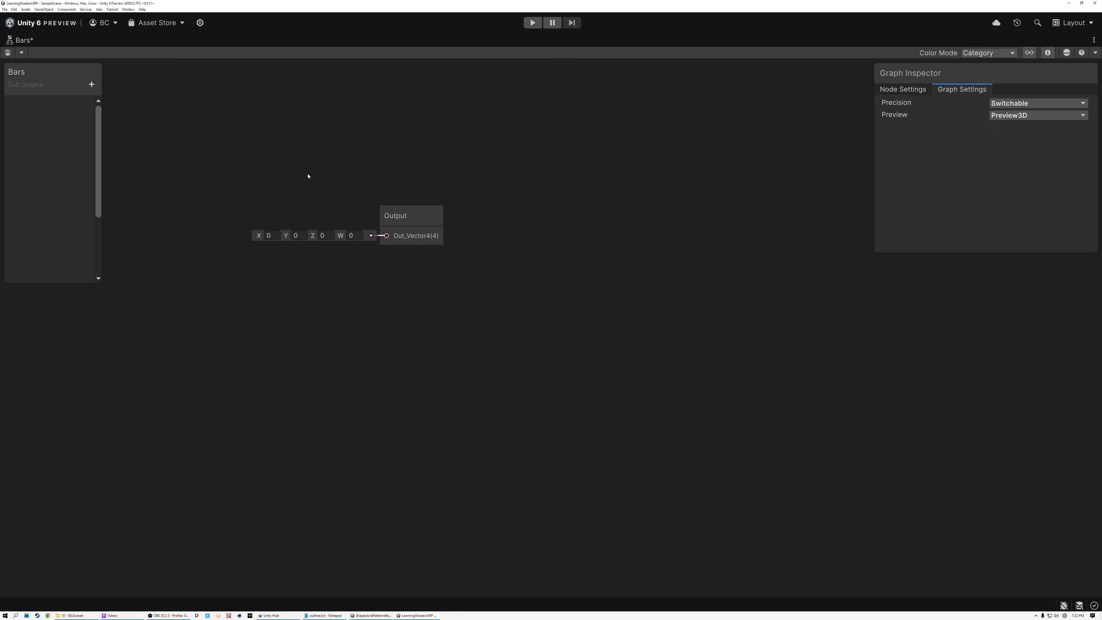
pyautogui.moveTo(255, 223); pyautogui.dragTo(532, 320, button='middle')
pyautogui.scroll(2, 489, 332)
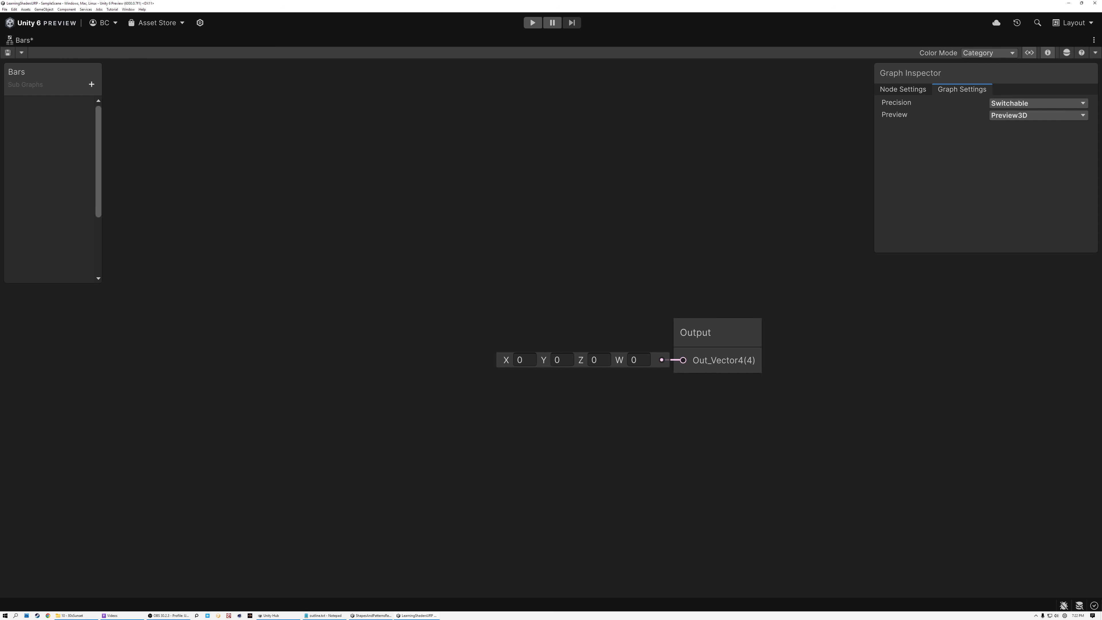
# Add a Vector 2 property named UV and a float property named Bars to the sub graph
pyautogui.click(91, 83)
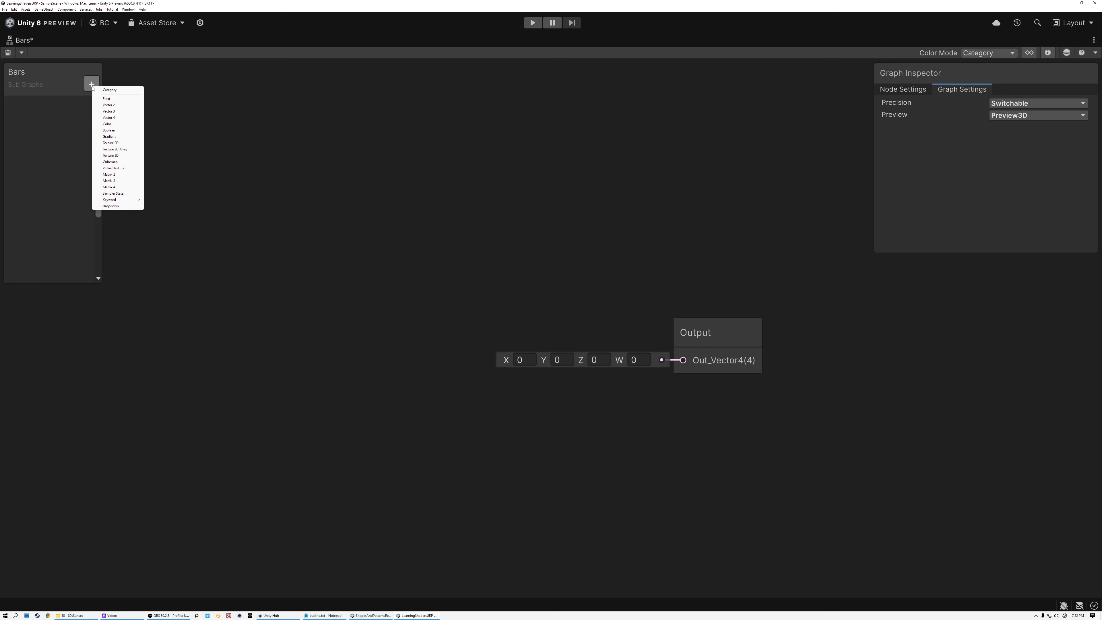
pyautogui.click(115, 106)
pyautogui.write('UV')
pyautogui.press('Return')
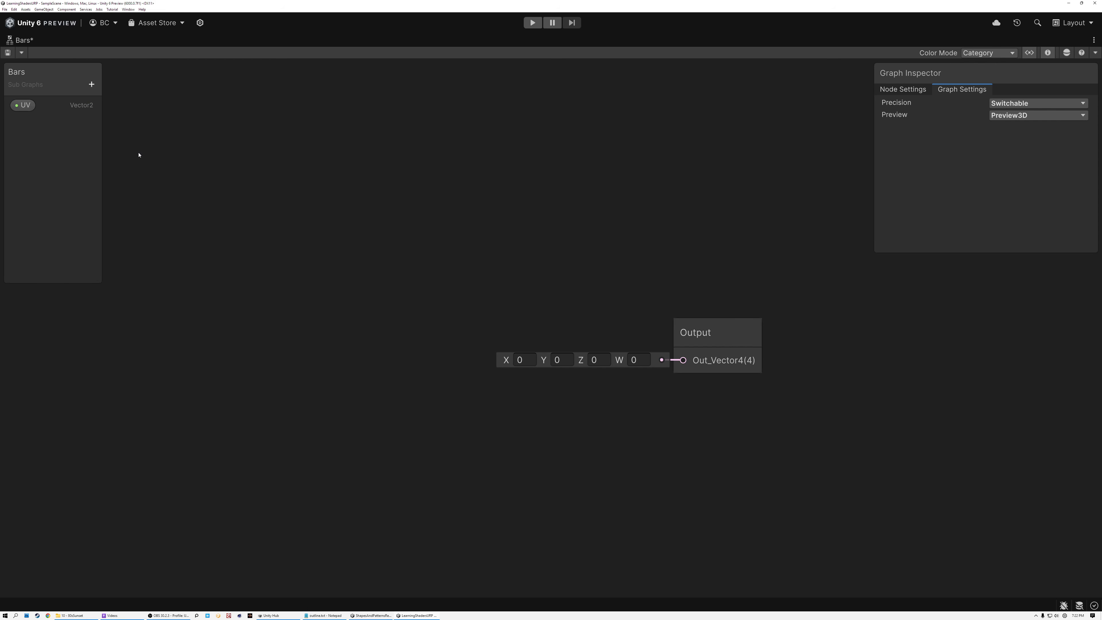
pyautogui.click(91, 86)
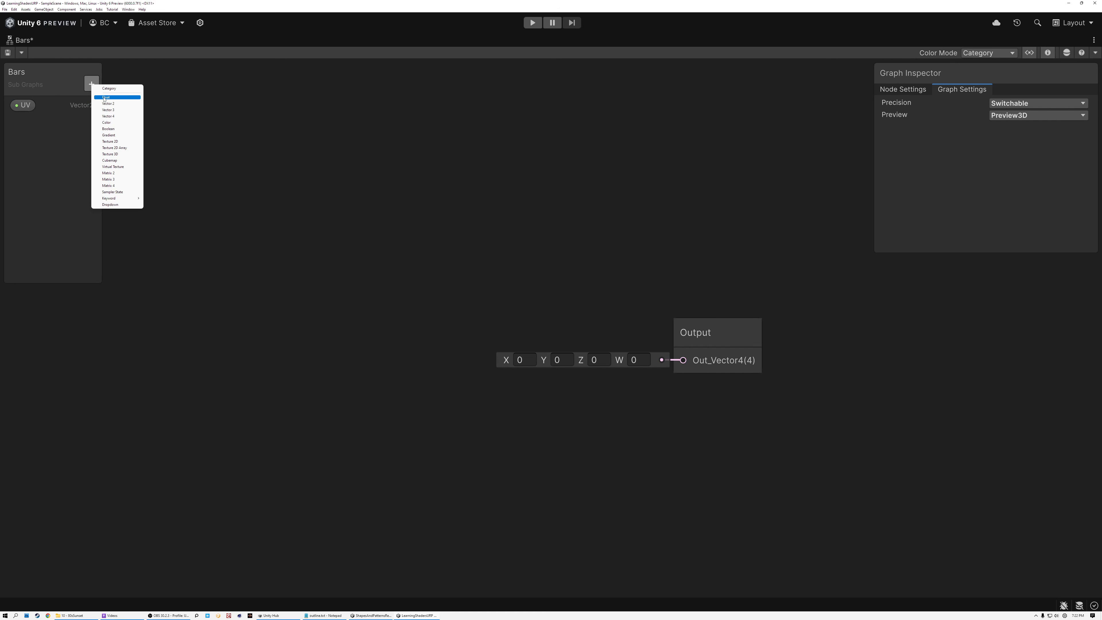
pyautogui.click(105, 97)
pyautogui.write('Bars')
pyautogui.press('Return')
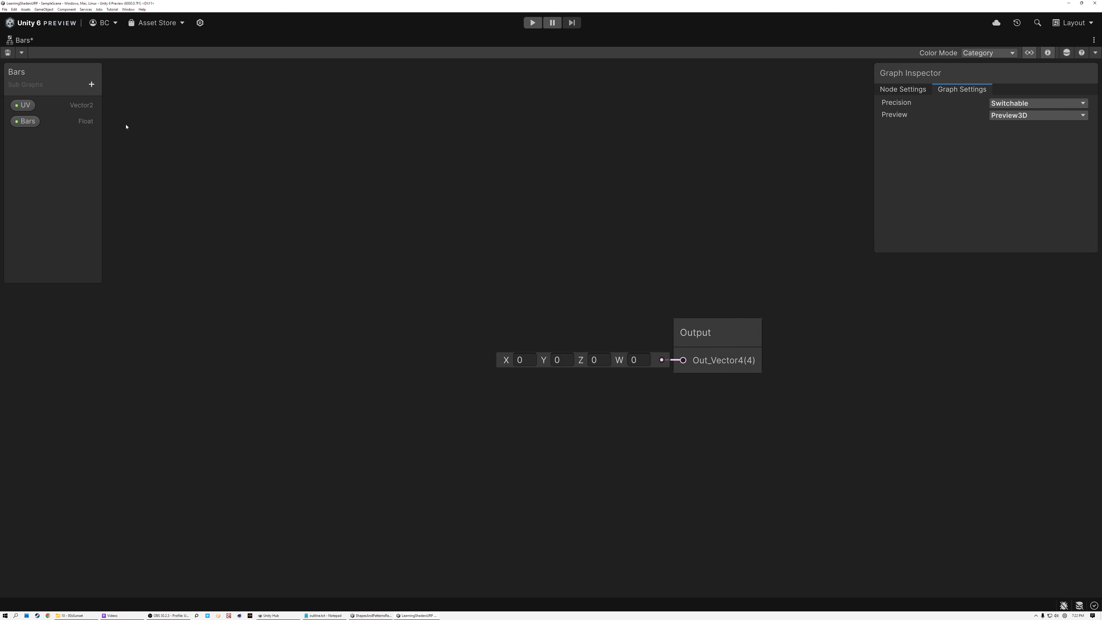
# Set the Bars property's default value to 4
pyautogui.click(43, 121)
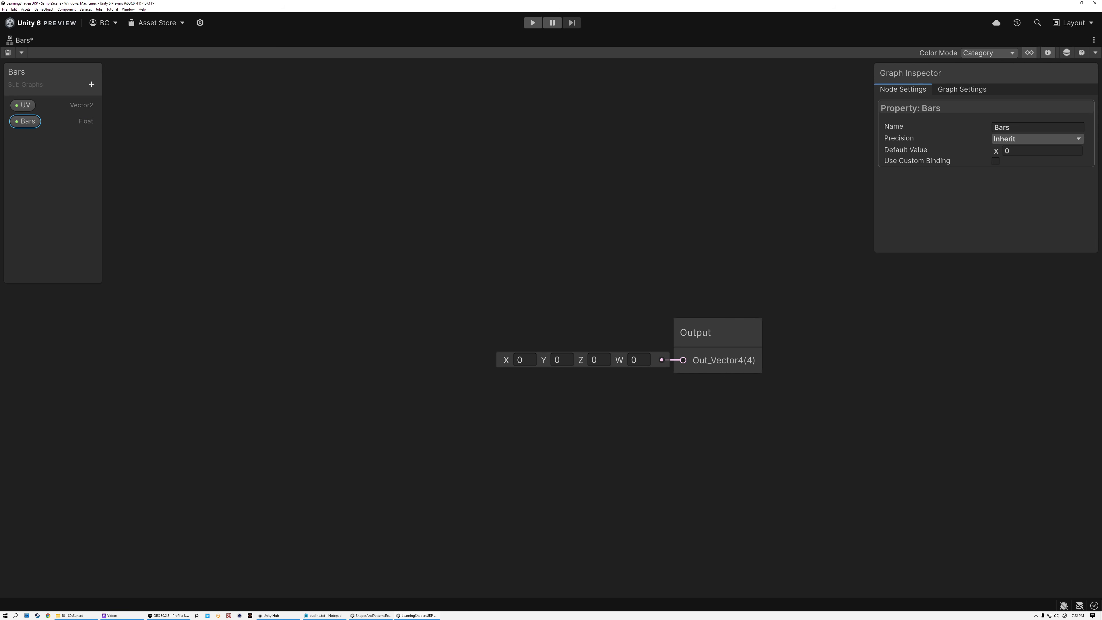
pyautogui.click(1019, 152)
pyautogui.write('4')
# Enable custom binding on the UV property and label it UV0
pyautogui.click(23, 105)
pyautogui.click(995, 161)
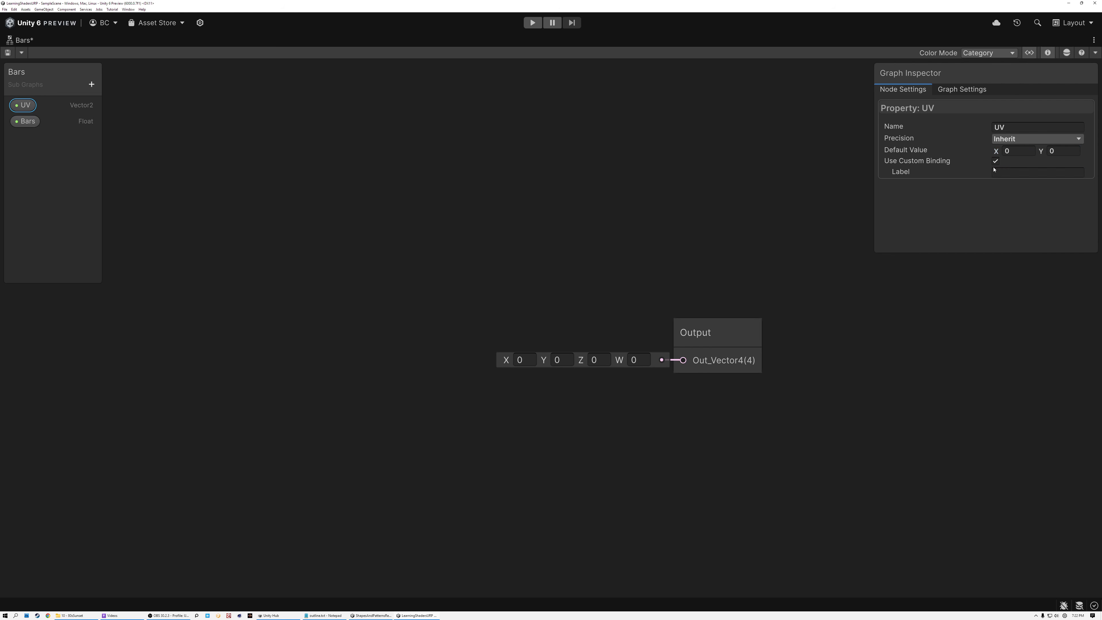
pyautogui.write('UV0')
pyautogui.press('Return')
# Place the UV property in the graph and wire it to the Input and Connected ports of a new Branch On Input Connection node
pyautogui.moveTo(23, 105); pyautogui.dragTo(207, 320)
pyautogui.press('space')
pyautogui.write('br')
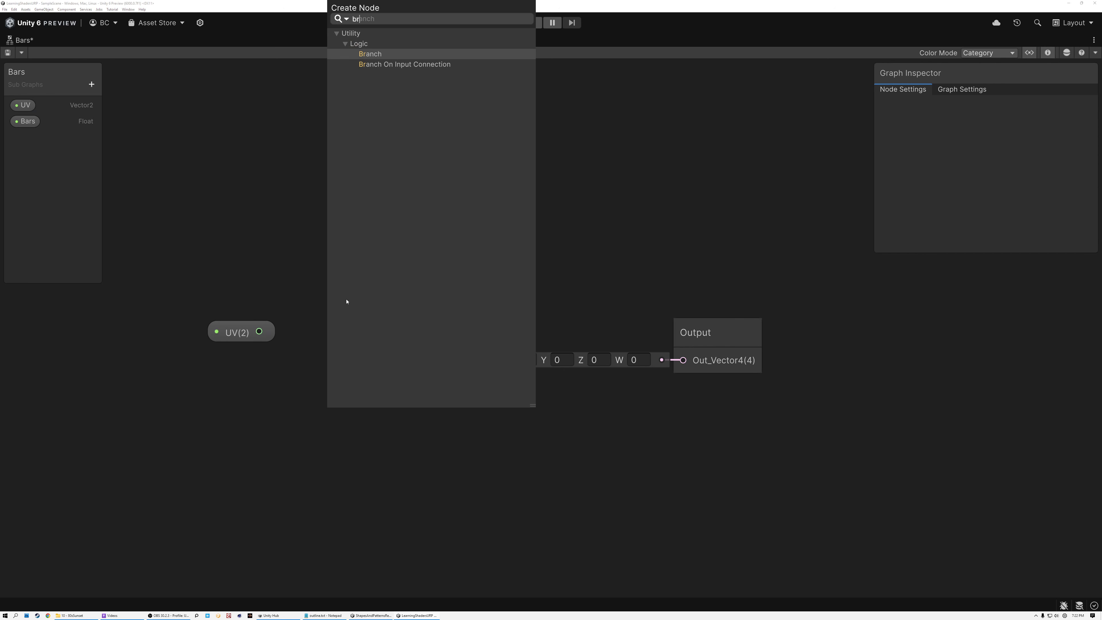
pyautogui.click(386, 65)
pyautogui.moveTo(259, 331); pyautogui.dragTo(340, 402)
pyautogui.moveTo(259, 331); pyautogui.dragTo(341, 422)
# Feed a new UV node into the branch's NotConnected port, collapse the previews and arrange these nodes compactly, clear of the Output node
pyautogui.press('space')
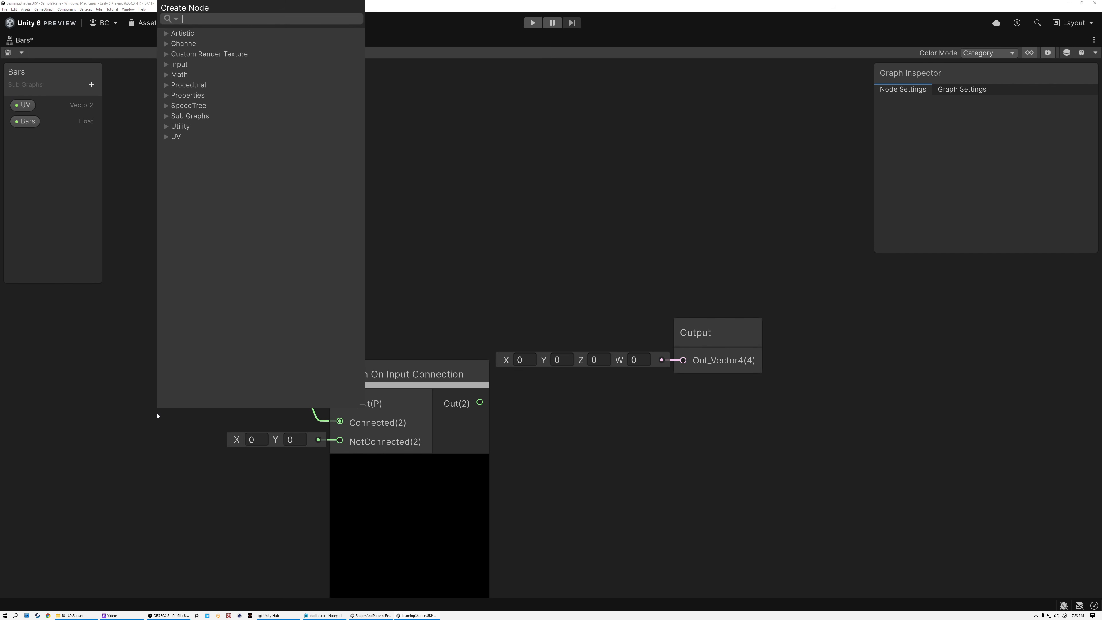
pyautogui.write('uv')
pyautogui.press('Return')
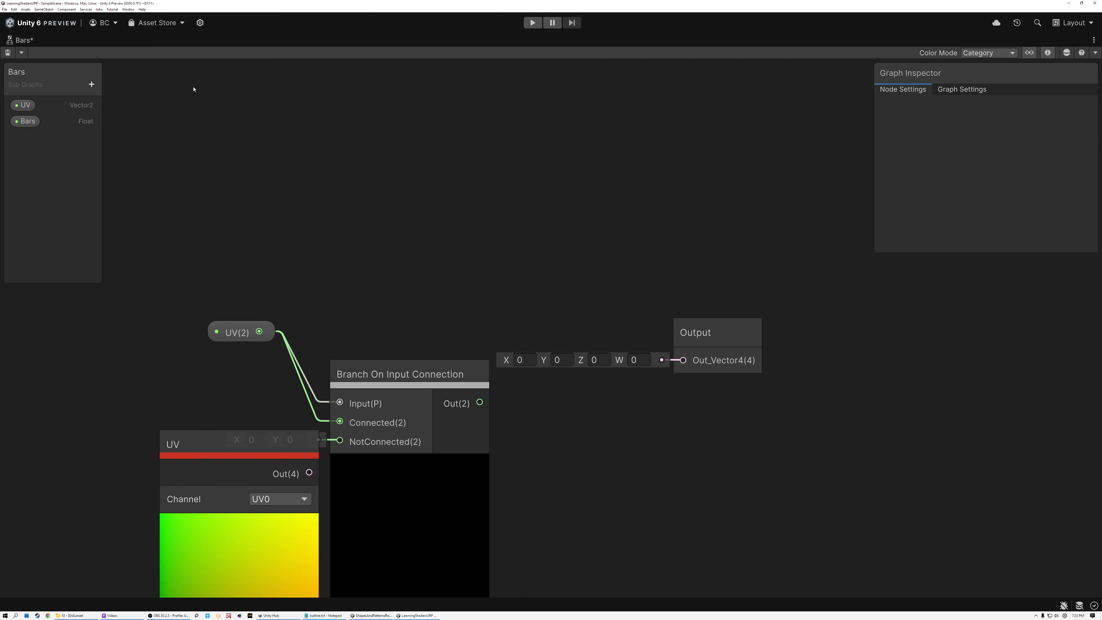
pyautogui.moveTo(240, 521); pyautogui.dragTo(139, 460)
pyautogui.click(139, 460)
pyautogui.moveTo(159, 413); pyautogui.dragTo(339, 440)
pyautogui.moveTo(240, 338); pyautogui.dragTo(144, 364)
pyautogui.click(410, 463)
pyautogui.moveTo(374, 422); pyautogui.dragTo(248, 400)
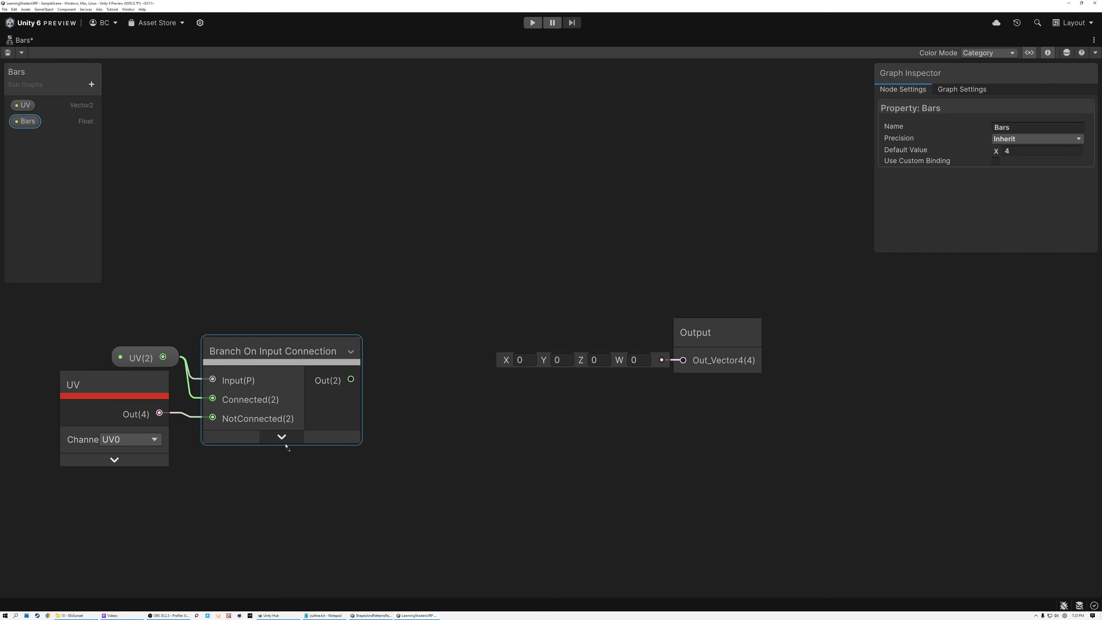
# Multiply the branch output by the Bars property and pass the product into a new Floor node
pyautogui.moveTo(286, 446); pyautogui.dragTo(317, 485)
pyautogui.press('space')
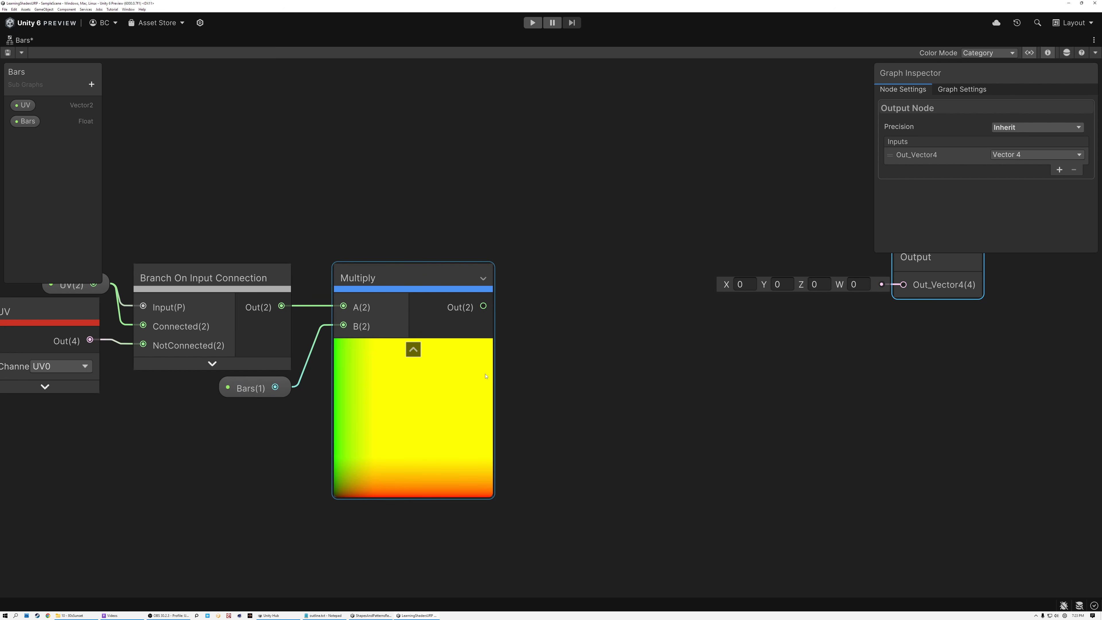
pyautogui.press('space')
pyautogui.write('flo')
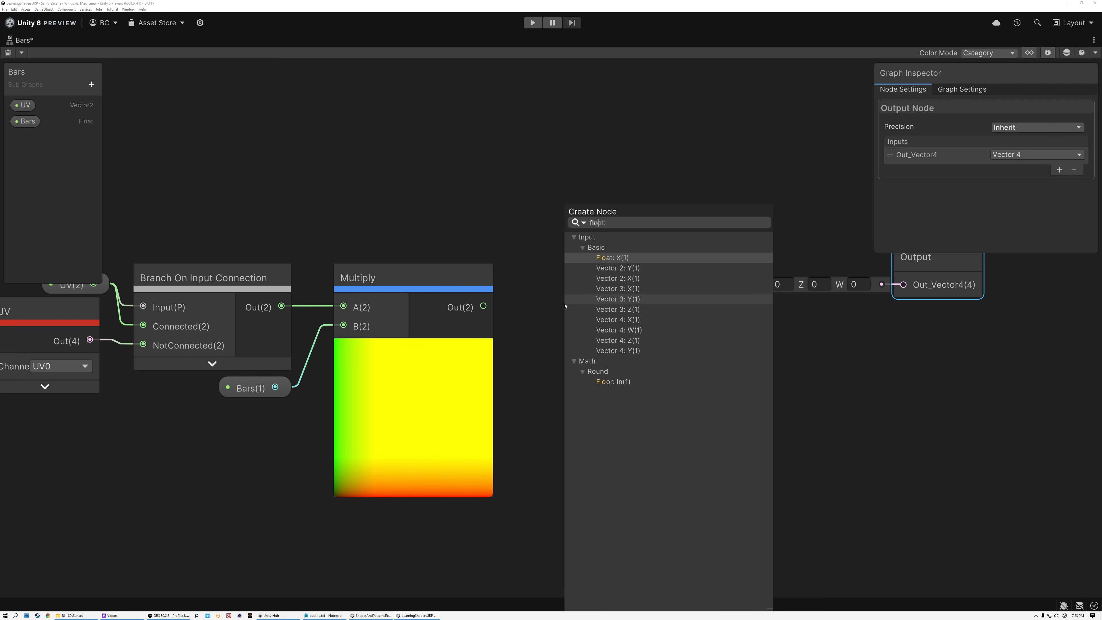
pyautogui.click(605, 382)
pyautogui.moveTo(589, 300); pyautogui.dragTo(536, 272)
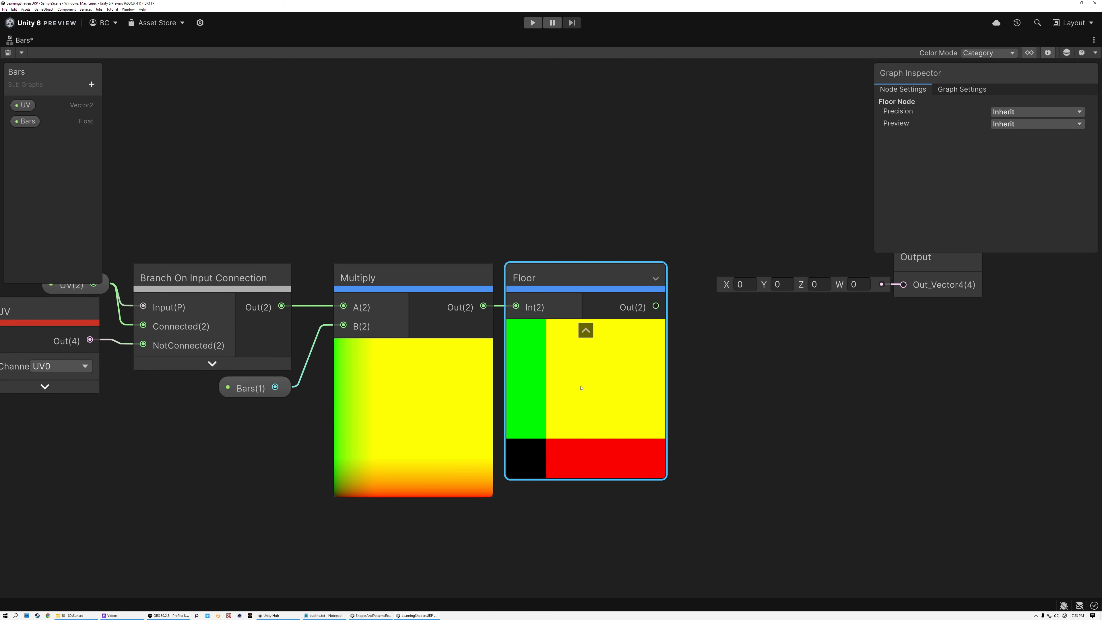
# Collapse the Multiply and Floor previews and move Floor close beside Multiply
pyautogui.click(413, 348)
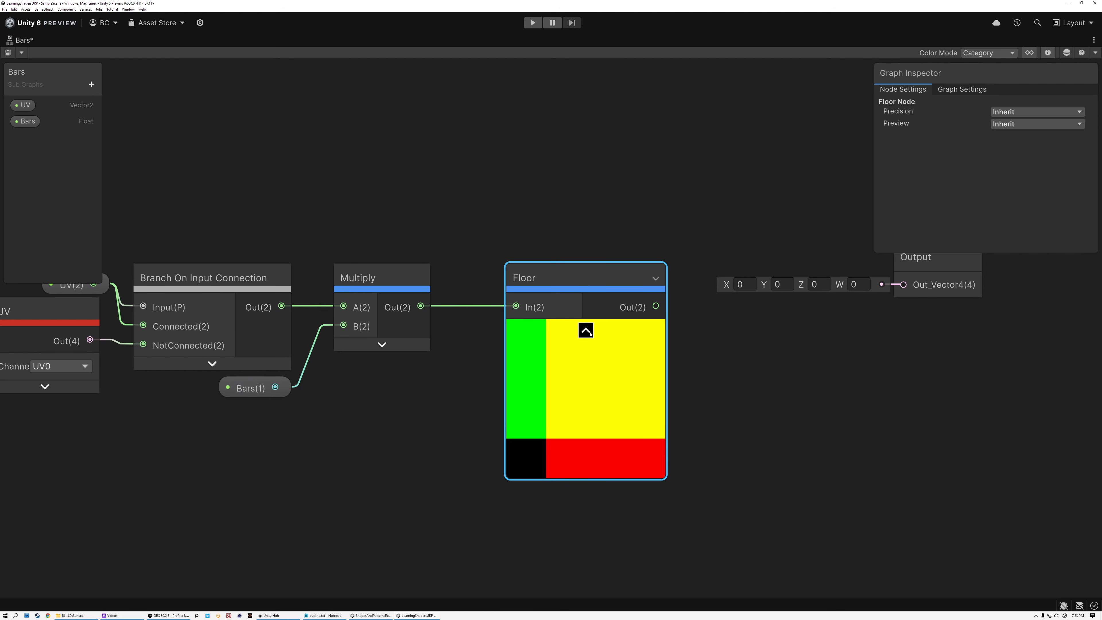
pyautogui.click(585, 330)
pyautogui.moveTo(581, 289); pyautogui.dragTo(517, 290)
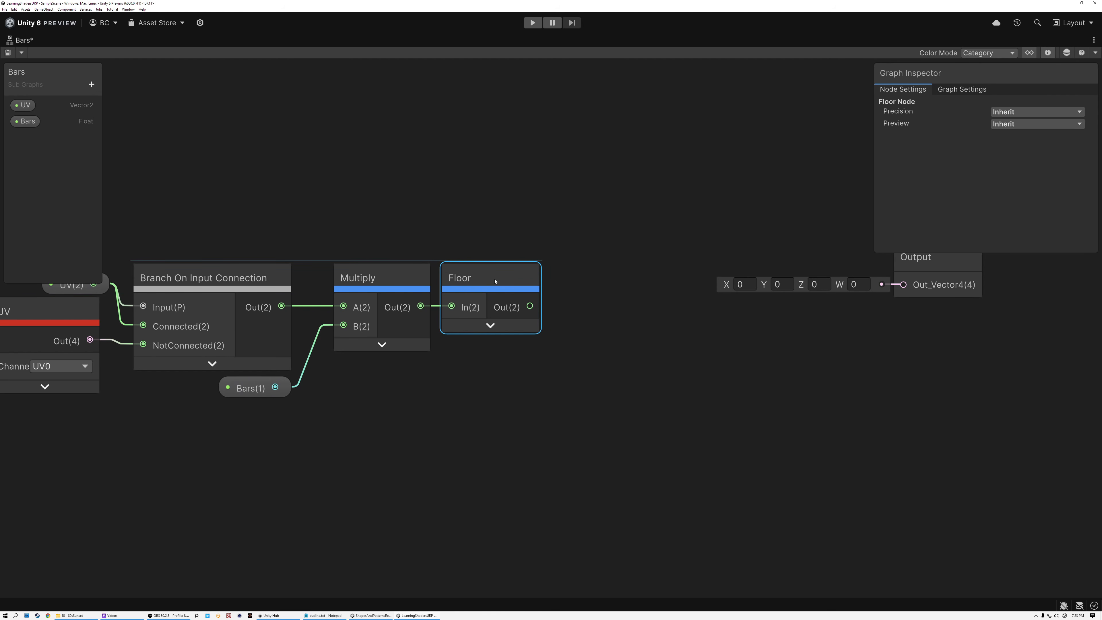
# Connect the Floor output to input A of a new Modulo node and set its B input to 2, 2
pyautogui.moveTo(644, 364); pyautogui.dragTo(550, 370, button='middle')
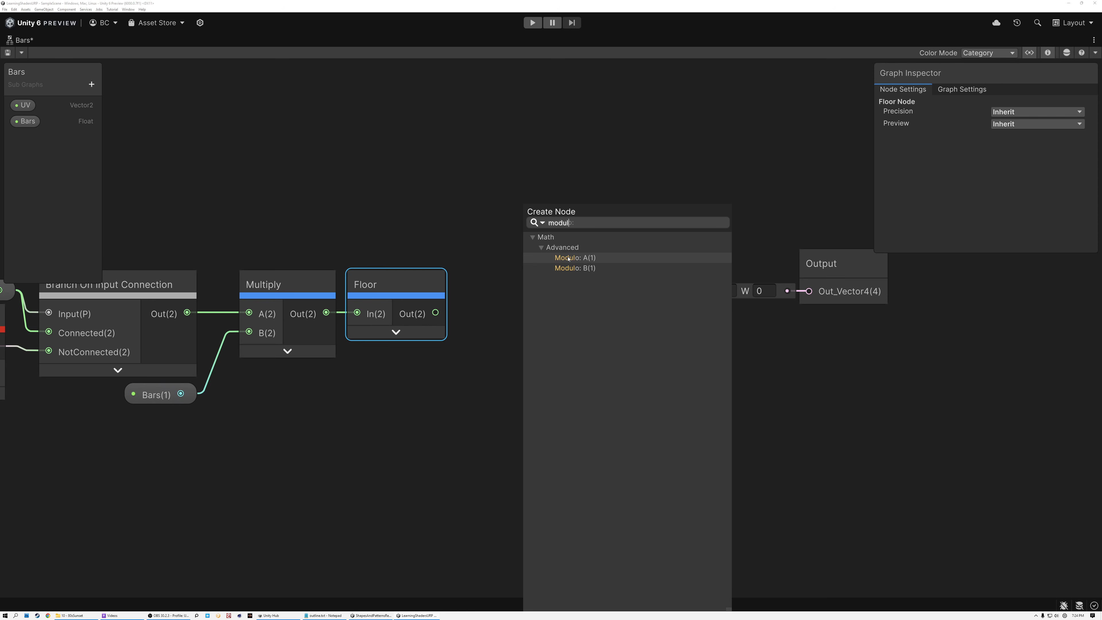
pyautogui.doubleClick(570, 260)
pyautogui.moveTo(568, 299); pyautogui.dragTo(558, 321)
pyautogui.click(430, 367)
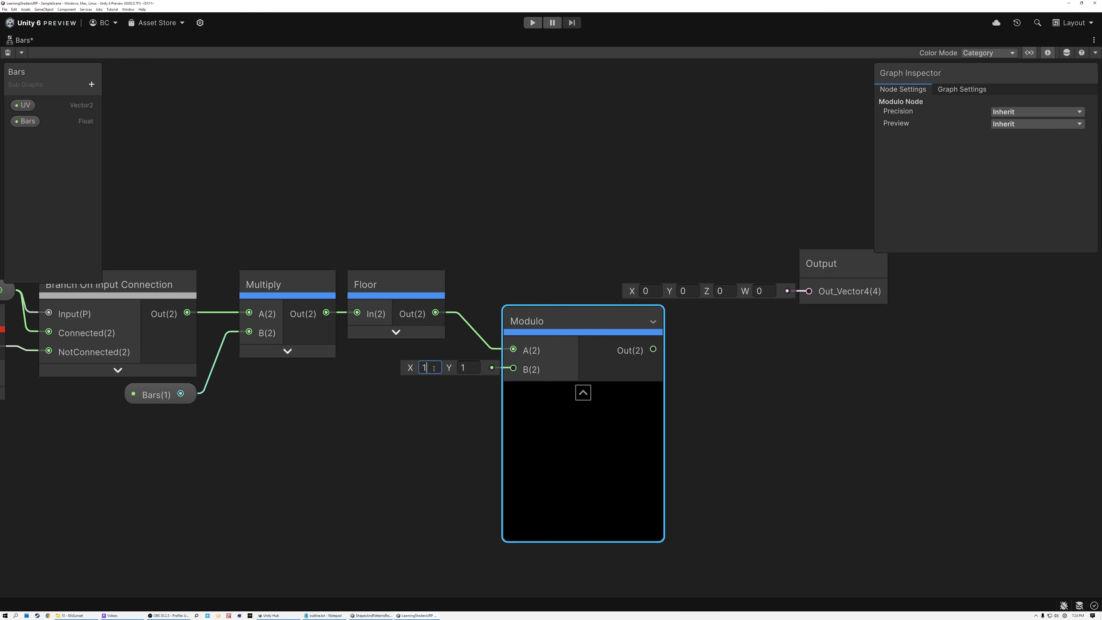
pyautogui.write('2')
pyautogui.click(472, 367)
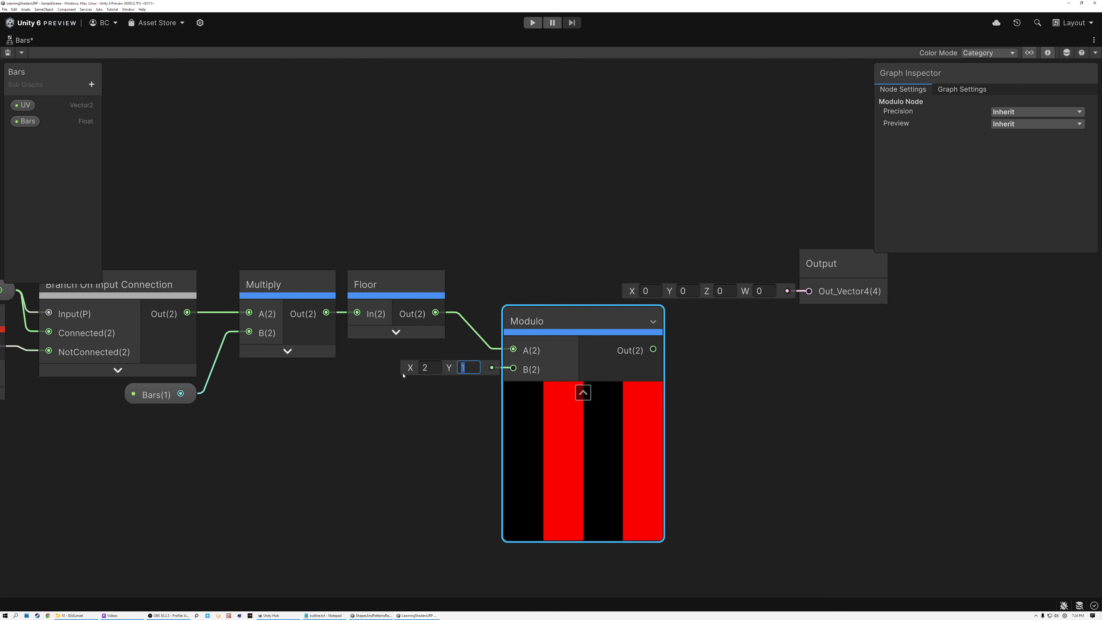
pyautogui.write('2')
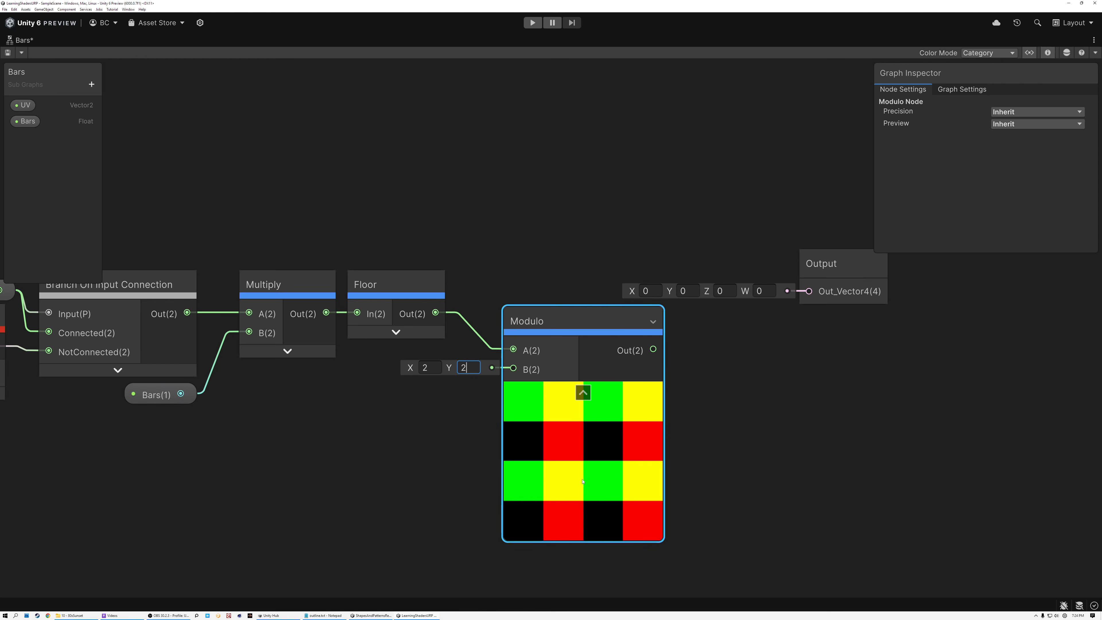
pyautogui.moveTo(556, 330); pyautogui.dragTo(526, 327)
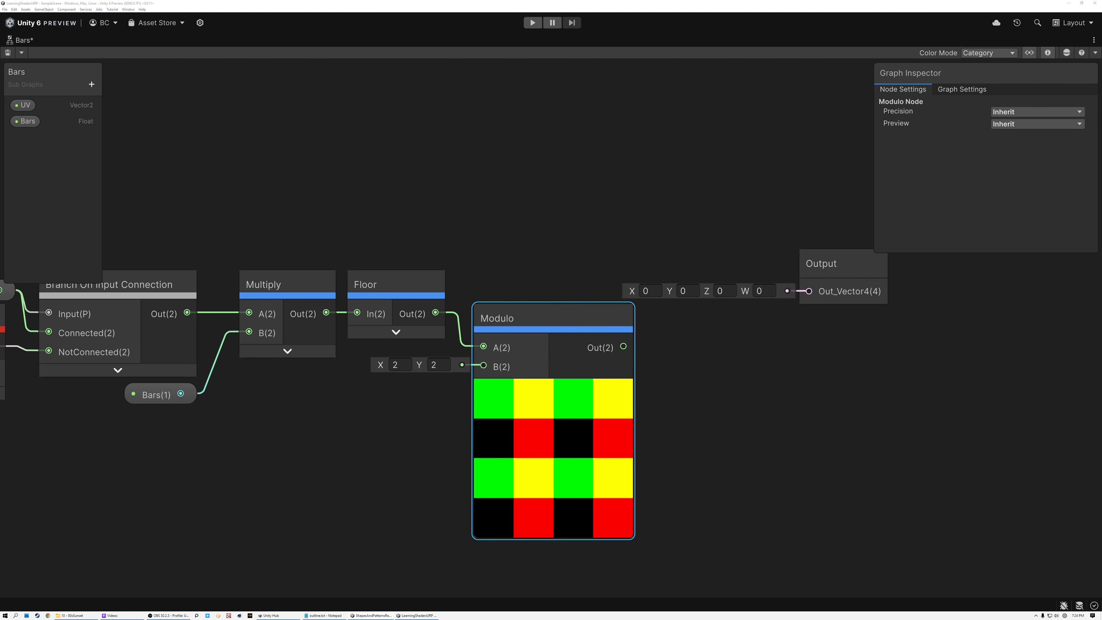
# Connect the Modulo output to a new Absolute node and move the Output node farther along to make room
pyautogui.moveTo(624, 346); pyautogui.dragTo(680, 322)
pyautogui.write('ab')
pyautogui.click(756, 258)
pyautogui.moveTo(851, 263); pyautogui.dragTo(1101, 287)
pyautogui.moveTo(735, 292); pyautogui.dragTo(455, 270, button='middle')
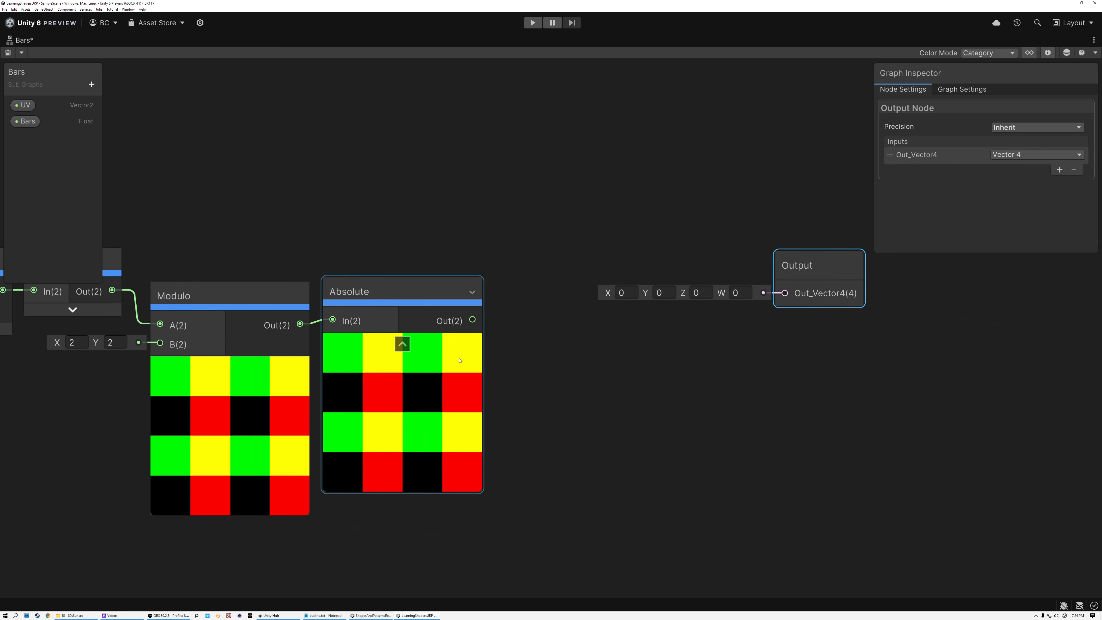
# Connect the Absolute output to a new Split node placed beside it
pyautogui.press('space')
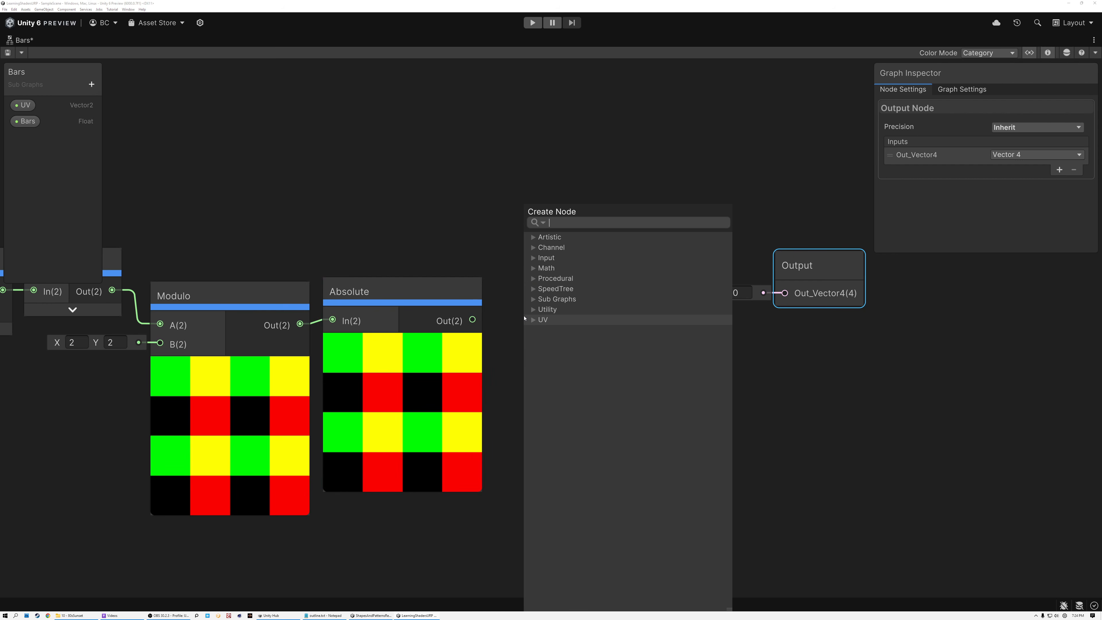
pyautogui.write('split')
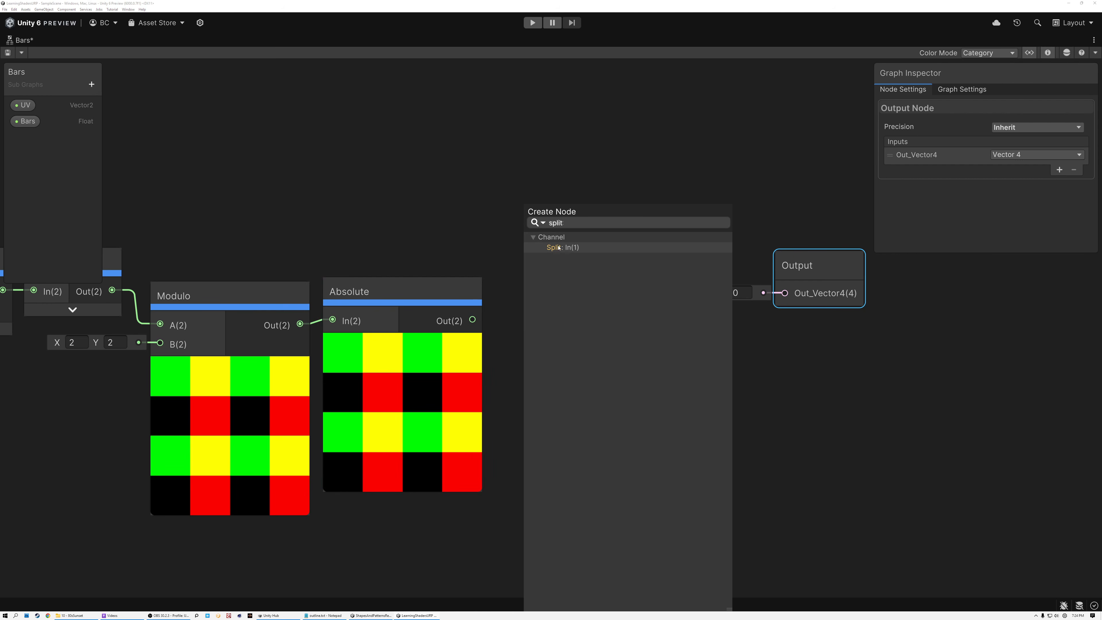
pyautogui.doubleClick(556, 248)
pyautogui.moveTo(559, 326); pyautogui.dragTo(531, 315)
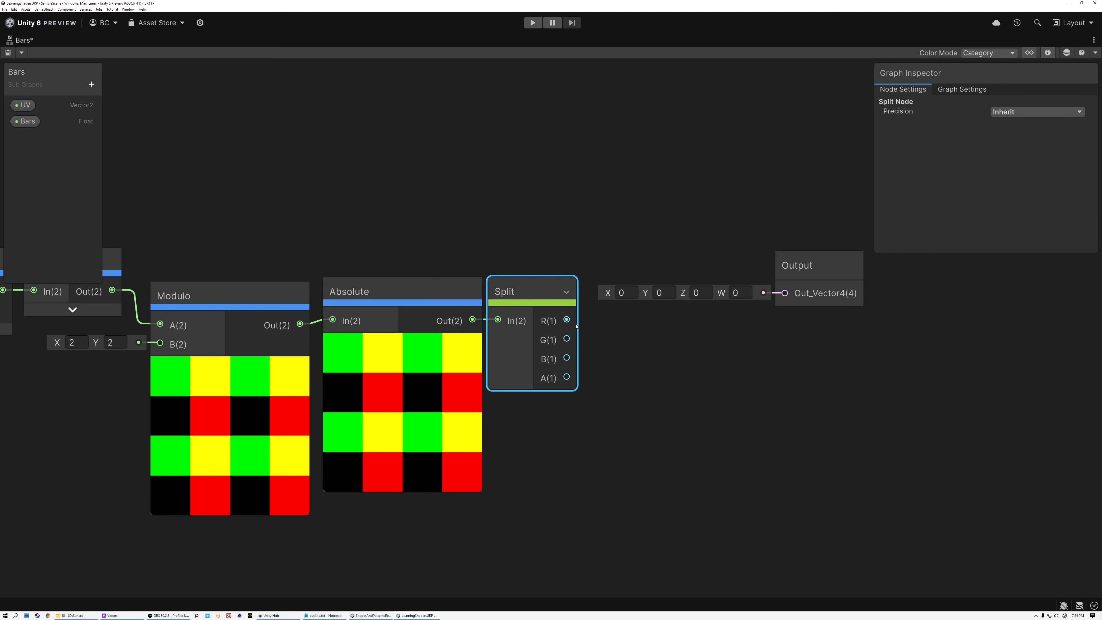
# Change the Output node's existing input to type Float and rename it Verticle
pyautogui.click(817, 273)
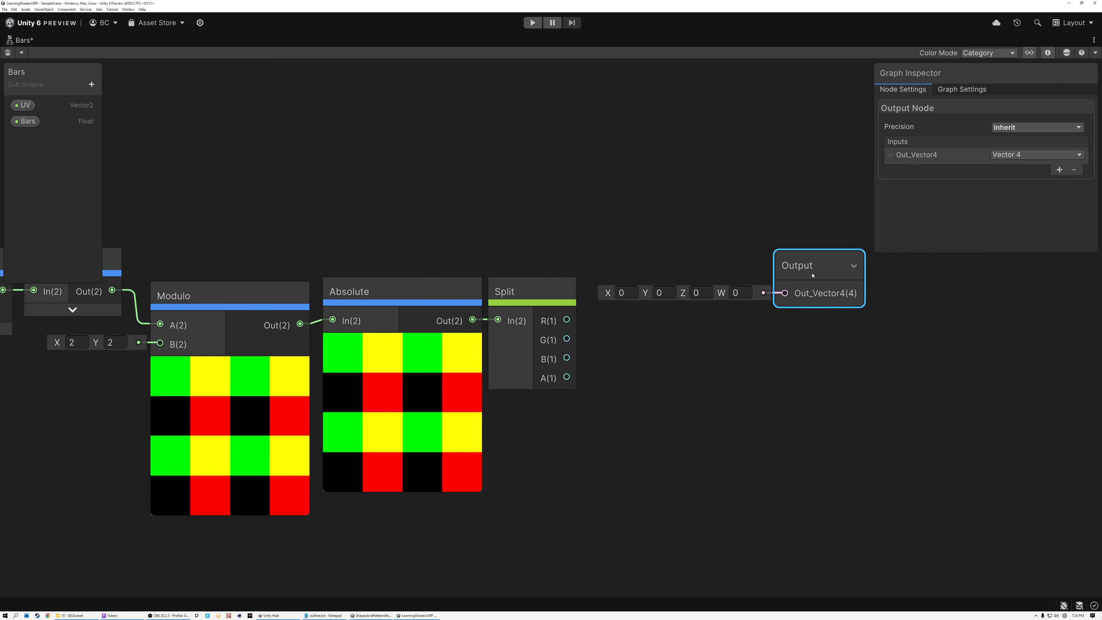
pyautogui.click(1007, 156)
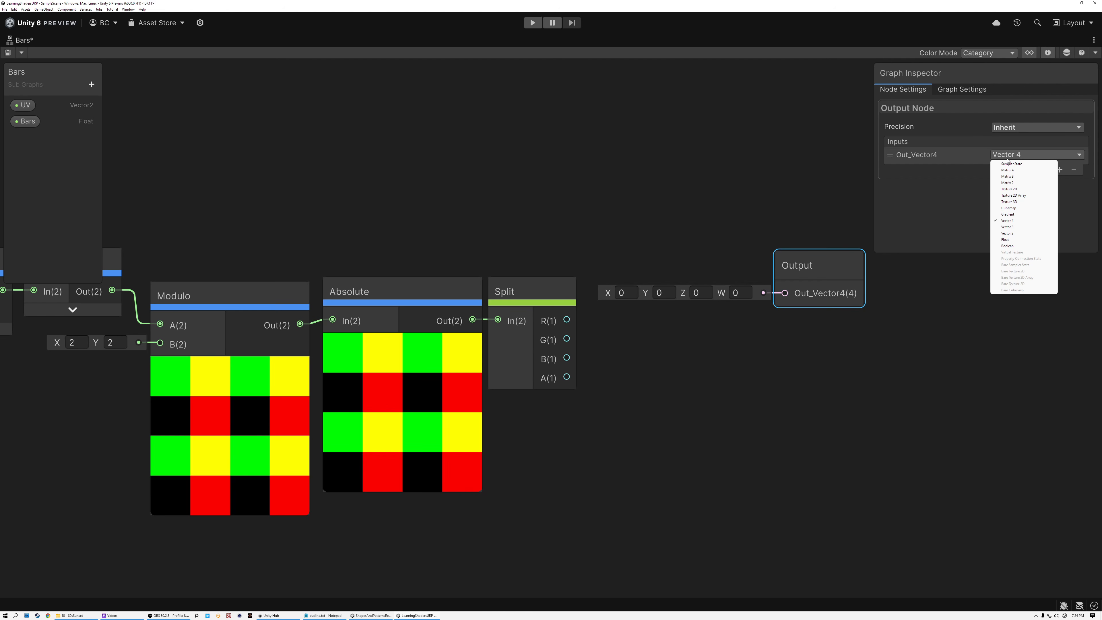
pyautogui.click(1011, 240)
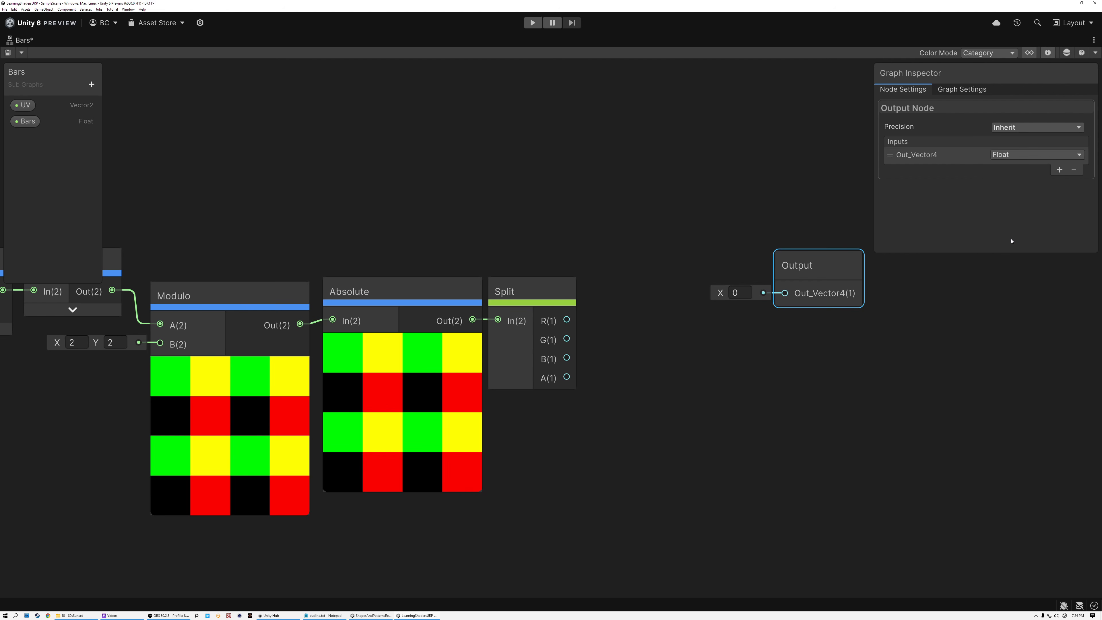
pyautogui.doubleClick(950, 162)
pyautogui.write('Verticle')
pyautogui.press('Return')
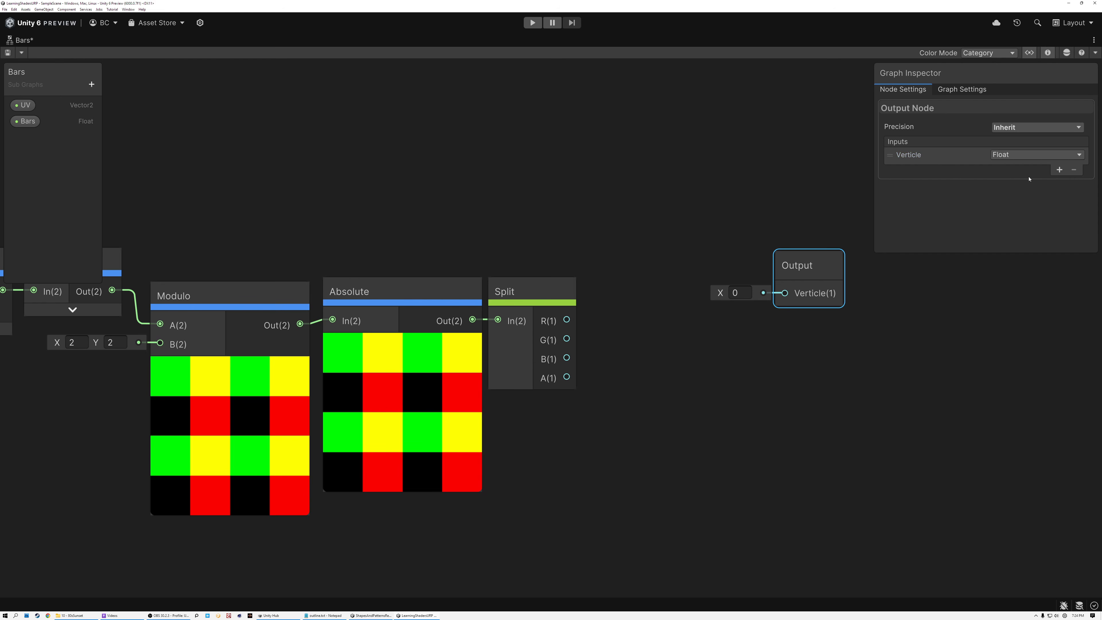
# Add a second Float input named Horizontal to the Output node
pyautogui.click(1058, 169)
pyautogui.doubleClick(920, 169)
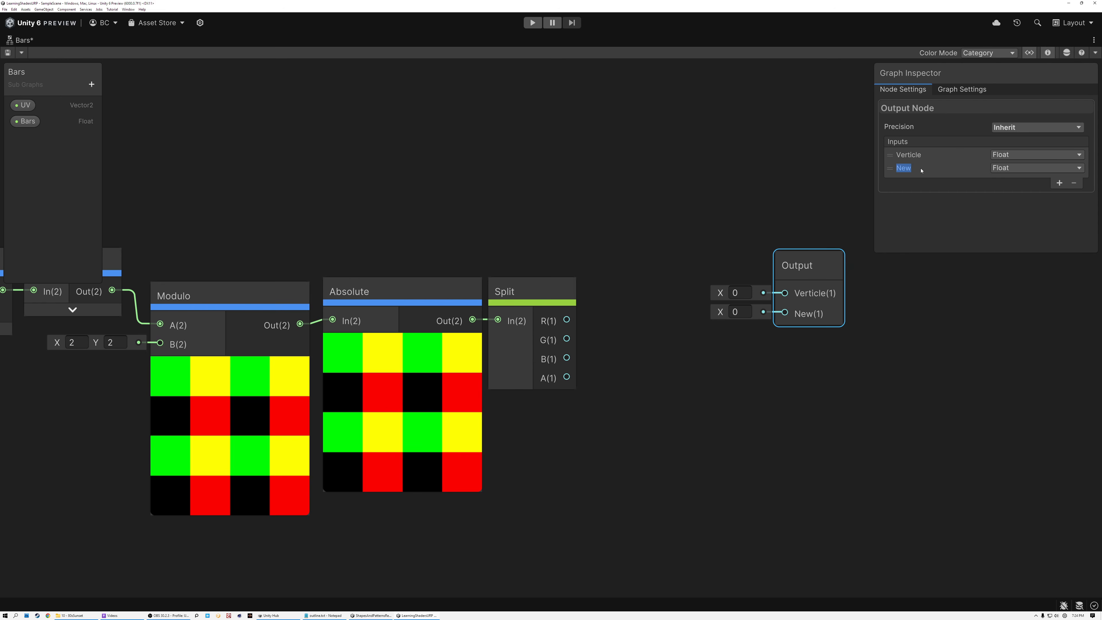
pyautogui.write('Horizontal')
pyautogui.press('Return')
# Wire Split's R to Verticle and G to Horizontal, and move the Output node close to Split
pyautogui.moveTo(566, 319); pyautogui.dragTo(784, 293)
pyautogui.moveTo(566, 339); pyautogui.dragTo(784, 313)
pyautogui.moveTo(798, 265); pyautogui.dragTo(653, 292)
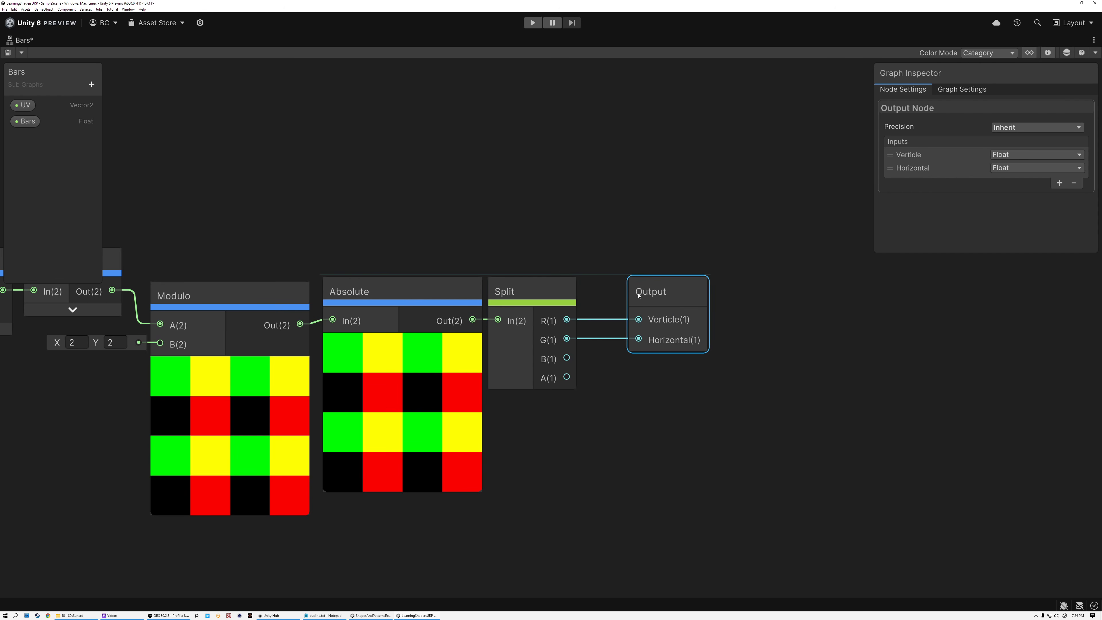
# Hide the unused ports on the Split and Modulo nodes and collapse the Absolute and Modulo previews
pyautogui.click(566, 291)
pyautogui.click(480, 303)
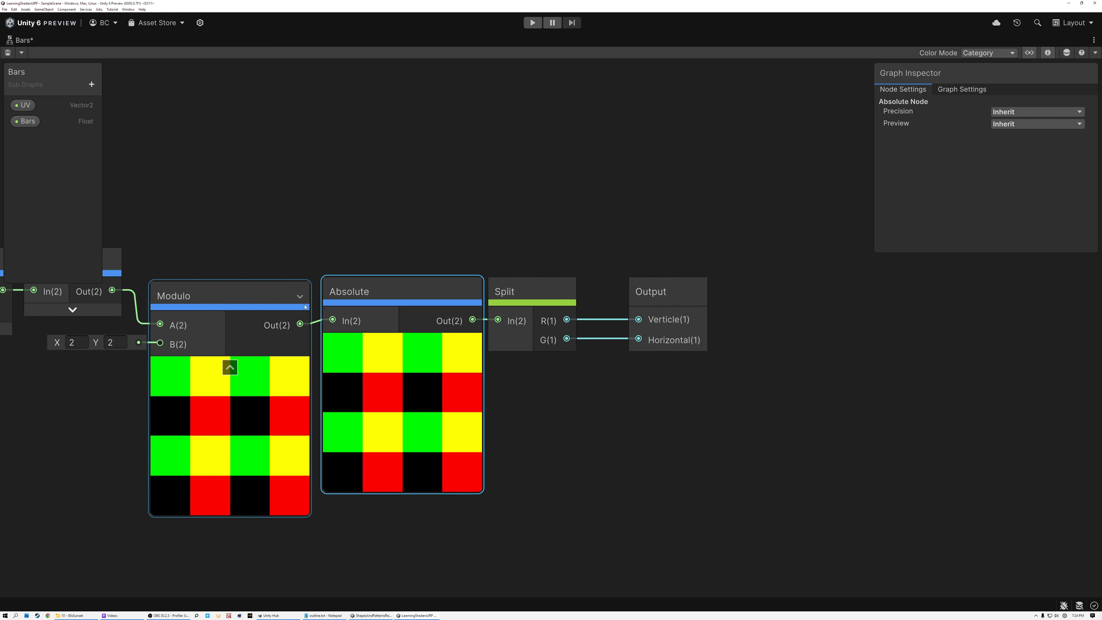
pyautogui.click(299, 297)
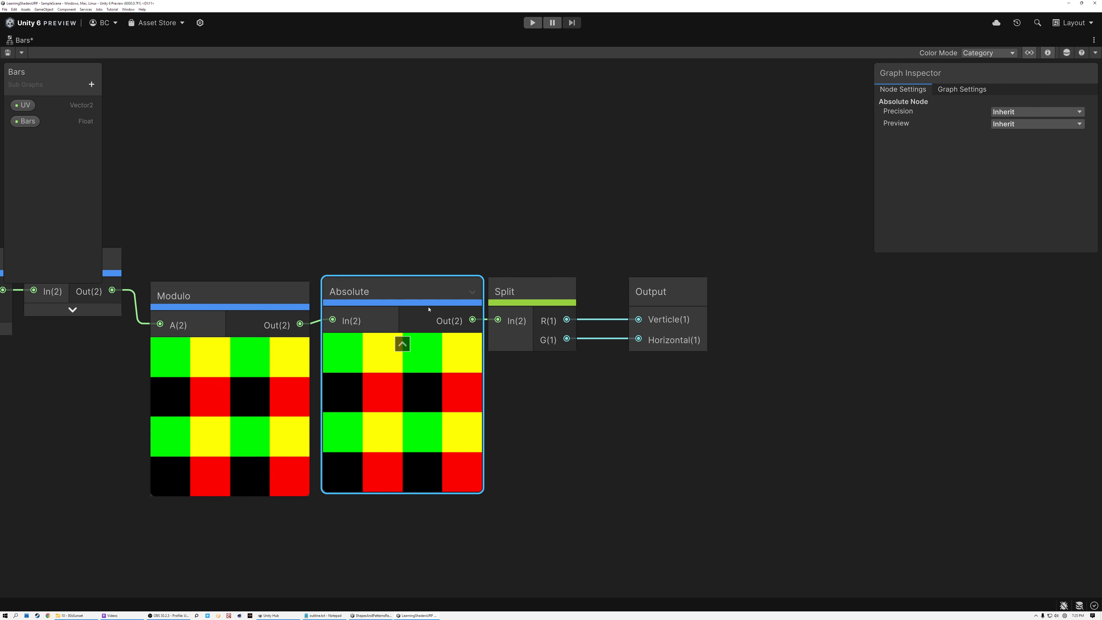
pyautogui.click(402, 344)
pyautogui.click(230, 348)
# Line up the Modulo, Absolute, Split and Output nodes in a compact row after Floor
pyautogui.moveTo(218, 236); pyautogui.dragTo(390, 262, button='middle')
pyautogui.moveTo(410, 321); pyautogui.dragTo(392, 287)
pyautogui.moveTo(563, 315); pyautogui.dragTo(486, 287)
pyautogui.moveTo(710, 318); pyautogui.dragTo(583, 289)
pyautogui.moveTo(844, 319); pyautogui.dragTo(709, 302)
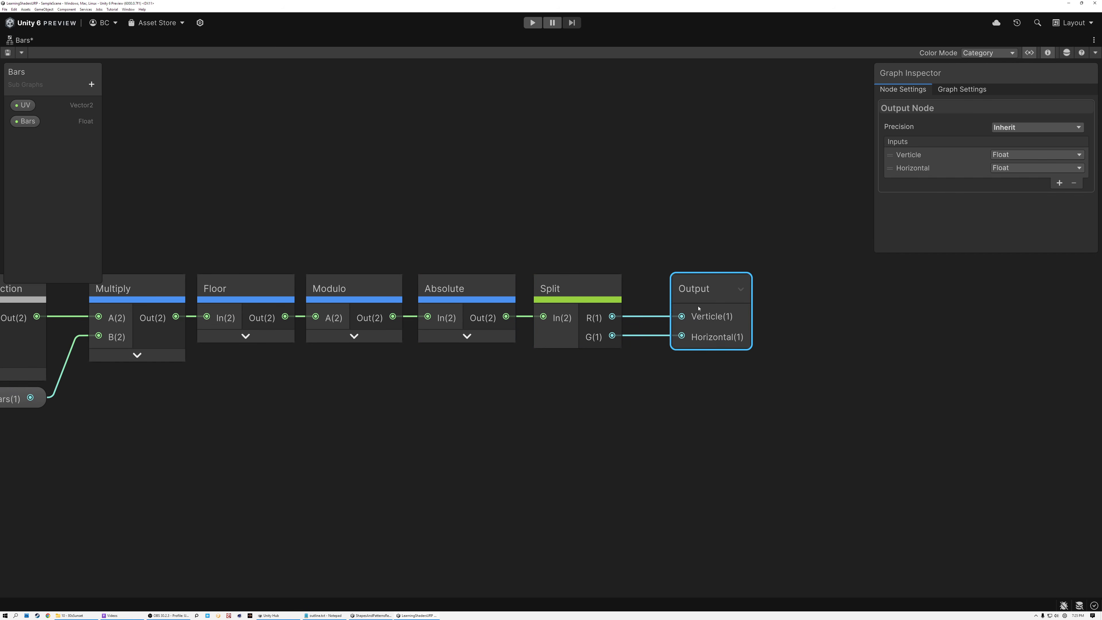
# Add a Preview node fed by Split's R channel to show the vertical bars
pyautogui.press('space')
pyautogui.write('p')
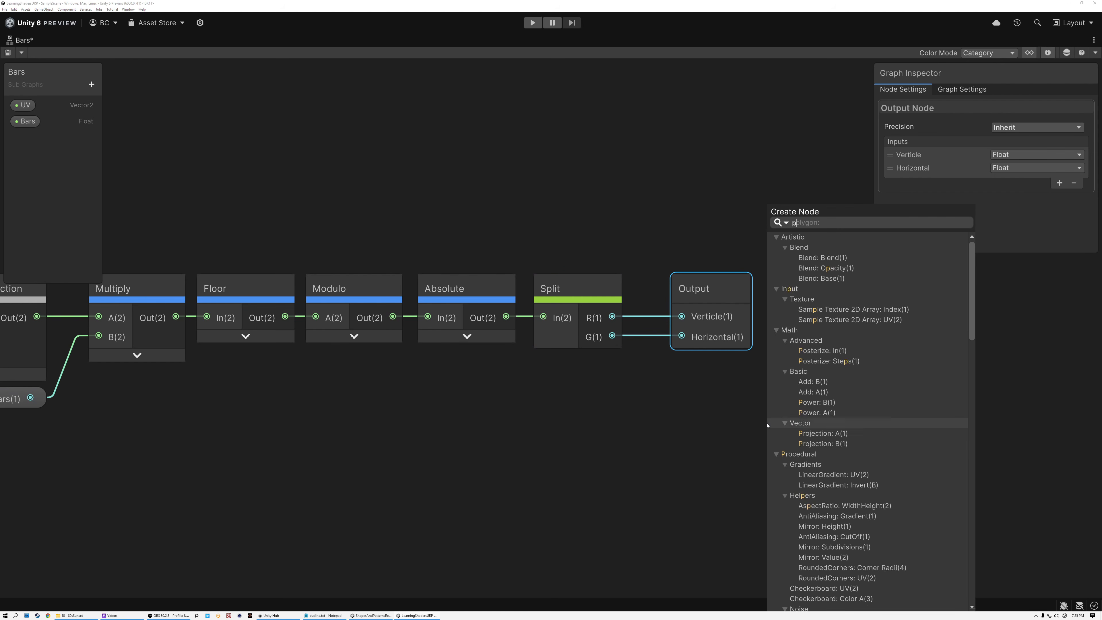
pyautogui.write('review')
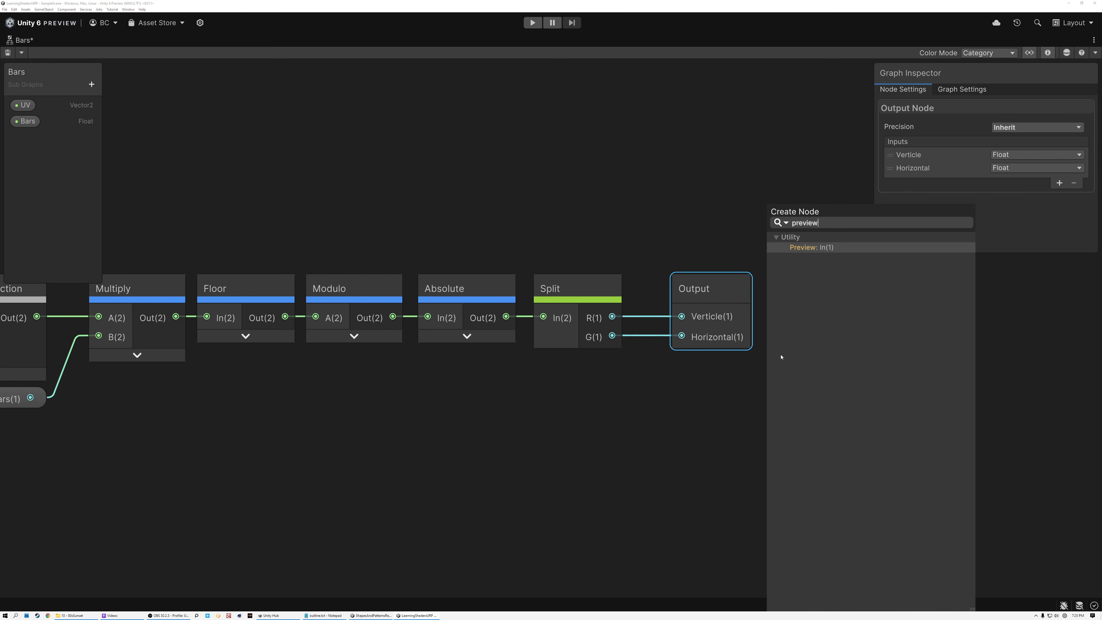
pyautogui.doubleClick(805, 247)
pyautogui.moveTo(818, 381); pyautogui.dragTo(694, 242, button='middle')
# Add a second Preview node fed by Split's G channel and place it below the first preview
pyautogui.moveTo(487, 196); pyautogui.dragTo(545, 444)
pyautogui.write('pre')
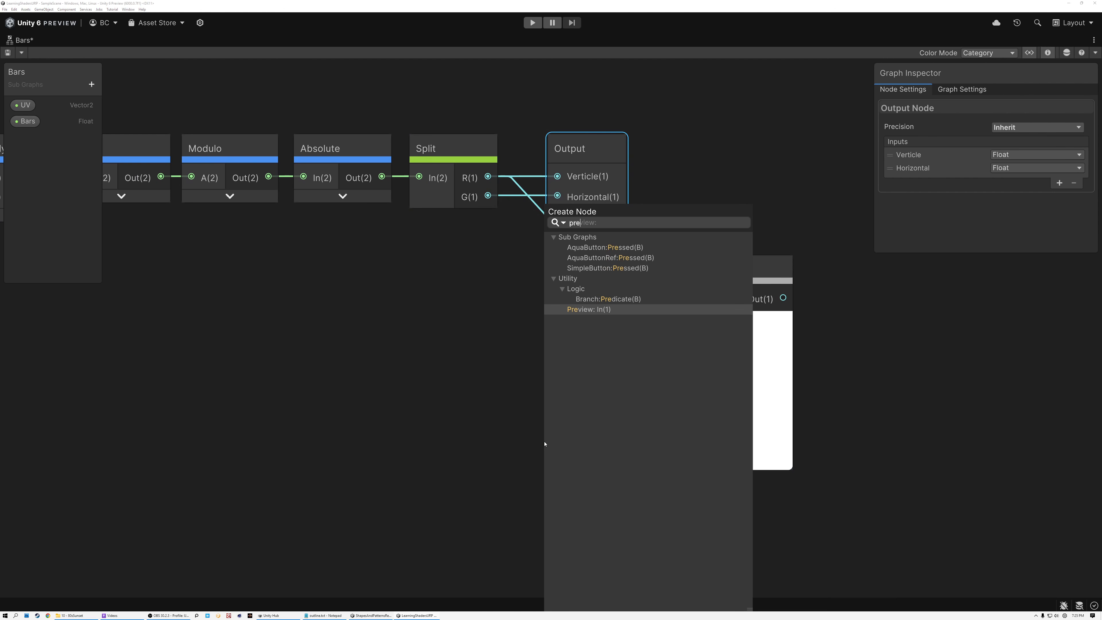
pyautogui.doubleClick(586, 311)
pyautogui.moveTo(594, 444); pyautogui.dragTo(691, 507)
pyautogui.scroll(-5, 511, 421)
pyautogui.scroll(3, 484, 423)
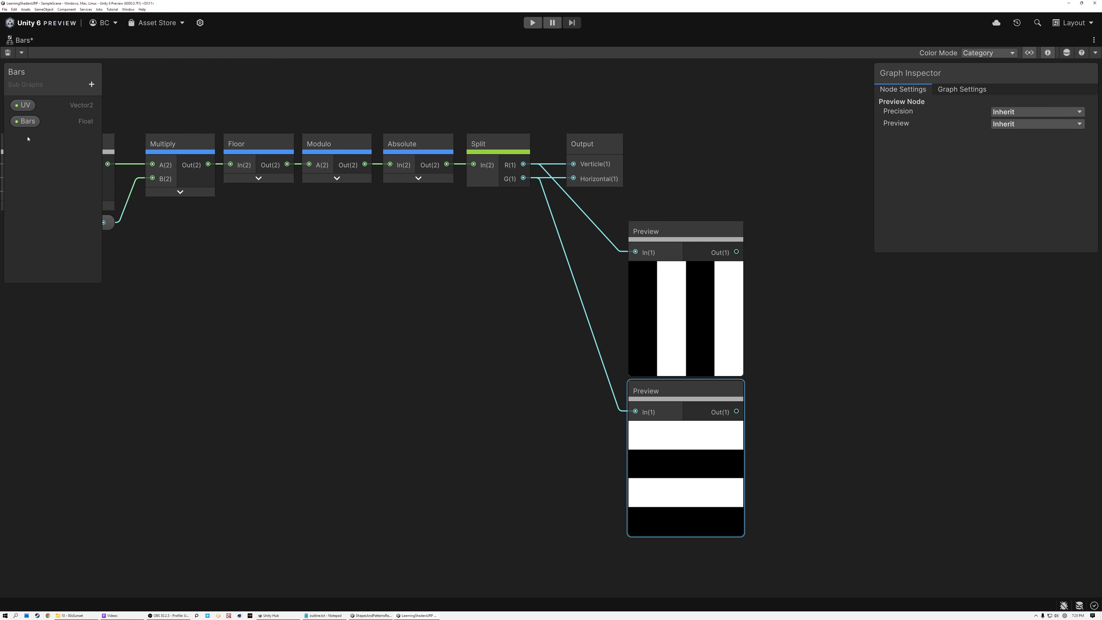
# Test the Bars property's default value at 8 and 12 against the previews and return it to 4
pyautogui.click(26, 121)
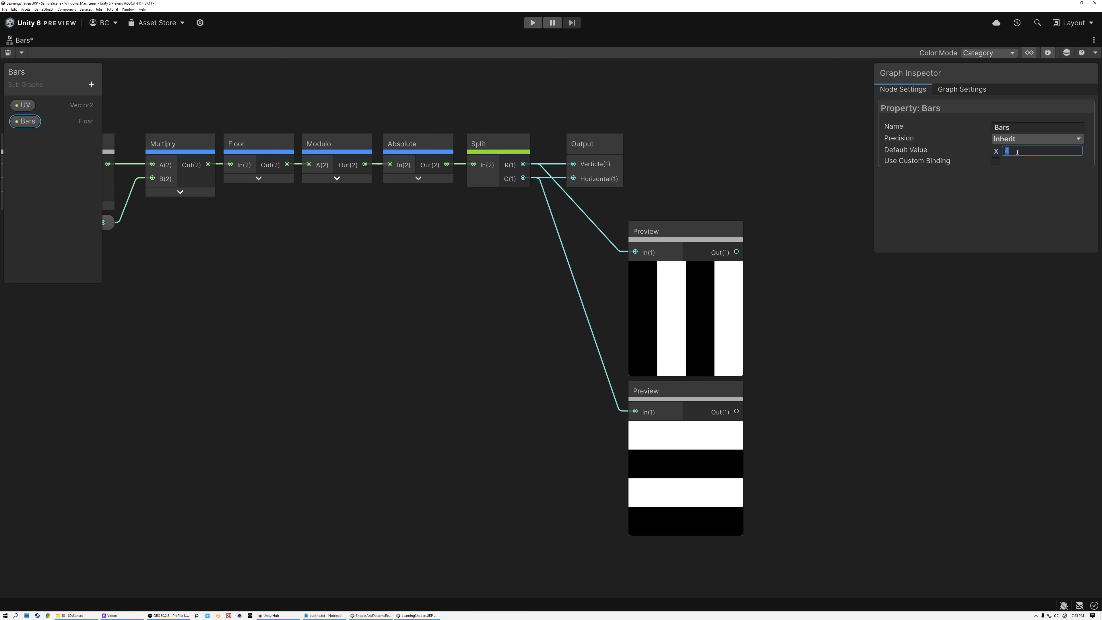
pyautogui.write('8')
pyautogui.press('BackSpace')
pyautogui.write('12')
pyautogui.press('BackSpace')
pyautogui.press('BackSpace')
pyautogui.write('4')
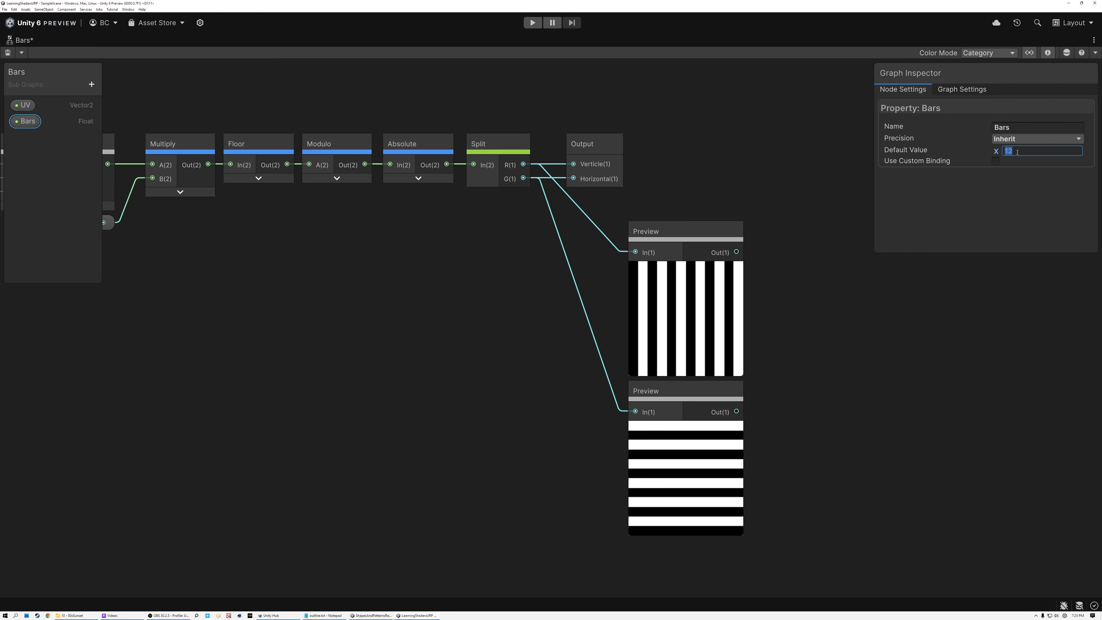
# Set the Bars sub graph's category path to Procedural/Patterns
pyautogui.scroll(-4, 429, 354)
pyautogui.moveTo(408, 355); pyautogui.dragTo(588, 358, button='middle')
pyautogui.scroll(2, 565, 384)
pyautogui.scroll(1, 588, 358)
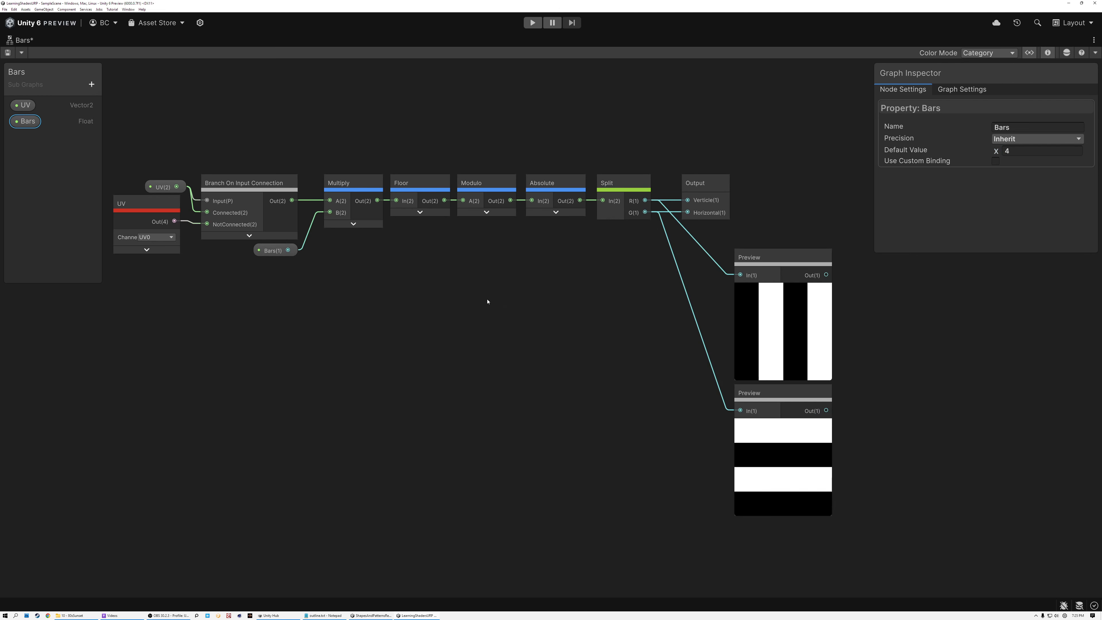
pyautogui.doubleClick(25, 87)
pyautogui.write('Procedur')
pyautogui.write('al/Pattermns')
pyautogui.press('Return')
# Set the Bars graph's preview mode to Preview2D, save the sub graph and restore the full editor layout
pyautogui.click(958, 92)
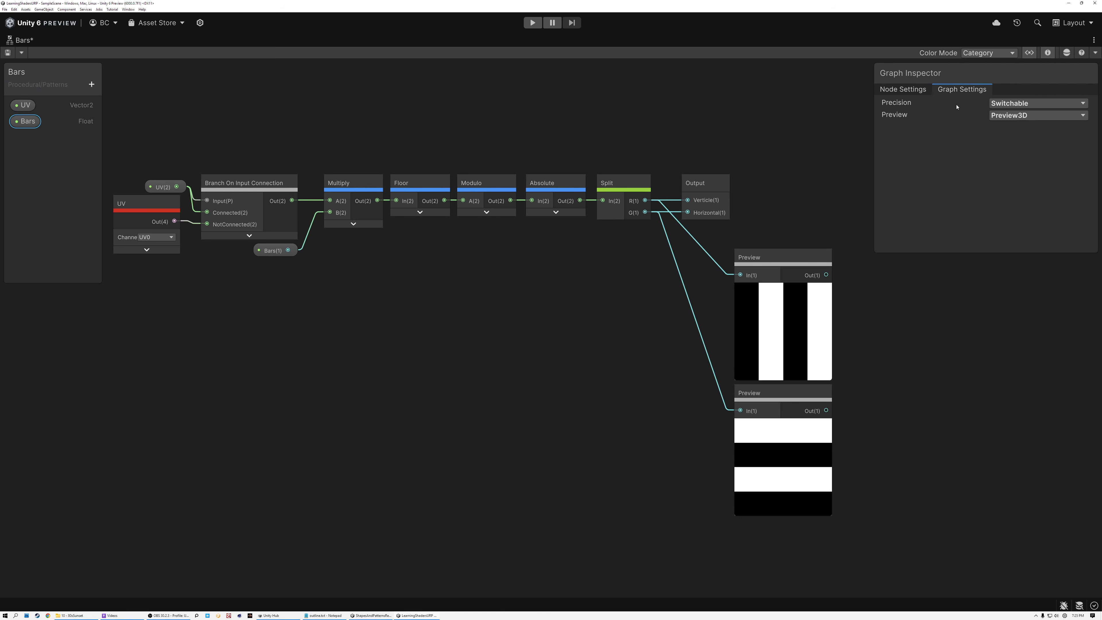
pyautogui.click(1001, 118)
pyautogui.click(1005, 133)
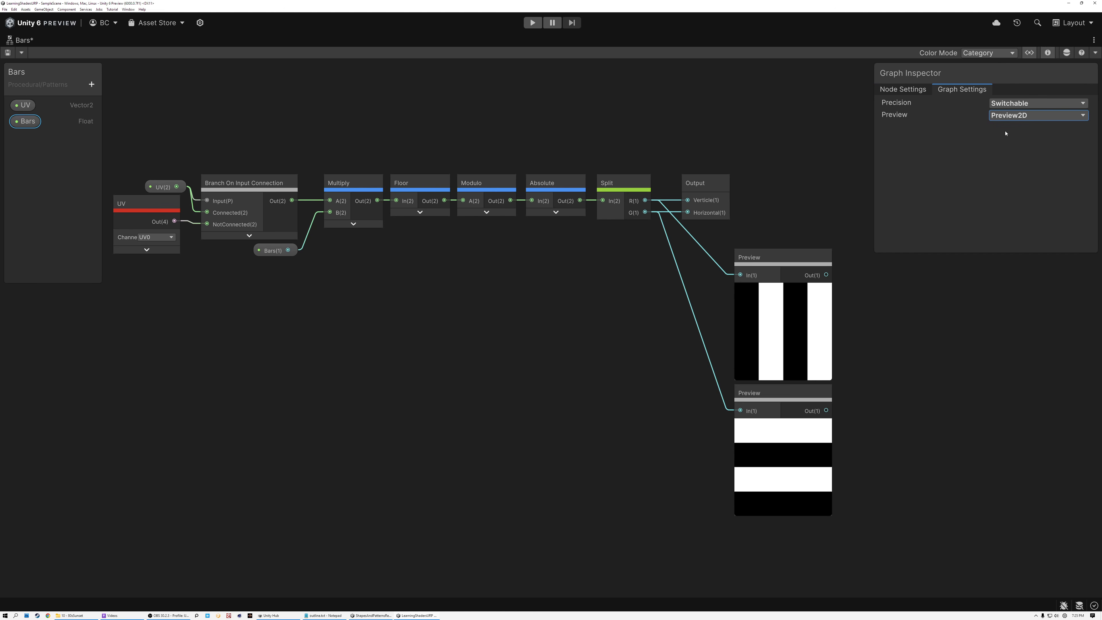
pyautogui.click(7, 53)
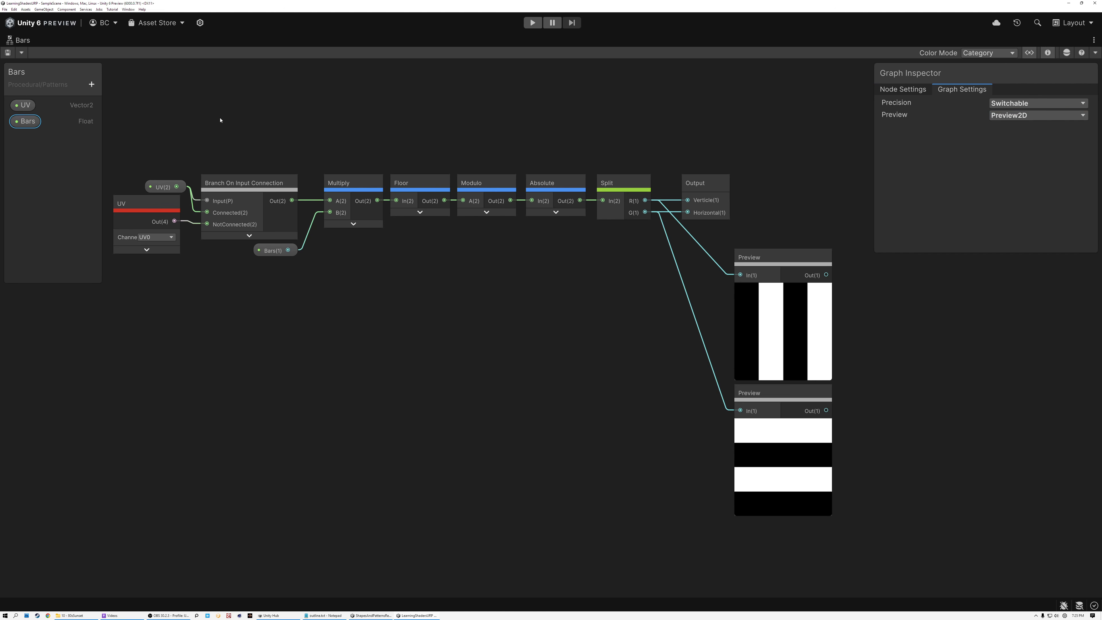
pyautogui.doubleClick(22, 40)
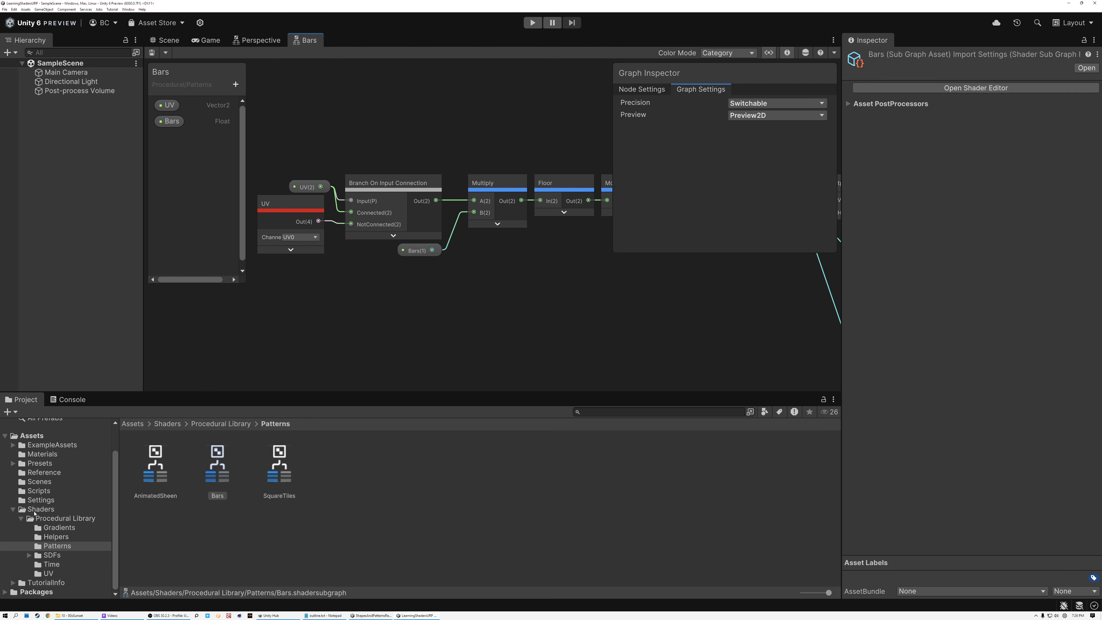
# Create a URP Canvas Shader Graph named 80sSunset in the Shaders folder
pyautogui.click(39, 510)
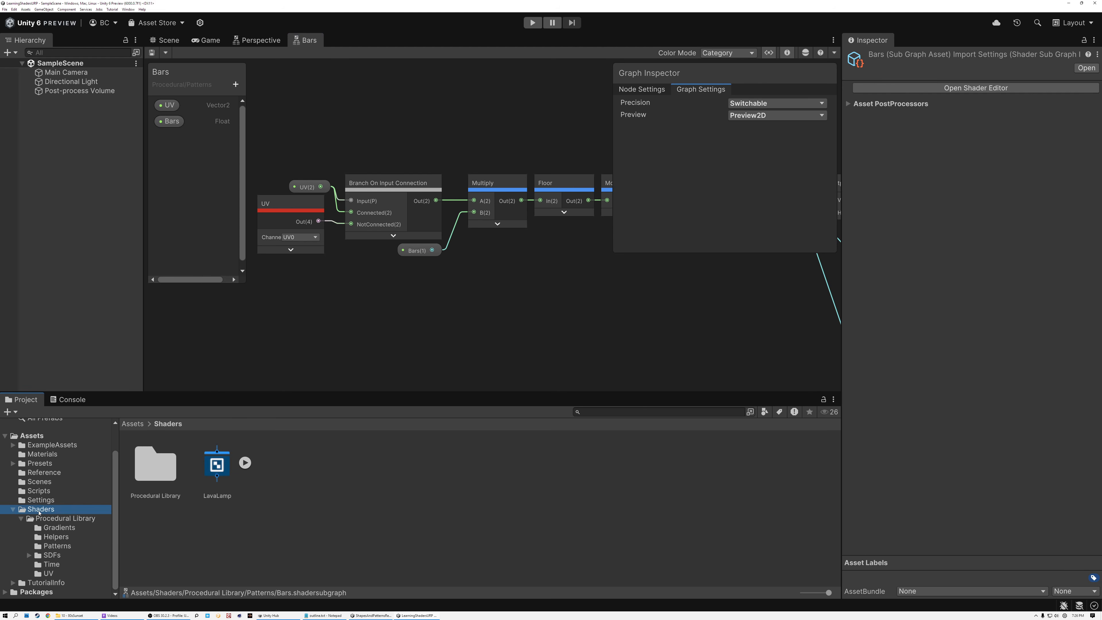
pyautogui.click(215, 466)
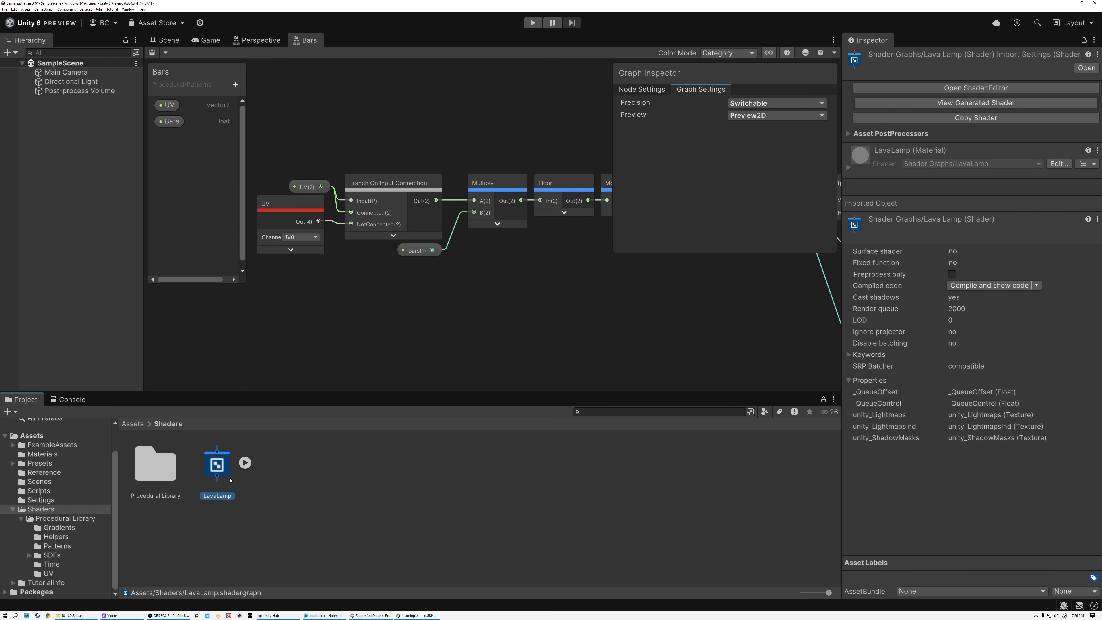
pyautogui.rightClick(282, 467)
pyautogui.moveTo(316, 297)
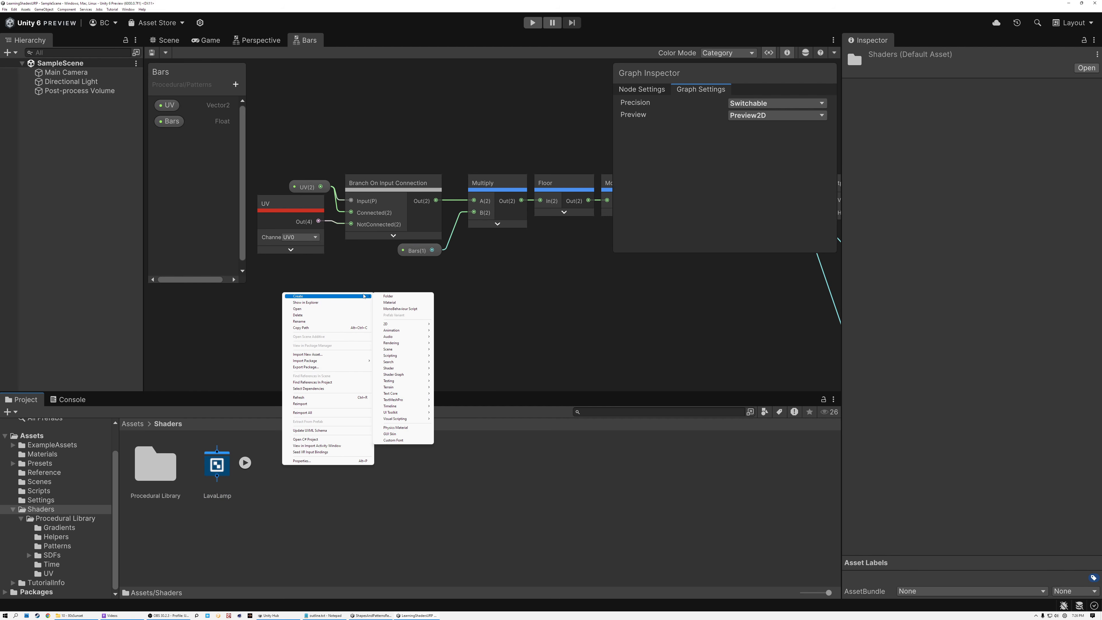
pyautogui.moveTo(405, 375)
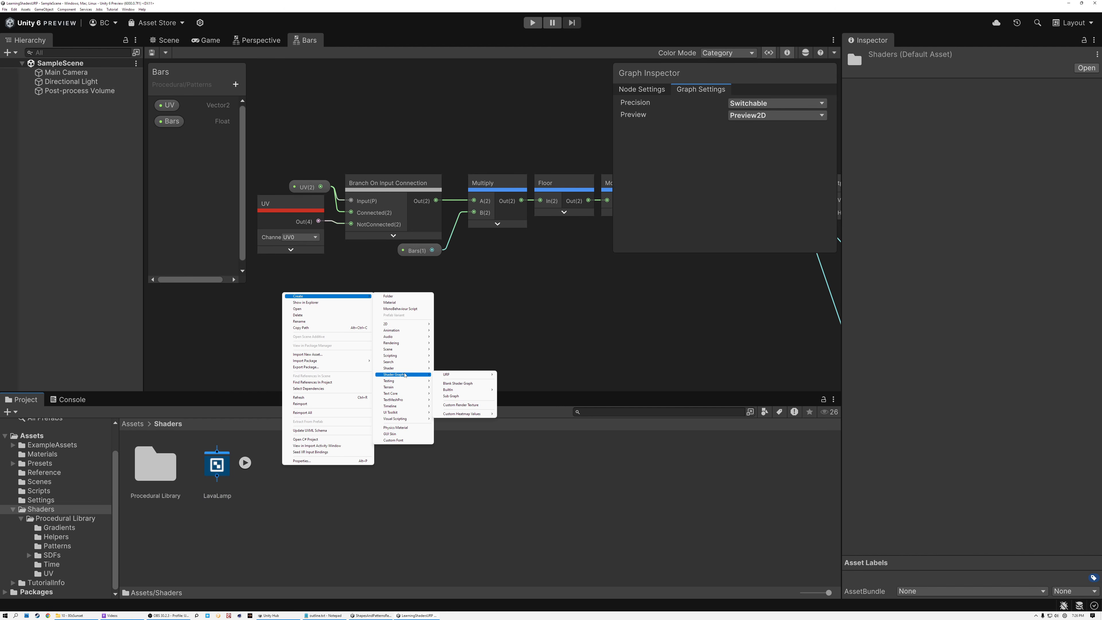
pyautogui.moveTo(453, 374)
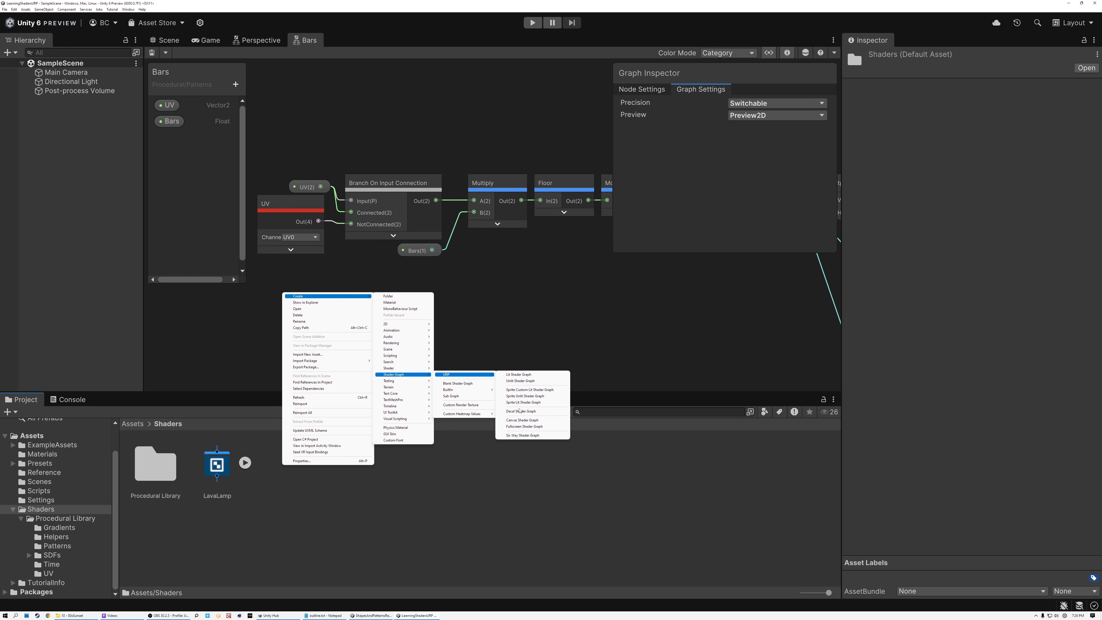
pyautogui.click(521, 420)
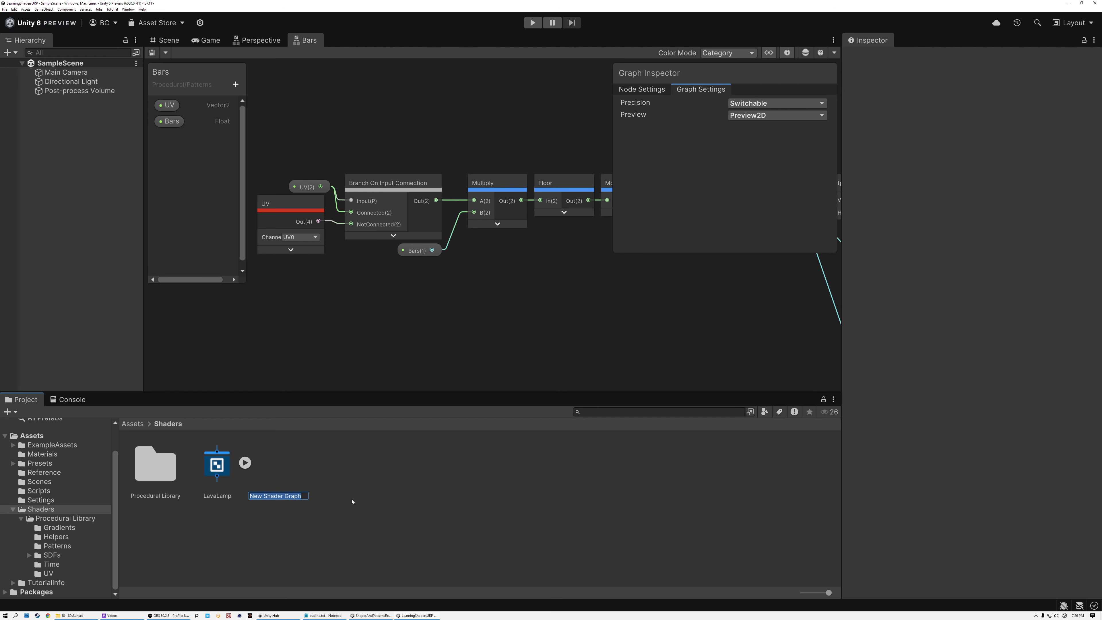
pyautogui.write('80sSunset')
pyautogui.press('Return')
# Open the 80sSunset shader graph and maximize its window
pyautogui.doubleClick(212, 465)
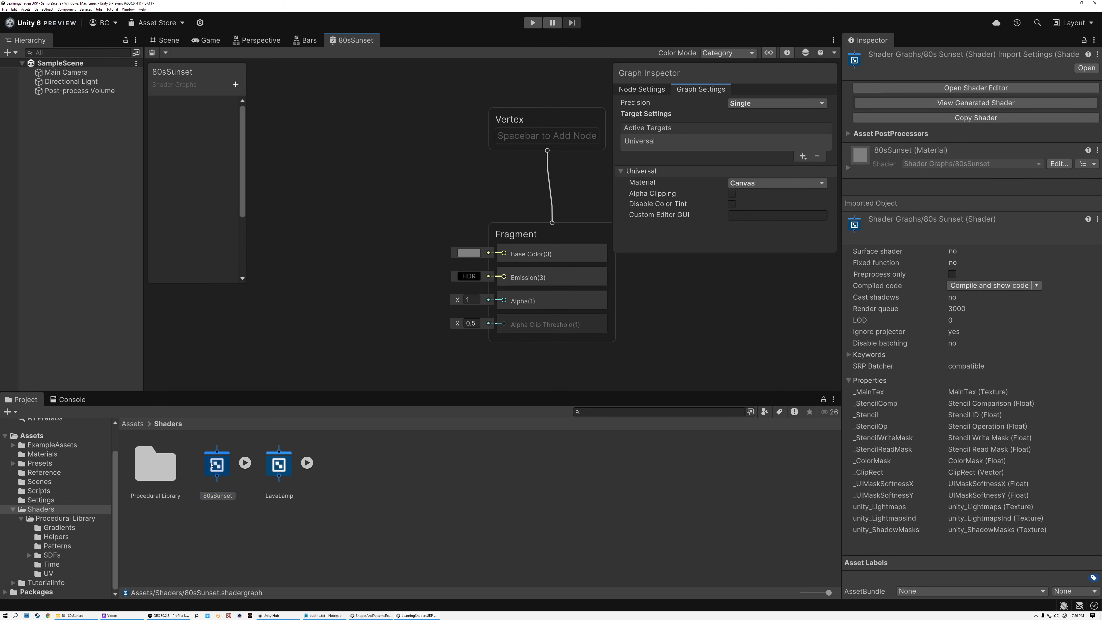
pyautogui.doubleClick(352, 39)
pyautogui.moveTo(276, 253); pyautogui.dragTo(624, 378, button='middle')
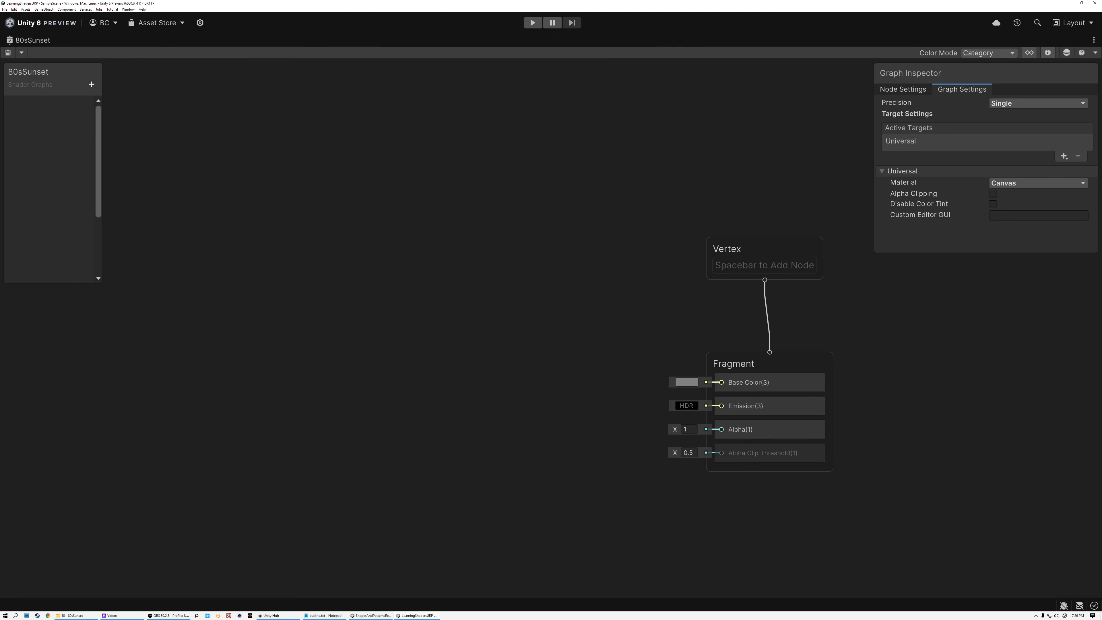
# Add a Perspective node to the 80sSunset graph, well before the Fragment block
pyautogui.press('space')
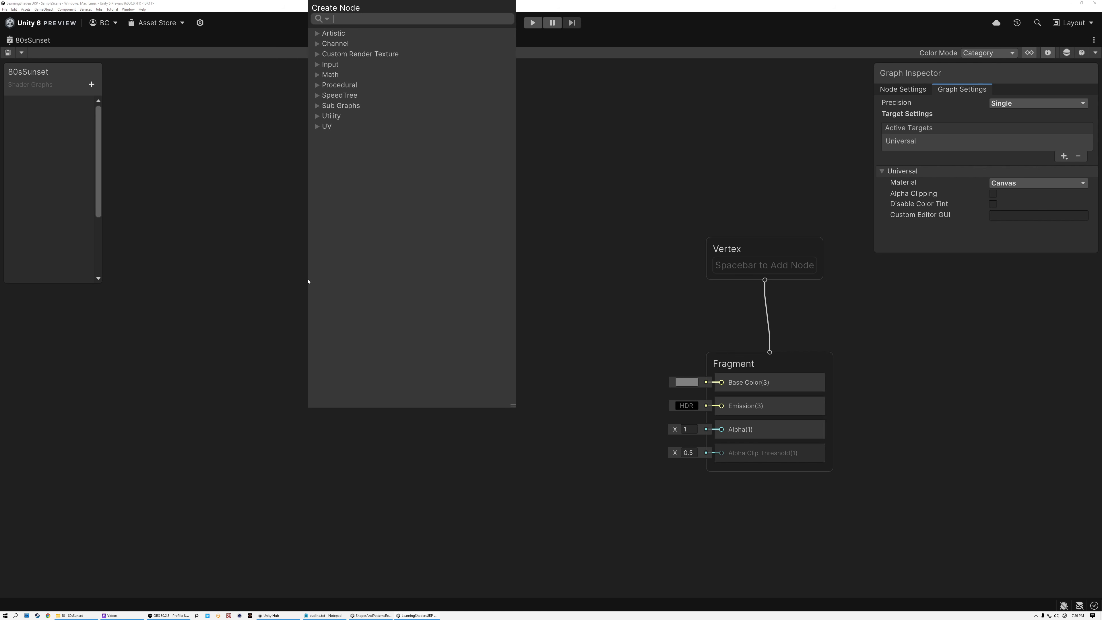
pyautogui.write('per')
pyautogui.click(355, 106)
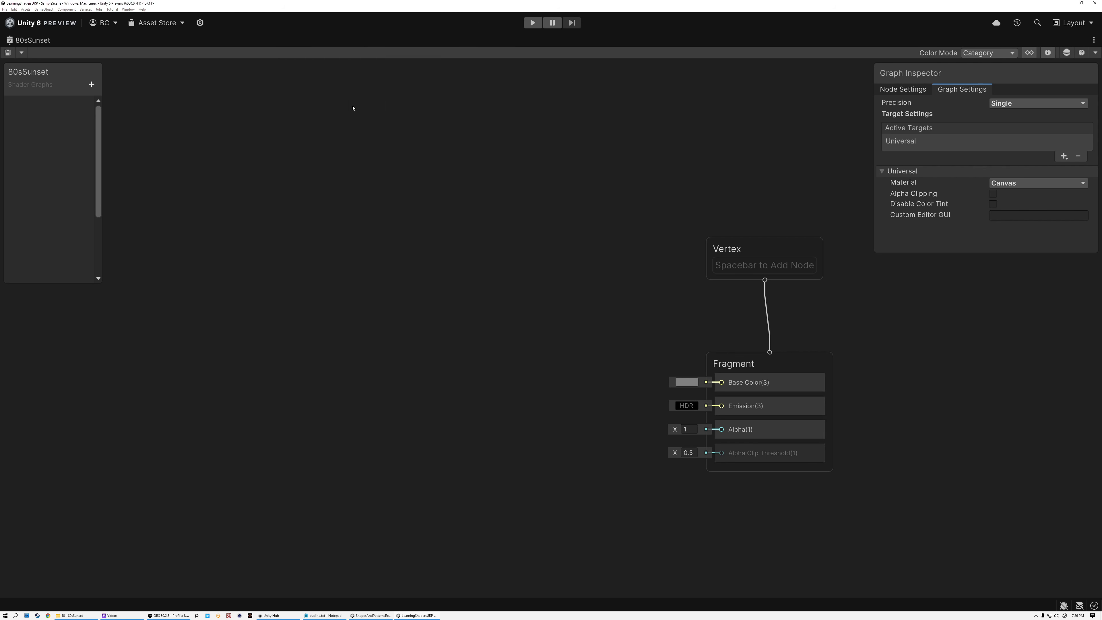
pyautogui.moveTo(437, 393); pyautogui.dragTo(533, 390, button='middle')
pyautogui.moveTo(454, 356); pyautogui.dragTo(248, 301)
pyautogui.moveTo(327, 320); pyautogui.dragTo(437, 318, button='middle')
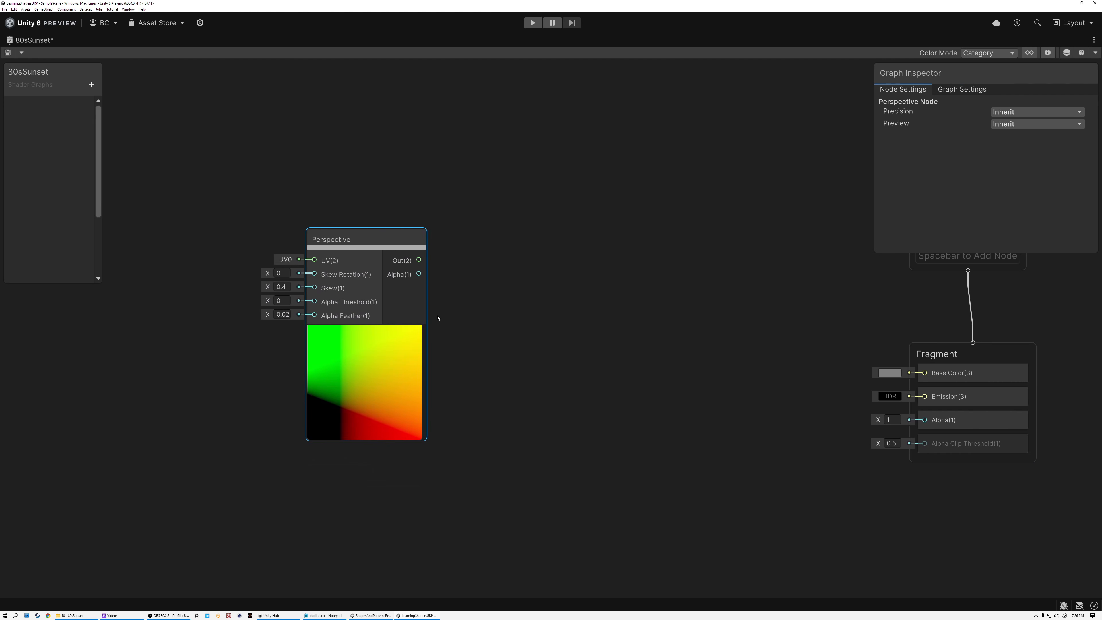
# Add a Move node after Perspective and feed its UV input from Perspective's Out
pyautogui.press('space')
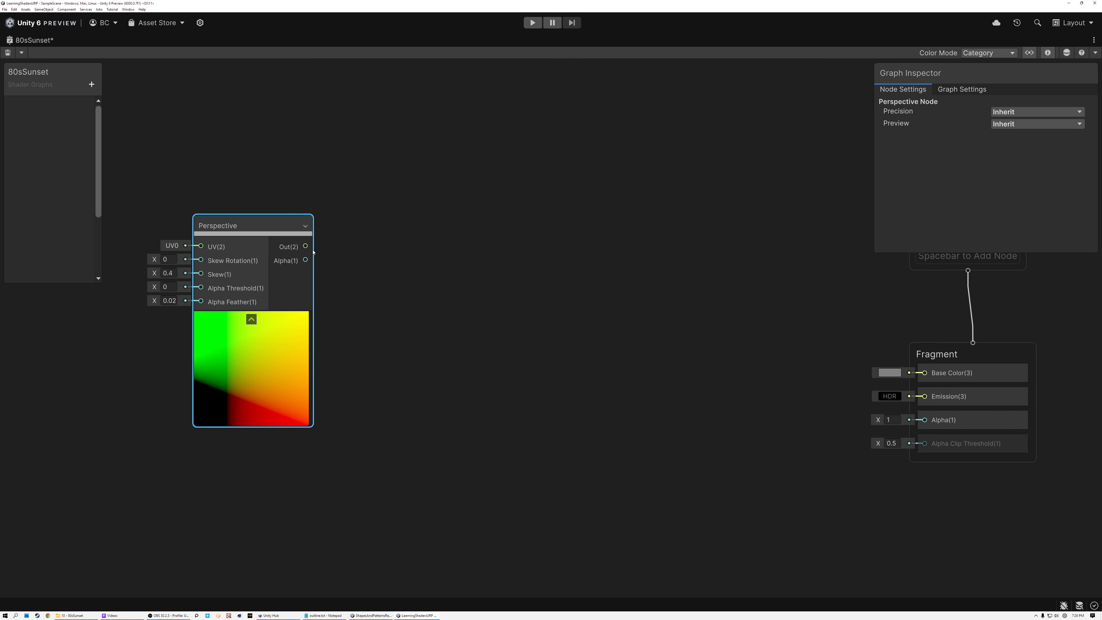
pyautogui.moveTo(313, 252); pyautogui.dragTo(437, 308)
pyautogui.write('move')
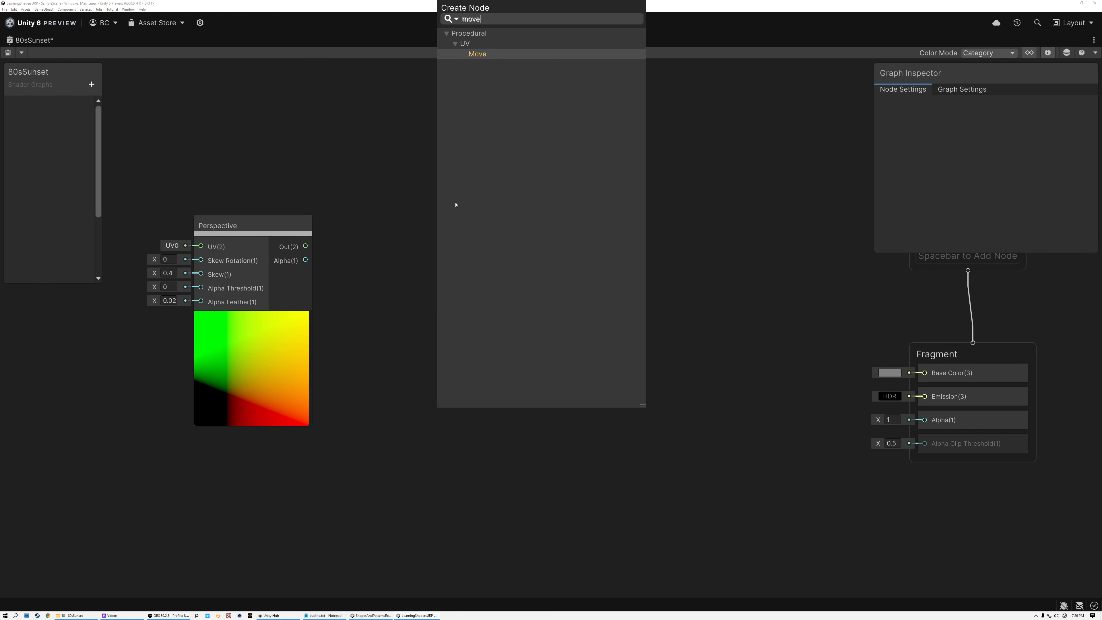
pyautogui.click(476, 56)
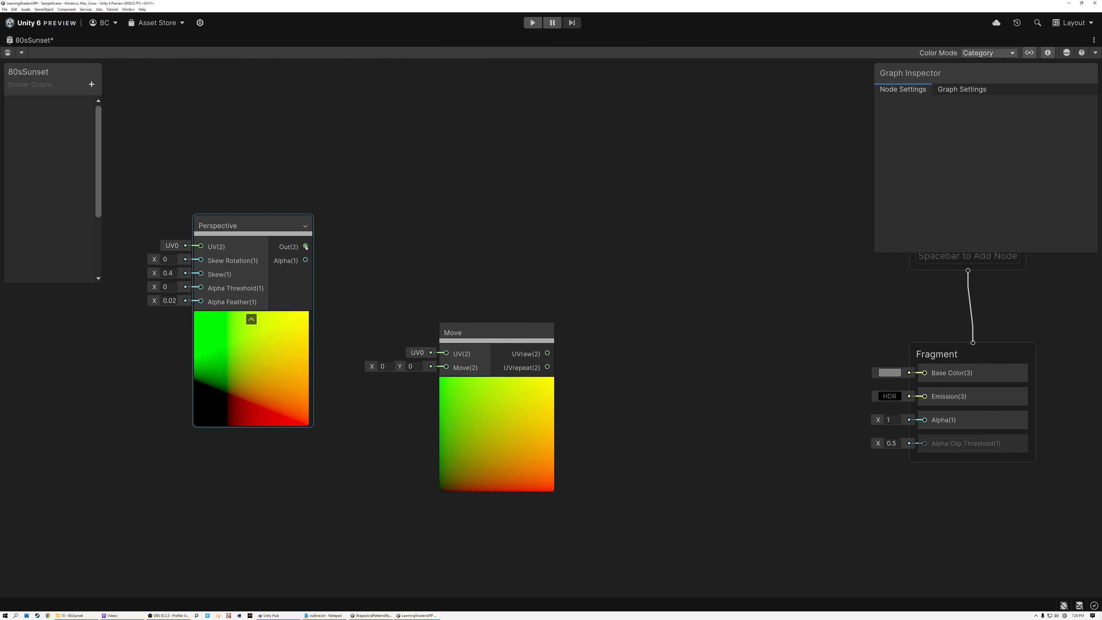
pyautogui.moveTo(305, 246); pyautogui.dragTo(509, 322)
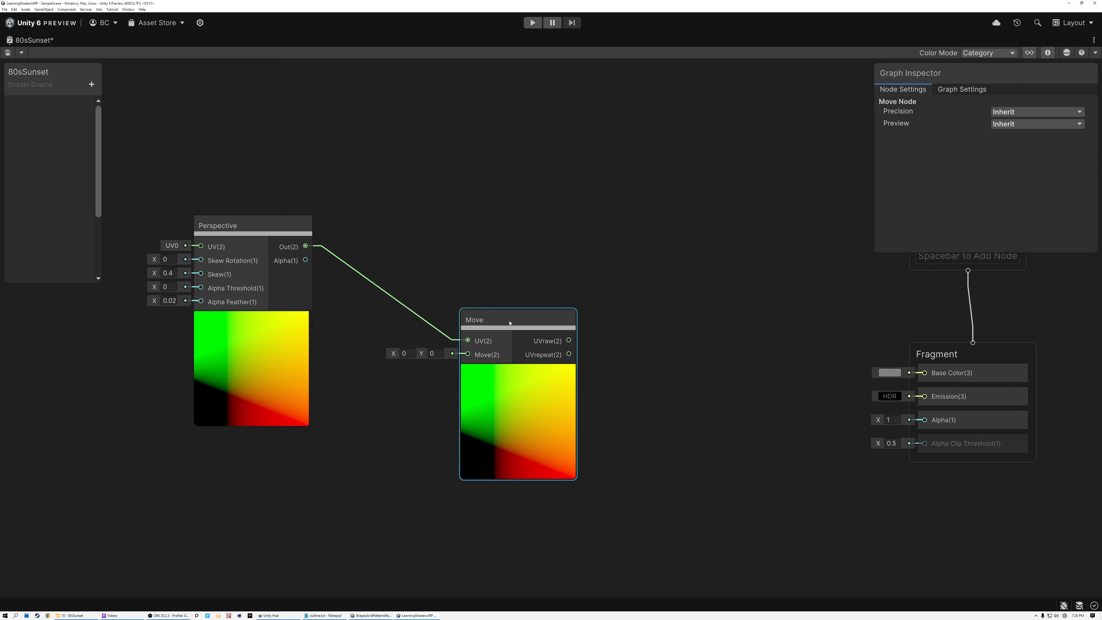
# Set the Perspective node's Skew to 0.9 and Skew Rotation to -90
pyautogui.scroll(5, 243, 256)
pyautogui.moveTo(260, 275); pyautogui.dragTo(514, 270, button='middle')
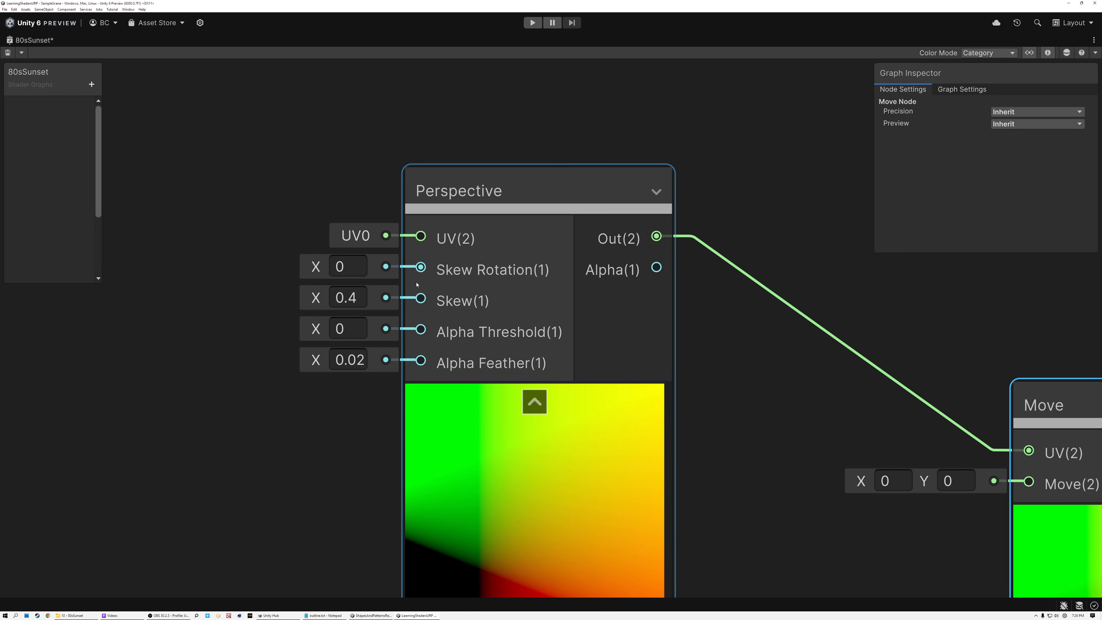
pyautogui.moveTo(349, 297); pyautogui.dragTo(371, 301)
pyautogui.write('9')
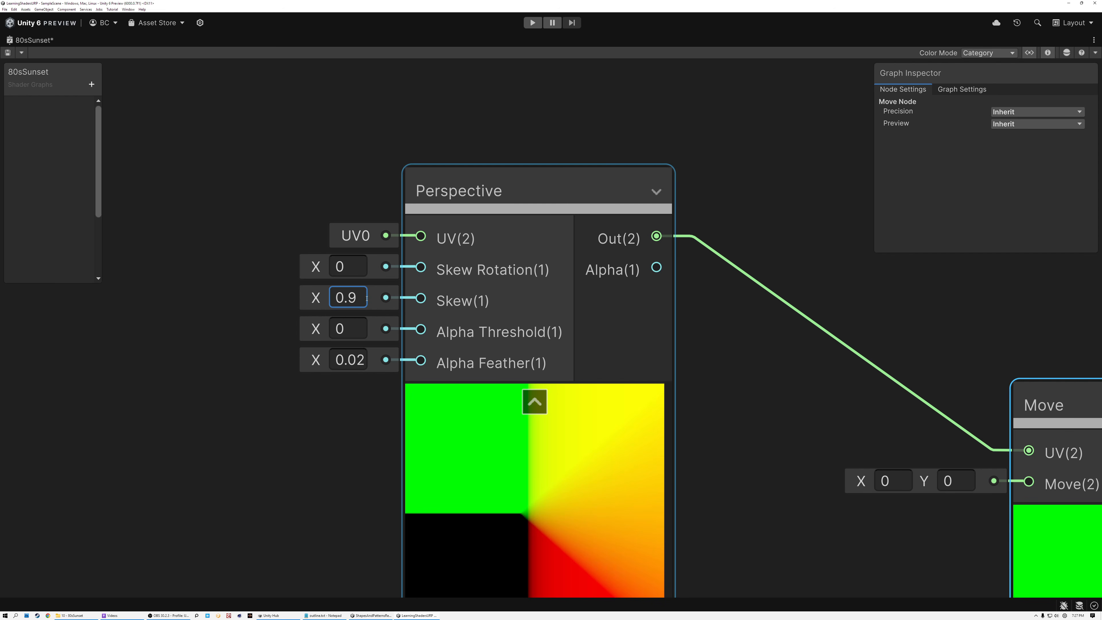
pyautogui.click(350, 262)
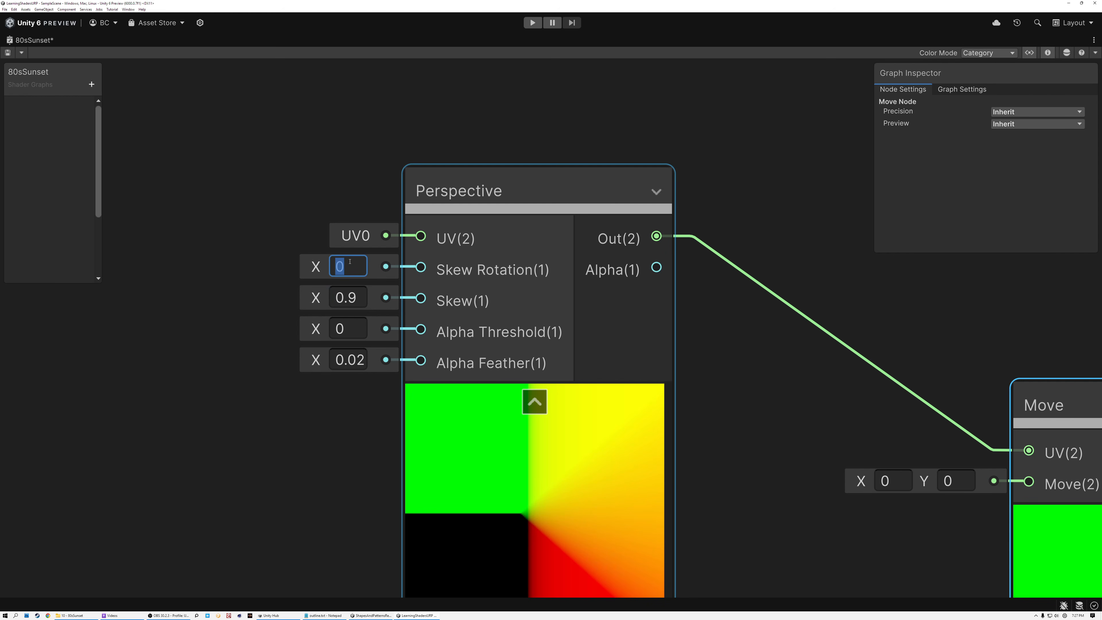
pyautogui.write('-90')
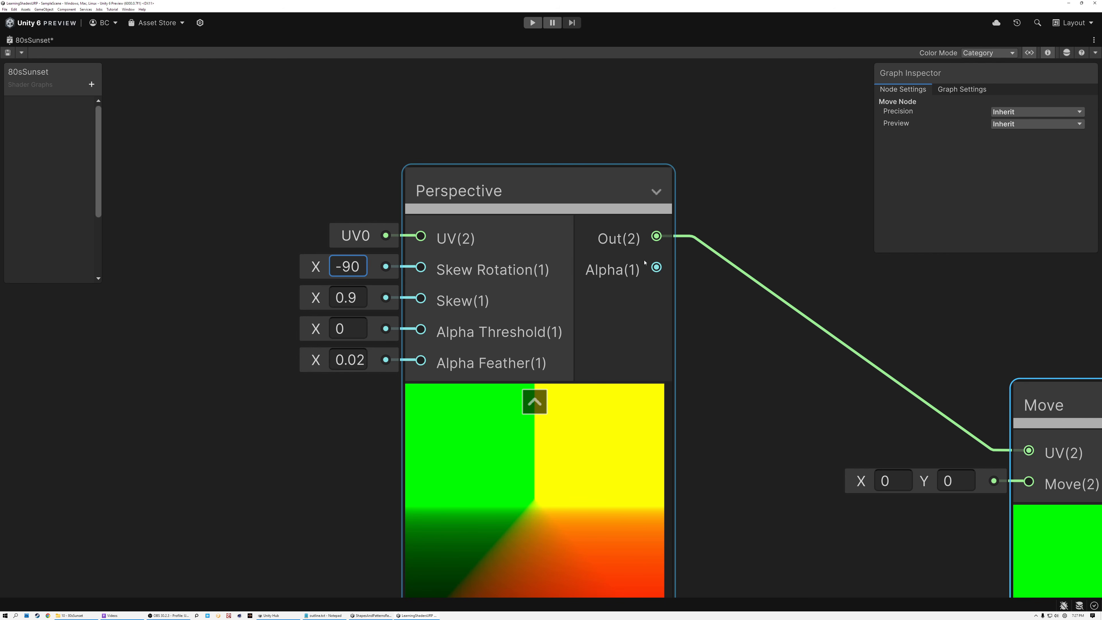
# Add a LinearTime node below Perspective and collapse its preview
pyautogui.scroll(-4, 646, 265)
pyautogui.moveTo(665, 293); pyautogui.dragTo(406, 248, button='middle')
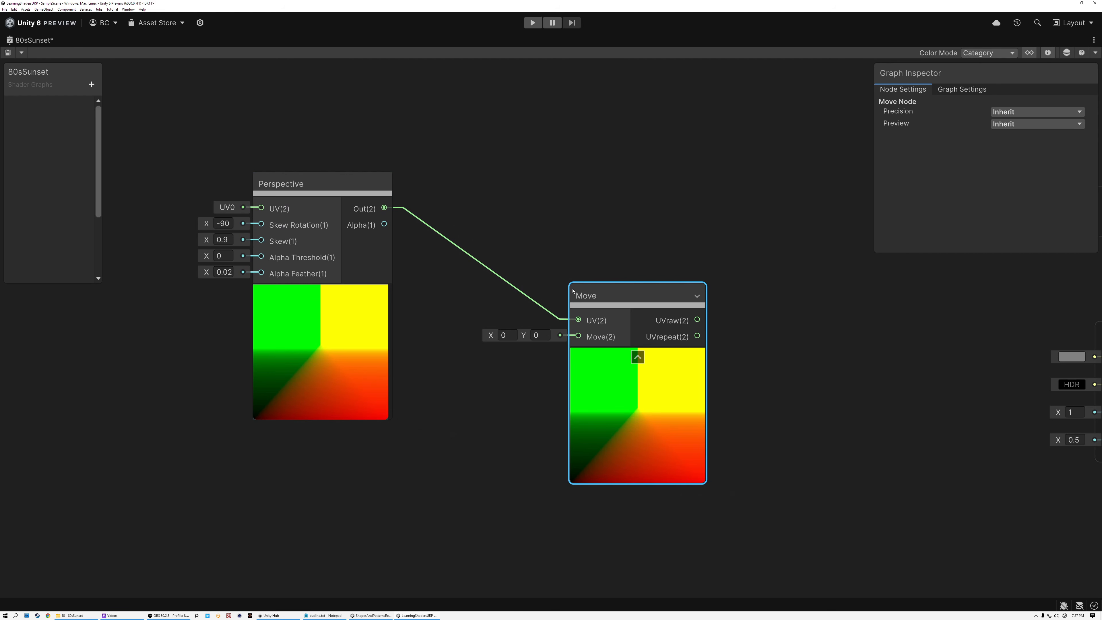
pyautogui.click(306, 437)
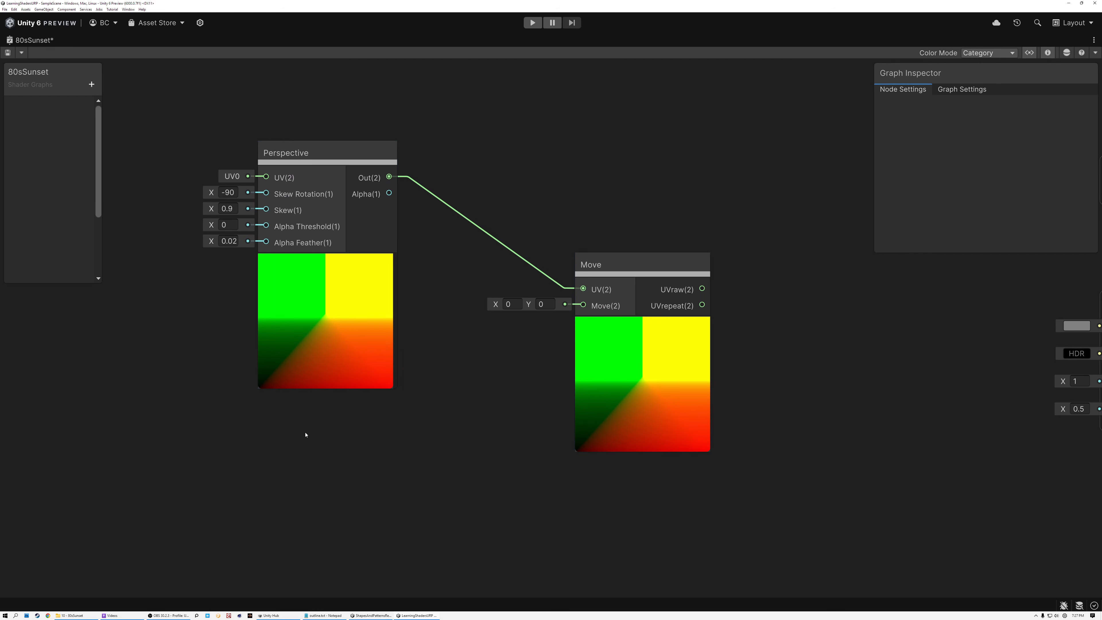
pyautogui.press('space')
pyautogui.write('line')
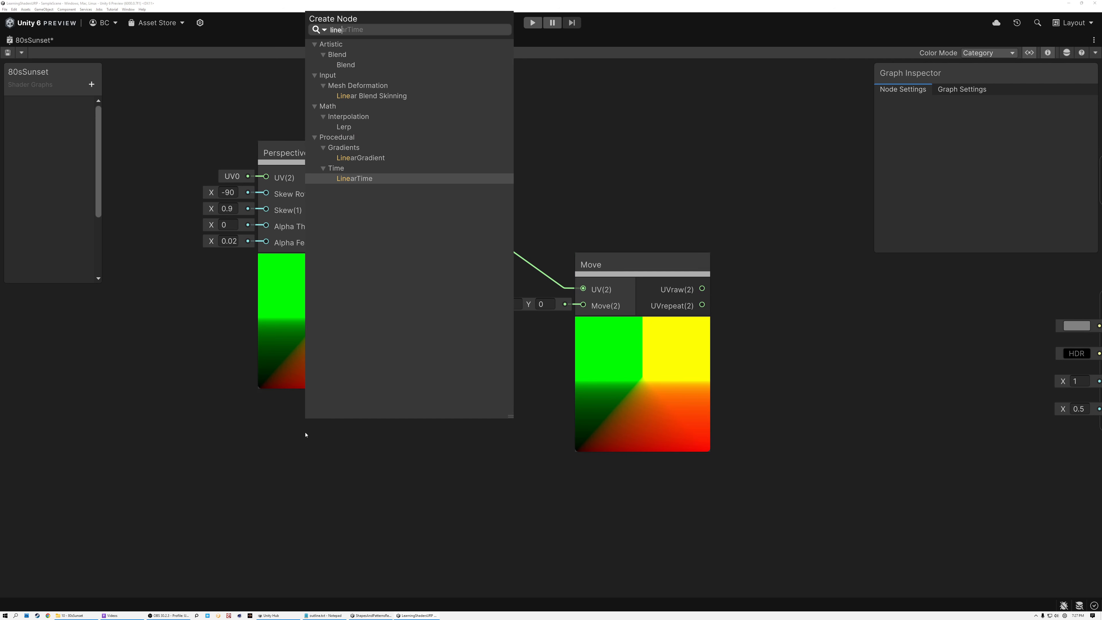
pyautogui.doubleClick(352, 180)
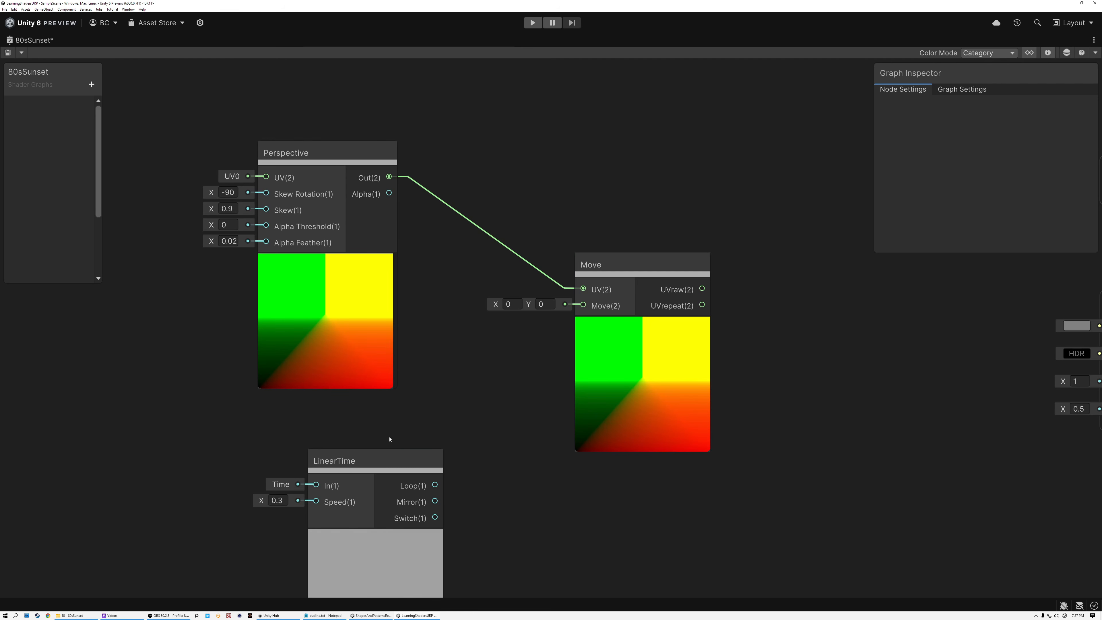
pyautogui.moveTo(389, 440); pyautogui.dragTo(422, 338, button='middle')
pyautogui.click(408, 436)
pyautogui.moveTo(390, 364); pyautogui.dragTo(321, 358)
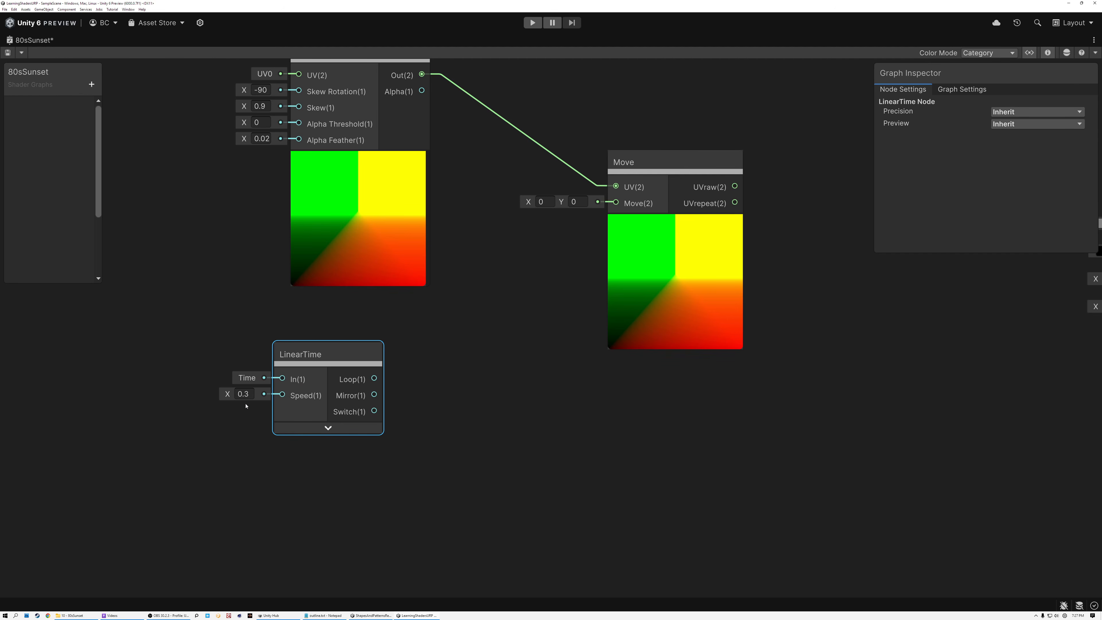
# Set the LinearTime node's Speed to 0.1
pyautogui.scroll(5, 243, 403)
pyautogui.doubleClick(248, 385)
pyautogui.write('1')
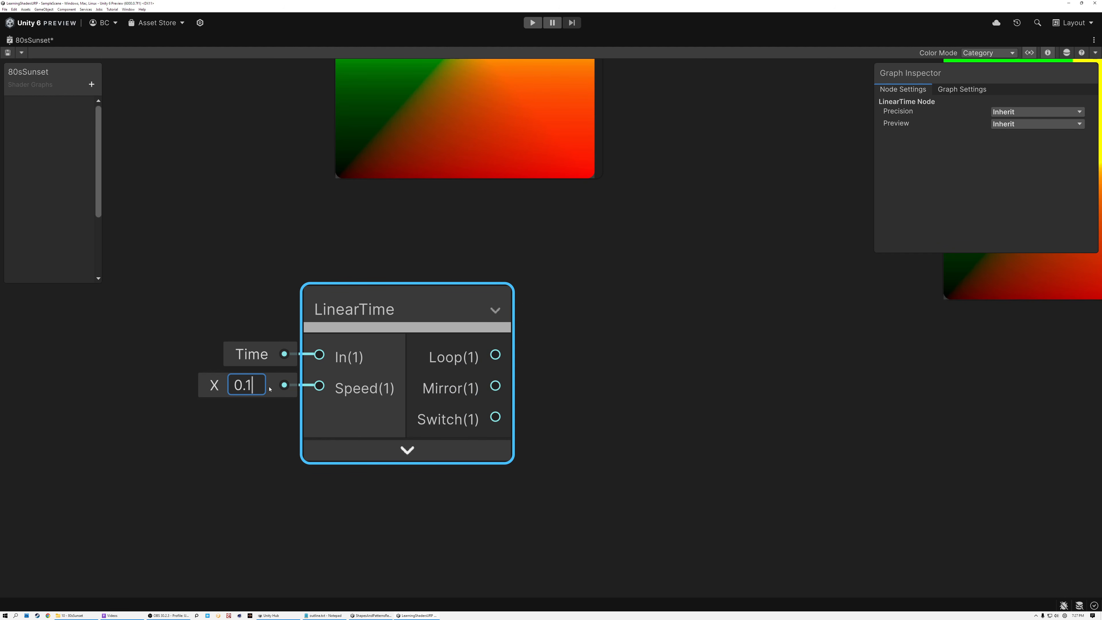
# Add a Vector 2 node beside LinearTime and feed its Y input from LinearTime's Loop output
pyautogui.scroll(-3, 290, 389)
pyautogui.moveTo(423, 370); pyautogui.dragTo(387, 432, button='middle')
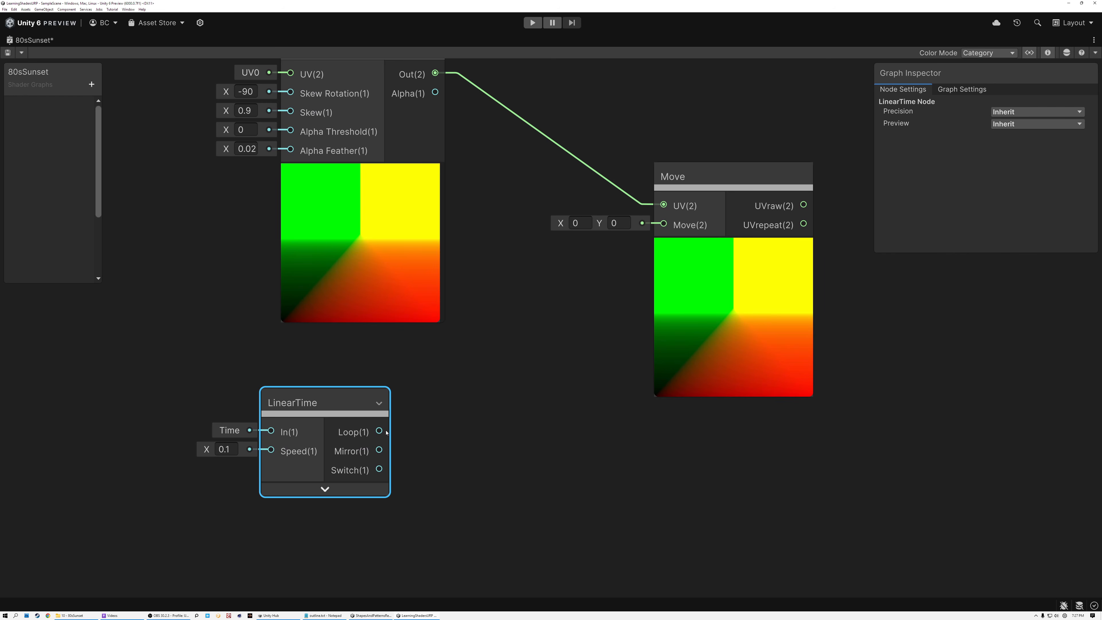
pyautogui.click(443, 408)
pyautogui.press('space')
pyautogui.write('vec')
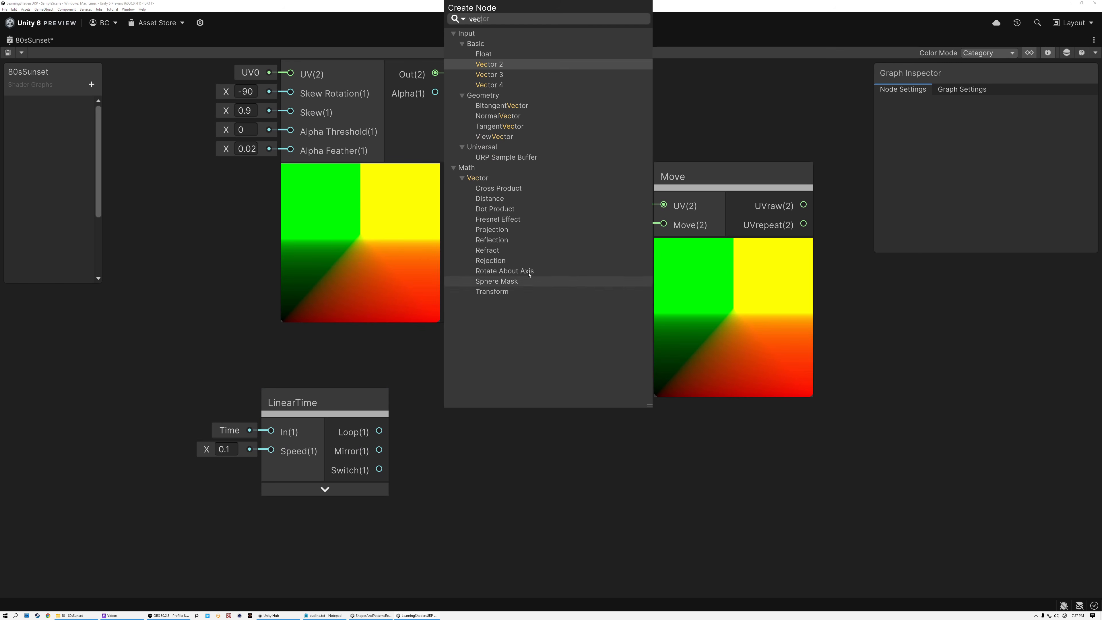
pyautogui.click(489, 64)
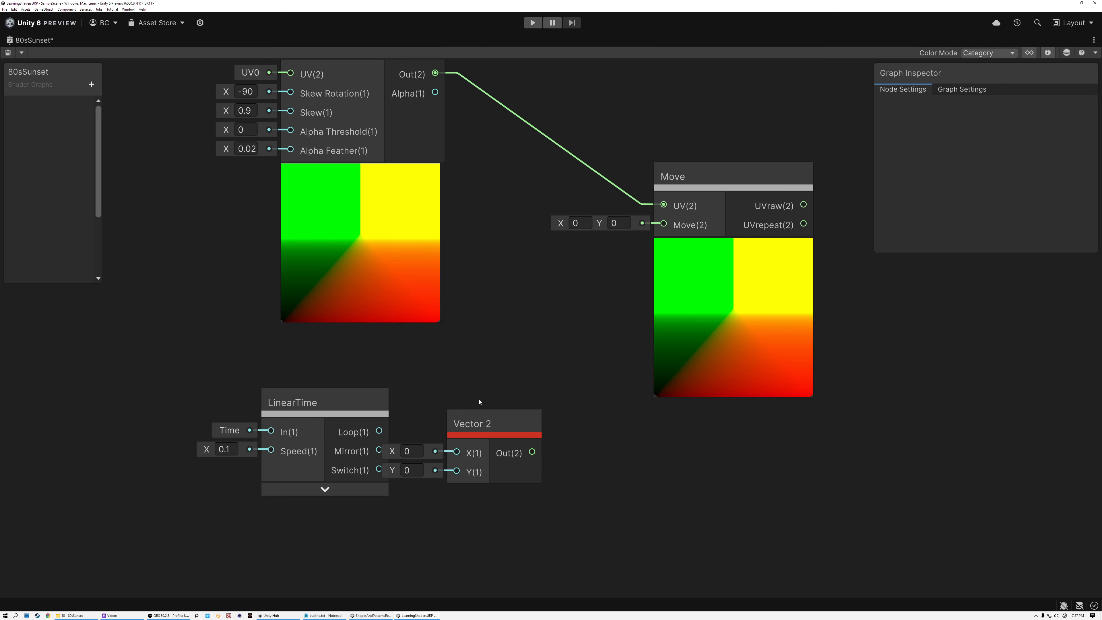
pyautogui.moveTo(482, 420); pyautogui.dragTo(509, 359)
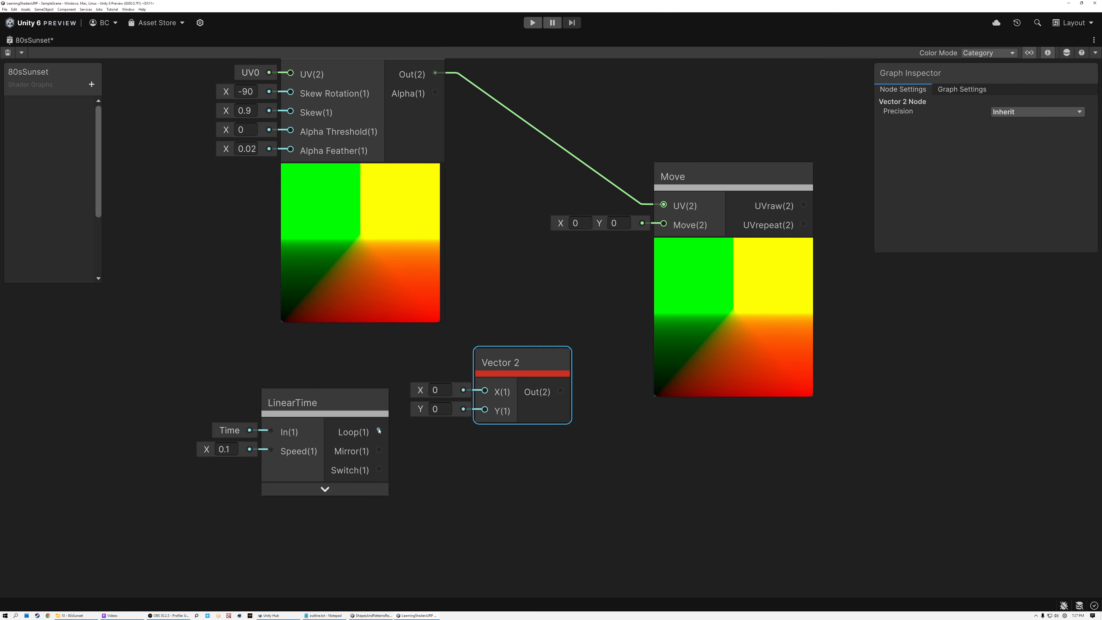
pyautogui.moveTo(379, 430); pyautogui.dragTo(479, 368)
pyautogui.moveTo(359, 407); pyautogui.dragTo(398, 418)
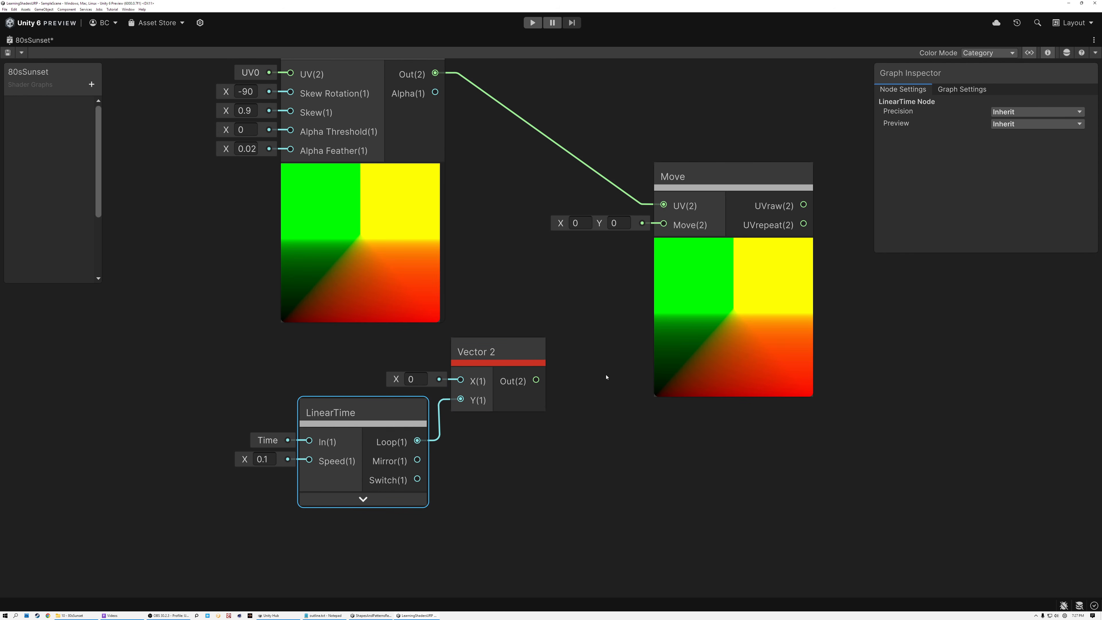
# Feed the Move node's Move input from the Vector 2 output and arrange the nodes compactly beside Perspective
pyautogui.moveTo(607, 377); pyautogui.dragTo(541, 425, button='middle')
pyautogui.moveTo(471, 428); pyautogui.dragTo(597, 273)
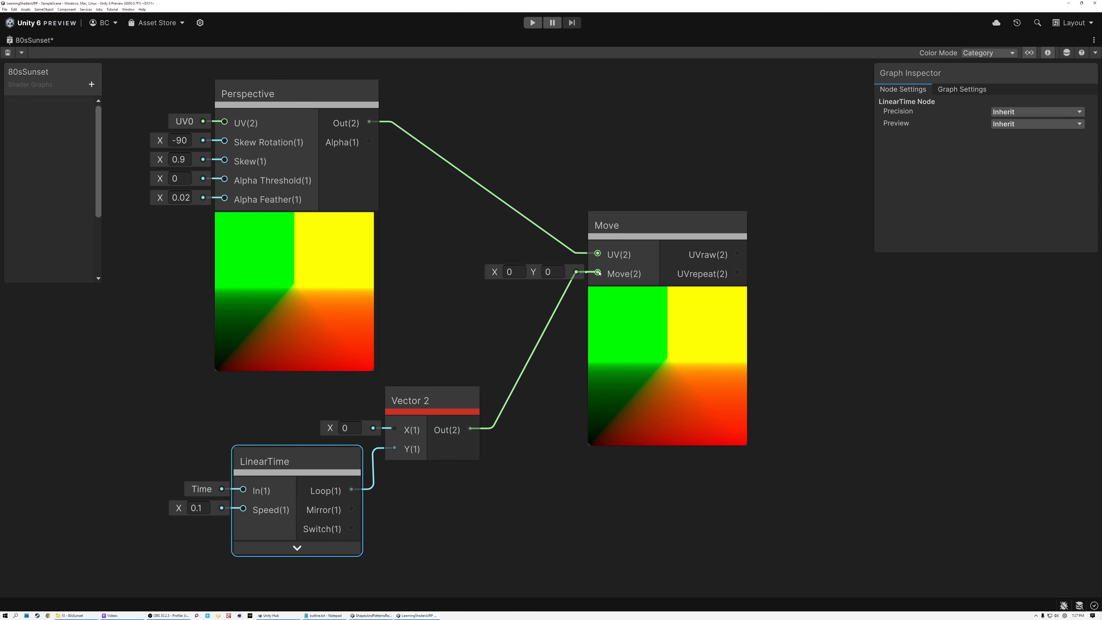
pyautogui.moveTo(272, 394); pyautogui.dragTo(332, 419)
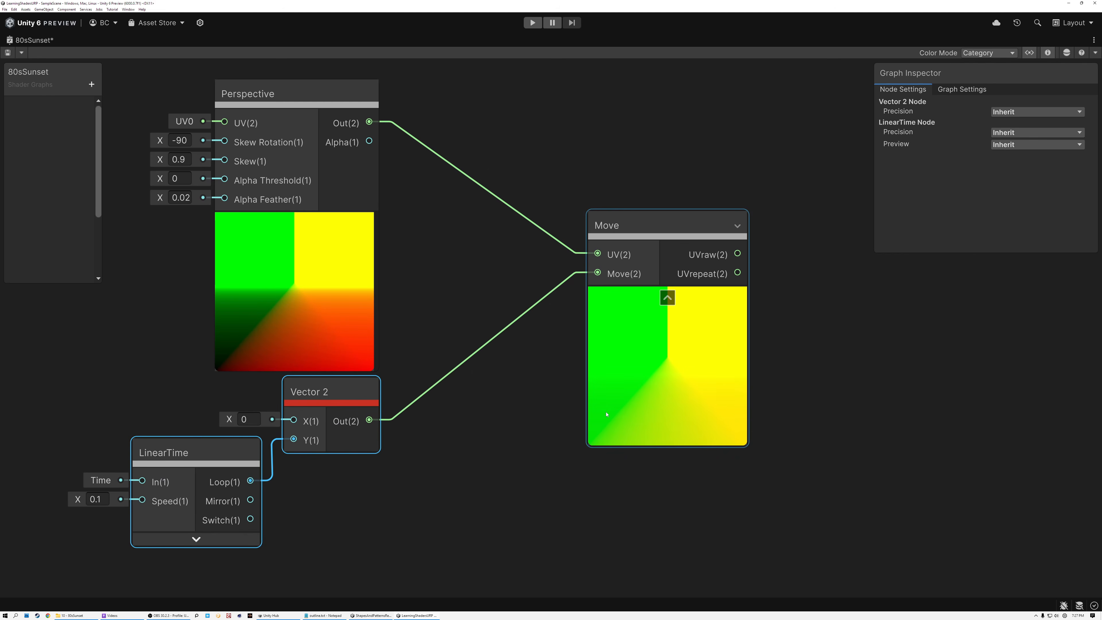
pyautogui.scroll(3, 662, 389)
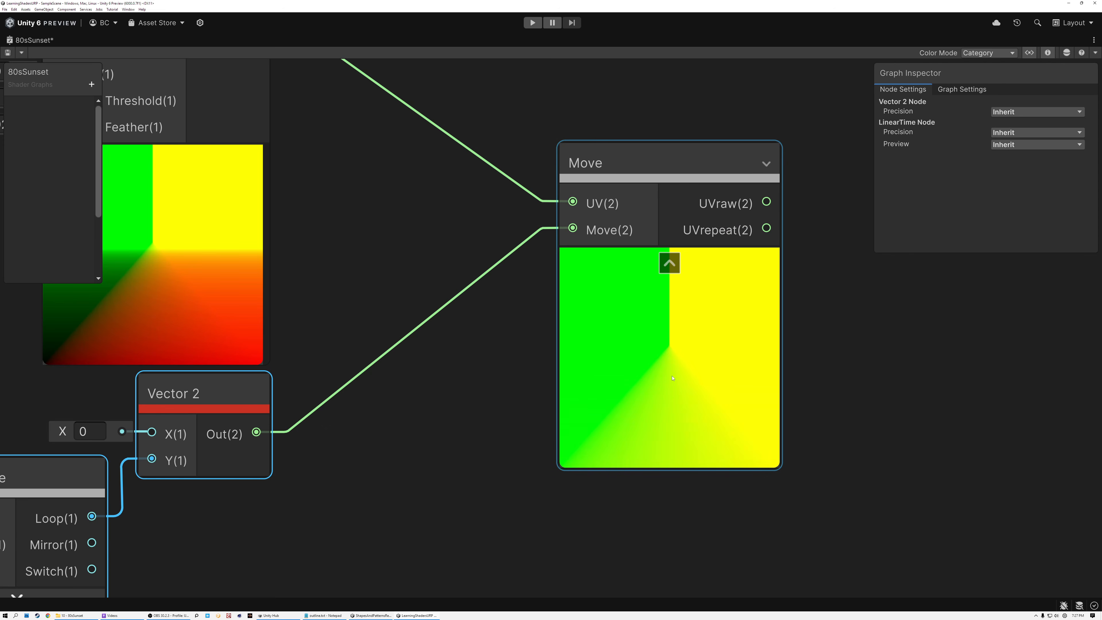
pyautogui.scroll(-3, 677, 381)
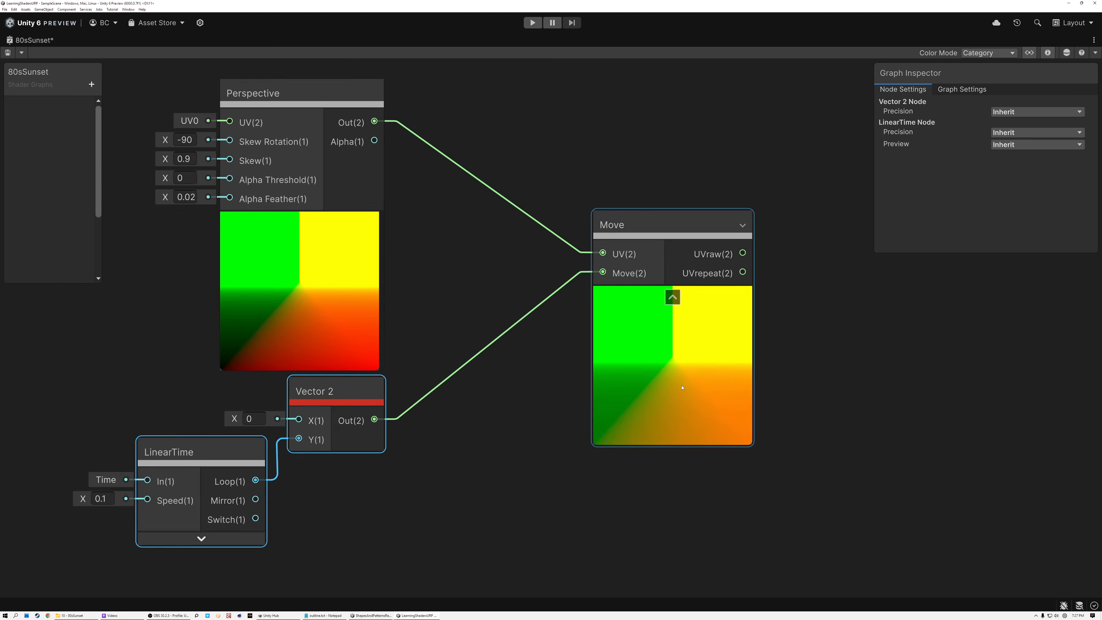
pyautogui.scroll(-1, 682, 387)
pyautogui.moveTo(705, 400); pyautogui.dragTo(554, 398)
# Add a SquareTiles node beyond the Move node
pyautogui.moveTo(603, 323); pyautogui.dragTo(499, 339, button='middle')
pyautogui.click(529, 329)
pyautogui.press('space')
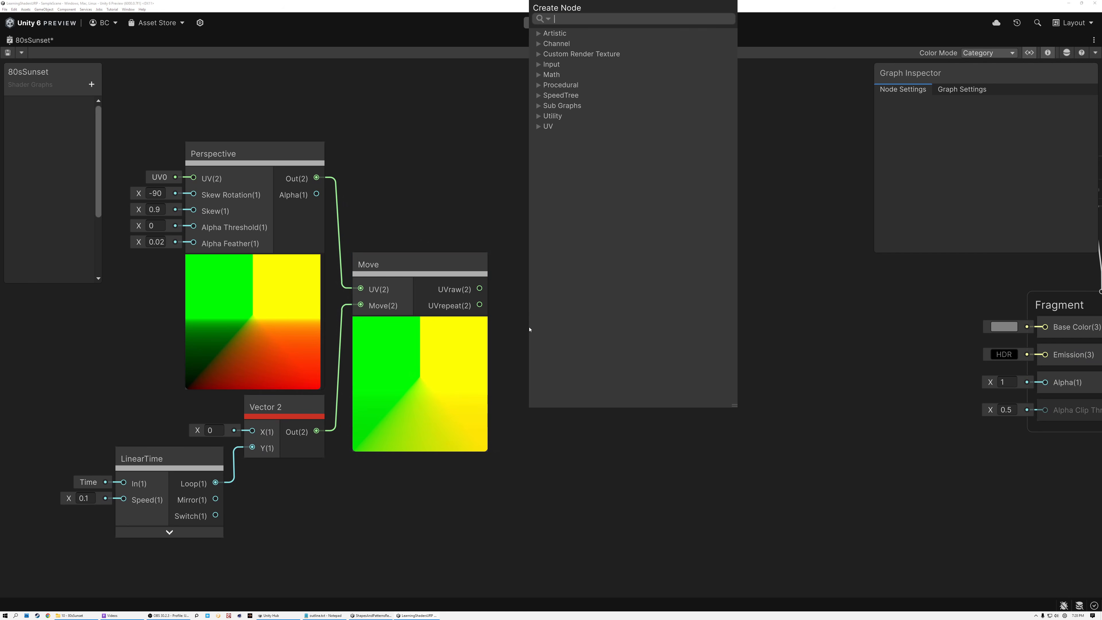
pyautogui.write('squ')
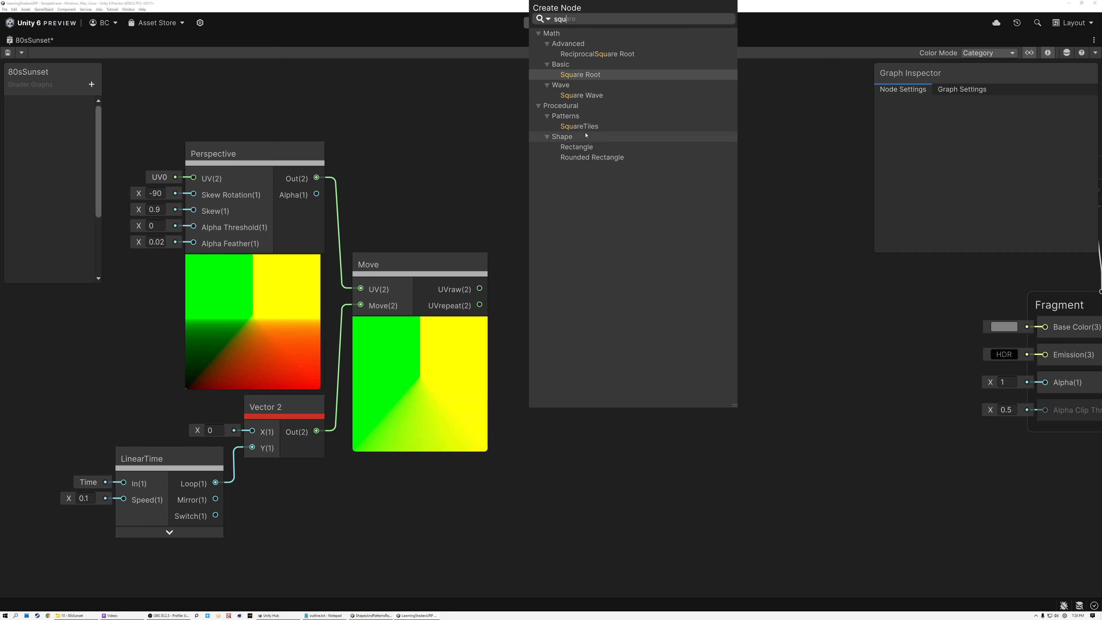
pyautogui.click(592, 130)
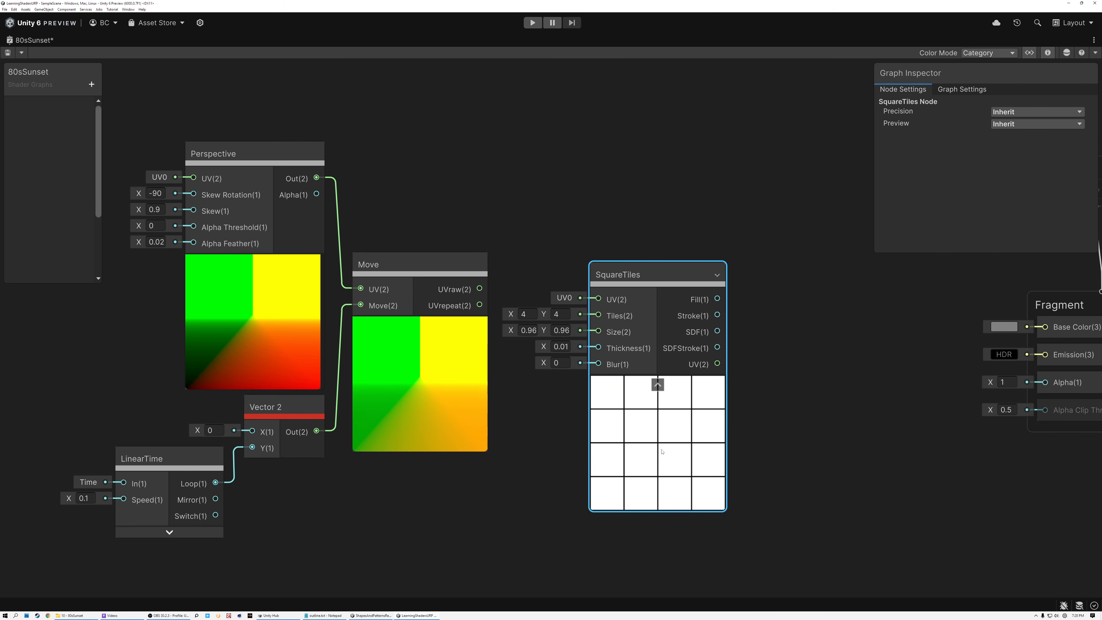
# Feed the SquareTiles UV input from Move's UVraw output and align the two nodes
pyautogui.scroll(2, 662, 451)
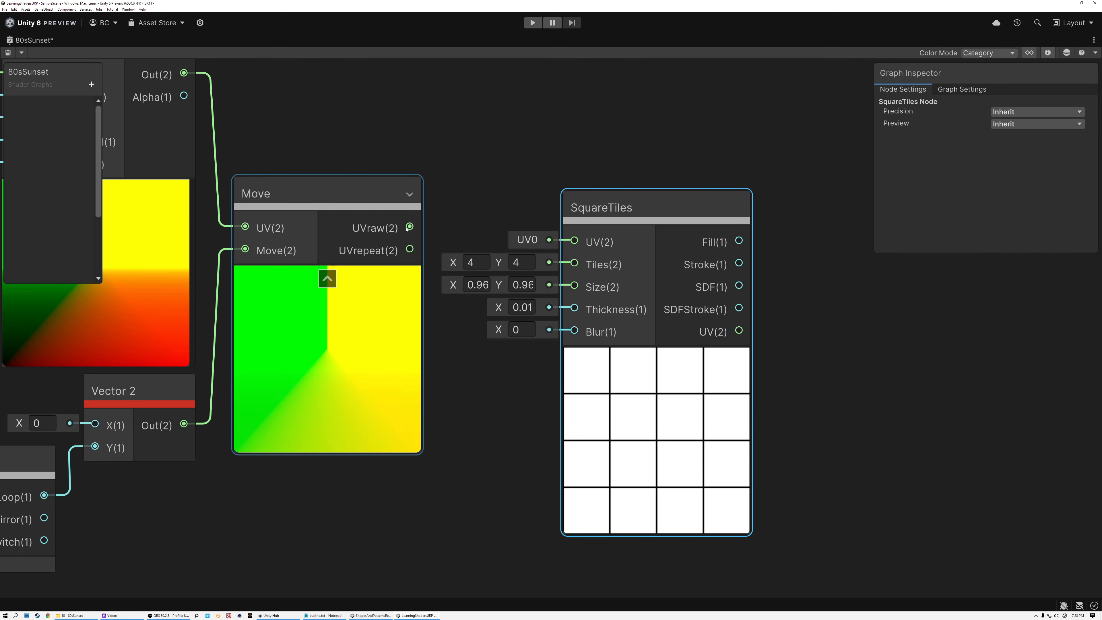
pyautogui.moveTo(417, 225); pyautogui.dragTo(615, 202)
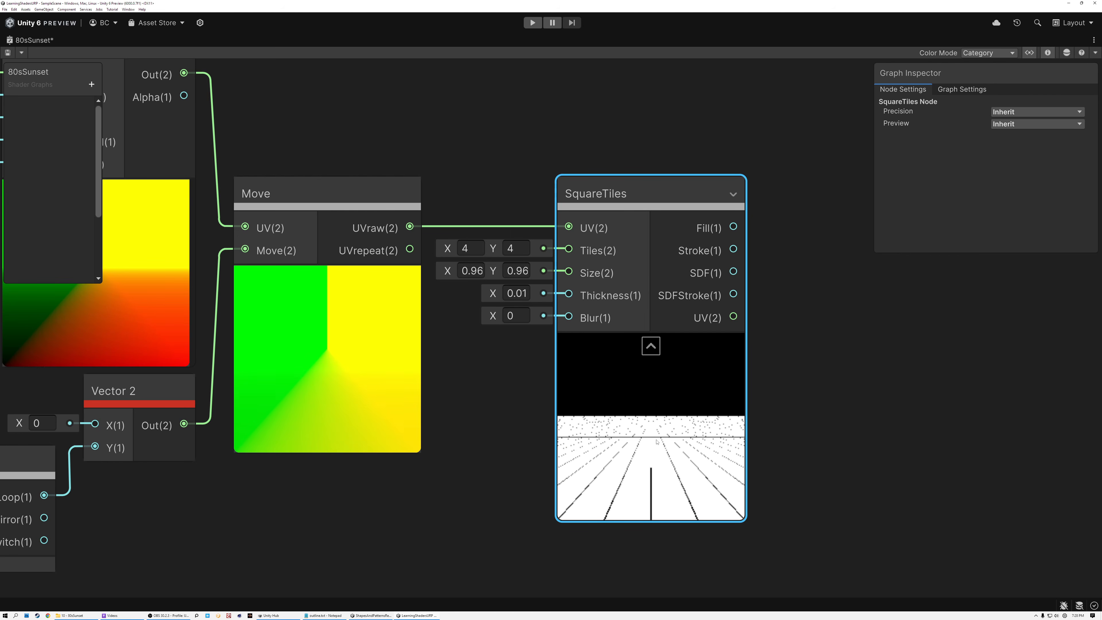
pyautogui.scroll(2, 657, 470)
pyautogui.moveTo(657, 473); pyautogui.dragTo(593, 416, button='middle')
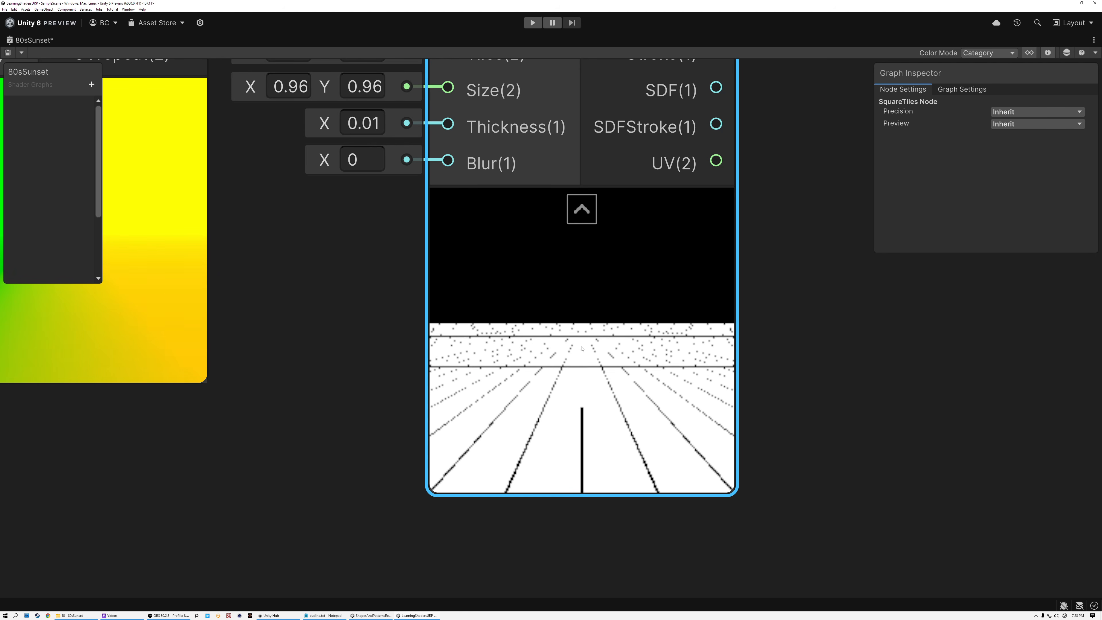
# Set the SquareTiles node's Tiles Y to 32 and its Size to 0.93 in both X and Y
pyautogui.scroll(-5, 566, 393)
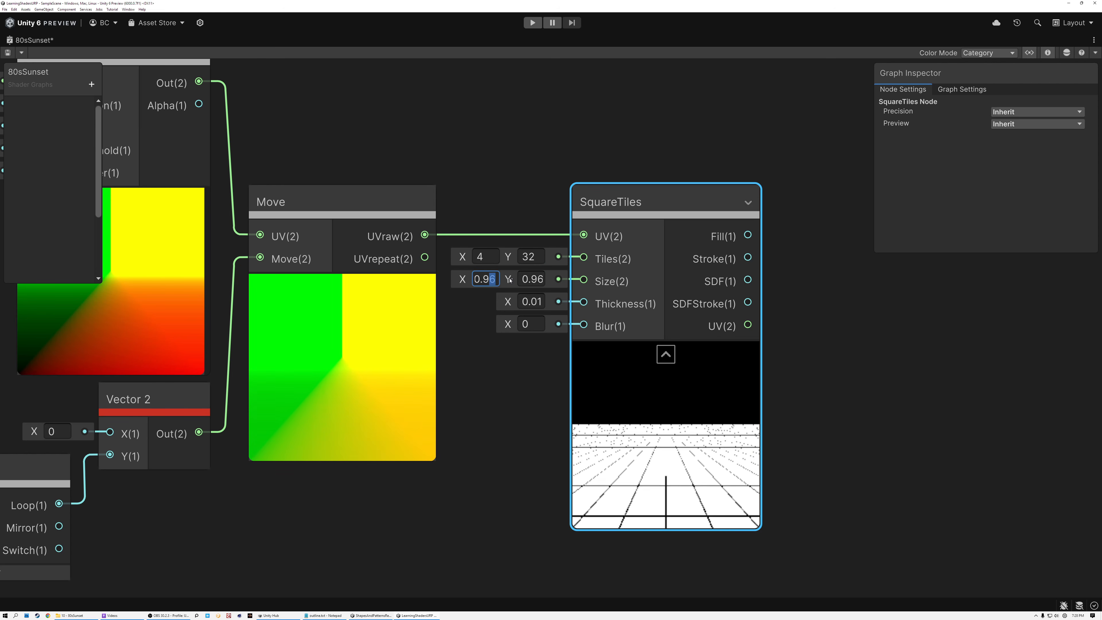
pyautogui.press('Tab')
pyautogui.write('0.93')
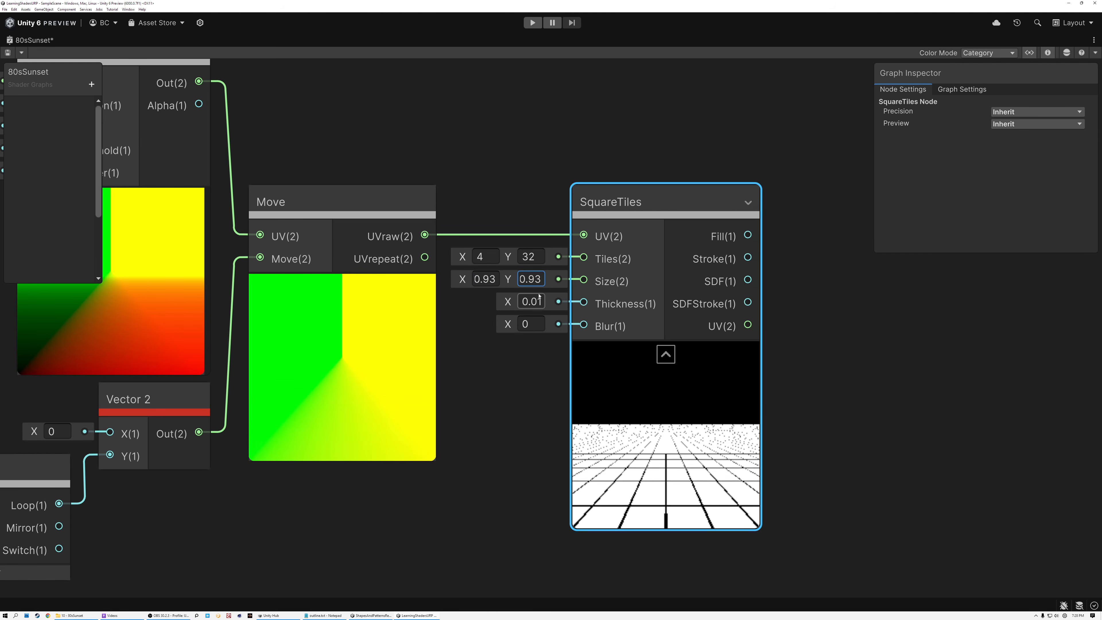
pyautogui.press('Return')
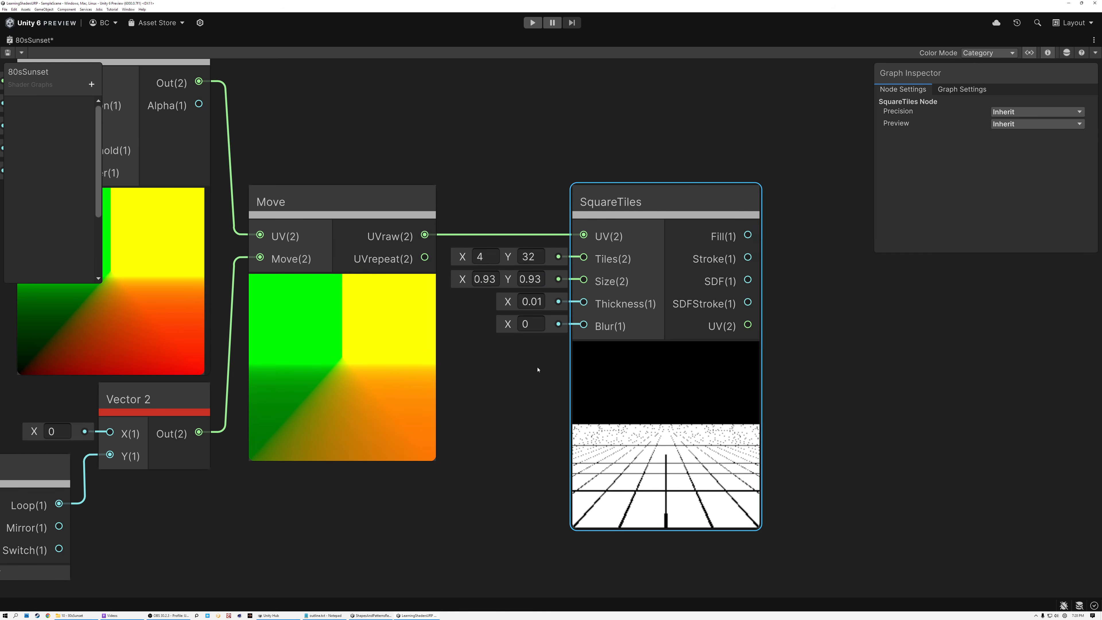
# Move the Vertex and Fragment blocks farther from SquareTiles to make room for more nodes
pyautogui.moveTo(537, 369); pyautogui.dragTo(462, 369, button='middle')
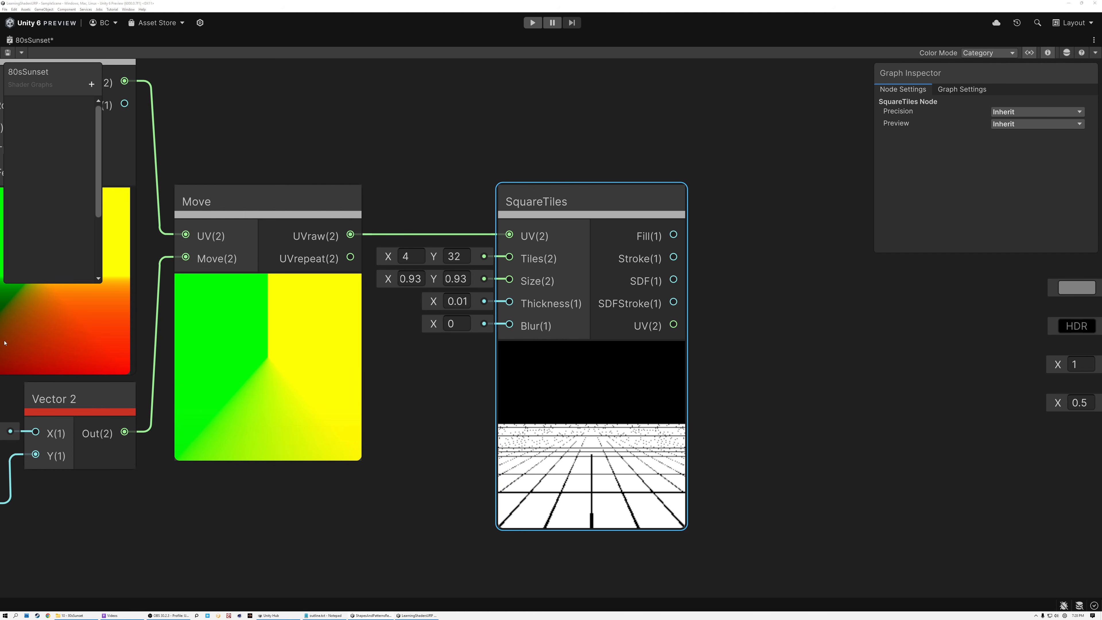
pyautogui.scroll(-3, 573, 386)
pyautogui.moveTo(656, 381); pyautogui.dragTo(470, 388, button='middle')
pyautogui.scroll(-2, 490, 381)
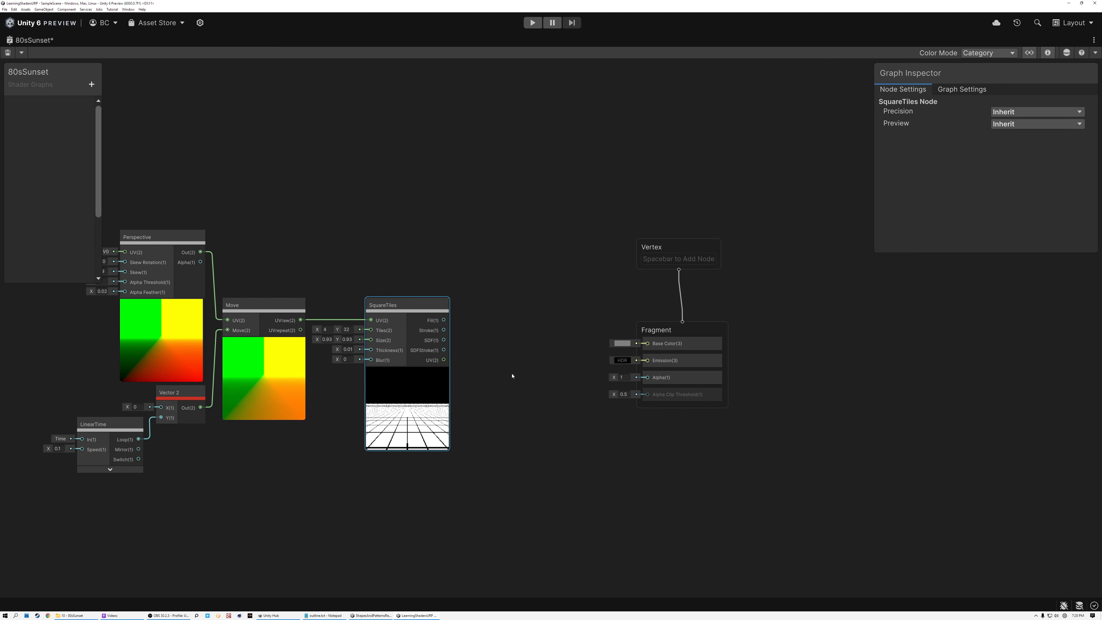
pyautogui.moveTo(600, 216); pyautogui.dragTo(745, 423)
pyautogui.moveTo(655, 328); pyautogui.dragTo(843, 328)
# Add an AntiAliasing node between SquareTiles and the Fragment block
pyautogui.click(469, 337)
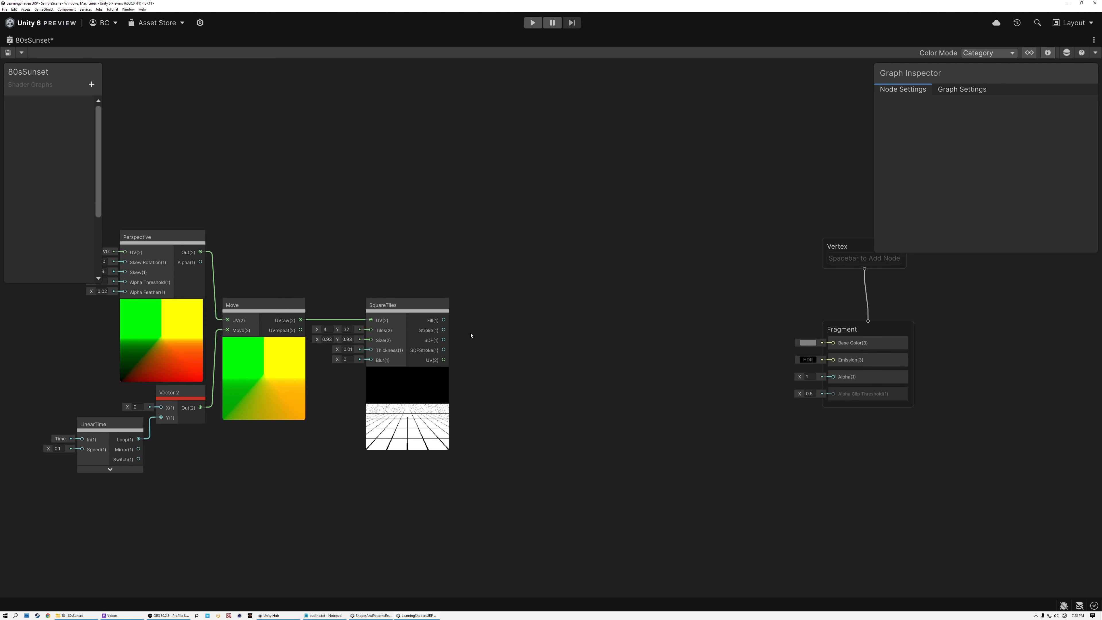
pyautogui.press('space')
pyautogui.click(606, 90)
pyautogui.click(606, 116)
pyautogui.click(616, 126)
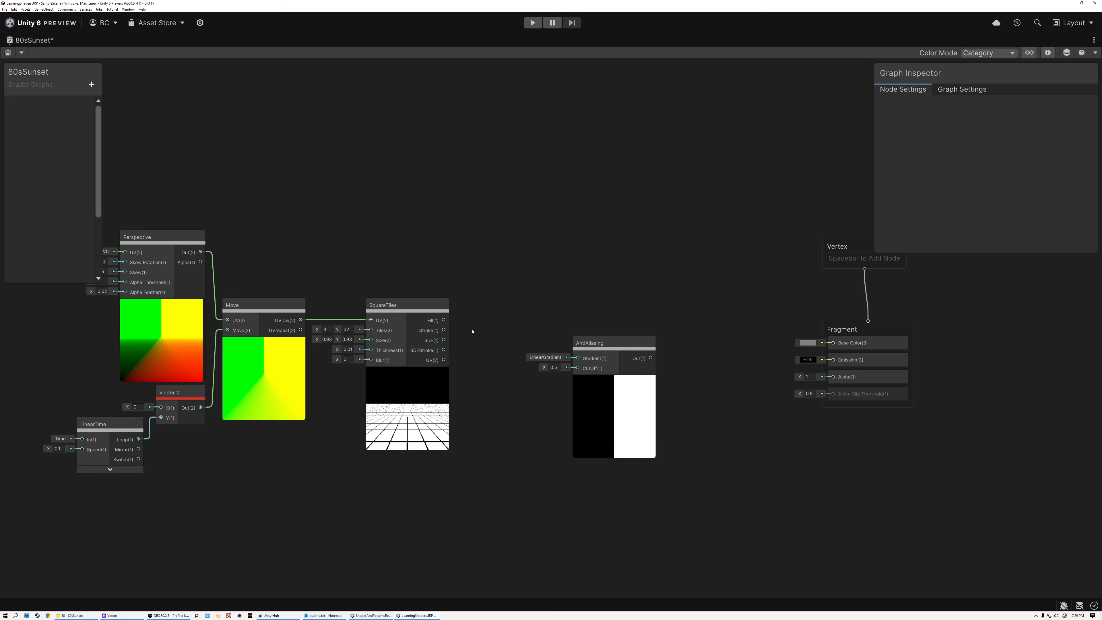
# Feed AntiAliasing's Gradient from the SquareTiles SDF output, set its CutOff to 0, and place it beside SquareTiles
pyautogui.scroll(3, 443, 341)
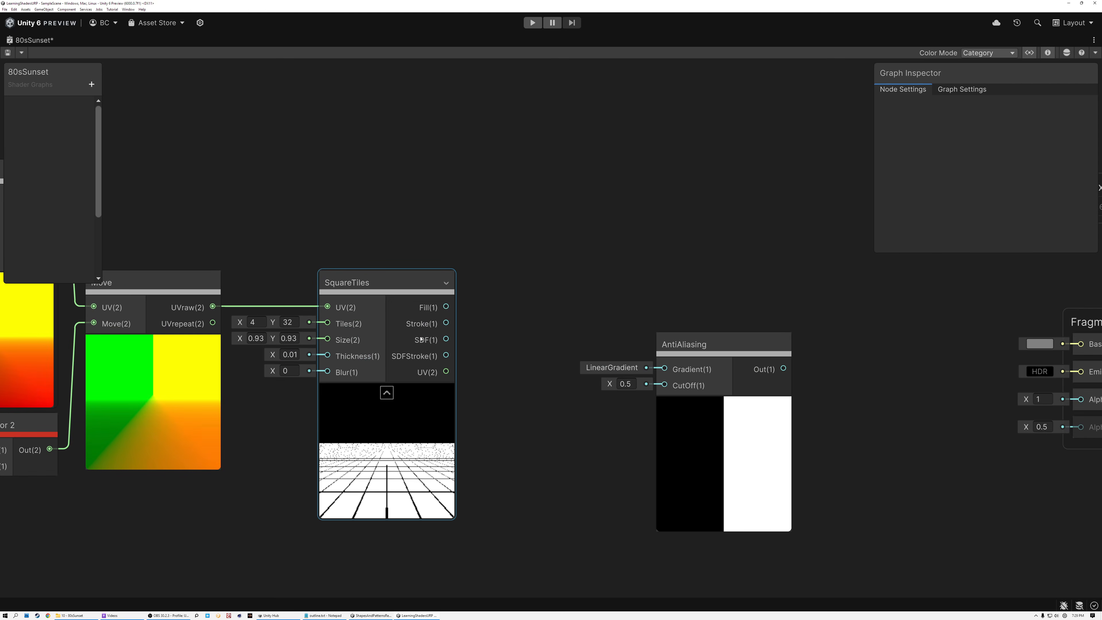
pyautogui.moveTo(446, 339); pyautogui.dragTo(537, 356)
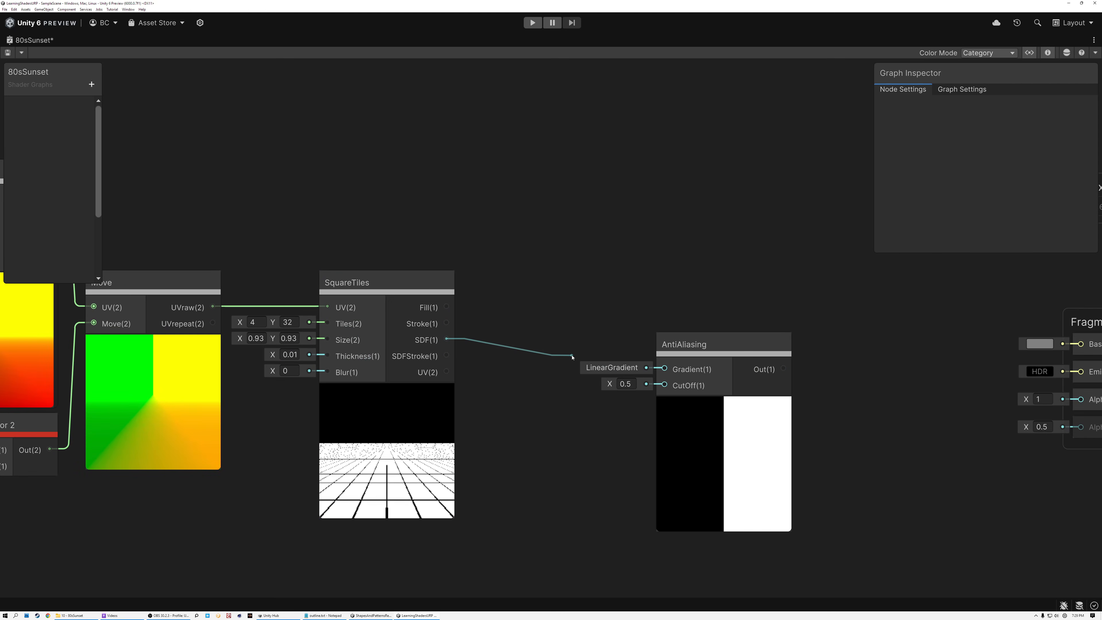
pyautogui.moveTo(647, 367); pyautogui.dragTo(537, 363)
pyautogui.write('0')
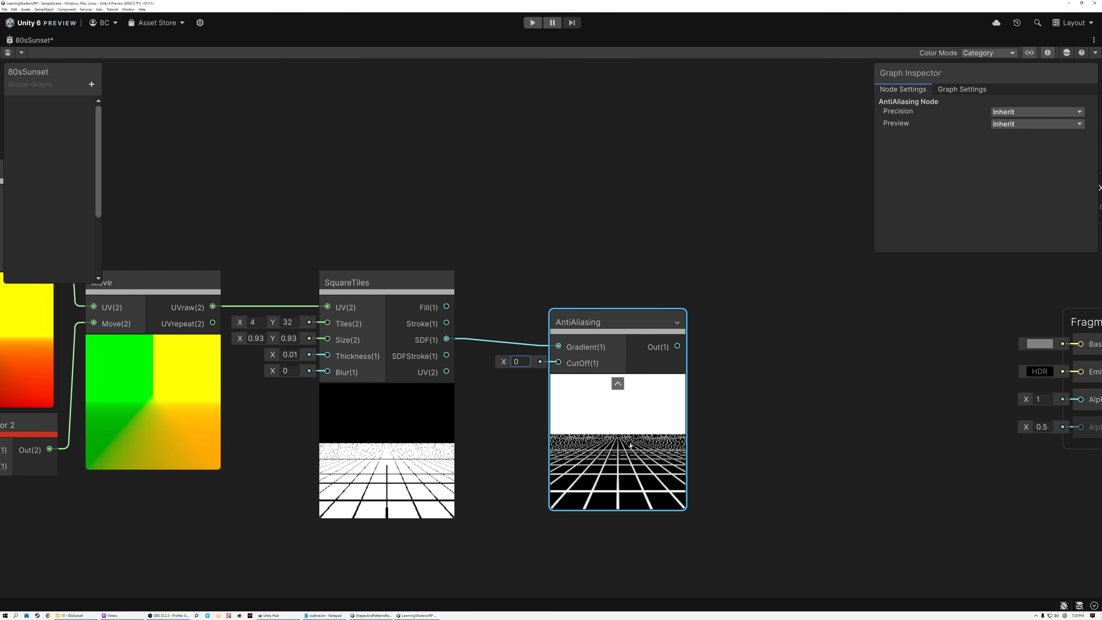
pyautogui.moveTo(622, 450); pyautogui.dragTo(600, 445)
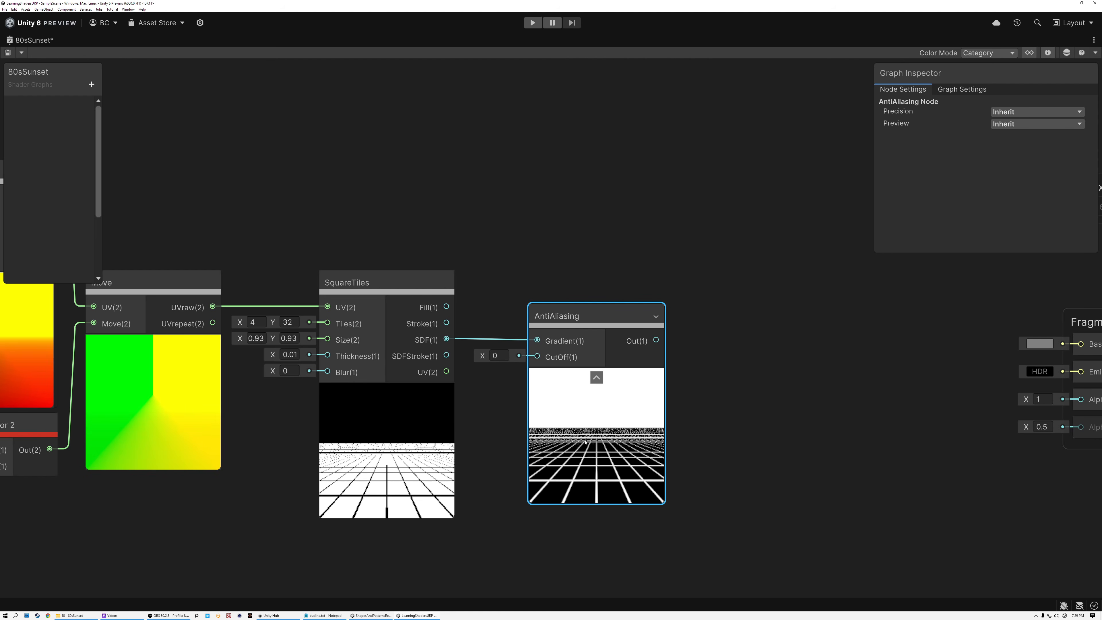
# Connect the AntiAliasing output to the Fragment block's Base Color
pyautogui.scroll(-3, 585, 441)
pyautogui.moveTo(655, 435); pyautogui.dragTo(548, 429, button='middle')
pyautogui.moveTo(720, 390); pyautogui.dragTo(777, 385)
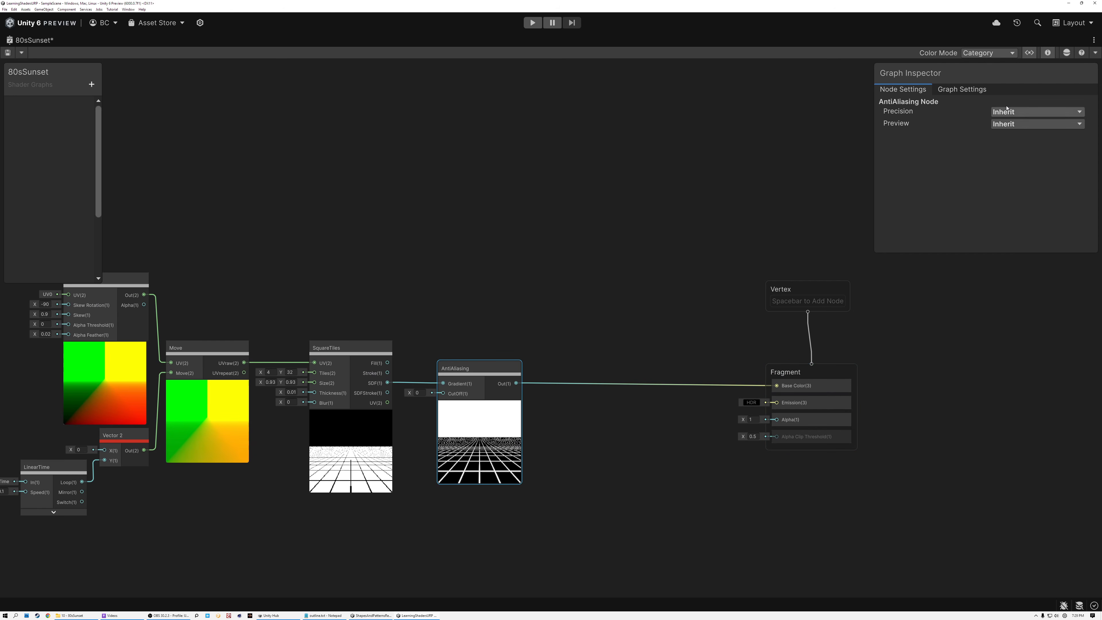
# Show the Main Preview and hide the Blackboard and Graph Inspector
pyautogui.click(1064, 53)
pyautogui.moveTo(300, 221); pyautogui.dragTo(371, 71)
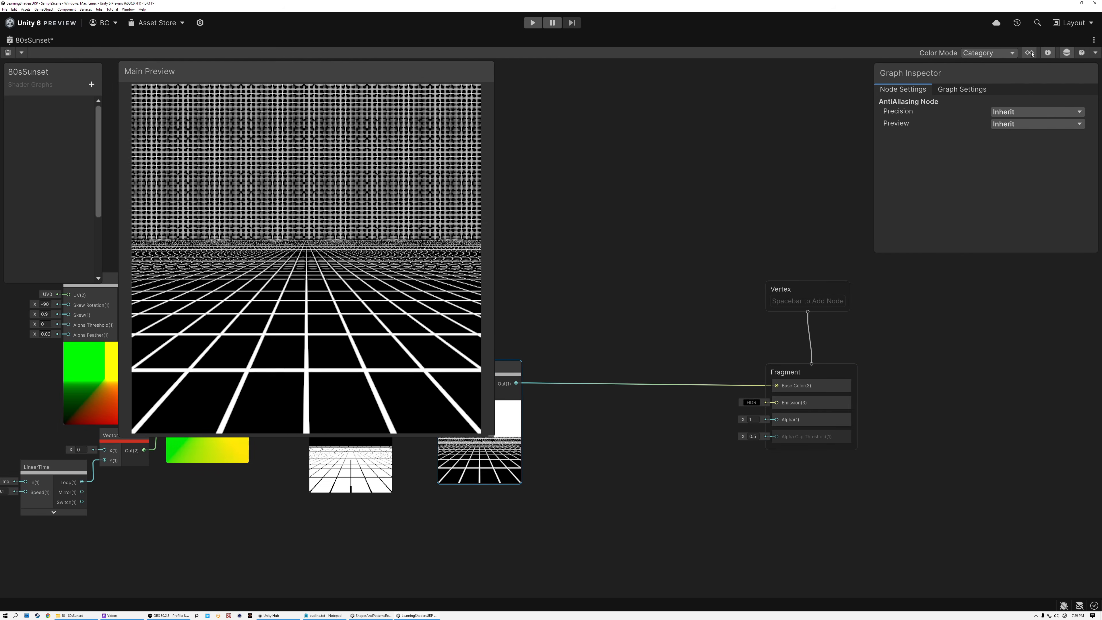
pyautogui.click(1030, 53)
pyautogui.click(1047, 53)
pyautogui.moveTo(265, 73); pyautogui.dragTo(148, 71)
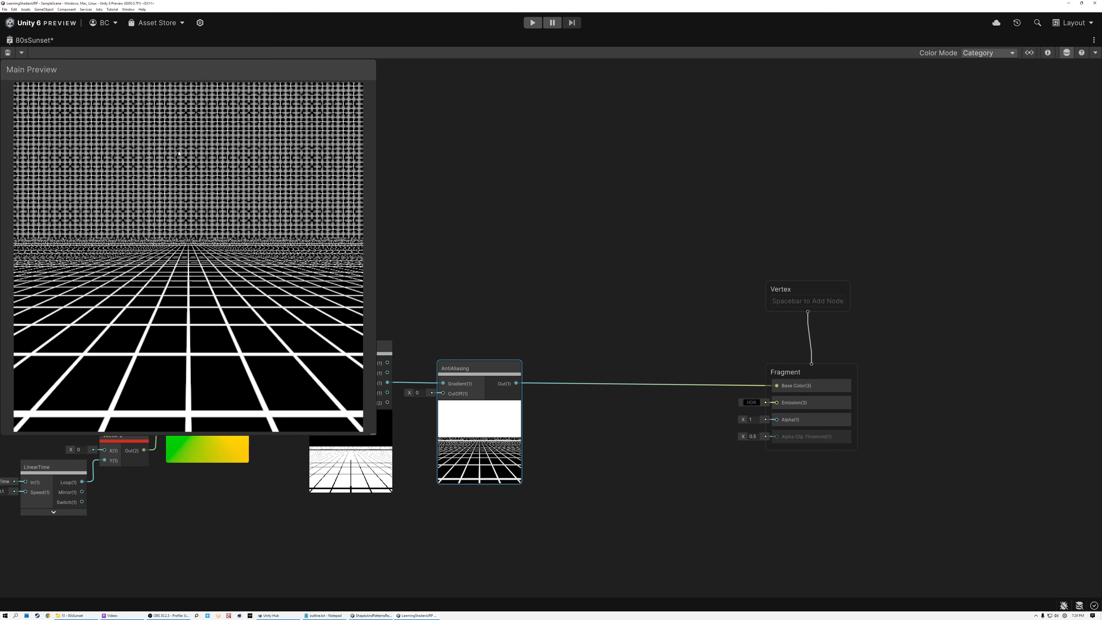
# Shrink the Main Preview to a small size and hide it
pyautogui.moveTo(375, 433); pyautogui.dragTo(57, 150)
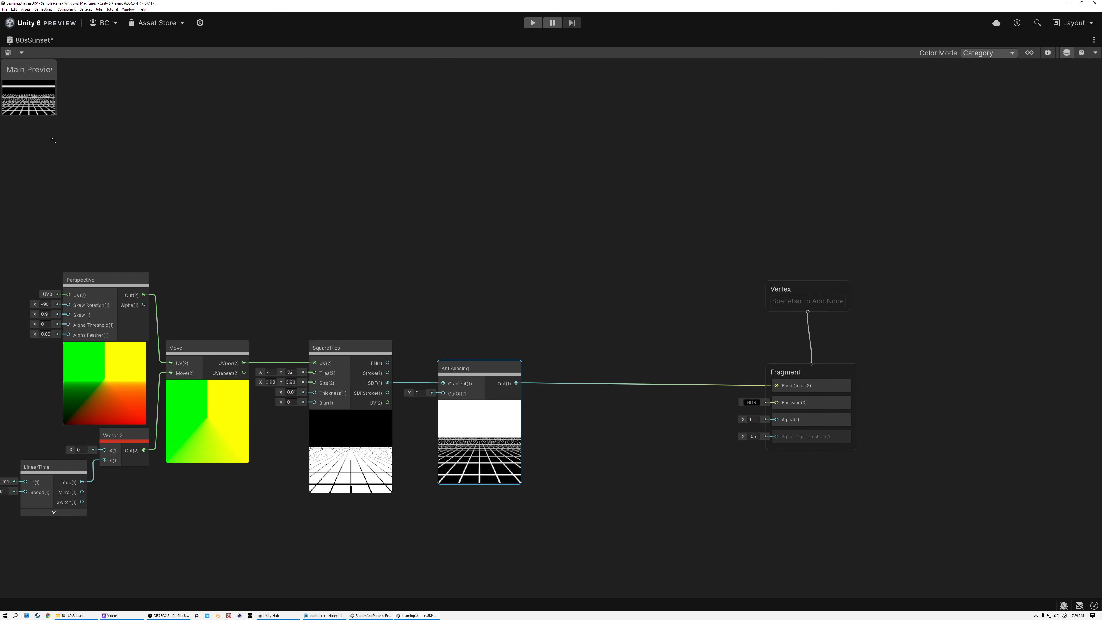
pyautogui.moveTo(302, 236); pyautogui.dragTo(391, 247, button='middle')
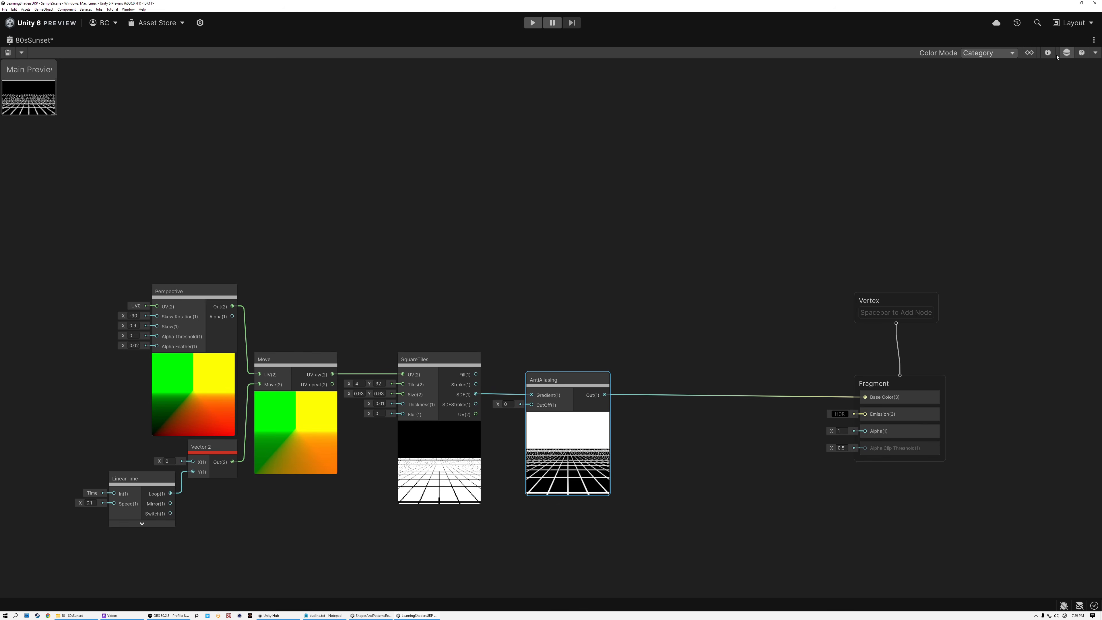
pyautogui.click(1066, 53)
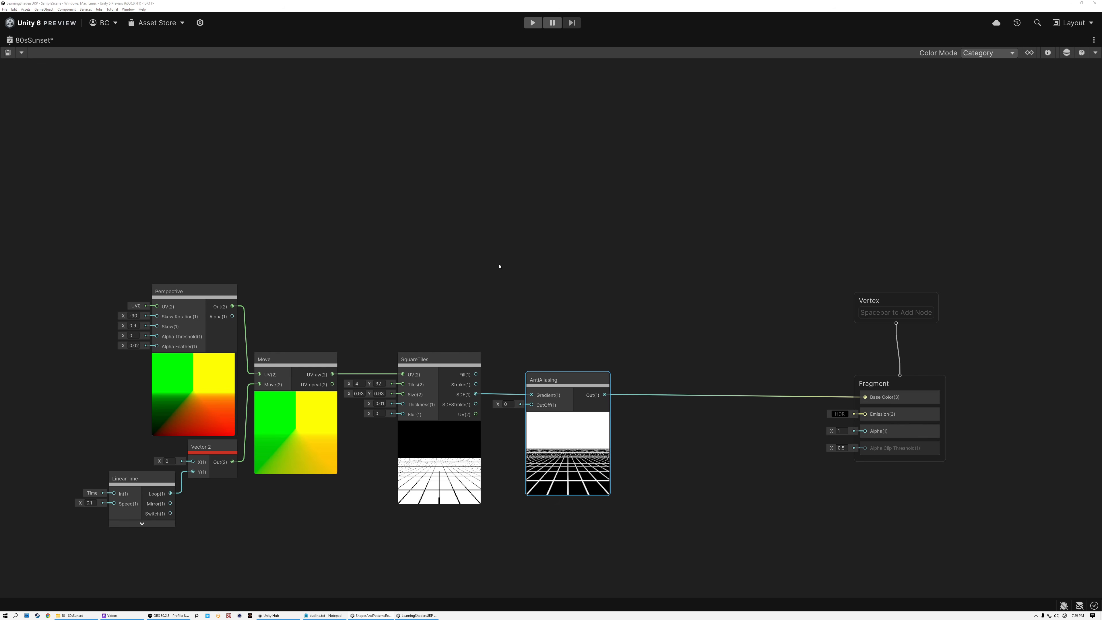
# Add a Bars node and place it above SquareTiles
pyautogui.press('space')
pyautogui.write('br')
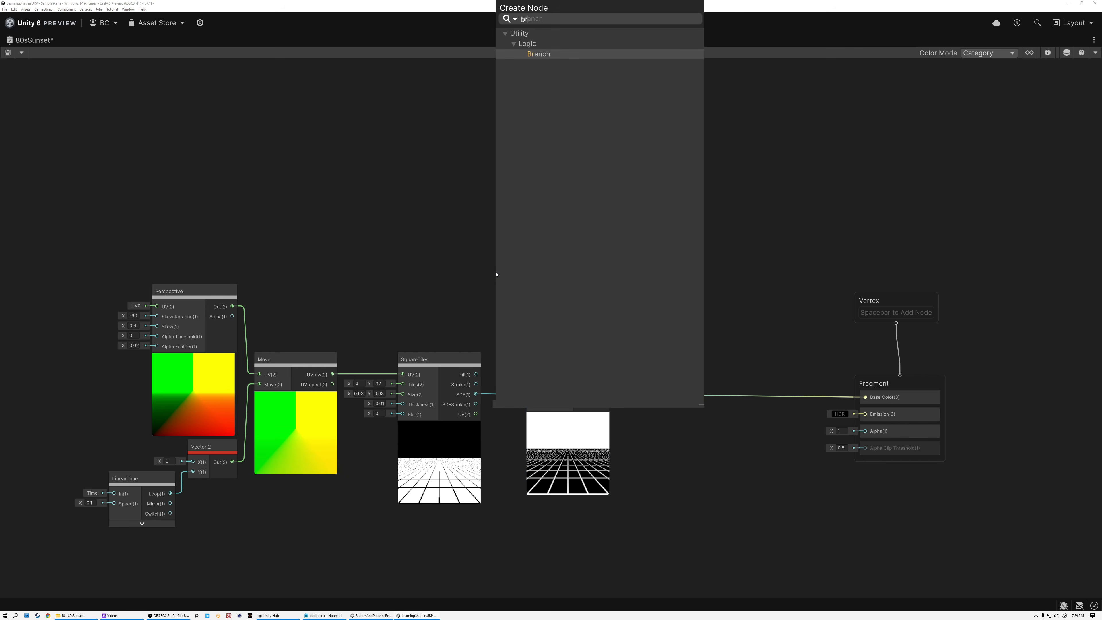
pyautogui.write('a')
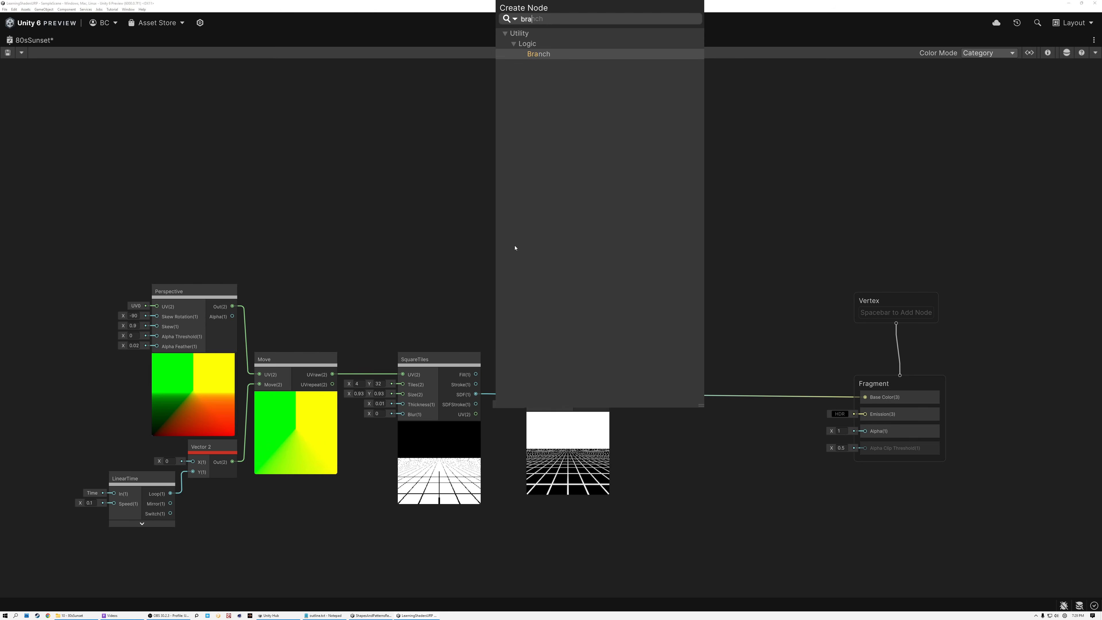
pyautogui.press('BackSpace')
pyautogui.press('BackSpace')
pyautogui.write('ars')
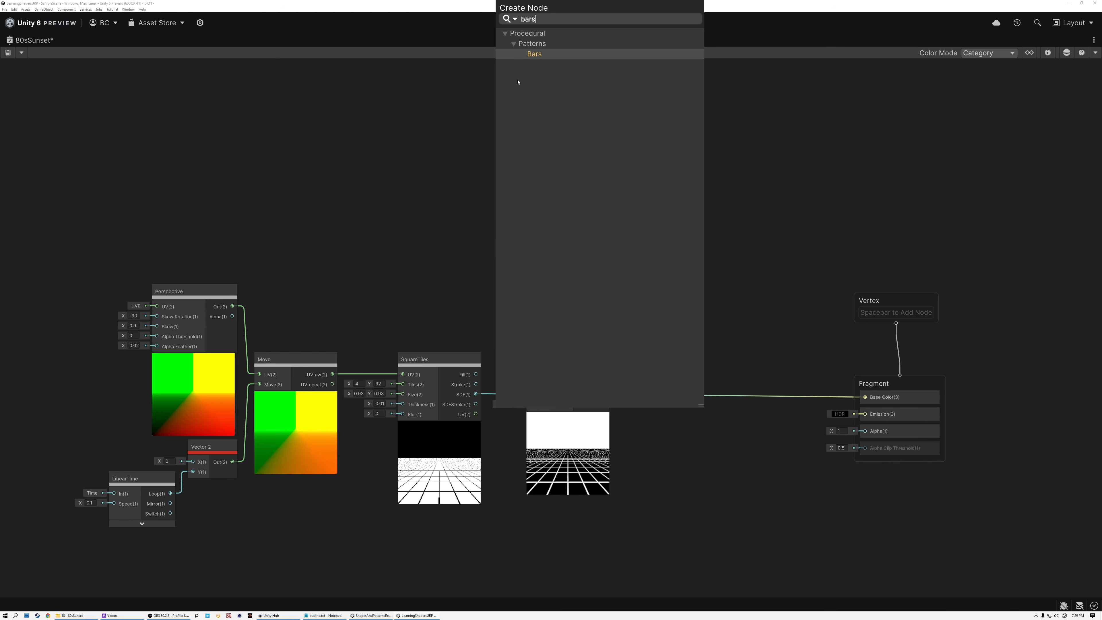
pyautogui.click(534, 53)
pyautogui.moveTo(535, 290); pyautogui.dragTo(495, 202)
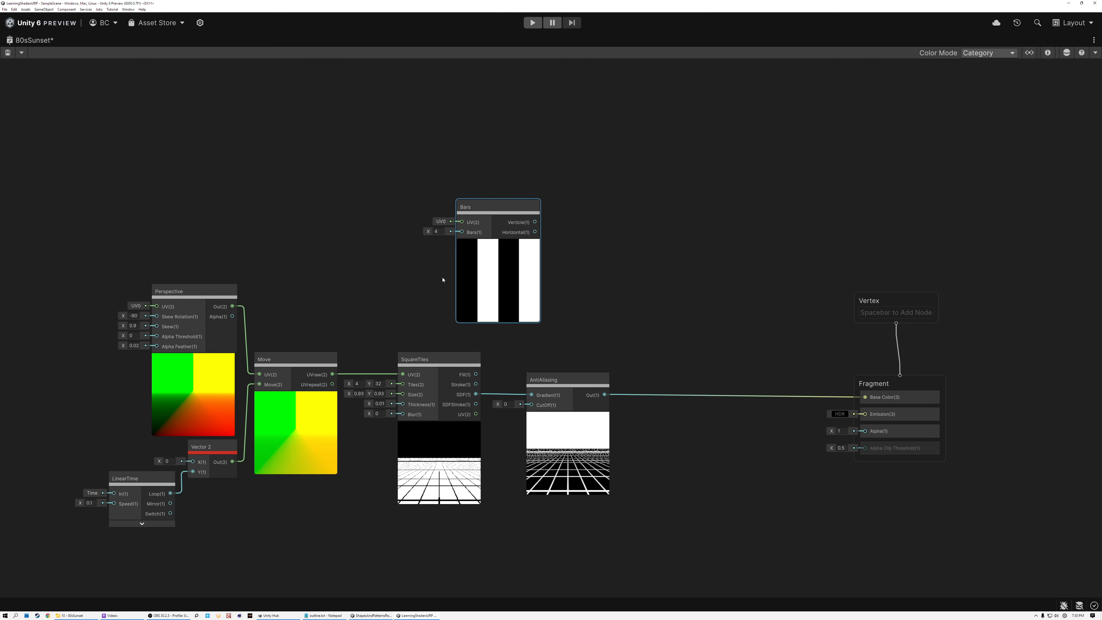
# Add a LinearGradient node beside Bars, collapse its preview, and feed the Bars UV input from its V output
pyautogui.click(369, 217)
pyautogui.press('space')
pyautogui.write('lin')
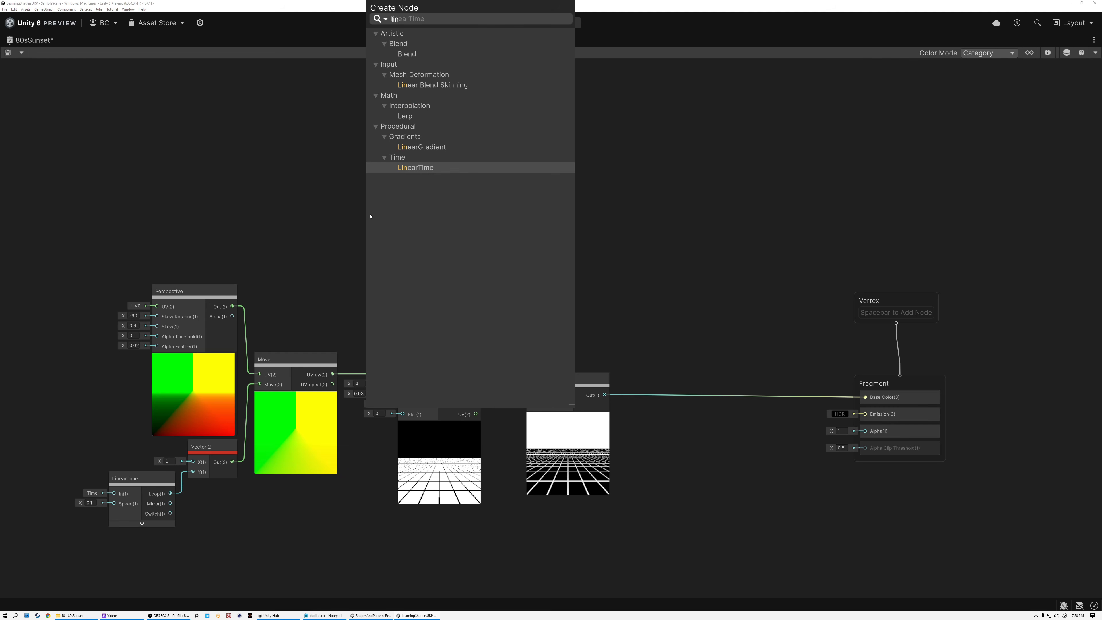
pyautogui.press('Up')
pyautogui.press('Up')
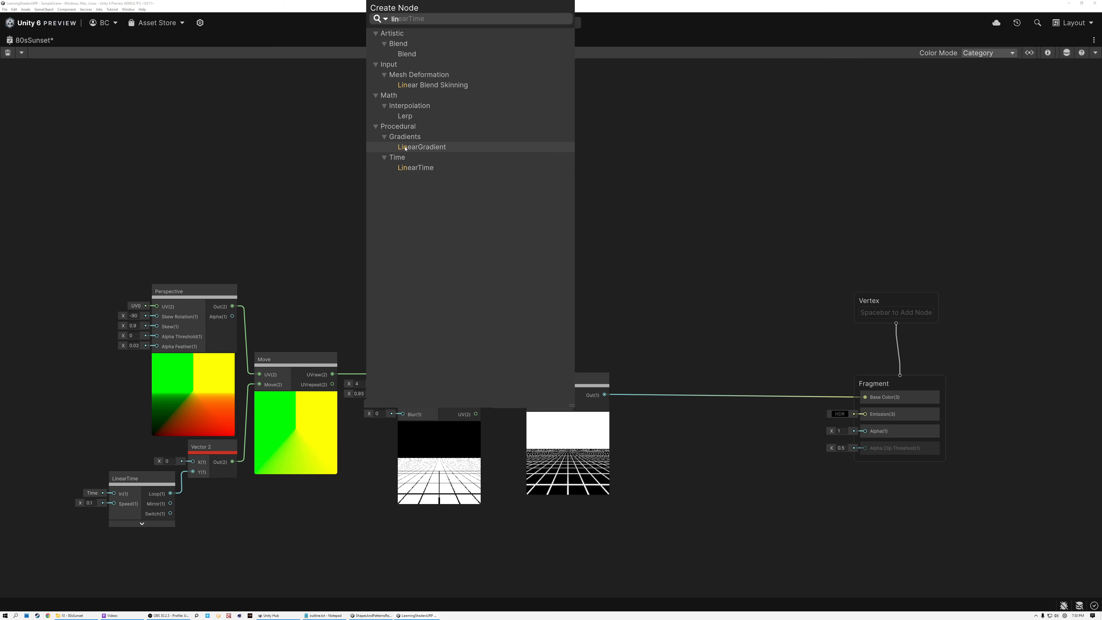
pyautogui.press('Return')
pyautogui.click(409, 277)
pyautogui.moveTo(389, 238); pyautogui.dragTo(347, 236)
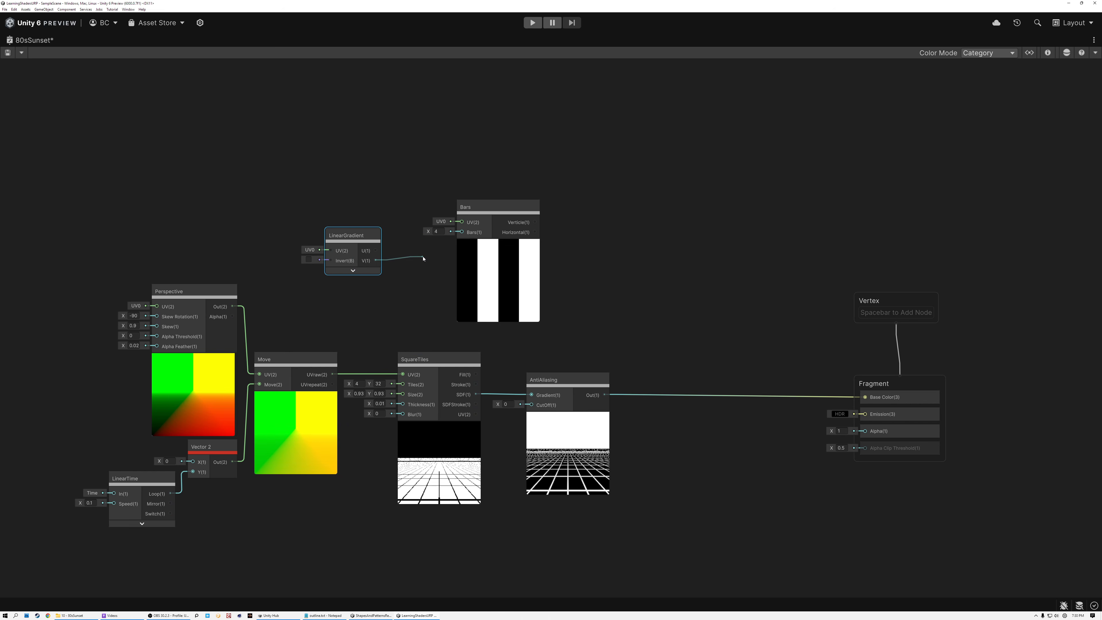
pyautogui.moveTo(463, 223); pyautogui.dragTo(463, 223)
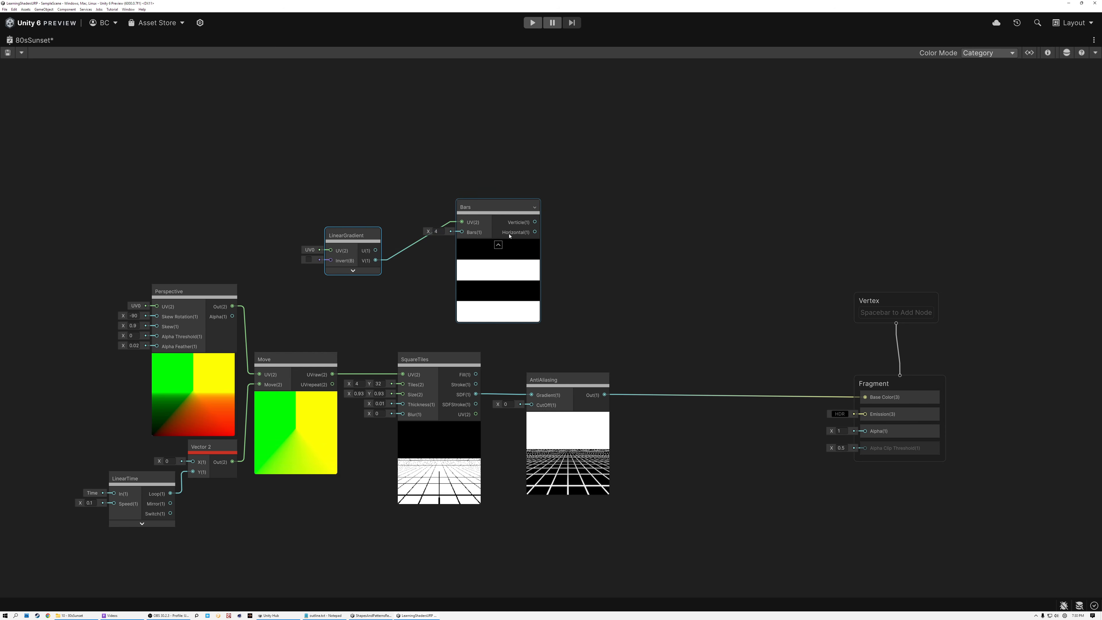
# Set the Bars count to 2 and multiply its Horizontal output by the AntiAliasing output in a new Multiply node
pyautogui.click(437, 231)
pyautogui.write('2')
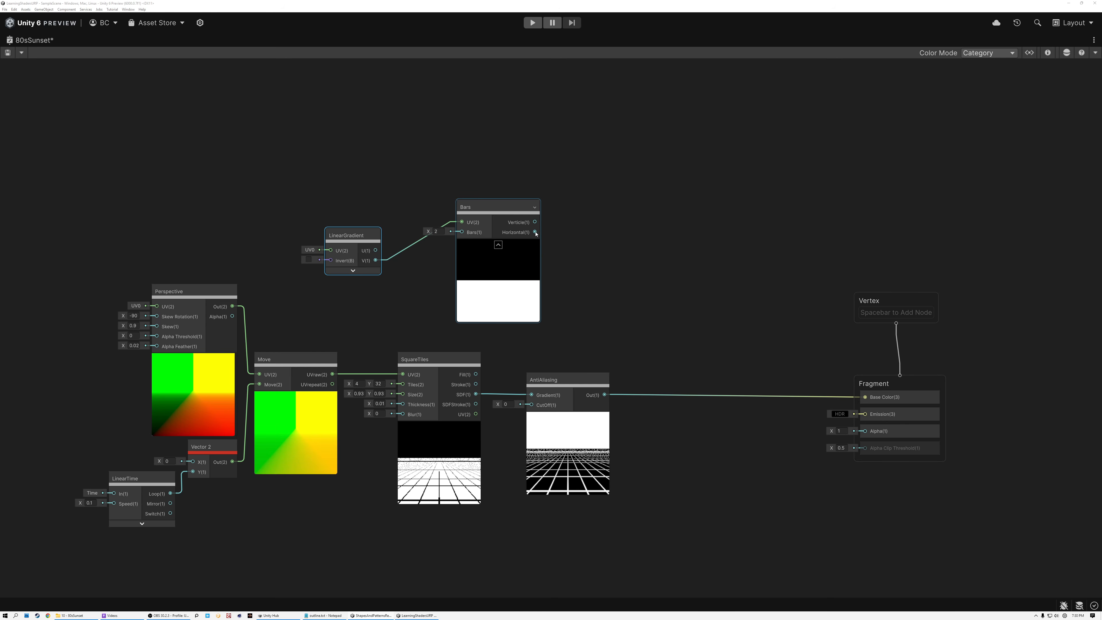
pyautogui.moveTo(536, 233); pyautogui.dragTo(670, 252)
pyautogui.write('mul')
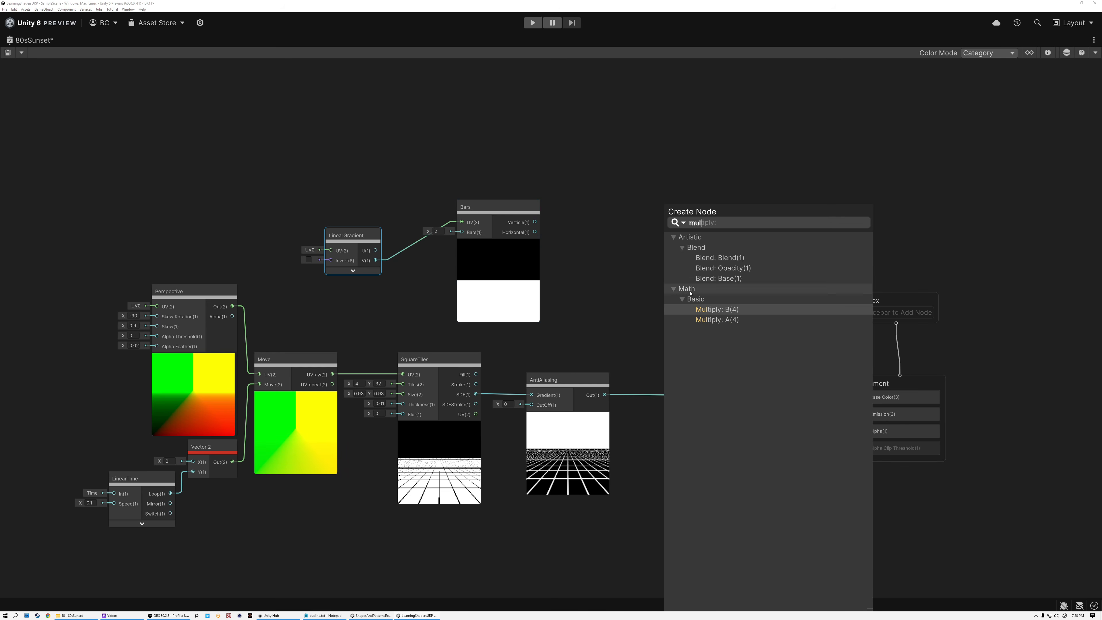
pyautogui.click(718, 320)
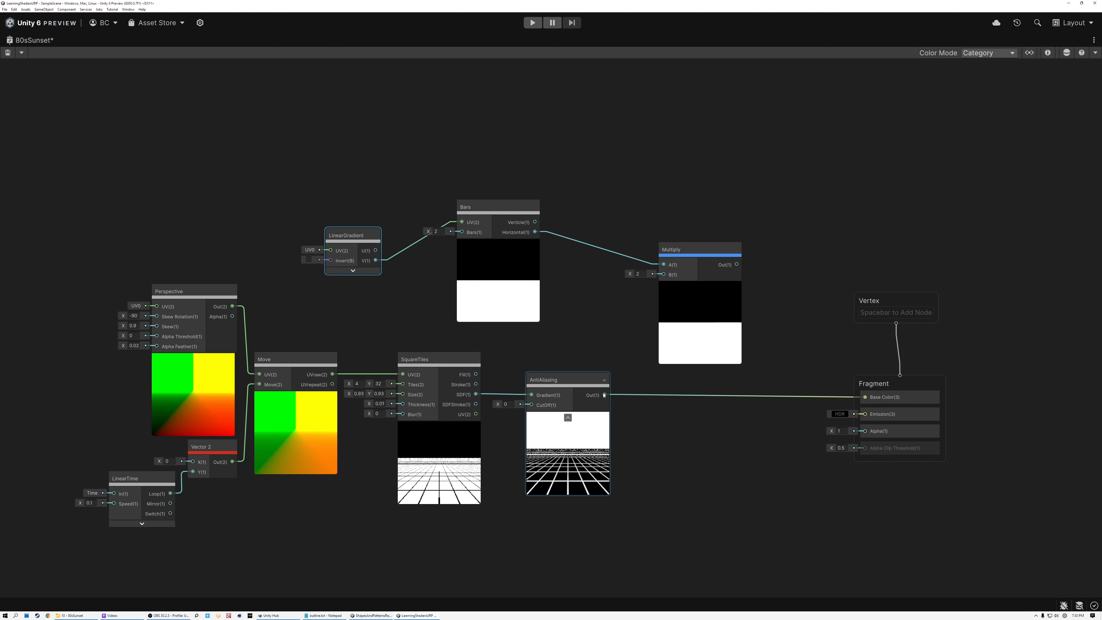
pyautogui.moveTo(663, 275); pyautogui.dragTo(663, 276)
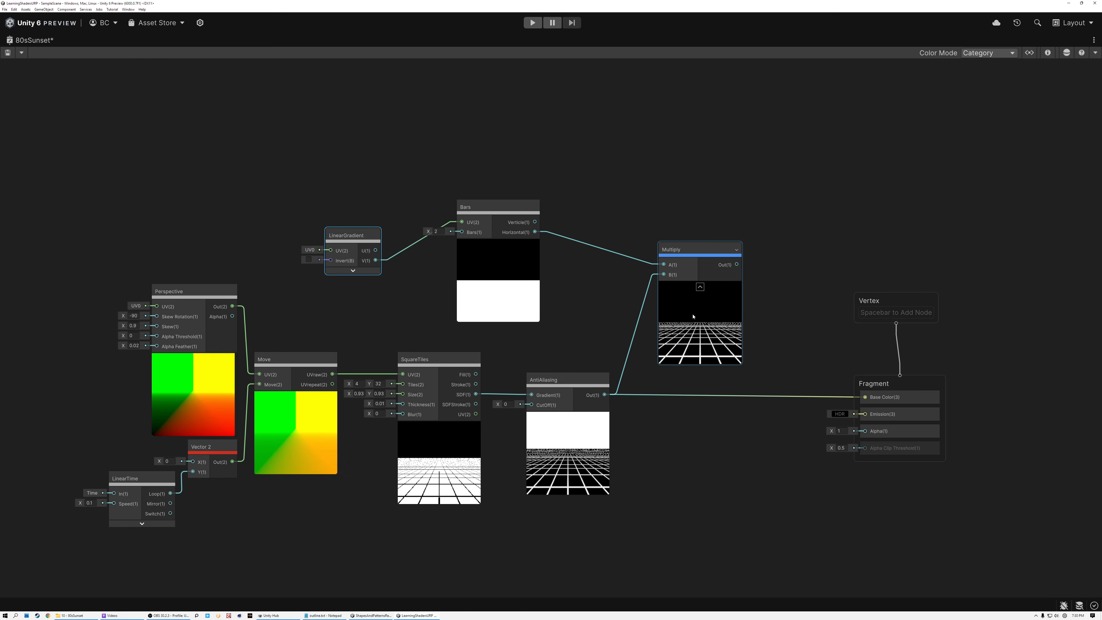
# Feed the Multiply output into the fragment's Base Color and save the graph
pyautogui.scroll(5, 693, 317)
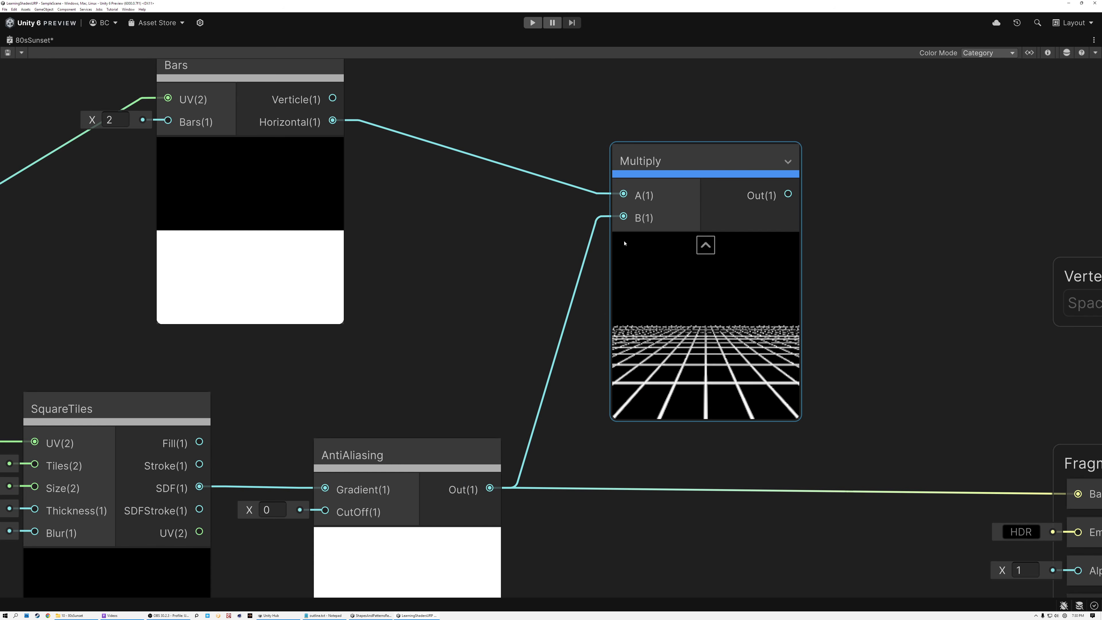
pyautogui.scroll(-6, 674, 348)
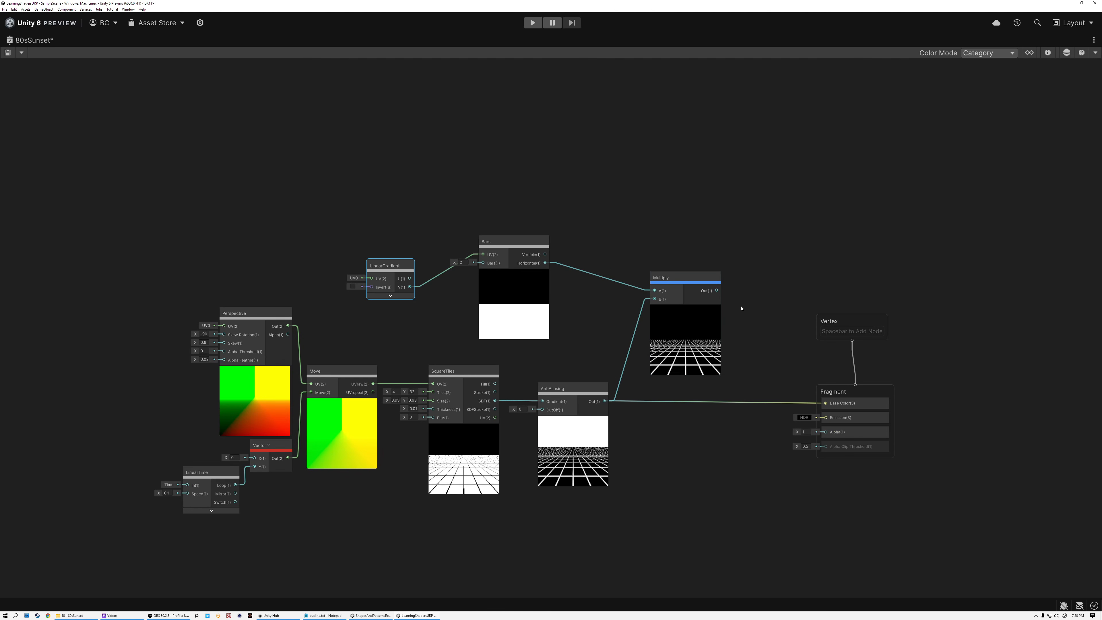
pyautogui.moveTo(826, 405); pyautogui.dragTo(826, 404)
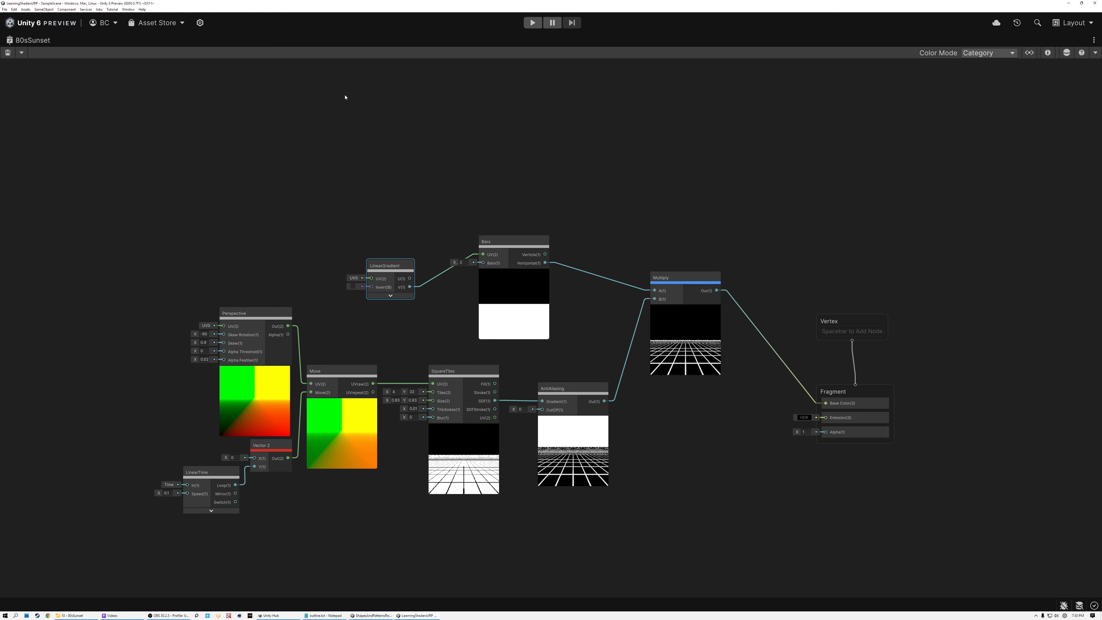
# Show the Main Preview, enlarge it to inspect the moving grid, and hide it again
pyautogui.click(1066, 55)
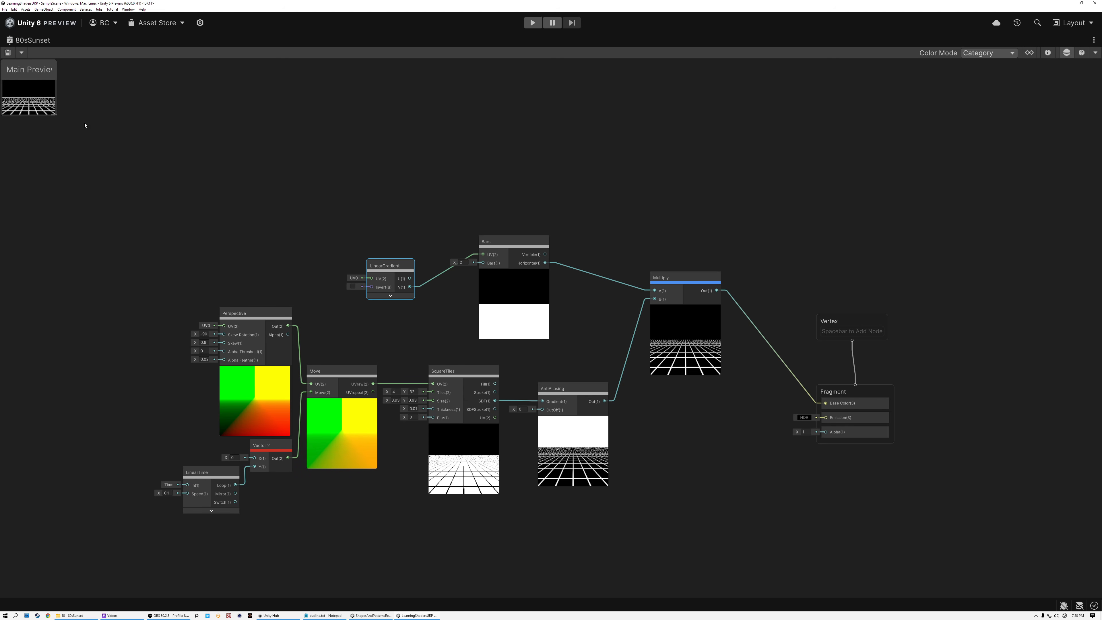
pyautogui.moveTo(55, 115); pyautogui.dragTo(592, 504)
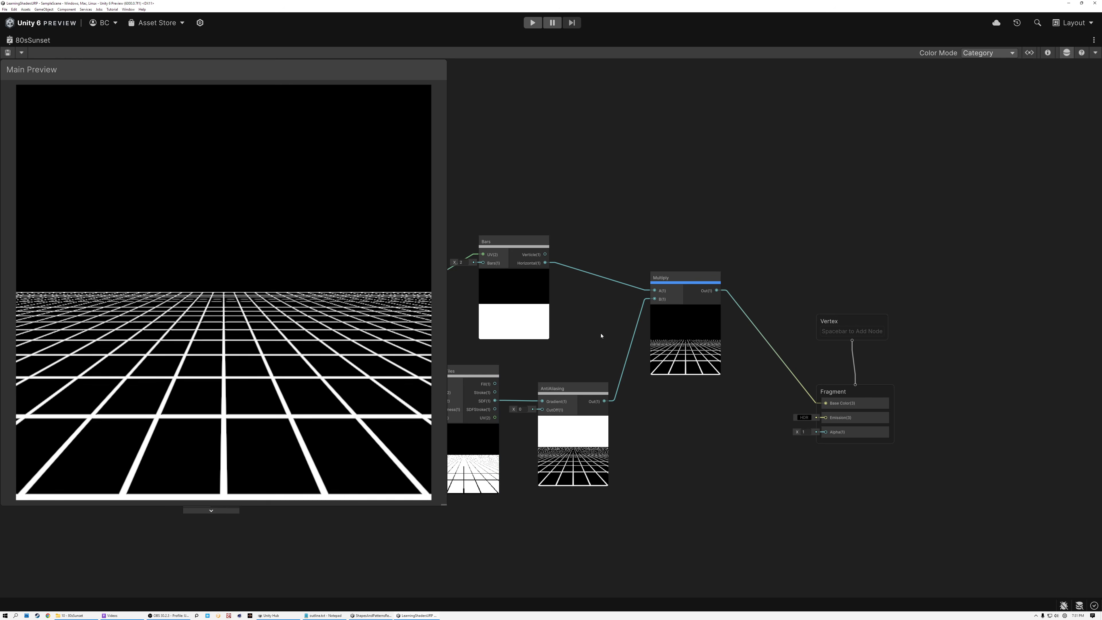
pyautogui.moveTo(503, 364); pyautogui.dragTo(929, 358, button='middle')
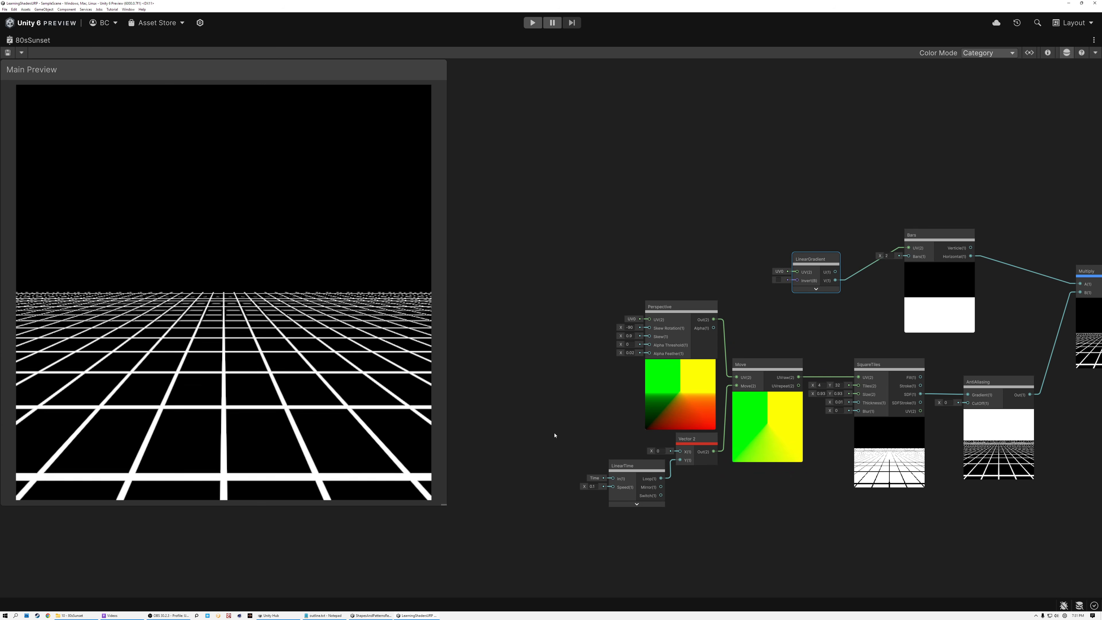
pyautogui.moveTo(741, 258); pyautogui.dragTo(696, 266, button='middle')
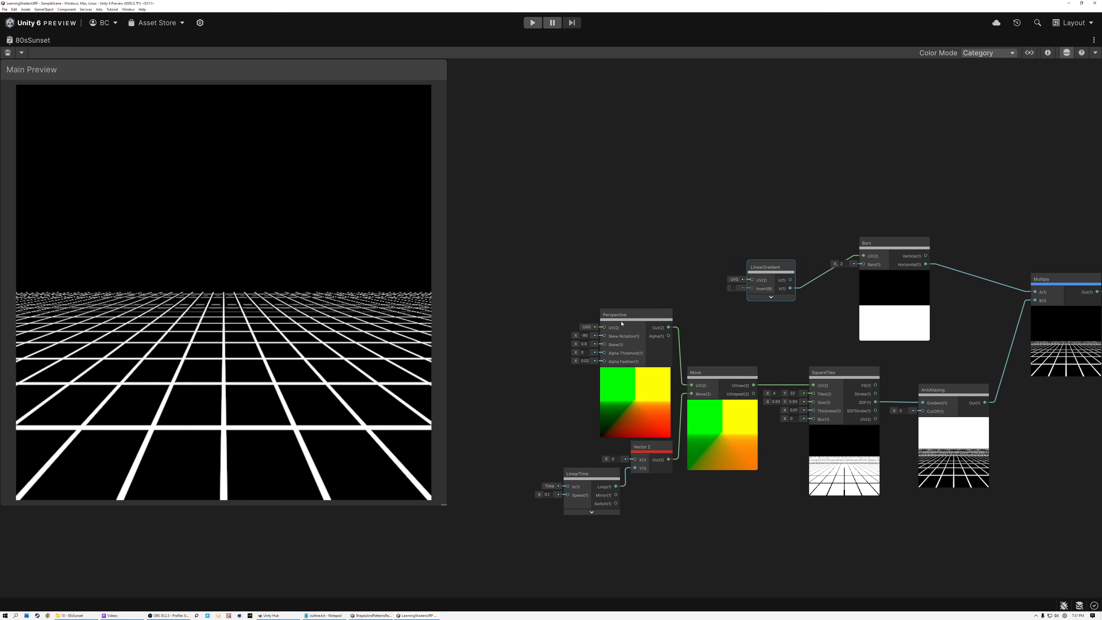
pyautogui.click(1064, 54)
pyautogui.moveTo(720, 210); pyautogui.dragTo(319, 232, button='middle')
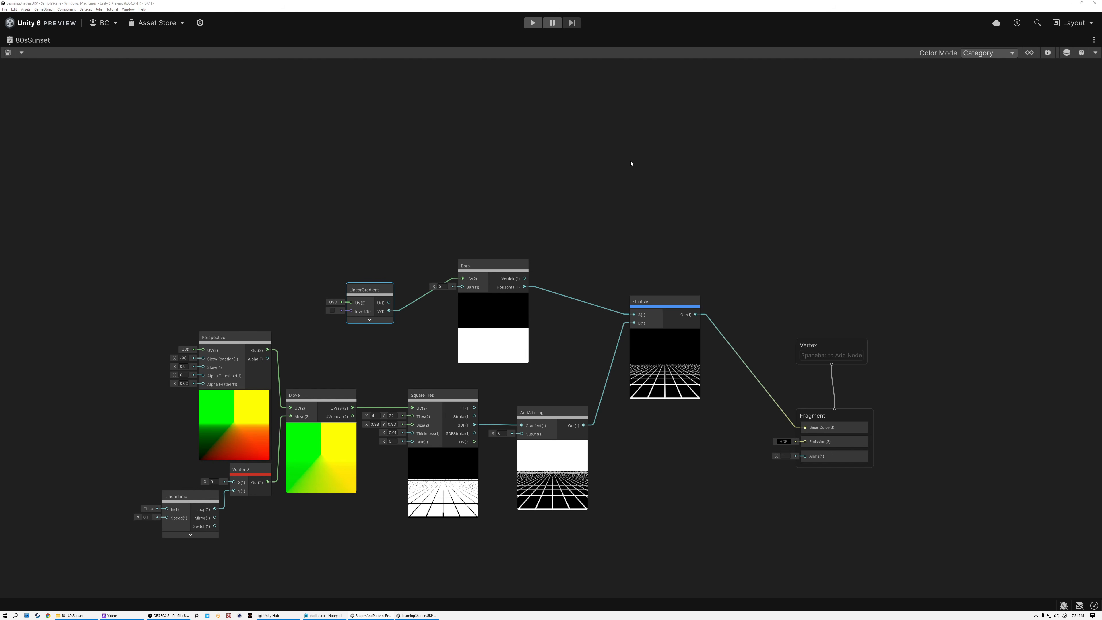
# Add a Sample Gradient node in the empty space above the Multiply node
pyautogui.moveTo(629, 165); pyautogui.dragTo(598, 254, button='middle')
pyautogui.press('space')
pyautogui.write('sample')
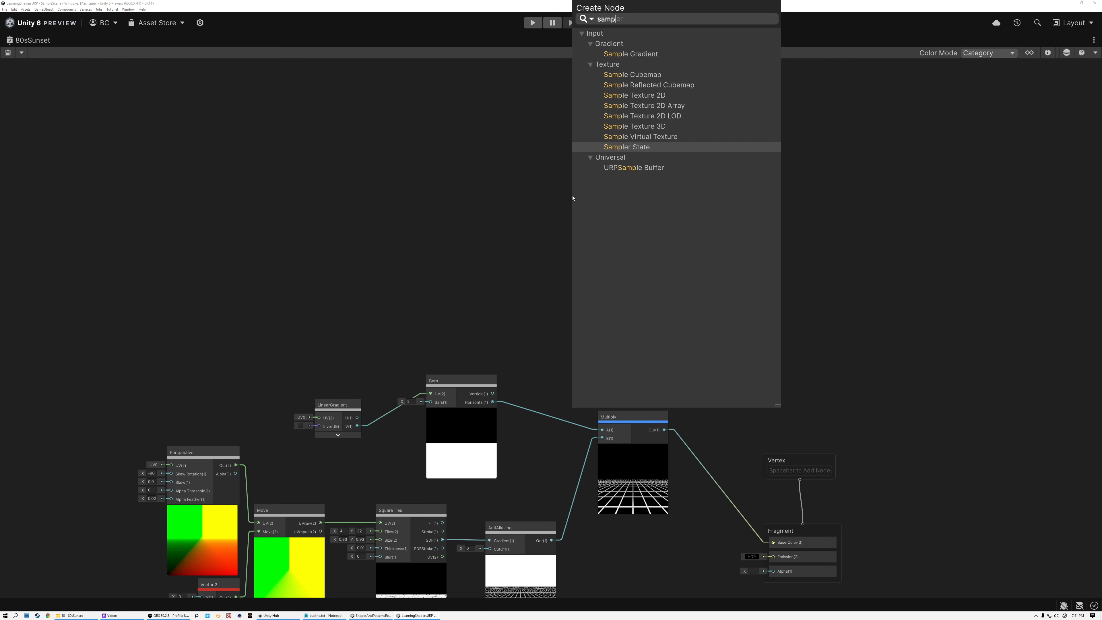
pyautogui.click(632, 54)
pyautogui.scroll(4, 604, 227)
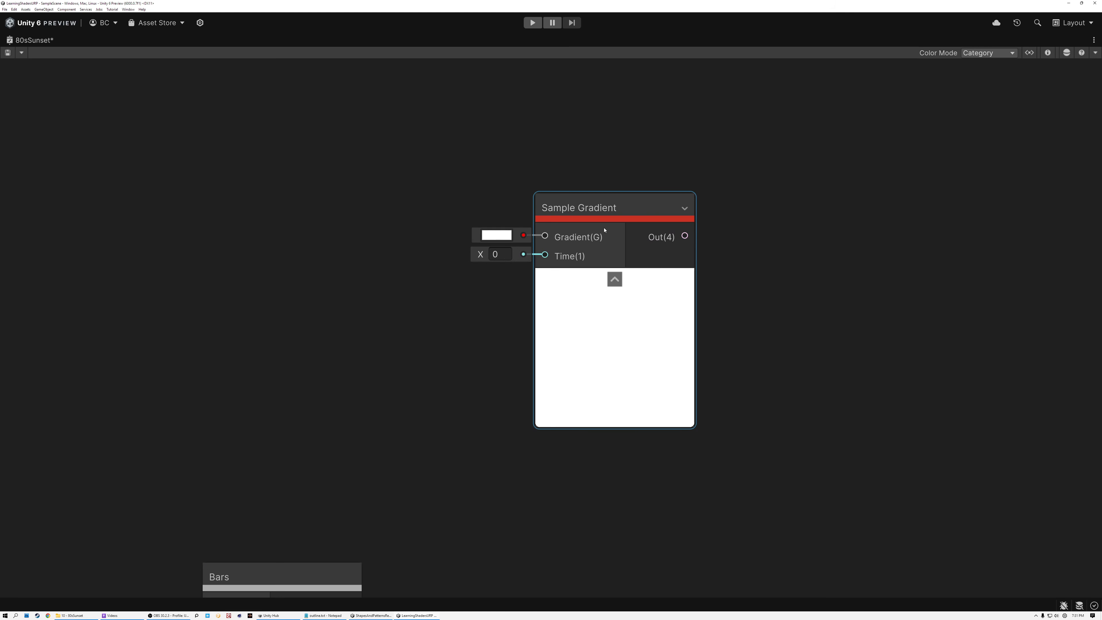
# Apply the saved purple, yellow and pink sunset preset to the Sample Gradient's gradient and close the gradient editor
pyautogui.click(498, 237)
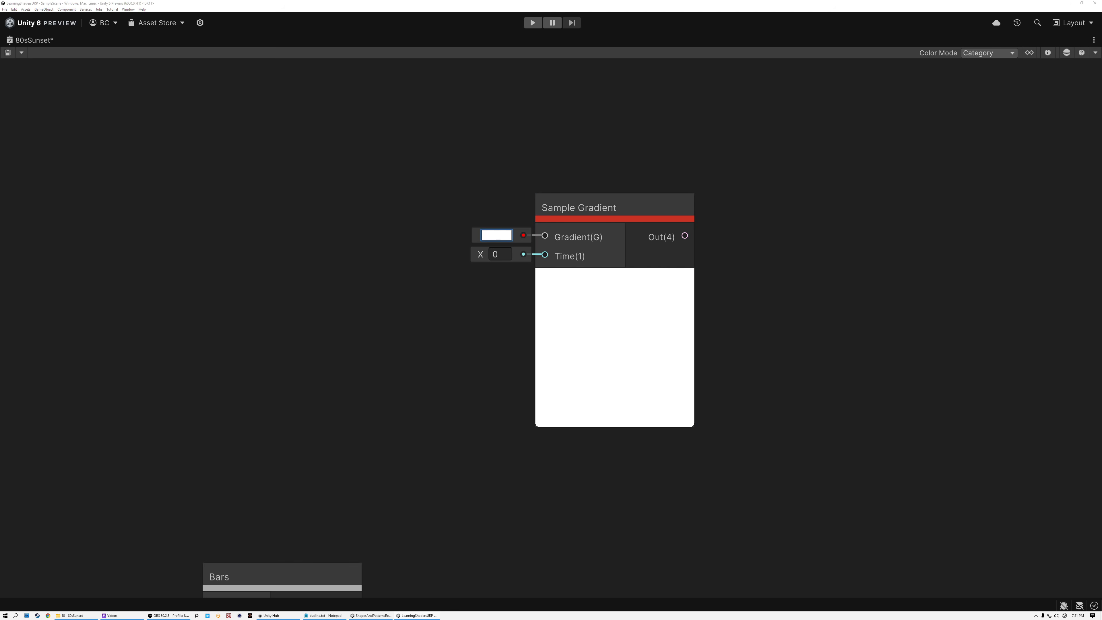
pyautogui.moveTo(287, 269); pyautogui.dragTo(520, 301)
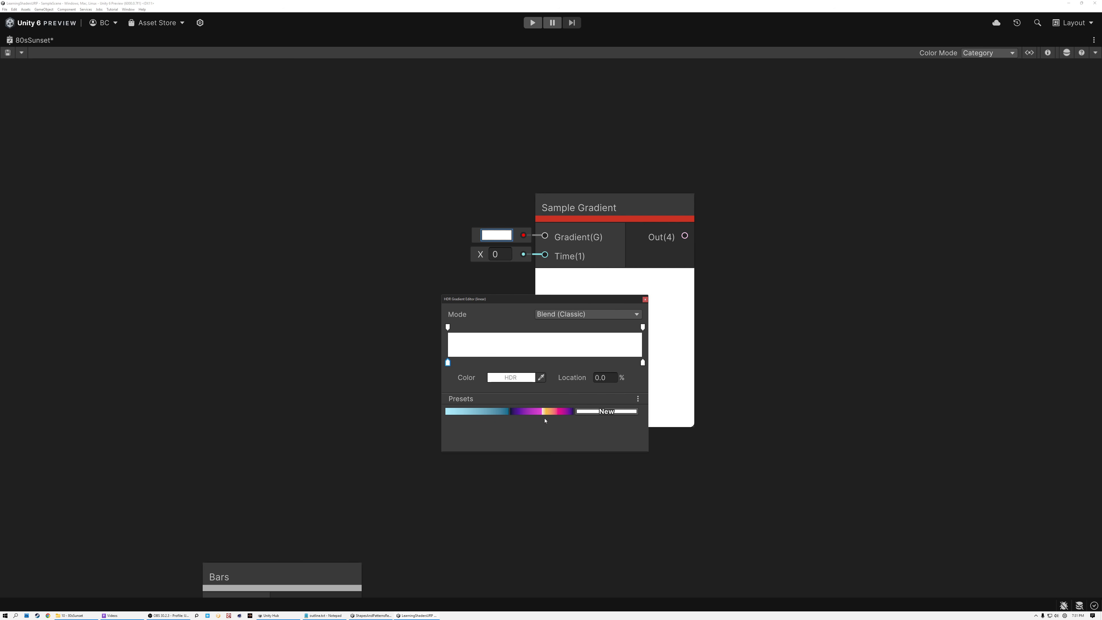
pyautogui.click(545, 413)
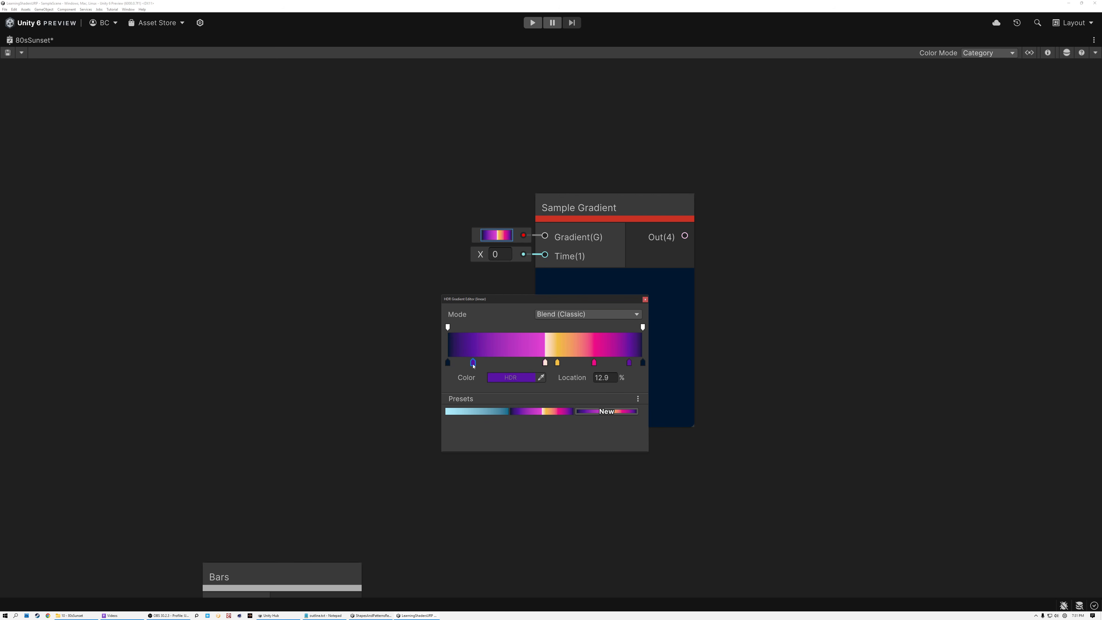
pyautogui.hotkey('ctrl', 'z')
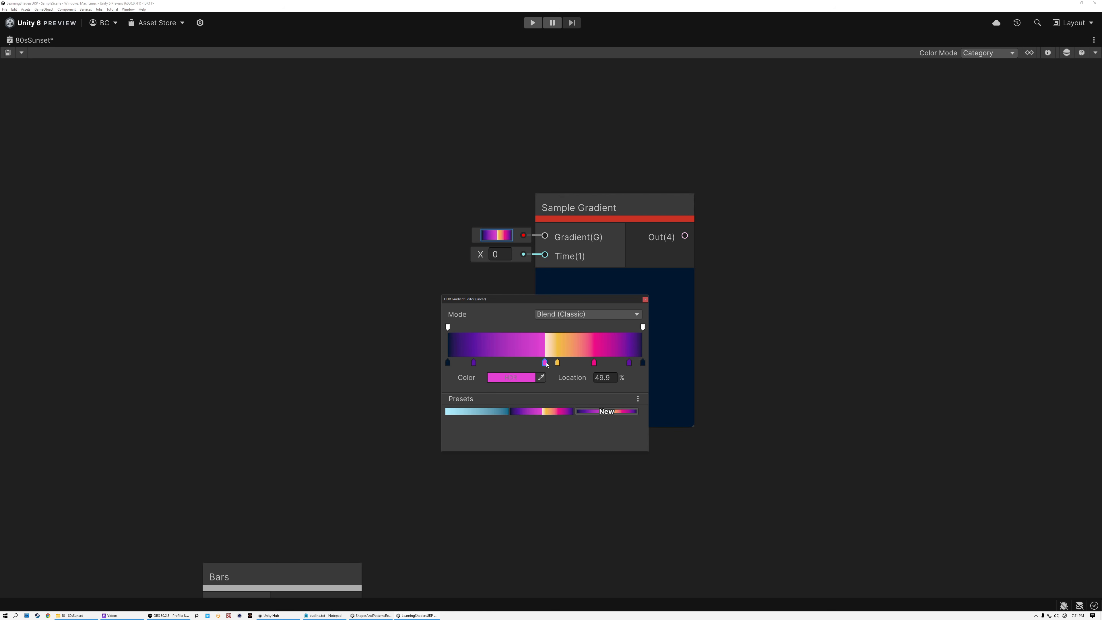
pyautogui.click(531, 364)
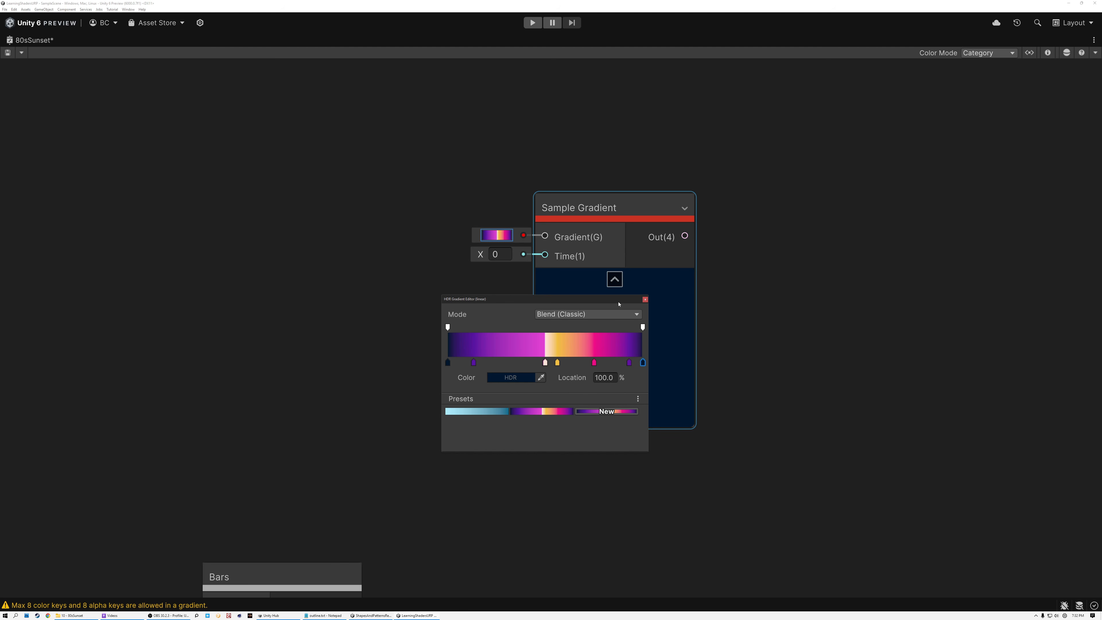
pyautogui.click(645, 299)
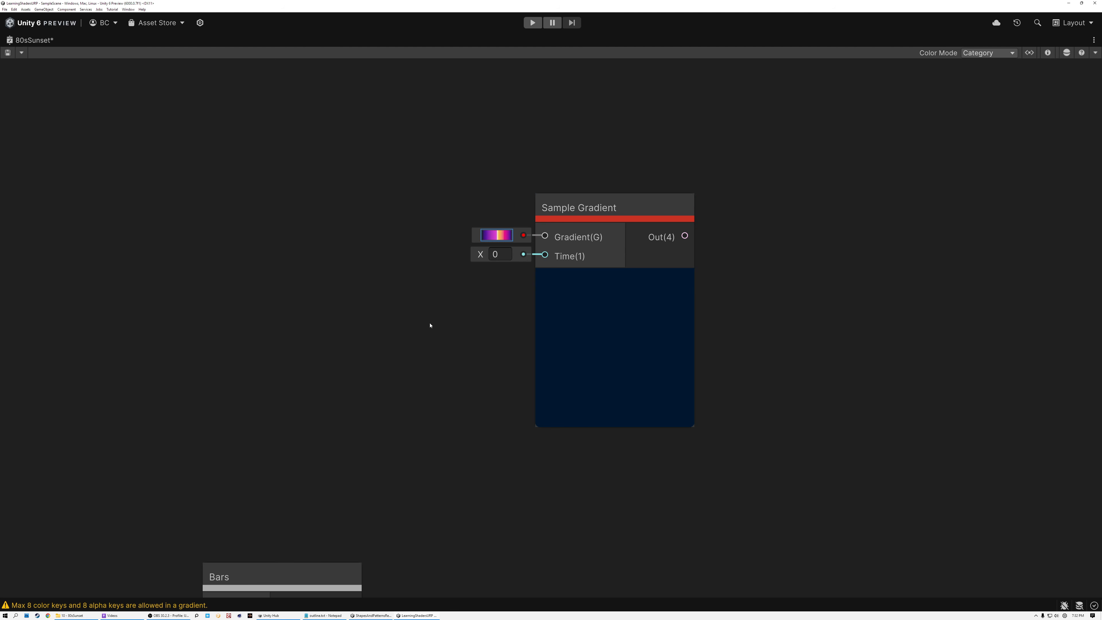
# Move LinearGradient level with Bars and route its V output through a new One Minus node into Sample Gradient's Time
pyautogui.scroll(-3, 389, 375)
pyautogui.moveTo(408, 447); pyautogui.dragTo(561, 337, button='middle')
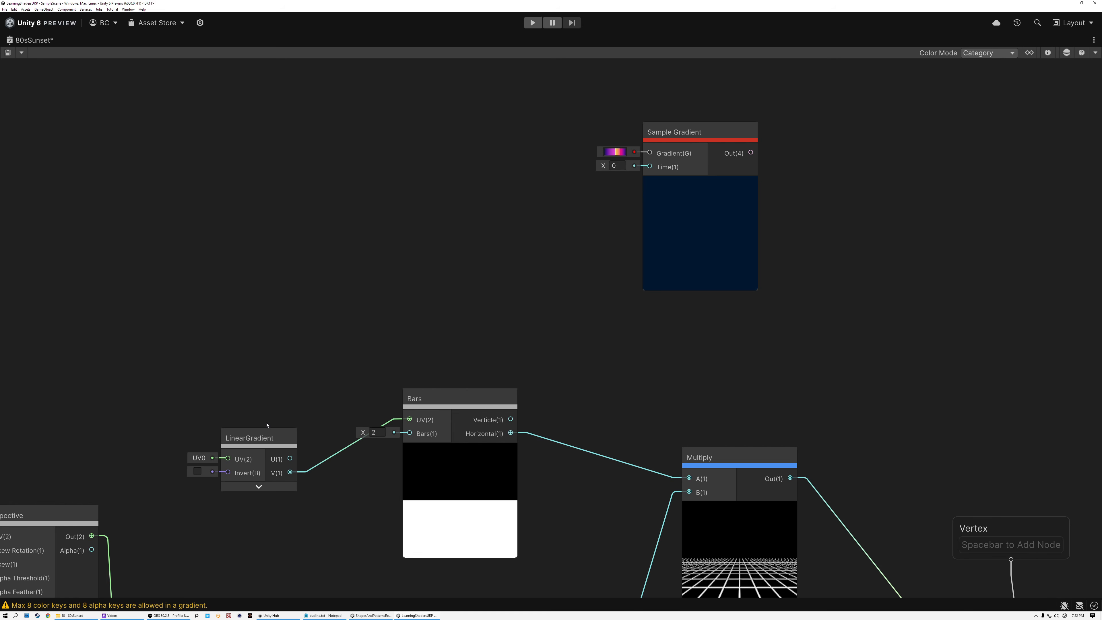
pyautogui.click(271, 389)
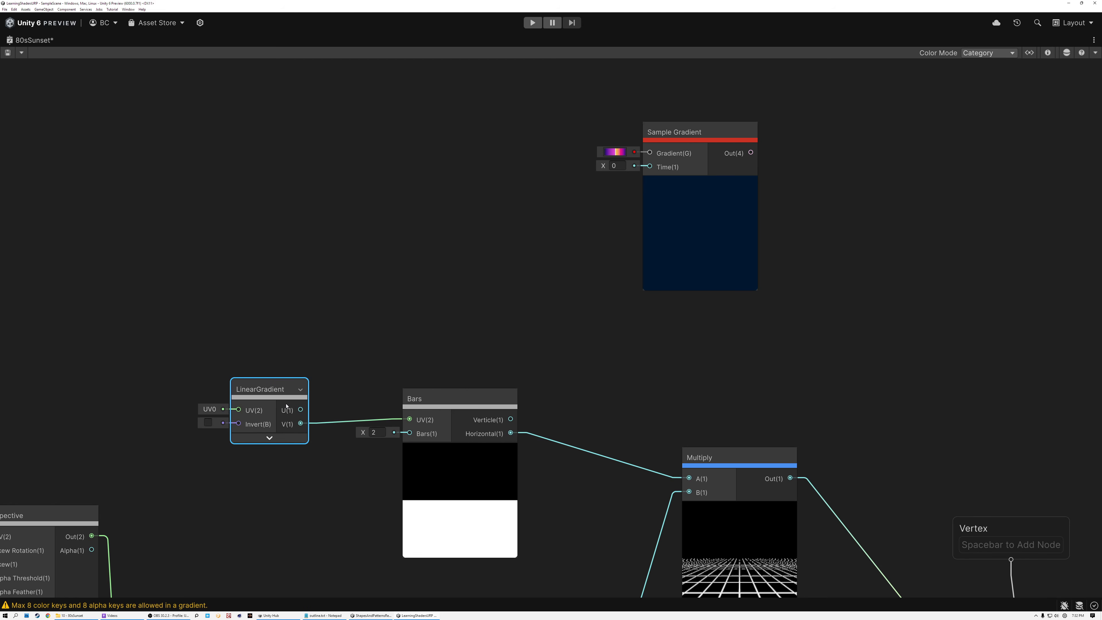
pyautogui.moveTo(300, 409); pyautogui.dragTo(473, 149)
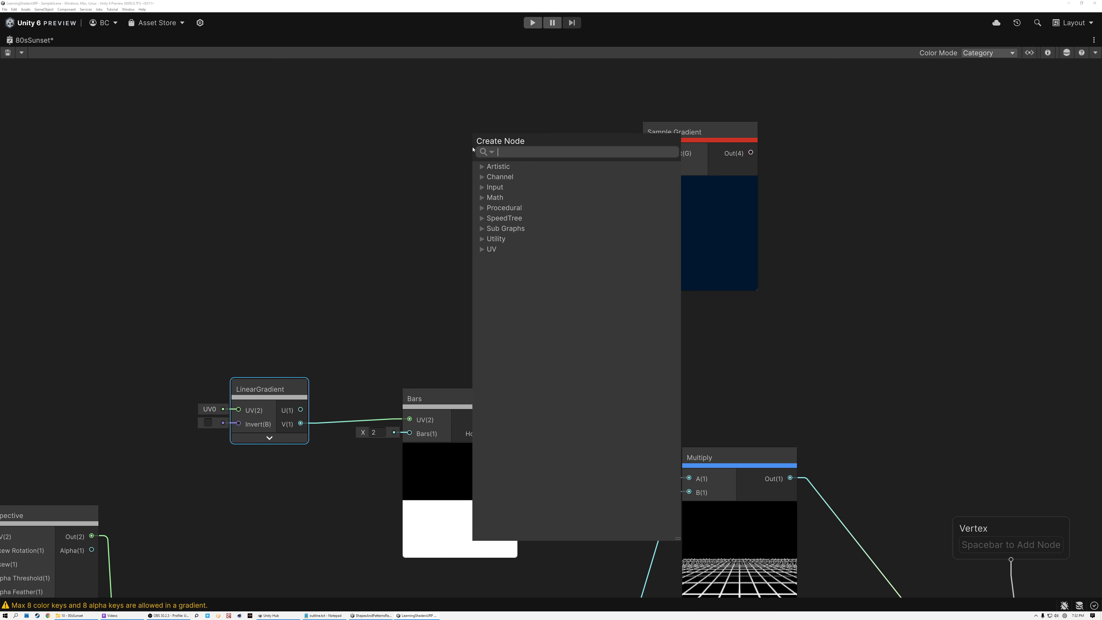
pyautogui.write('one minus')
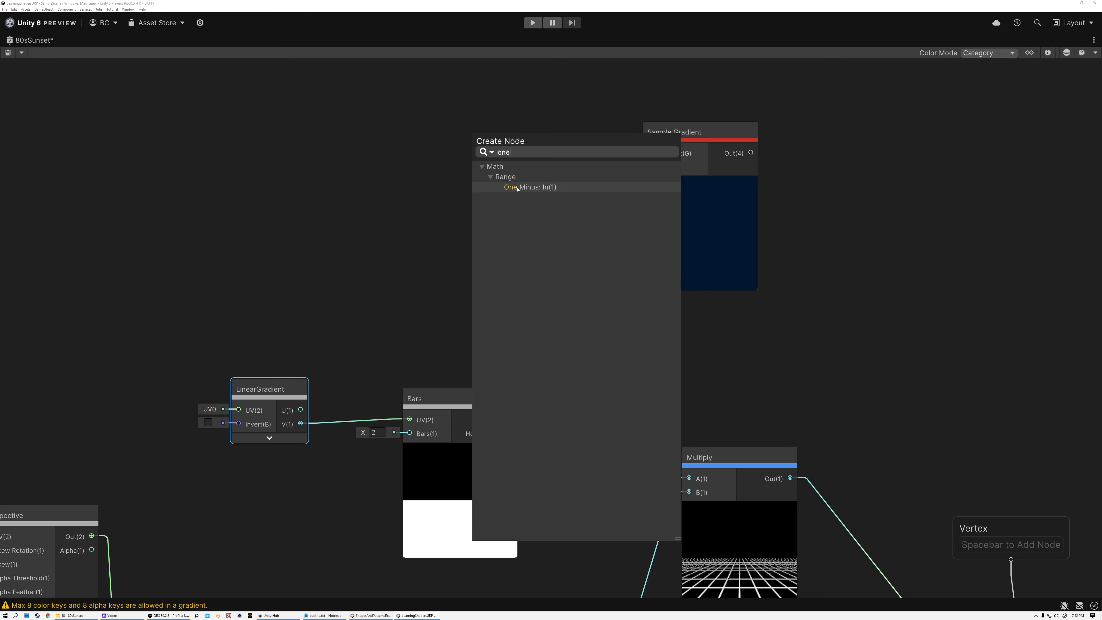
pyautogui.click(517, 187)
pyautogui.moveTo(602, 187); pyautogui.dragTo(539, 272, button='middle')
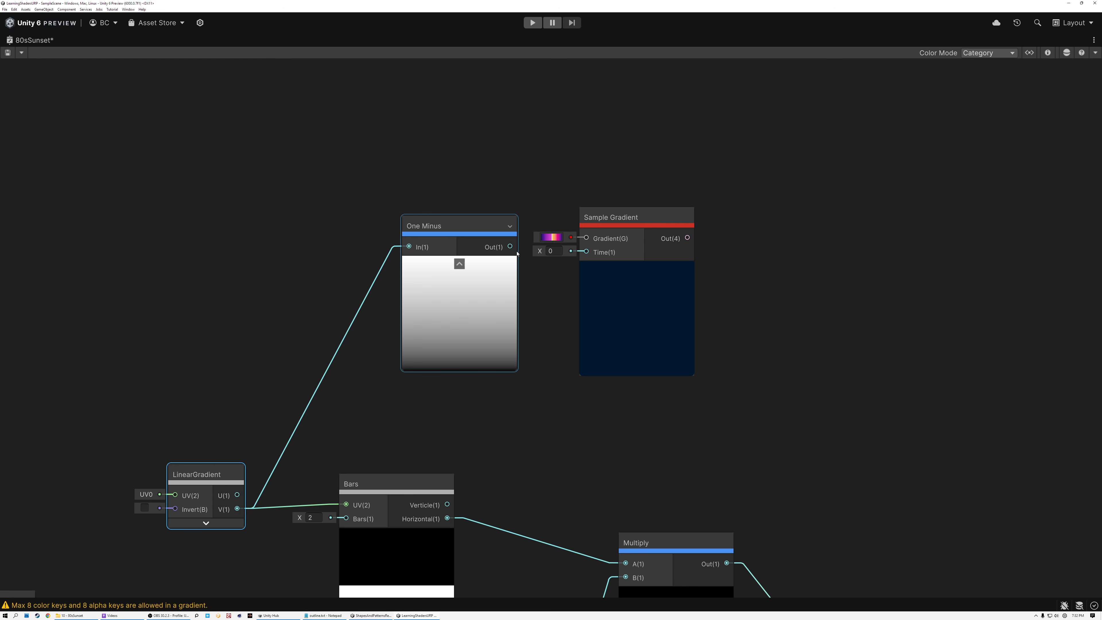
pyautogui.moveTo(511, 248); pyautogui.dragTo(587, 252)
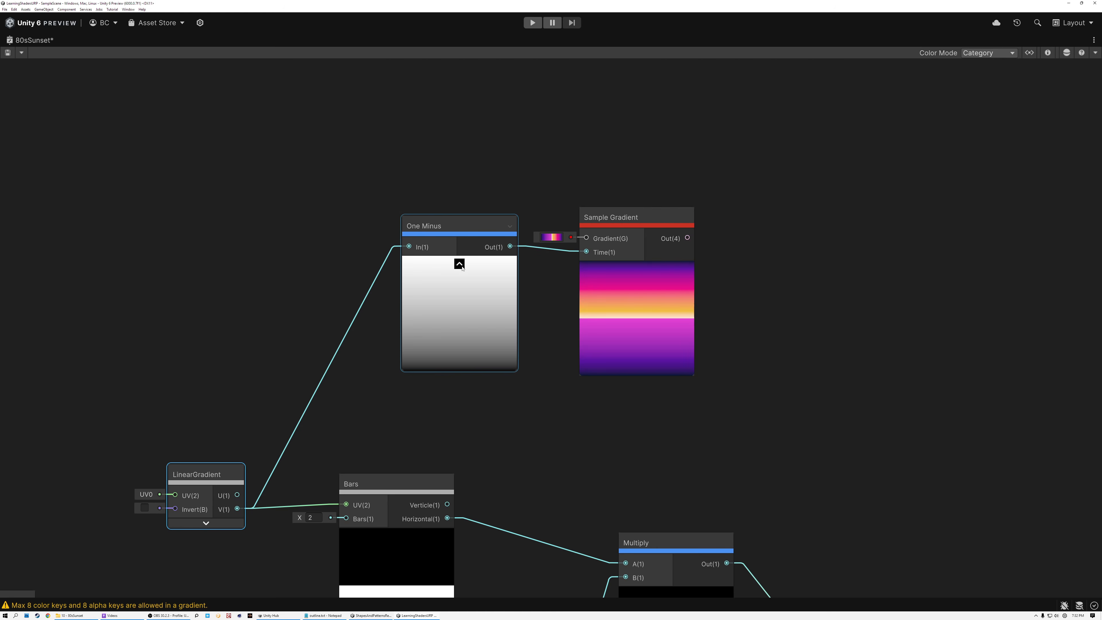
# Collapse the One Minus preview and move the node closer to LinearGradient
pyautogui.click(459, 264)
pyautogui.moveTo(454, 243); pyautogui.dragTo(365, 260)
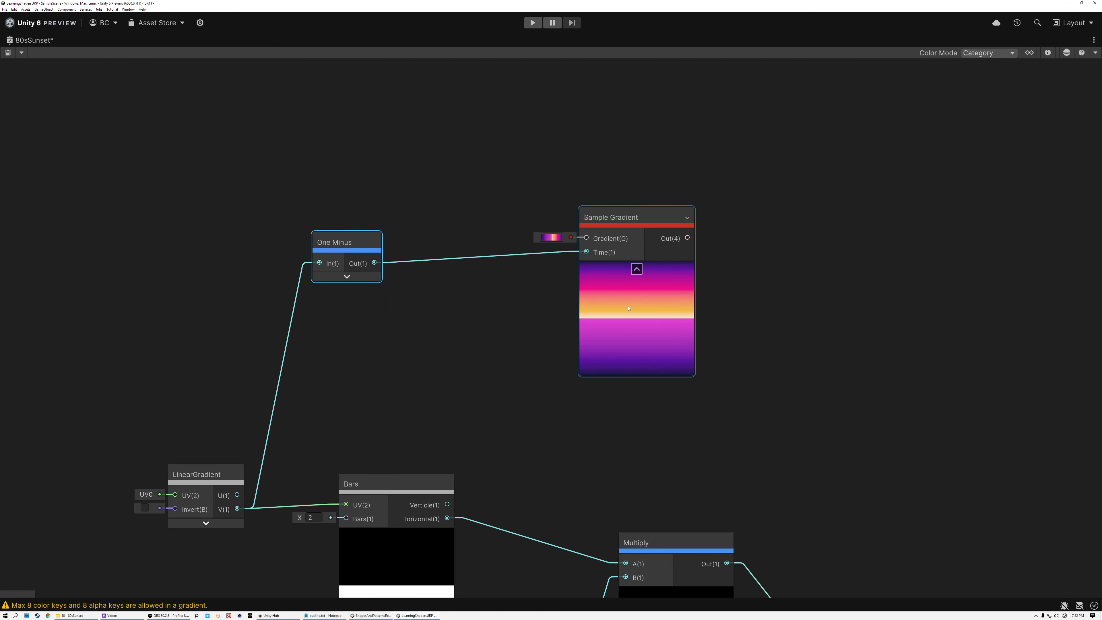
pyautogui.scroll(5, 628, 308)
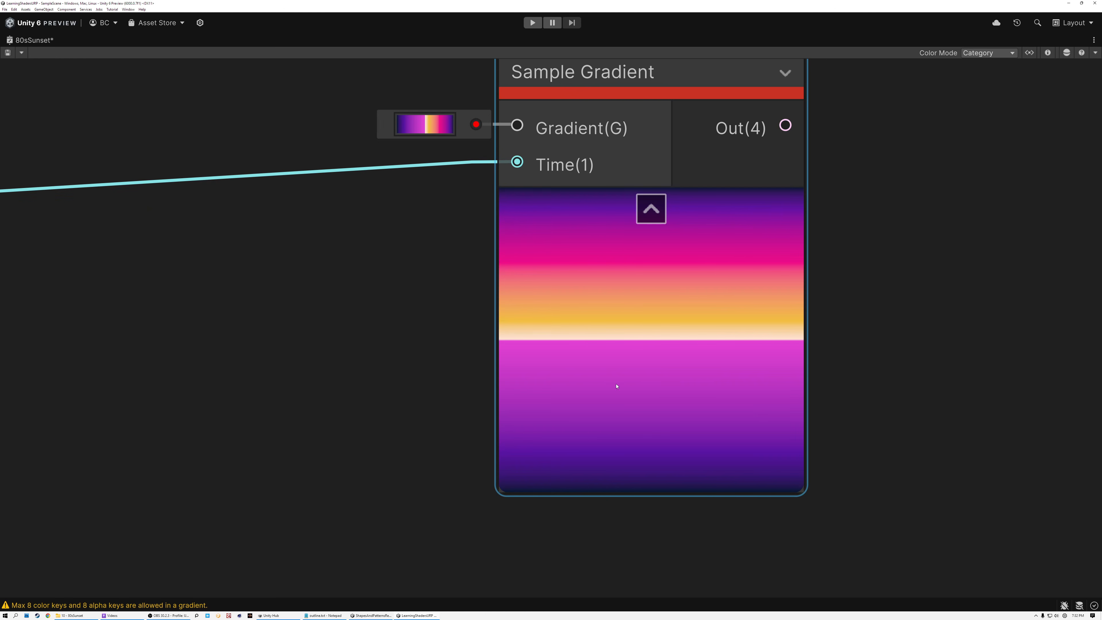
pyautogui.scroll(-7, 616, 305)
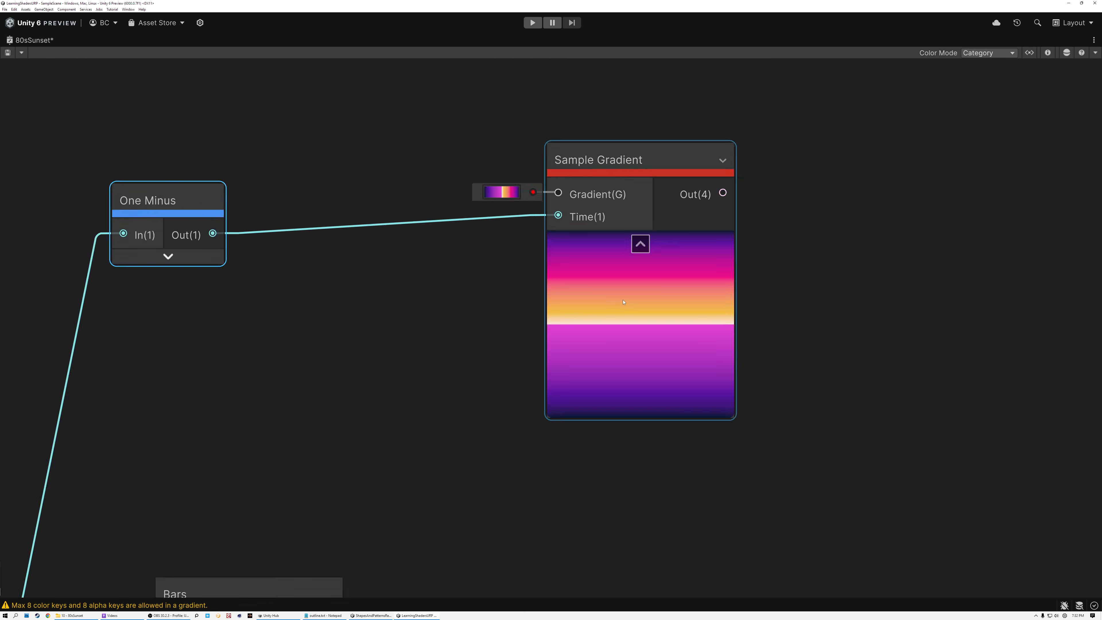
# Add a Lerp node beside Sample Gradient, above the Vertex block
pyautogui.moveTo(718, 361); pyautogui.dragTo(545, 353, button='middle')
pyautogui.click(594, 286)
pyautogui.press('space')
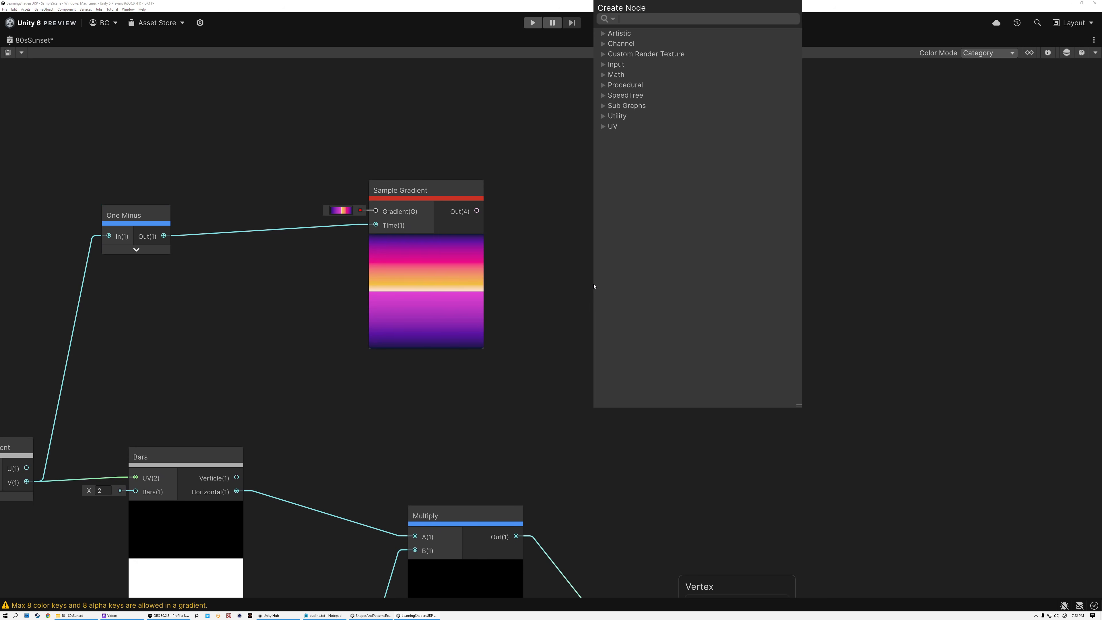
pyautogui.write('lerp')
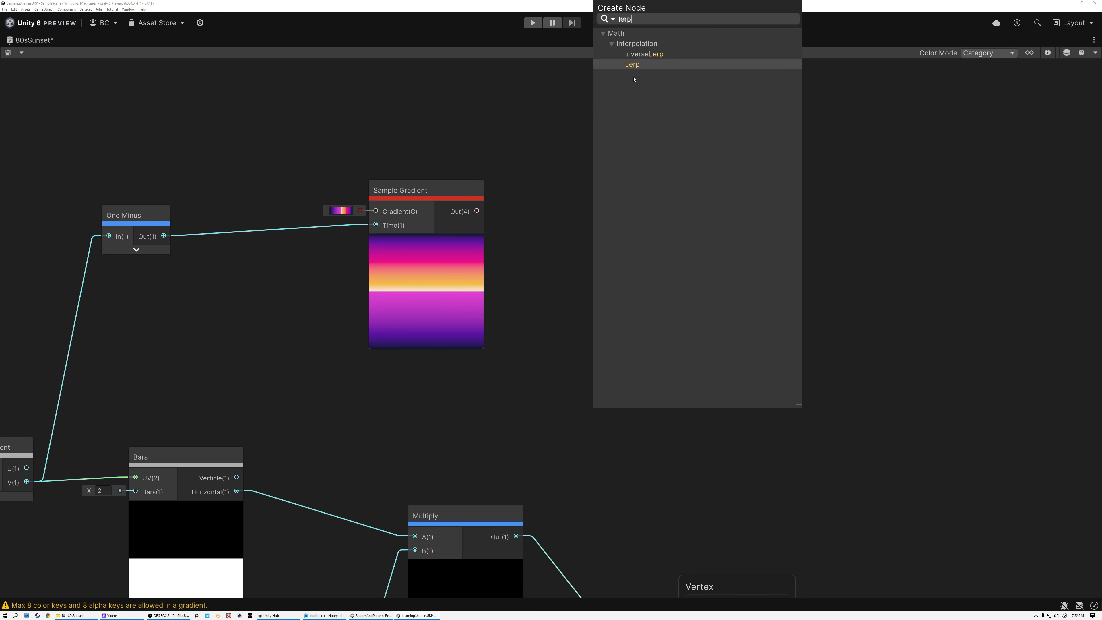
pyautogui.press('Return')
# Connect Sample Gradient's output to the Lerp's A input and the Multiply output to its T input
pyautogui.moveTo(476, 210); pyautogui.dragTo(530, 281)
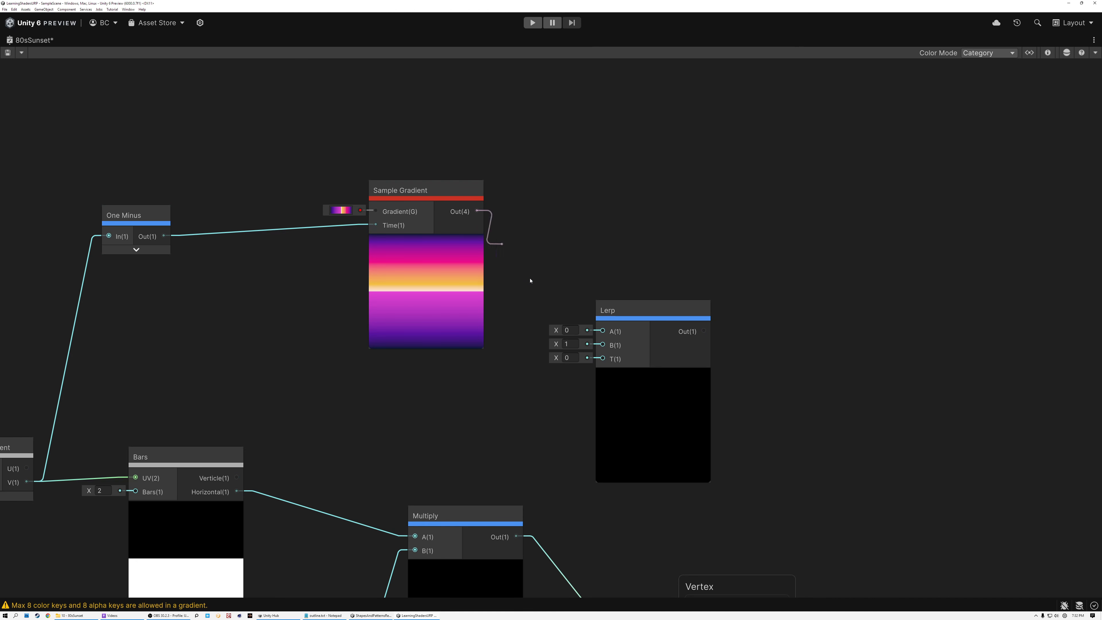
pyautogui.moveTo(605, 336); pyautogui.dragTo(603, 332)
pyautogui.moveTo(561, 418); pyautogui.dragTo(560, 283, button='middle')
pyautogui.click(467, 362)
pyautogui.moveTo(519, 379); pyautogui.dragTo(606, 202)
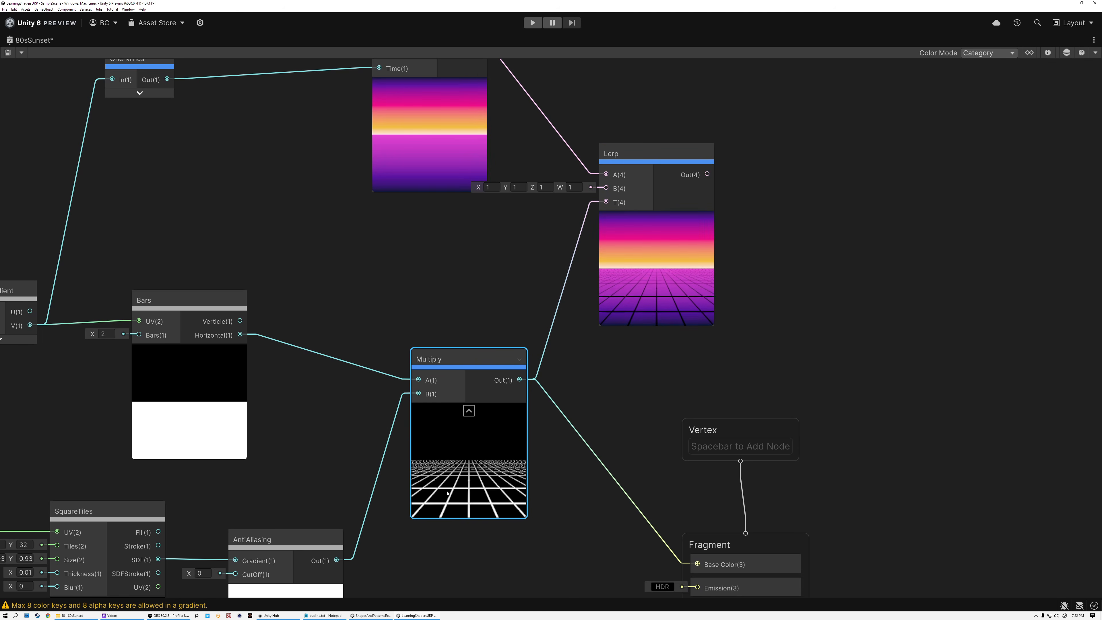
pyautogui.scroll(2, 475, 493)
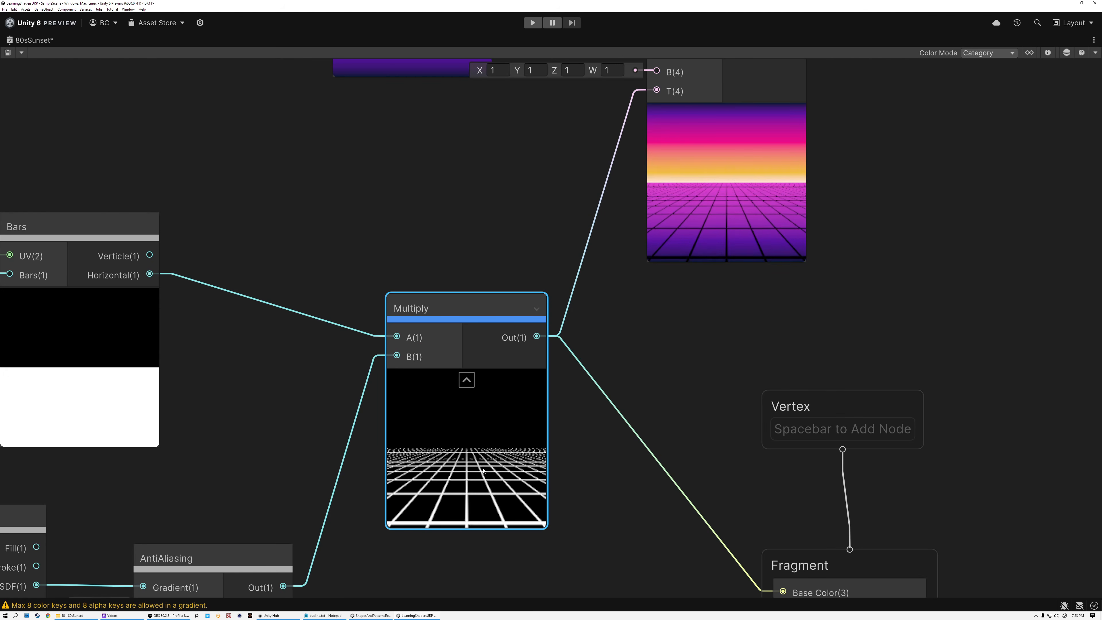
pyautogui.moveTo(603, 305); pyautogui.dragTo(527, 433, button='middle')
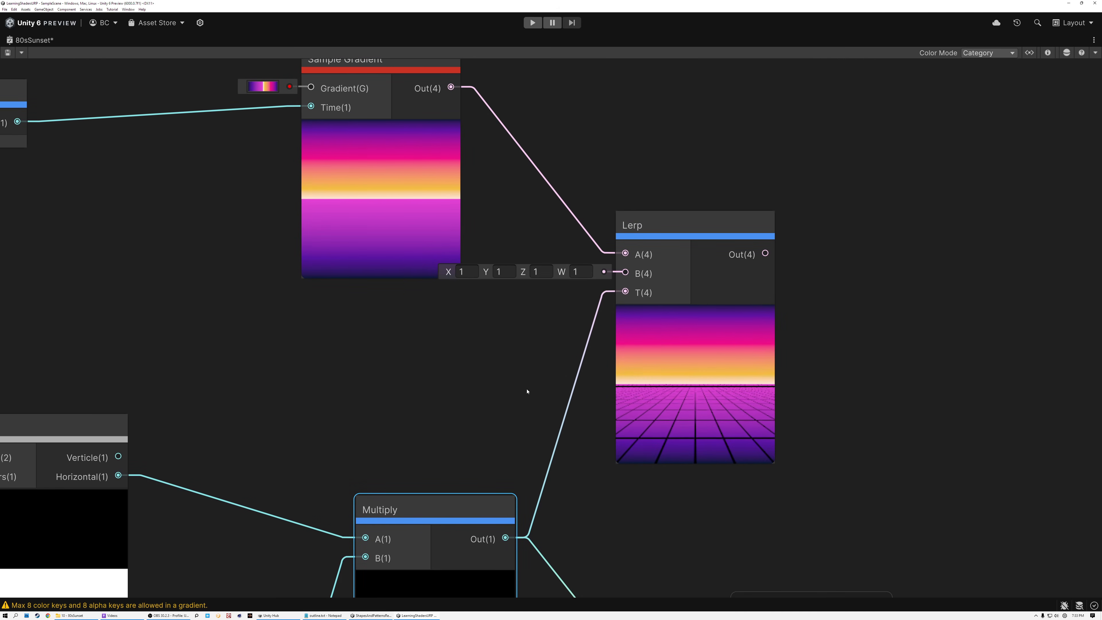
# Paste the HDR magenta Color node below Sample Gradient and connect its output to the Lerp's B input
pyautogui.scroll(4, 720, 413)
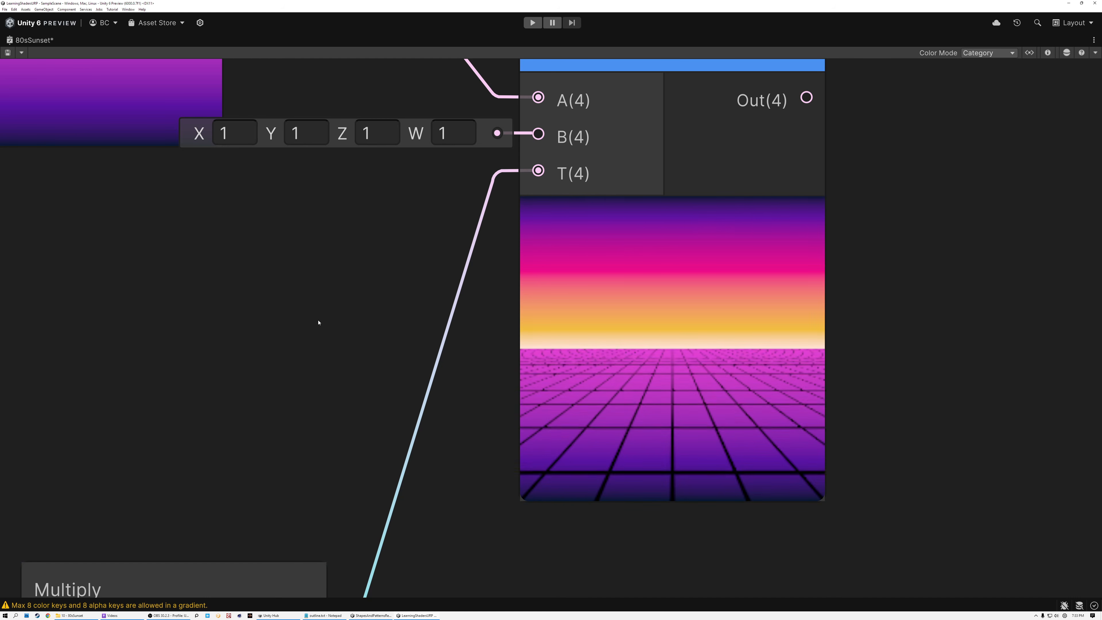
pyautogui.moveTo(318, 322); pyautogui.dragTo(482, 349, button='middle')
pyautogui.scroll(-3, 450, 345)
pyautogui.hotkey('ctrl', 'v')
pyautogui.moveTo(445, 335); pyautogui.dragTo(318, 290)
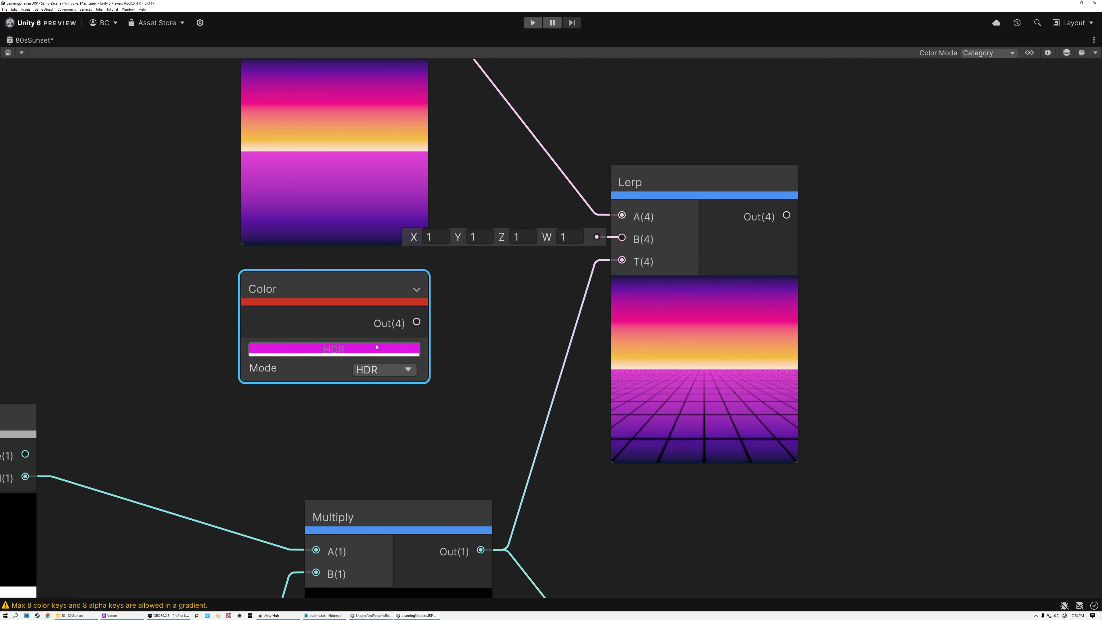
pyautogui.moveTo(416, 322); pyautogui.dragTo(622, 238)
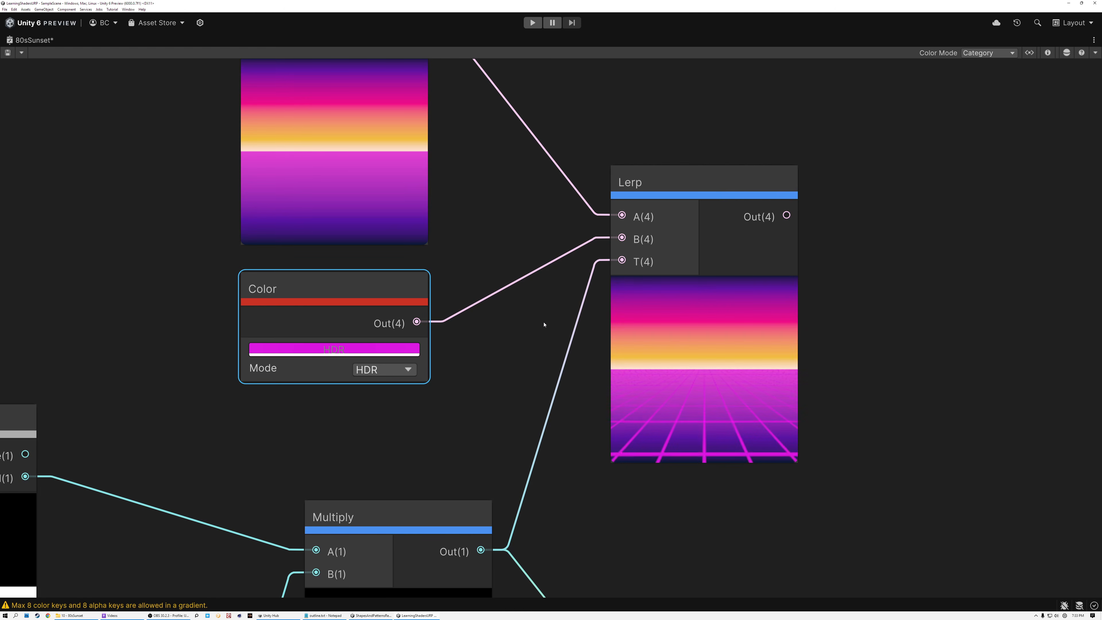
pyautogui.scroll(3, 674, 402)
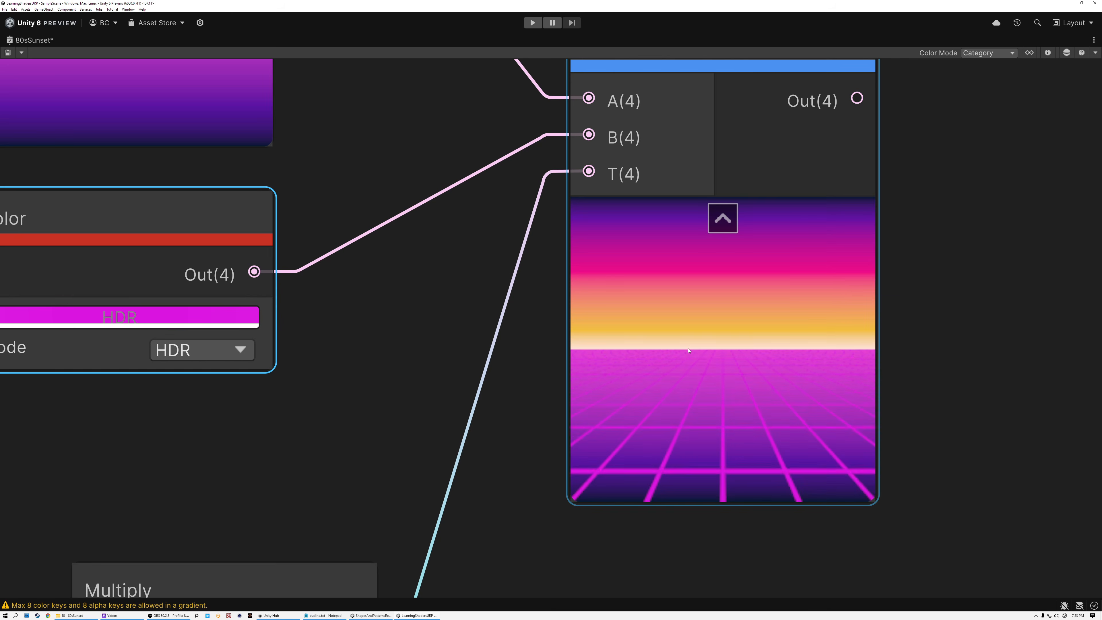
# Move the Vertex and Fragment blocks farther away from the Lerp node to make room between them
pyautogui.scroll(-6, 689, 350)
pyautogui.moveTo(722, 463); pyautogui.dragTo(600, 422, button='middle')
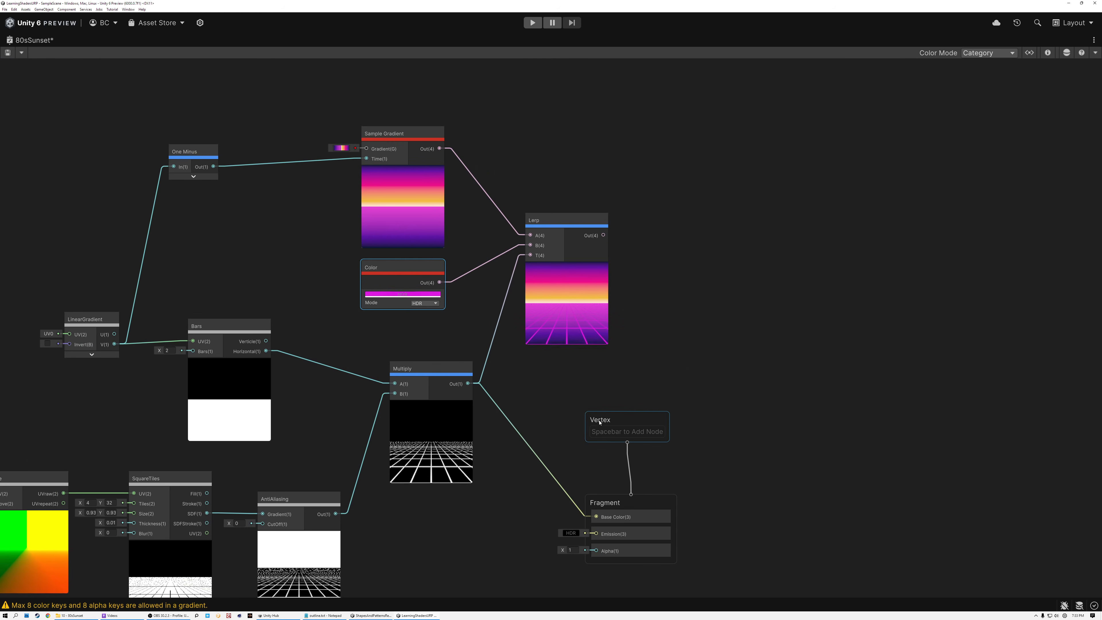
pyautogui.moveTo(600, 422); pyautogui.dragTo(857, 339)
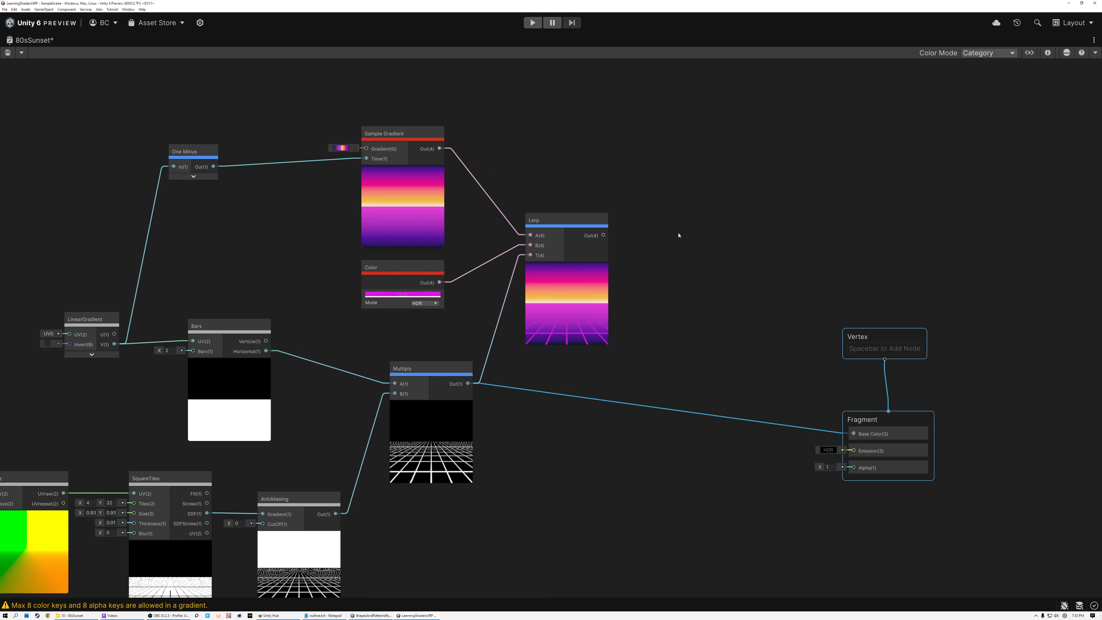
# Add a Power node between Lerp and the Fragment block, with Lerp's output feeding its A input
pyautogui.press('space')
pyautogui.write('power')
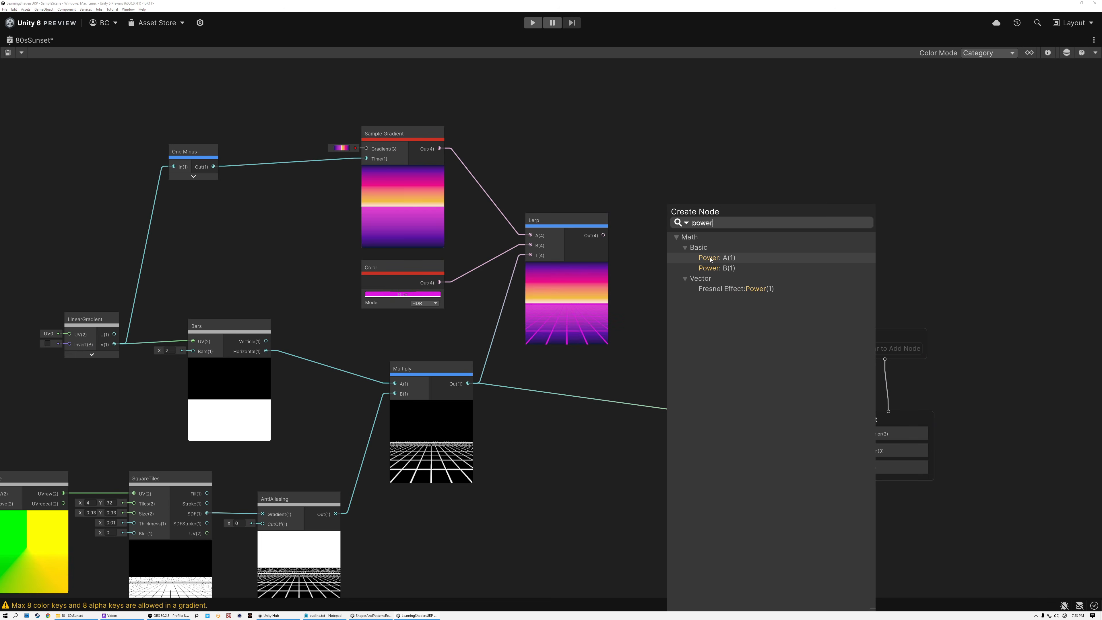
pyautogui.click(710, 258)
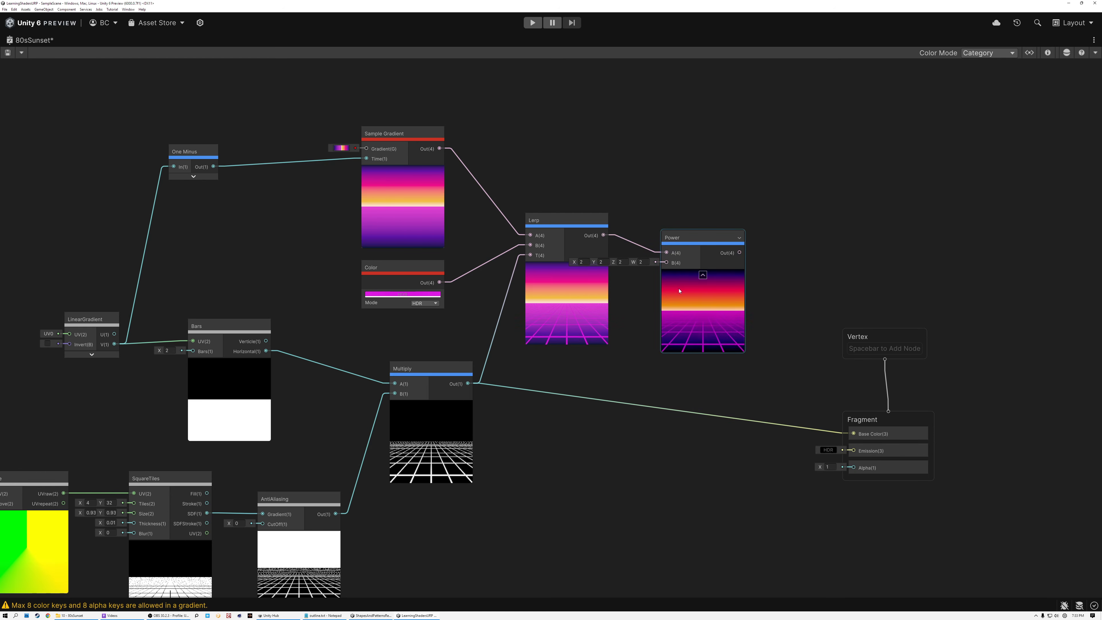
pyautogui.scroll(4, 678, 290)
pyautogui.moveTo(682, 215); pyautogui.dragTo(712, 268)
# Set the X, Y and Z values of the Power node's B input to 2.2
pyautogui.scroll(3, 615, 333)
pyautogui.click(519, 294)
pyautogui.write('2.2')
pyautogui.press('Tab')
pyautogui.write('2.2')
pyautogui.press('Tab')
pyautogui.write('2.2')
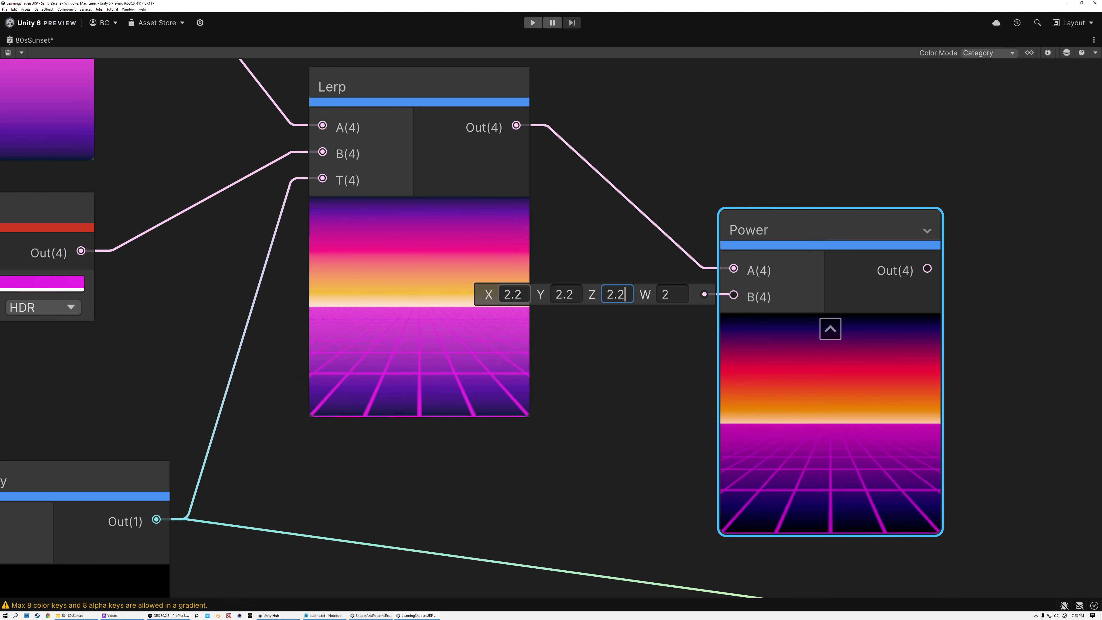
pyautogui.click(595, 351)
# Connect Power's output to the Fragment's Base Color and move the Vertex and Fragment blocks up beside Power
pyautogui.scroll(-6, 600, 347)
pyautogui.moveTo(626, 366); pyautogui.dragTo(534, 347, button='middle')
pyautogui.moveTo(654, 292); pyautogui.dragTo(766, 461)
pyautogui.click(836, 344)
pyautogui.moveTo(701, 317); pyautogui.dragTo(838, 484)
pyautogui.moveTo(784, 443); pyautogui.dragTo(810, 269)
# Show the Main Preview and shrink it so that the whole node graph fits beside it
pyautogui.scroll(-7, 583, 254)
pyautogui.moveTo(568, 242); pyautogui.dragTo(664, 350, button='middle')
pyautogui.click(1066, 53)
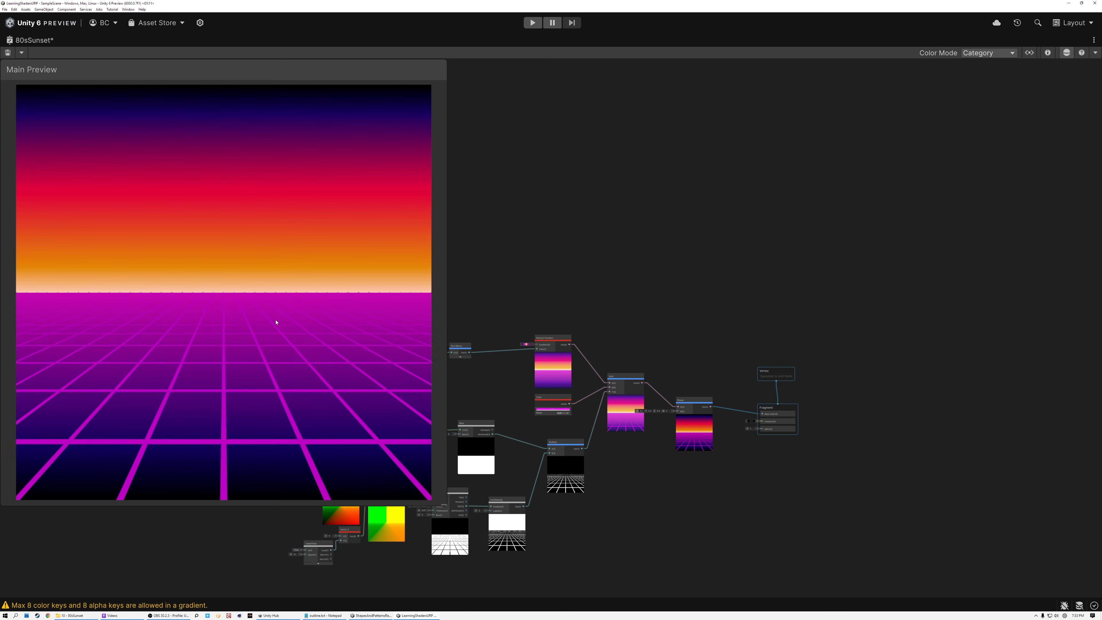
pyautogui.moveTo(446, 505); pyautogui.dragTo(330, 364)
pyautogui.moveTo(494, 395); pyautogui.dragTo(584, 282, button='middle')
pyautogui.scroll(3, 571, 305)
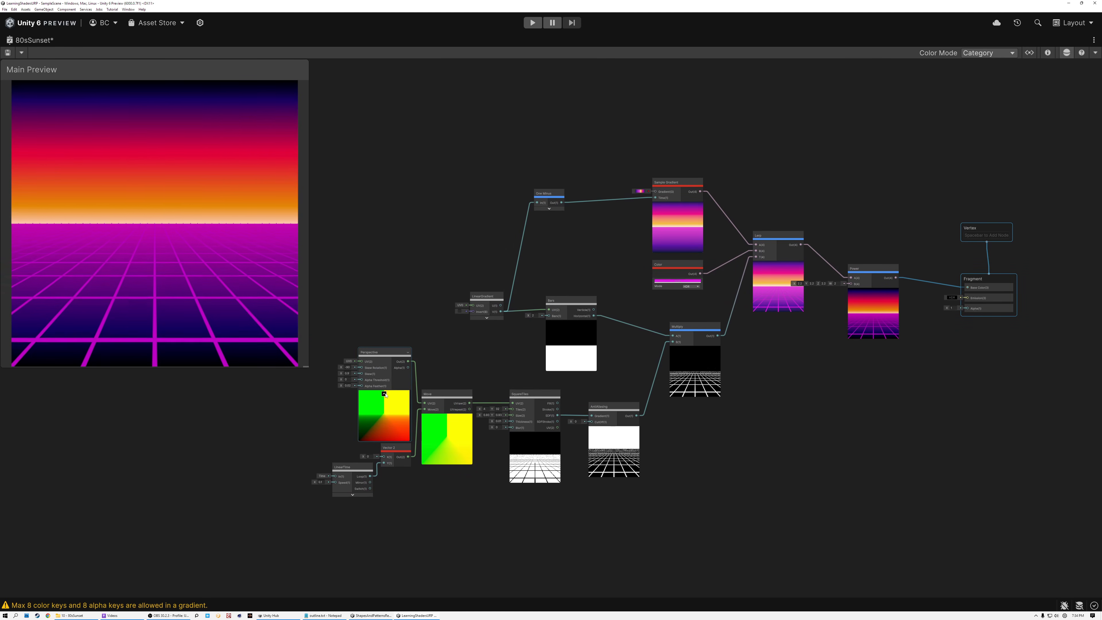
# Collapse the previews of Perspective, Move, SquareTiles and AntiAliasing, and shift Perspective down closer to Vector 2
pyautogui.click(384, 394)
pyautogui.click(446, 415)
pyautogui.moveTo(375, 357); pyautogui.dragTo(376, 387)
pyautogui.click(535, 435)
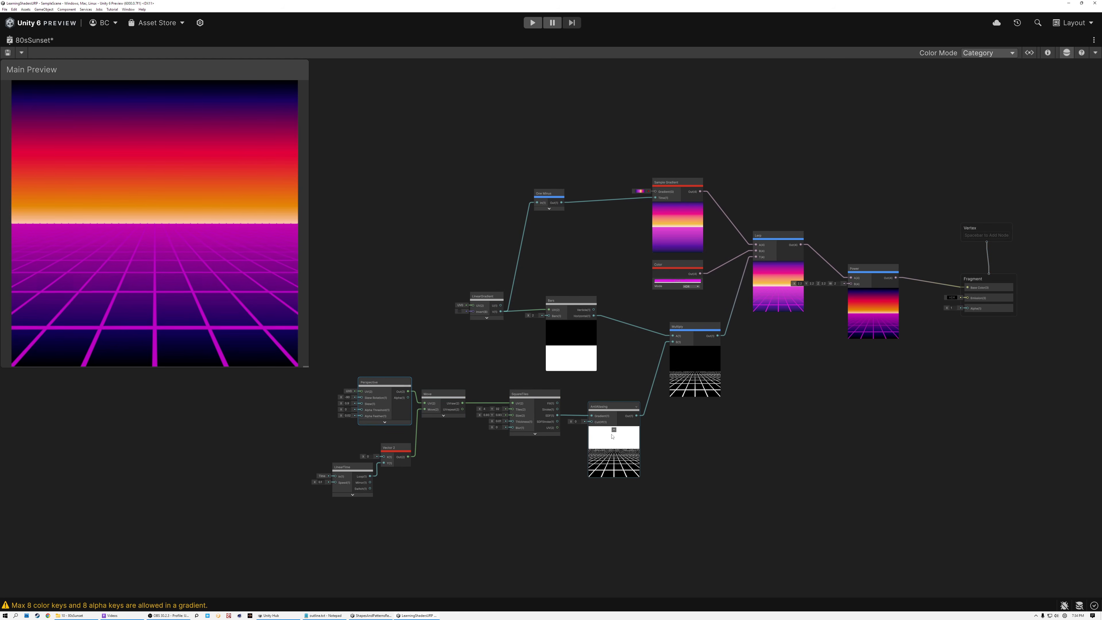
pyautogui.click(613, 429)
# Collapse the previews of Multiply, Bars, Sample Gradient, Lerp and Power
pyautogui.click(694, 349)
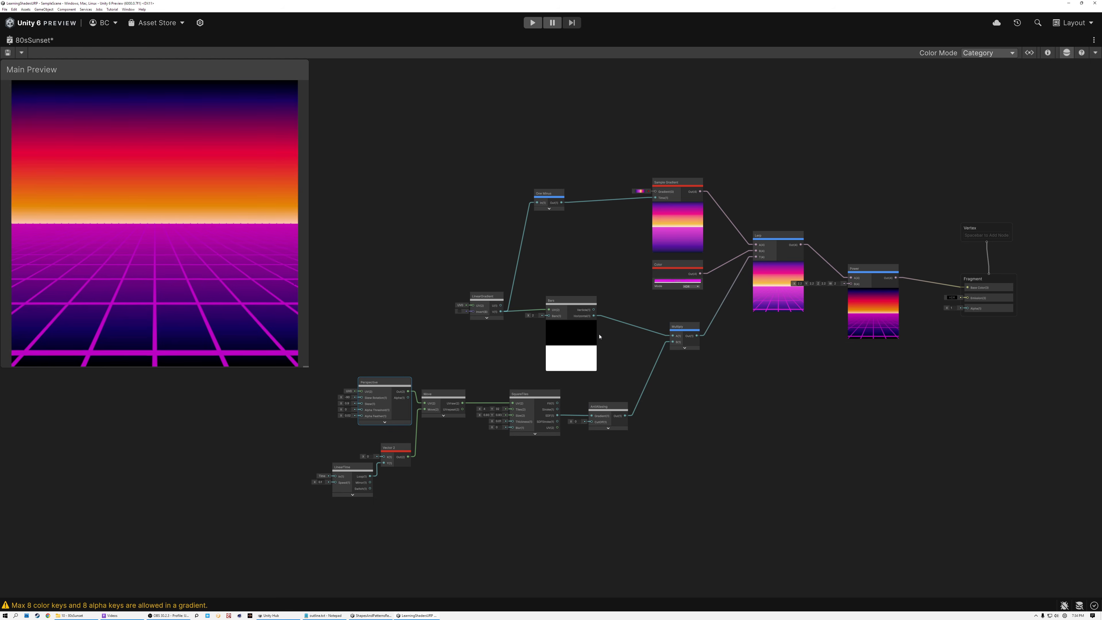
pyautogui.click(571, 324)
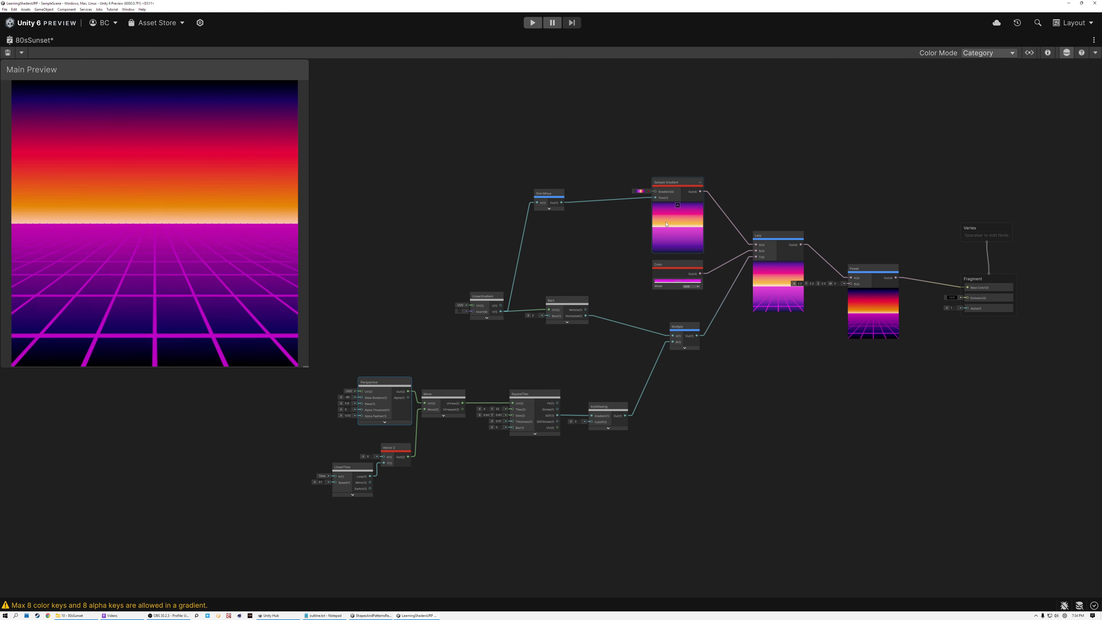
pyautogui.click(678, 205)
pyautogui.click(778, 264)
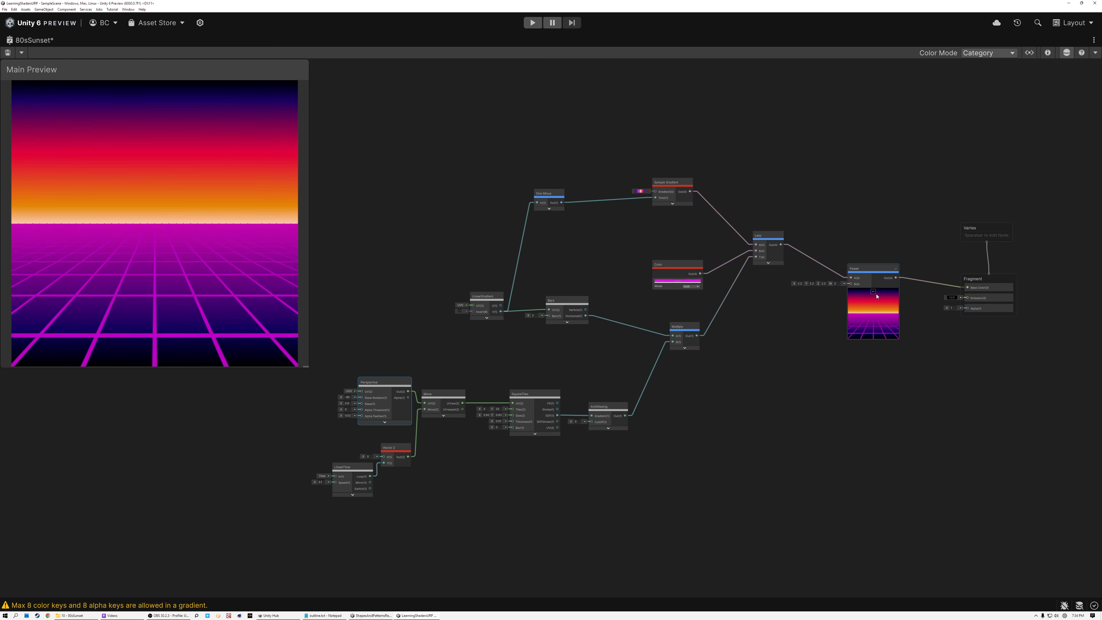
pyautogui.click(874, 292)
# Review the moving grid chain node by node: LinearTime, Perspective, Move, SquareTiles and AntiAliasing
pyautogui.scroll(4, 400, 408)
pyautogui.moveTo(540, 301); pyautogui.dragTo(555, 255, button='middle')
pyautogui.scroll(1, 517, 293)
pyautogui.click(374, 447)
pyautogui.click(456, 261)
pyautogui.click(562, 287)
pyautogui.click(777, 290)
pyautogui.click(928, 312)
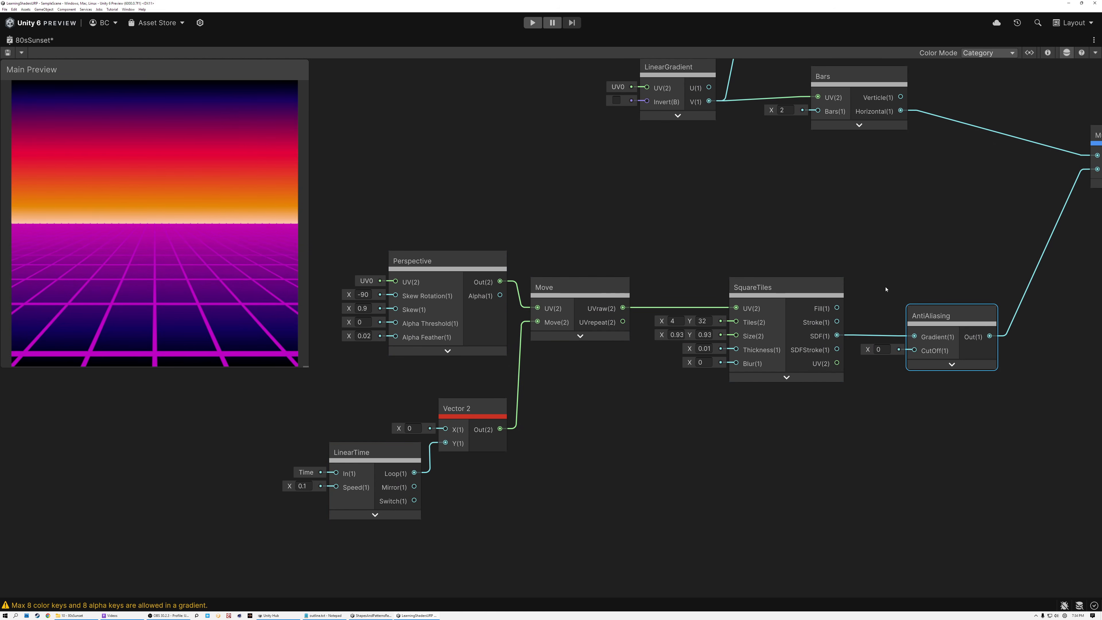
# Move Sample Gradient and One Minus closer to Color, and LinearGradient and Bars closer to Multiply
pyautogui.scroll(-3, 819, 239)
pyautogui.moveTo(772, 172); pyautogui.dragTo(744, 275, button='middle')
pyautogui.moveTo(751, 165); pyautogui.dragTo(768, 243)
pyautogui.moveTo(565, 206); pyautogui.dragTo(655, 255)
pyautogui.moveTo(432, 326); pyautogui.dragTo(625, 398)
pyautogui.moveTo(593, 355); pyautogui.dragTo(701, 397)
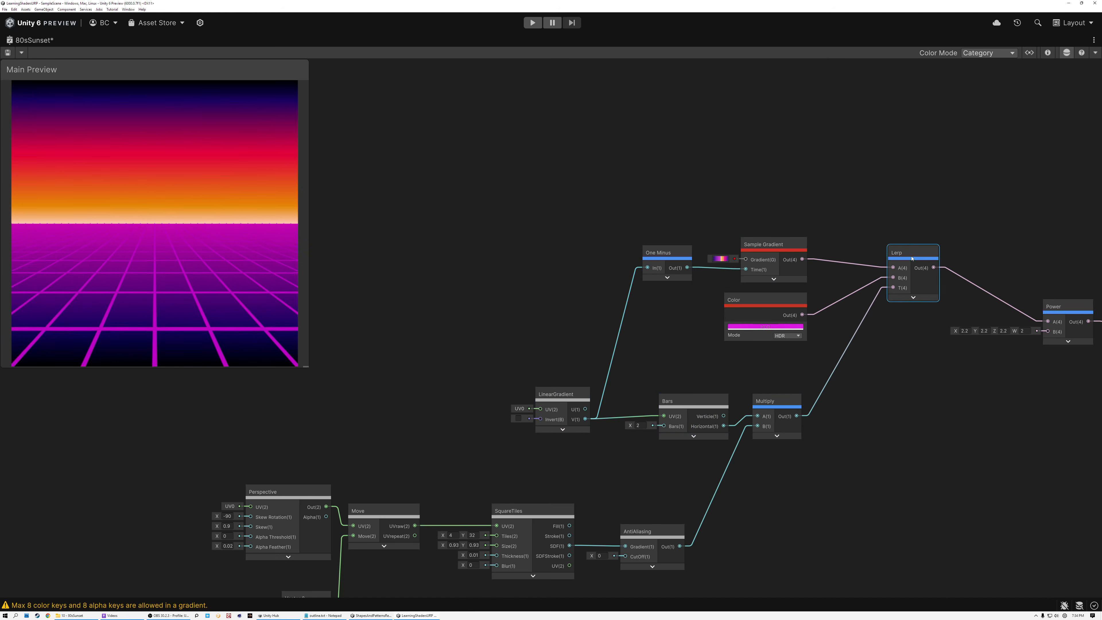
# Move Lerp closer to Sample Gradient and Color, and bring Power nearly level with Lerp
pyautogui.moveTo(912, 259); pyautogui.dragTo(872, 259)
pyautogui.moveTo(917, 369); pyautogui.dragTo(724, 367, button='middle')
pyautogui.moveTo(857, 313); pyautogui.dragTo(789, 269)
pyautogui.scroll(-1, 661, 349)
pyautogui.moveTo(671, 359); pyautogui.dragTo(767, 306, button='middle')
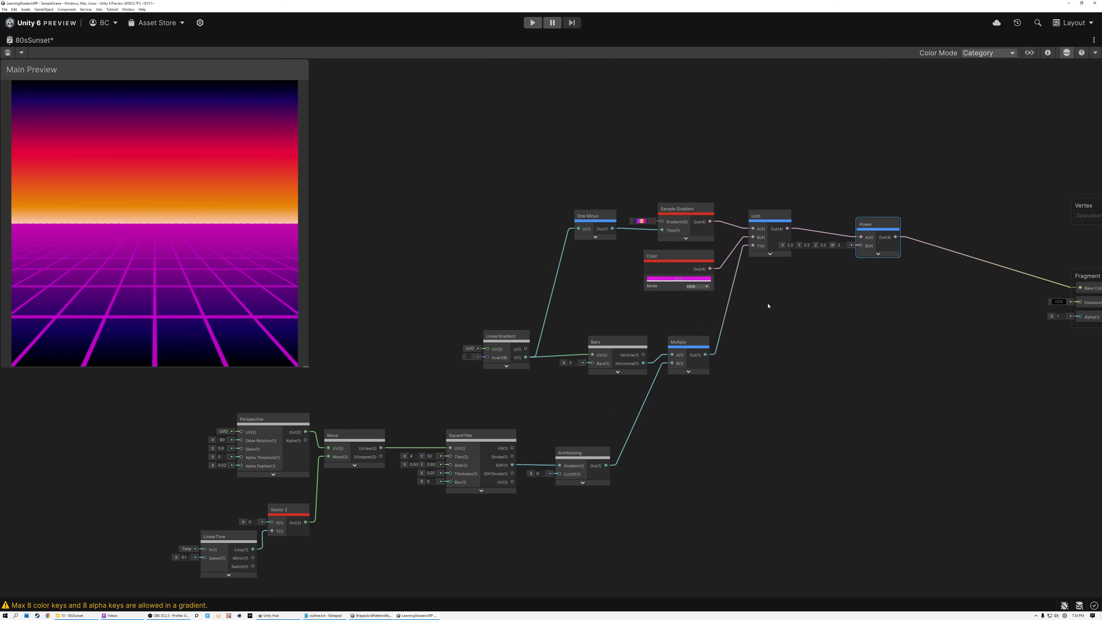
pyautogui.scroll(-1, 768, 306)
pyautogui.scroll(1, 693, 389)
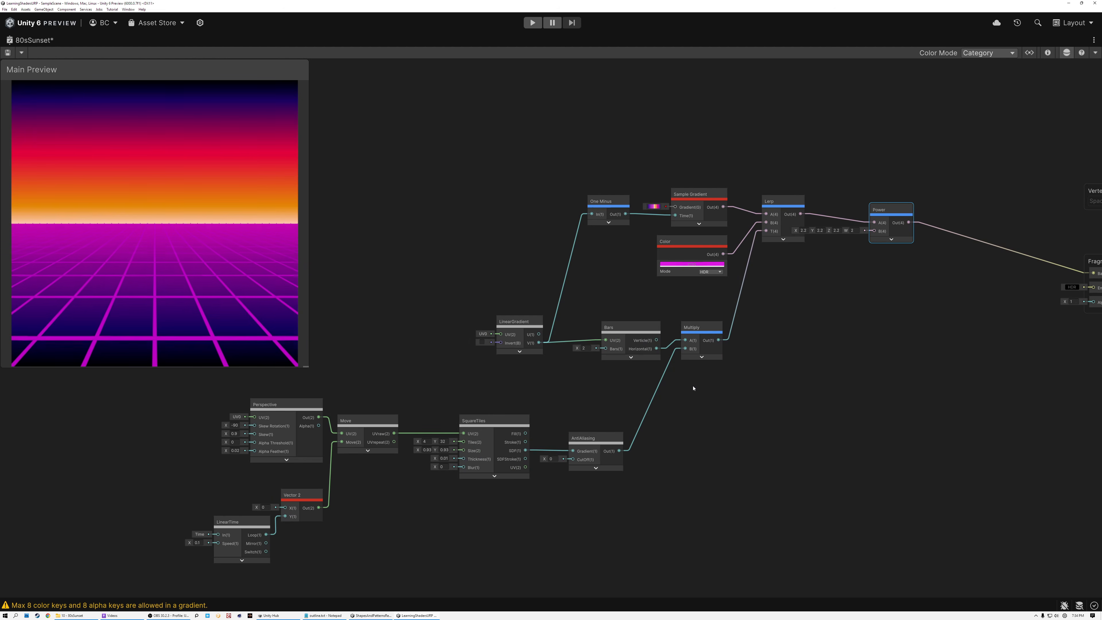
# Select the Vertex and Fragment blocks together and move them next to Power, with Base Color level with its output
pyautogui.moveTo(141, 391); pyautogui.dragTo(736, 566)
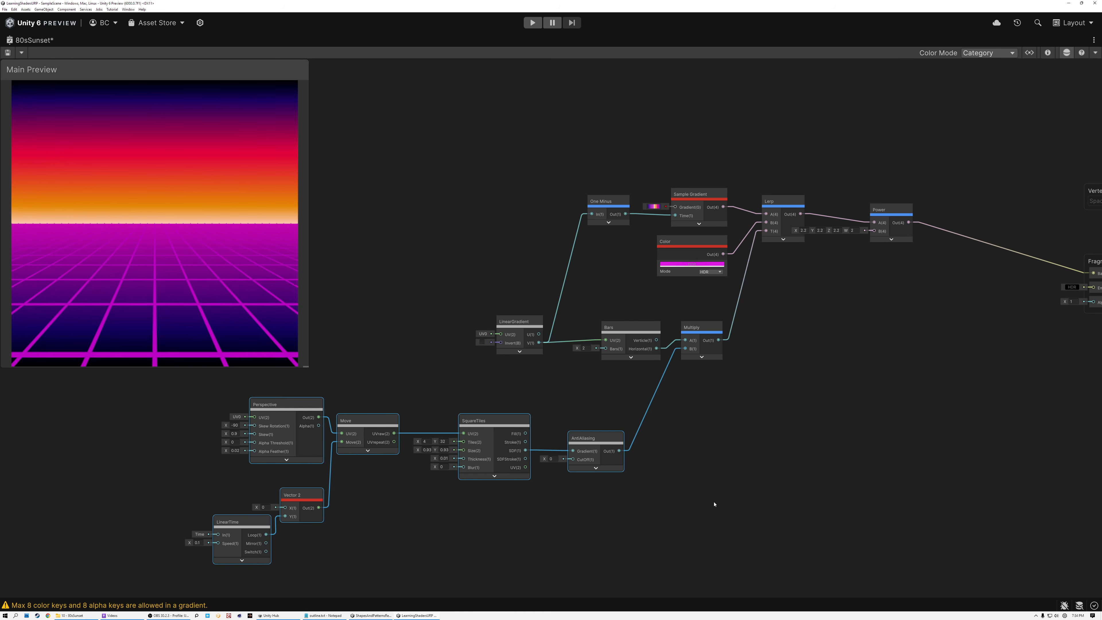
pyautogui.moveTo(789, 426); pyautogui.dragTo(664, 439, button='middle')
pyautogui.moveTo(949, 161); pyautogui.dragTo(1063, 370)
pyautogui.moveTo(1003, 276); pyautogui.dragTo(881, 226)
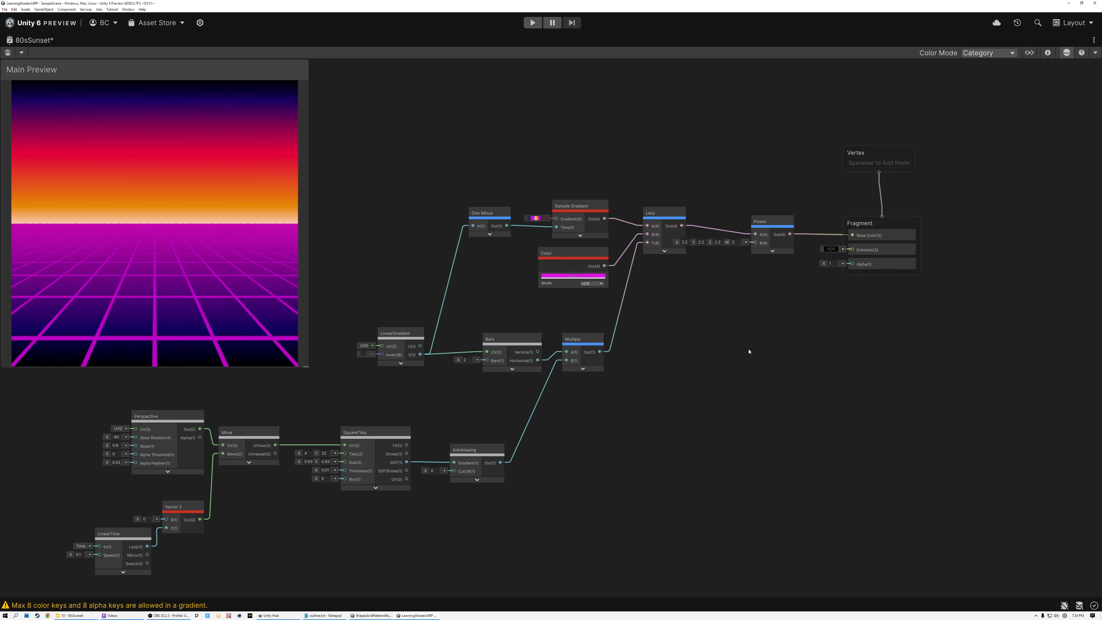
pyautogui.scroll(-2, 750, 351)
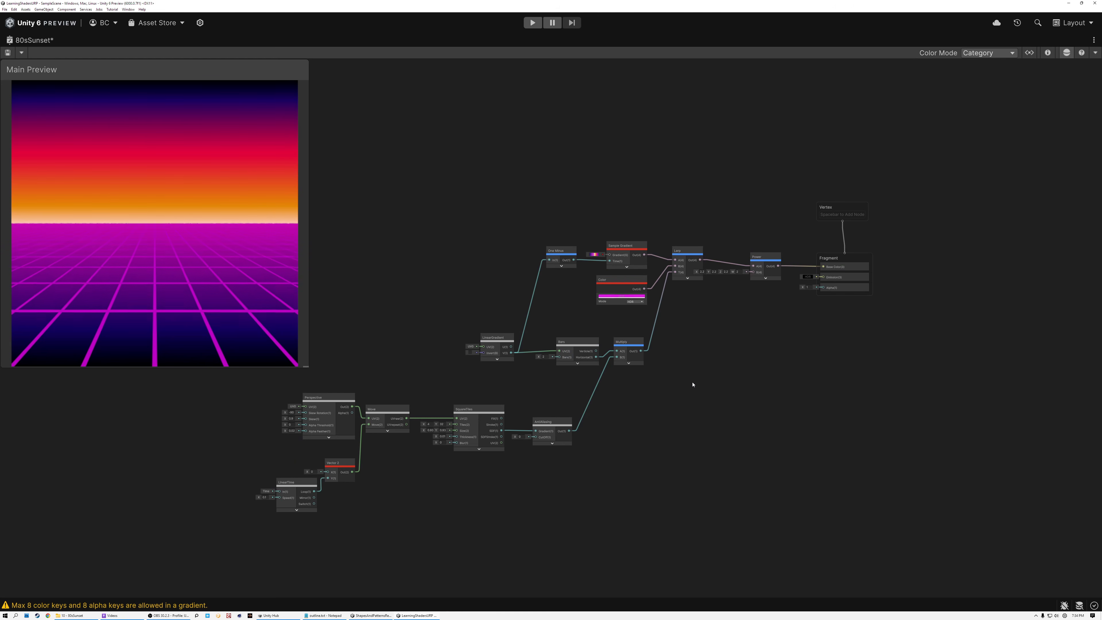
pyautogui.scroll(1, 692, 385)
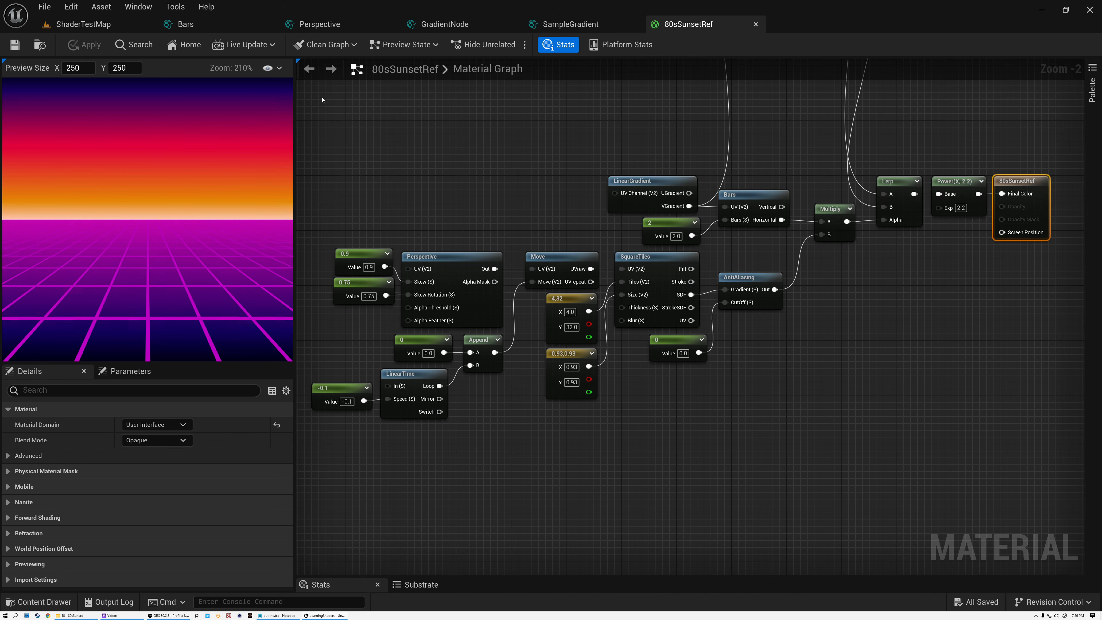
# Review the node network of the 80sSunsetRef material, from the grid chain up to the color constants
pyautogui.moveTo(359, 156); pyautogui.dragTo(997, 394)
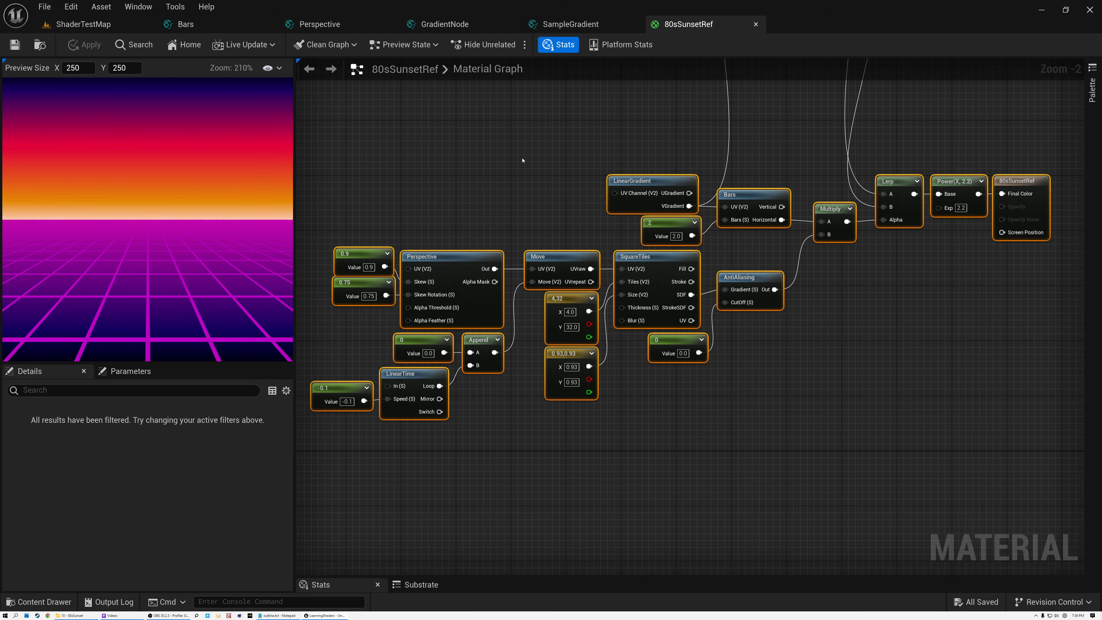
pyautogui.click(521, 159)
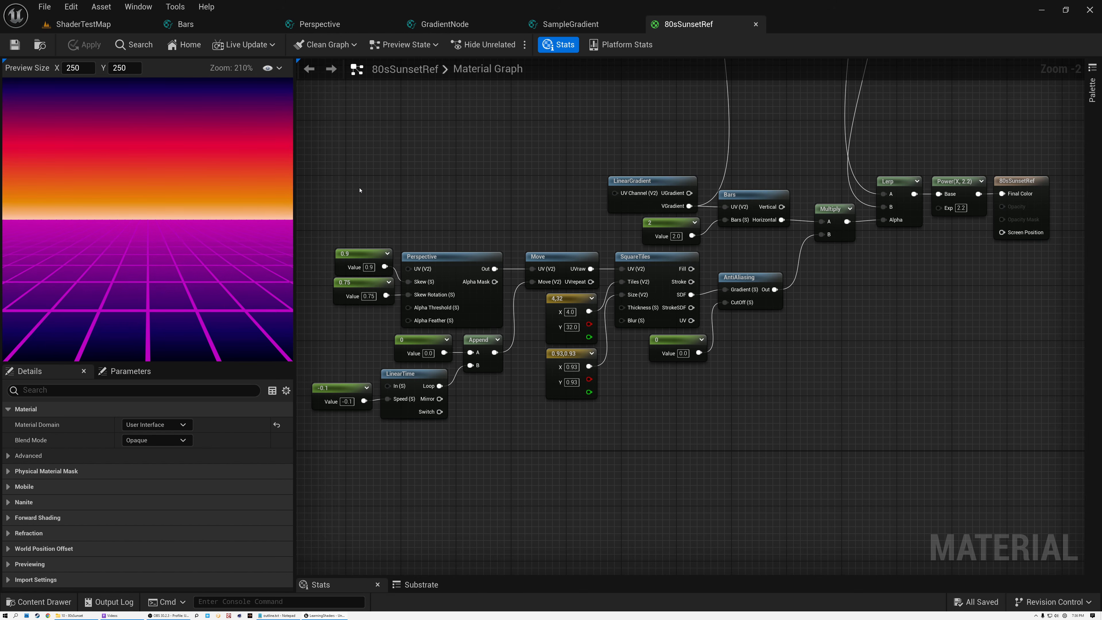
pyautogui.scroll(-1, 534, 183)
pyautogui.moveTo(534, 183); pyautogui.dragTo(556, 445, button='right')
pyautogui.moveTo(588, 384); pyautogui.dragTo(563, 560, button='right')
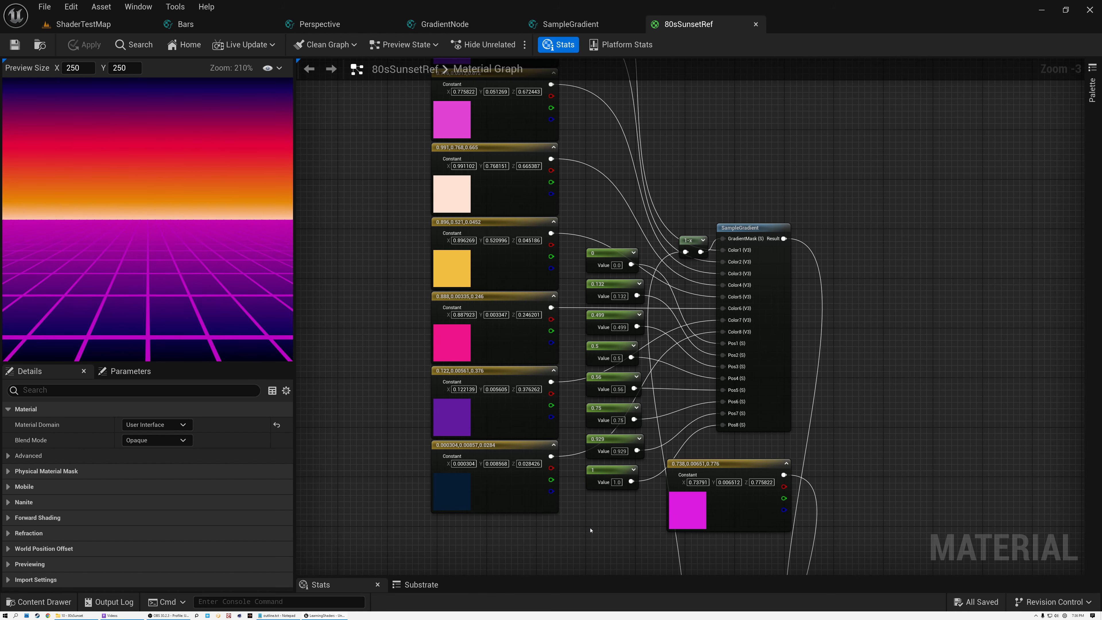
# Examine the SampleGradient node together with the eight color constants and eight position values feeding it
pyautogui.scroll(-1, 617, 516)
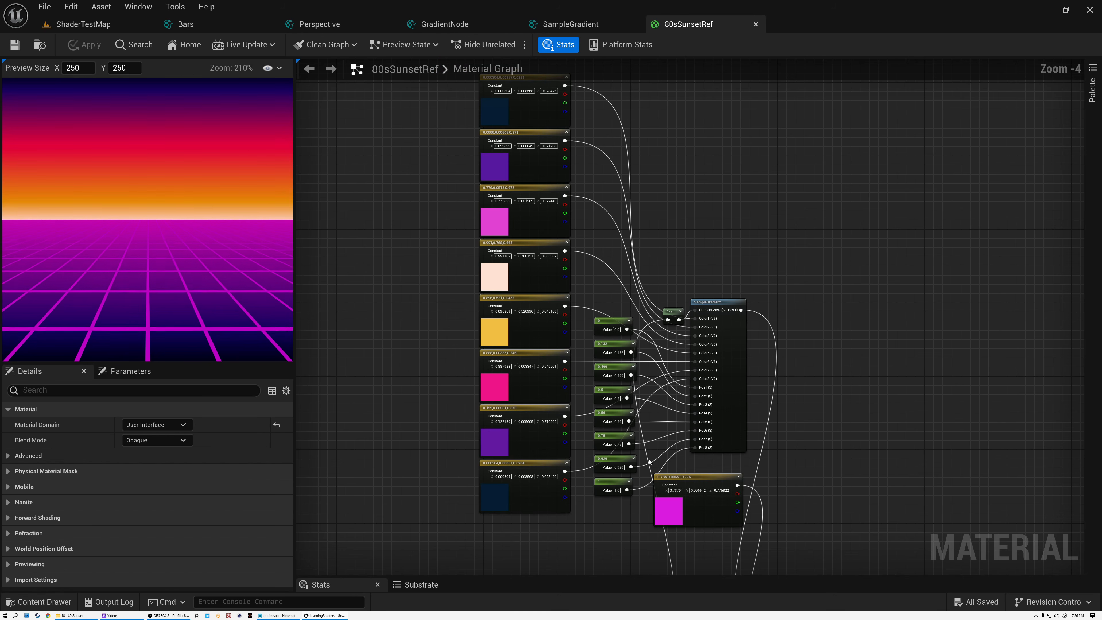
pyautogui.scroll(4, 720, 298)
pyautogui.click(720, 298)
pyautogui.moveTo(781, 371); pyautogui.dragTo(787, 293, button='right')
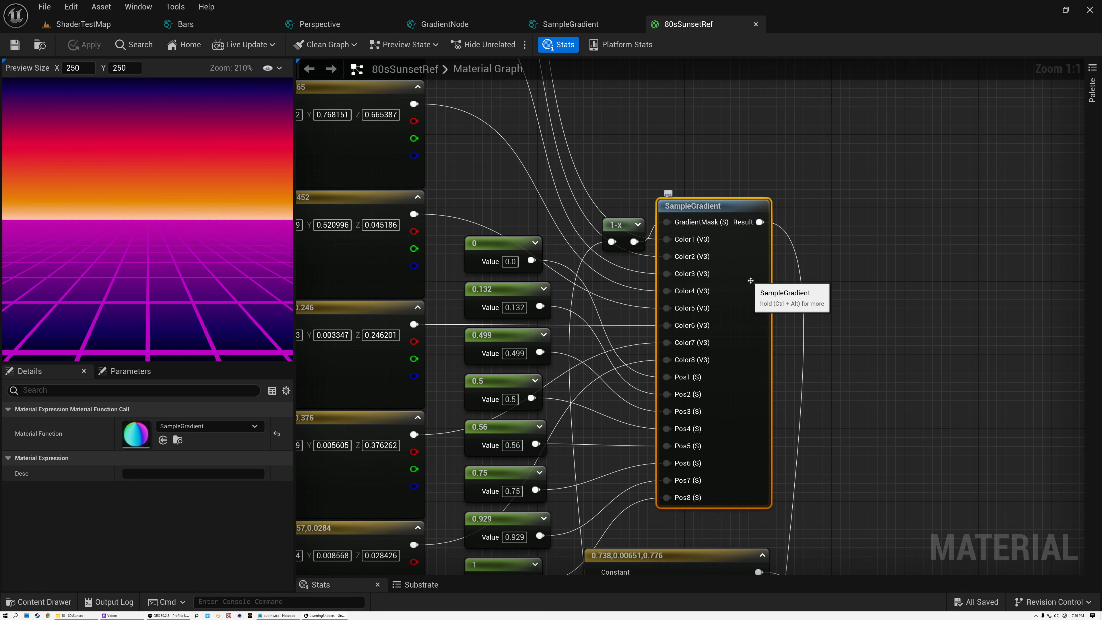
pyautogui.scroll(-2, 750, 280)
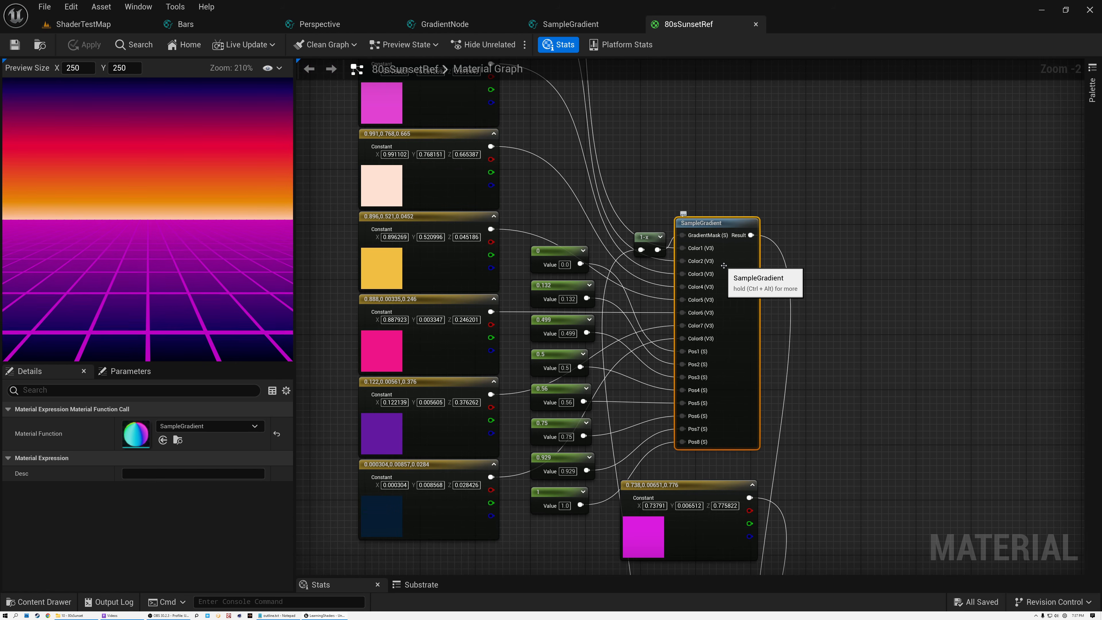
pyautogui.scroll(-2, 627, 226)
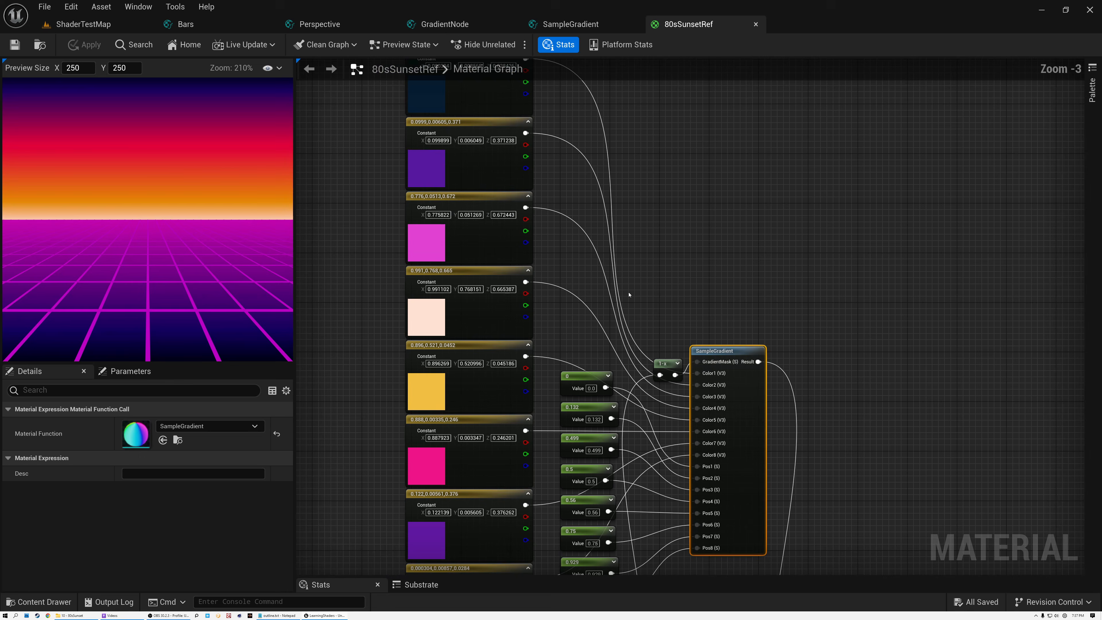
pyautogui.moveTo(646, 288); pyautogui.dragTo(632, 293, button='right')
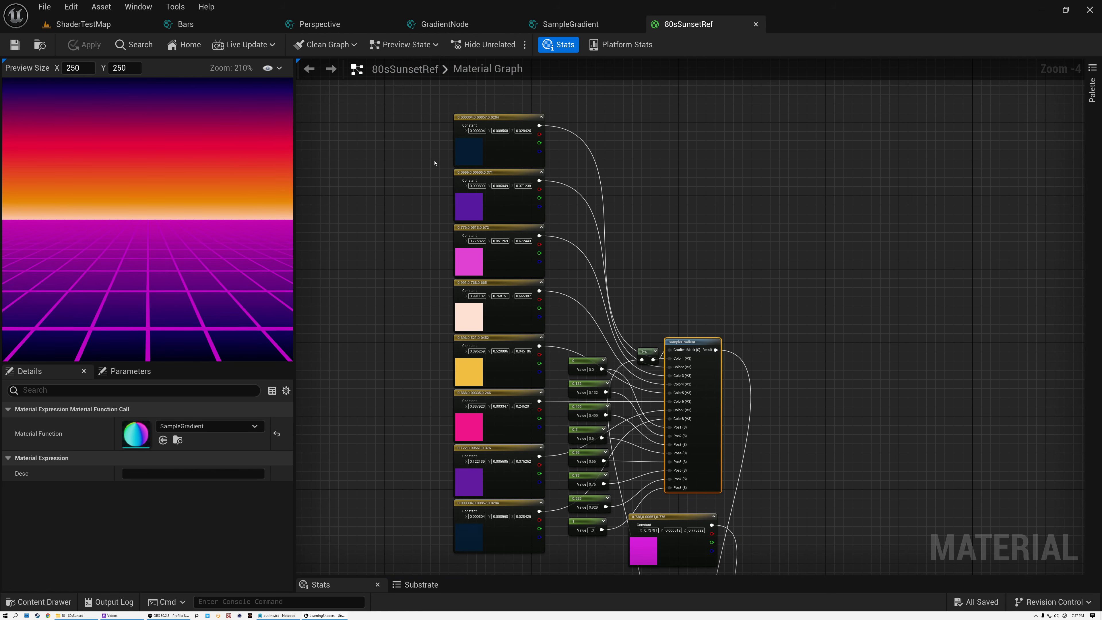
pyautogui.moveTo(417, 134); pyautogui.dragTo(521, 551)
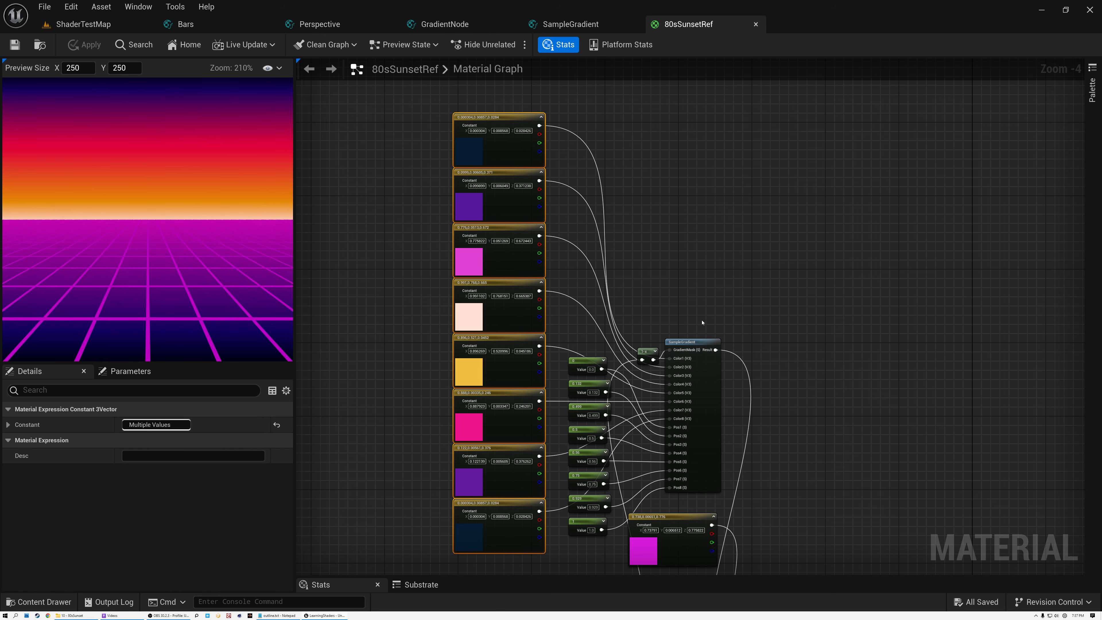
pyautogui.moveTo(702, 322); pyautogui.dragTo(701, 179, button='right')
pyautogui.scroll(4, 590, 250)
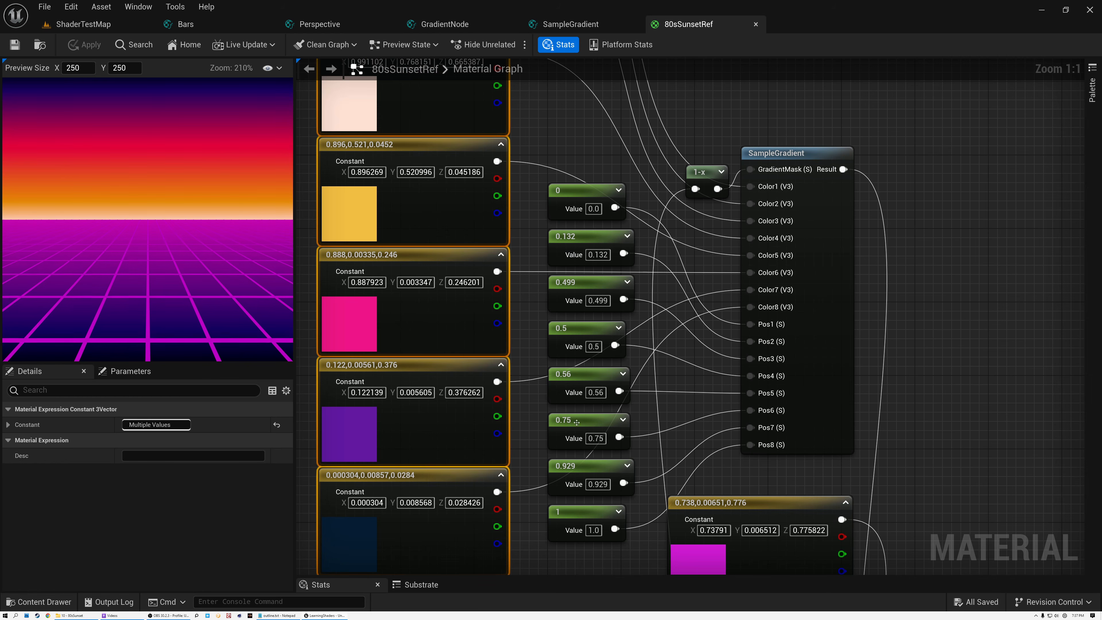
pyautogui.click(786, 152)
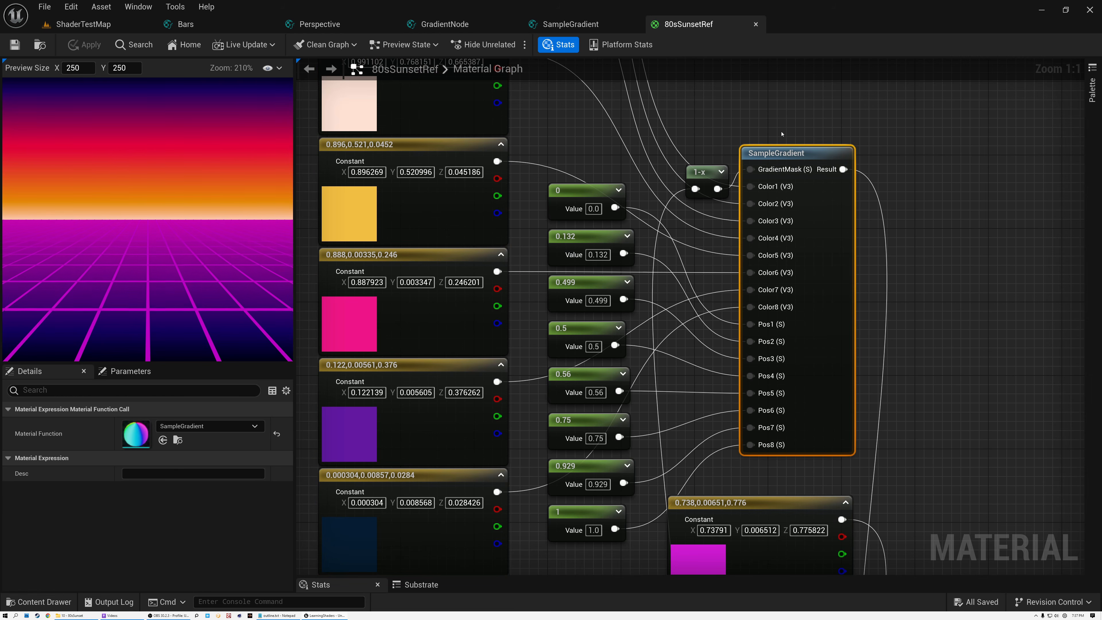
pyautogui.moveTo(788, 152); pyautogui.dragTo(740, 151, button='right')
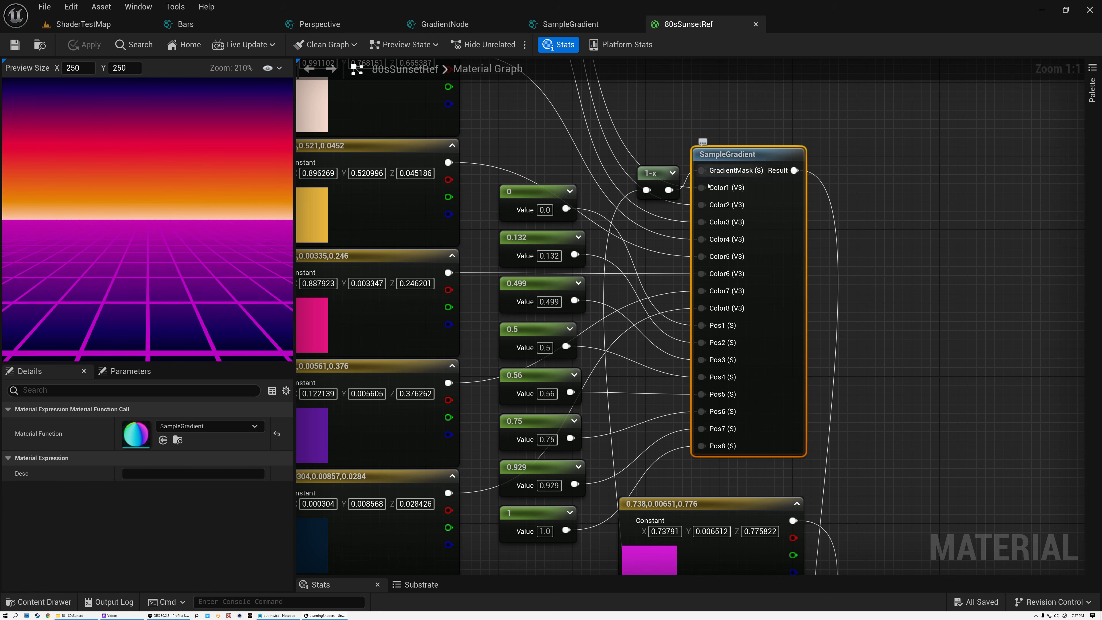
# Examine the grid part of the 80sSunsetRef graph, checking the Perspective and Bars function nodes
pyautogui.click(656, 277)
pyautogui.scroll(-5, 656, 277)
pyautogui.moveTo(656, 277); pyautogui.dragTo(658, 94, button='right')
pyautogui.scroll(2, 582, 219)
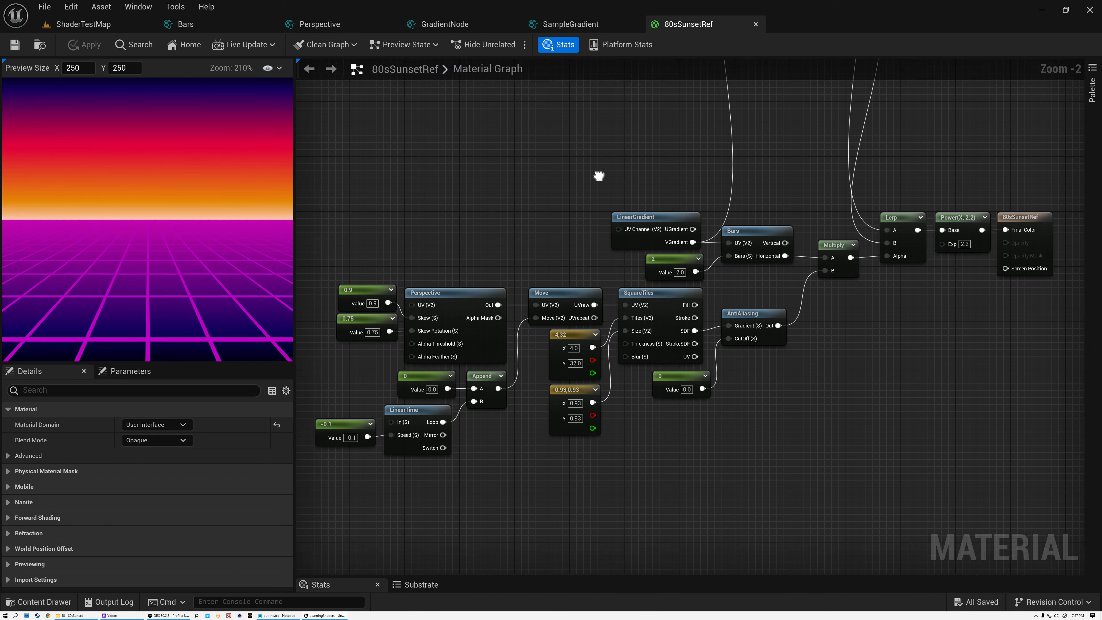
pyautogui.click(453, 285)
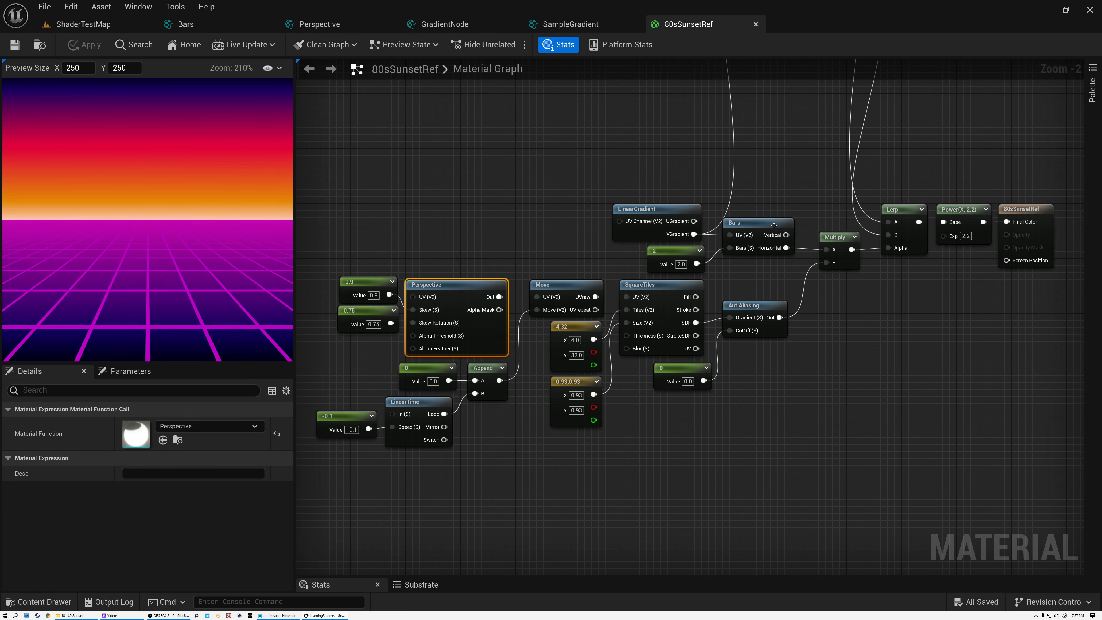
pyautogui.click(759, 224)
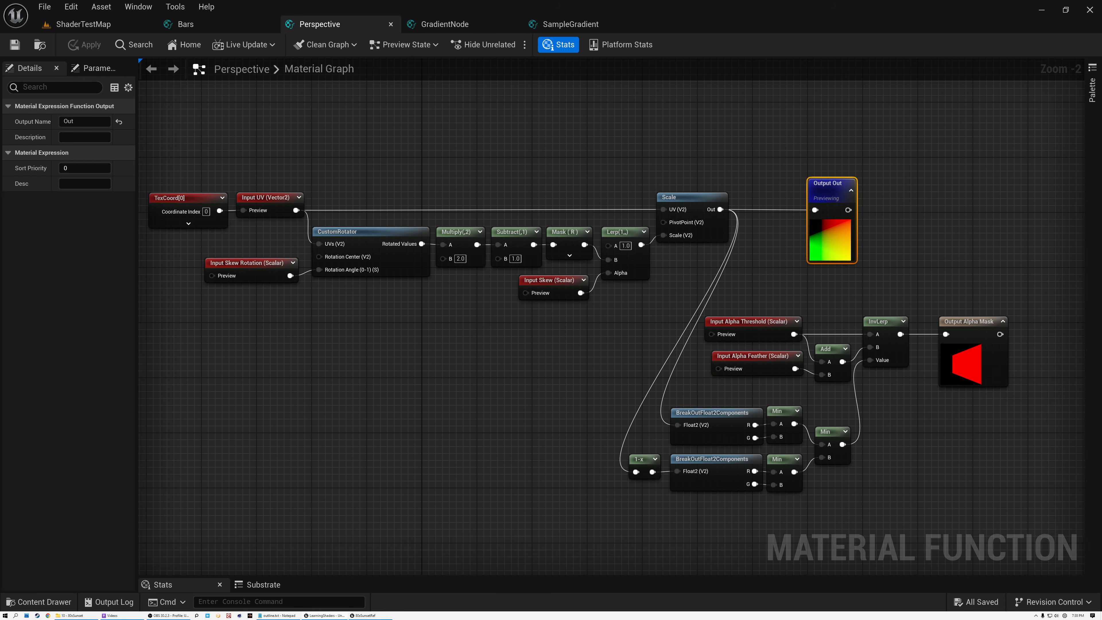
# In the Perspective function, inspect the settings of the UV input and its TexCoord node, widening the property area to read them
pyautogui.moveTo(265, 177); pyautogui.dragTo(472, 233, button='right')
pyautogui.scroll(5, 473, 233)
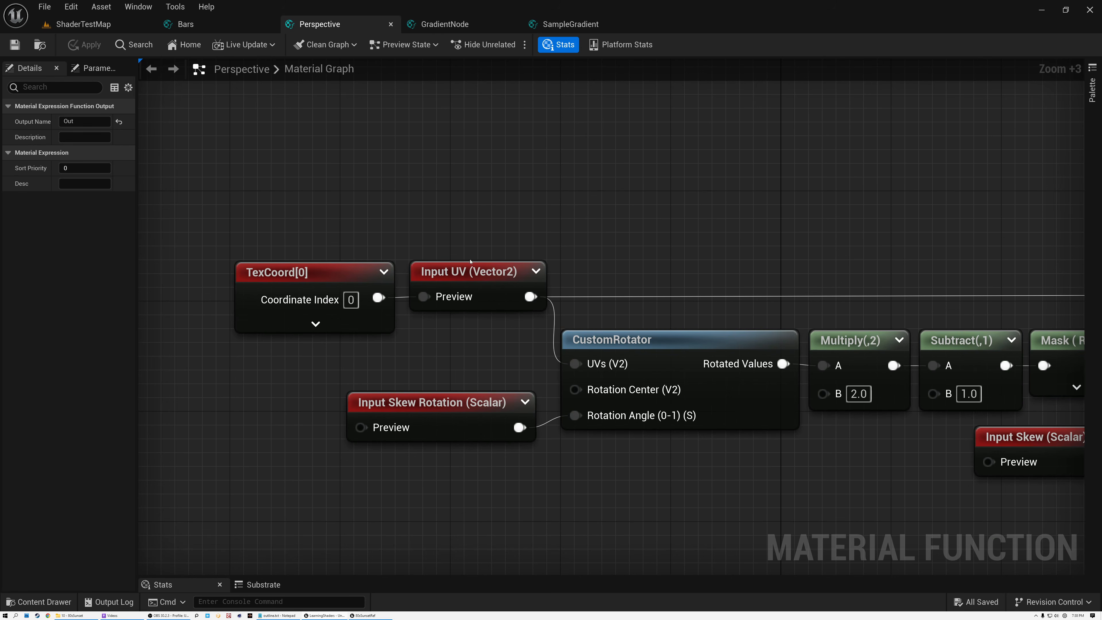
pyautogui.click(455, 270)
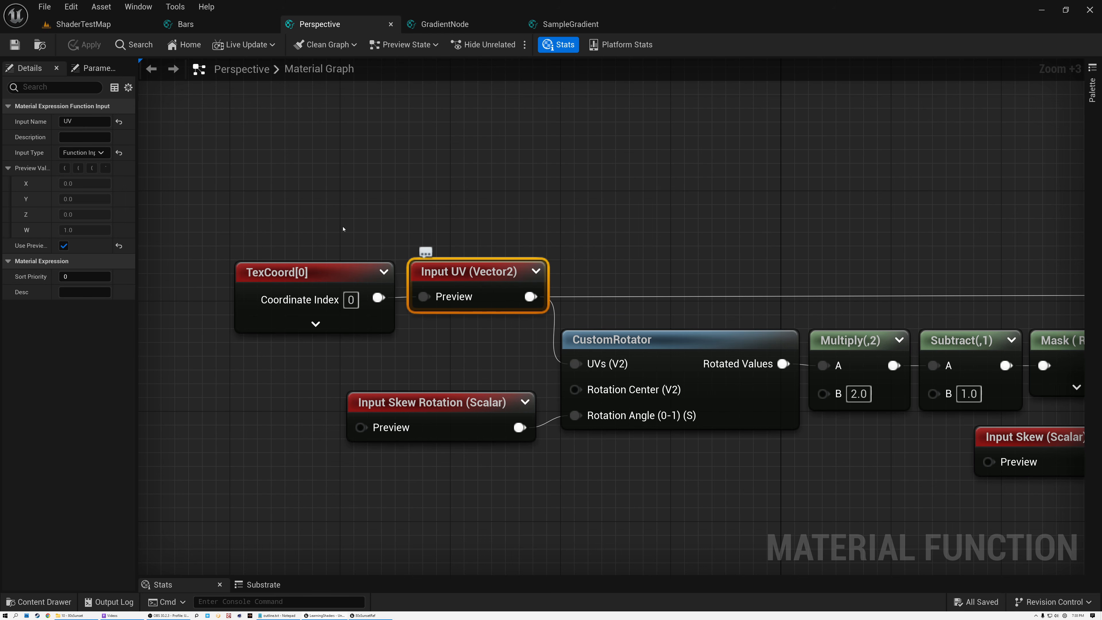
pyautogui.moveTo(139, 193); pyautogui.dragTo(157, 192)
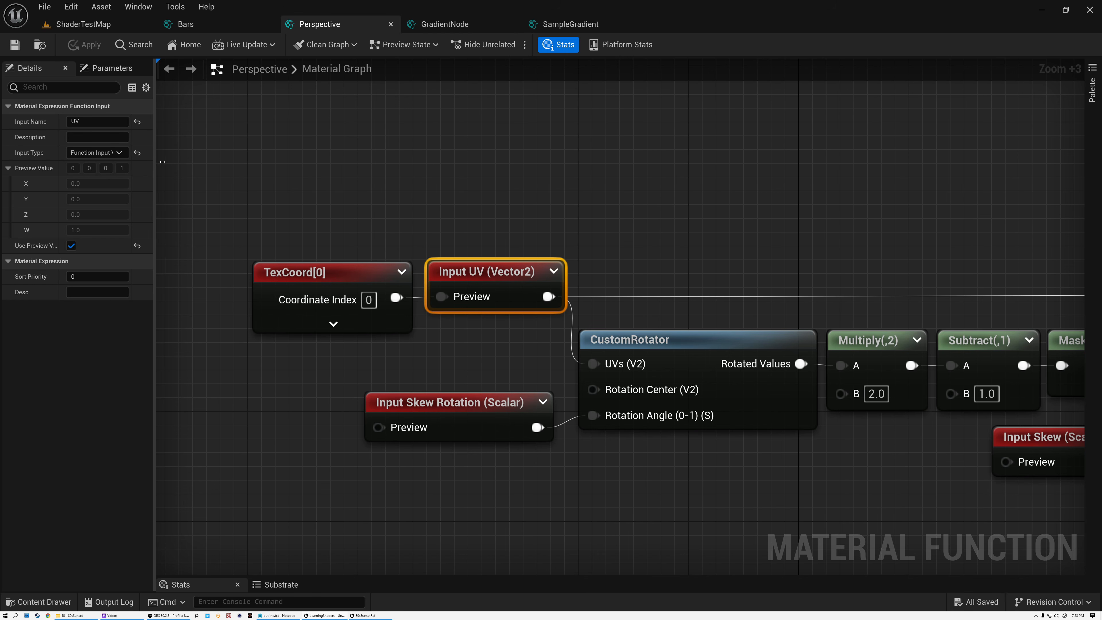
pyautogui.moveTo(163, 161); pyautogui.dragTo(191, 161)
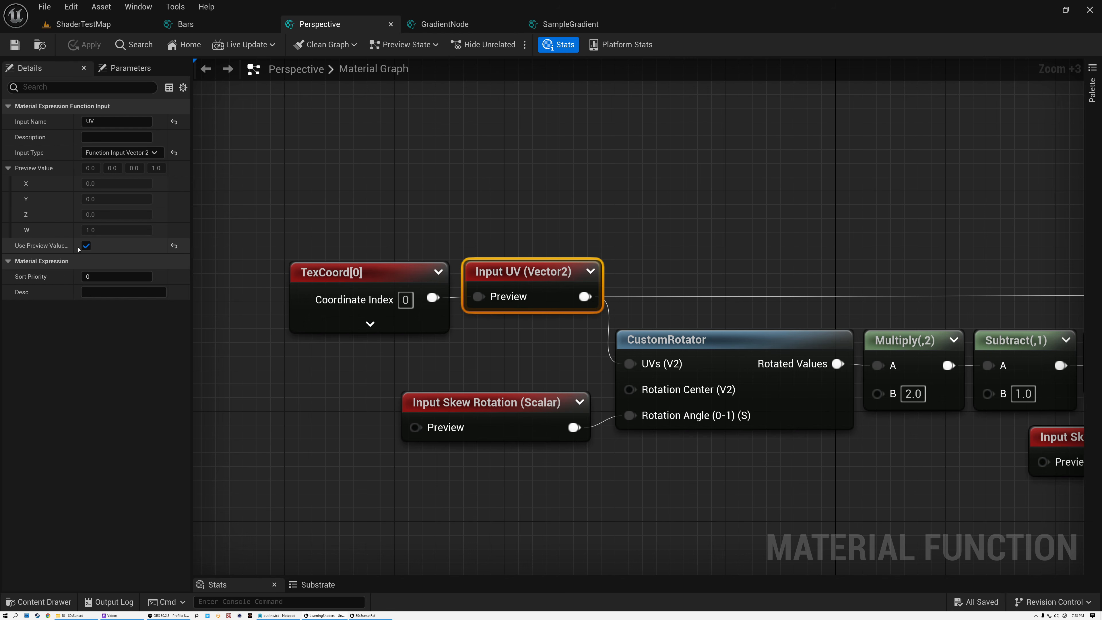
pyautogui.click(361, 272)
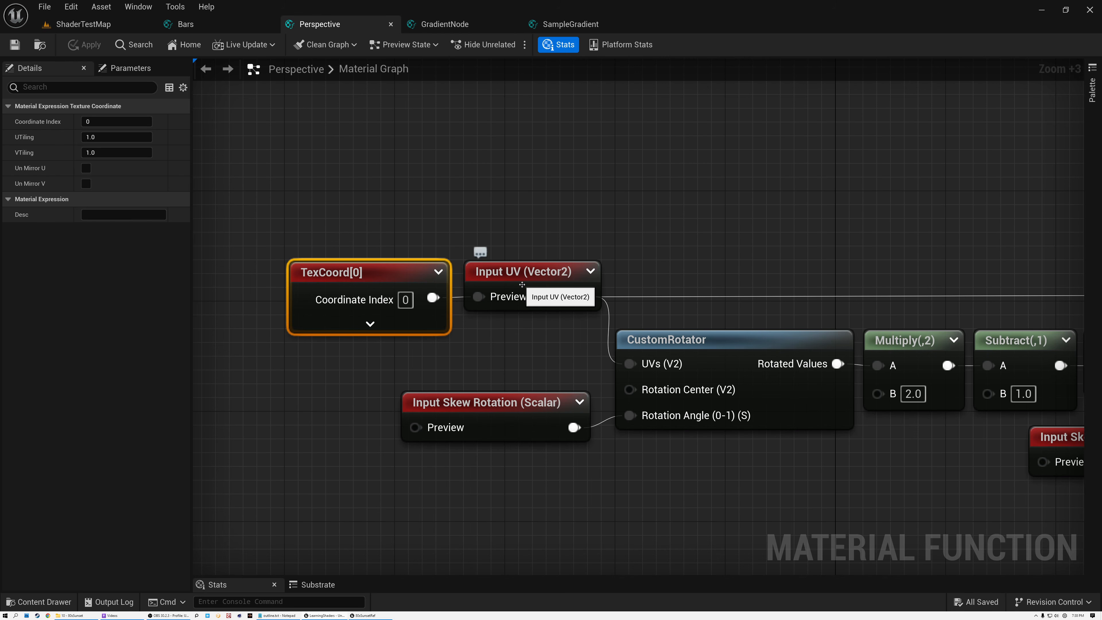
pyautogui.click(519, 273)
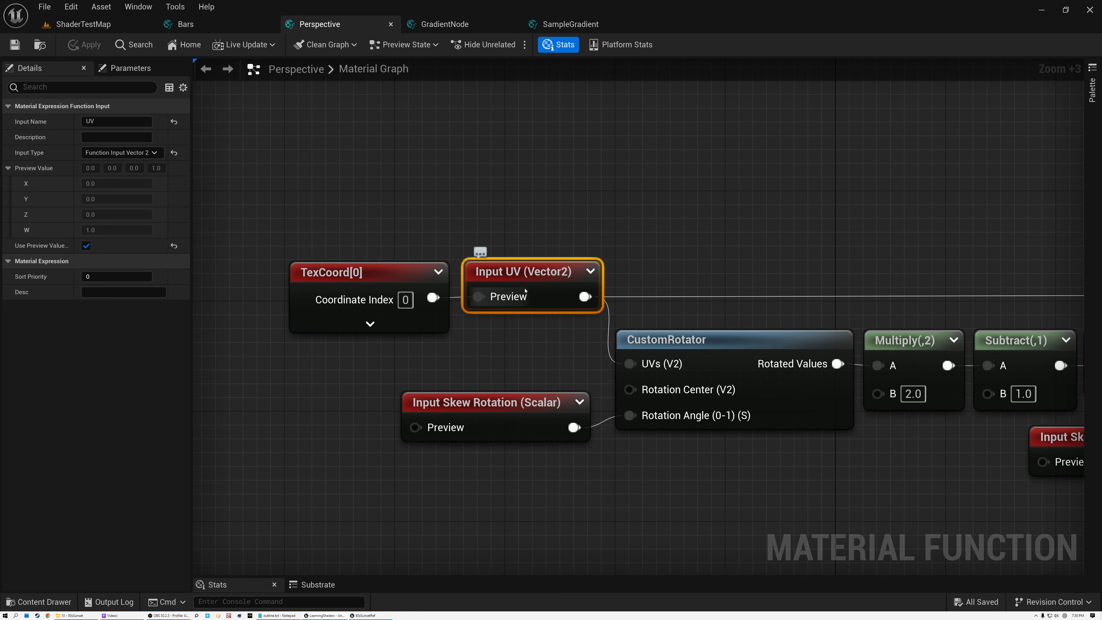
pyautogui.click(399, 281)
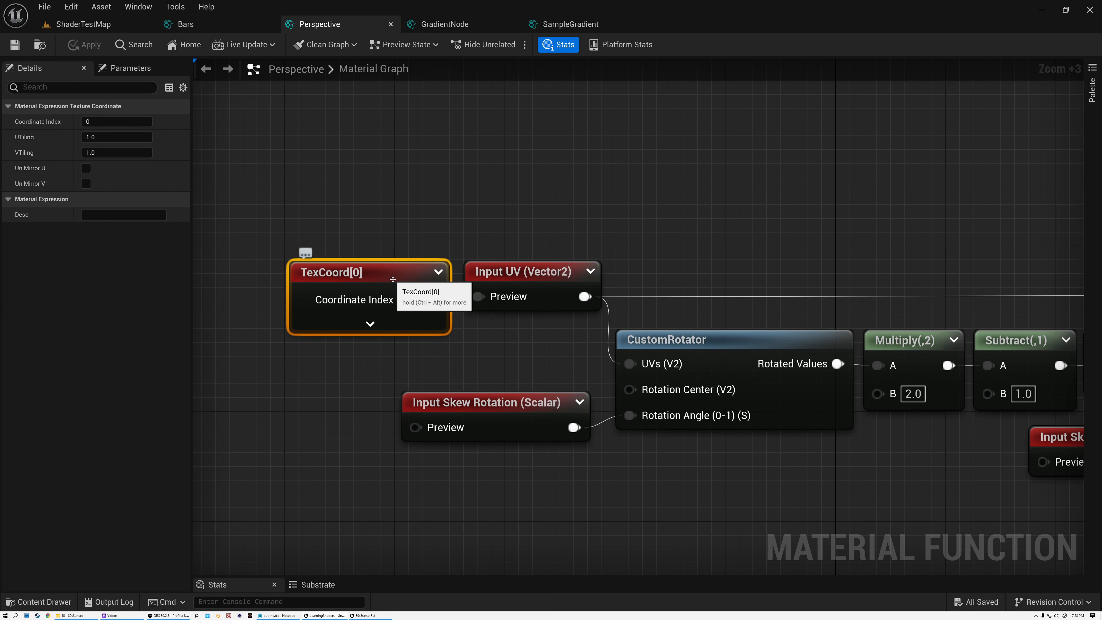
pyautogui.moveTo(527, 339); pyautogui.dragTo(416, 238, button='right')
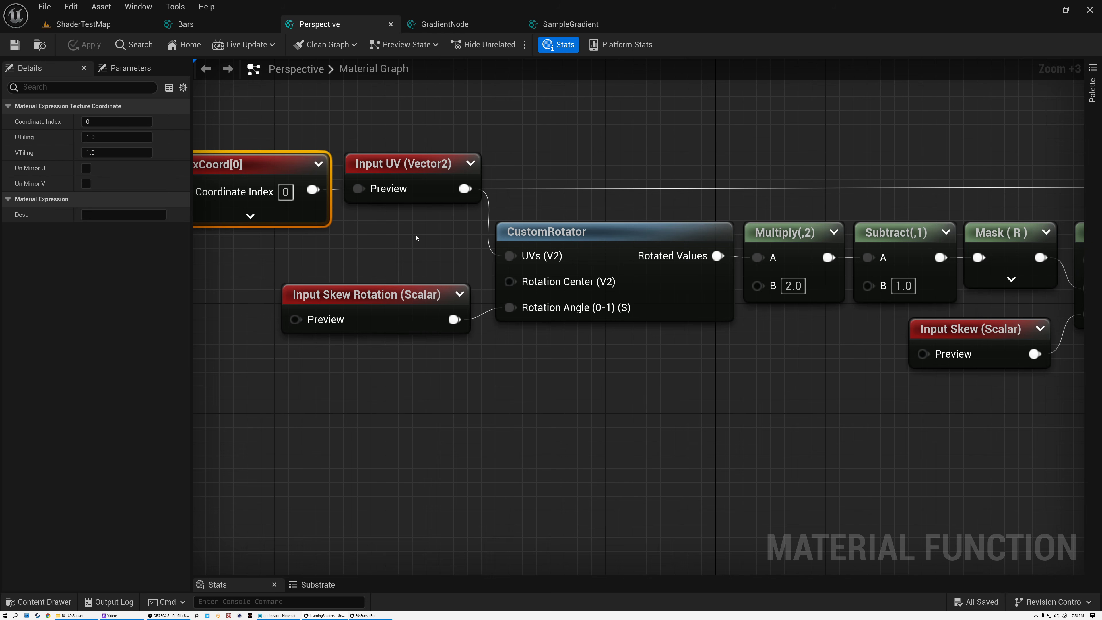
# Add a trial CustomRotator node below the existing one and delete it again
pyautogui.click(541, 236)
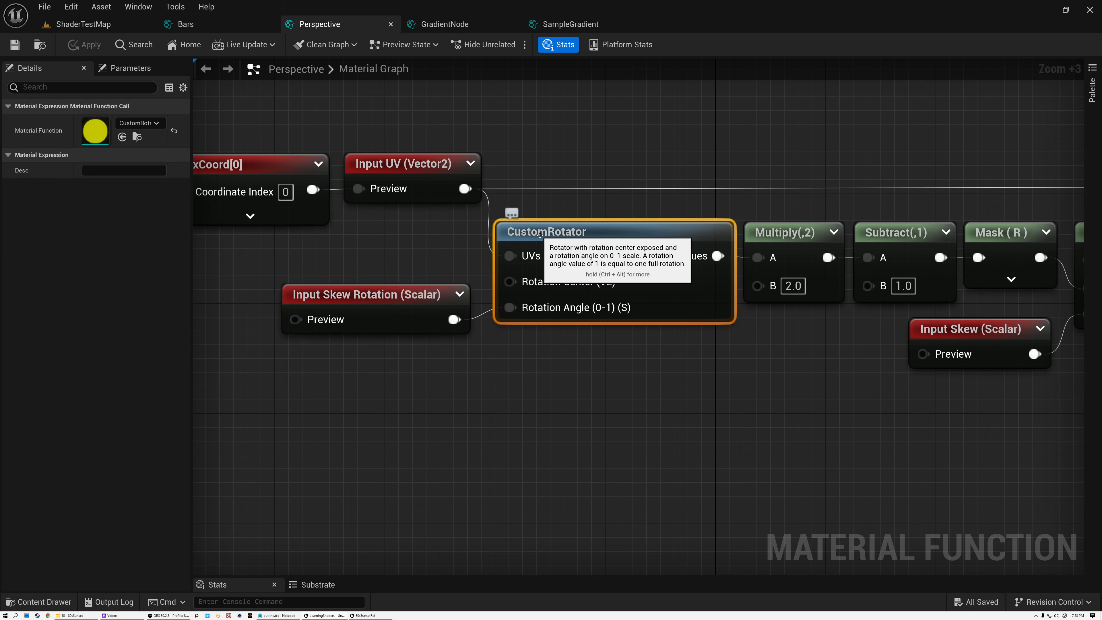
pyautogui.click(551, 340)
pyautogui.rightClick(549, 376)
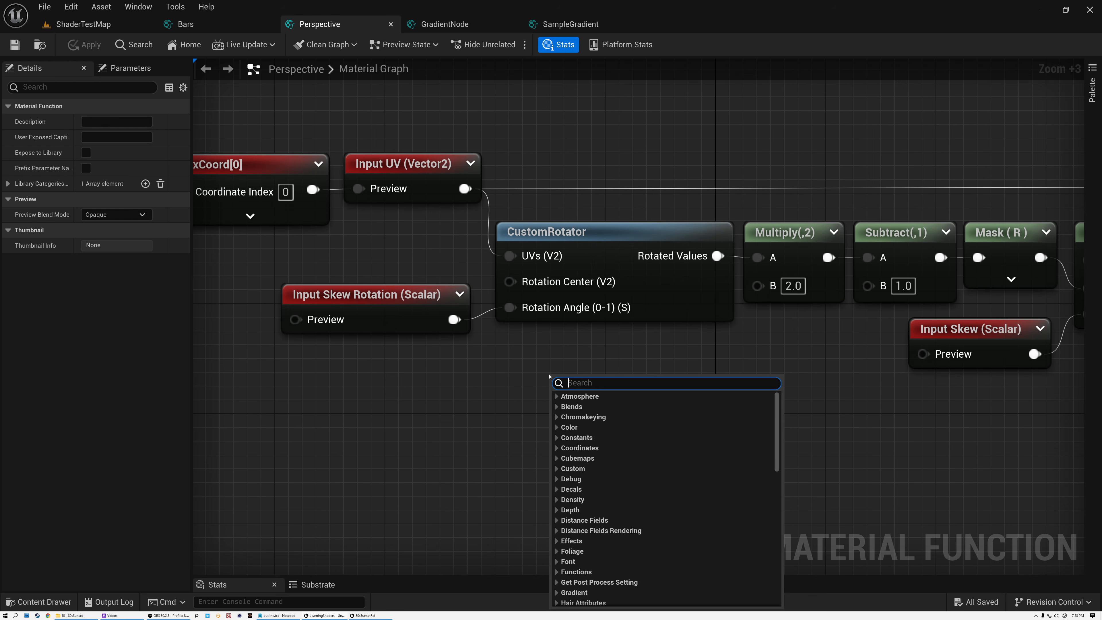
pyautogui.write('custom')
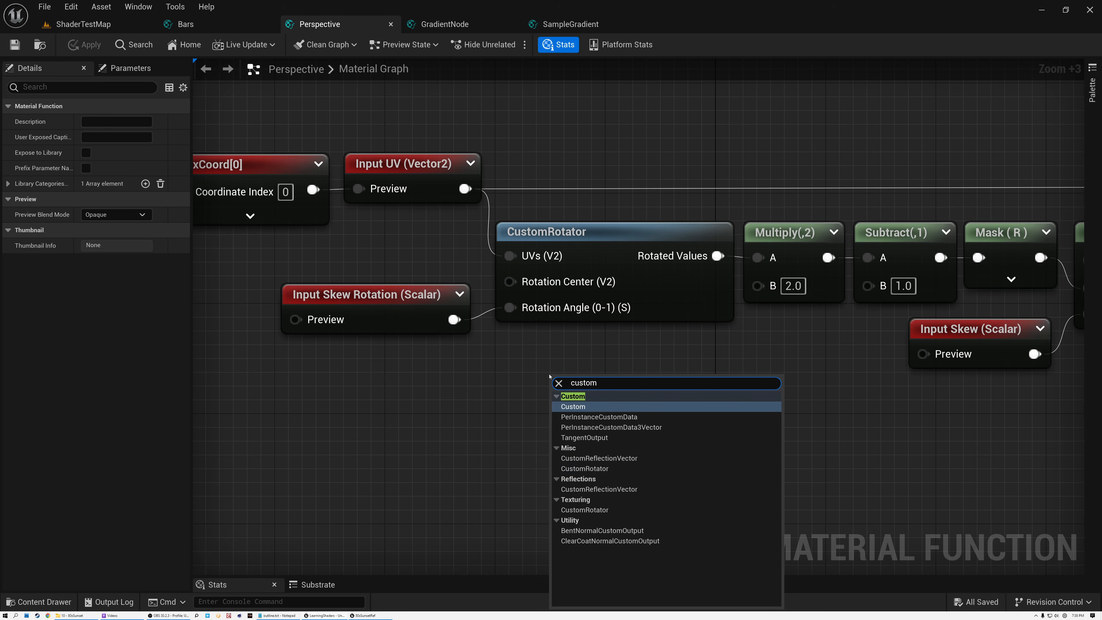
pyautogui.click(584, 468)
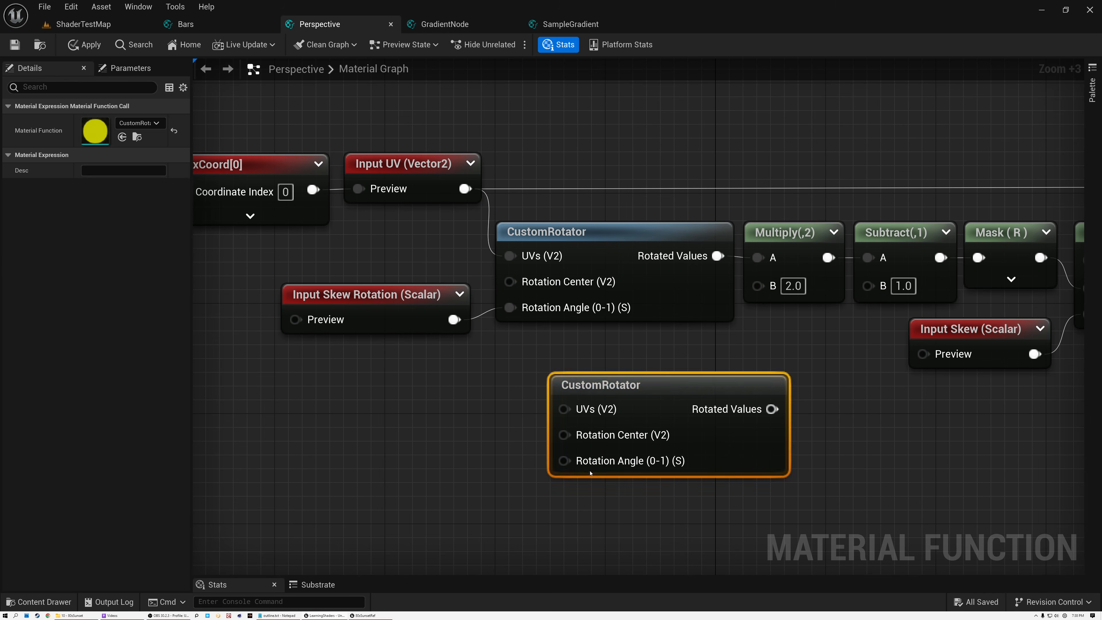
pyautogui.moveTo(600, 390); pyautogui.dragTo(560, 362)
pyautogui.press('Delete')
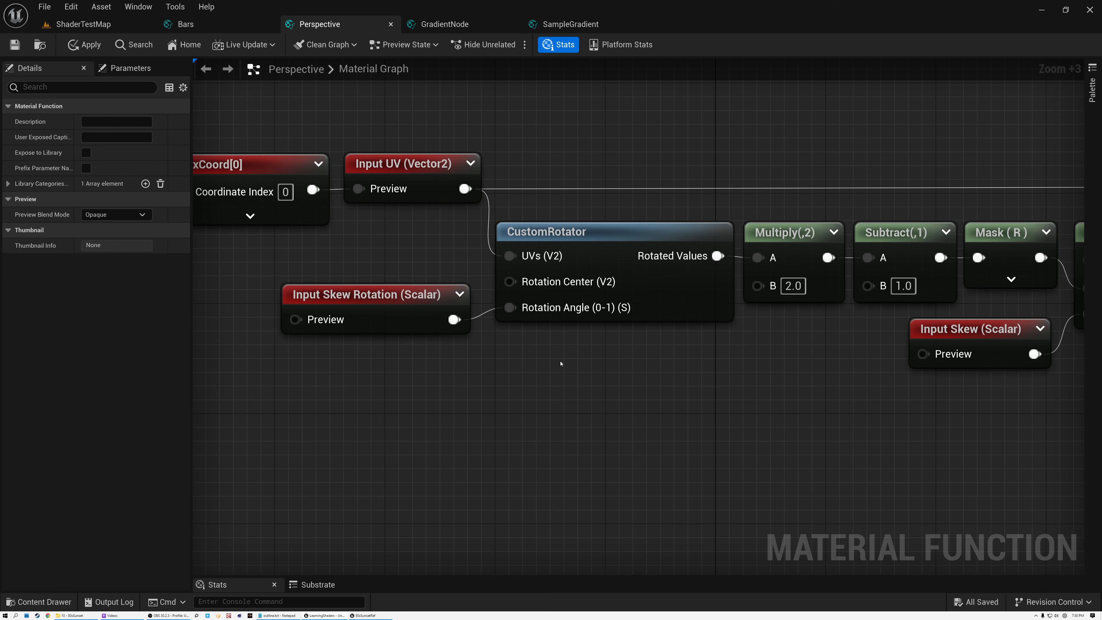
# Inspect the Skew Rotation input's default settings and the CustomRotator, Multiply, Subtract and Mask nodes that follow it
pyautogui.click(364, 295)
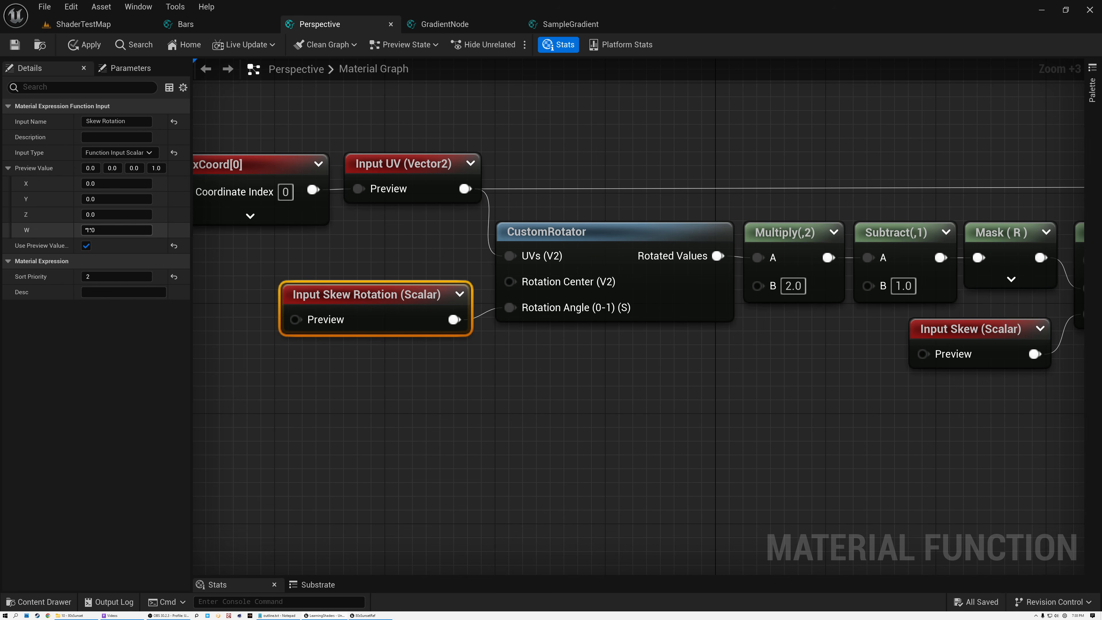
pyautogui.moveTo(74, 246); pyautogui.dragTo(99, 251)
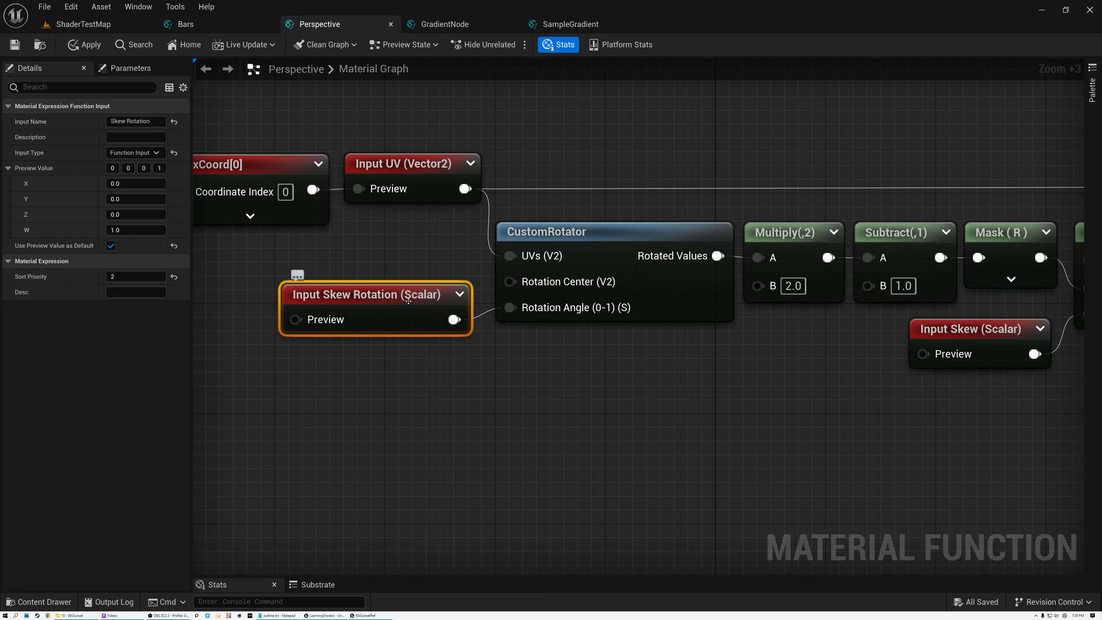
pyautogui.moveTo(676, 364); pyautogui.dragTo(374, 382, button='right')
pyautogui.click(354, 258)
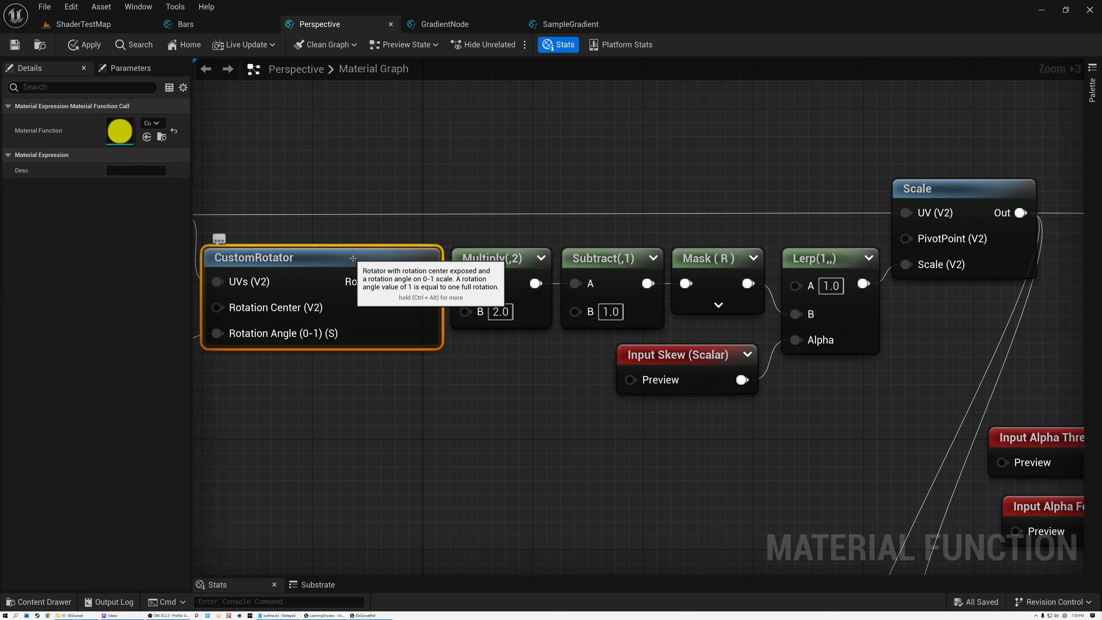
pyautogui.click(519, 261)
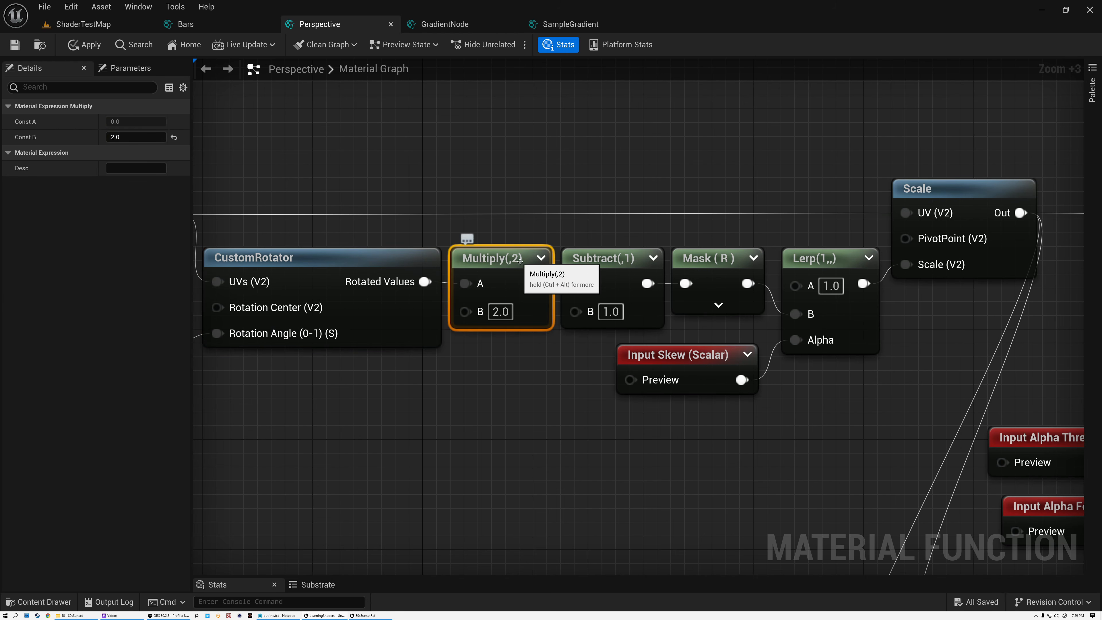
pyautogui.click(616, 258)
pyautogui.moveTo(616, 258); pyautogui.dragTo(323, 251, button='right')
pyautogui.click(417, 253)
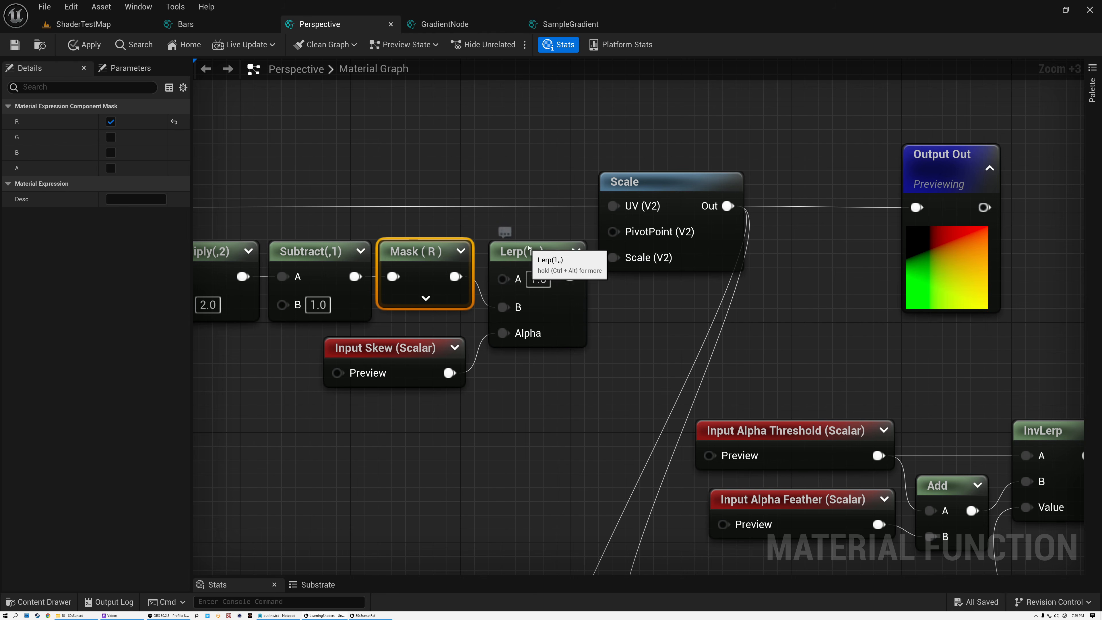
# Move the Lerp node slightly upward and select the Multiply, Subtract and Mask nodes feeding it
pyautogui.moveTo(529, 247); pyautogui.dragTo(528, 219)
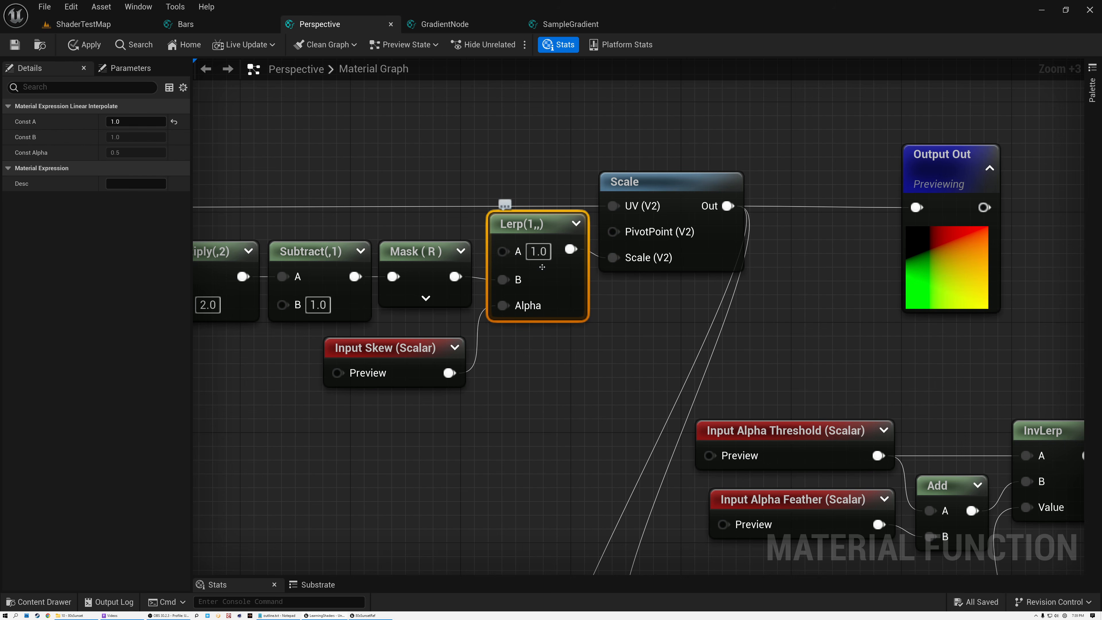
pyautogui.moveTo(546, 362); pyautogui.dragTo(798, 362, button='right')
pyautogui.moveTo(476, 233); pyautogui.dragTo(640, 260)
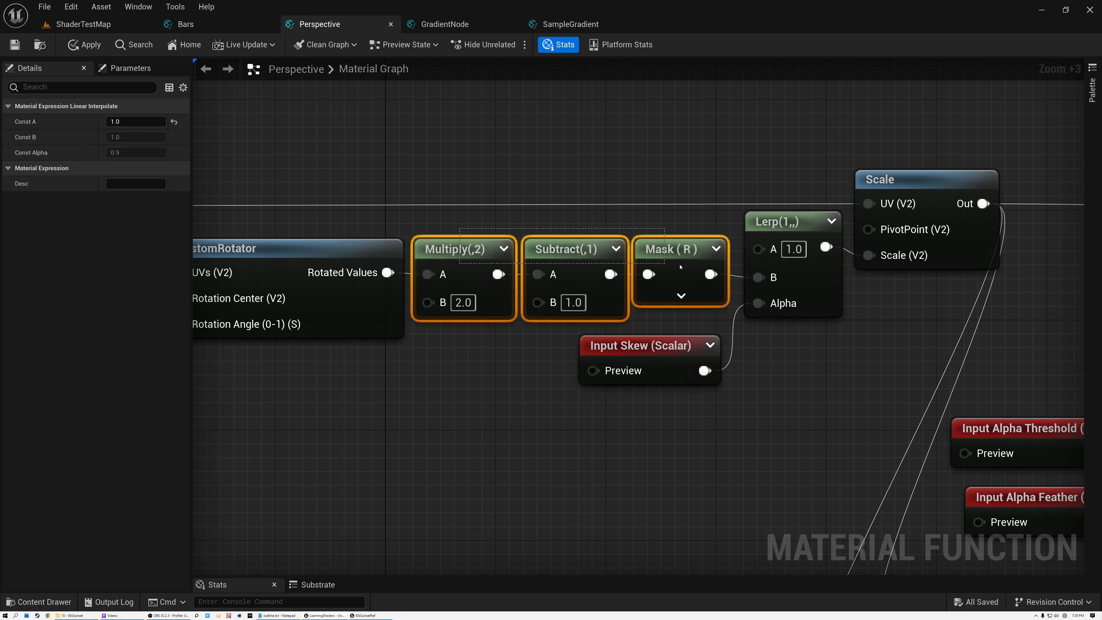
# Inspect the settings of the Multiply, Subtract and Mask nodes and of the Lerp node they feed
pyautogui.click(462, 246)
pyautogui.click(577, 248)
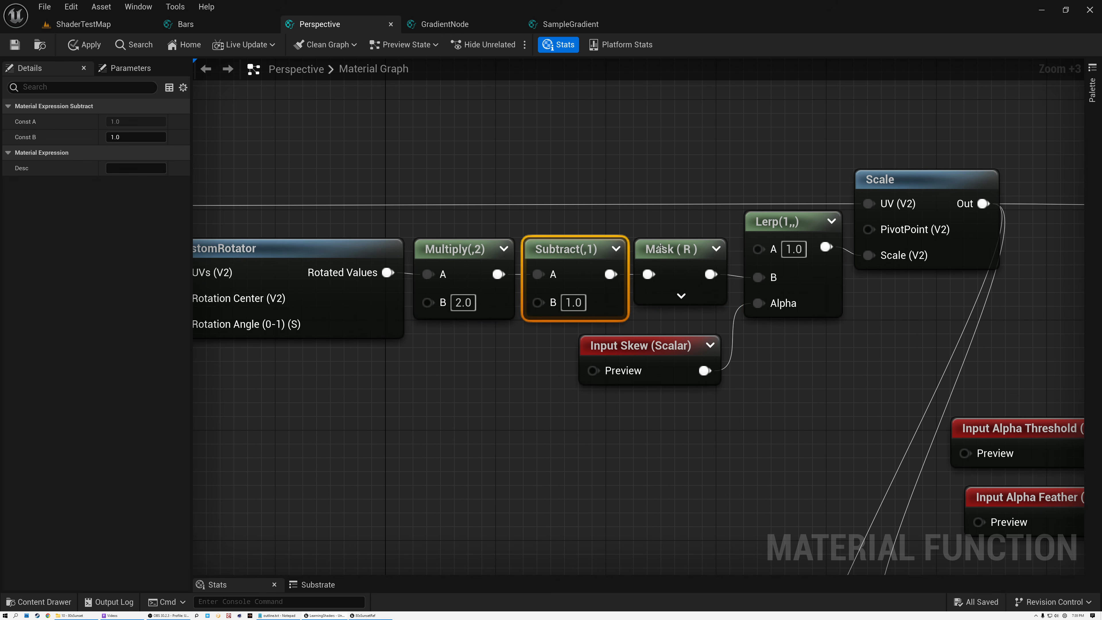
pyautogui.click(682, 247)
pyautogui.moveTo(682, 247); pyautogui.dragTo(374, 255, button='right')
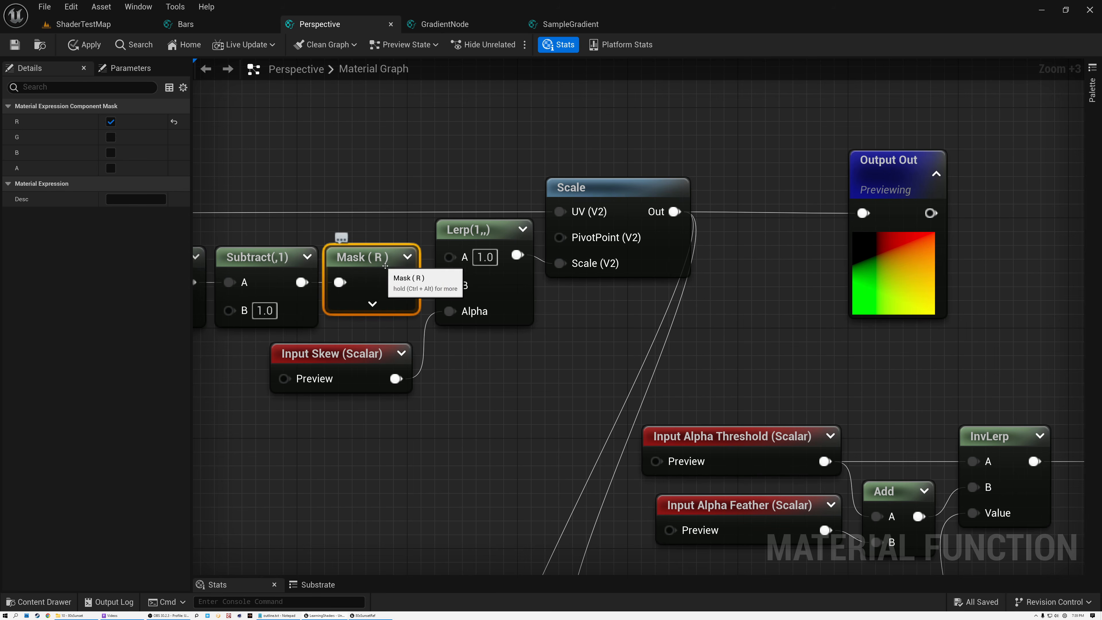
pyautogui.click(461, 236)
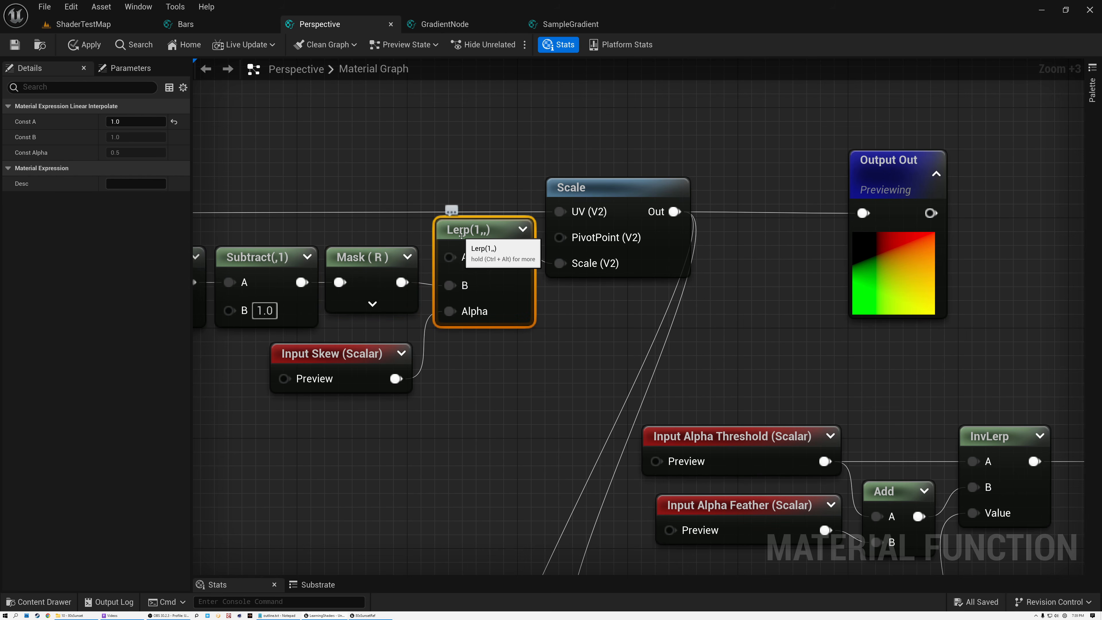
pyautogui.moveTo(401, 323); pyautogui.dragTo(526, 316, button='right')
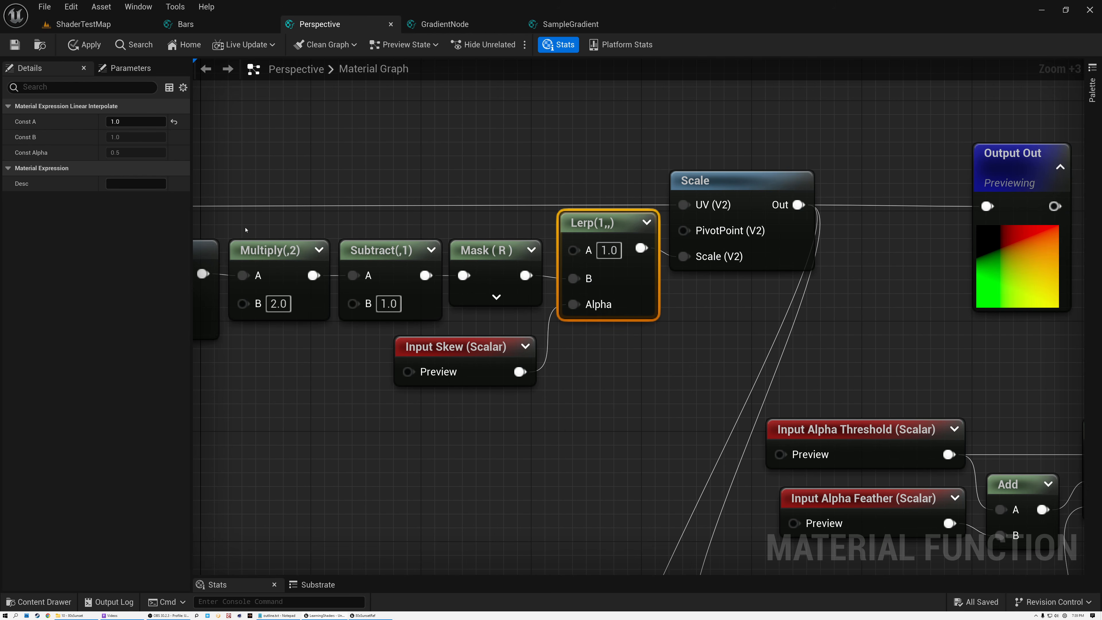
# Mark the Multiply, Subtract and Mask chain, and check the Skew input's default X preview value
pyautogui.moveTo(246, 231); pyautogui.dragTo(495, 297)
pyautogui.click(487, 347)
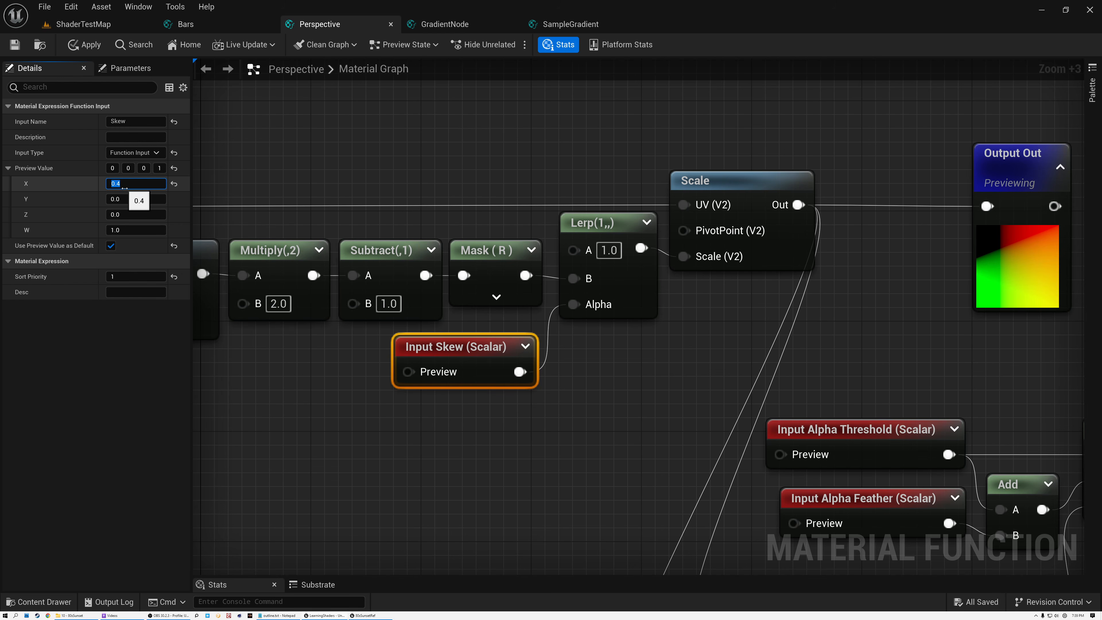
pyautogui.click(373, 416)
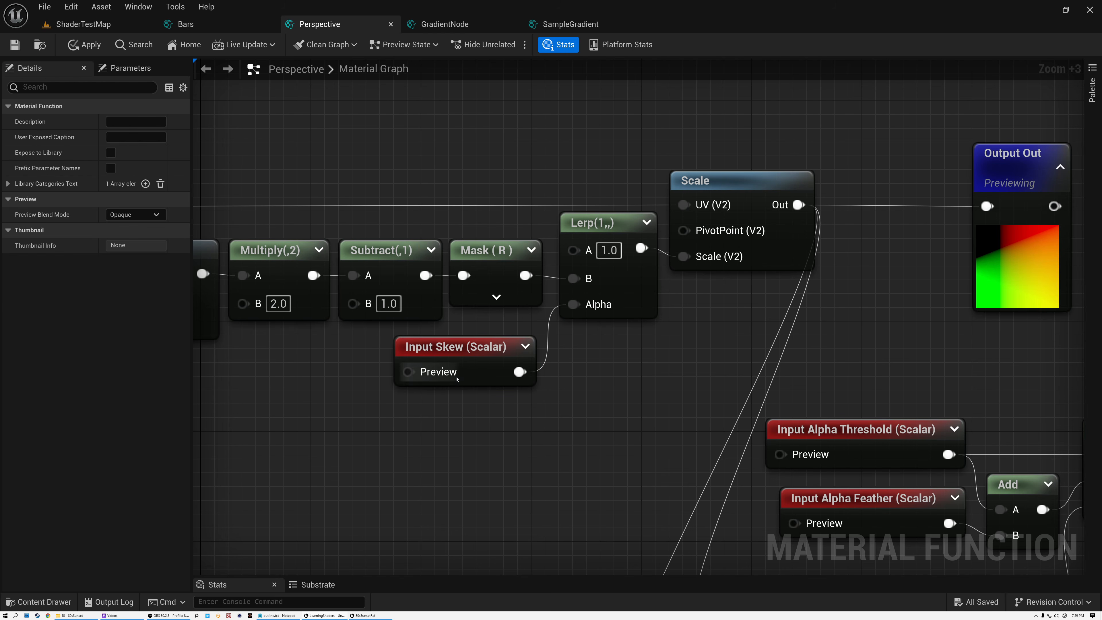
pyautogui.scroll(-1, 555, 366)
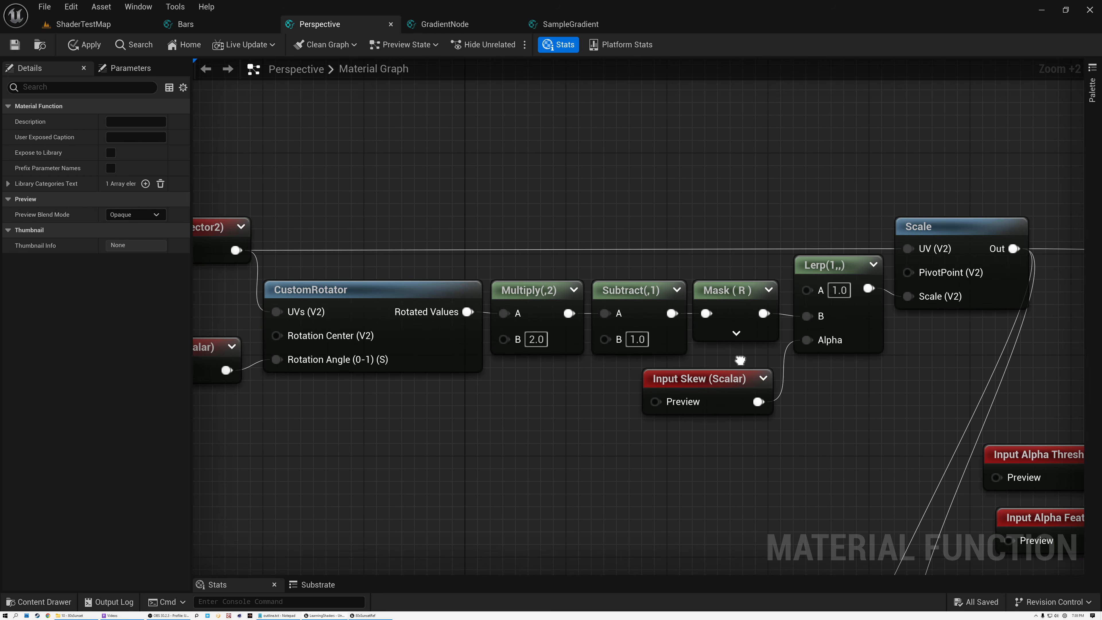
pyautogui.moveTo(516, 343); pyautogui.dragTo(741, 362, button='right')
# Examine the Scale node up close and locate its Scale material function in the Shaders/Procedural/UV content folder
pyautogui.scroll(-2, 741, 362)
pyautogui.moveTo(752, 244); pyautogui.dragTo(328, 227, button='right')
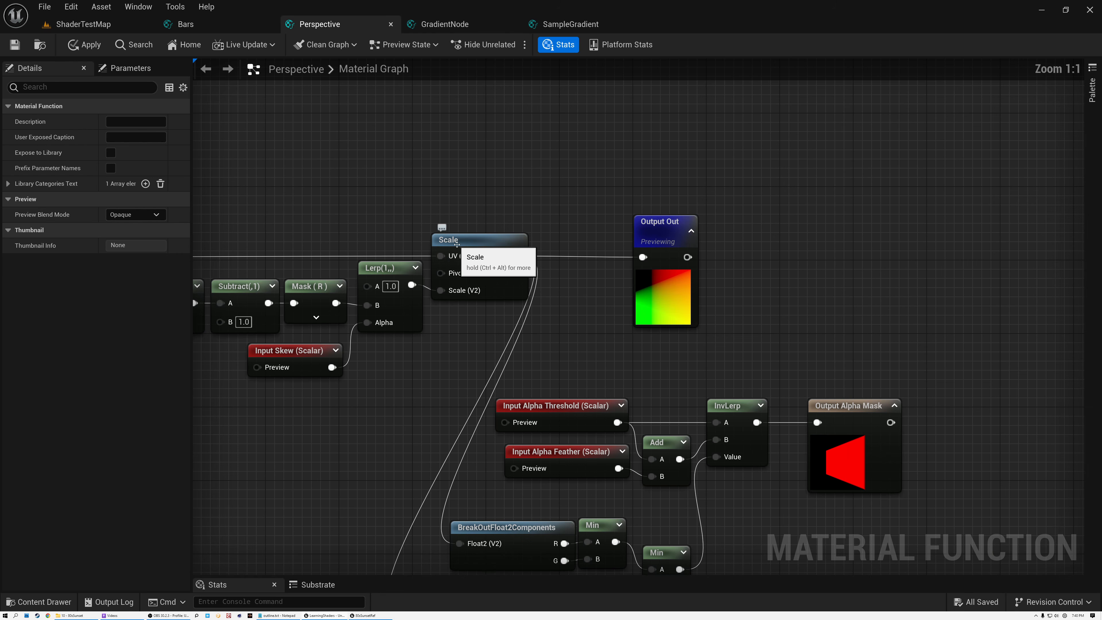
pyautogui.scroll(6, 473, 247)
pyautogui.scroll(1, 475, 246)
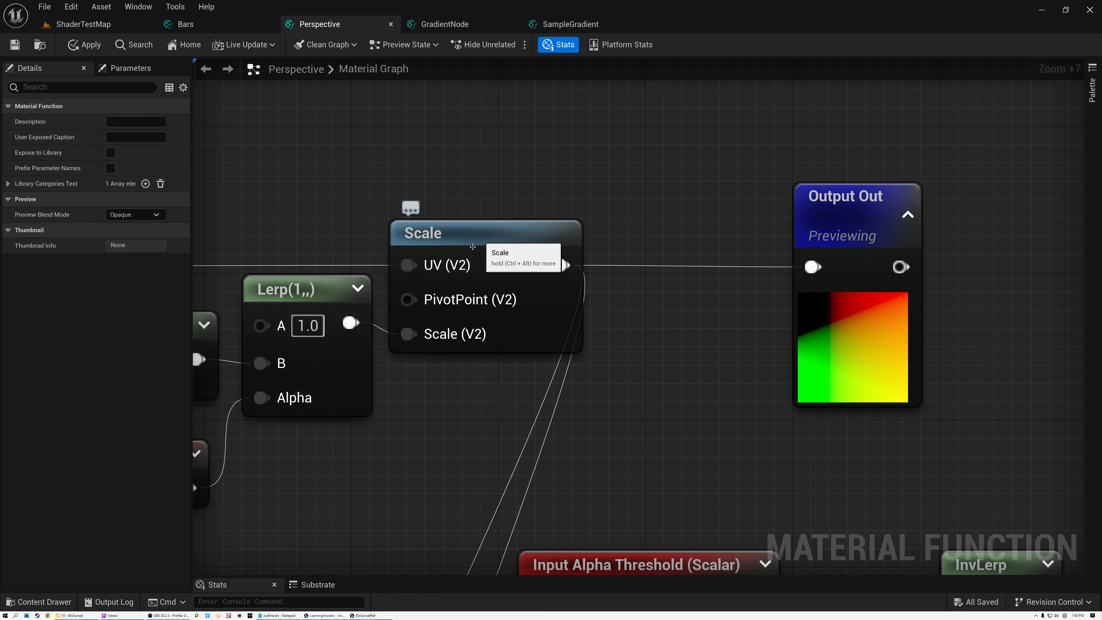
pyautogui.click(43, 602)
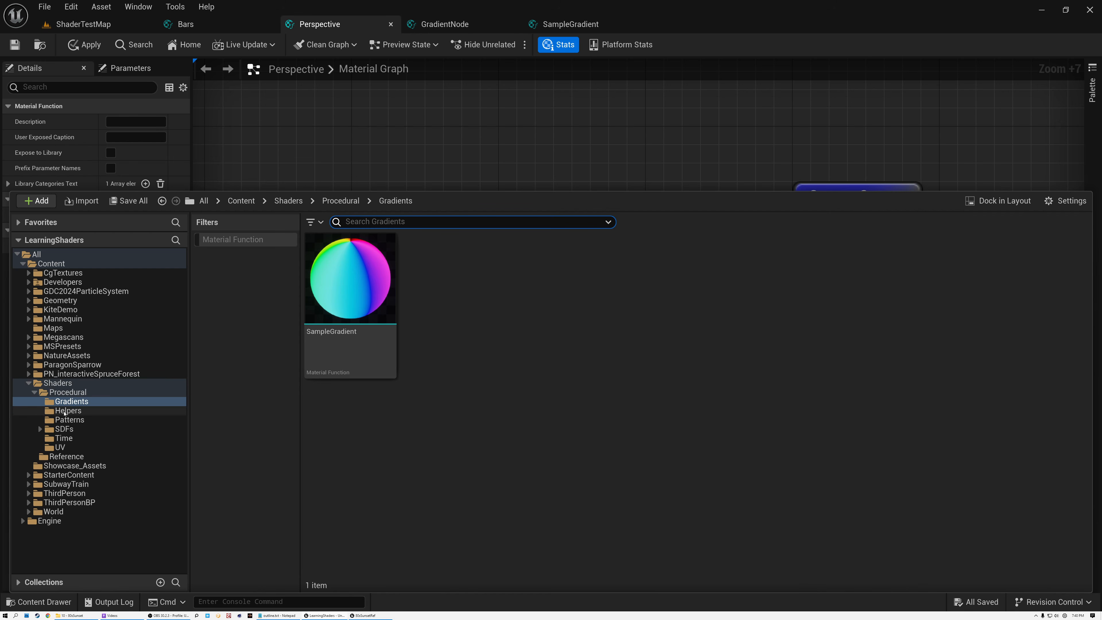
pyautogui.click(58, 447)
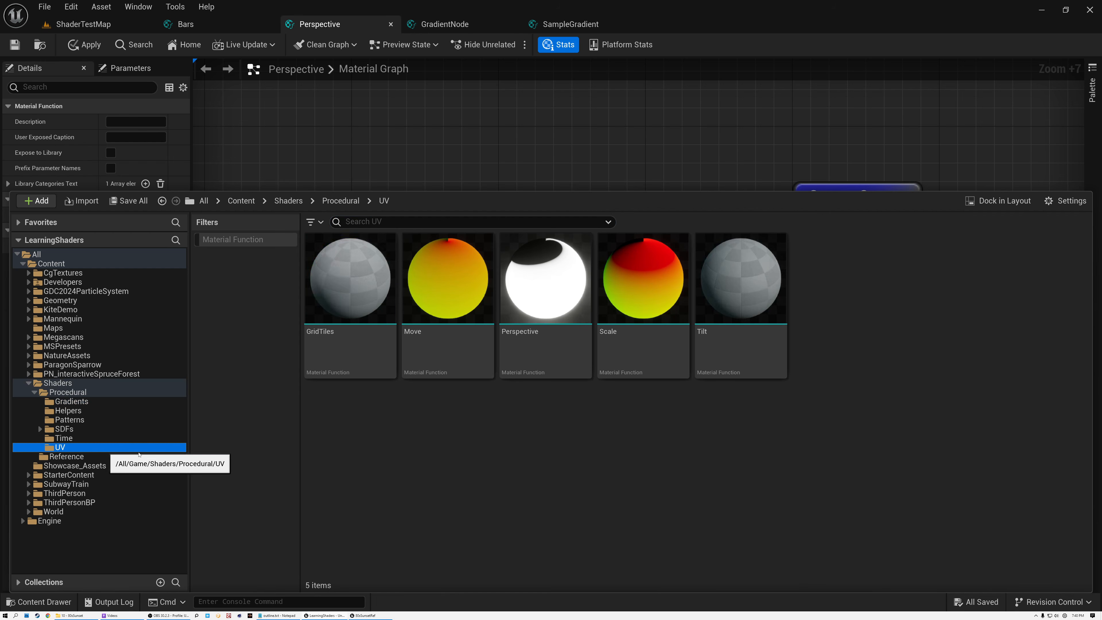
pyautogui.click(645, 293)
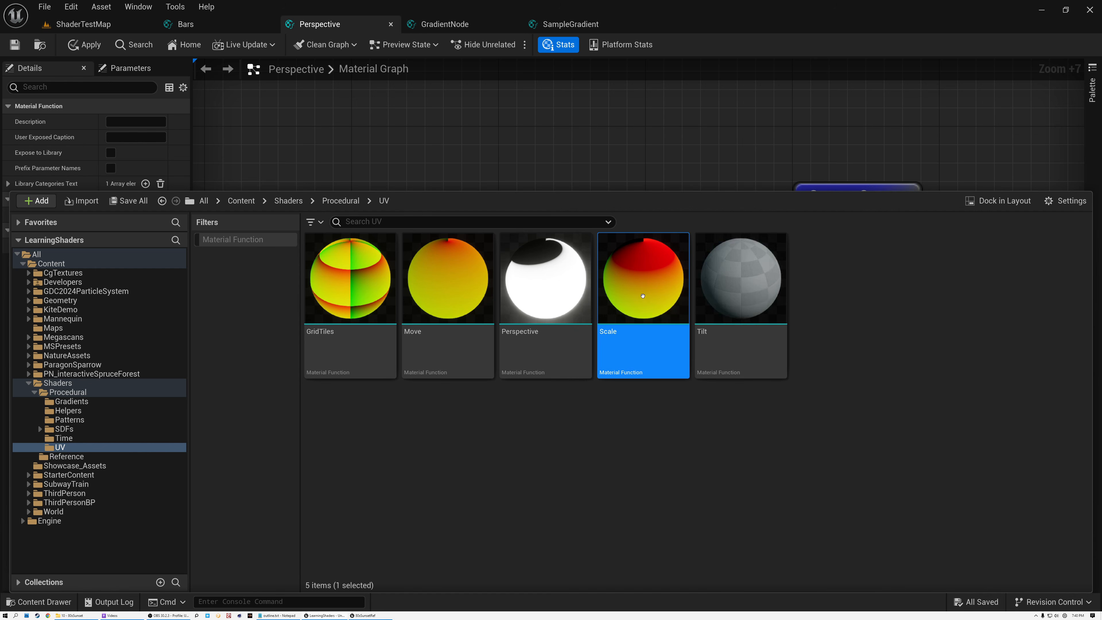
pyautogui.click(588, 225)
# Review the skew chain's connection to the Scale node and select the chain's nodes, including the Lerp and Skew input
pyautogui.scroll(-6, 407, 176)
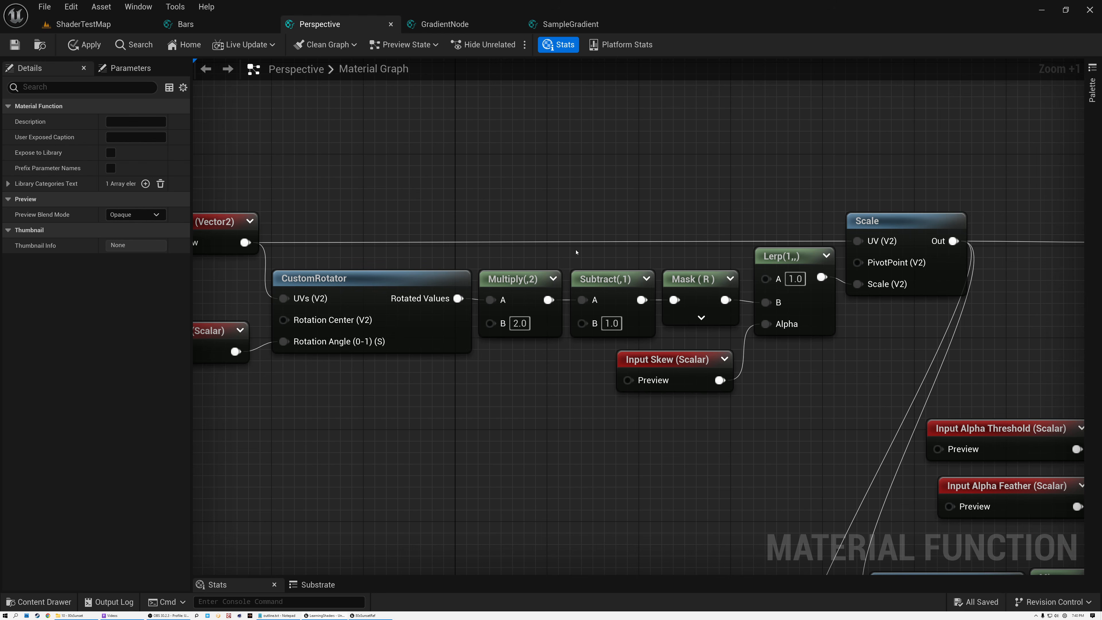
pyautogui.scroll(6, 912, 271)
pyautogui.moveTo(884, 324); pyautogui.dragTo(654, 337, button='right')
pyautogui.scroll(-4, 638, 342)
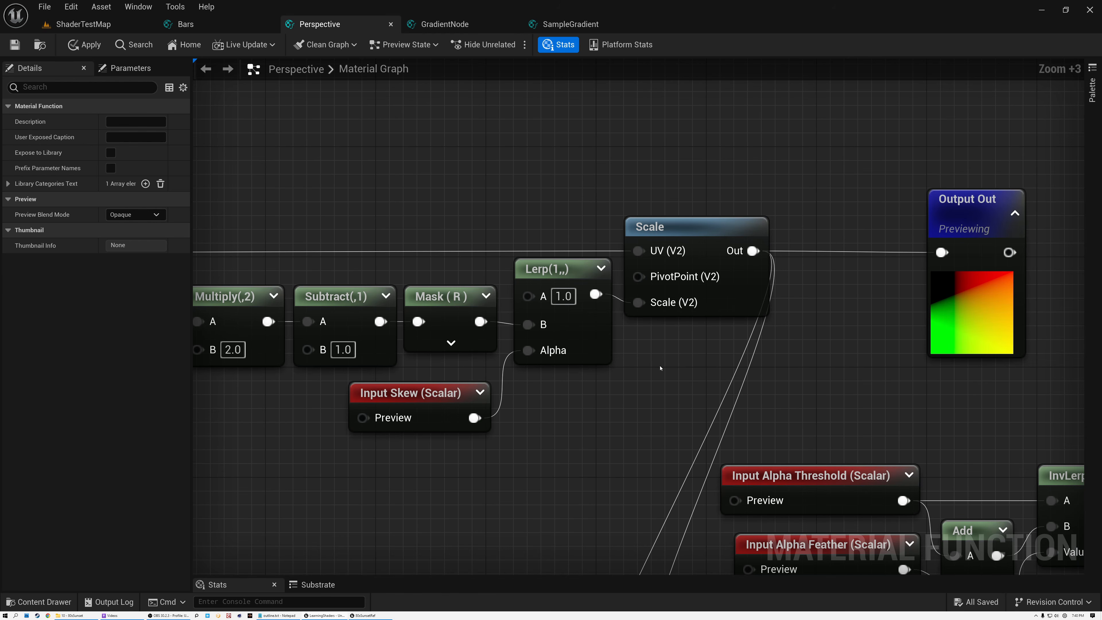
pyautogui.scroll(-3, 659, 368)
pyautogui.moveTo(622, 382); pyautogui.dragTo(721, 361, button='right')
pyautogui.moveTo(699, 407); pyautogui.dragTo(301, 282)
pyautogui.moveTo(778, 347); pyautogui.dragTo(469, 282, button='right')
pyautogui.scroll(5, 470, 236)
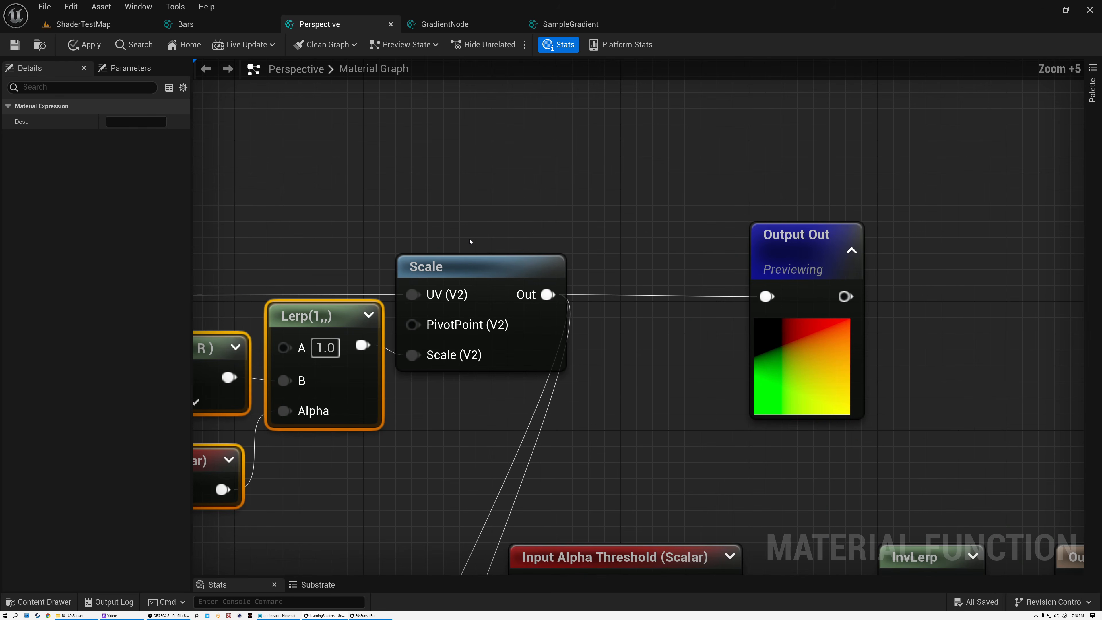
# Inspect the Scale node and the Output Out node, examining the output's UV preview up close
pyautogui.click(468, 266)
pyautogui.click(798, 253)
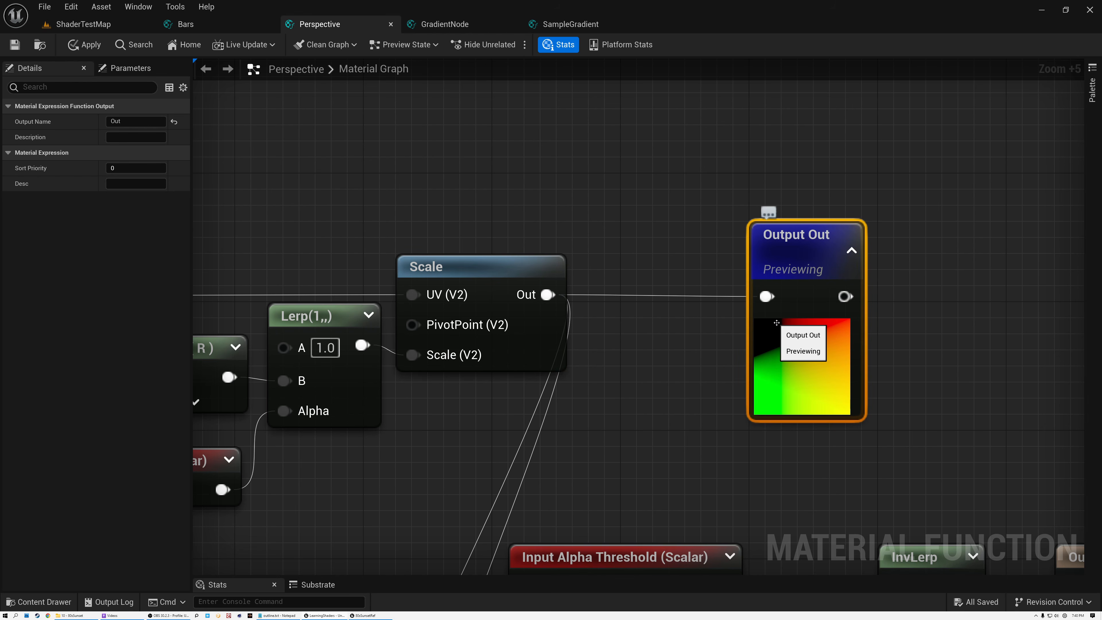
pyautogui.scroll(2, 819, 363)
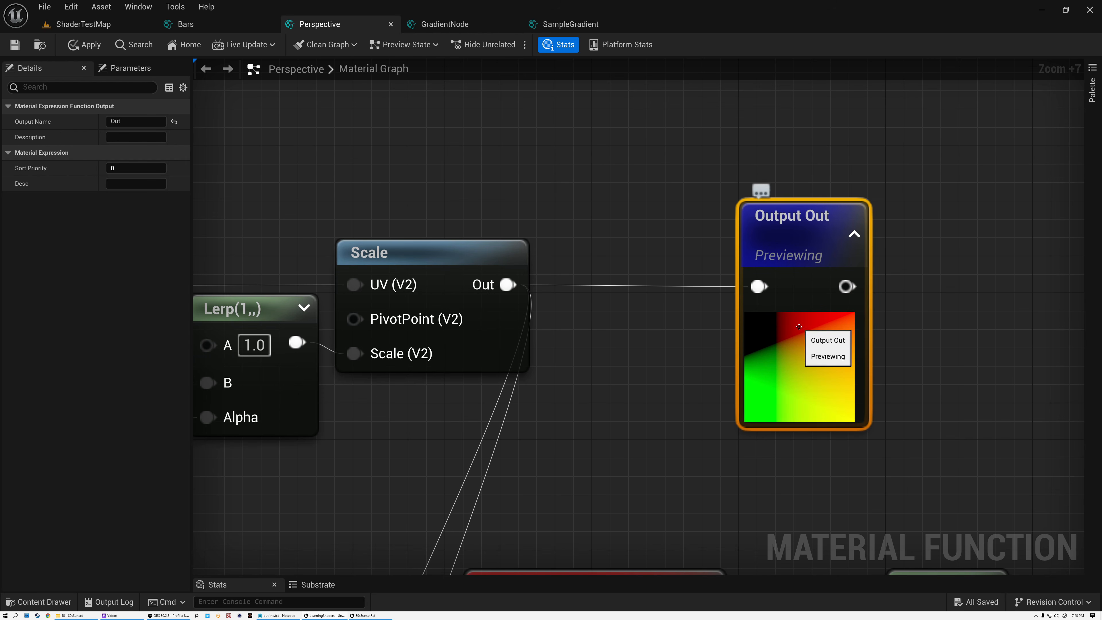
# Select the whole UV chain from the inputs through the Scale node and compare it with the Output Out preview
pyautogui.scroll(-5, 785, 362)
pyautogui.scroll(-4, 784, 362)
pyautogui.moveTo(727, 382); pyautogui.dragTo(924, 352, button='right')
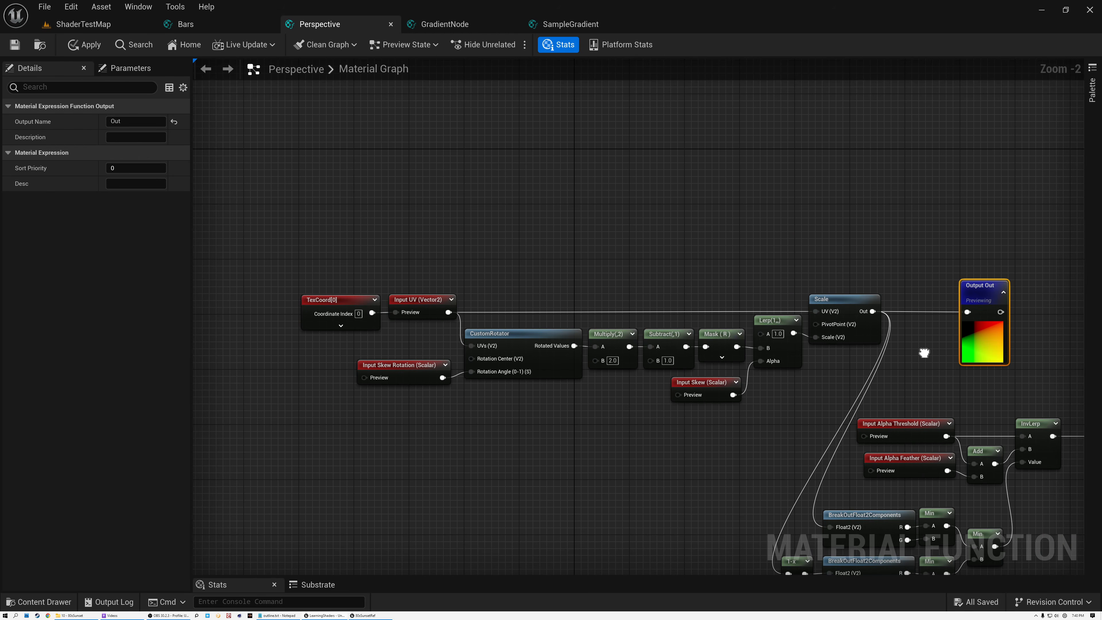
pyautogui.moveTo(342, 232); pyautogui.dragTo(844, 412)
pyautogui.moveTo(837, 378); pyautogui.dragTo(590, 380, button='right')
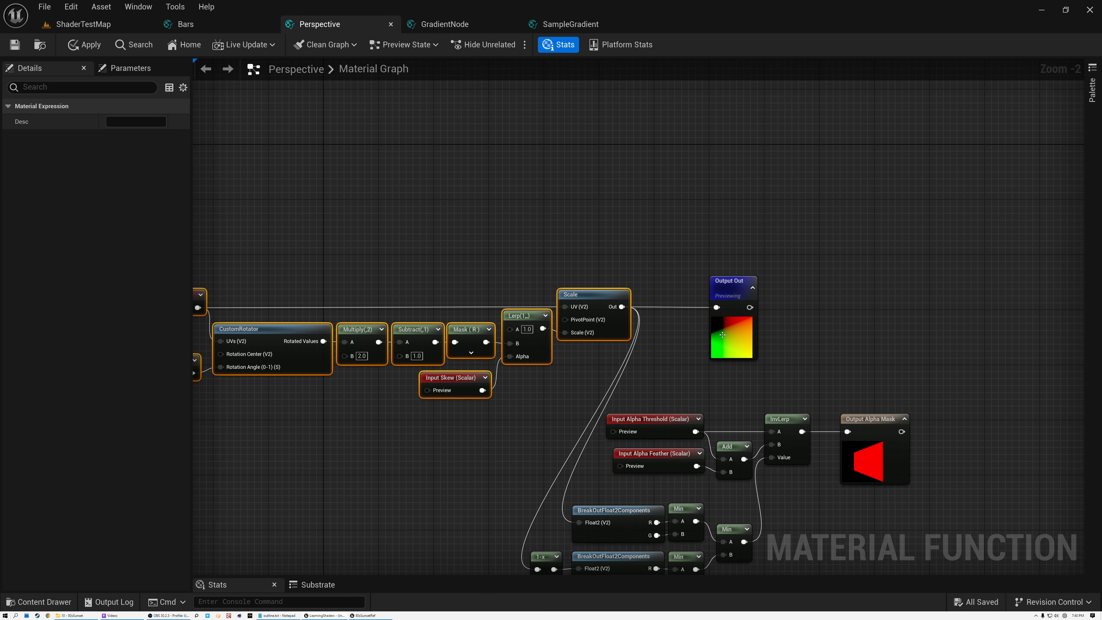
pyautogui.scroll(9, 723, 335)
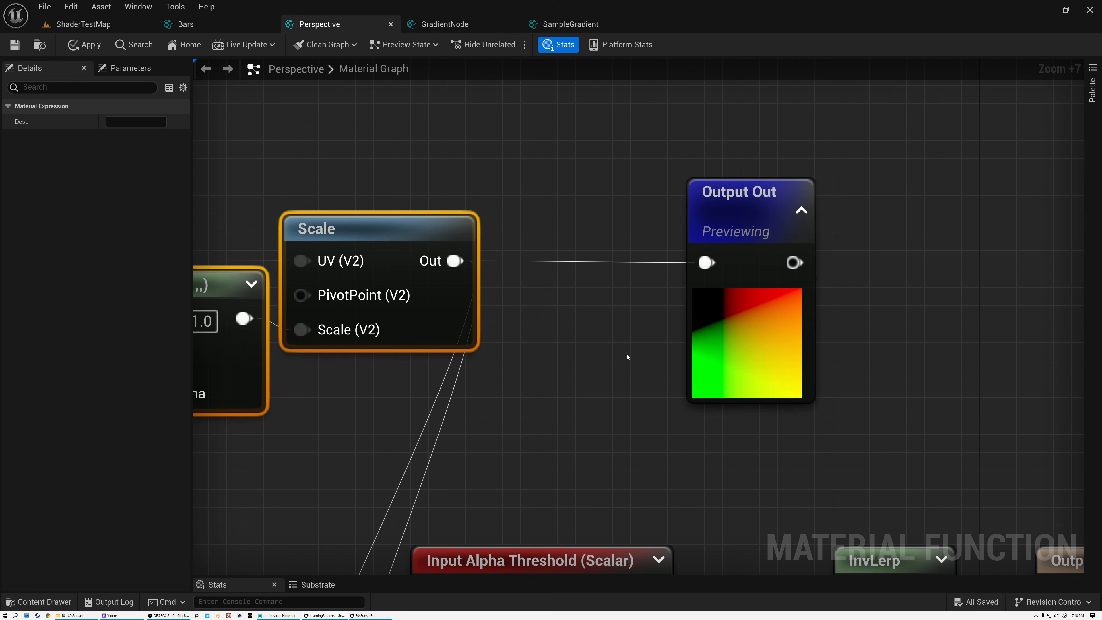
pyautogui.scroll(-8, 627, 357)
# Select all nodes of the alpha mask branch and inspect the Output Alpha Mask node's settings
pyautogui.moveTo(622, 377); pyautogui.dragTo(588, 225, button='right')
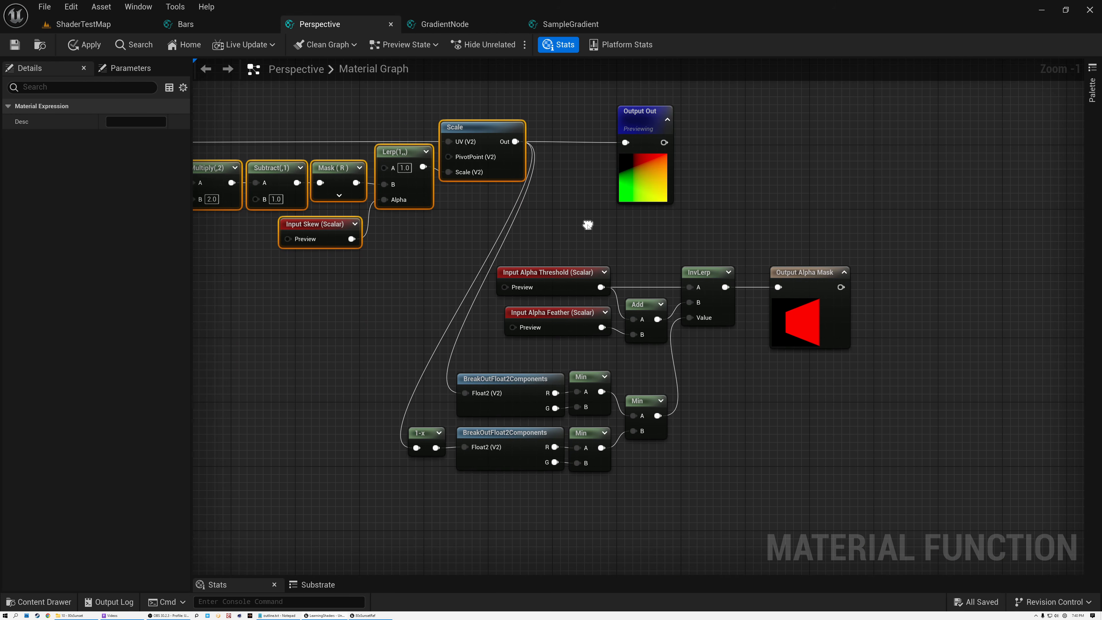
pyautogui.moveTo(387, 251); pyautogui.dragTo(733, 481)
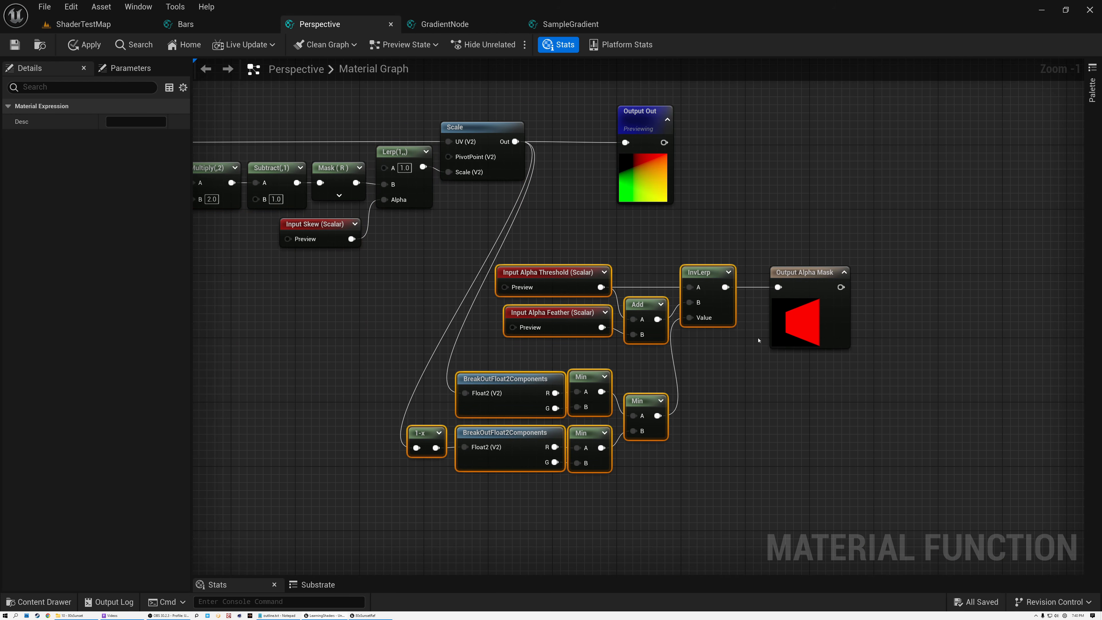
pyautogui.scroll(1, 791, 331)
pyautogui.click(814, 276)
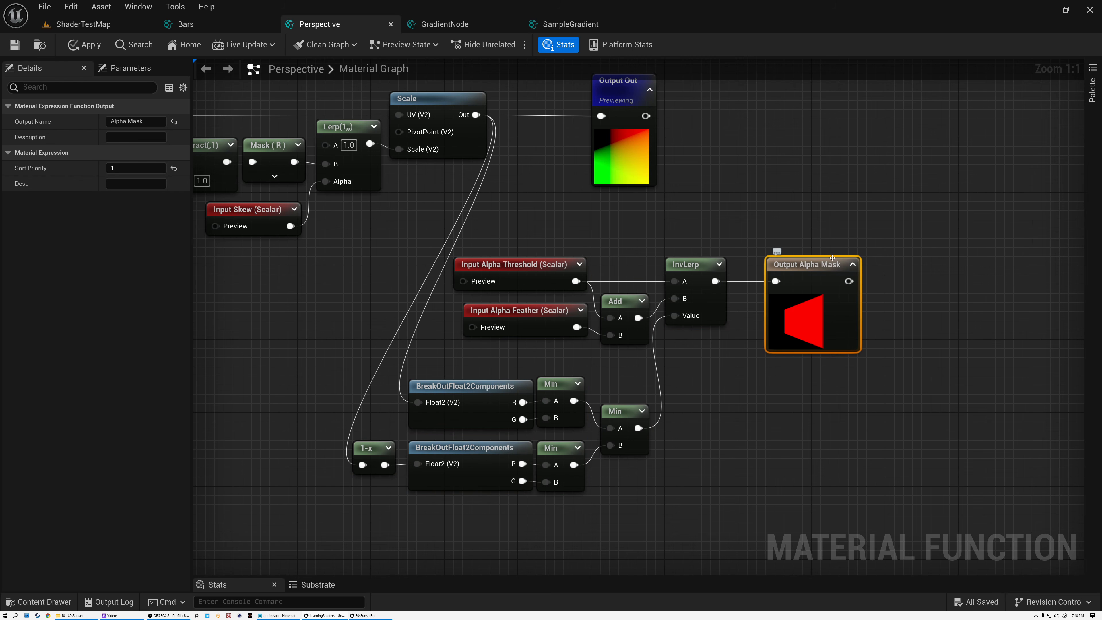
pyautogui.click(575, 238)
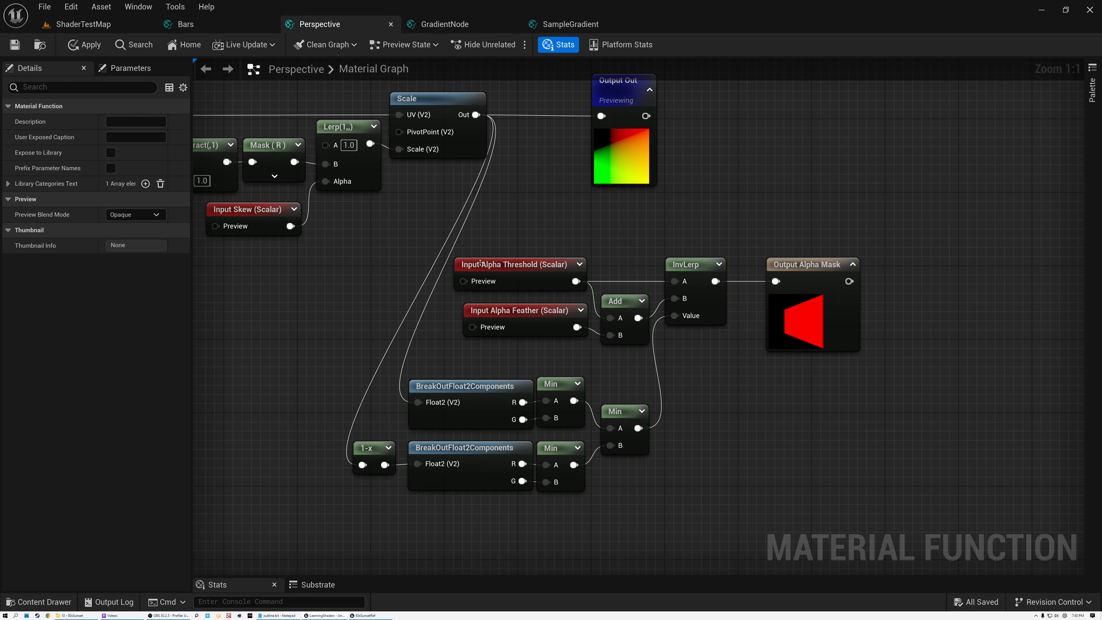
# Trace the Scale node's output down to the upper BreakOutFloat2Components node and inspect its R and G outputs
pyautogui.click(438, 98)
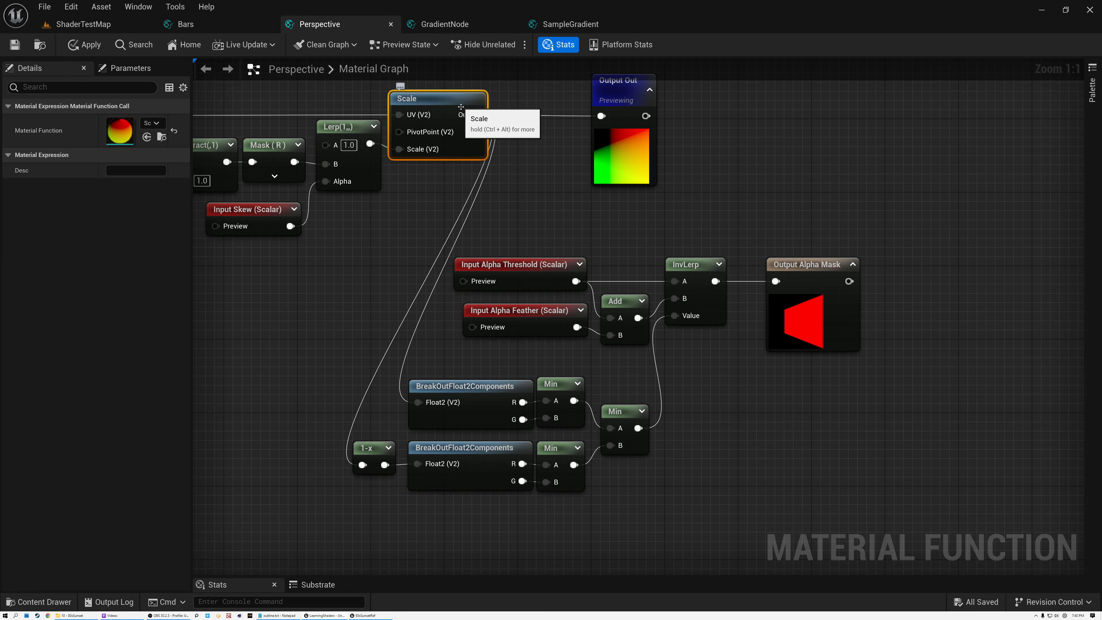
pyautogui.moveTo(456, 370); pyautogui.dragTo(544, 237, button='right')
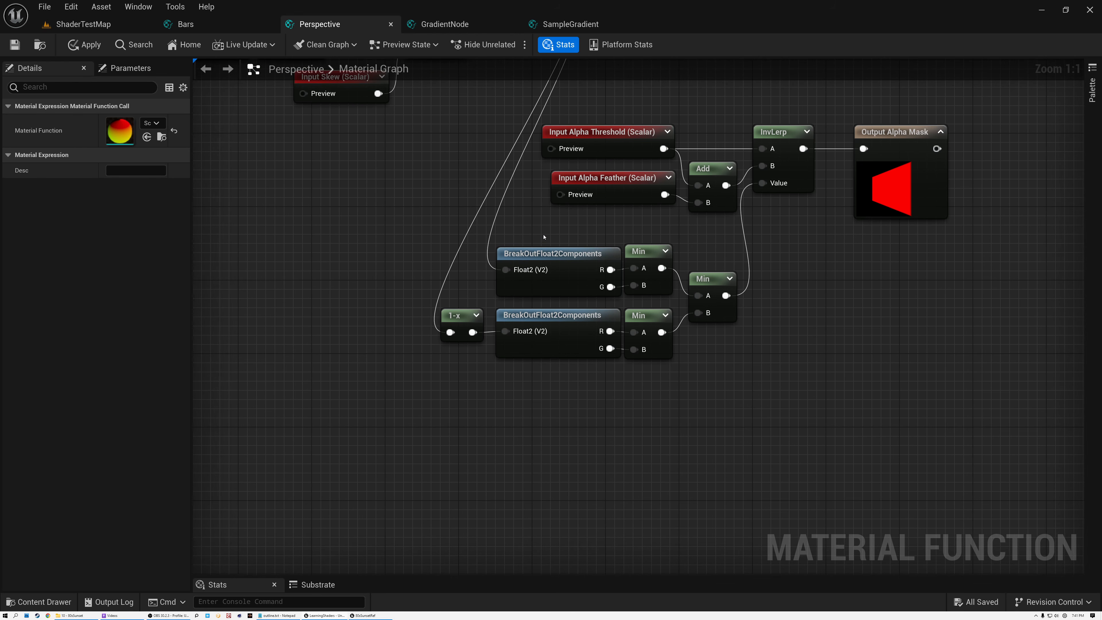
pyautogui.scroll(6, 544, 238)
pyautogui.click(562, 267)
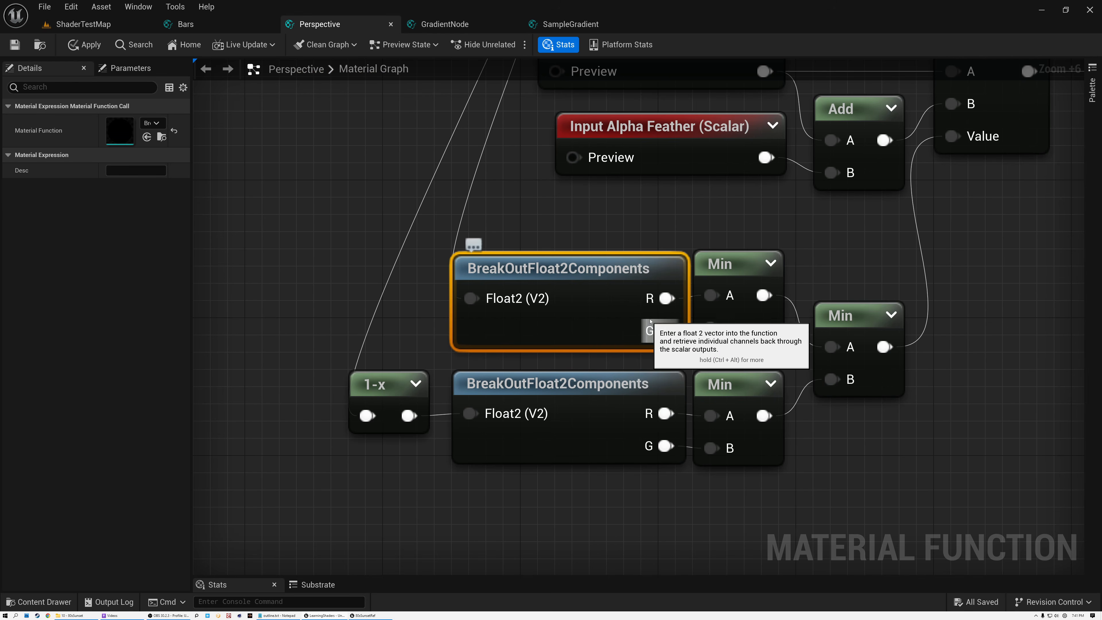
# Inspect the upper Min node after BreakOutFloat2Components, showing its preview and hiding it again
pyautogui.click(739, 262)
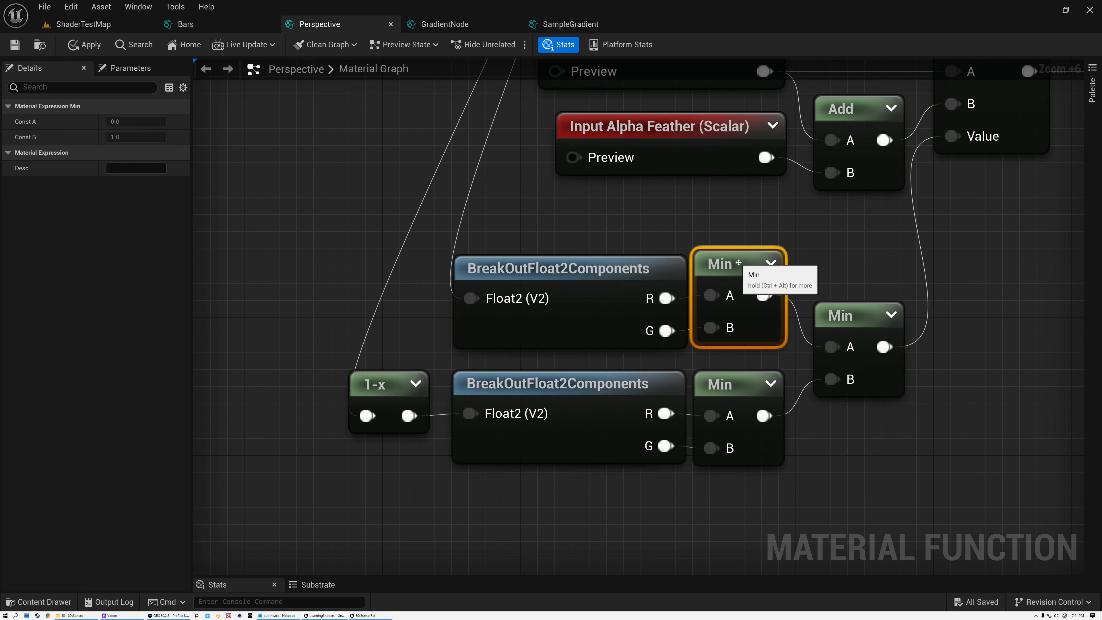
pyautogui.click(770, 262)
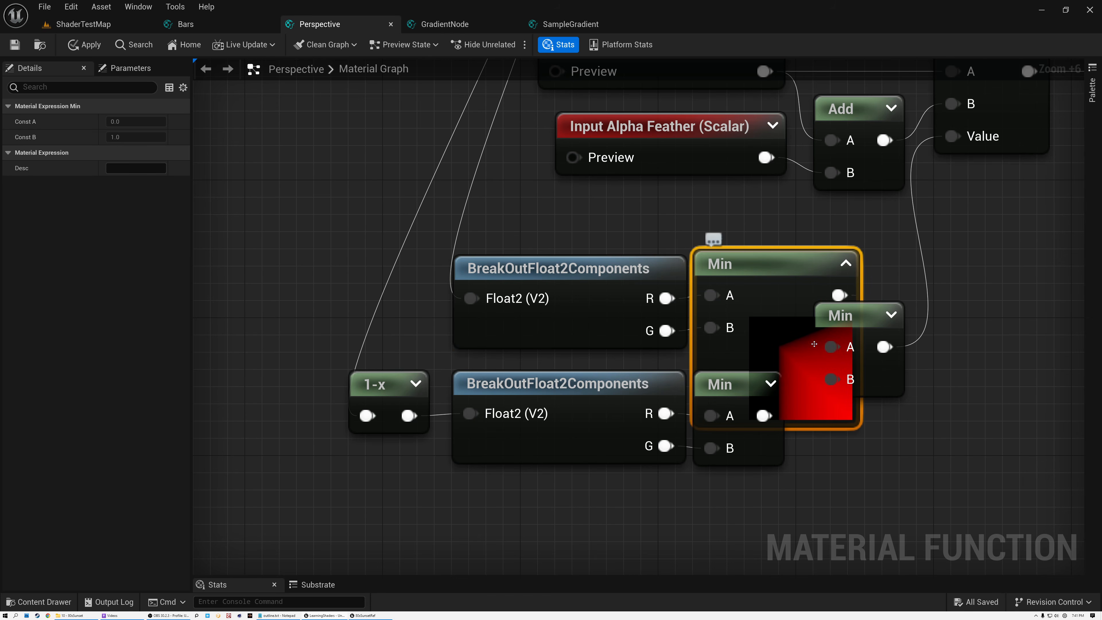
pyautogui.click(845, 262)
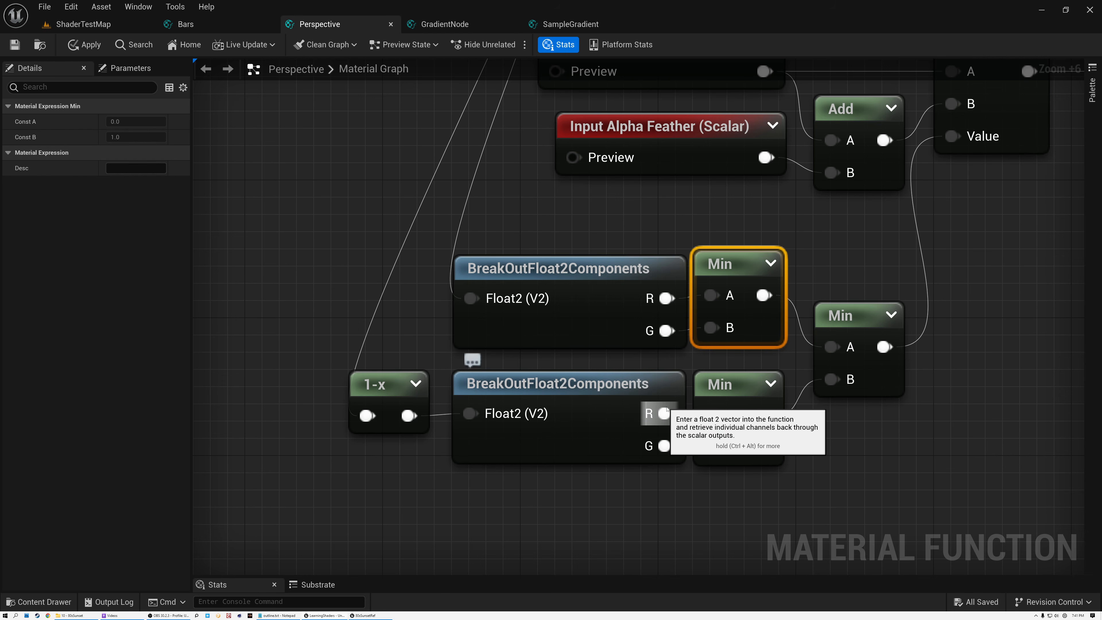
# Examine the preview of the lower Min node on the 1-x branch, then collapse it
pyautogui.click(772, 382)
pyautogui.moveTo(776, 380); pyautogui.dragTo(626, 236, button='right')
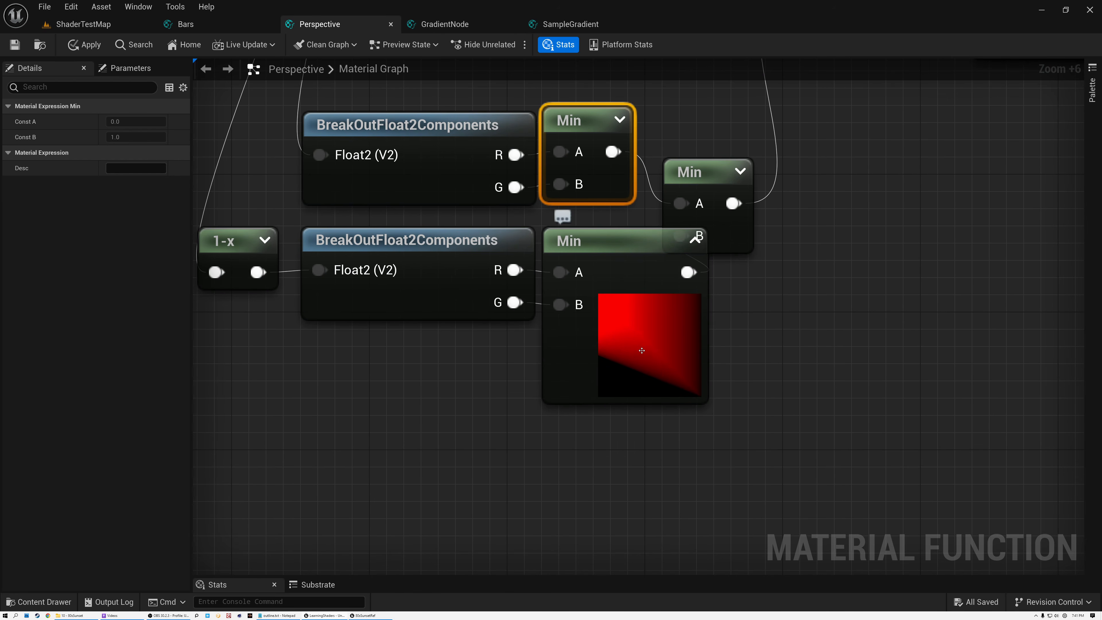
pyautogui.click(695, 238)
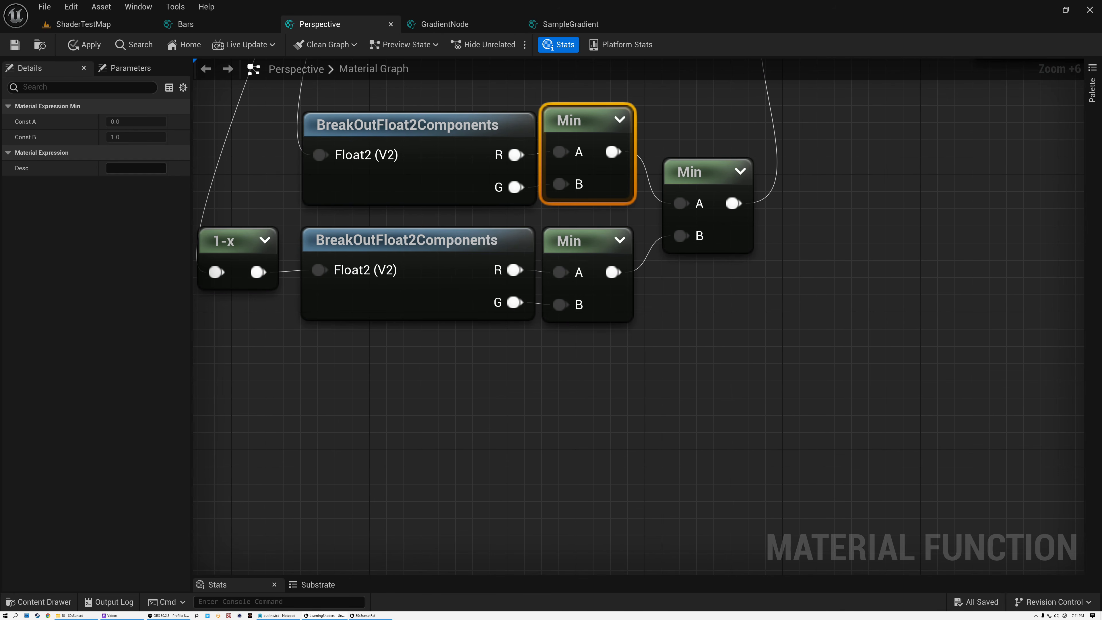
pyautogui.moveTo(631, 226); pyautogui.dragTo(656, 369, button='right')
# Inspect the two Min nodes and the final Min that combines them, expanding the final Min's preview
pyautogui.click(730, 322)
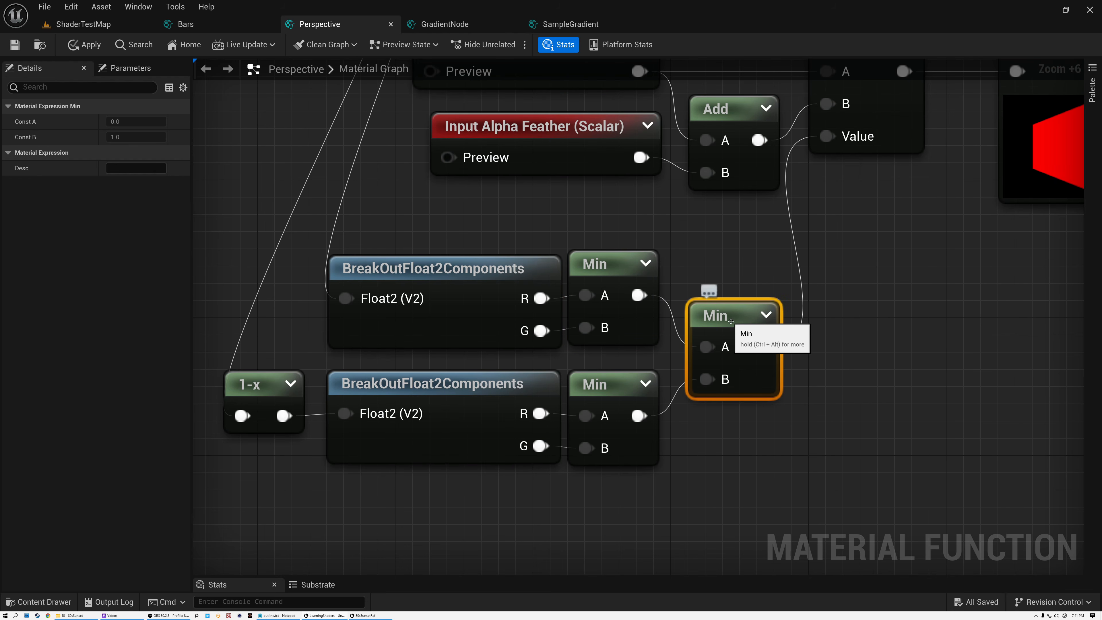
pyautogui.click(625, 286)
pyautogui.click(616, 399)
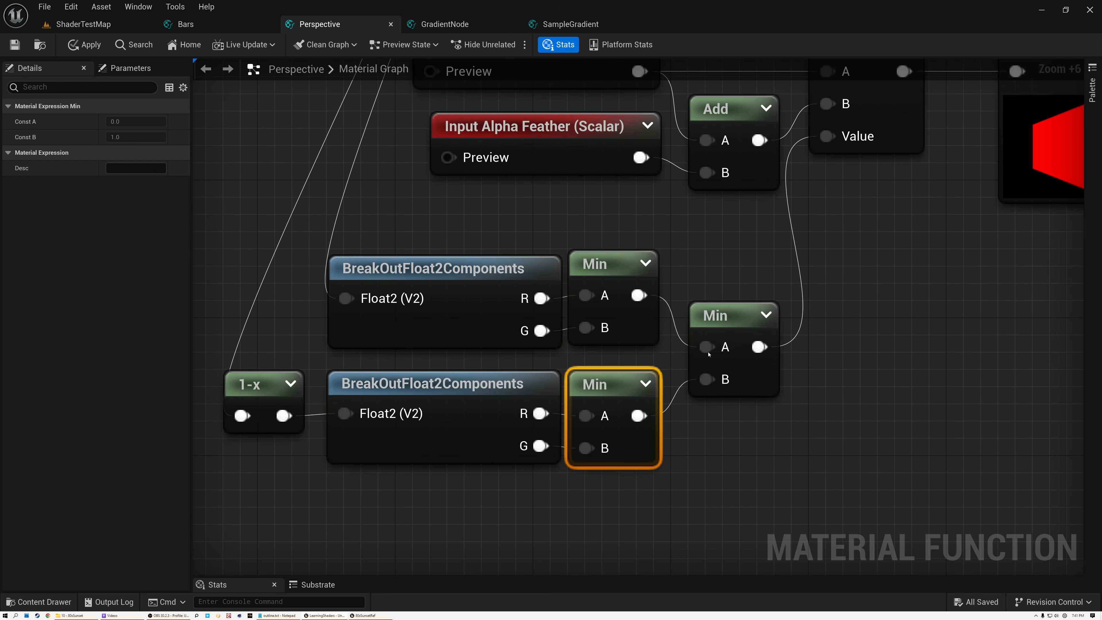
pyautogui.click(765, 314)
pyautogui.moveTo(804, 412); pyautogui.dragTo(638, 295, button='right')
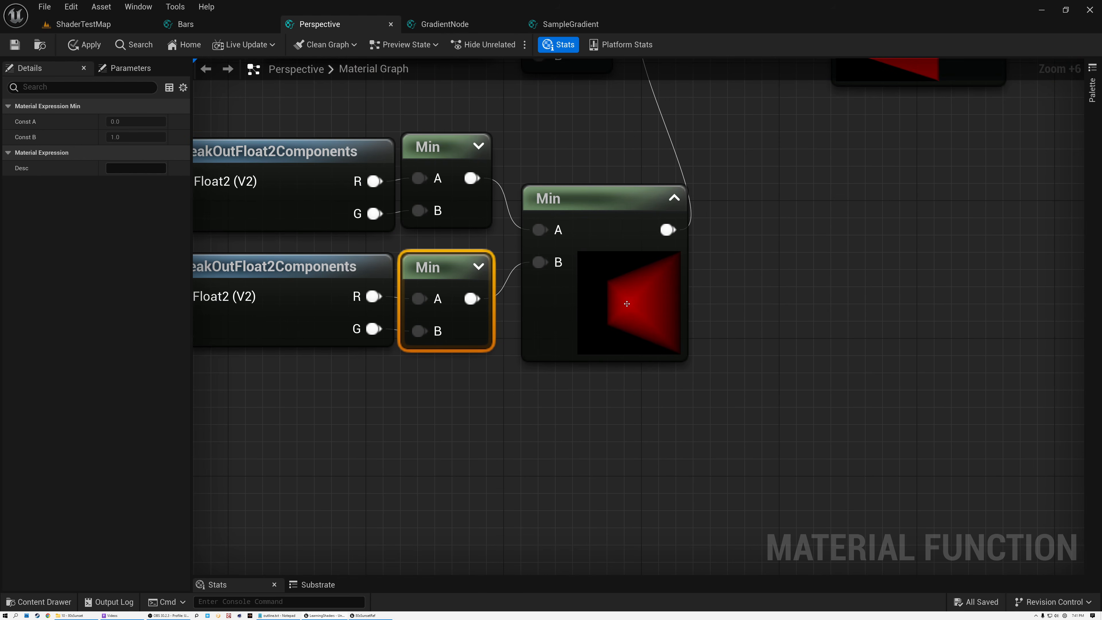
# Move the InvLerp node closer to Output Alpha Mask and trace the final Min's output into its Value input
pyautogui.scroll(1, 637, 296)
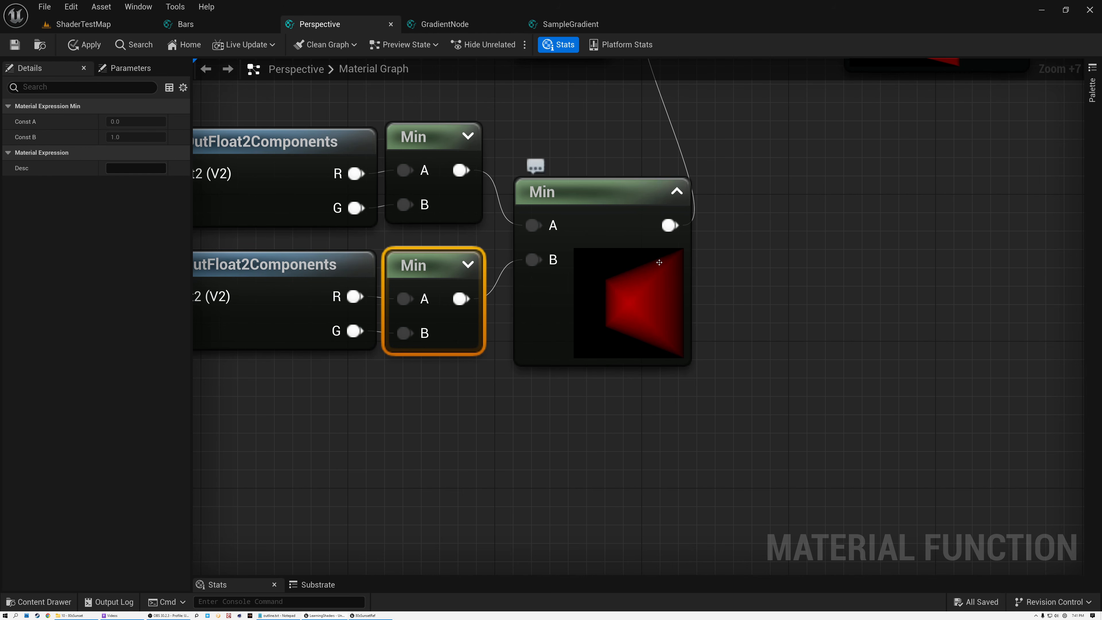
pyautogui.moveTo(787, 190); pyautogui.dragTo(733, 465, button='right')
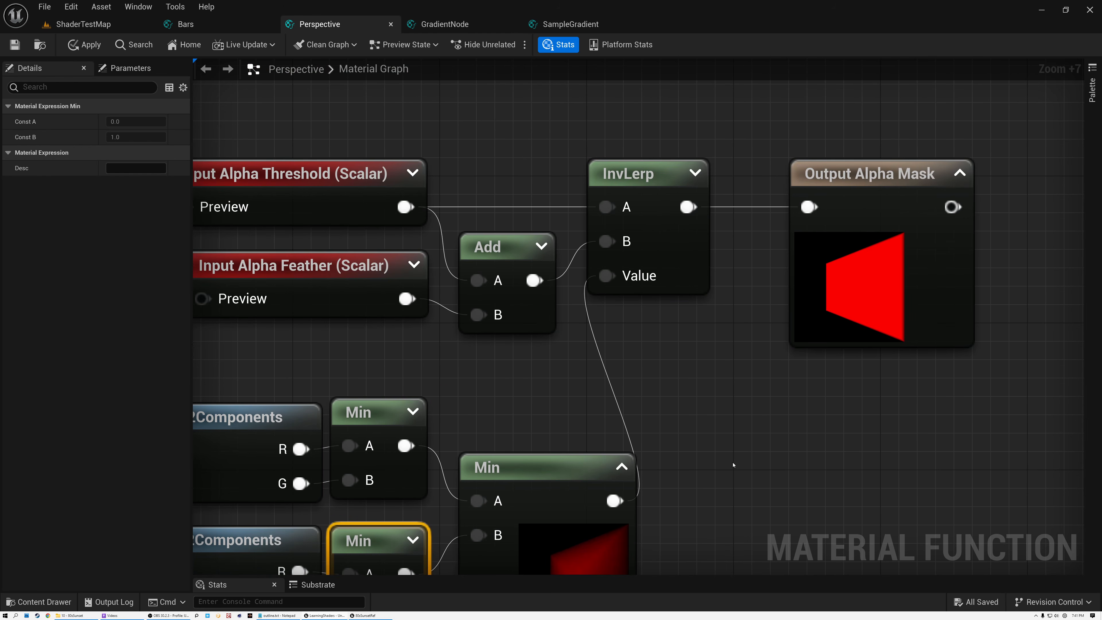
pyautogui.moveTo(650, 175); pyautogui.dragTo(709, 175)
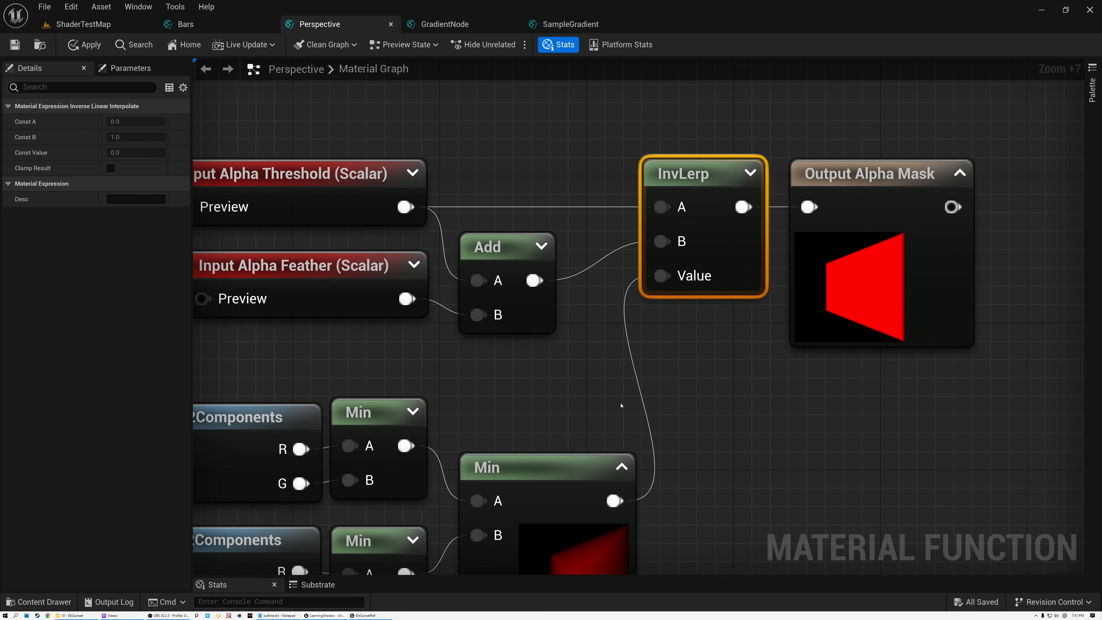
pyautogui.click(629, 499)
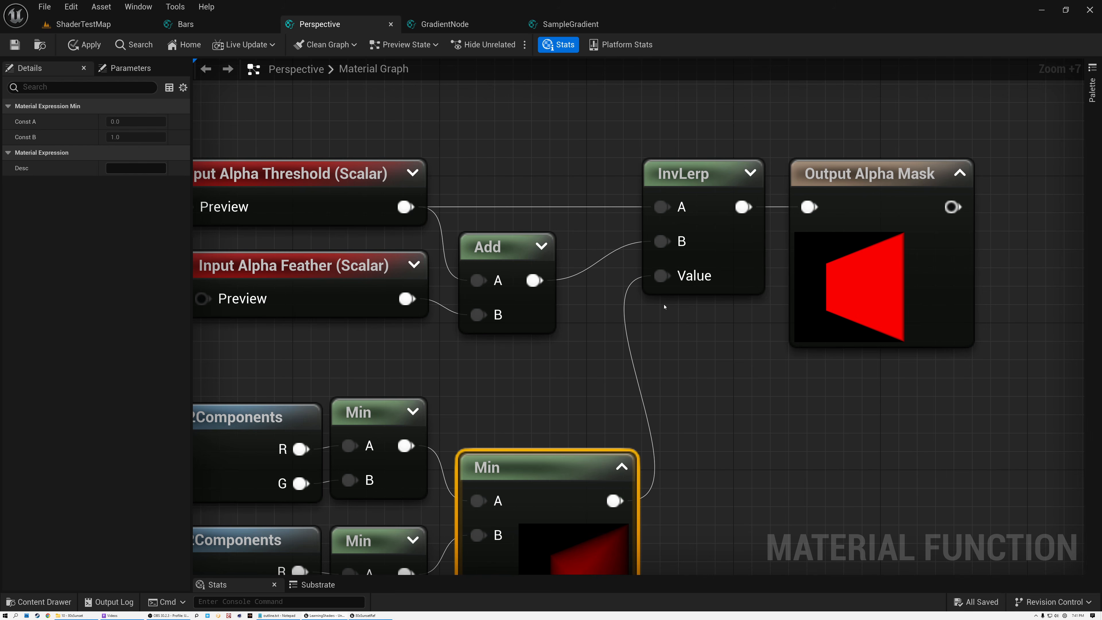
# Inspect the settings of the Alpha Threshold and Alpha Feather scalar inputs above the Min nodes
pyautogui.moveTo(555, 335); pyautogui.dragTo(780, 364, button='right')
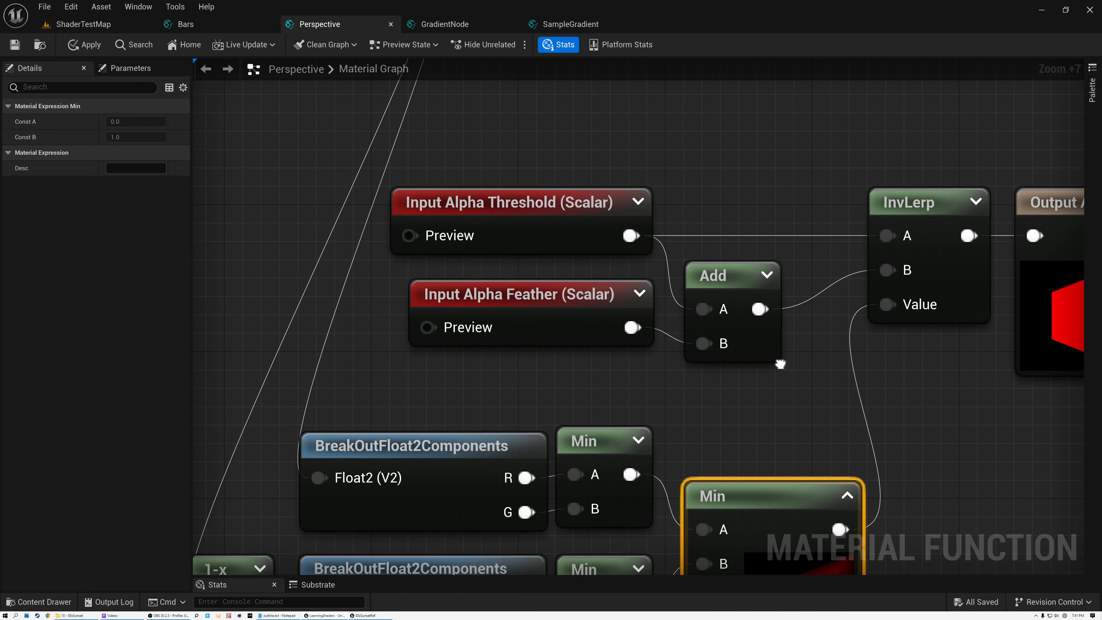
pyautogui.click(541, 206)
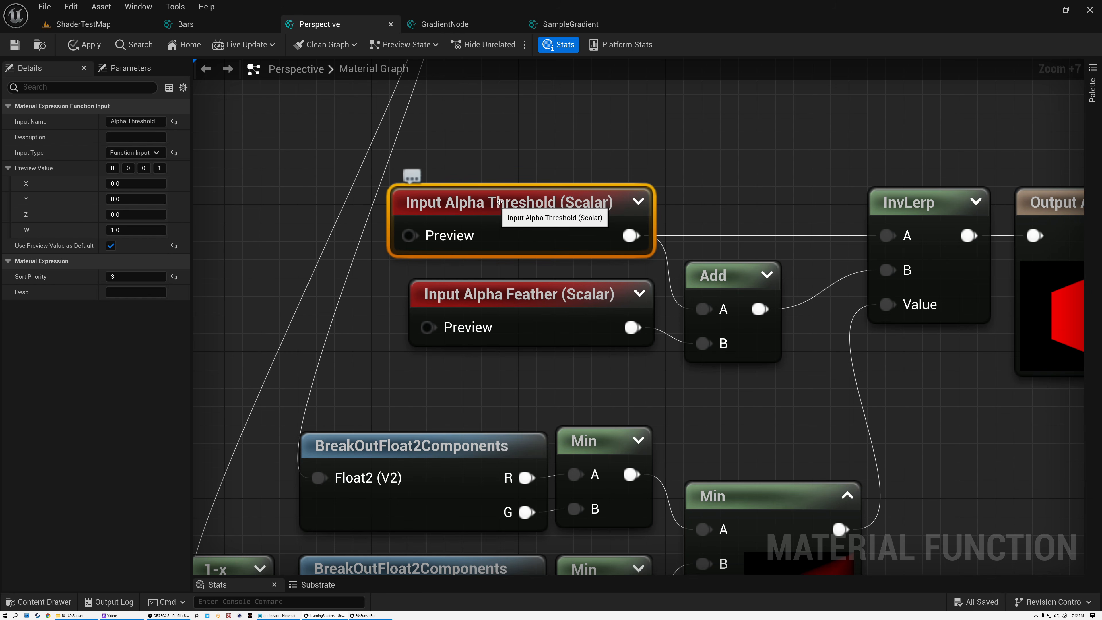
pyautogui.click(532, 295)
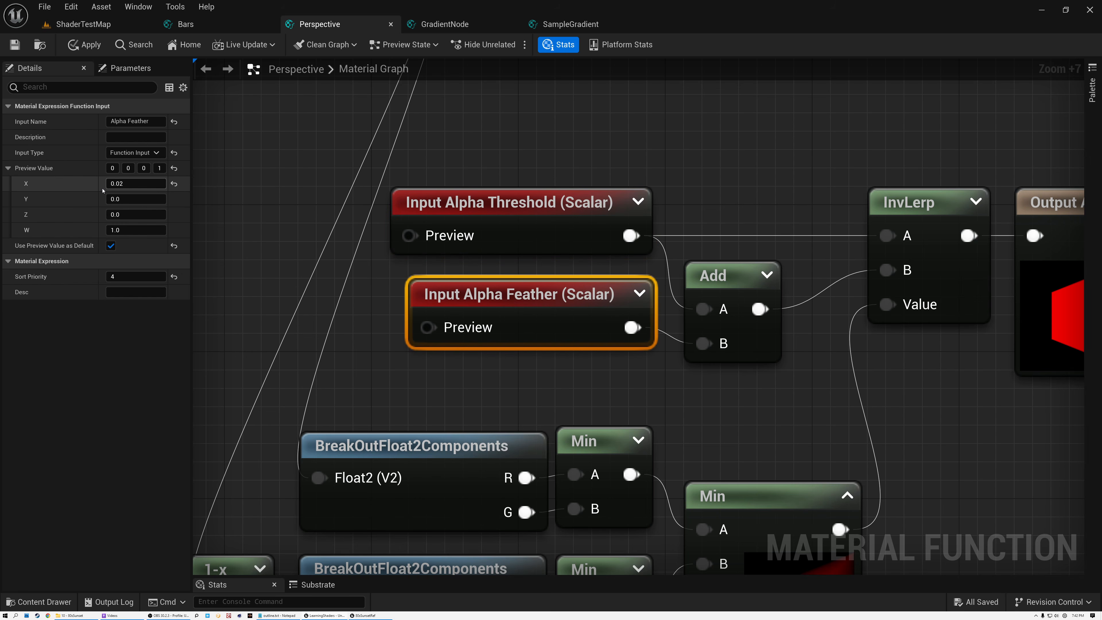
pyautogui.moveTo(769, 245); pyautogui.dragTo(621, 260, button='right')
pyautogui.click(357, 225)
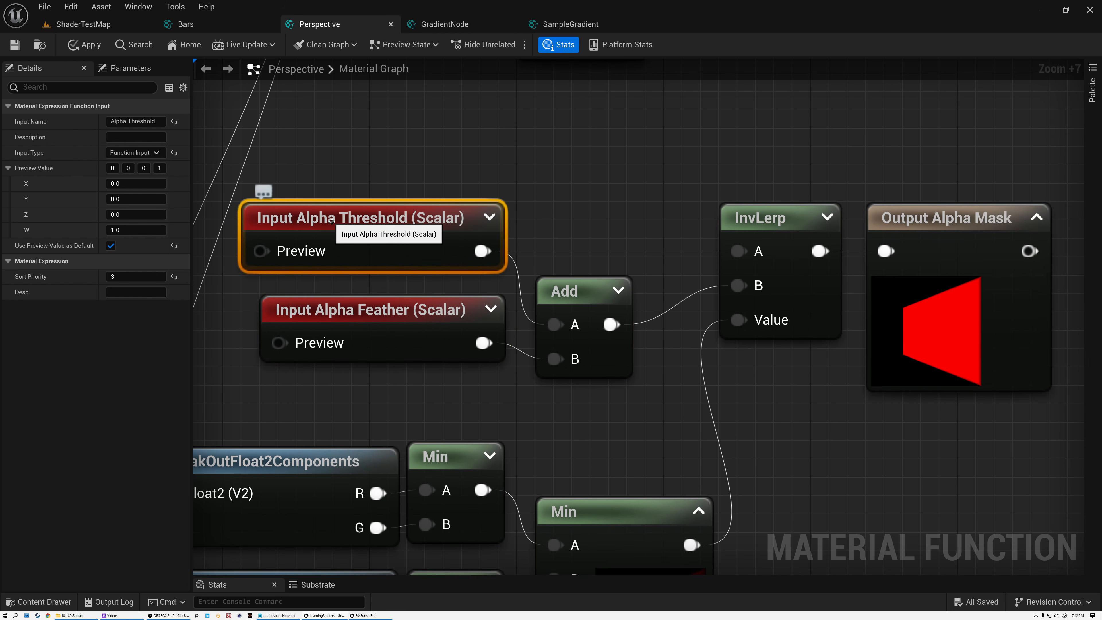
# Trace Alpha Threshold and Alpha Feather through the Add node into InvLerp and Output Alpha Mask, ending with the whole Perspective graph in view
pyautogui.click(761, 220)
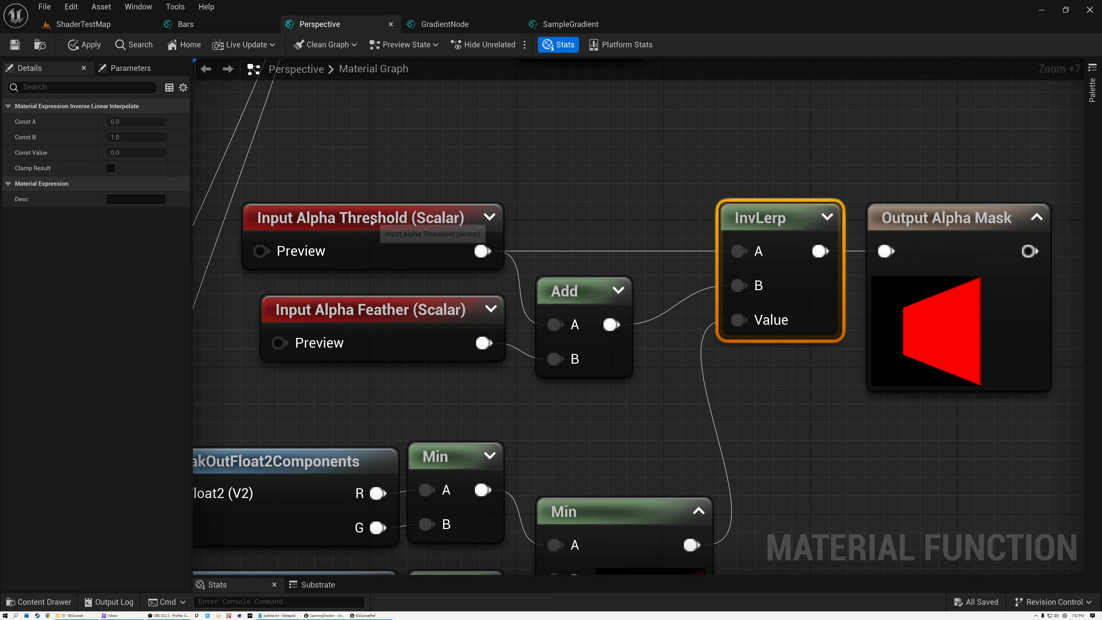
pyautogui.click(380, 237)
pyautogui.click(378, 305)
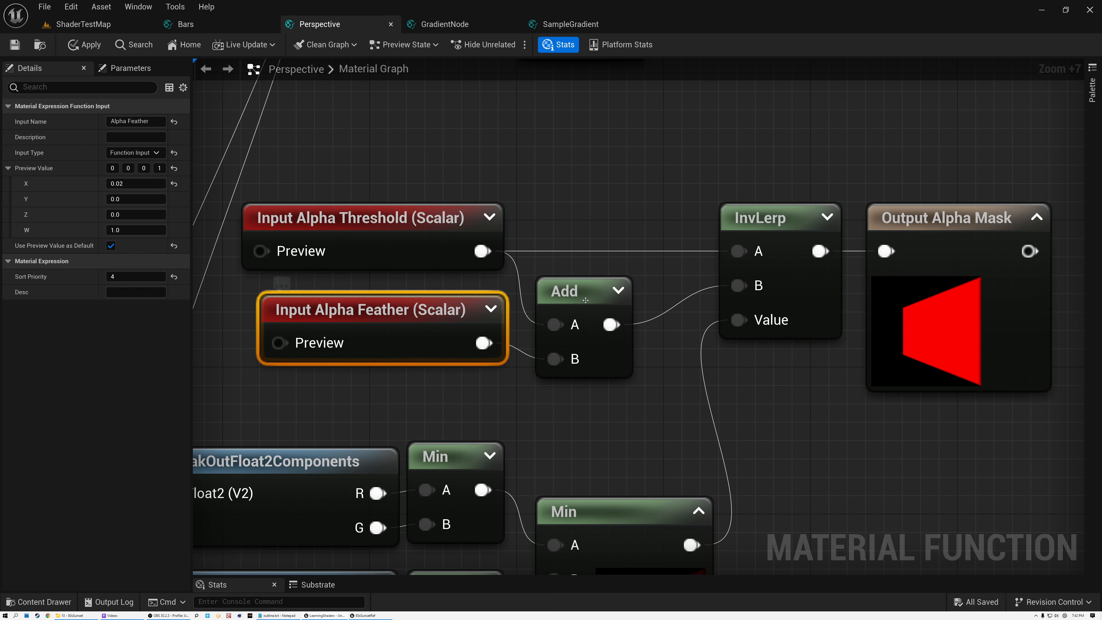
pyautogui.click(574, 293)
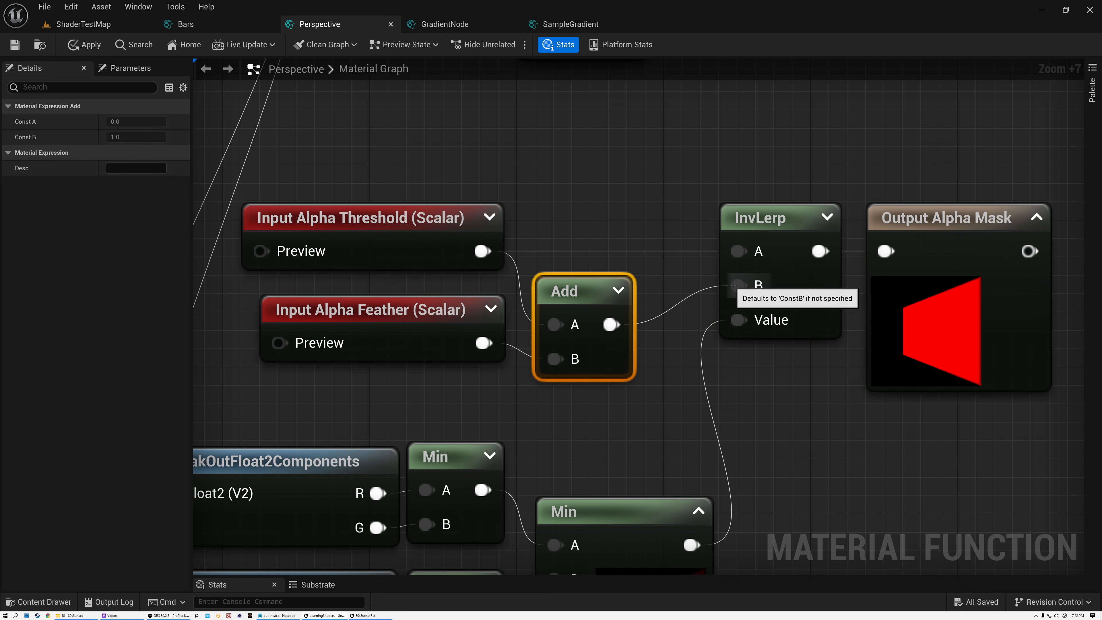
pyautogui.moveTo(798, 381); pyautogui.dragTo(536, 377, button='right')
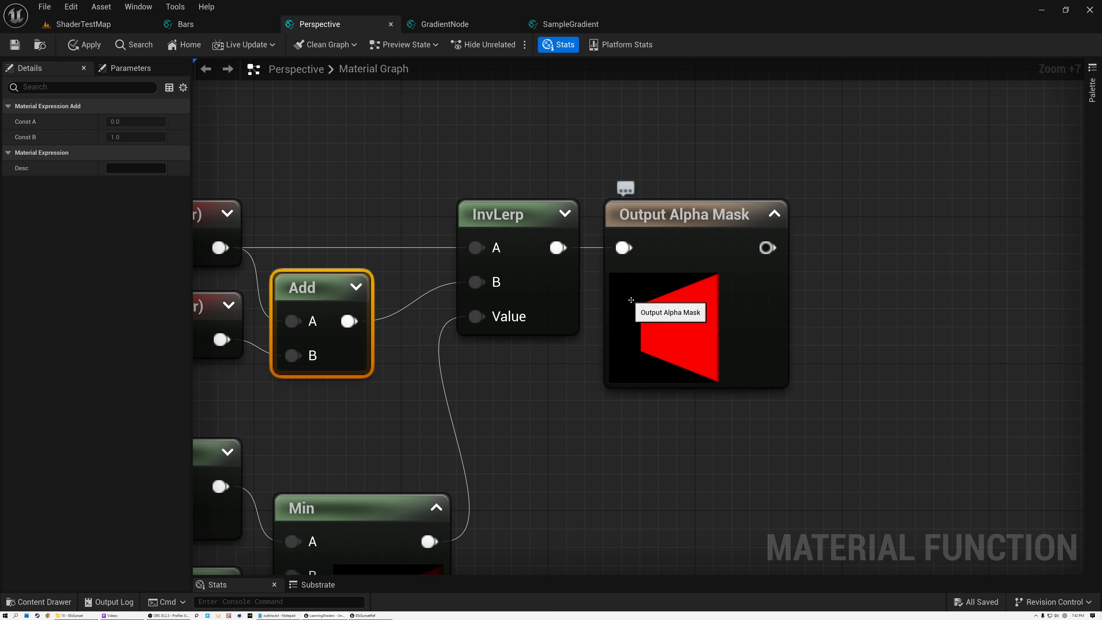
pyautogui.scroll(-10, 631, 300)
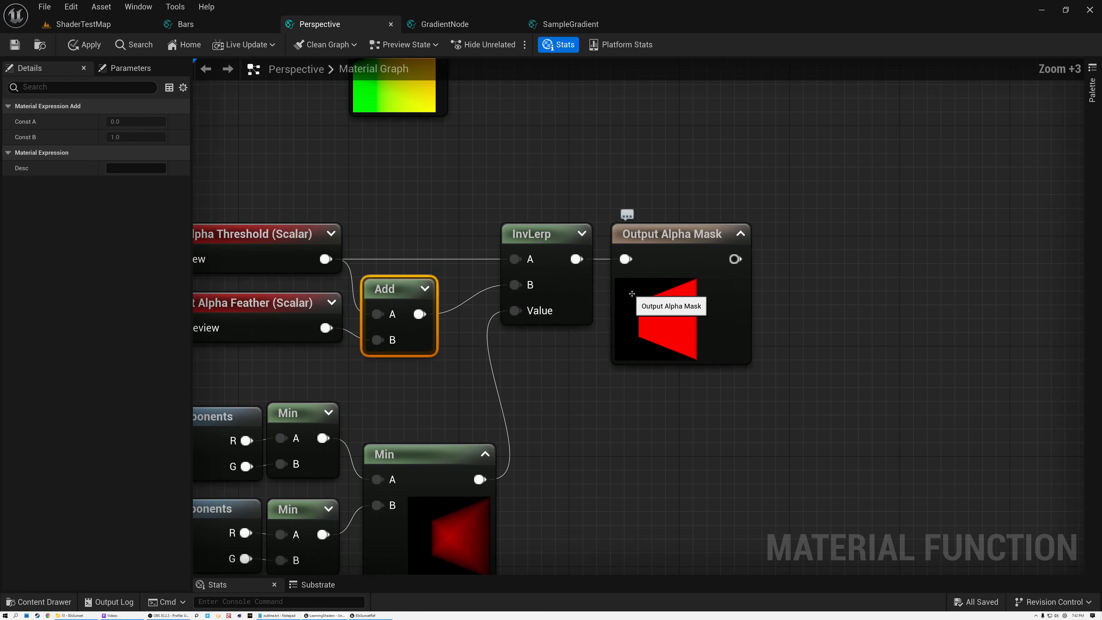
pyautogui.moveTo(496, 253); pyautogui.dragTo(862, 305, button='right')
pyautogui.scroll(1, 884, 317)
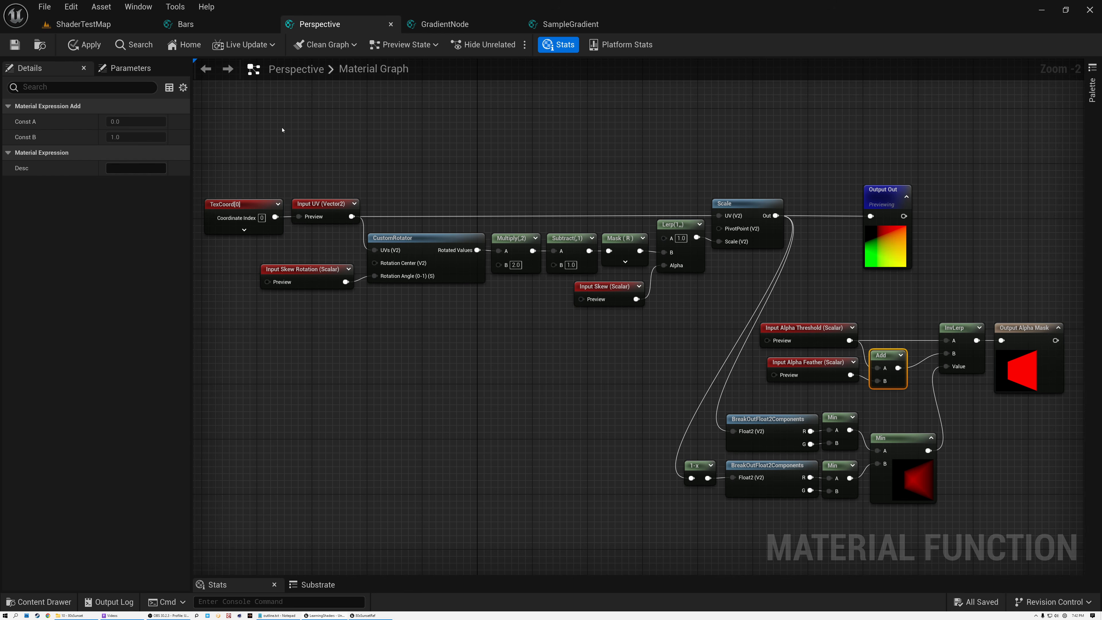
# Switch to the Bars material function and examine its Vertical and Horizontal output nodes
pyautogui.click(203, 29)
pyautogui.moveTo(430, 209); pyautogui.dragTo(655, 195, button='right')
pyautogui.scroll(2, 655, 195)
pyautogui.moveTo(753, 215); pyautogui.dragTo(512, 182, button='right')
pyautogui.scroll(7, 659, 291)
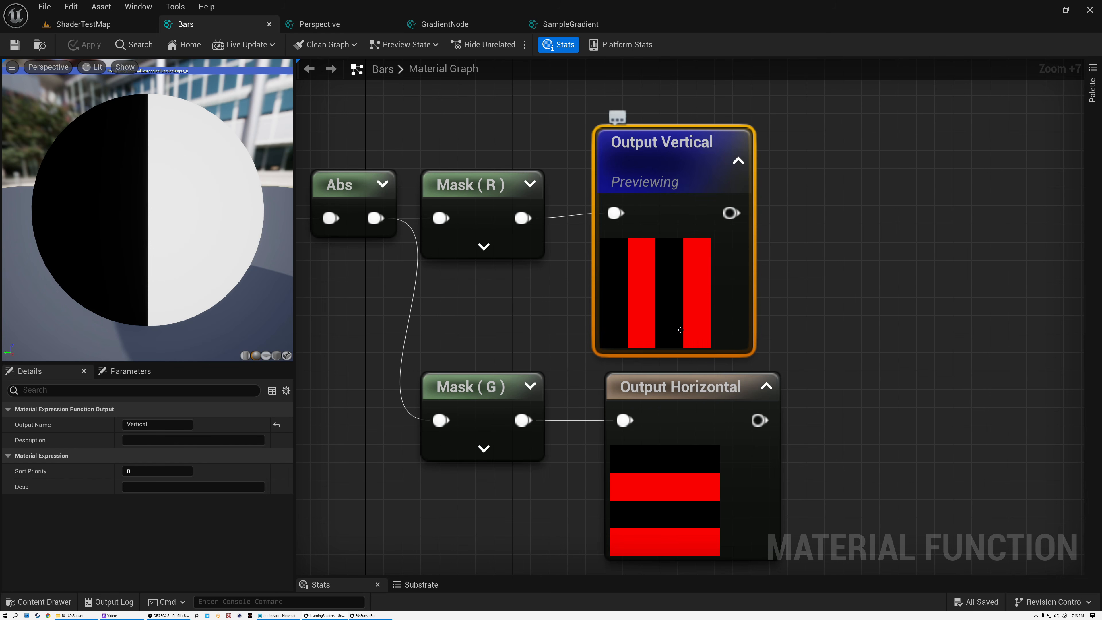
pyautogui.click(687, 389)
# Inspect the UV input and the TexCoord[0] node feeding it at the start of the Bars graph
pyautogui.moveTo(567, 370); pyautogui.dragTo(1082, 377, button='right')
pyautogui.scroll(-2, 738, 391)
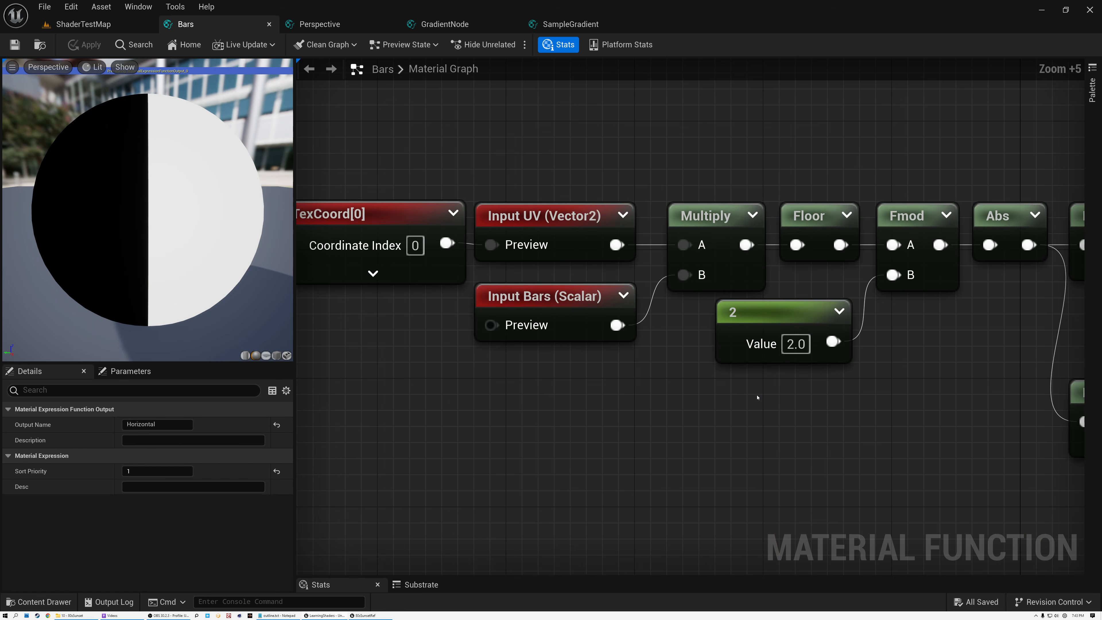
pyautogui.scroll(-4, 757, 397)
pyautogui.moveTo(634, 417); pyautogui.dragTo(647, 392, button='right')
pyautogui.click(530, 257)
pyautogui.scroll(4, 530, 259)
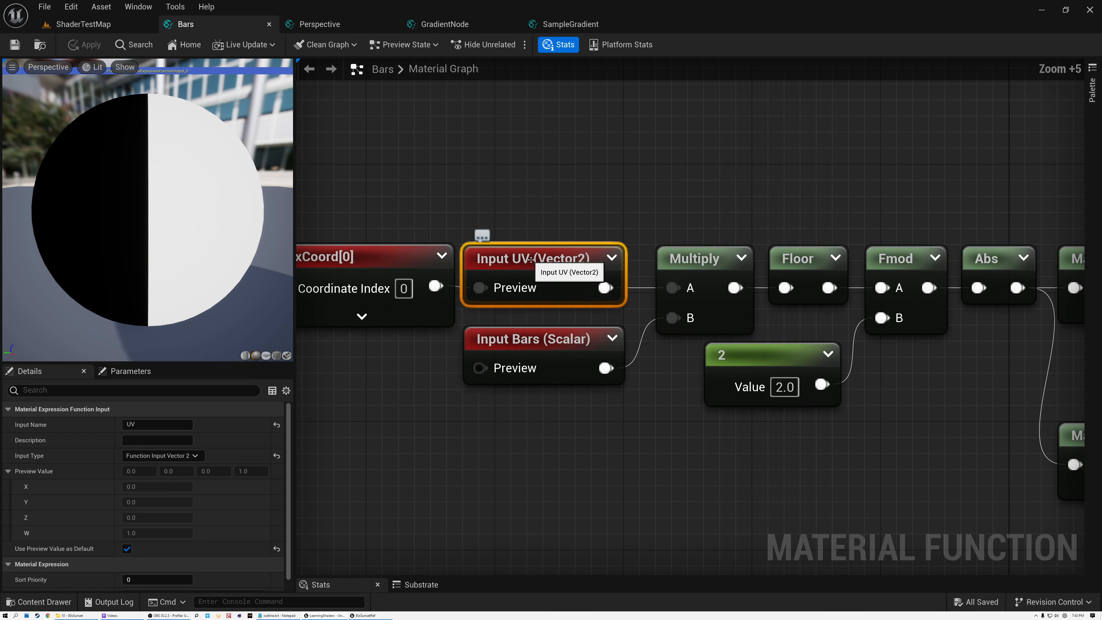
pyautogui.moveTo(485, 211); pyautogui.dragTo(559, 169, button='right')
pyautogui.click(438, 220)
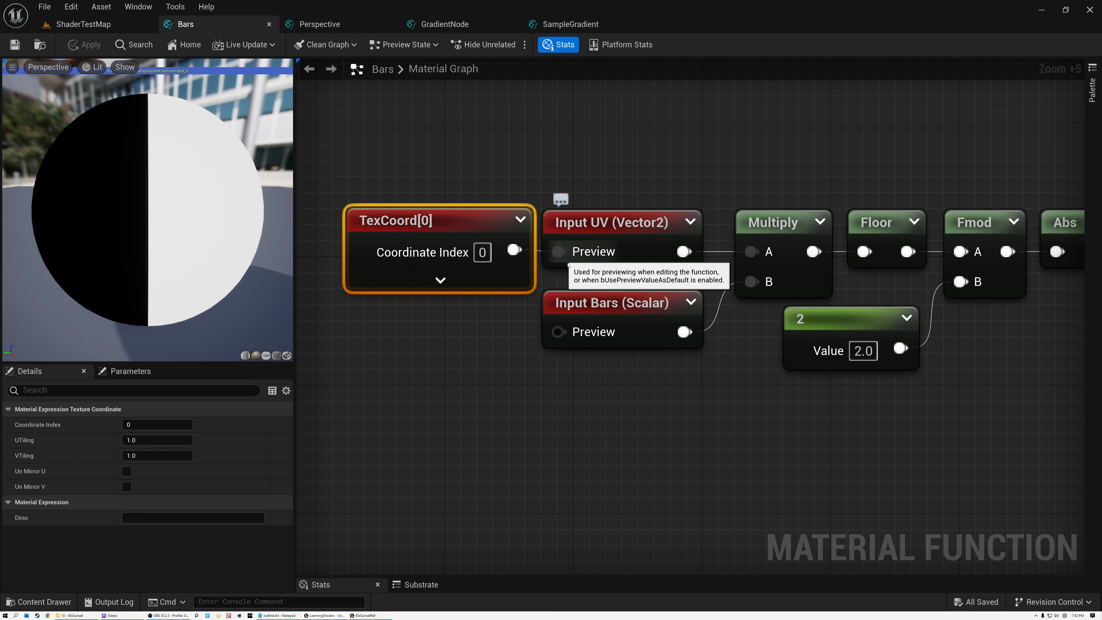
# Inspect the Bars scalar input's preview value and the Multiply node that combines it with the UV input
pyautogui.moveTo(651, 386); pyautogui.dragTo(524, 382, button='right')
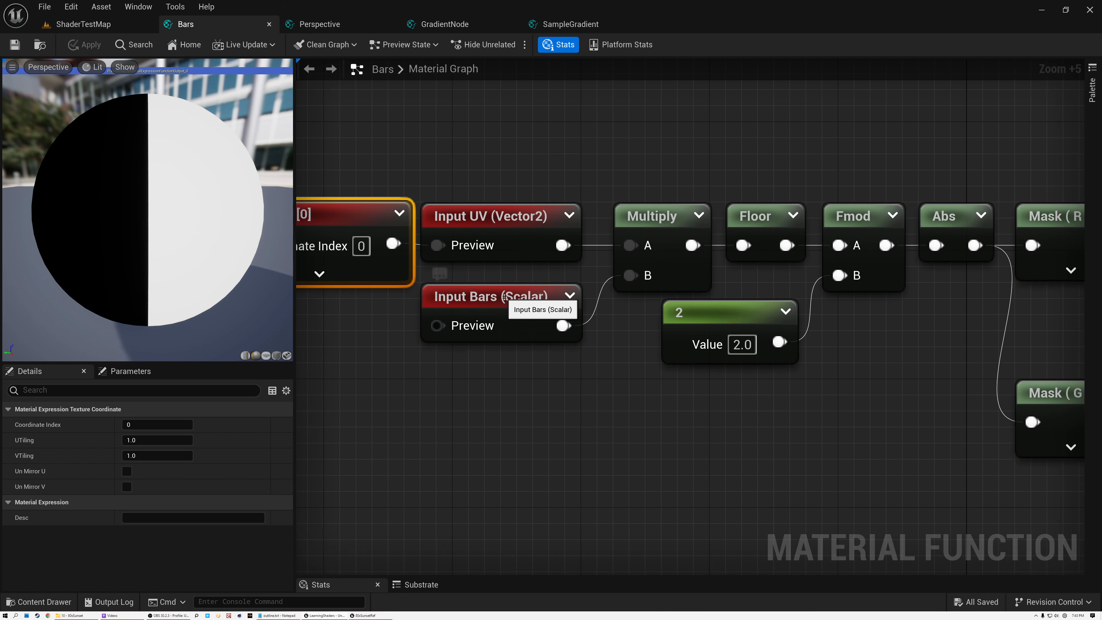
pyautogui.click(504, 297)
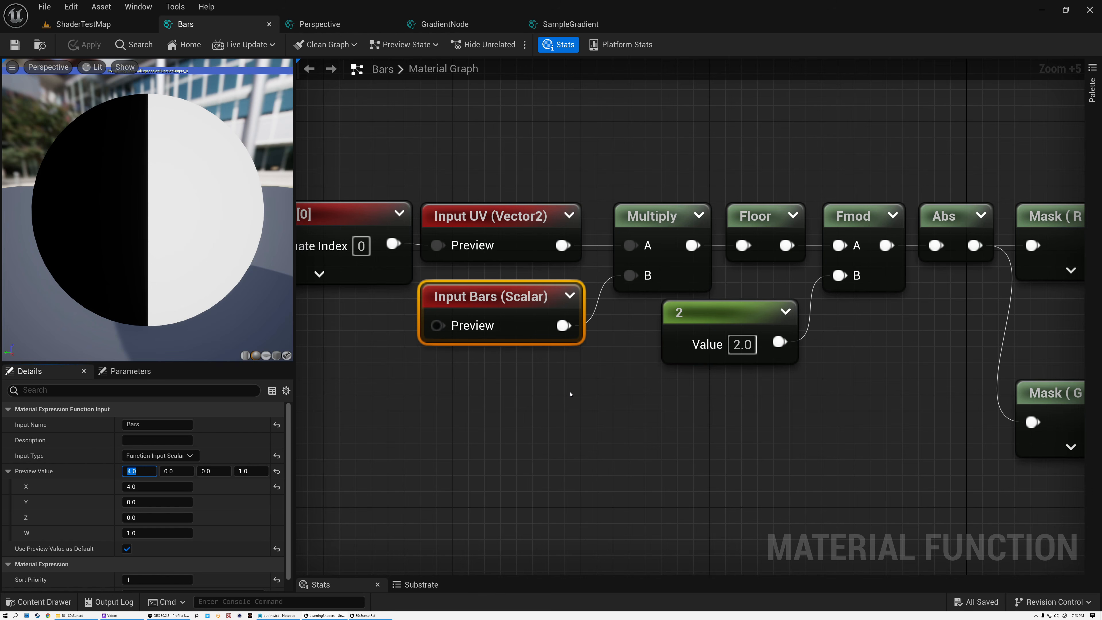
pyautogui.click(512, 225)
pyautogui.click(490, 296)
pyautogui.click(663, 216)
pyautogui.moveTo(679, 182); pyautogui.dragTo(489, 176, button='right')
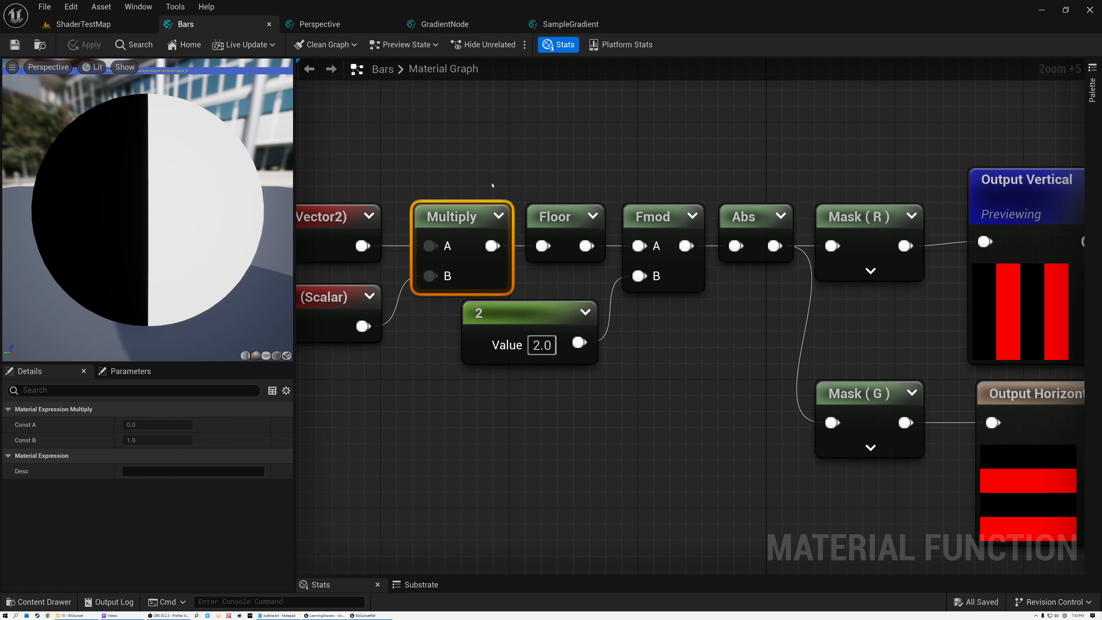
# Expand the Floor node's preview to check it, then collapse it
pyautogui.click(564, 216)
pyautogui.click(592, 216)
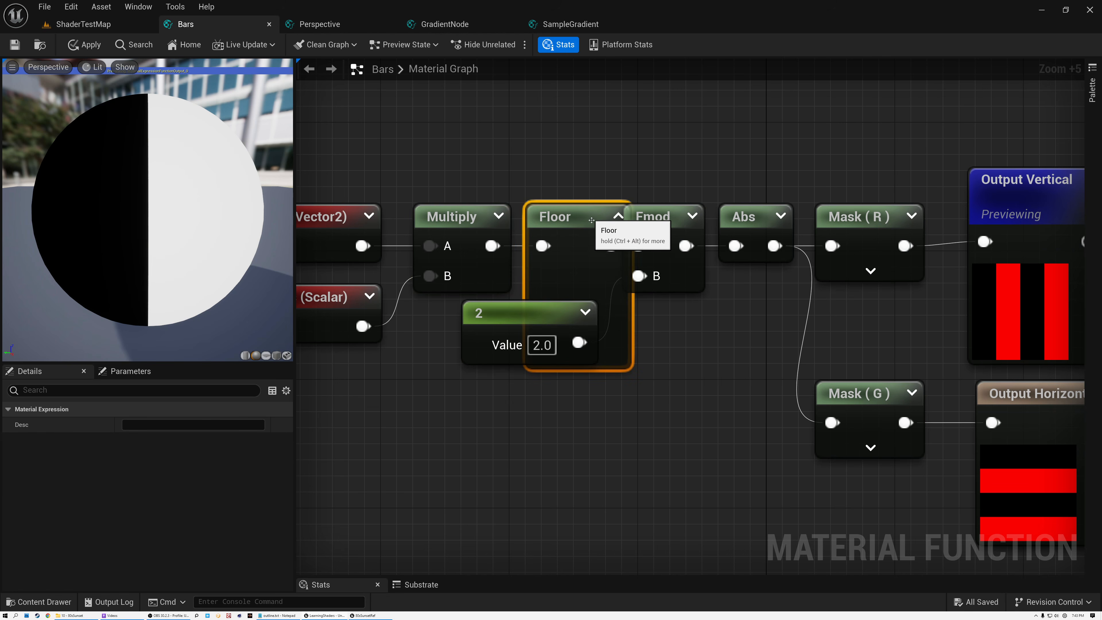
pyautogui.click(618, 213)
# Examine the Fmod node's preview, collapse it, and inspect the constant 2 feeding its B input
pyautogui.moveTo(652, 222); pyautogui.dragTo(527, 222, button='right')
pyautogui.click(527, 222)
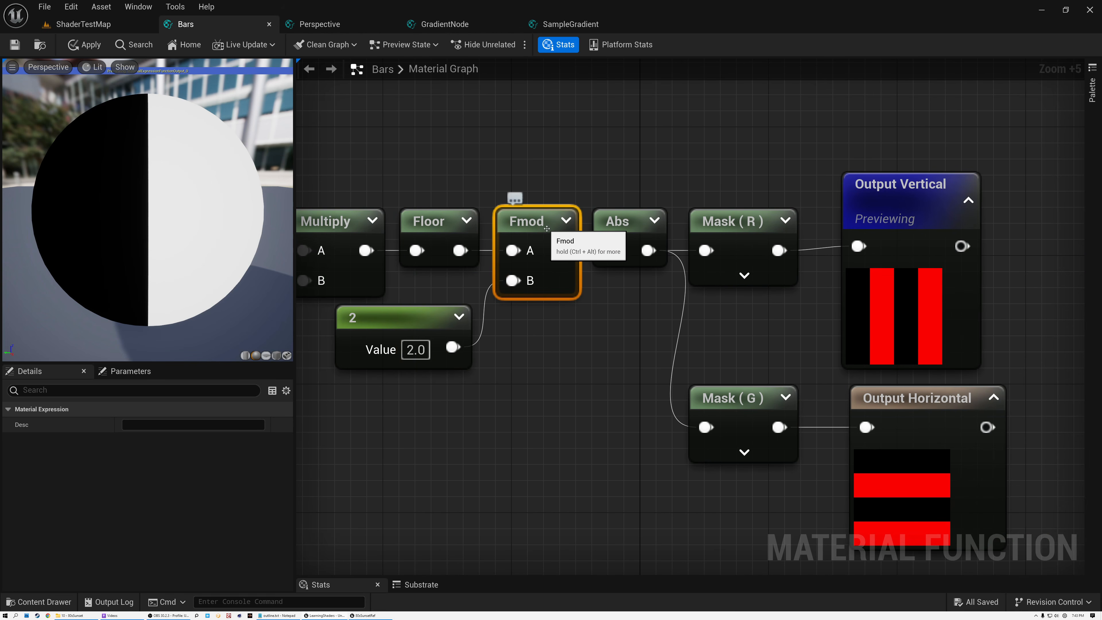
pyautogui.click(565, 220)
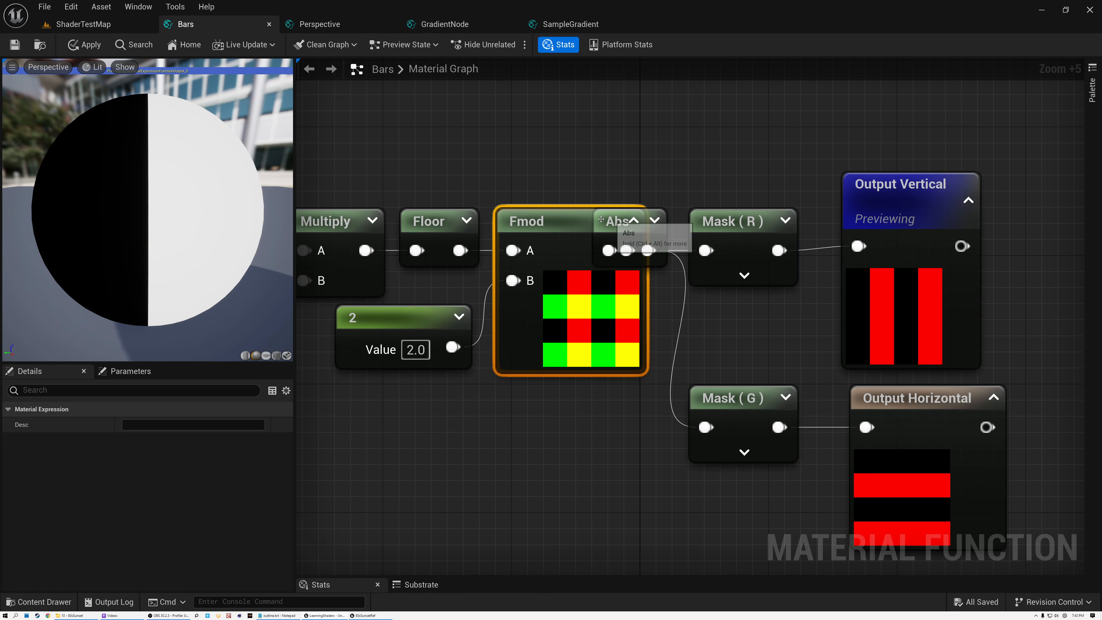
pyautogui.click(570, 221)
pyautogui.moveTo(523, 217); pyautogui.dragTo(626, 234, button='right')
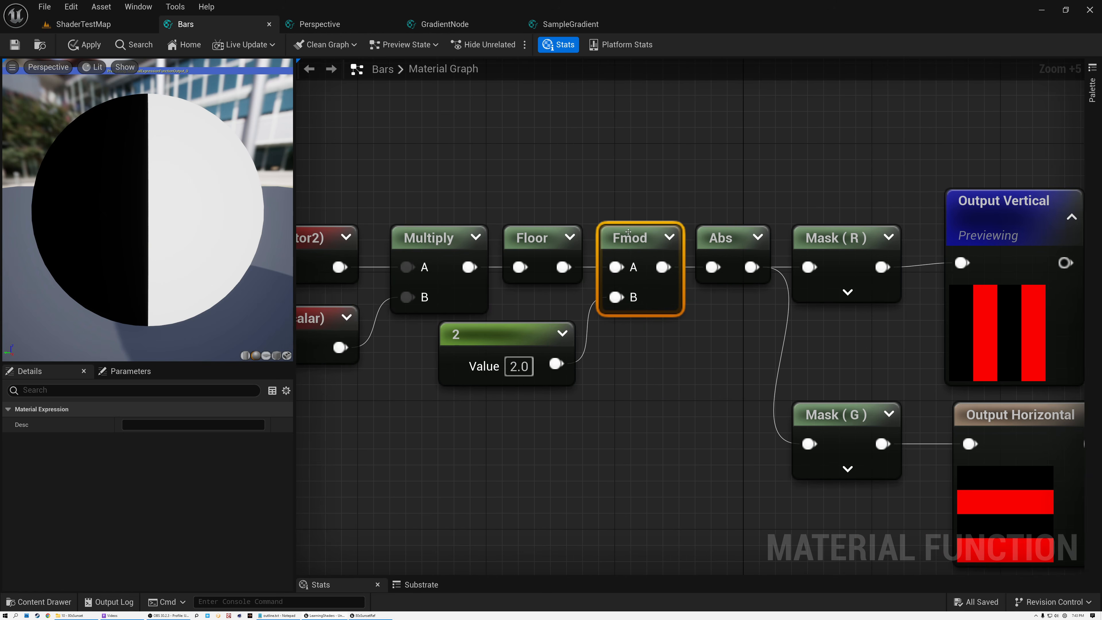
pyautogui.click(509, 336)
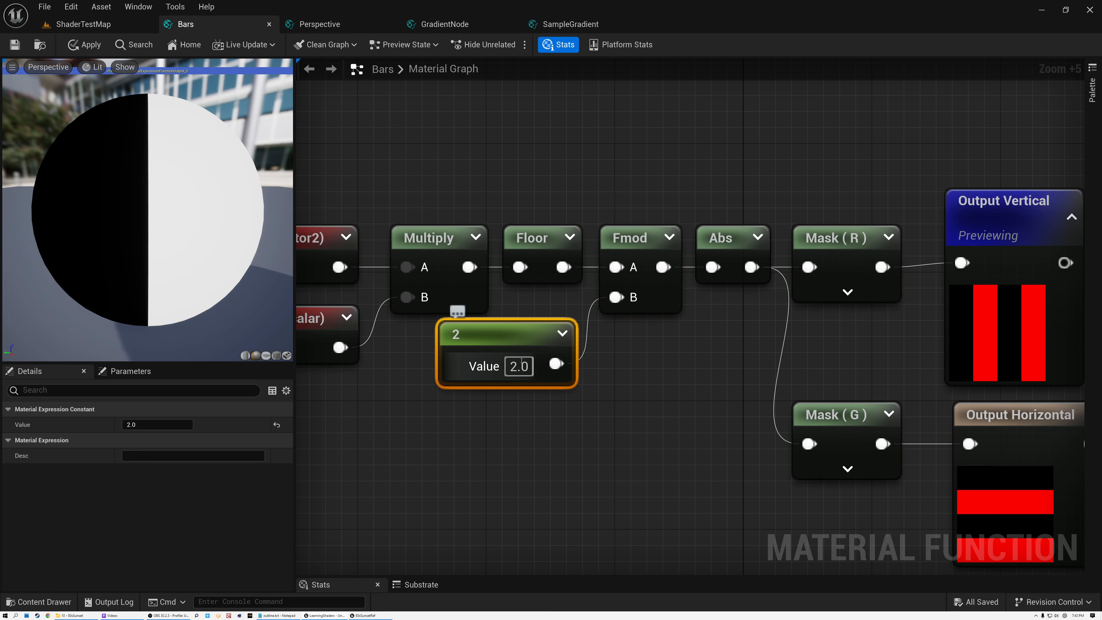
# Inspect the Abs node and move the Mask (R) and Mask (G) nodes closer to their outputs
pyautogui.moveTo(708, 192); pyautogui.dragTo(495, 190, button='right')
pyautogui.click(520, 241)
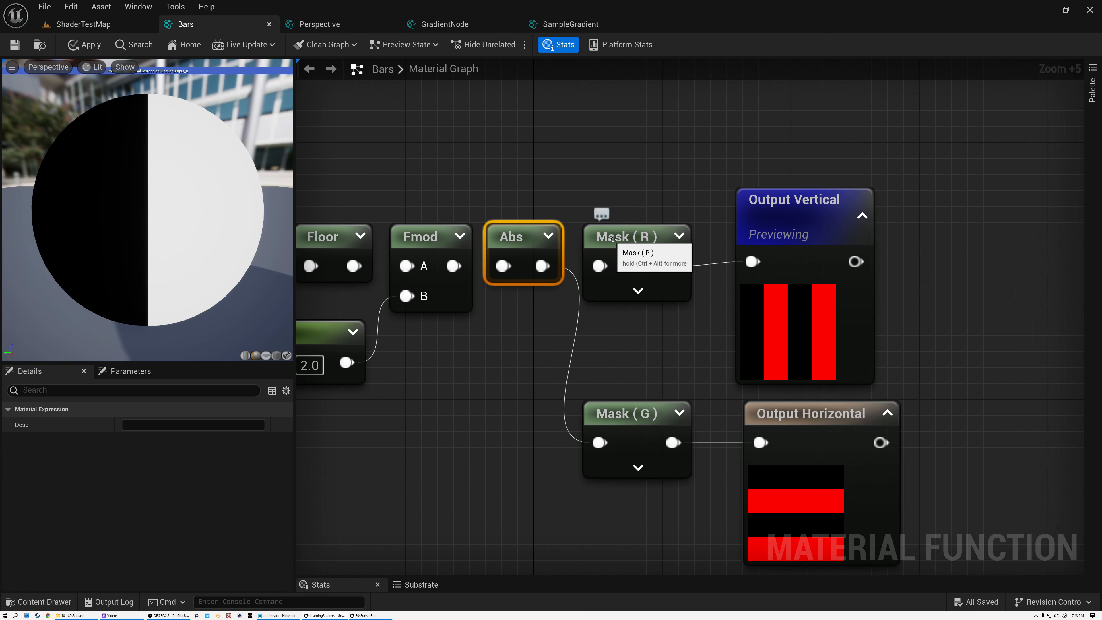
pyautogui.moveTo(631, 239); pyautogui.dragTo(656, 238)
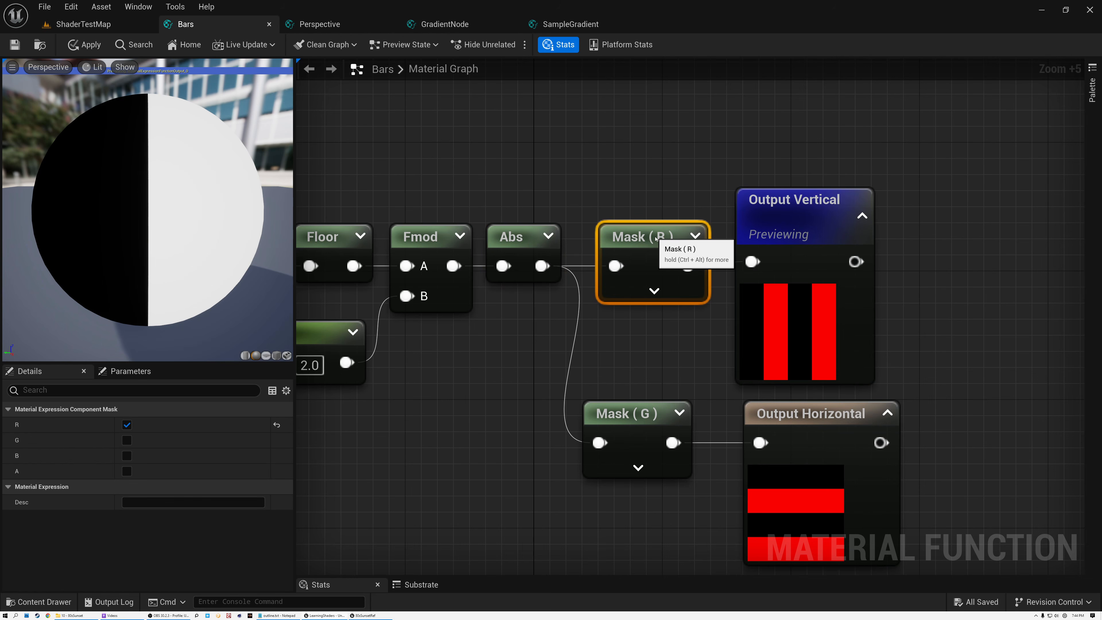
pyautogui.moveTo(709, 273); pyautogui.dragTo(609, 249, button='right')
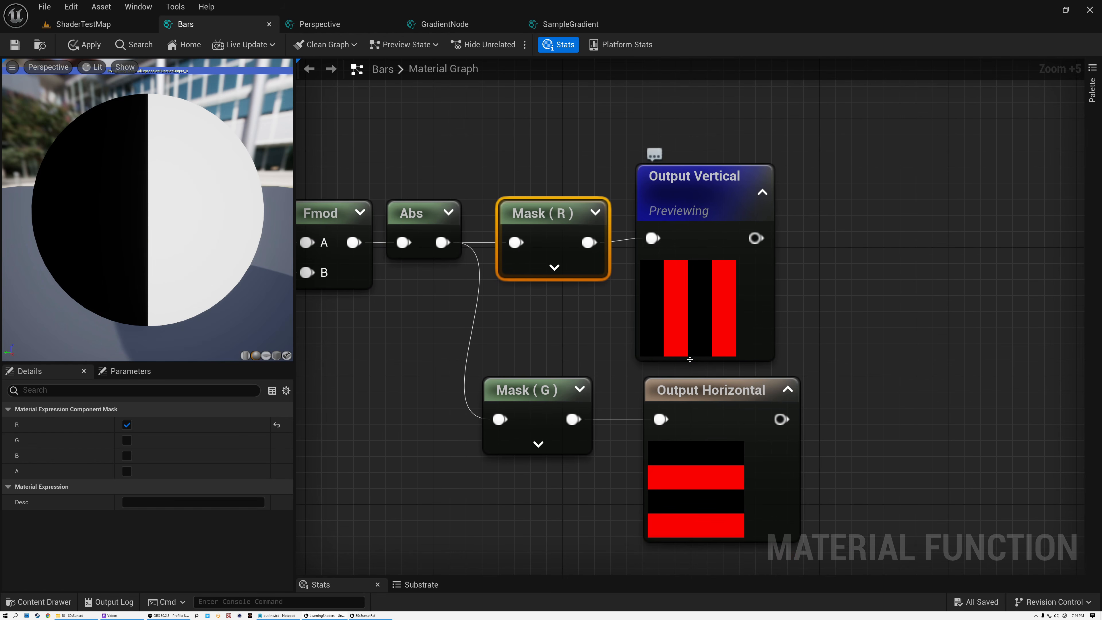
pyautogui.moveTo(530, 393); pyautogui.dragTo(562, 393)
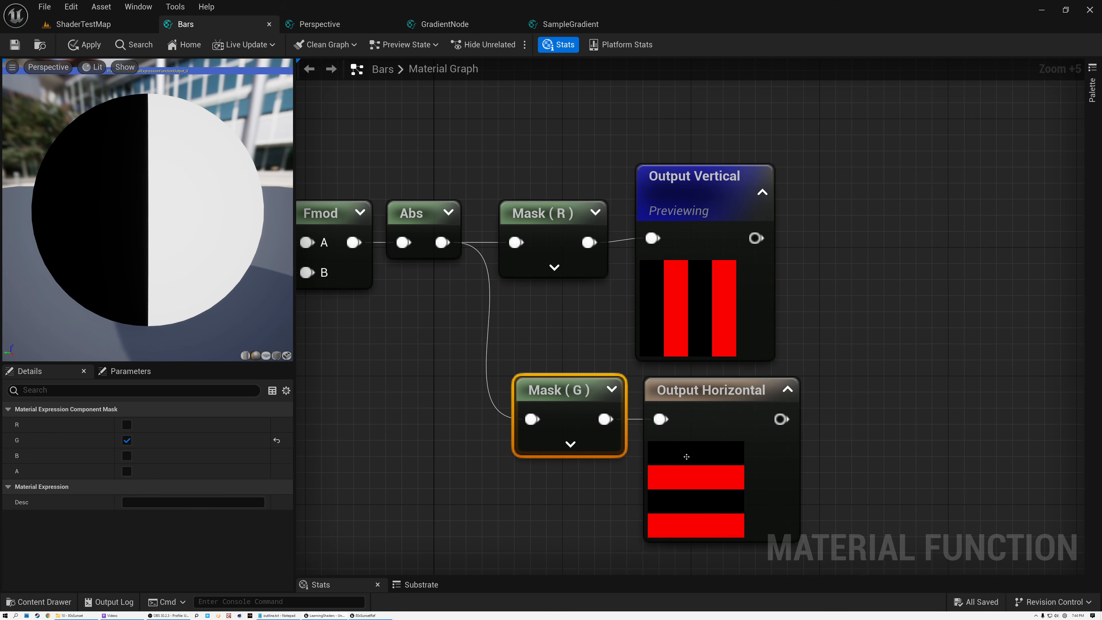
pyautogui.scroll(-6, 569, 346)
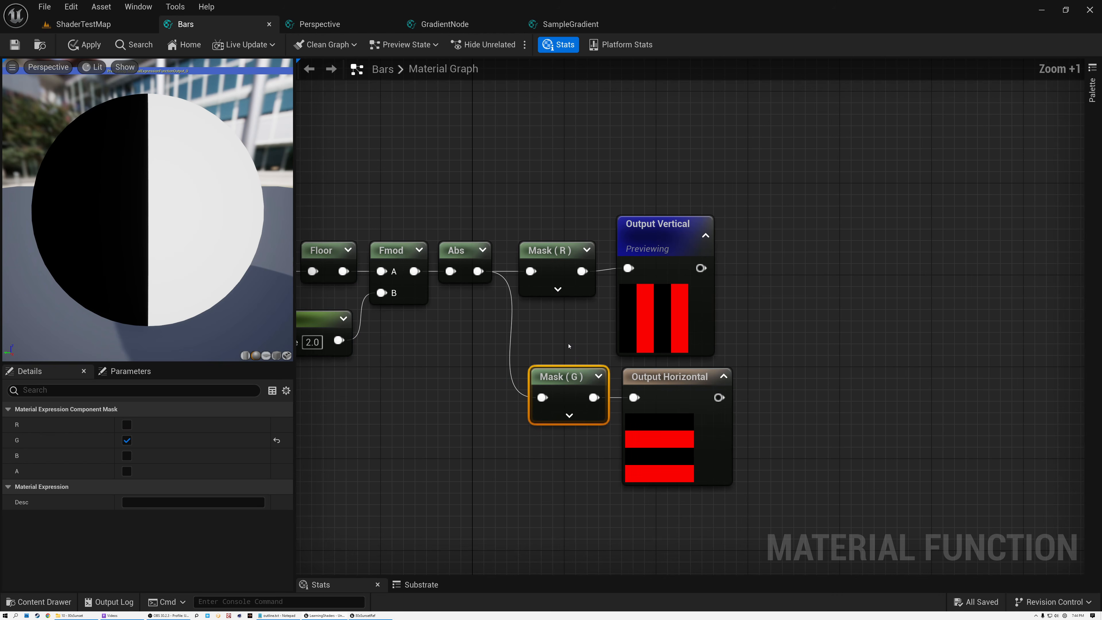
pyautogui.moveTo(685, 321); pyautogui.dragTo(725, 343, button='right')
pyautogui.scroll(1, 698, 297)
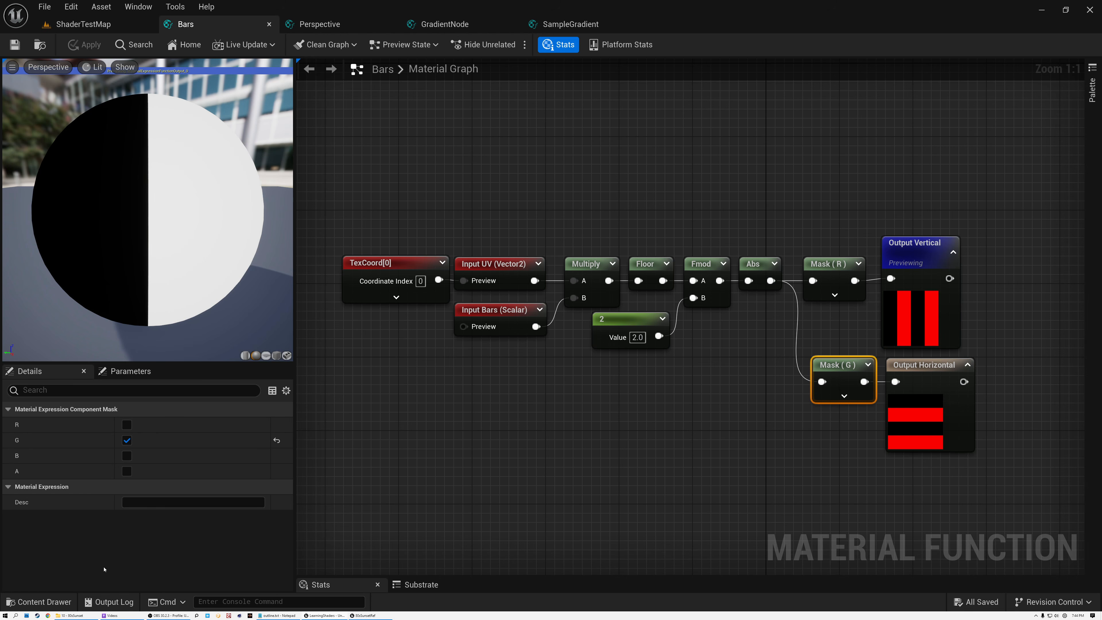
# Create a new material named 80sSunset in the Shaders folder
pyautogui.click(40, 601)
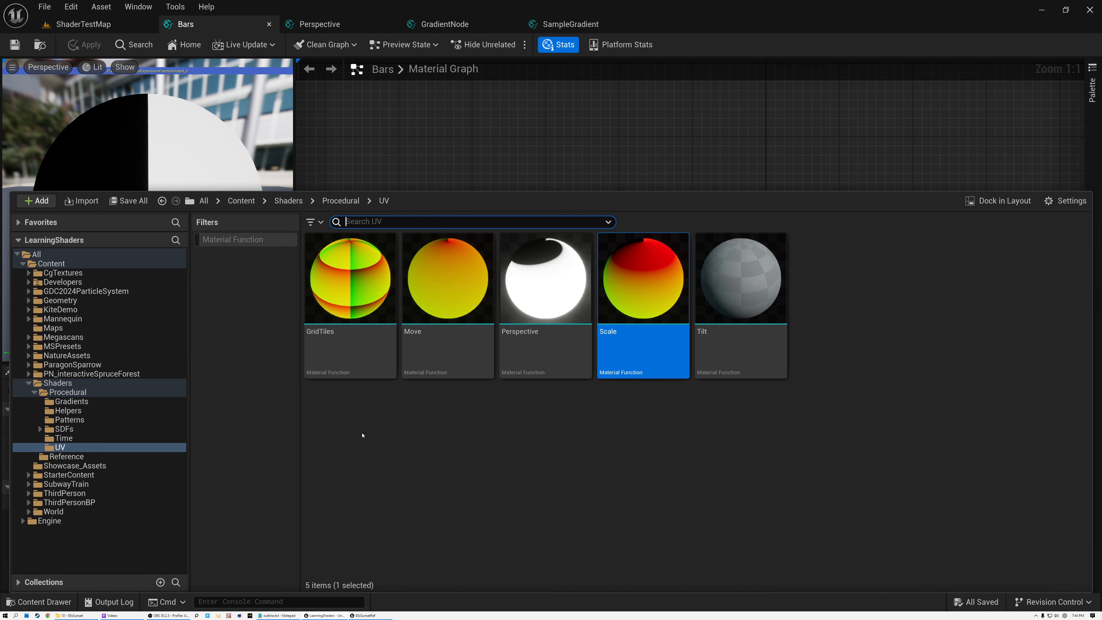
pyautogui.click(58, 383)
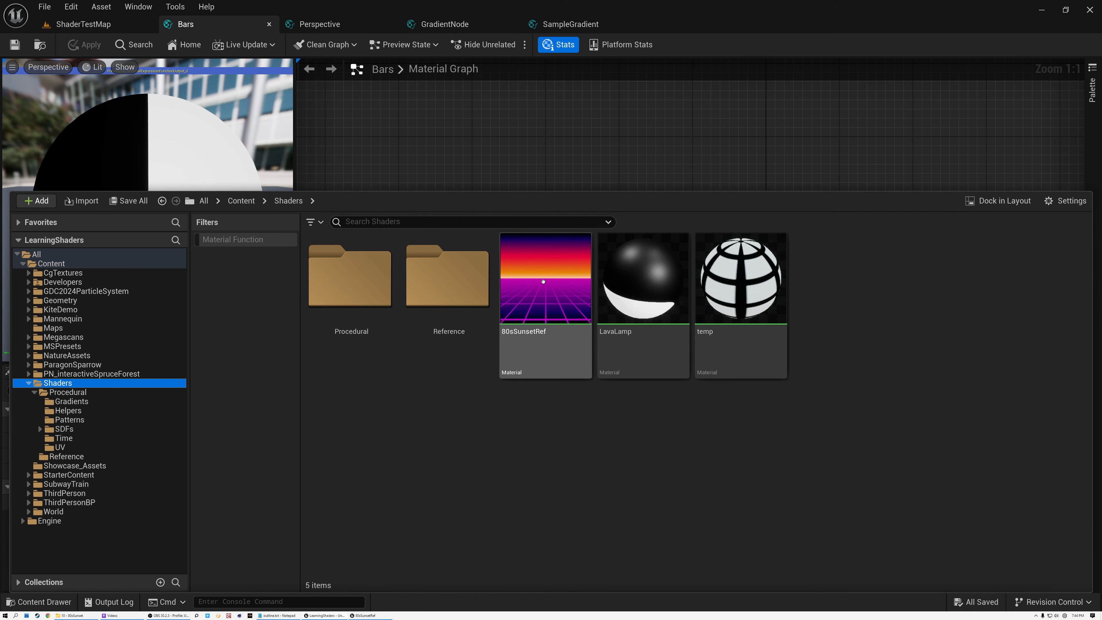
pyautogui.rightClick(850, 277)
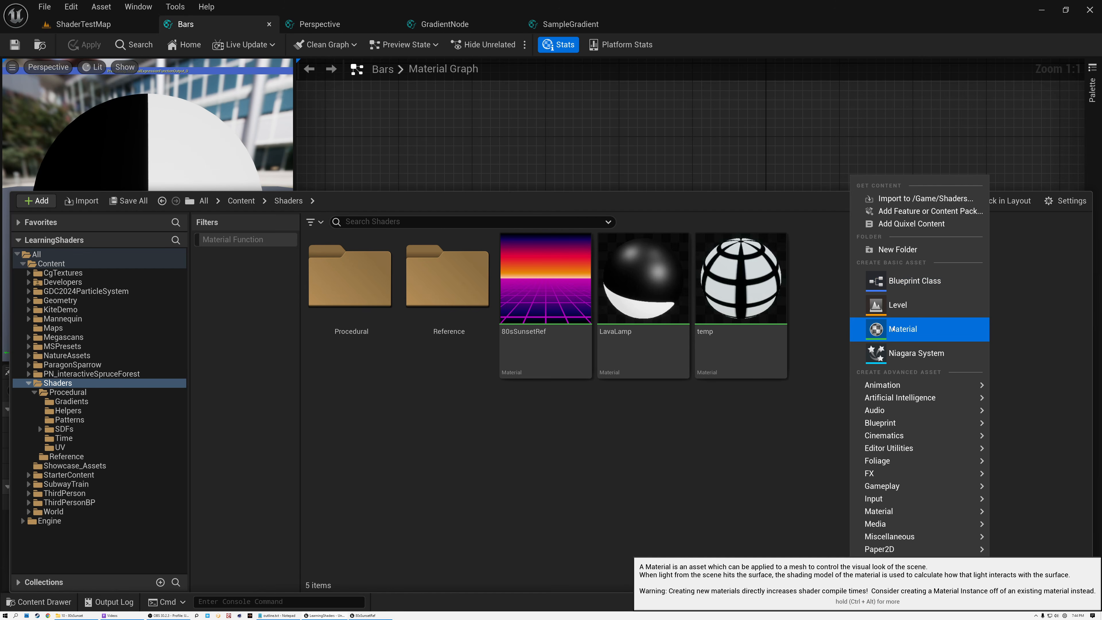
pyautogui.click(909, 331)
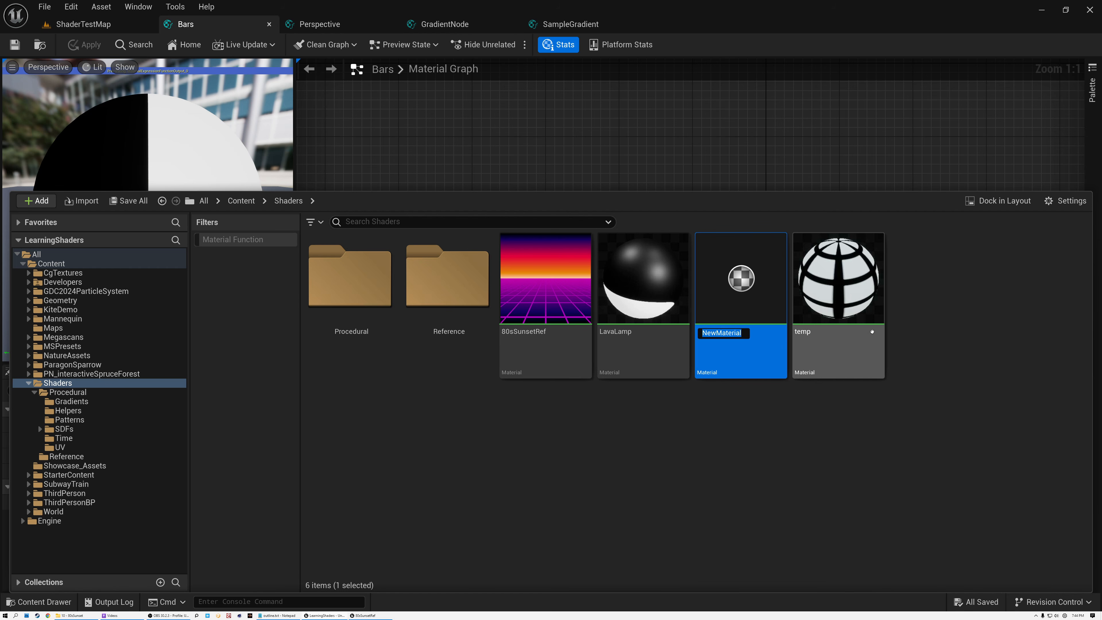
pyautogui.write('80sSunset')
pyautogui.press('Return')
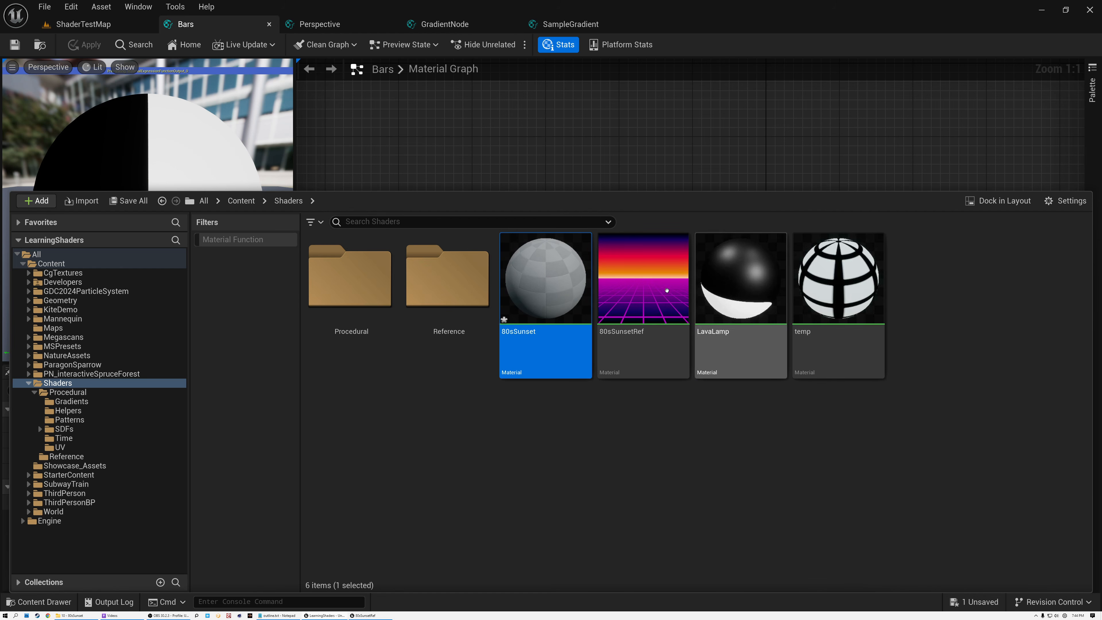
# Open the 80sSunset material docked beside the other editors and set its Material Domain to User Interface
pyautogui.doubleClick(546, 278)
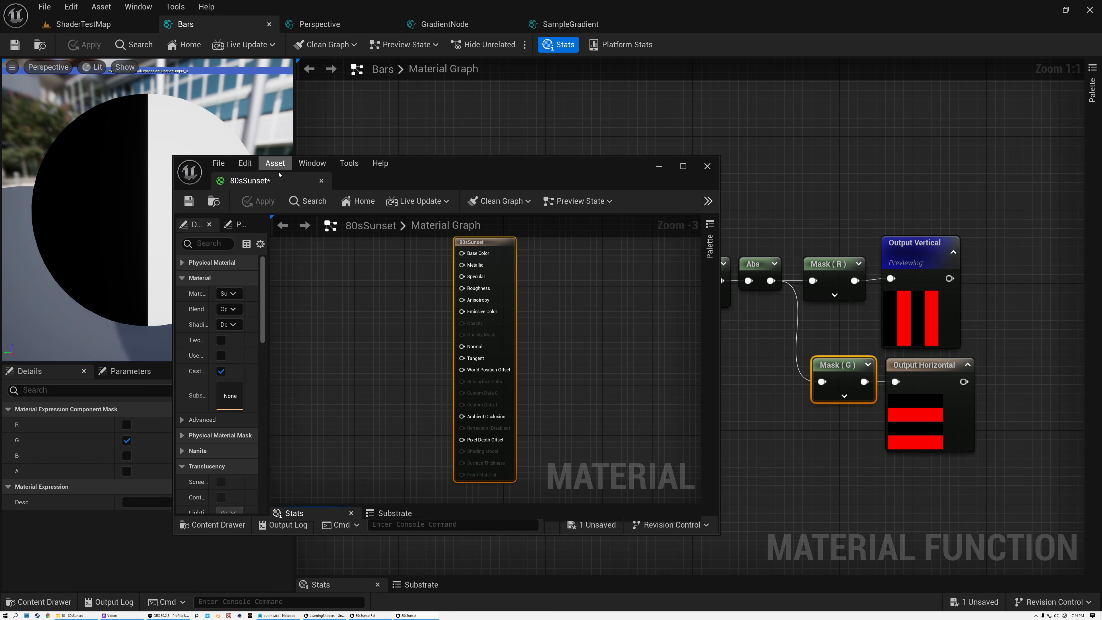
pyautogui.moveTo(249, 181); pyautogui.dragTo(663, 19)
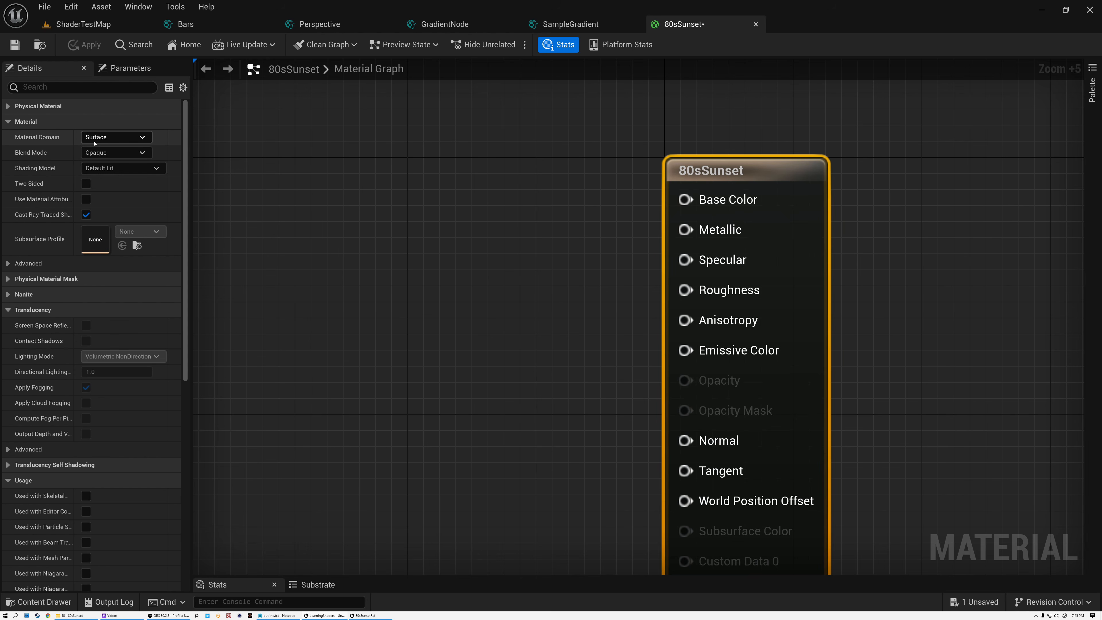
pyautogui.click(143, 137)
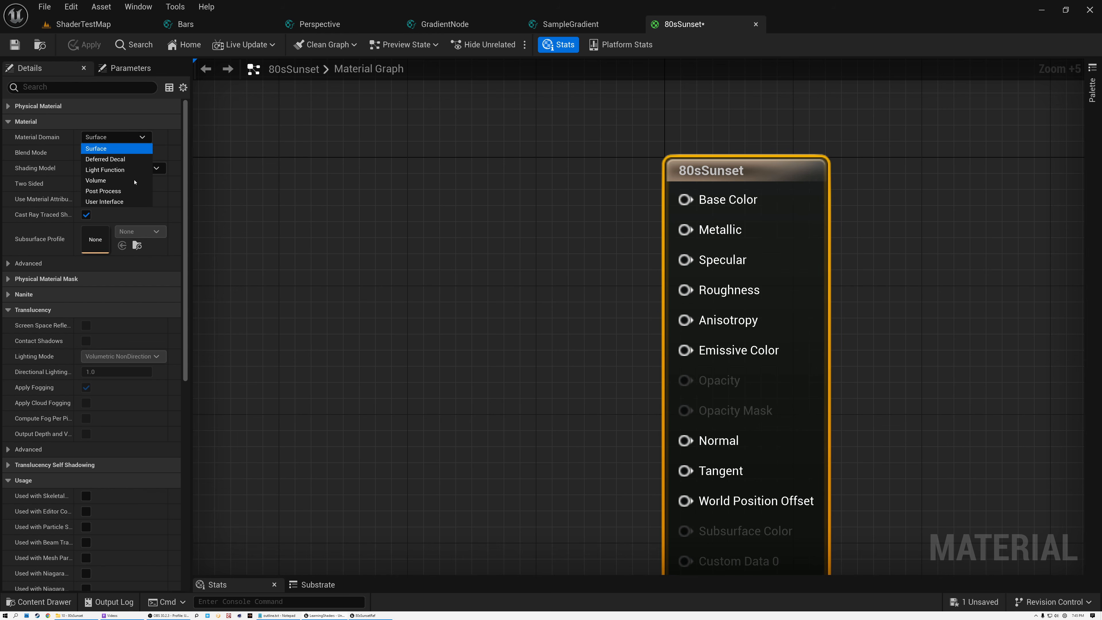
pyautogui.click(130, 201)
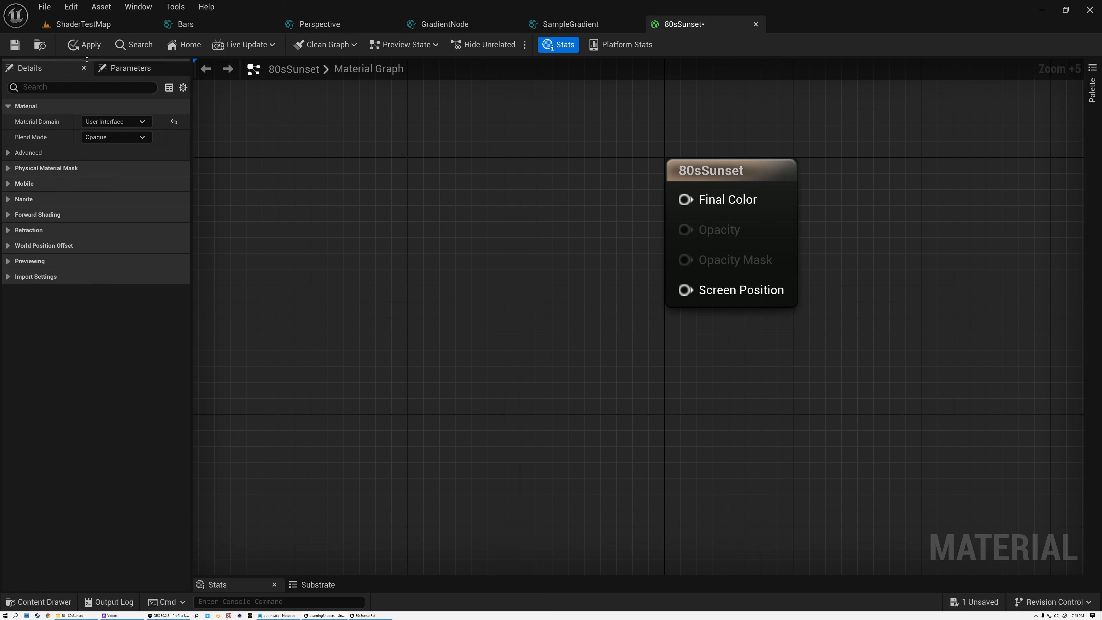
# Reveal the material preview above the details and enlarge it in width and height
pyautogui.moveTo(121, 295)
pyautogui.mouseDown()
pyautogui.moveTo(121, 314)
pyautogui.moveTo(121, 278)
pyautogui.mouseUp()
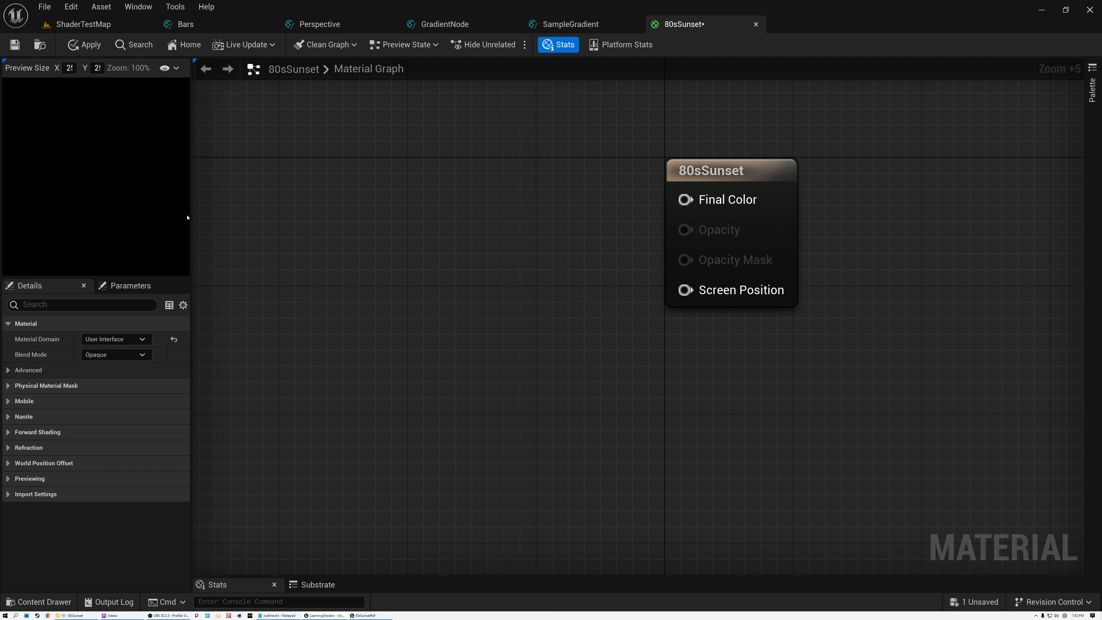
pyautogui.moveTo(191, 217); pyautogui.dragTo(265, 217)
pyautogui.moveTo(190, 277); pyautogui.dragTo(191, 337)
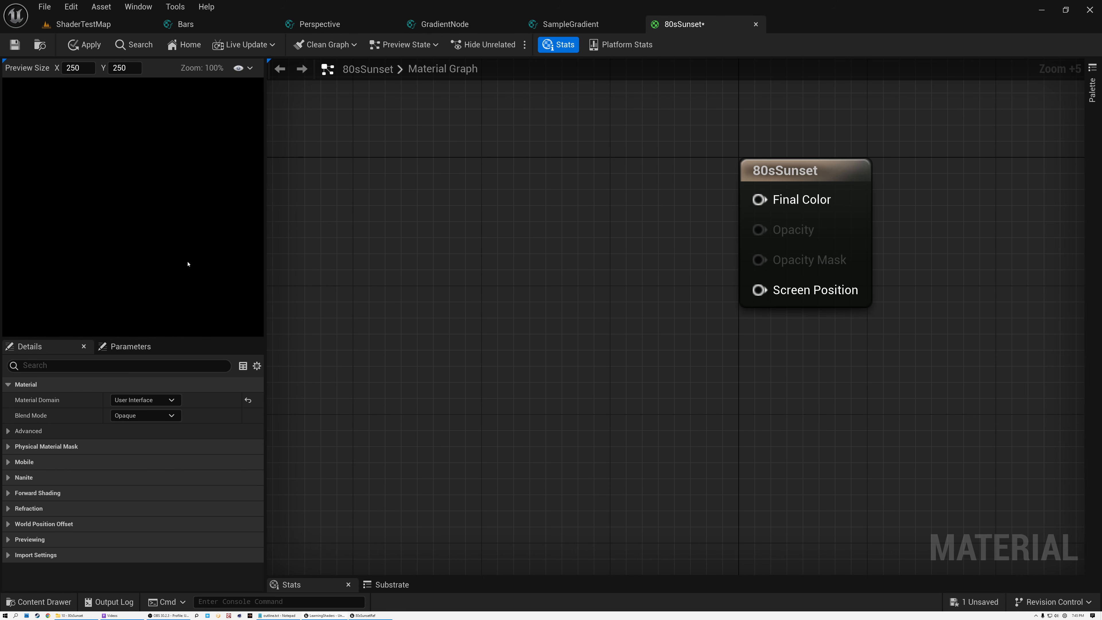
# Add the Perspective material function from the Procedural/UV folder to the graph, placed before the 80sSunset output node
pyautogui.moveTo(530, 219); pyautogui.dragTo(682, 302, button='right')
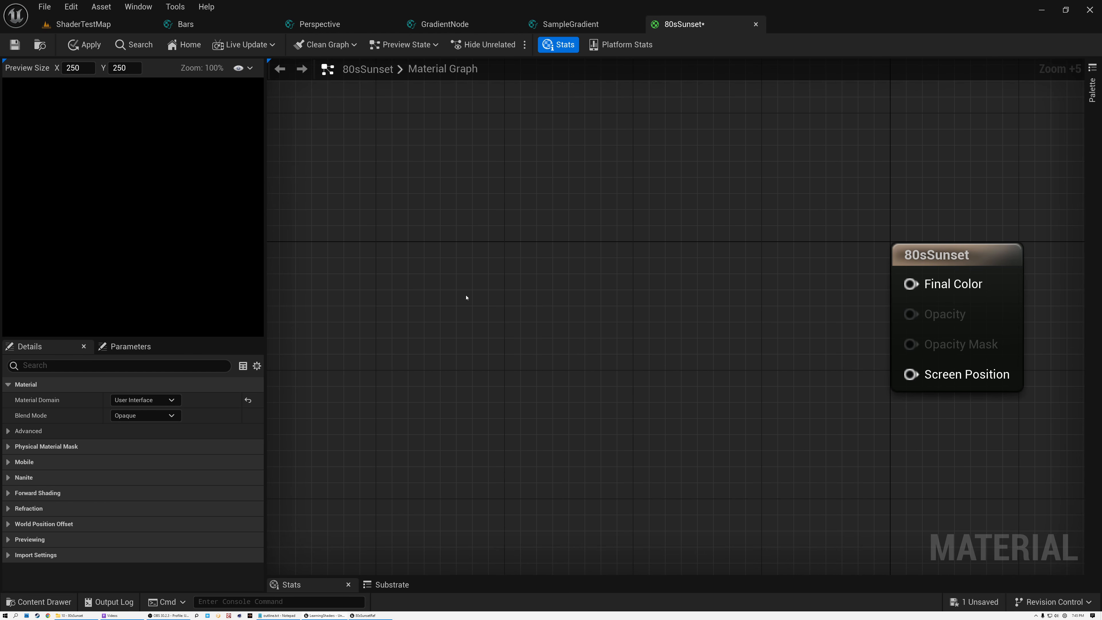
pyautogui.click(39, 602)
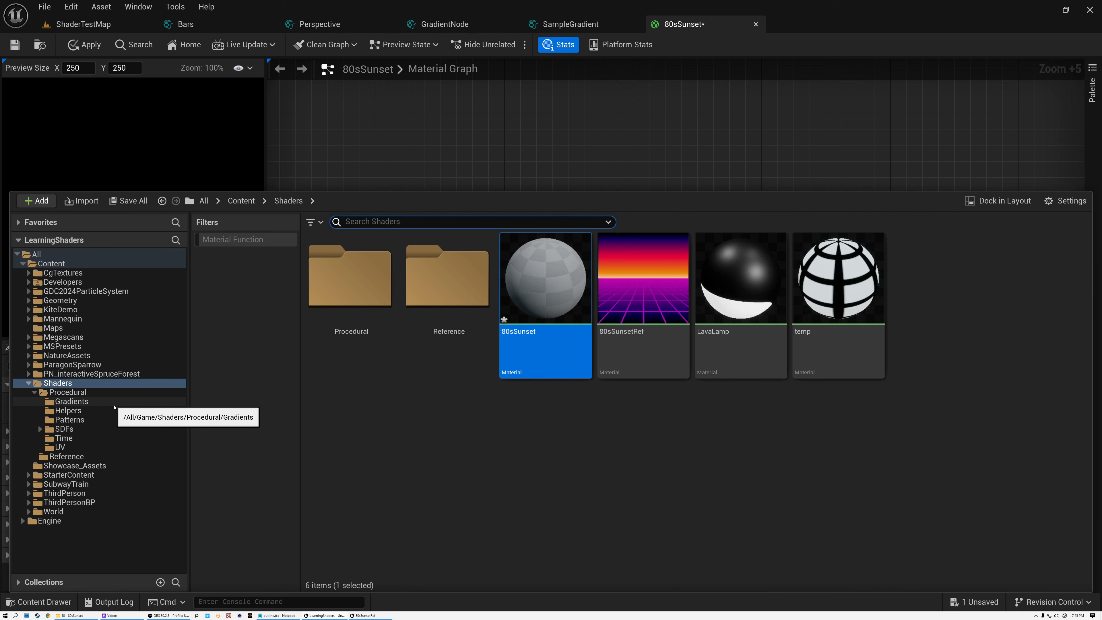
pyautogui.click(60, 447)
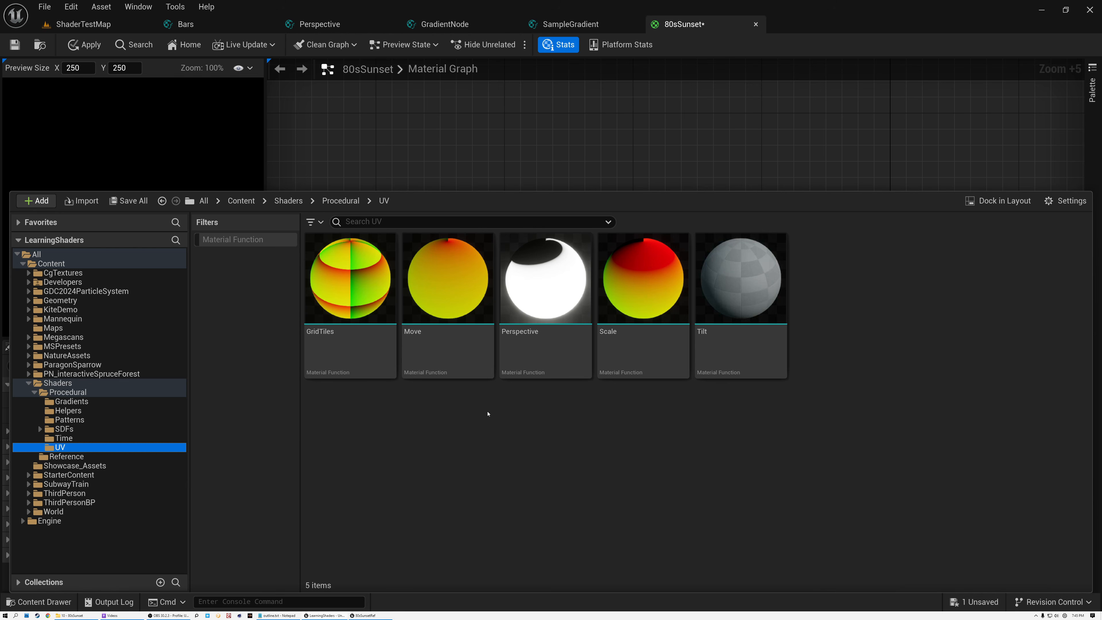
pyautogui.moveTo(545, 278); pyautogui.dragTo(407, 187)
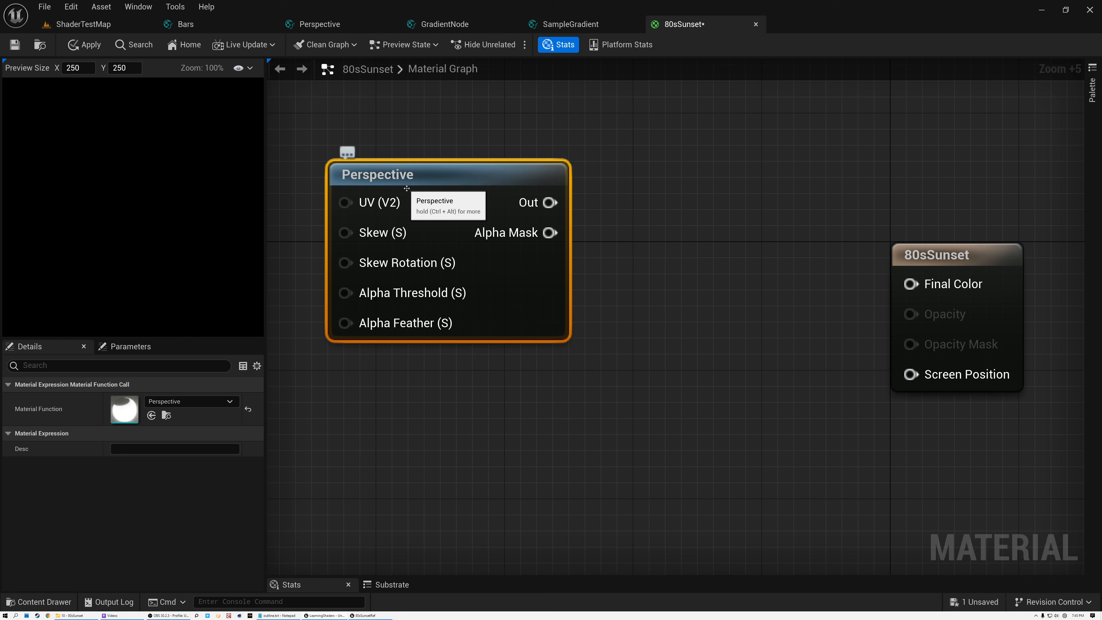
pyautogui.moveTo(406, 188); pyautogui.dragTo(492, 227)
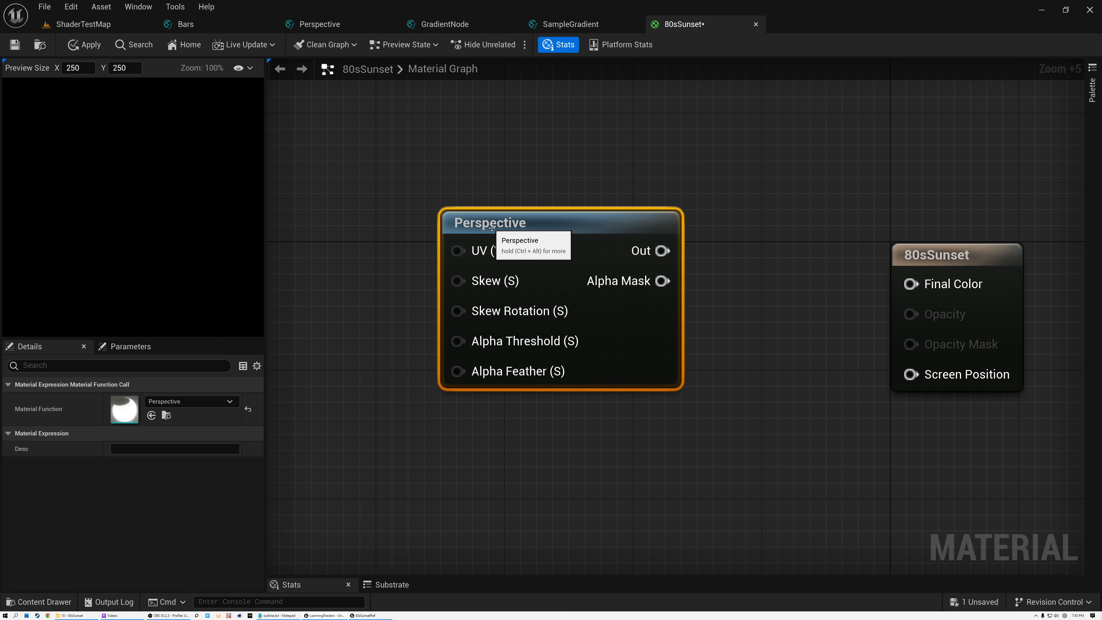
# Add a constant of 0.9, connect it to Perspective's Skew input, and arrange the two nodes side by side
pyautogui.click(312, 248)
pyautogui.moveTo(436, 281); pyautogui.dragTo(500, 281)
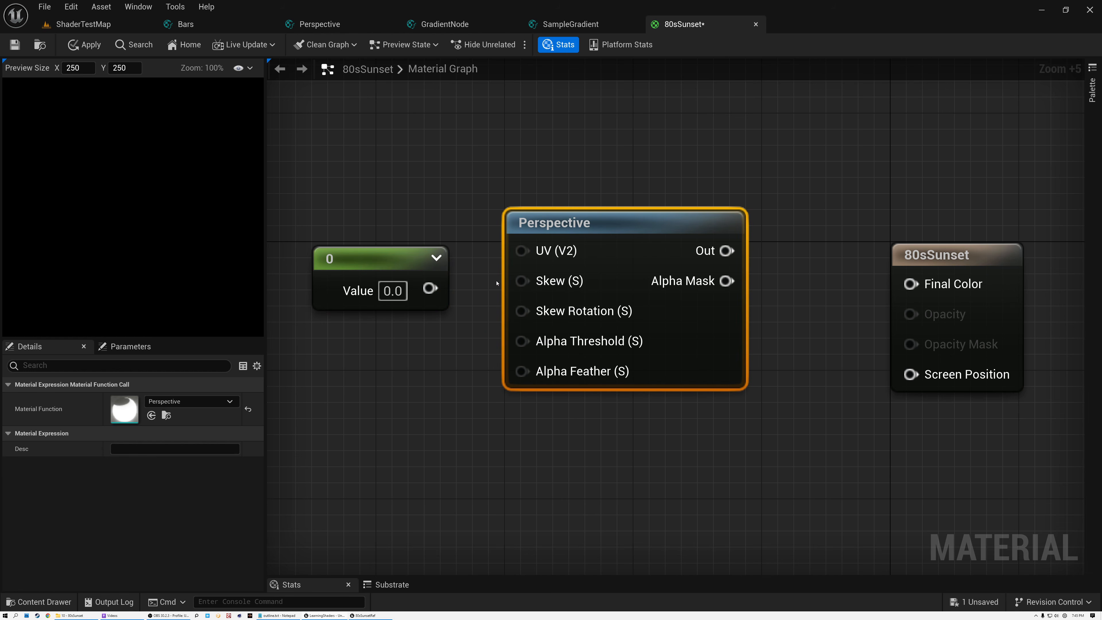
pyautogui.click(392, 292)
pyautogui.write('0.9')
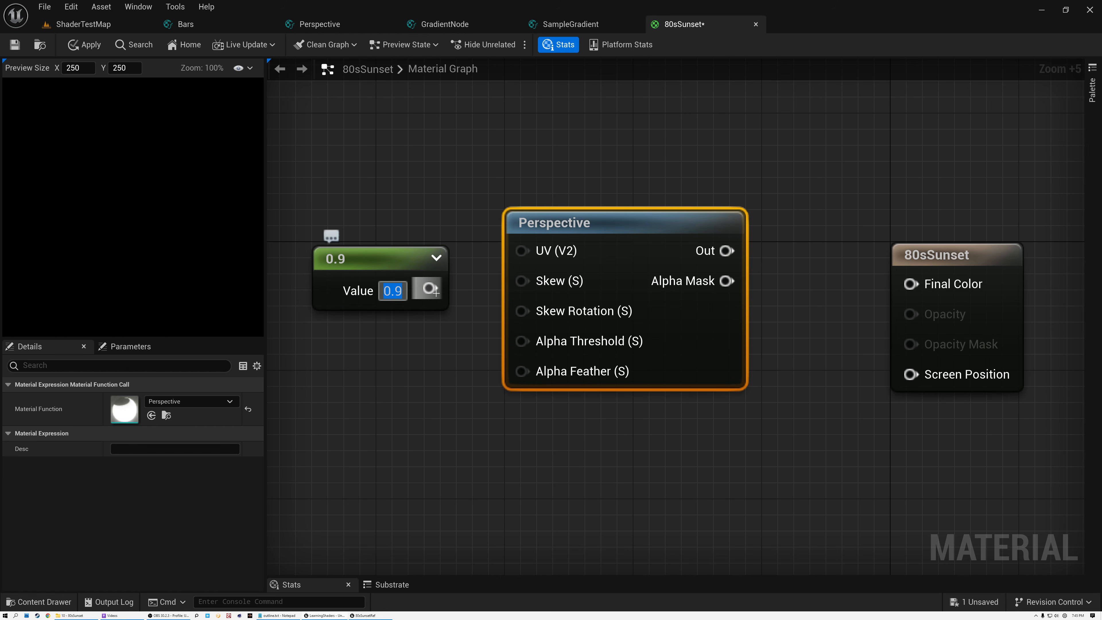
pyautogui.moveTo(429, 288); pyautogui.dragTo(521, 281)
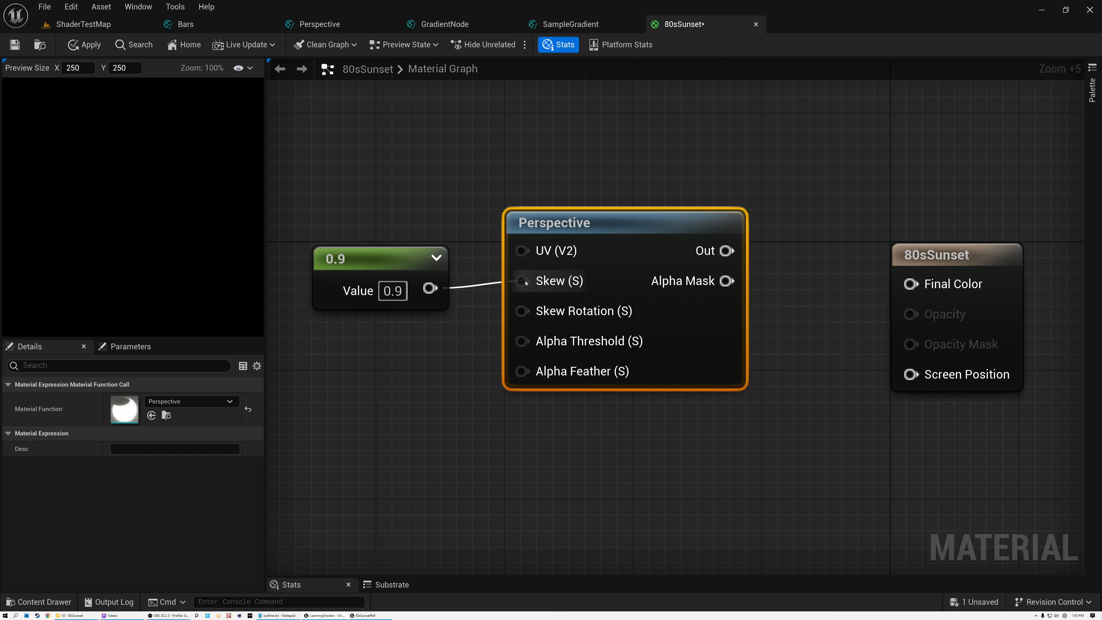
pyautogui.moveTo(549, 224); pyautogui.dragTo(533, 224)
pyautogui.moveTo(399, 256); pyautogui.dragTo(382, 239)
pyautogui.moveTo(516, 236); pyautogui.dragTo(481, 237)
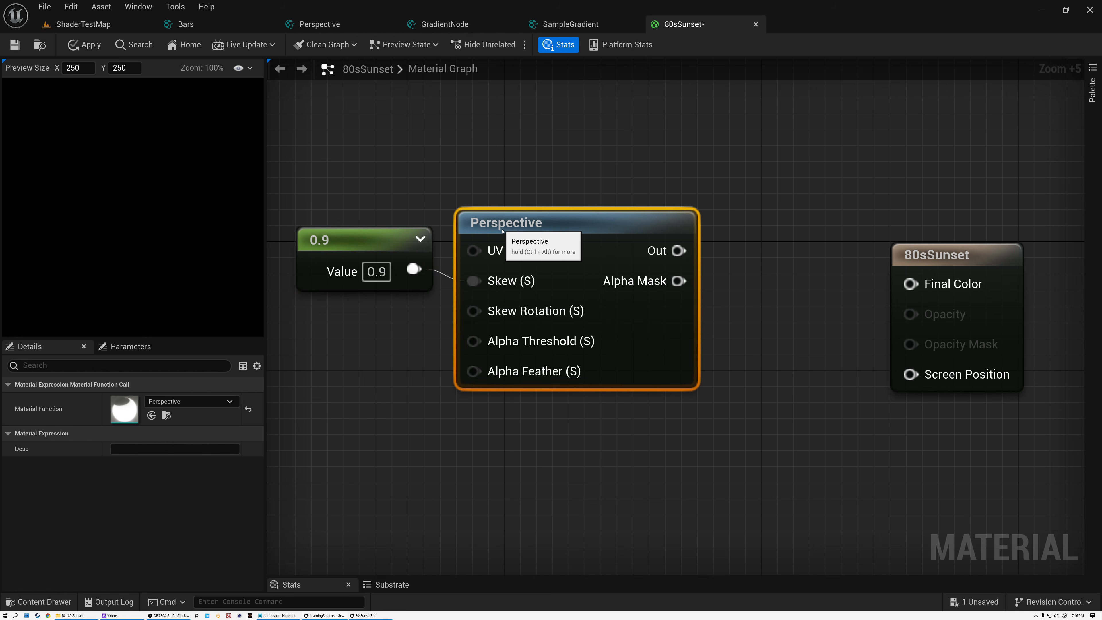
# Add a constant of 0.75 below the 0.9 constant and feed it into Perspective's Skew Rotation input
pyautogui.click(298, 322)
pyautogui.moveTo(416, 362); pyautogui.dragTo(474, 311)
pyautogui.moveTo(371, 337); pyautogui.dragTo(369, 324)
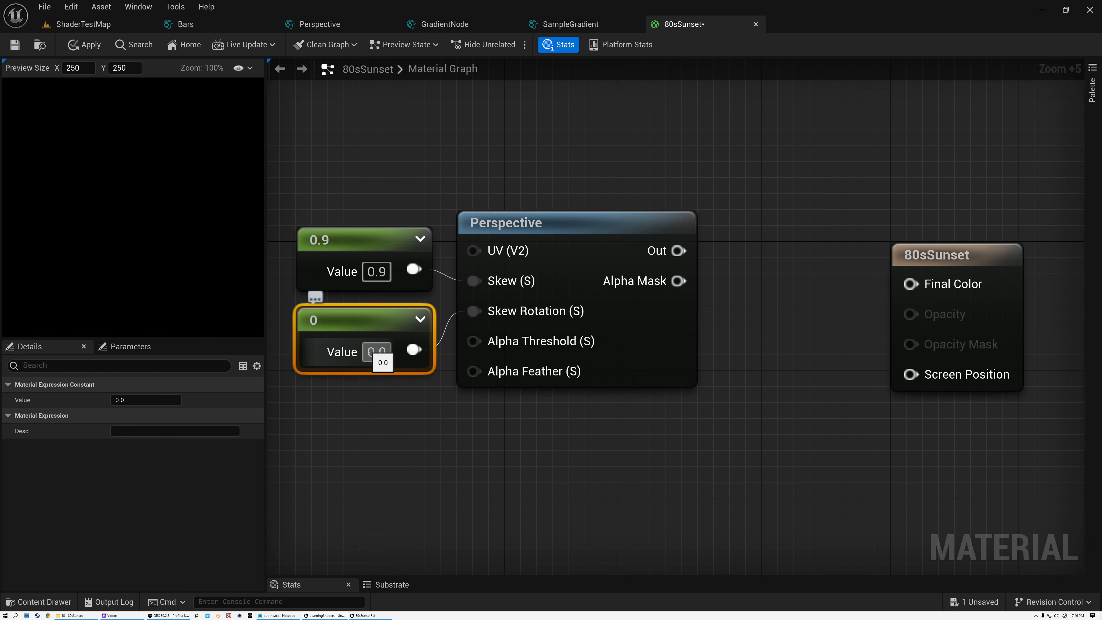
pyautogui.write('0')
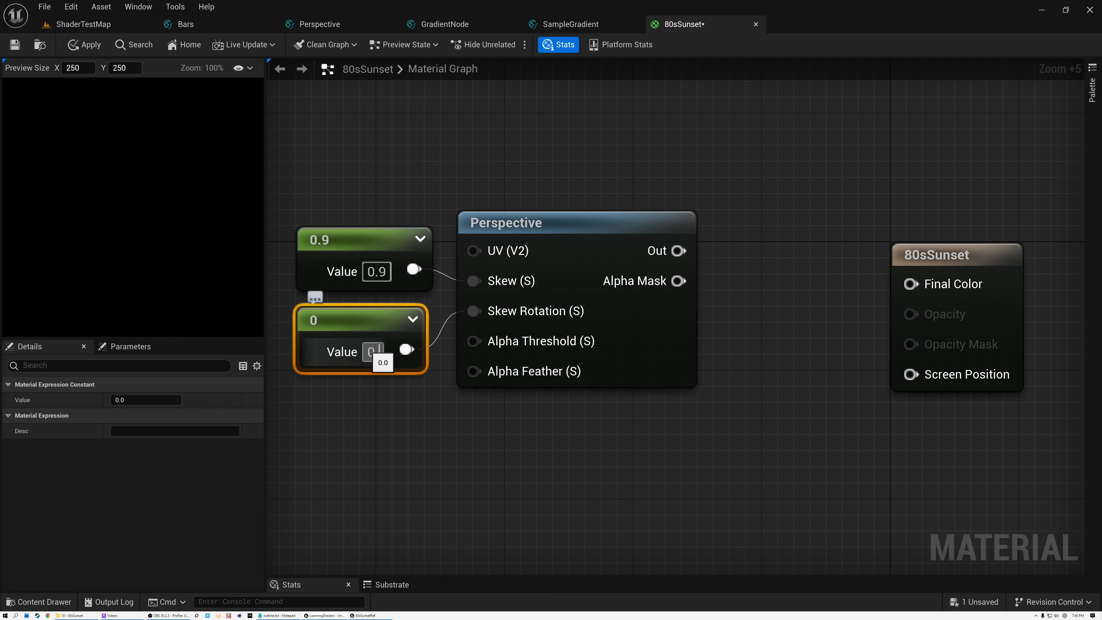
pyautogui.write('.75')
pyautogui.press('Return')
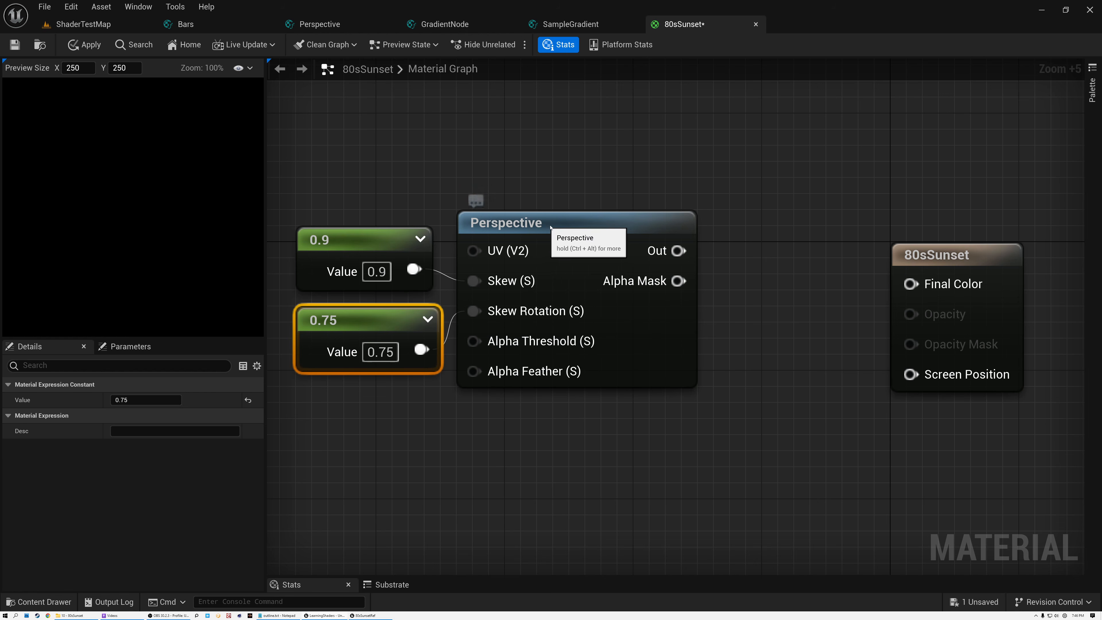
pyautogui.moveTo(537, 226); pyautogui.dragTo(553, 226)
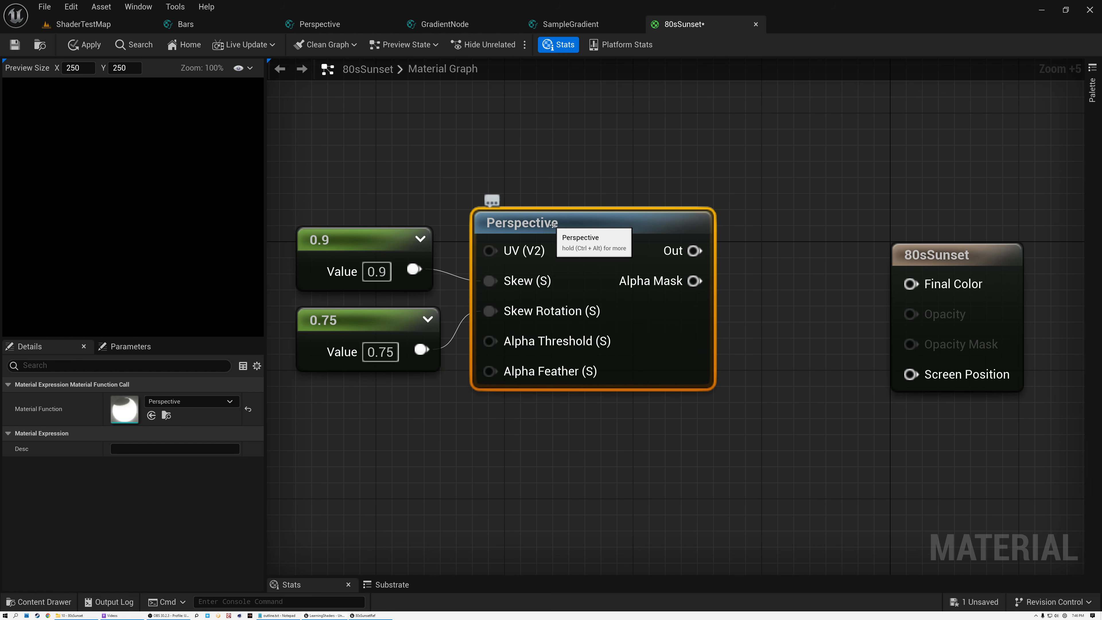
# Connect Perspective's Out to the material's Final Color and enlarge the result in the preview to 170%
pyautogui.scroll(-3, 644, 272)
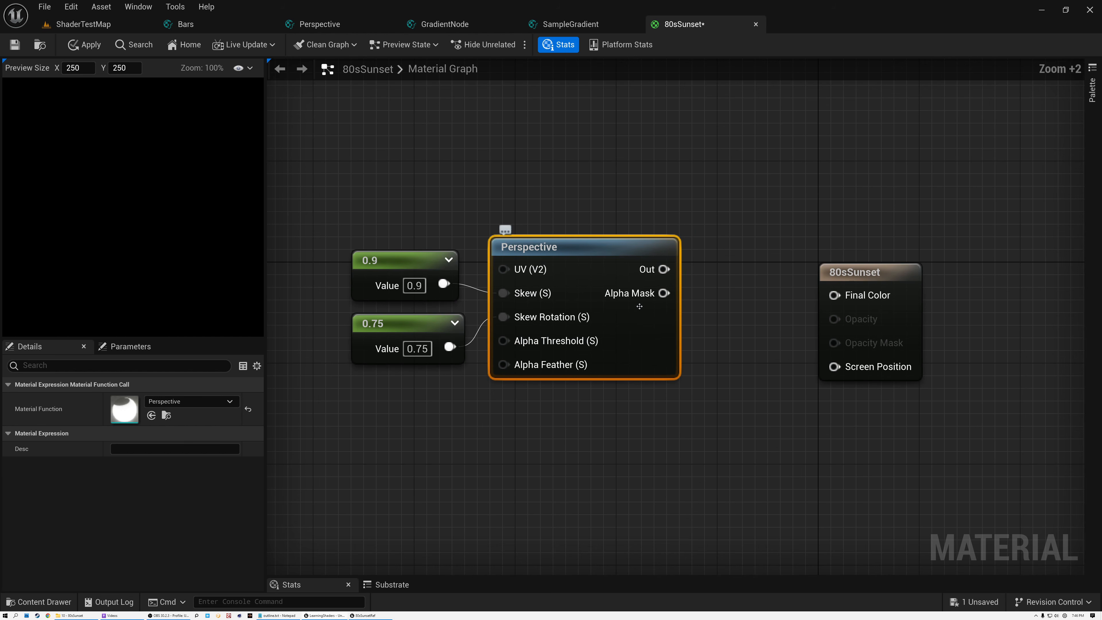
pyautogui.moveTo(623, 266); pyautogui.dragTo(982, 244)
pyautogui.click(813, 269)
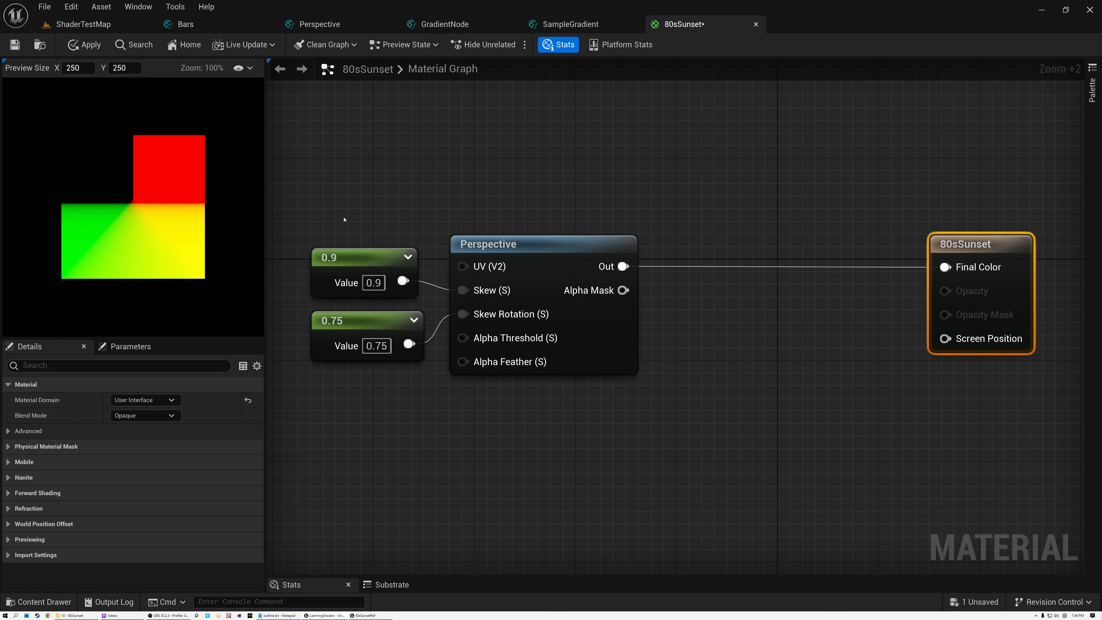
pyautogui.scroll(5, 138, 207)
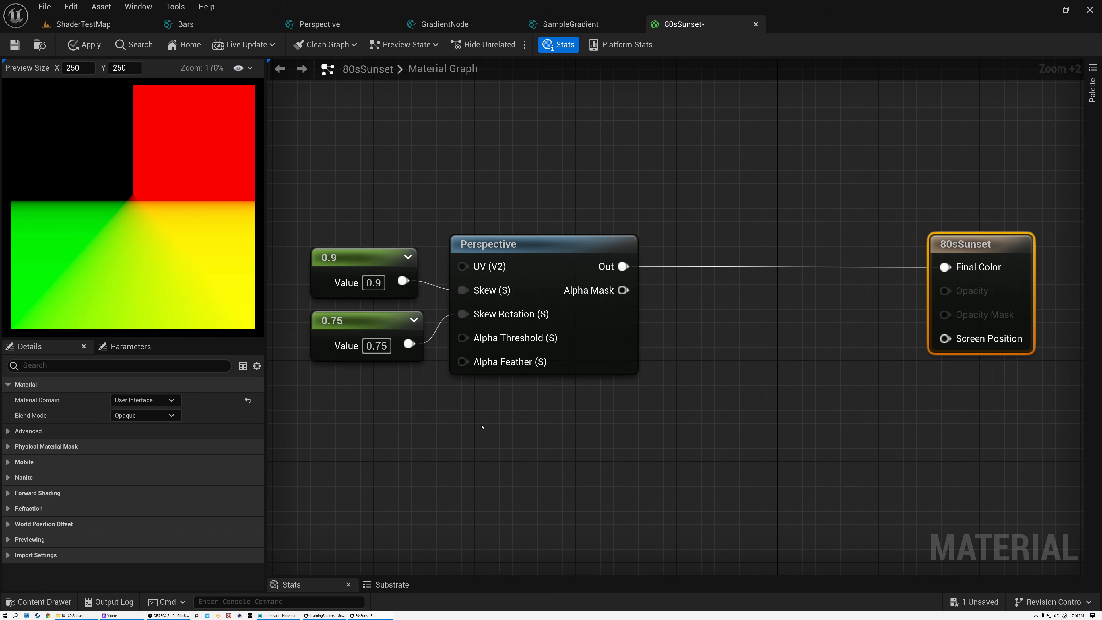
# Add the LinearTime material function from the Procedural/Time folder below the Perspective node
pyautogui.rightClick(450, 446)
pyautogui.click(456, 455)
pyautogui.moveTo(515, 410); pyautogui.dragTo(471, 368, button='right')
pyautogui.click(43, 601)
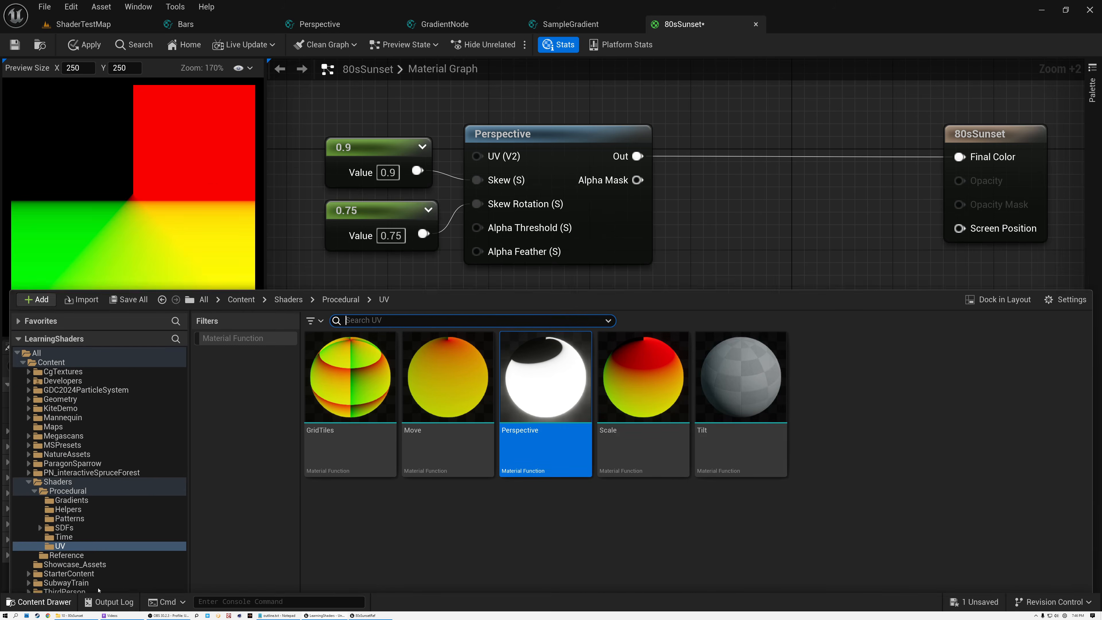
pyautogui.click(63, 438)
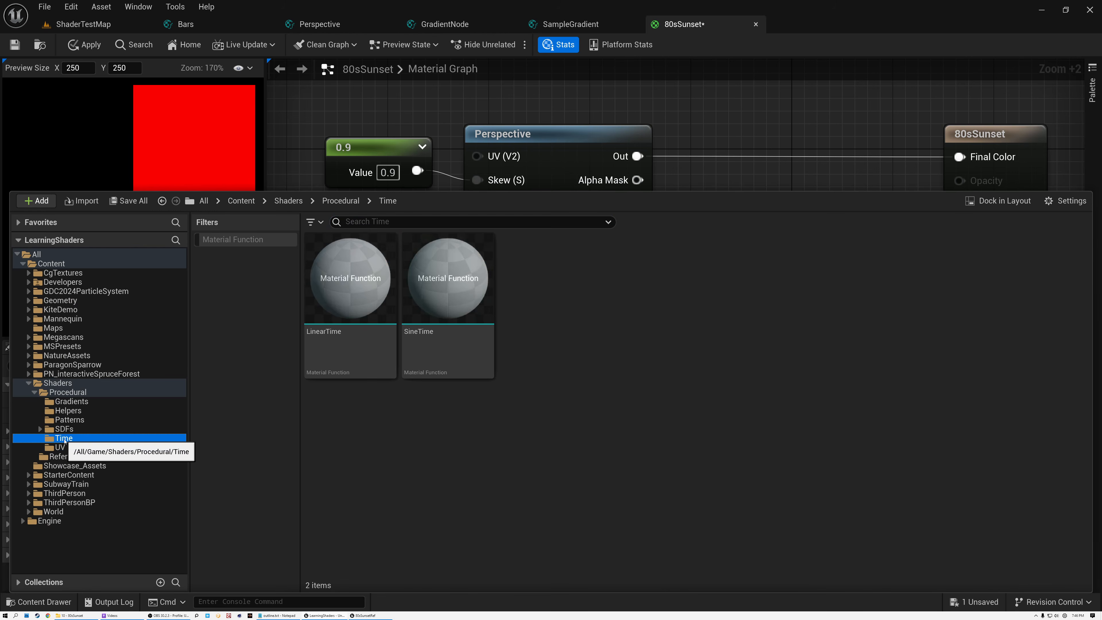
pyautogui.moveTo(340, 305); pyautogui.dragTo(545, 339)
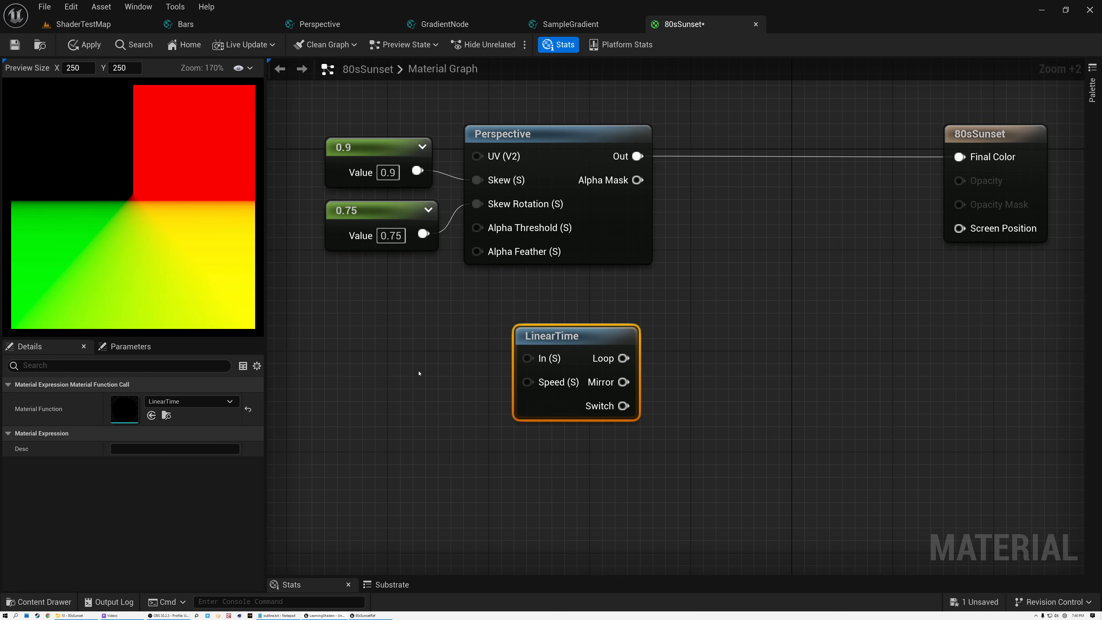
# Add a constant of -0.1 and connect it to LinearTime's Speed input
pyautogui.click(388, 370)
pyautogui.click(451, 403)
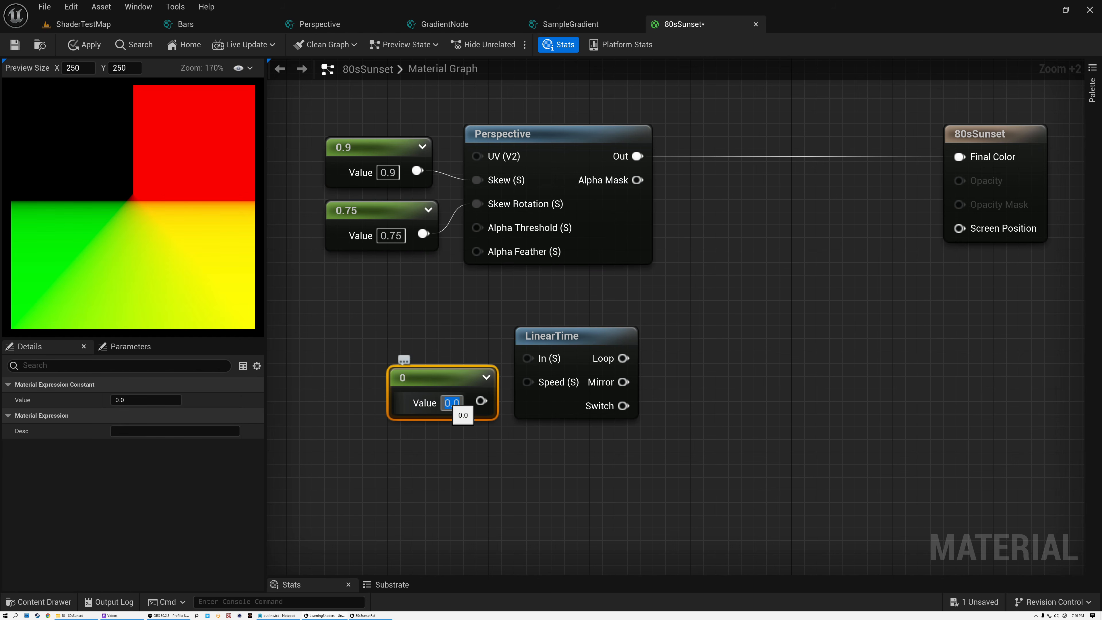
pyautogui.write('-0.1')
pyautogui.press('Return')
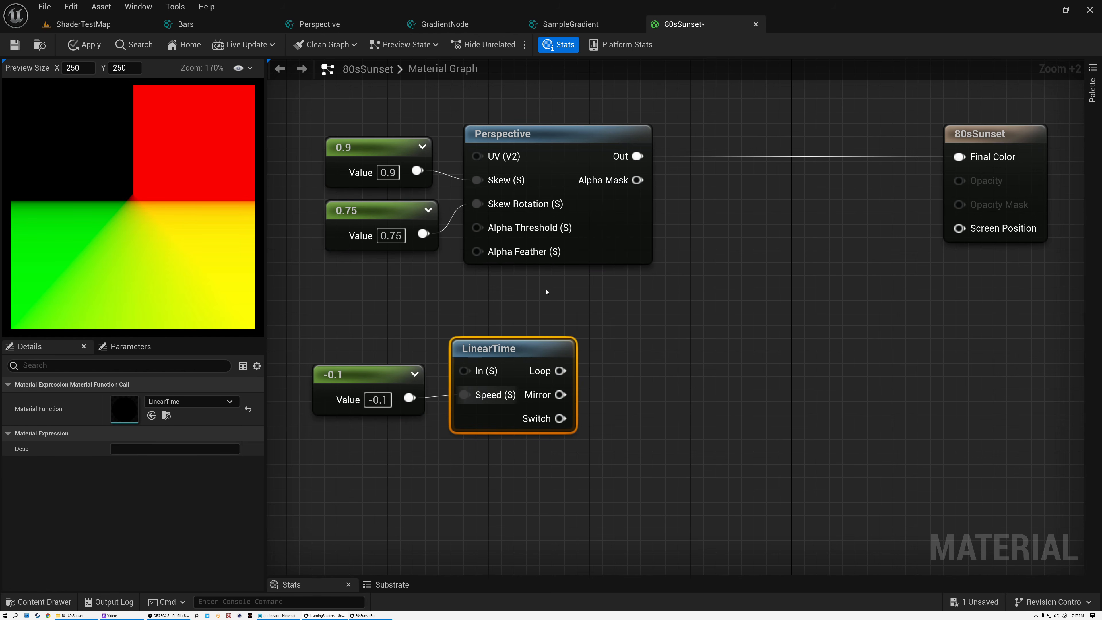
# Add a constant of 0 above LinearTime and an Append node beside the two
pyautogui.click(546, 292)
pyautogui.moveTo(646, 314); pyautogui.dragTo(562, 301)
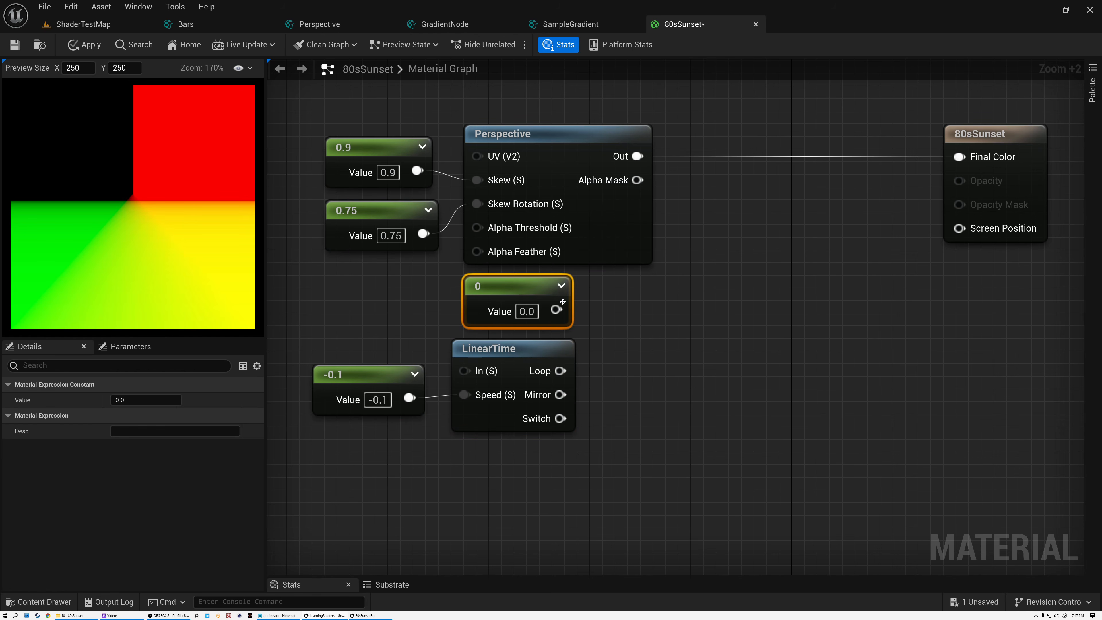
pyautogui.rightClick(604, 320)
pyautogui.write('apne')
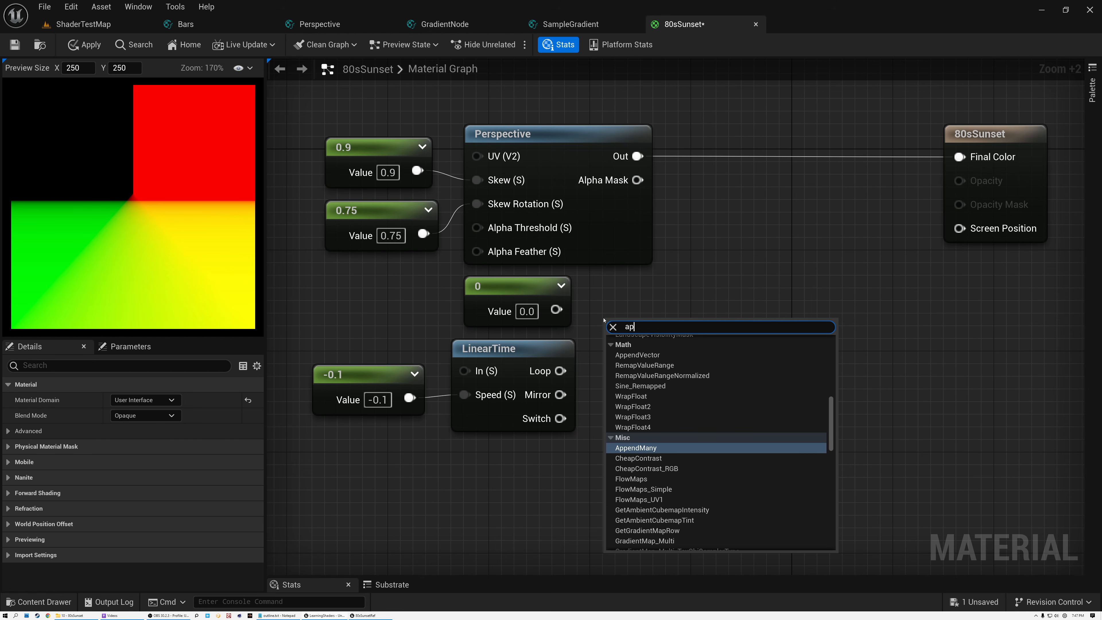
pyautogui.press('BackSpace')
pyautogui.press('BackSpace')
pyautogui.click(638, 356)
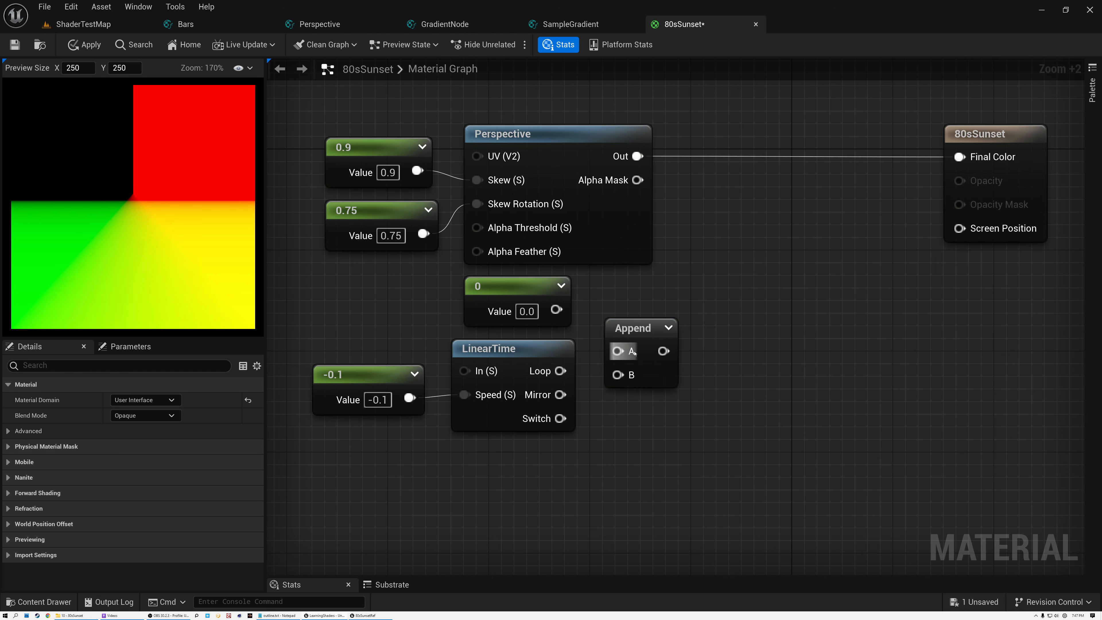
# Connect the 0 constant to Append's A and LinearTime's Loop to B, and line up the nodes below Perspective
pyautogui.moveTo(556, 309); pyautogui.dragTo(616, 351)
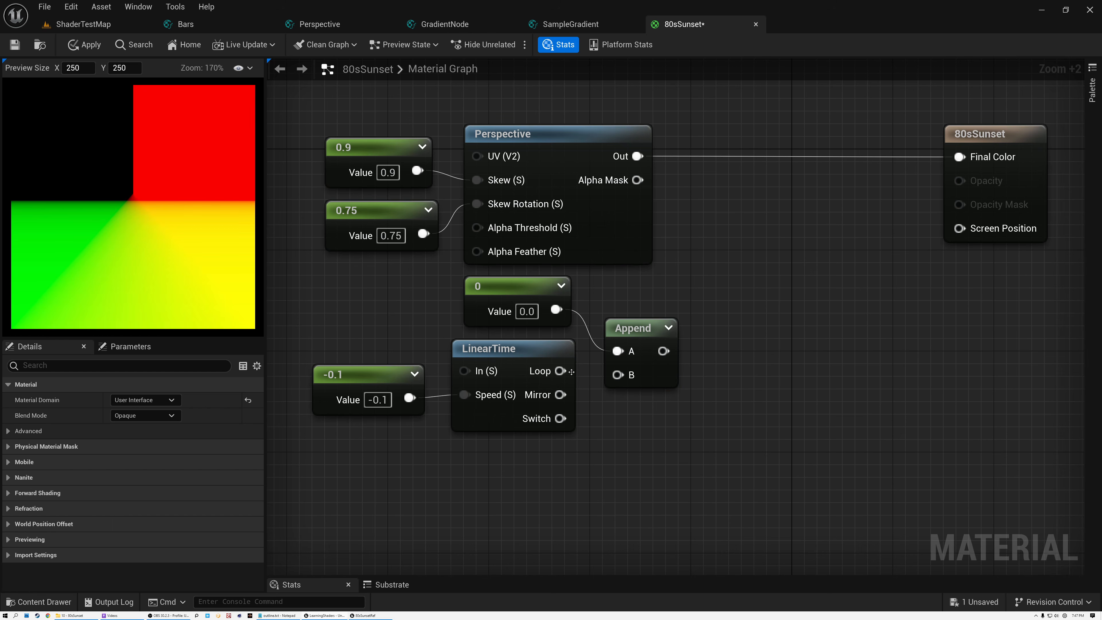
pyautogui.moveTo(560, 370); pyautogui.dragTo(621, 298)
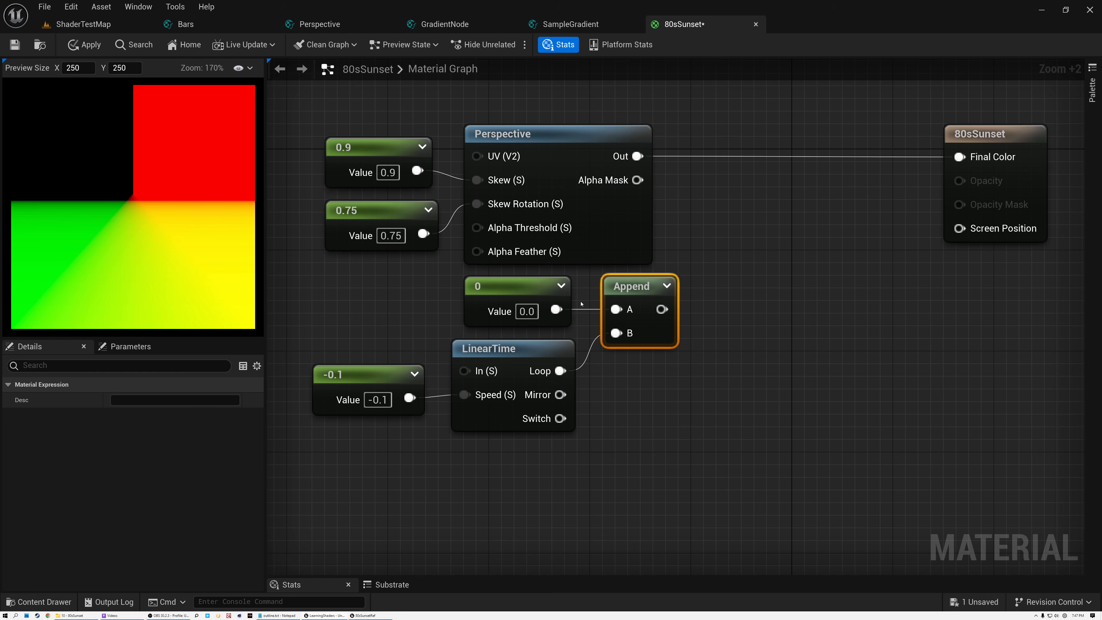
pyautogui.moveTo(753, 239); pyautogui.dragTo(737, 274, button='right')
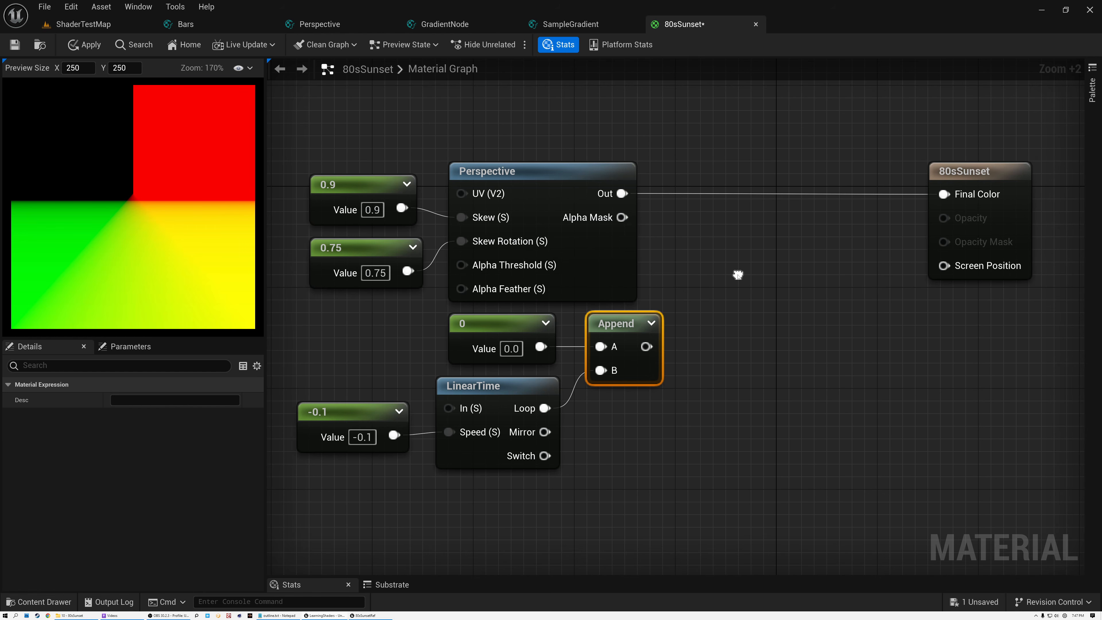
pyautogui.moveTo(344, 336); pyautogui.dragTo(646, 462)
pyautogui.moveTo(633, 335); pyautogui.dragTo(608, 335)
# Add the Move material function from the Procedural/UV folder beside Perspective and feed Perspective's Out into its UV input
pyautogui.click(39, 602)
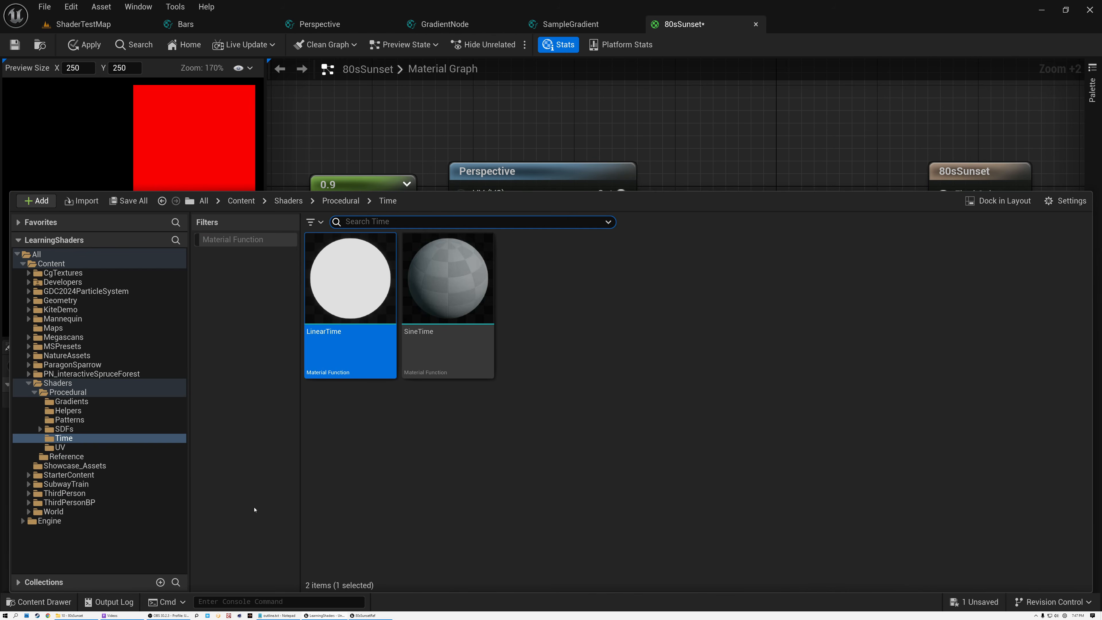
pyautogui.click(185, 447)
pyautogui.moveTo(433, 320); pyautogui.dragTo(739, 184)
pyautogui.moveTo(621, 194); pyautogui.dragTo(713, 208)
pyautogui.moveTo(714, 183); pyautogui.dragTo(690, 170)
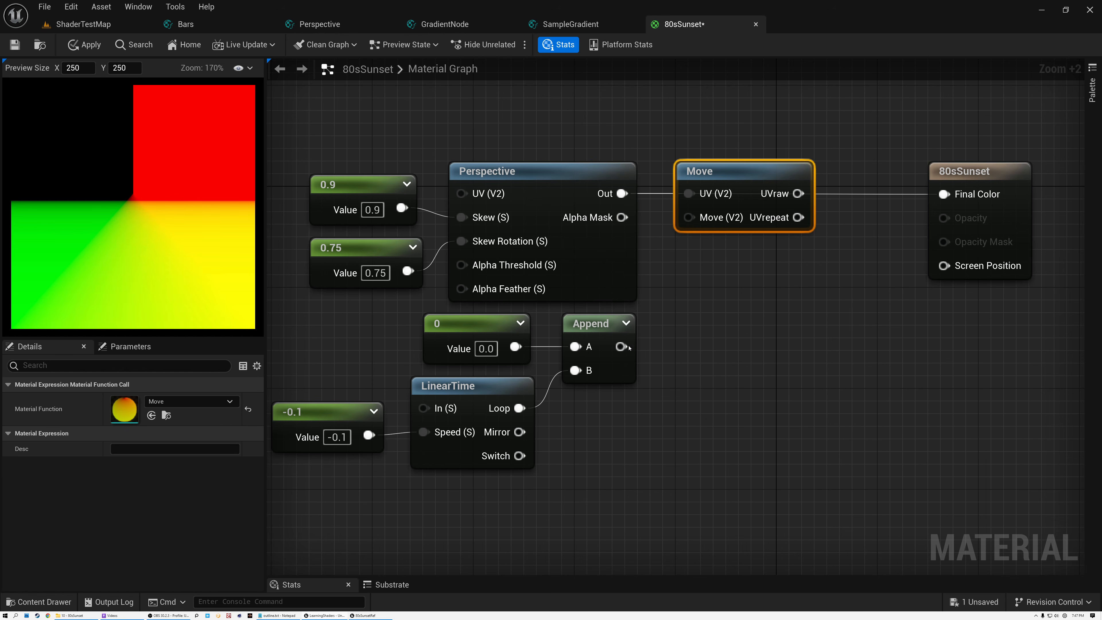
# Connect Append's output to the Move input of the Move node and its UVraw output to Final Color
pyautogui.moveTo(624, 346); pyautogui.dragTo(689, 217)
pyautogui.moveTo(330, 383); pyautogui.dragTo(607, 482)
pyautogui.click(481, 320)
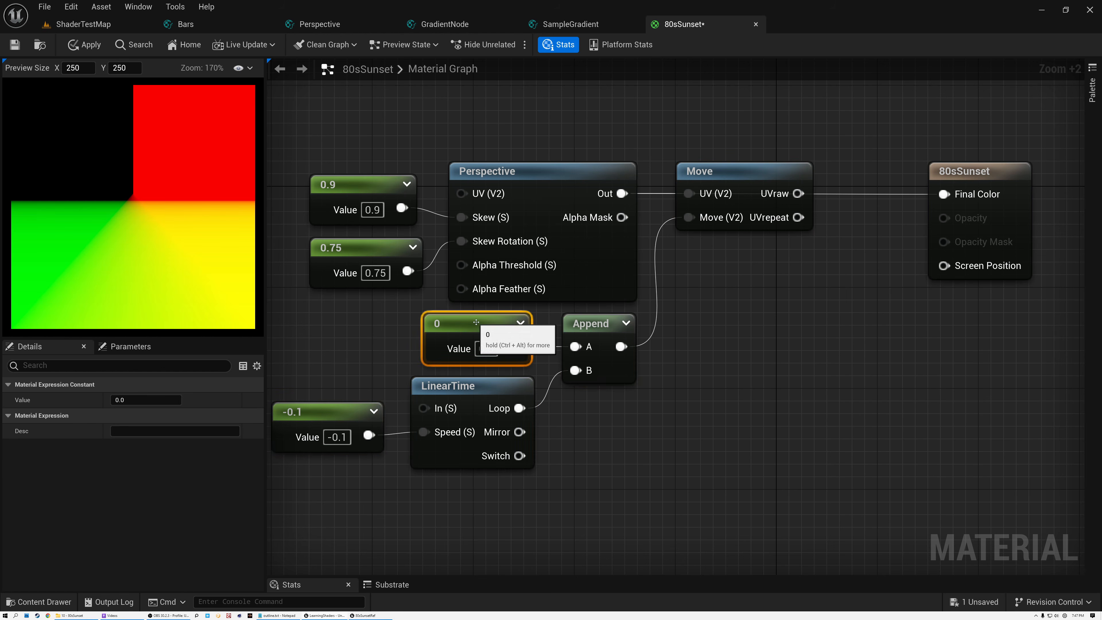
pyautogui.moveTo(798, 194); pyautogui.dragTo(944, 194)
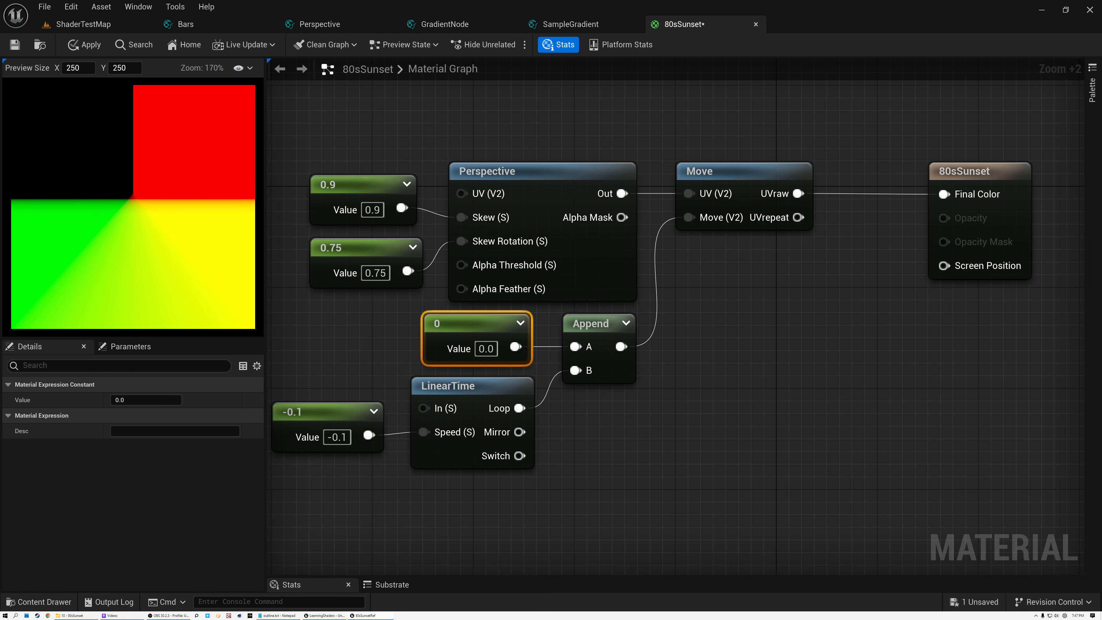
# Add the SquareTiles function from the Procedural/Patterns folder between Move and the material output, with Move's UVraw feeding its UV input
pyautogui.moveTo(961, 171); pyautogui.dragTo(1085, 171)
pyautogui.click(806, 254)
pyautogui.moveTo(803, 255); pyautogui.dragTo(664, 295, button='right')
pyautogui.click(56, 601)
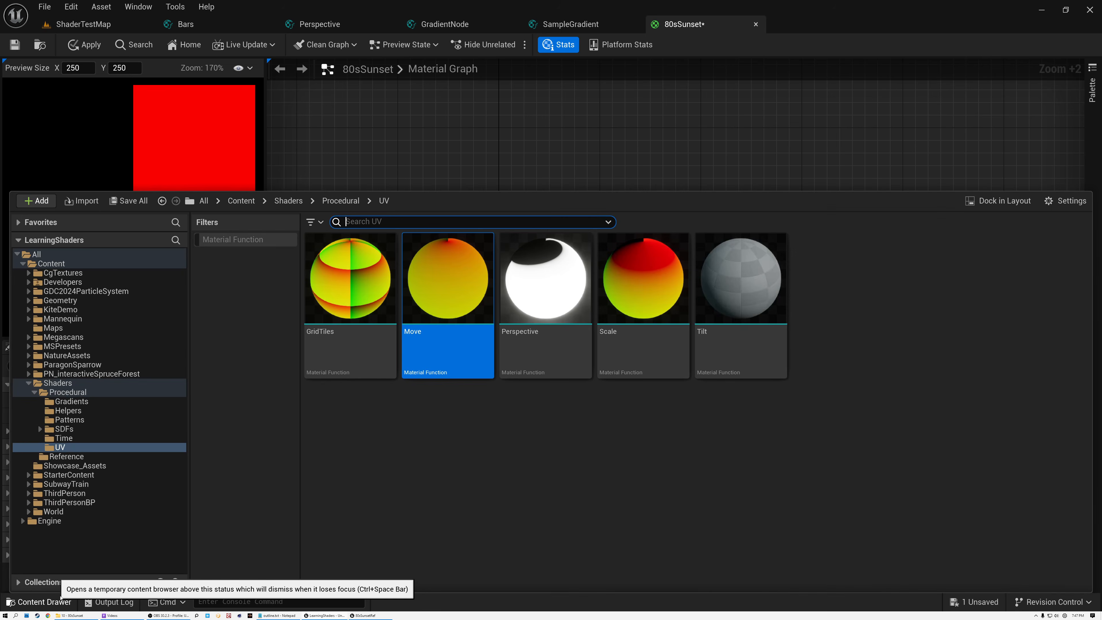
pyautogui.click(62, 420)
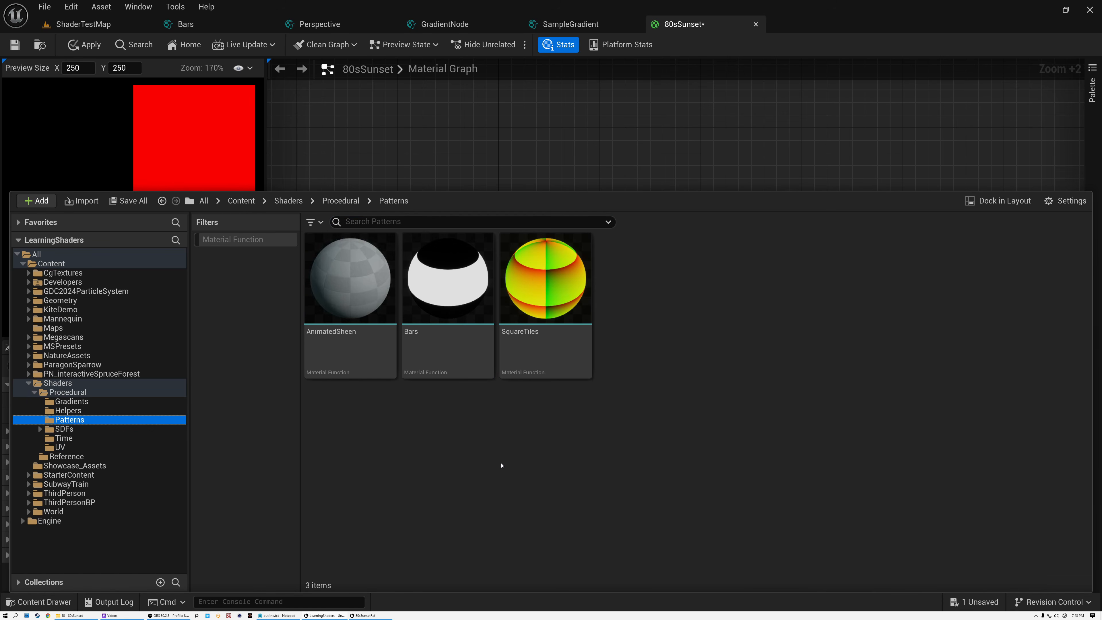
pyautogui.moveTo(526, 304); pyautogui.dragTo(657, 272)
pyautogui.moveTo(520, 236); pyautogui.dragTo(618, 219)
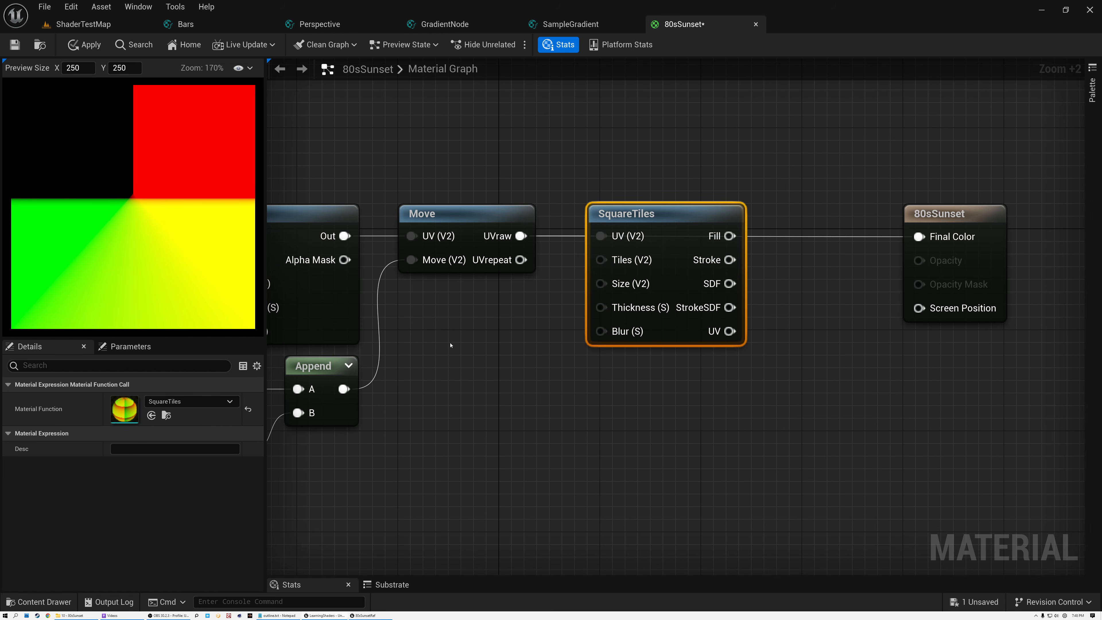
# Add a two-component vector constant with X 4 and Y 32 and connect it to SquareTiles' Tiles input
pyautogui.click(454, 328)
pyautogui.moveTo(488, 341); pyautogui.dragTo(482, 307)
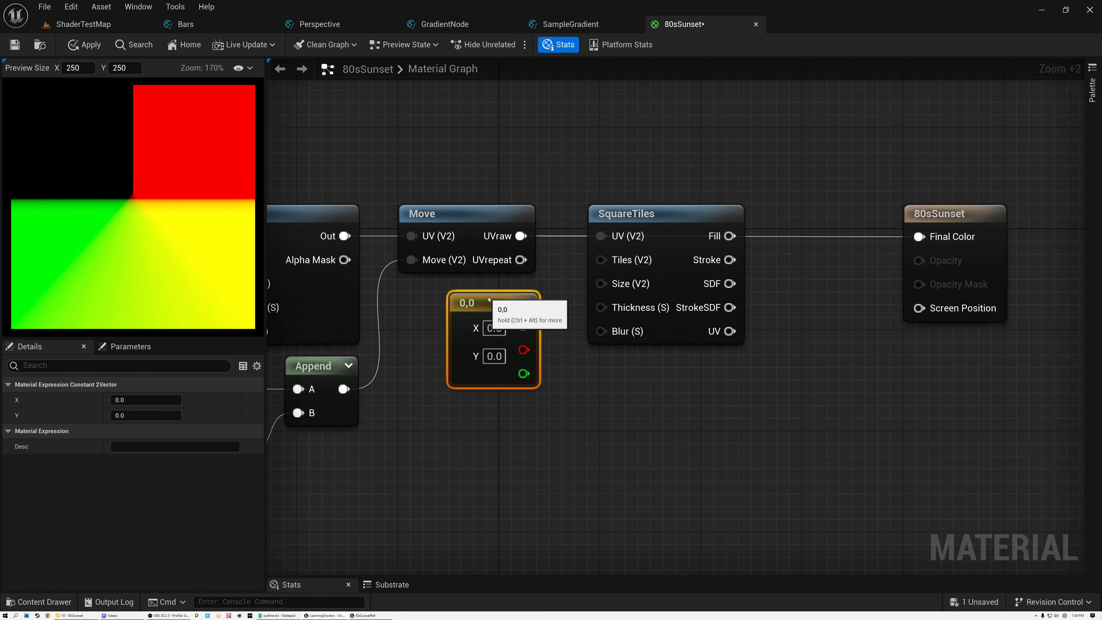
pyautogui.click(495, 327)
pyautogui.write('4')
pyautogui.click(493, 356)
pyautogui.write('32')
pyautogui.press('Return')
pyautogui.moveTo(524, 326); pyautogui.dragTo(601, 260)
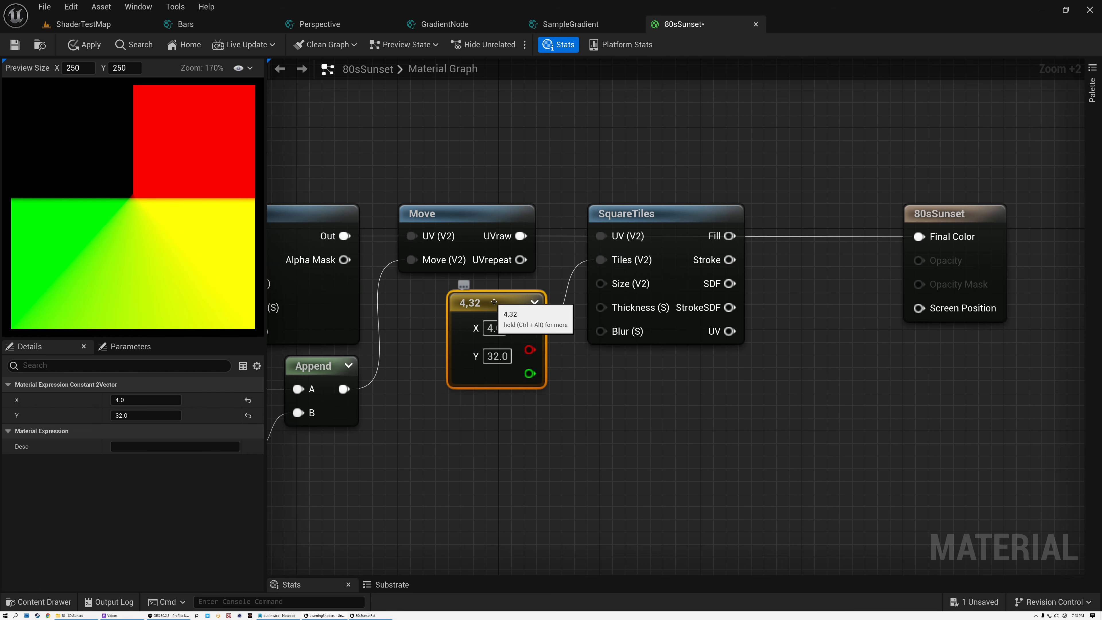
# Duplicate the vector constant, set it to 0.93, 0.93, connect it to SquareTiles' Size, and wire Fill to Final Color
pyautogui.hotkey('ctrl', 'd')
pyautogui.moveTo(499, 300); pyautogui.dragTo(488, 407)
pyautogui.click(493, 429)
pyautogui.write('0.')
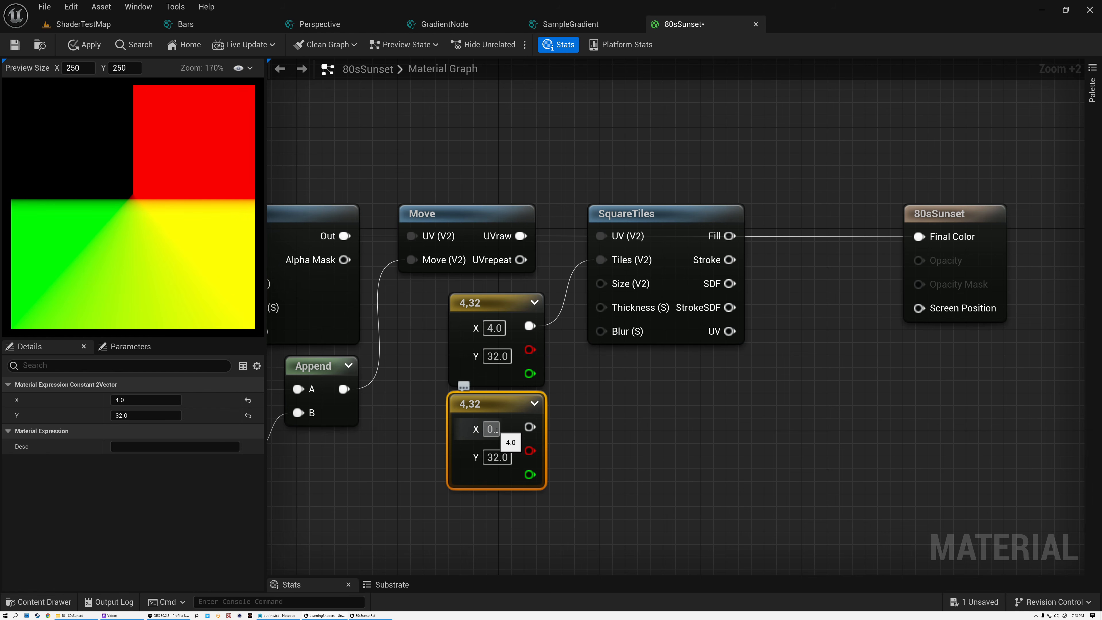
pyautogui.write('93')
pyautogui.click(494, 457)
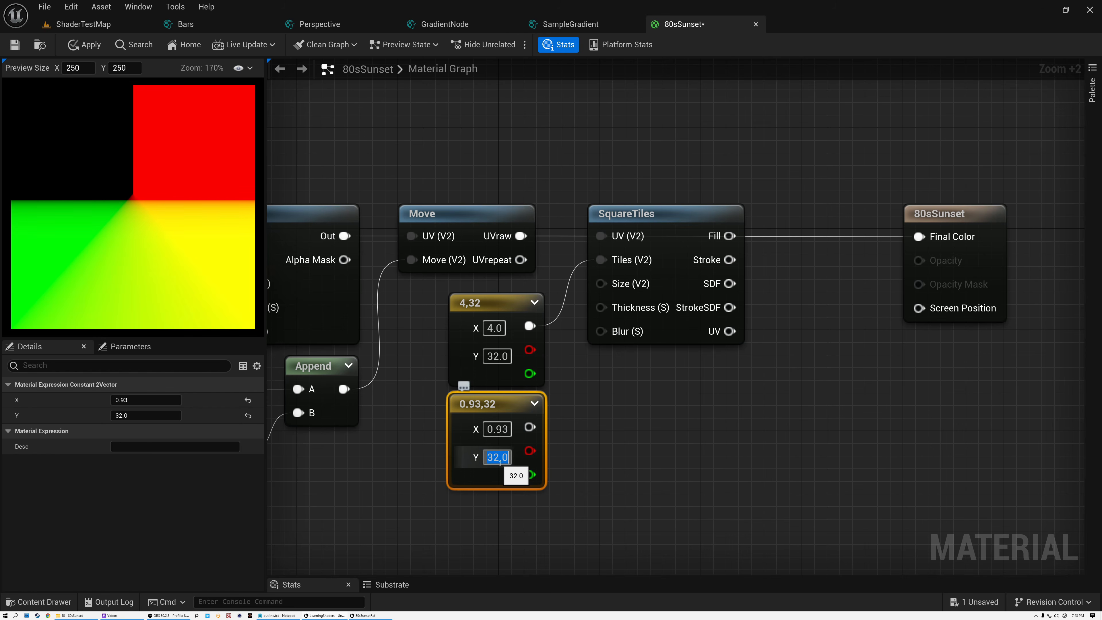
pyautogui.write('0.93')
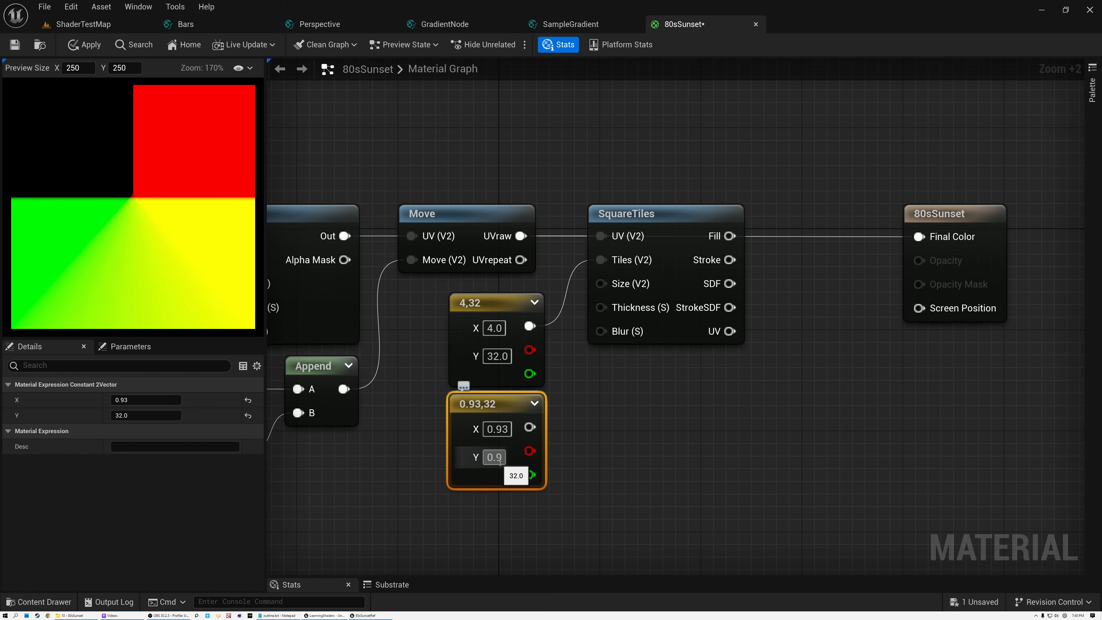
pyautogui.press('Return')
pyautogui.moveTo(537, 430); pyautogui.dragTo(601, 283)
pyautogui.moveTo(729, 236); pyautogui.dragTo(920, 237)
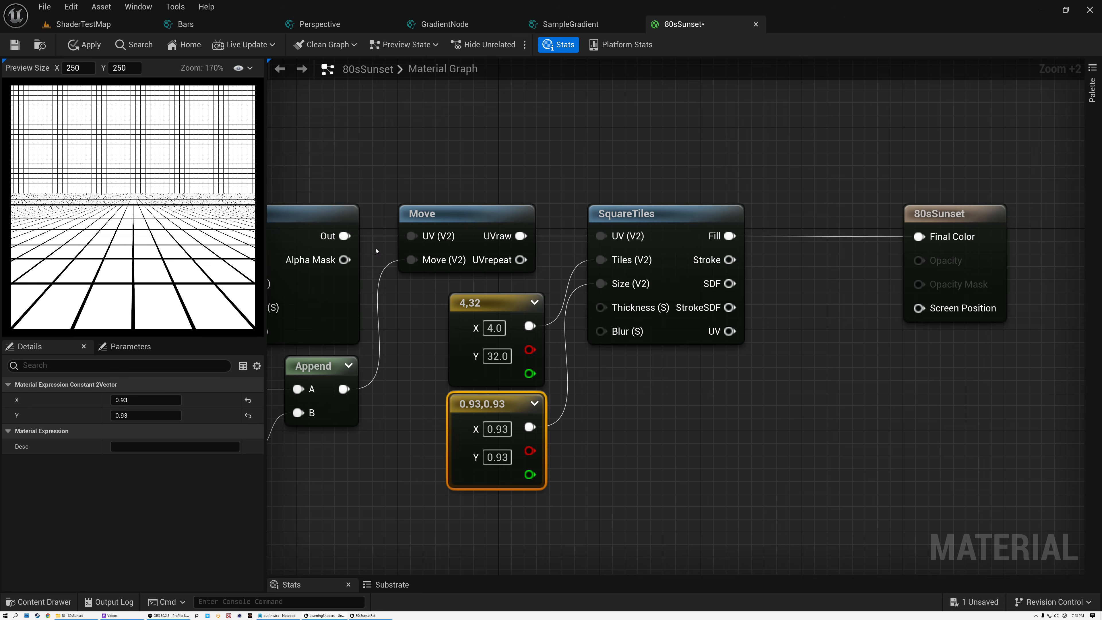
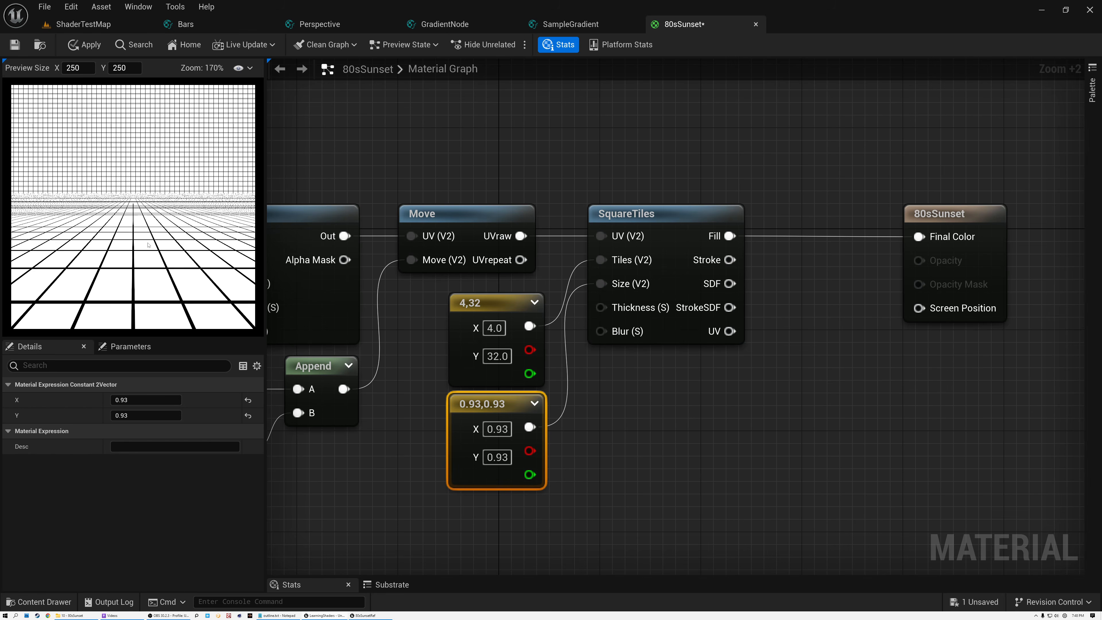
# Add the AntiAliasing function from the Procedural/Helpers folder after SquareTiles and feed the SDF output into its Gradient input
pyautogui.moveTo(931, 215); pyautogui.dragTo(1006, 216)
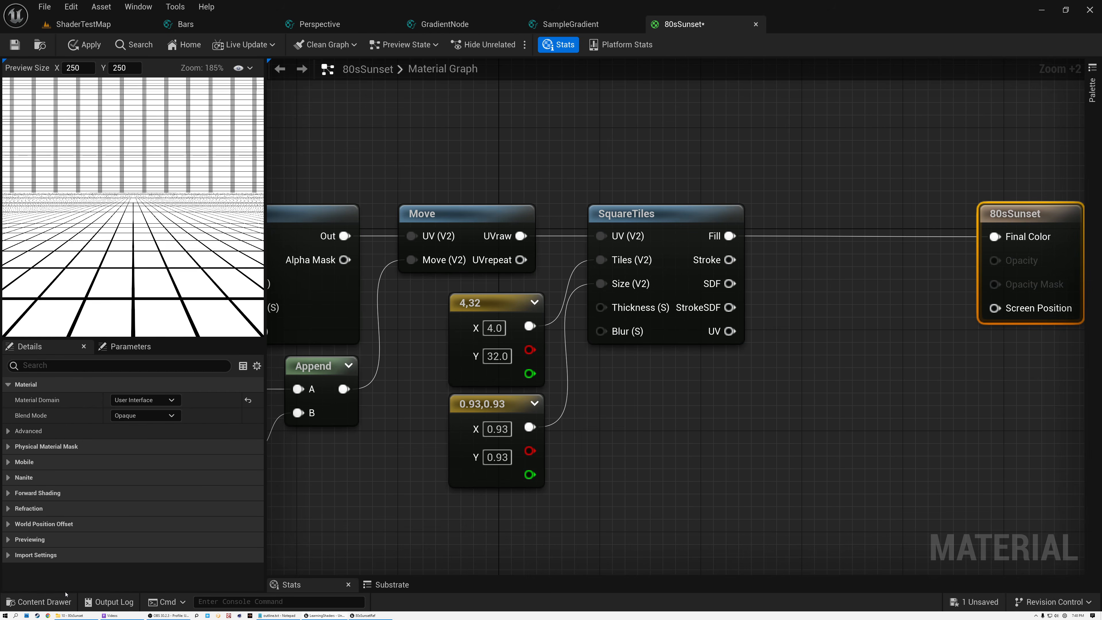
pyautogui.click(65, 600)
pyautogui.click(68, 411)
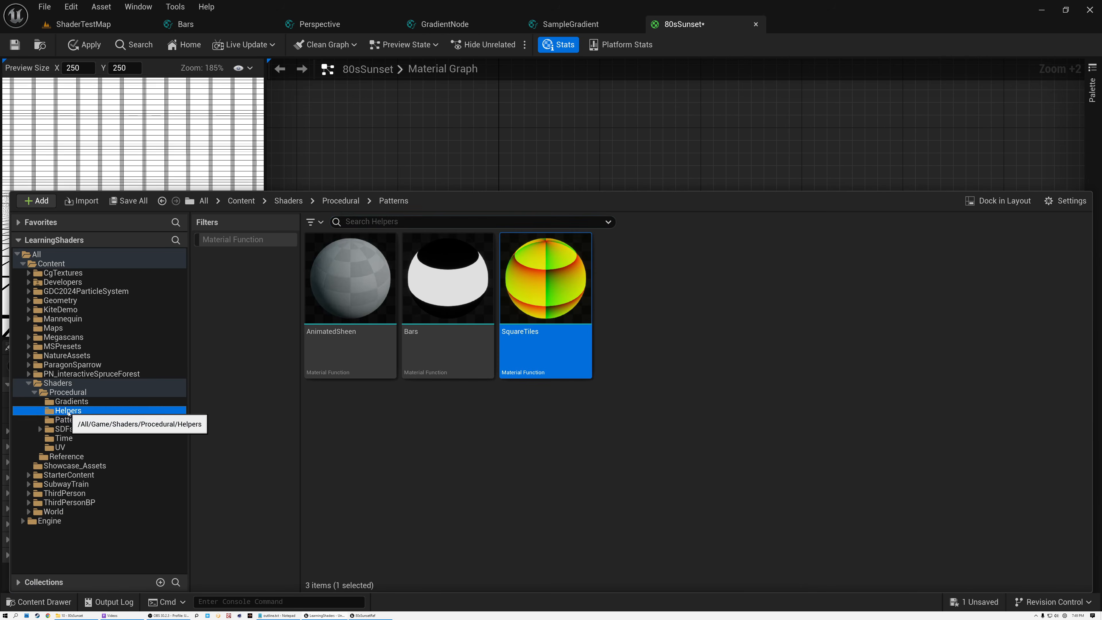
pyautogui.moveTo(342, 299); pyautogui.dragTo(847, 282)
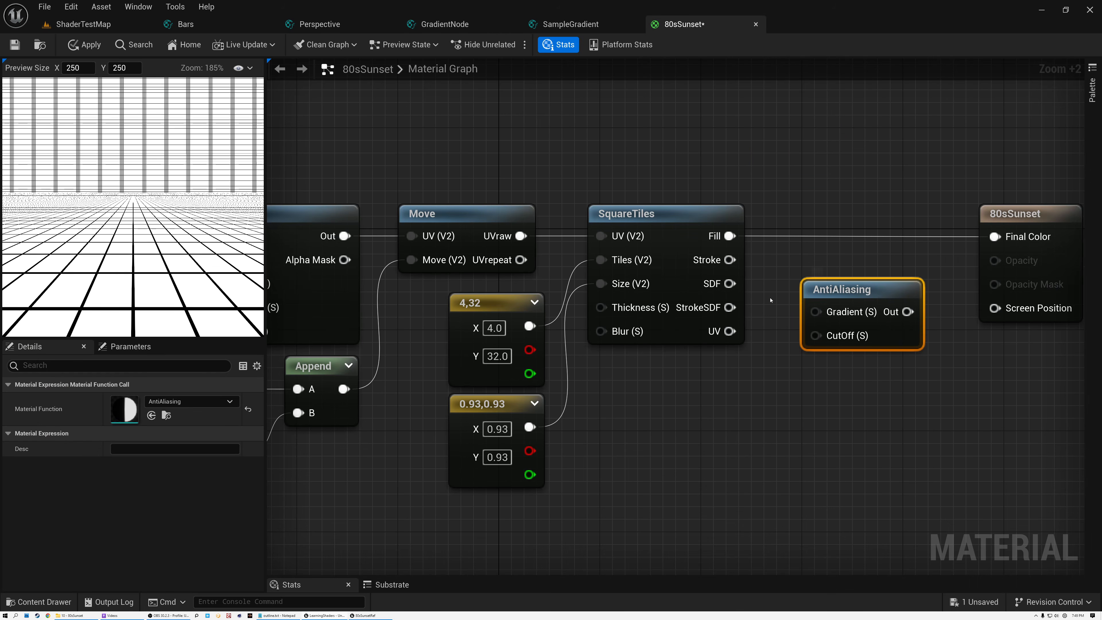
pyautogui.scroll(5, 729, 283)
pyautogui.moveTo(729, 283); pyautogui.dragTo(527, 290, button='right')
pyautogui.moveTo(489, 291); pyautogui.dragTo(635, 273)
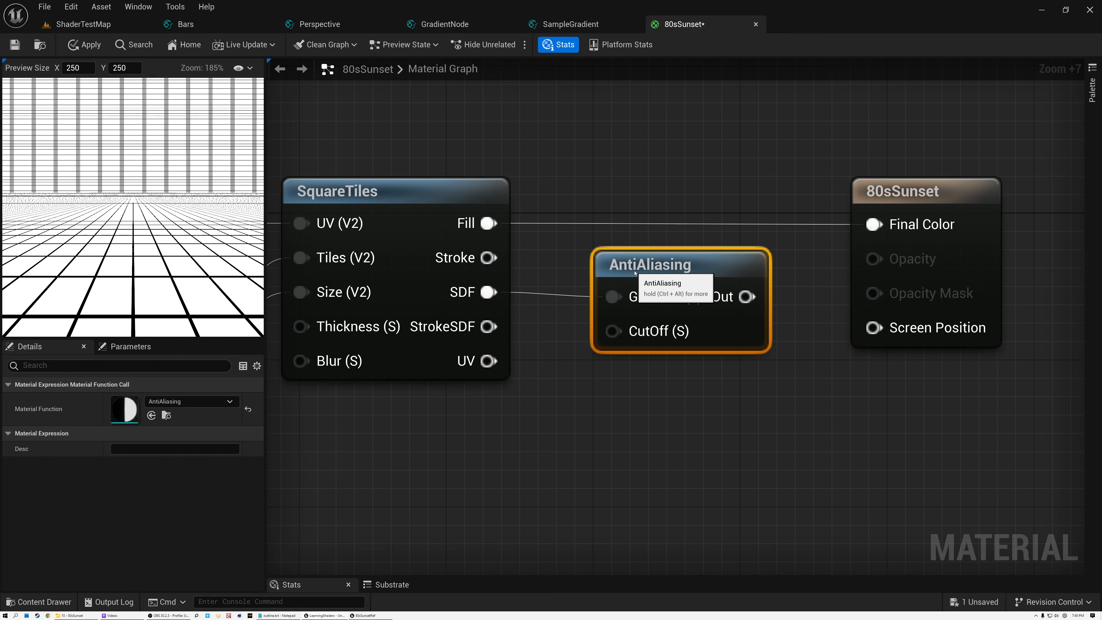
# Add a constant of 0 for AntiAliasing's CutOff input and connect AntiAliasing's Out to Final Color
pyautogui.click(440, 423)
pyautogui.moveTo(572, 469); pyautogui.dragTo(612, 331)
pyautogui.moveTo(526, 435); pyautogui.dragTo(445, 412)
pyautogui.moveTo(647, 262); pyautogui.dragTo(610, 259)
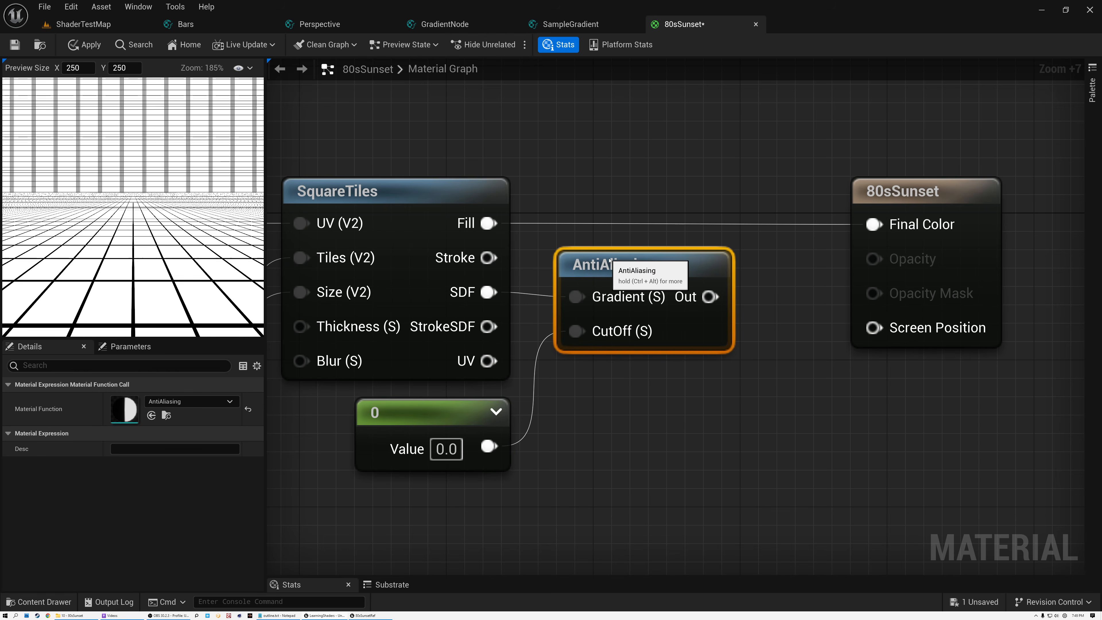
pyautogui.moveTo(709, 296); pyautogui.dragTo(873, 224)
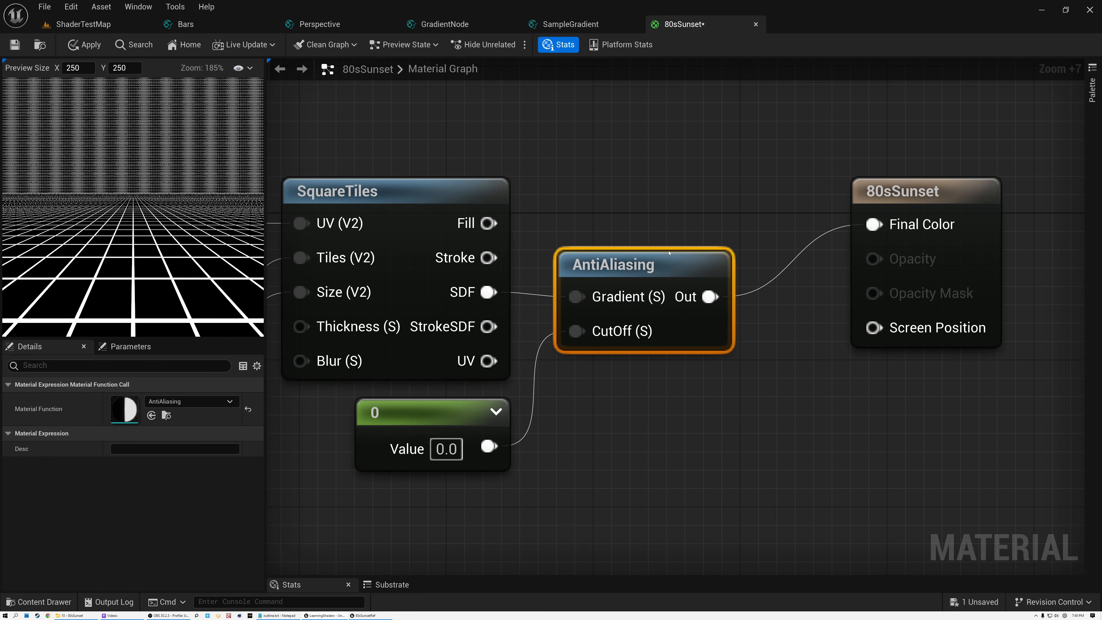
# Disconnect AntiAliasing from Final Color and add the Bars function from the Procedural/Patterns folder above SquareTiles
pyautogui.keyDown('alt'); pyautogui.click(783, 263); pyautogui.keyUp('alt')
pyautogui.moveTo(591, 176); pyautogui.dragTo(709, 238, button='right')
pyautogui.scroll(-5, 709, 239)
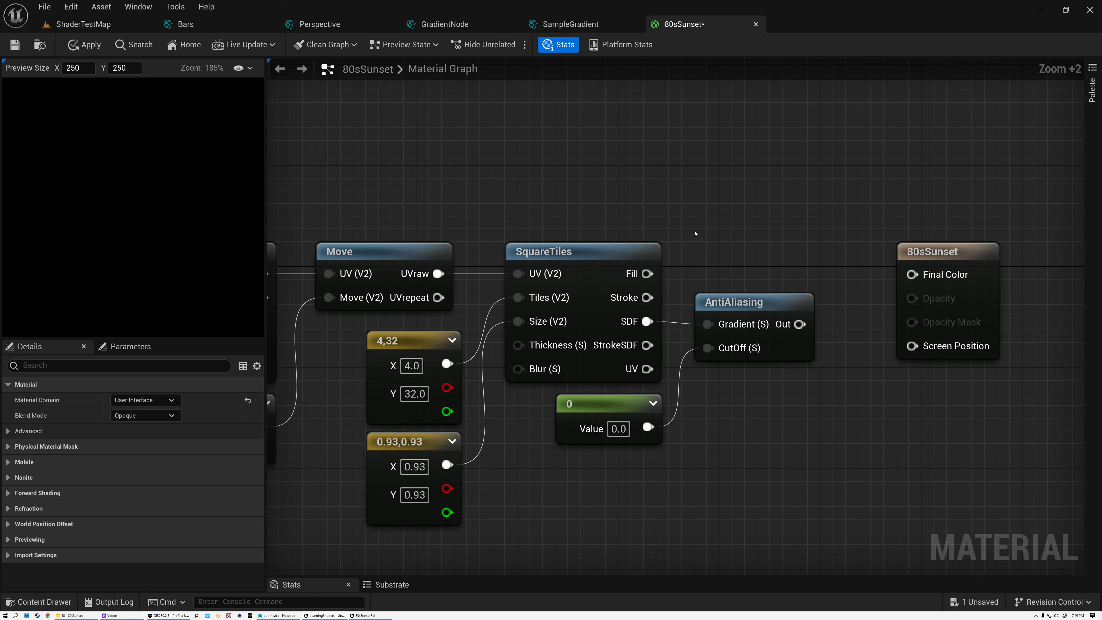
pyautogui.moveTo(690, 209); pyautogui.dragTo(715, 263, button='right')
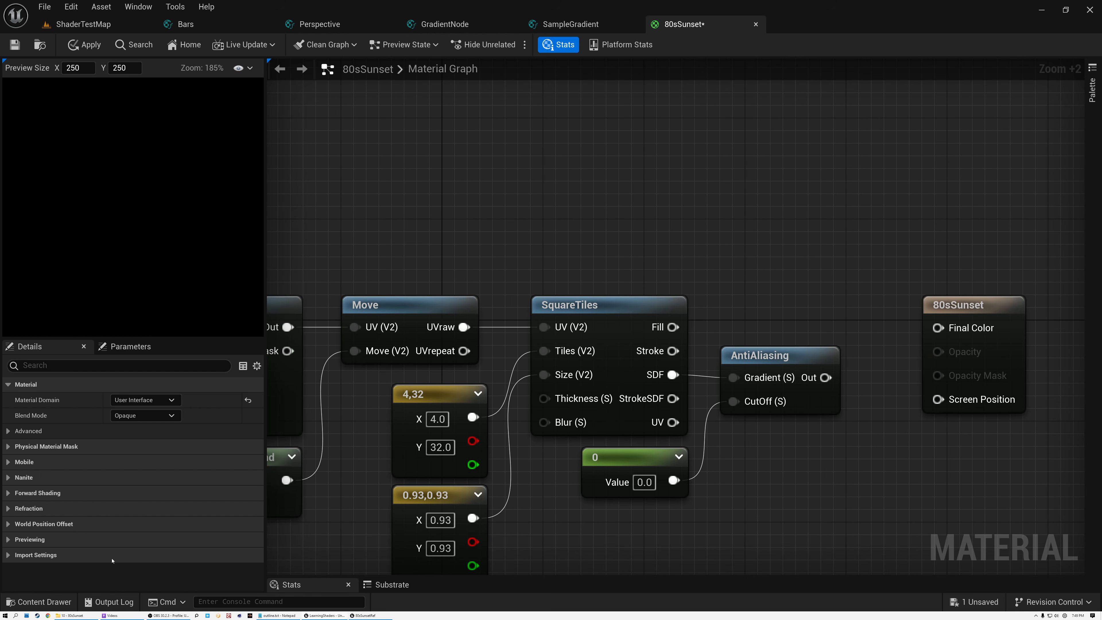
pyautogui.click(41, 601)
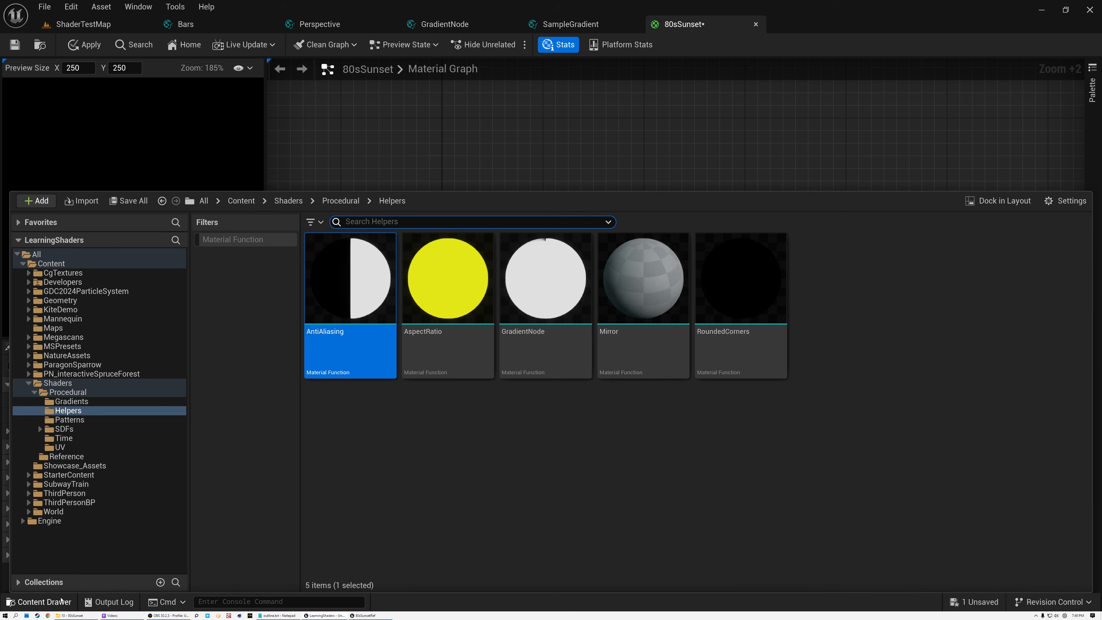
pyautogui.click(135, 419)
pyautogui.moveTo(443, 314); pyautogui.dragTo(543, 145)
pyautogui.moveTo(608, 241); pyautogui.dragTo(613, 314, button='right')
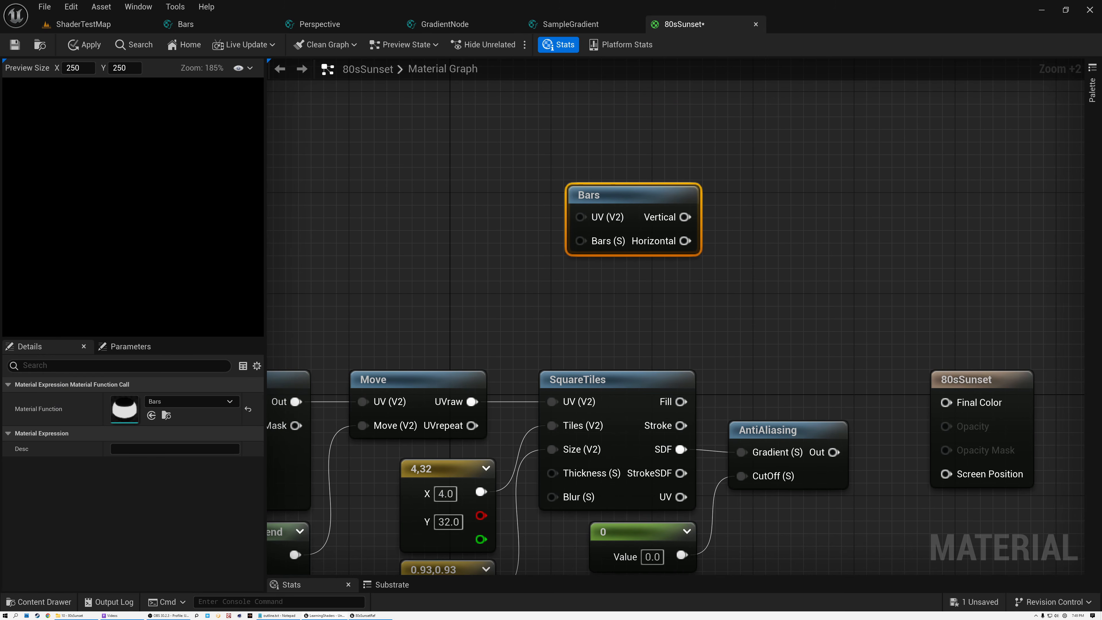
# Add a LinearGradient node beside Bars and connect its VGradient output to Bars' UV input
pyautogui.click(42, 602)
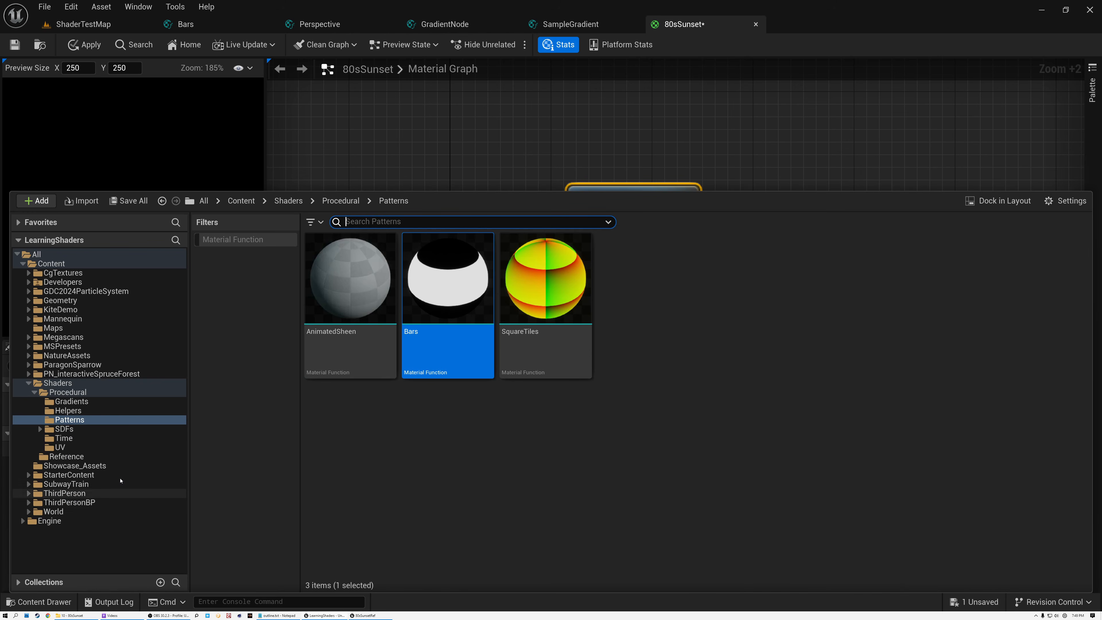
pyautogui.click(422, 198)
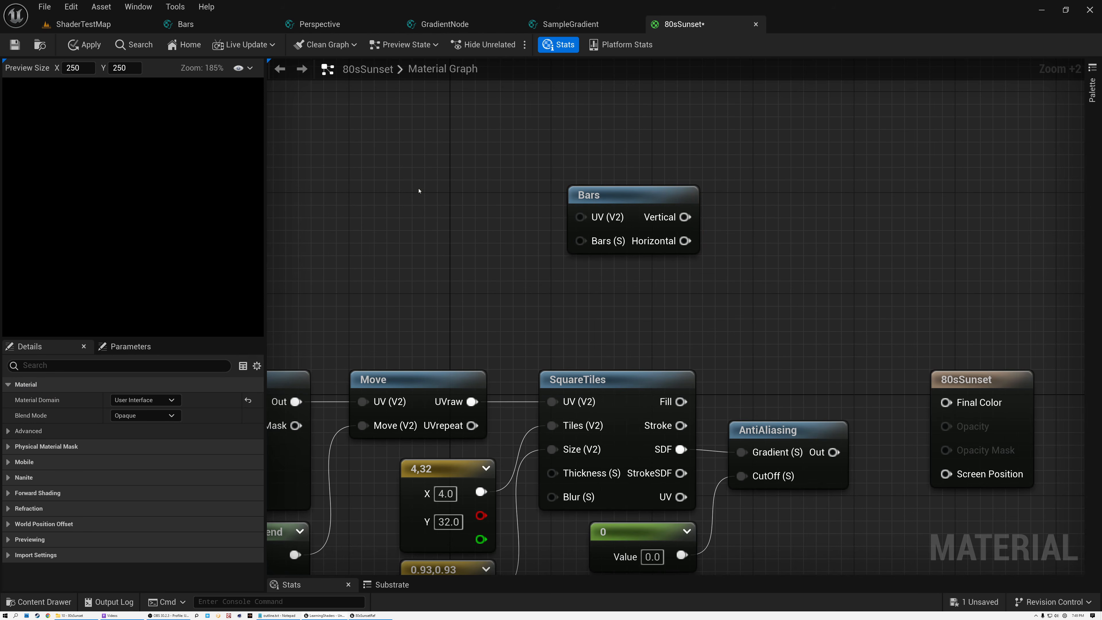
pyautogui.rightClick(419, 190)
pyautogui.write('linea')
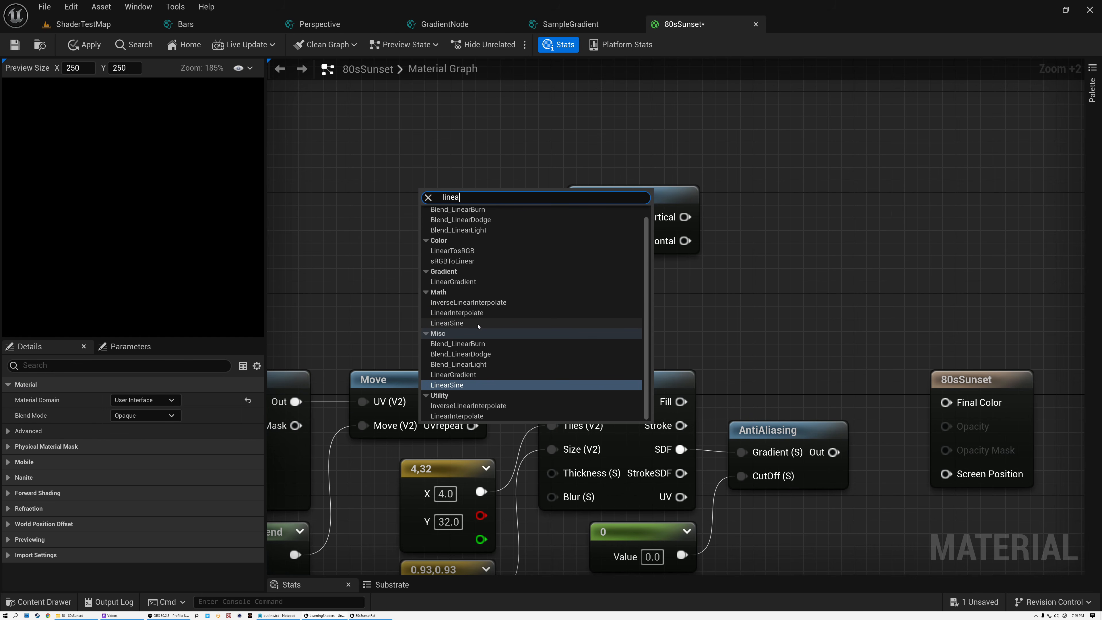
pyautogui.click(453, 281)
pyautogui.moveTo(485, 209); pyautogui.dragTo(377, 223)
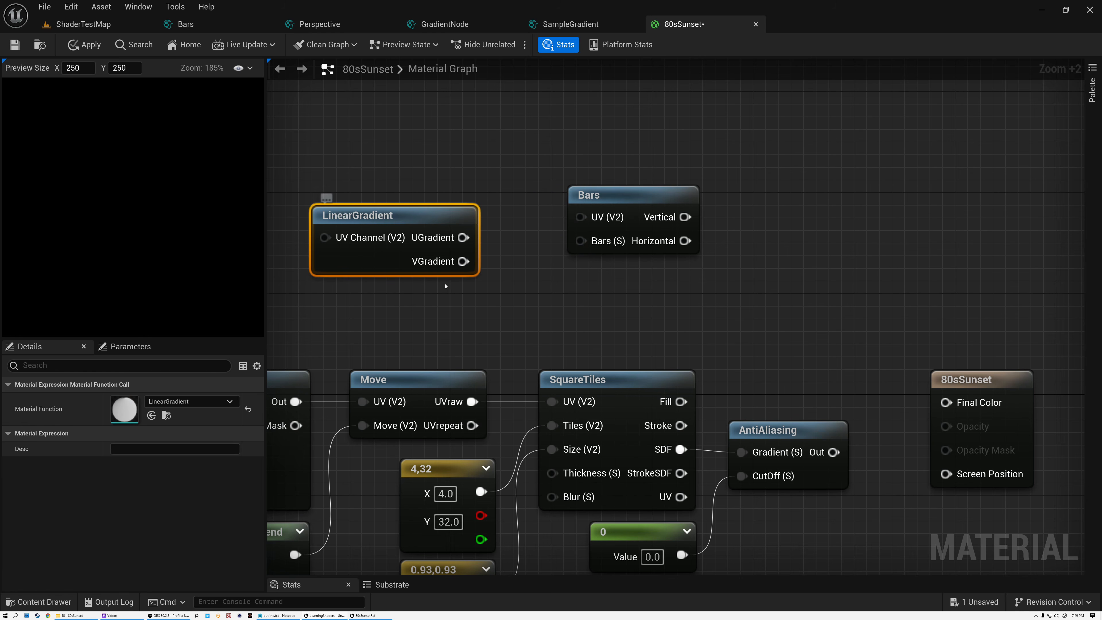
pyautogui.moveTo(463, 261); pyautogui.dragTo(550, 227)
# Start previewing the Bars node and reduce the preview zoom to 175%
pyautogui.rightClick(600, 217)
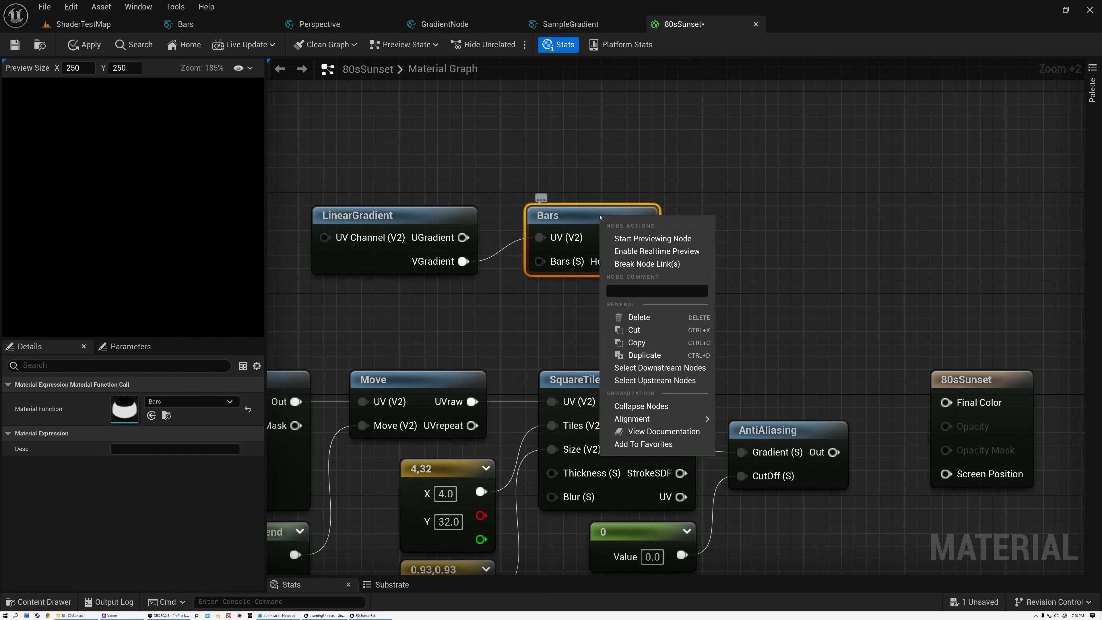
pyautogui.click(620, 239)
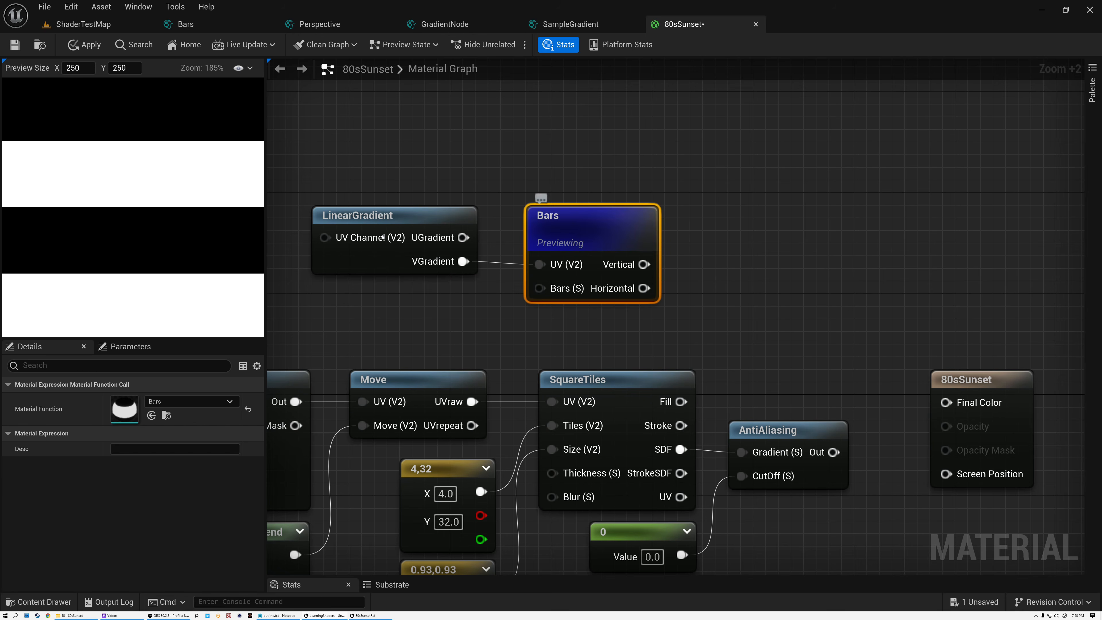
pyautogui.scroll(-1, 172, 264)
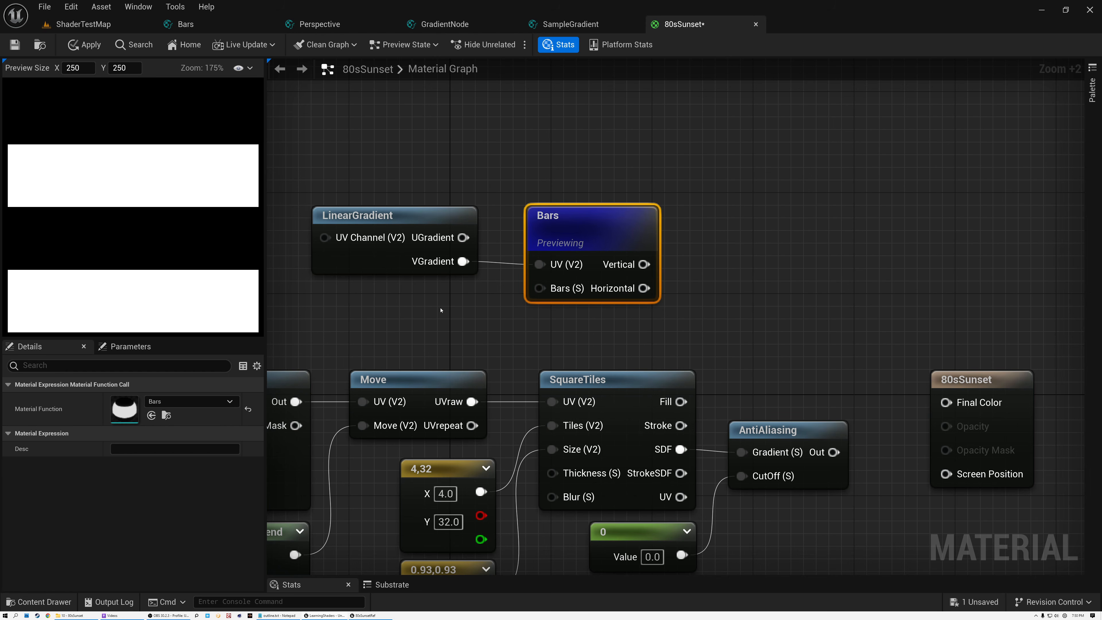
# Add a constant of 2 below LinearGradient and connect it to the Bars node's Bars input
pyautogui.click(413, 300)
pyautogui.click(464, 329)
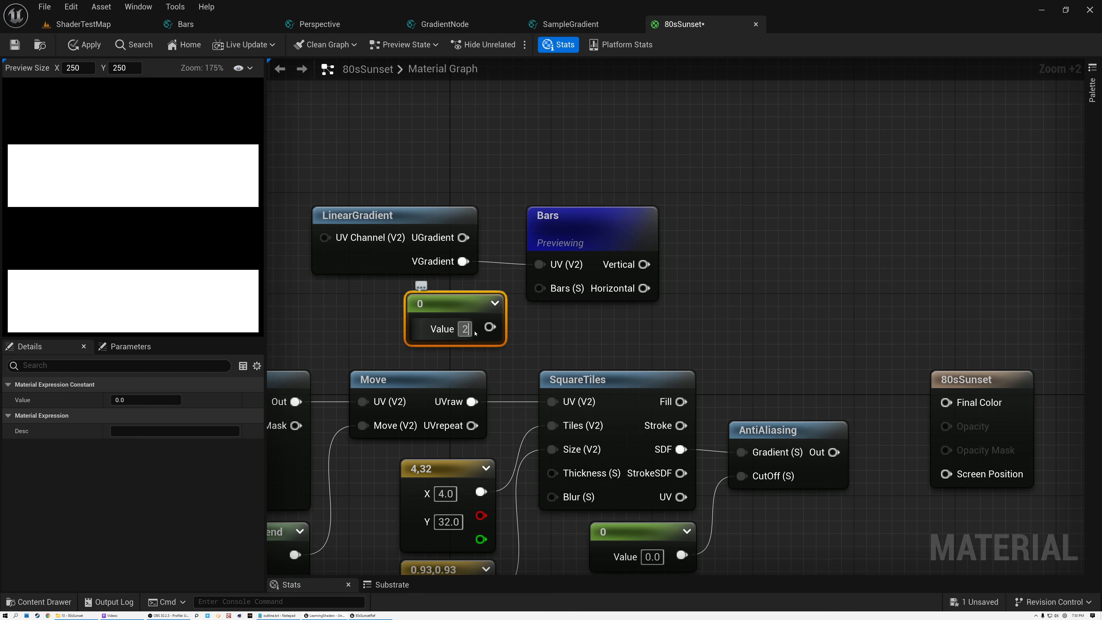
pyautogui.write('2')
pyautogui.moveTo(488, 326); pyautogui.dragTo(539, 288)
pyautogui.moveTo(473, 304); pyautogui.dragTo(441, 291)
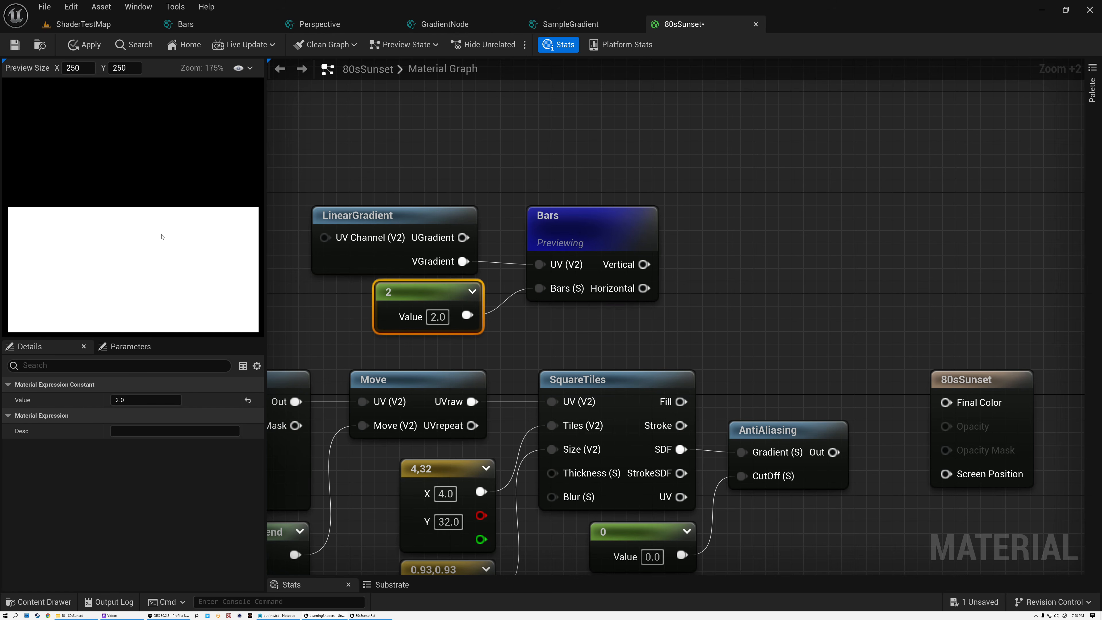
# Shift the LinearGradient, constant and Bars group above AntiAliasing and move the 80sSunset output node farther right to make room
pyautogui.moveTo(777, 334); pyautogui.dragTo(677, 285, button='right')
pyautogui.click(902, 330)
pyautogui.moveTo(985, 320); pyautogui.dragTo(1074, 307)
pyautogui.moveTo(378, 152); pyautogui.dragTo(492, 276)
pyautogui.moveTo(504, 185); pyautogui.dragTo(681, 184)
pyautogui.moveTo(756, 254); pyautogui.dragTo(512, 257, button='right')
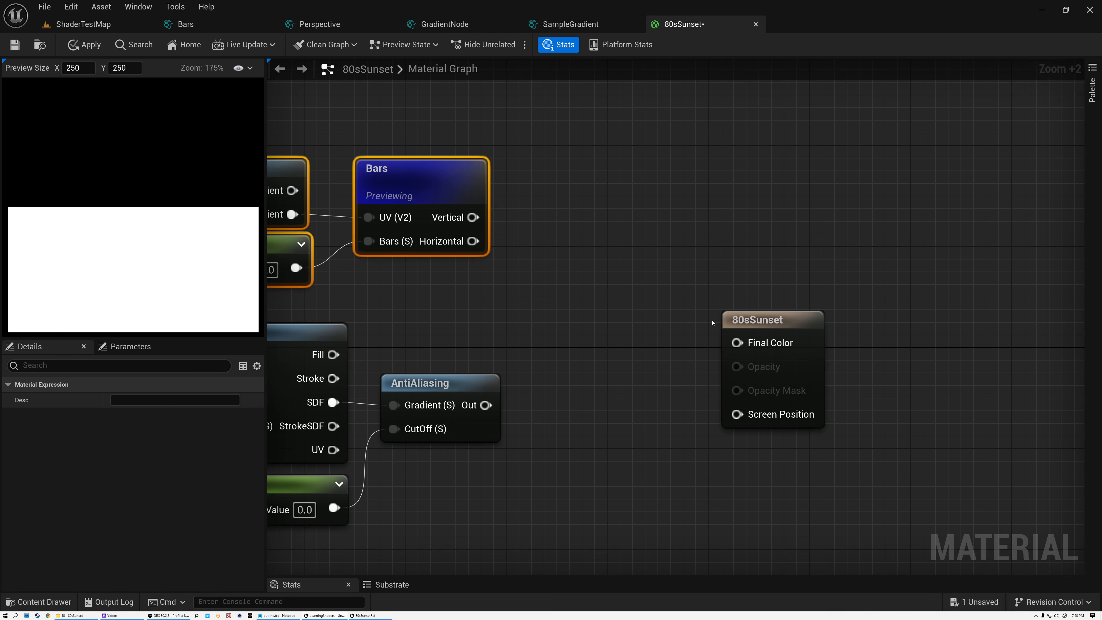
pyautogui.moveTo(771, 319); pyautogui.dragTo(878, 320)
# Multiply Bars' Horizontal output by AntiAliasing's Out and start previewing the Multiply node
pyautogui.moveTo(473, 240); pyautogui.dragTo(591, 287)
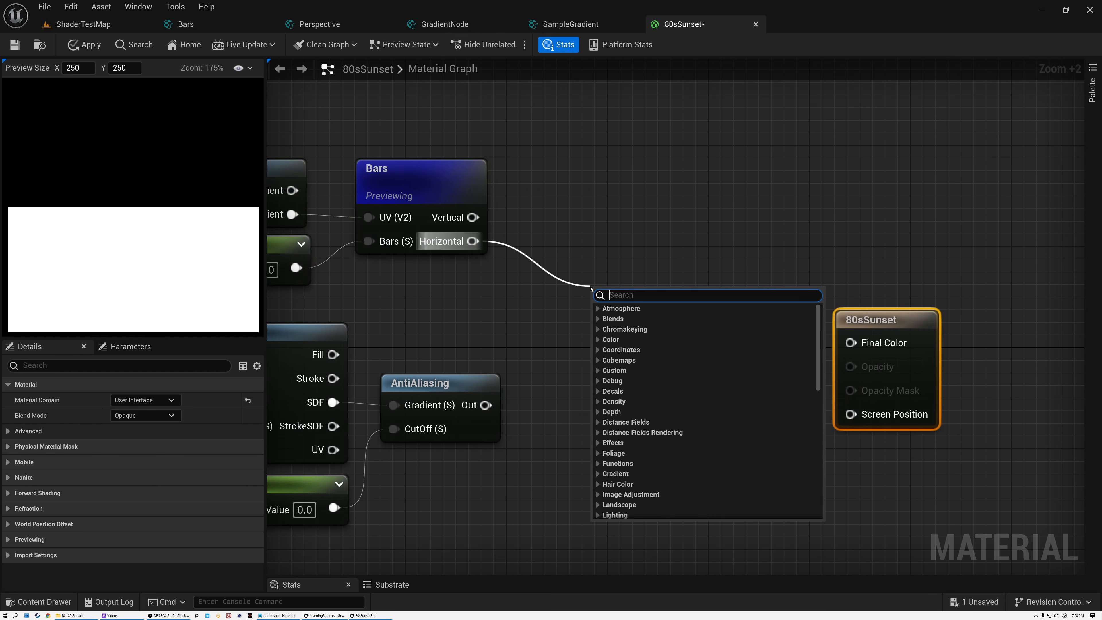
pyautogui.write('mul')
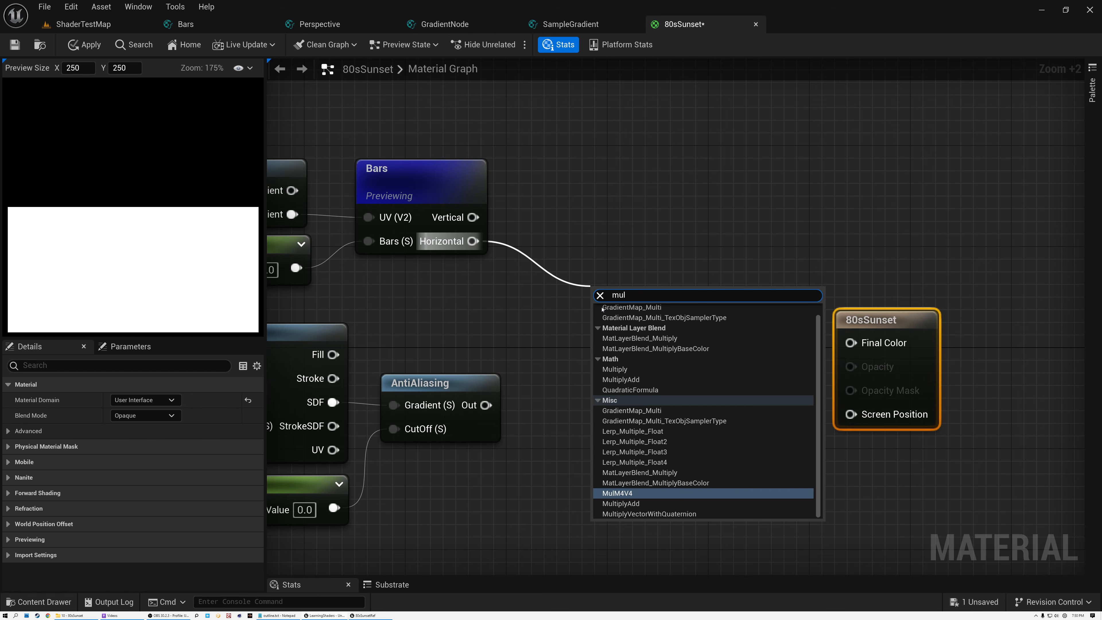
pyautogui.click(625, 372)
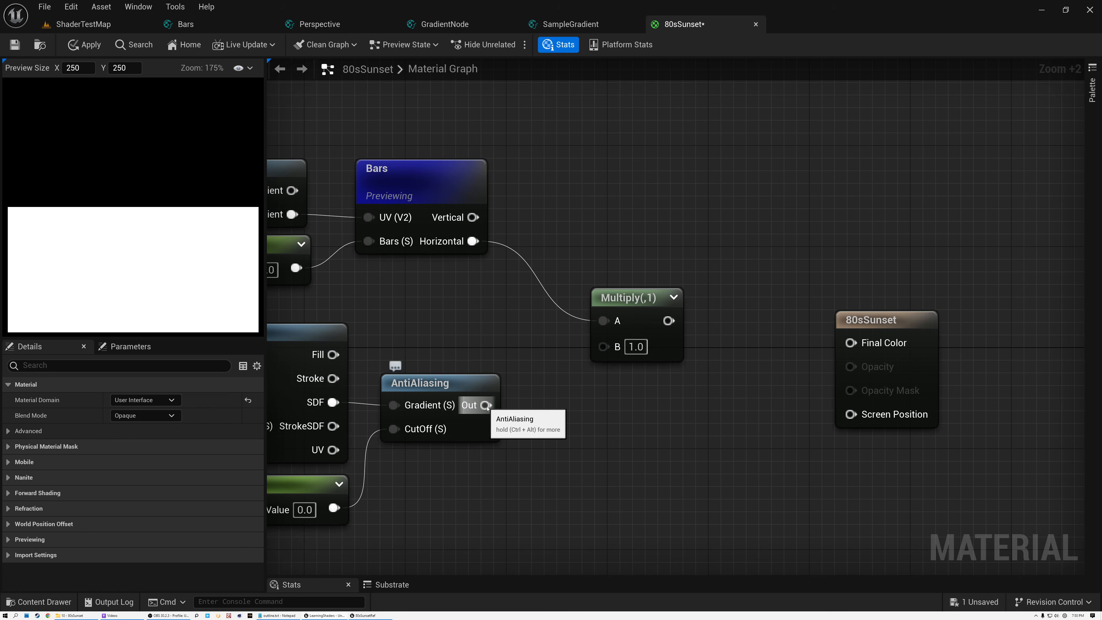
pyautogui.moveTo(486, 404); pyautogui.dragTo(601, 347)
pyautogui.moveTo(634, 308); pyautogui.dragTo(598, 290)
pyautogui.rightClick(597, 290)
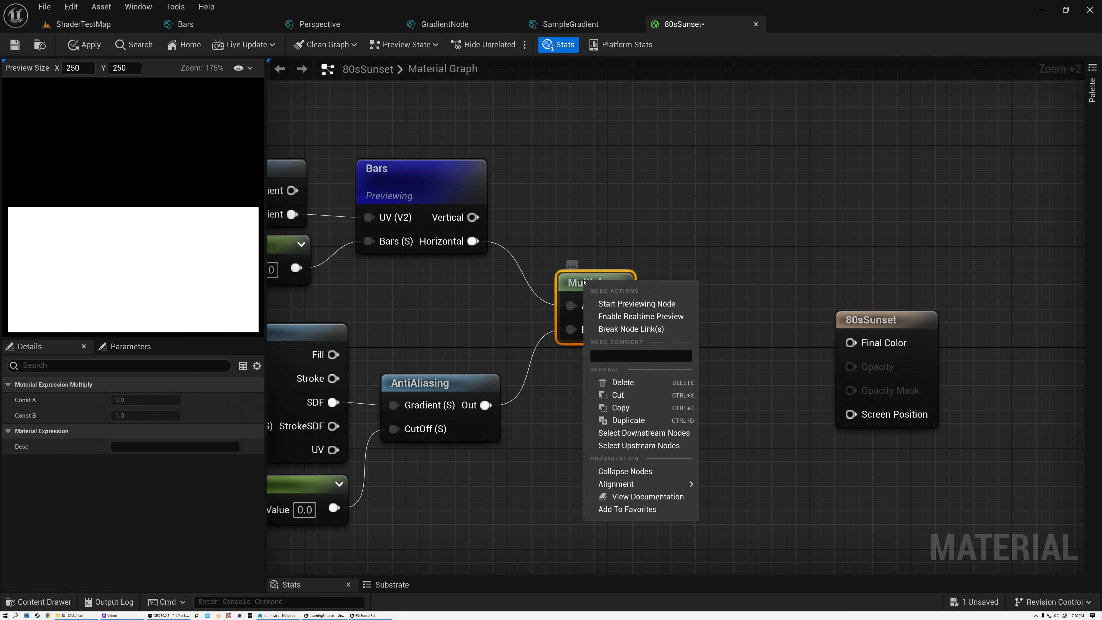
pyautogui.click(625, 303)
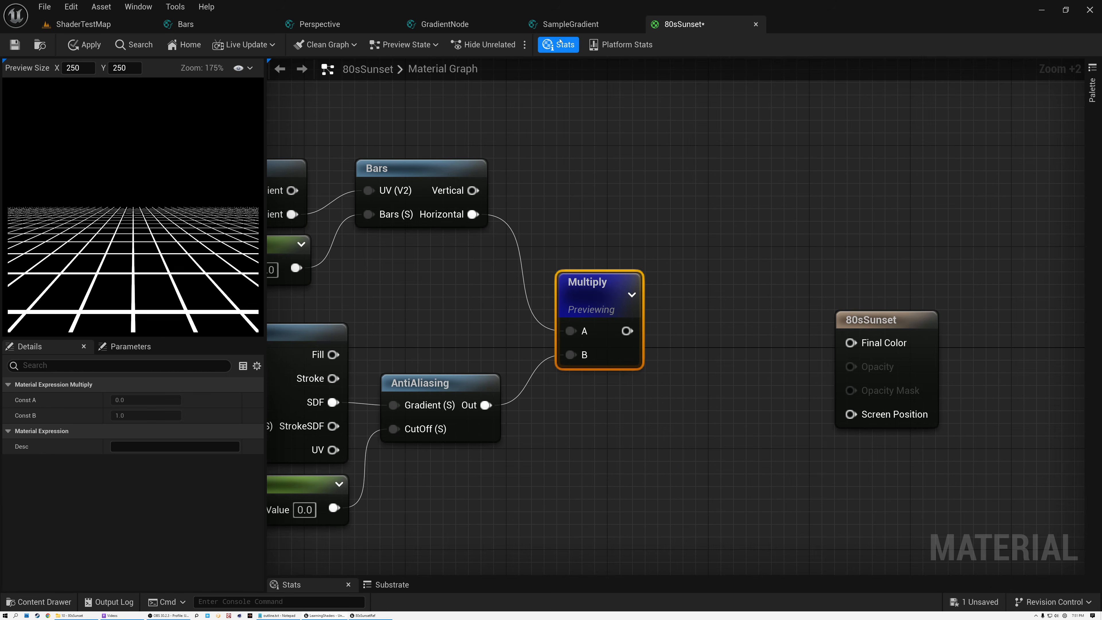
# In the SampleGradient function, remove the stray wire running from the Gradient Mask reroute down to the last Lerp
pyautogui.click(551, 26)
pyautogui.moveTo(546, 243); pyautogui.dragTo(768, 475, button='right')
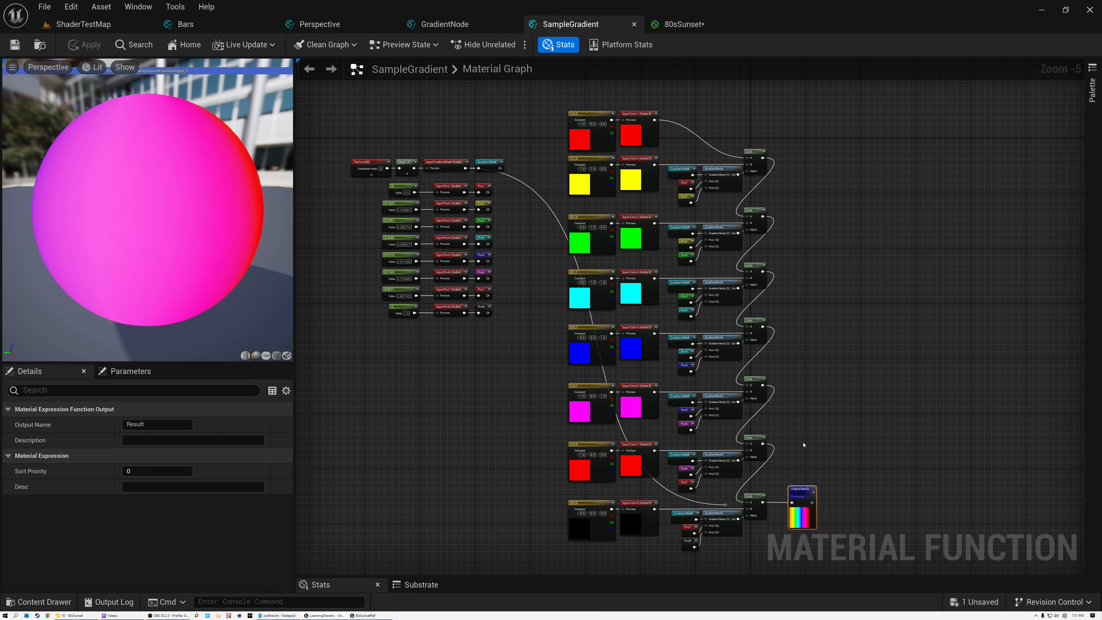
pyautogui.scroll(-3, 802, 434)
pyautogui.scroll(3, 814, 416)
pyautogui.moveTo(783, 341)
pyautogui.mouseDown(button='right')
pyautogui.moveTo(789, 363)
pyautogui.moveTo(798, 353)
pyautogui.mouseUp(button='right')
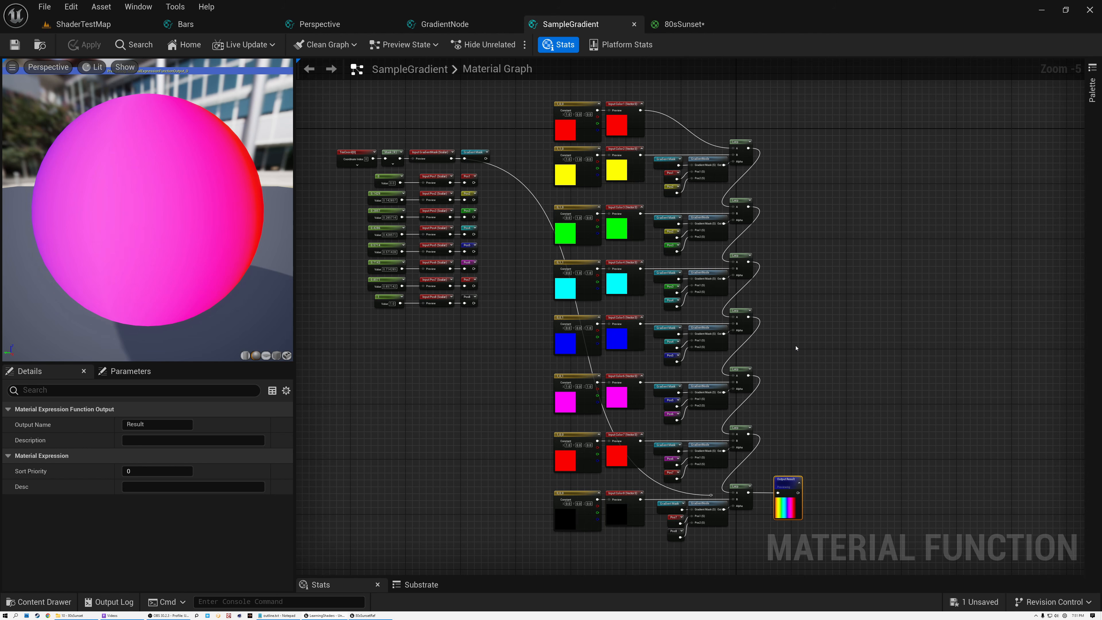
pyautogui.click(711, 496)
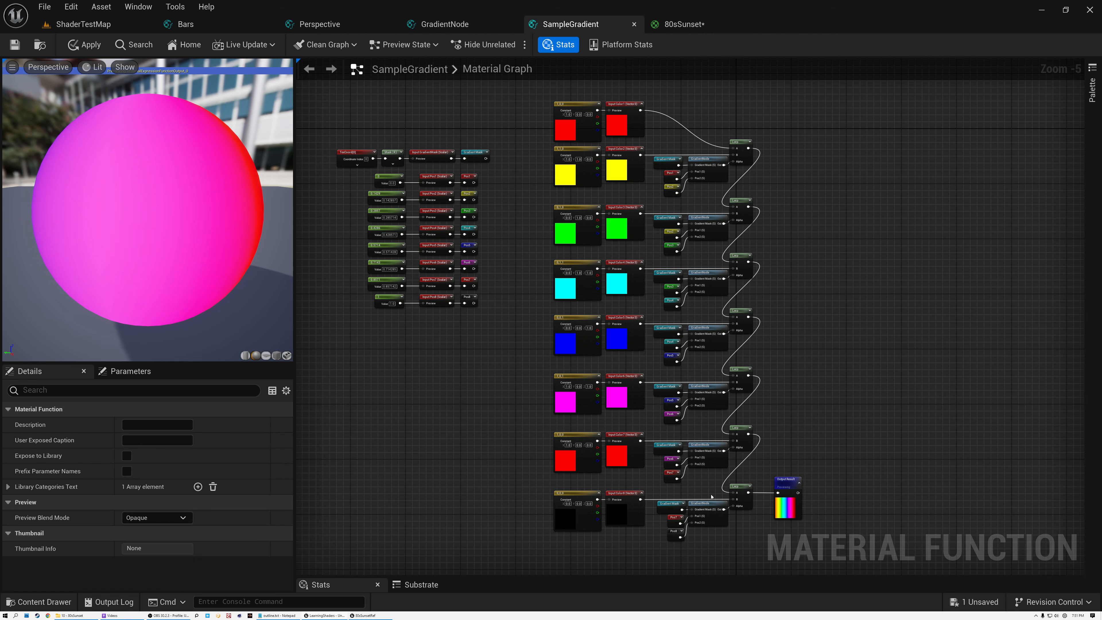
# Preview SampleGradient on a plane and examine its color inputs and Pos position inputs
pyautogui.click(265, 355)
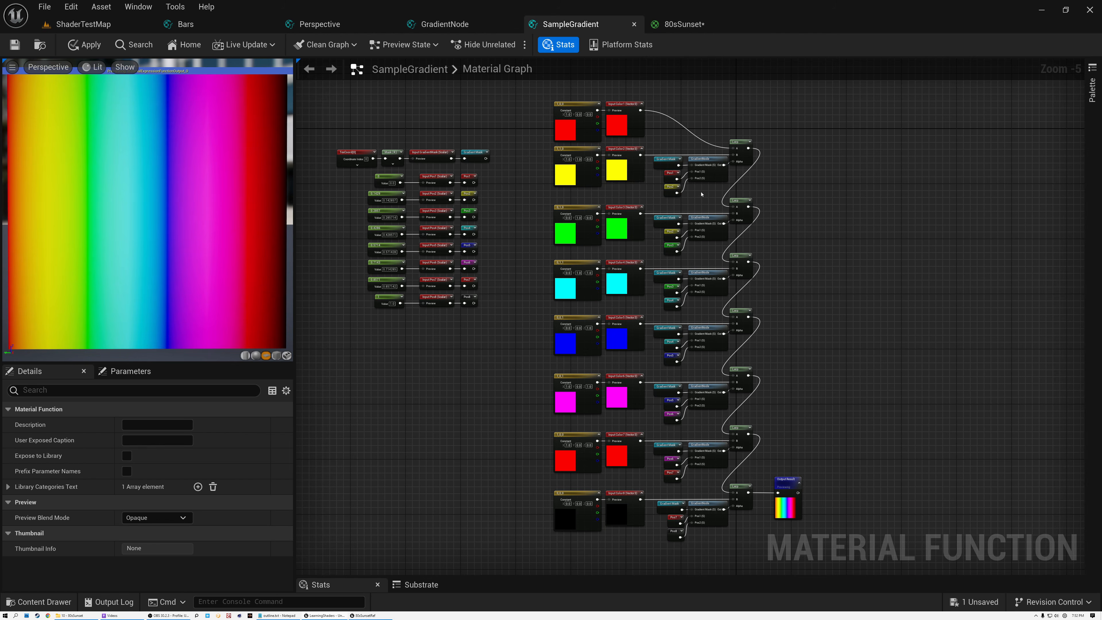
pyautogui.moveTo(547, 92); pyautogui.dragTo(657, 134)
pyautogui.moveTo(526, 162); pyautogui.dragTo(626, 191)
pyautogui.moveTo(545, 217); pyautogui.dragTo(634, 237)
pyautogui.moveTo(539, 277); pyautogui.dragTo(637, 299)
pyautogui.moveTo(539, 326); pyautogui.dragTo(640, 344)
pyautogui.moveTo(539, 381); pyautogui.dragTo(639, 403)
pyautogui.moveTo(529, 442); pyautogui.dragTo(637, 464)
pyautogui.moveTo(540, 502); pyautogui.dragTo(624, 530)
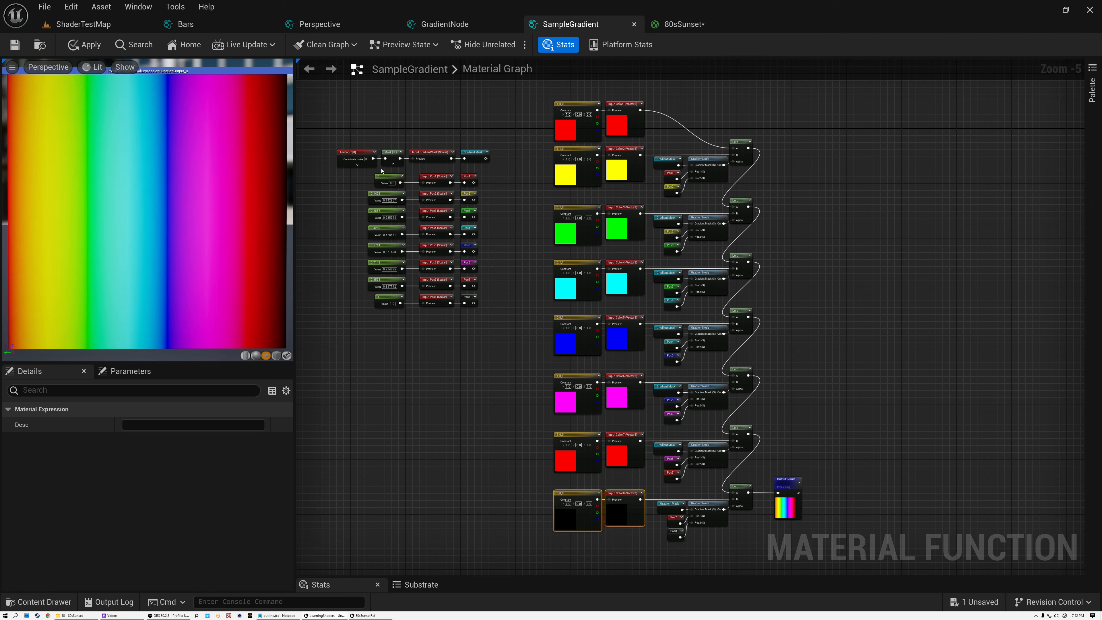
pyautogui.scroll(6, 373, 186)
pyautogui.scroll(-1, 373, 197)
pyautogui.moveTo(361, 185); pyautogui.dragTo(666, 533)
pyautogui.click(721, 256)
# Examine how each GradientNode takes the Gradient Mask and two Pos values and drives the Alpha of the chained Lerps
pyautogui.moveTo(784, 228); pyautogui.dragTo(431, 250, button='right')
pyautogui.scroll(-3, 430, 249)
pyautogui.scroll(5, 751, 185)
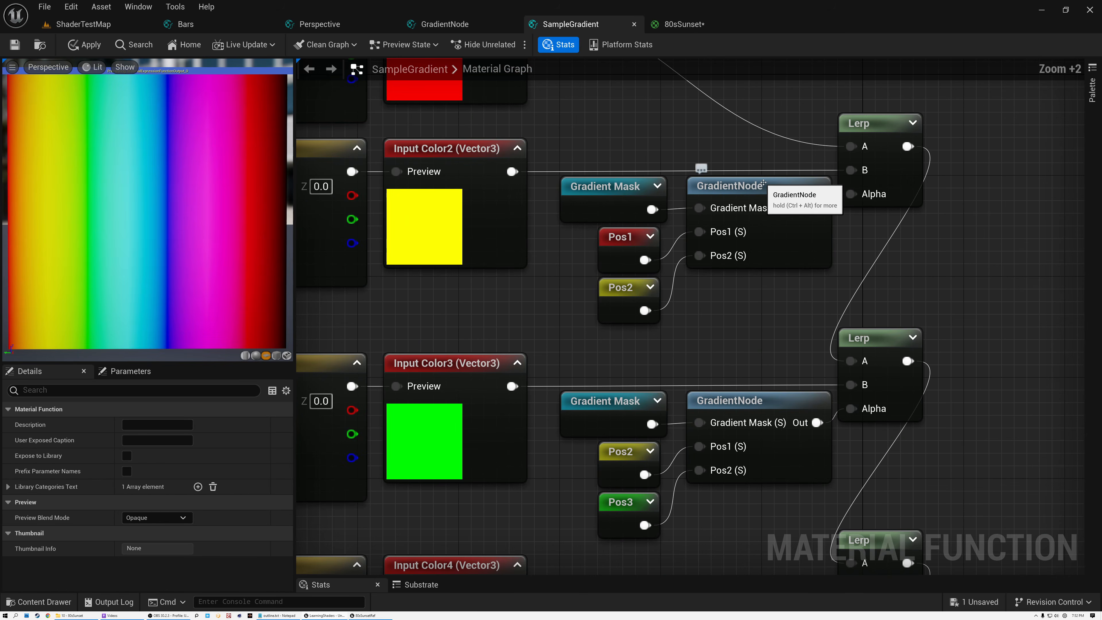
pyautogui.click(740, 186)
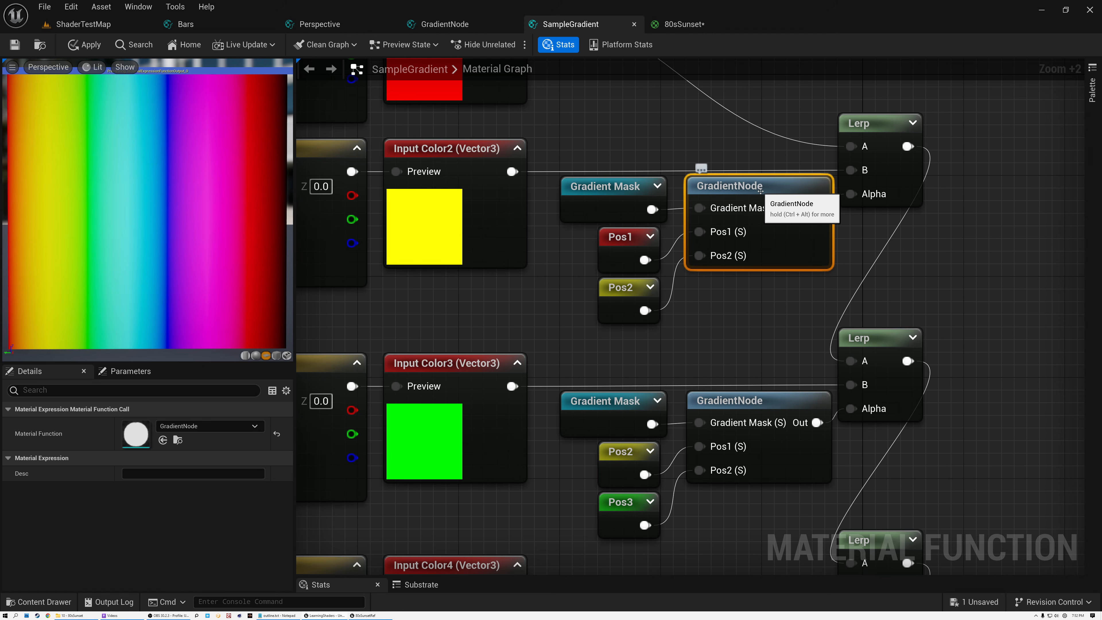
pyautogui.scroll(4, 760, 191)
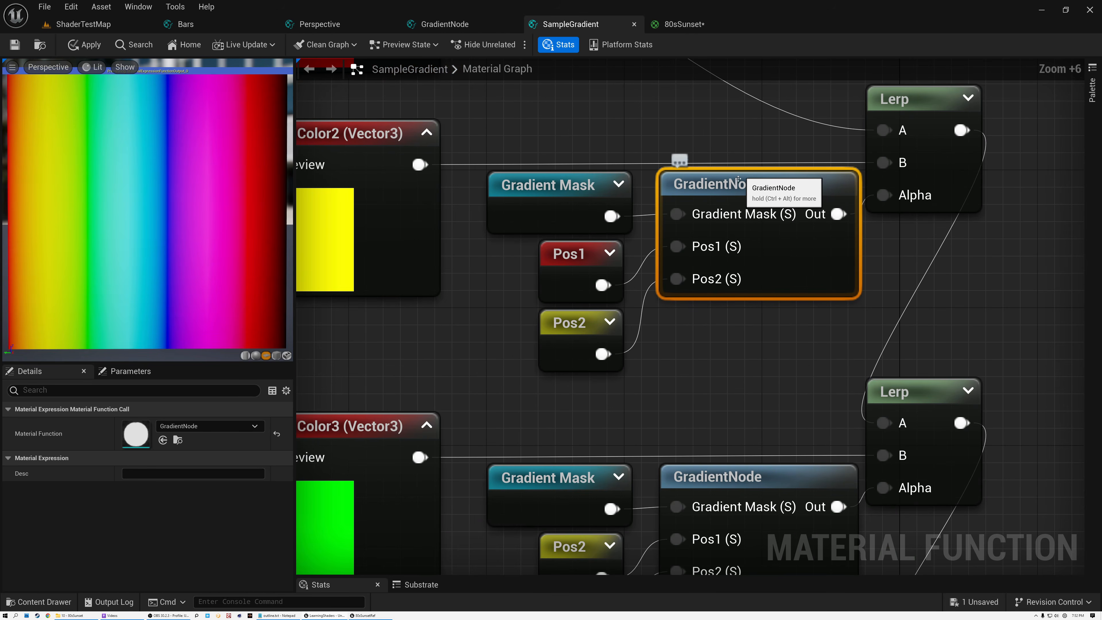
pyautogui.scroll(-8, 754, 187)
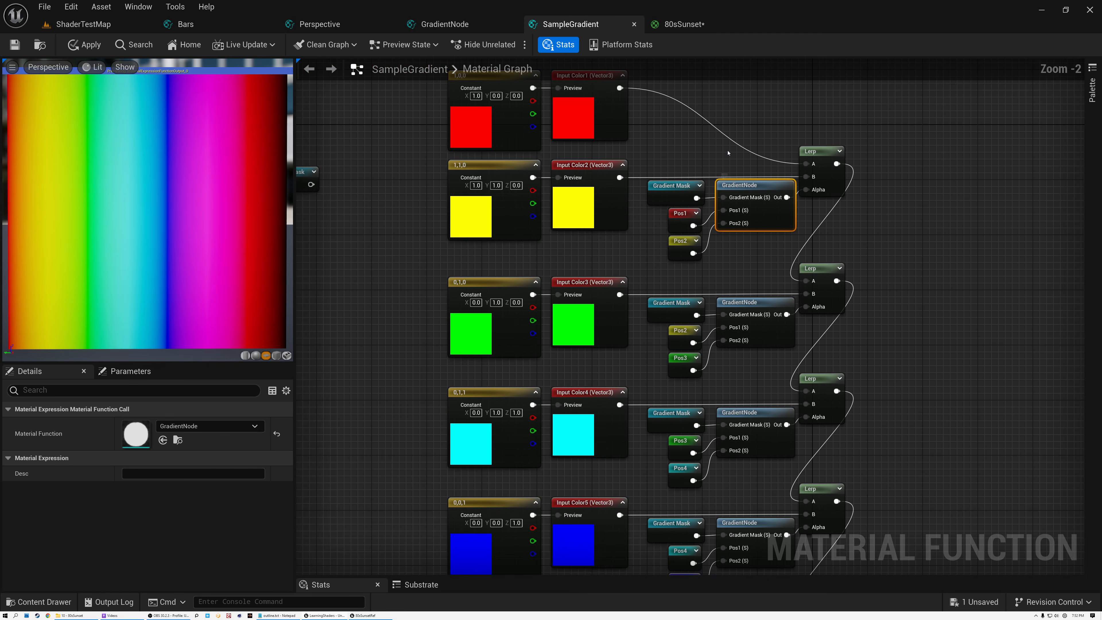
pyautogui.moveTo(420, 113); pyautogui.dragTo(894, 339)
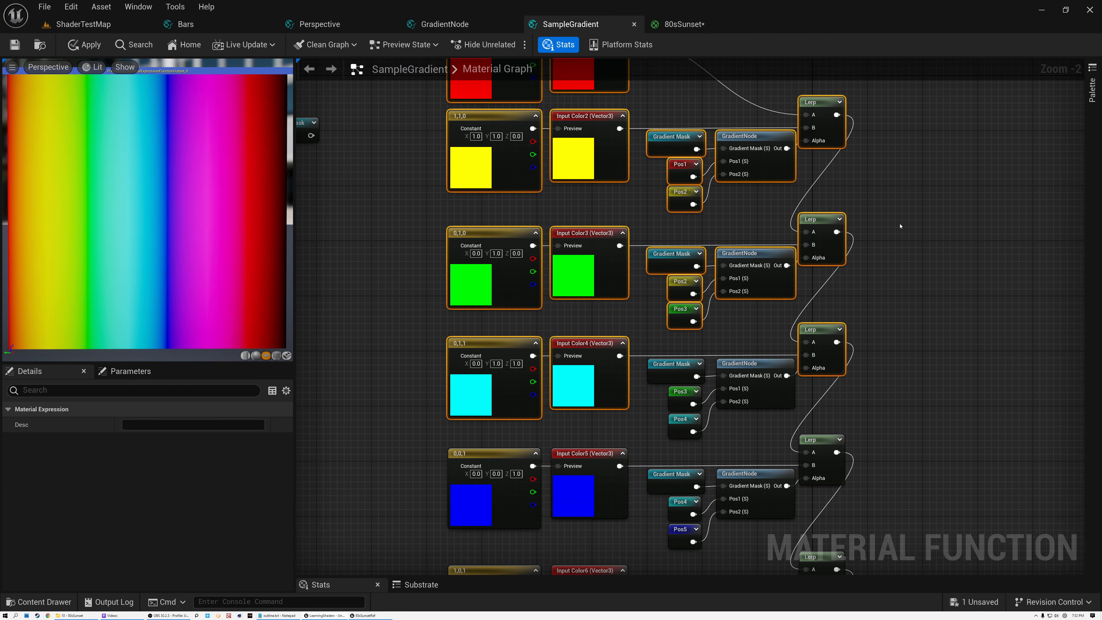
pyautogui.click(899, 226)
pyautogui.moveTo(881, 142); pyautogui.dragTo(883, 296, button='right')
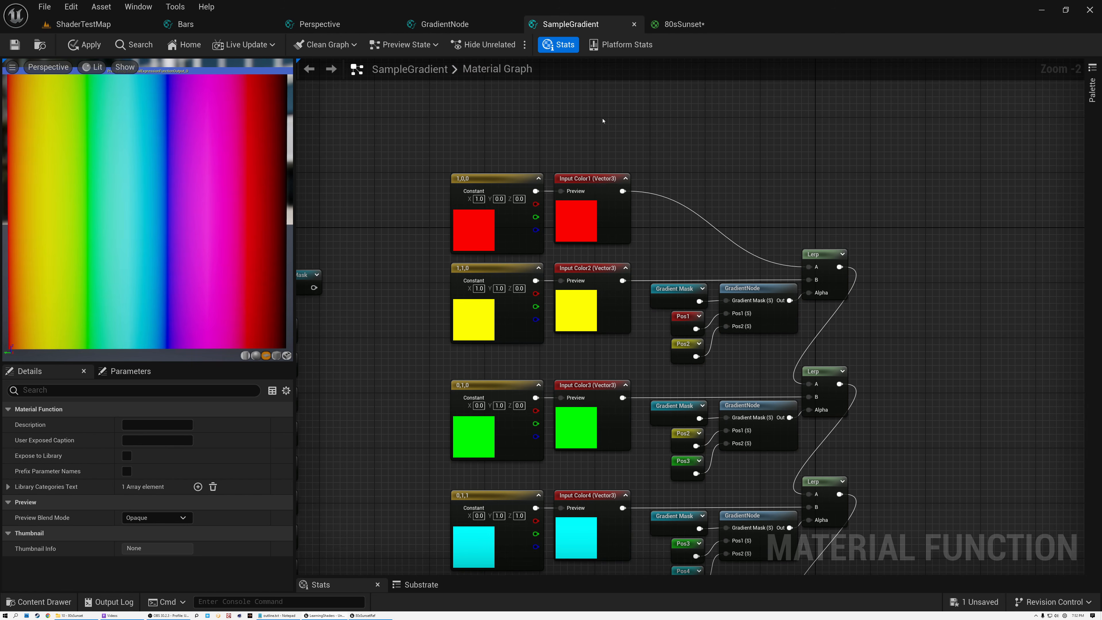
# Open the GradientNode function and examine the TexCoord and Mask (R) nodes feeding its Gradient Mask input
pyautogui.click(438, 25)
pyautogui.moveTo(423, 193); pyautogui.dragTo(725, 169, button='right')
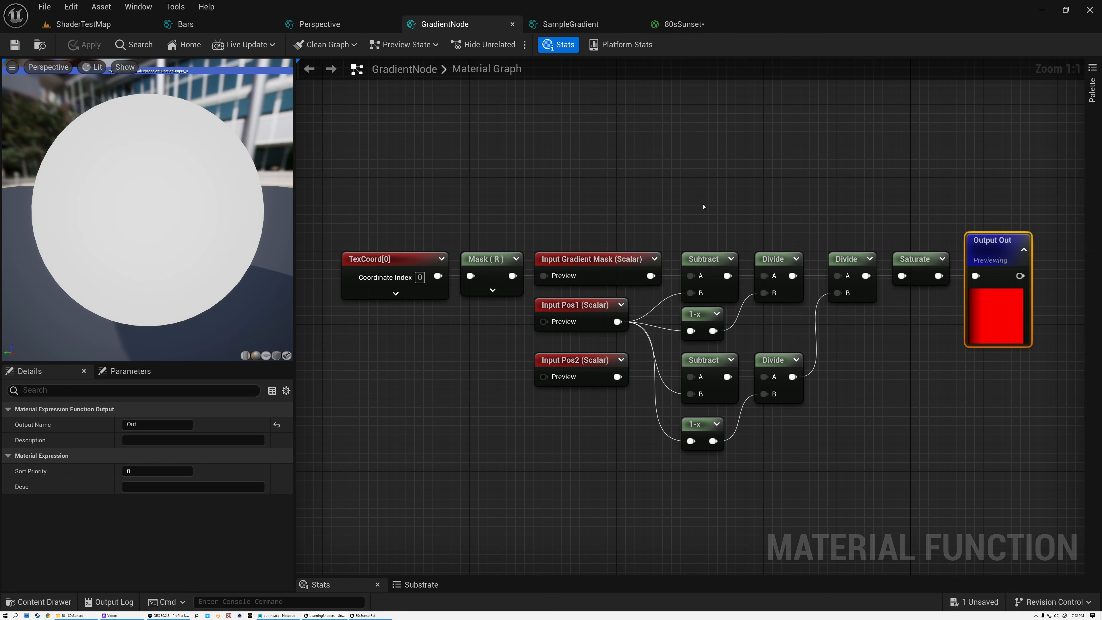
pyautogui.scroll(1, 695, 216)
pyautogui.scroll(-1, 696, 215)
pyautogui.scroll(2, 599, 264)
pyautogui.click(600, 263)
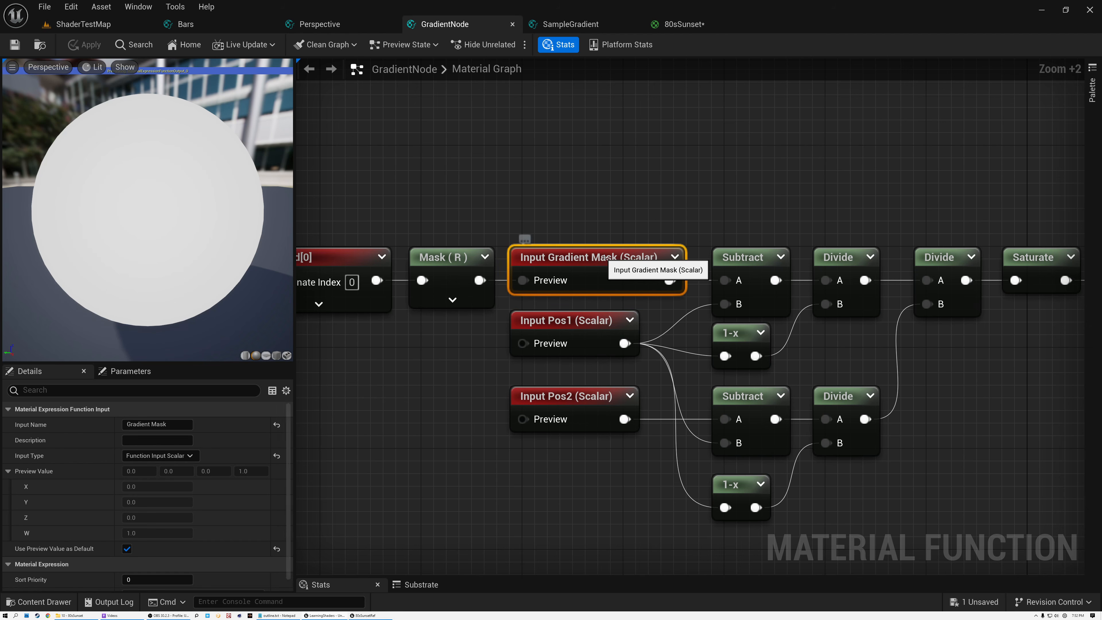
pyautogui.moveTo(523, 187); pyautogui.dragTo(593, 208, button='right')
pyautogui.moveTo(517, 206); pyautogui.dragTo(519, 189, button='right')
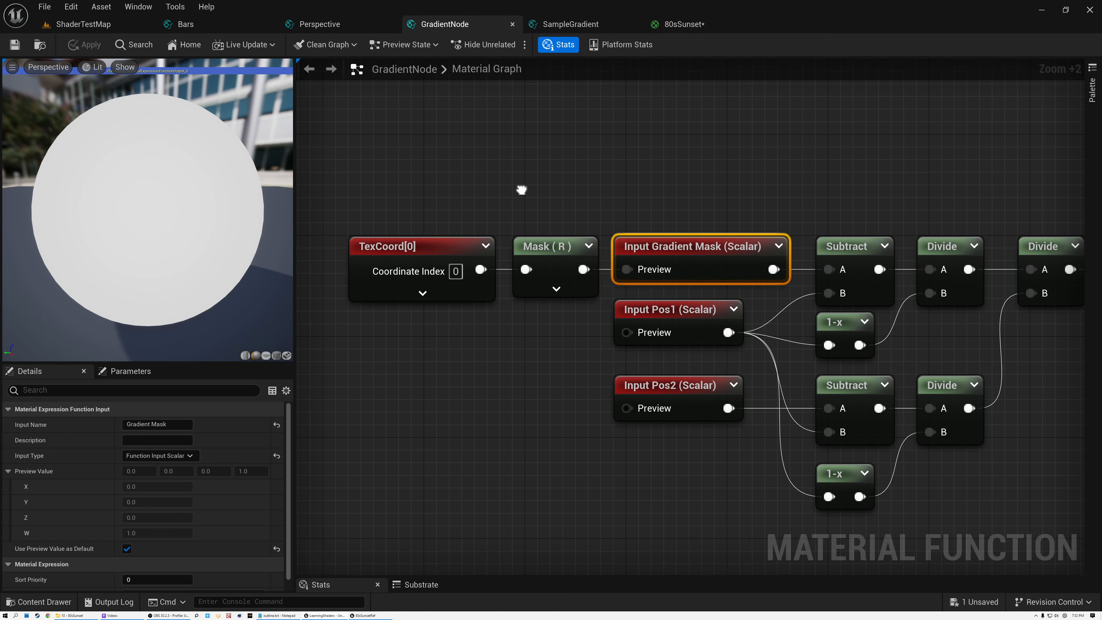
pyautogui.click(429, 248)
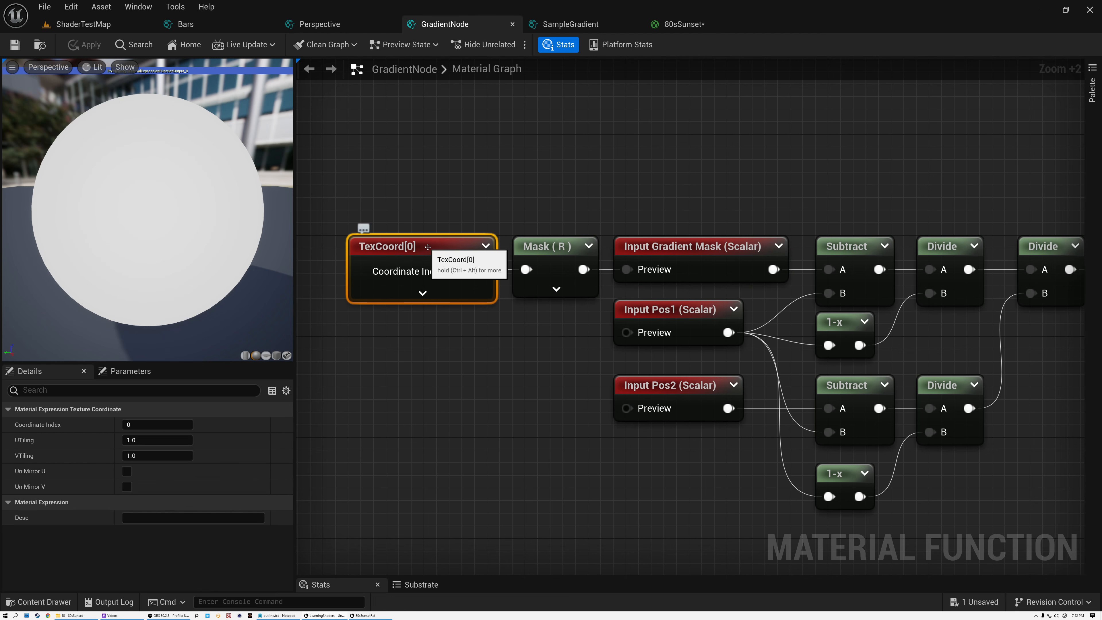
pyautogui.click(560, 246)
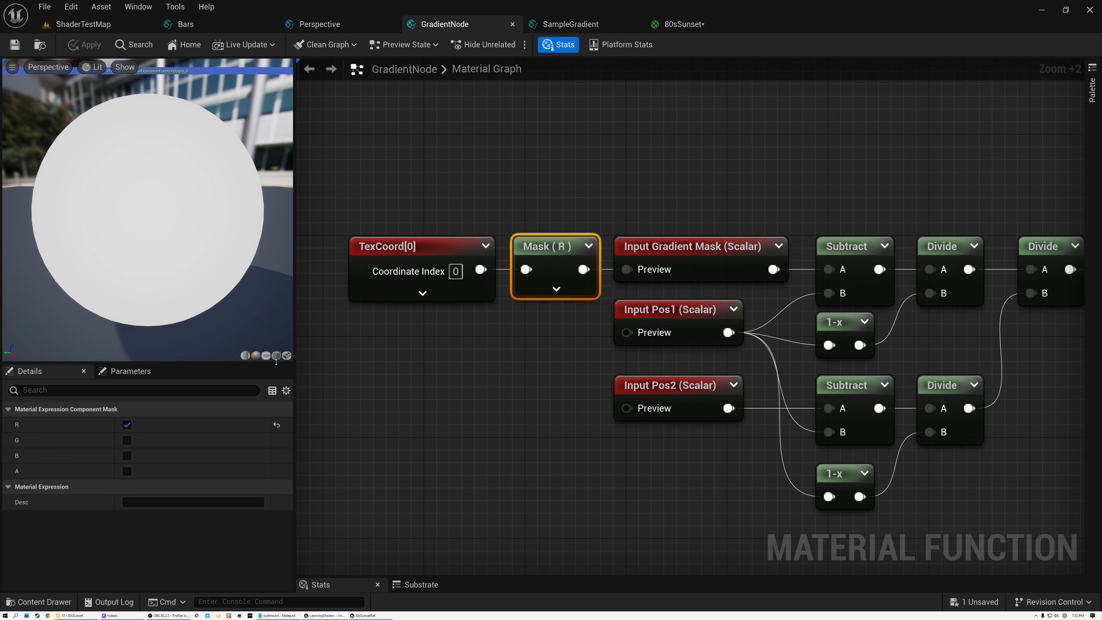
# Preview GradientNode on a plane and turn the plane to face the viewer up close
pyautogui.click(265, 356)
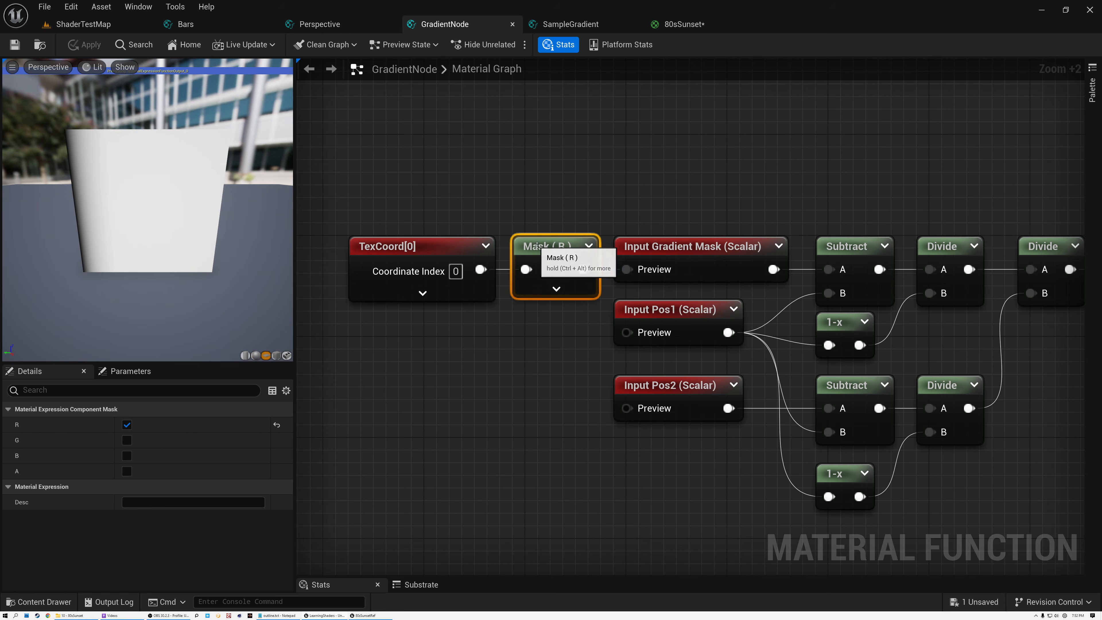
pyautogui.moveTo(147, 208); pyautogui.dragTo(152, 208)
pyautogui.moveTo(147, 208); pyautogui.dragTo(148, 160, button='right')
pyautogui.moveTo(4, 234); pyautogui.dragTo(5, 227, button='right')
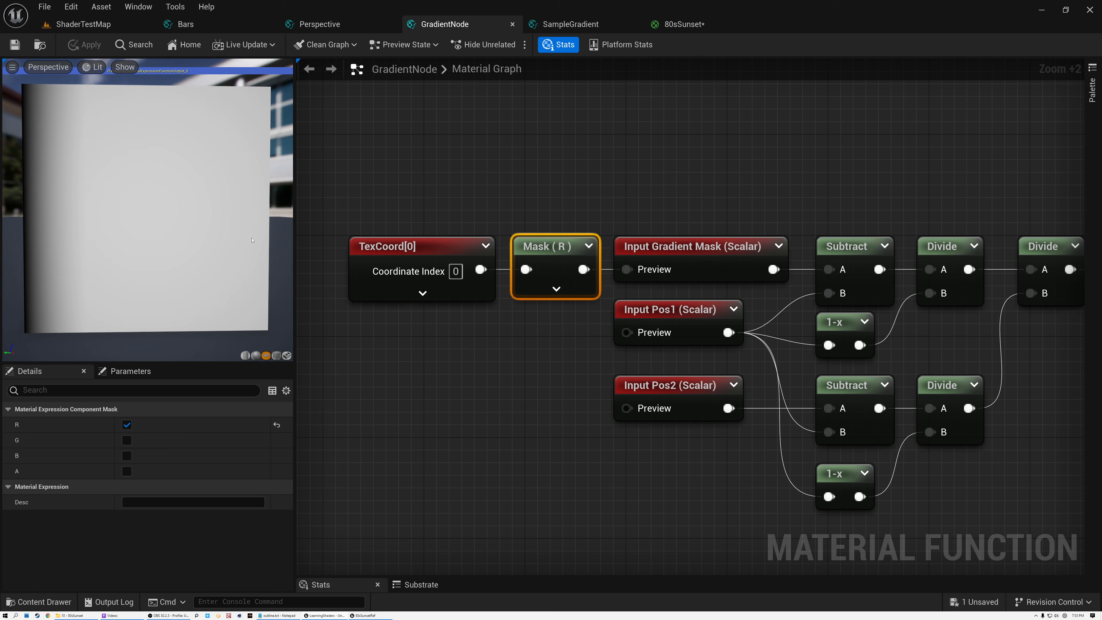
# Examine the settings of GradientNode's Gradient Mask, Pos1 and Pos2 scalar inputs
pyautogui.moveTo(432, 186); pyautogui.dragTo(555, 309)
pyautogui.moveTo(731, 217); pyautogui.dragTo(541, 222, button='right')
pyautogui.click(513, 251)
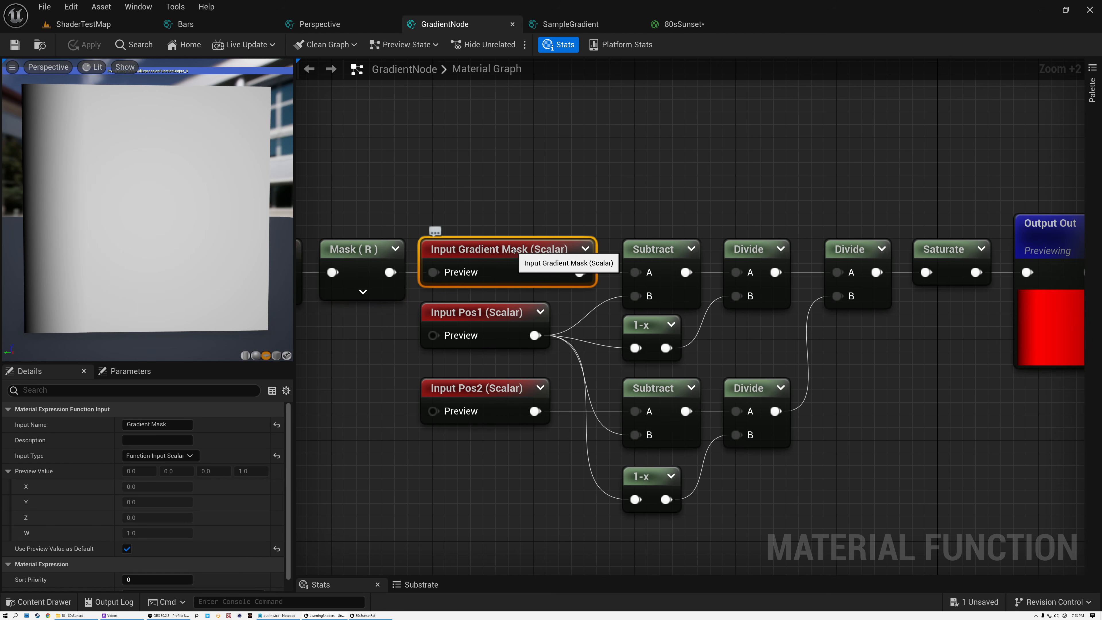
pyautogui.click(496, 317)
pyautogui.click(493, 392)
pyautogui.scroll(-2, 494, 392)
pyautogui.moveTo(550, 354); pyautogui.dragTo(499, 357, button='right')
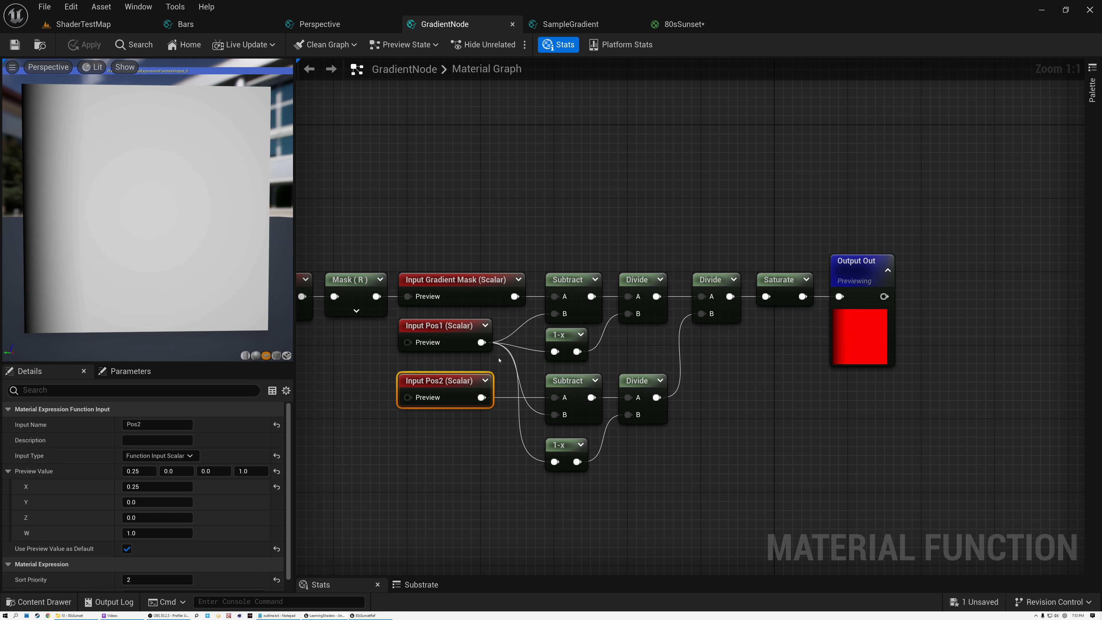
pyautogui.click(473, 297)
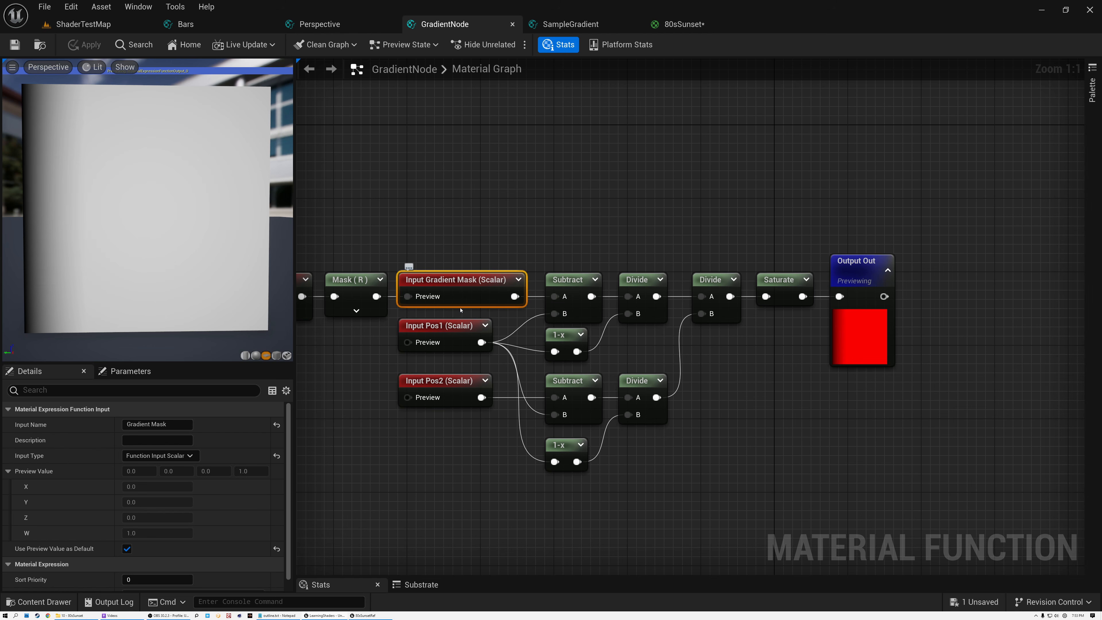
pyautogui.click(455, 326)
pyautogui.click(452, 382)
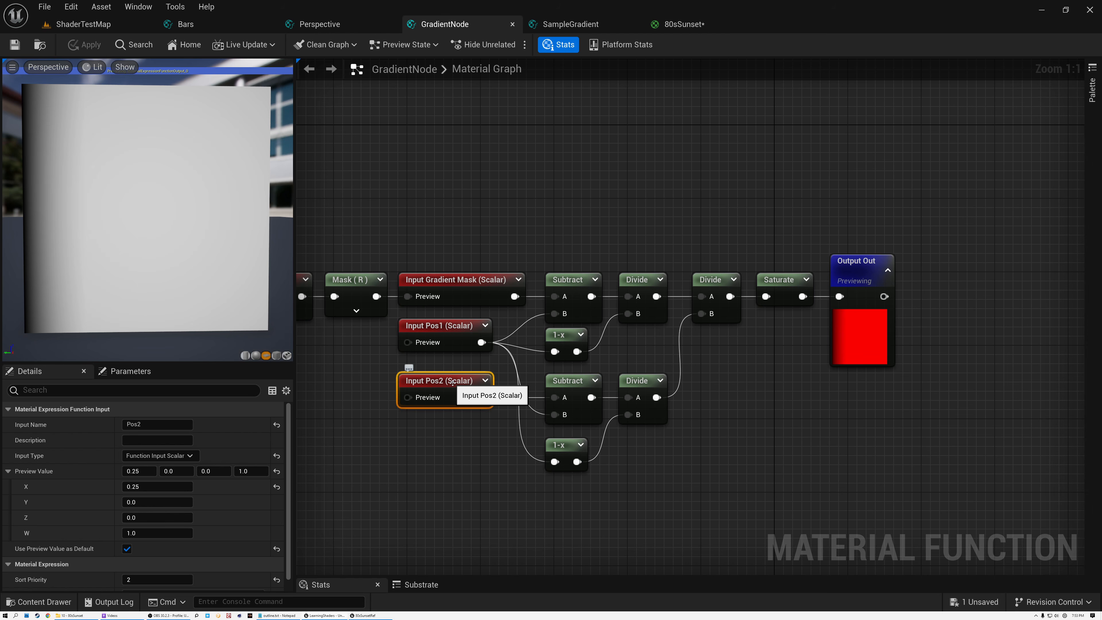
pyautogui.click(508, 282)
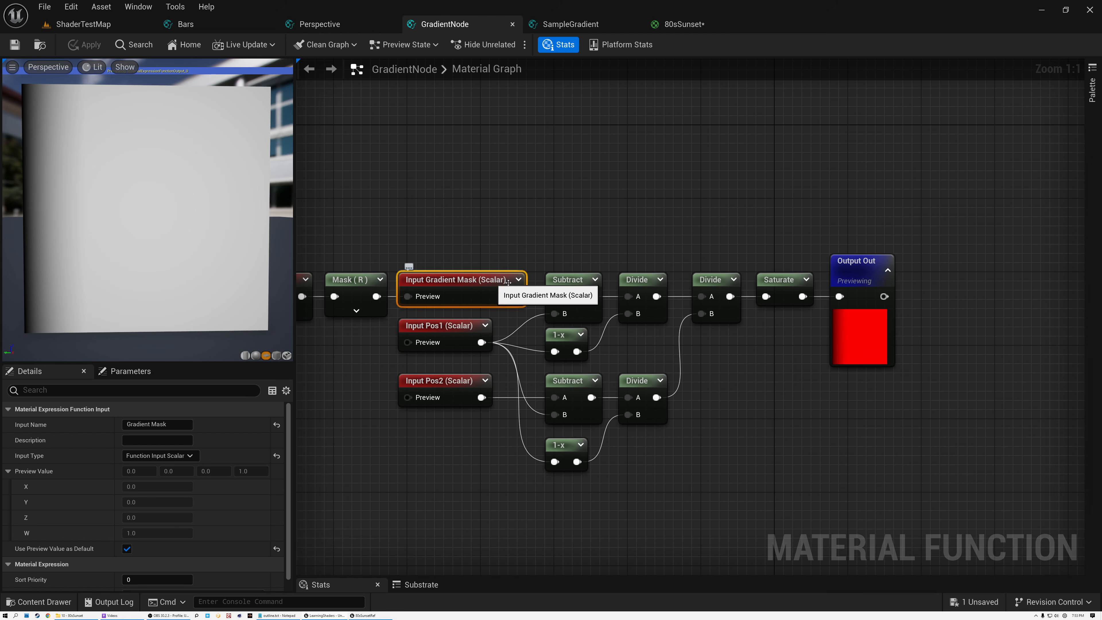
# Examine the Subtract, 1-x and Divide nodes that process the Gradient Mask, Pos1 and Pos2 inputs in GradientNode
pyautogui.click(566, 280)
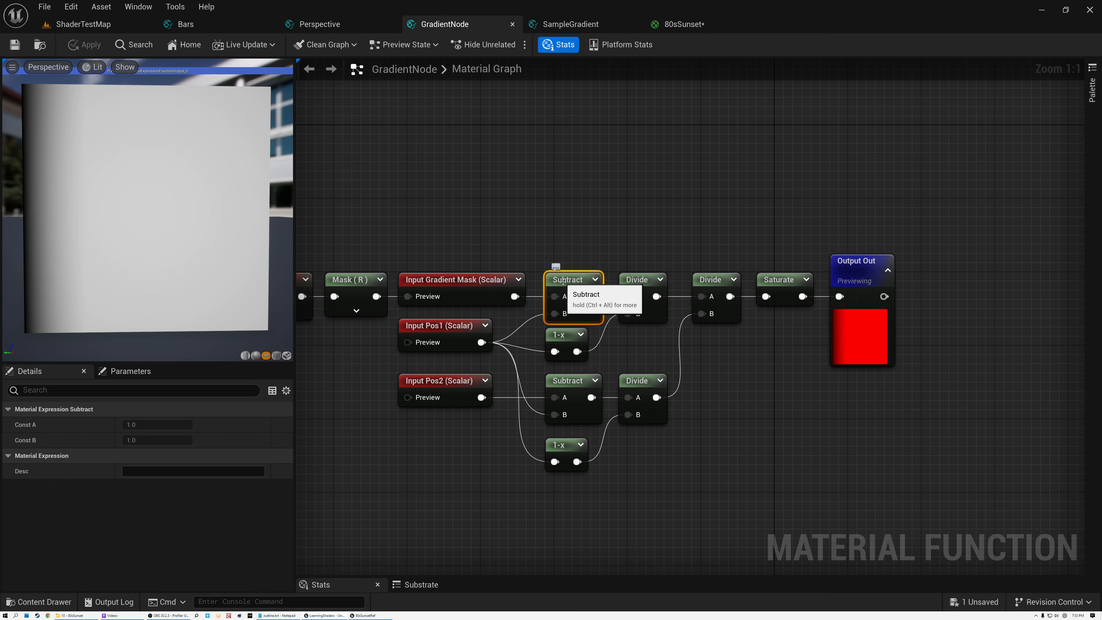
pyautogui.click(450, 327)
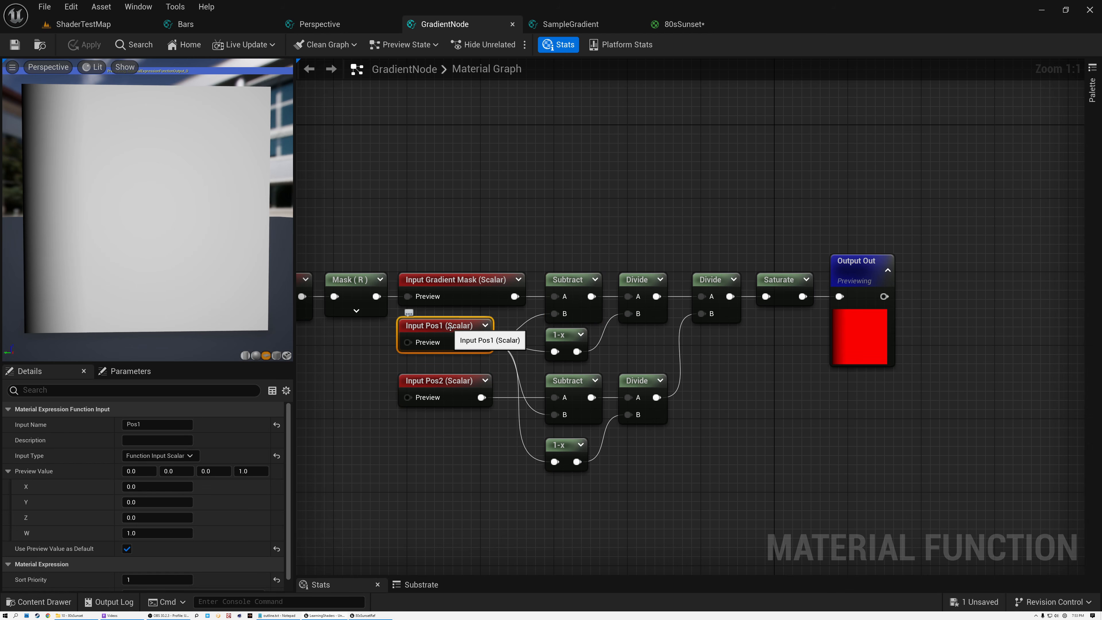
pyautogui.click(635, 282)
pyautogui.click(561, 335)
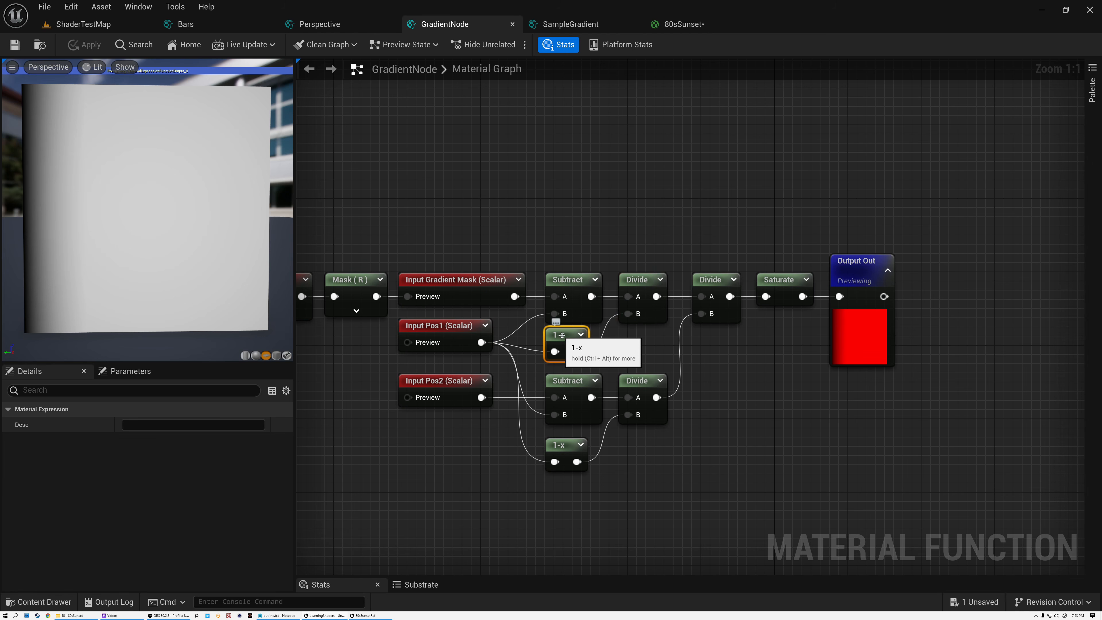
pyautogui.scroll(1, 562, 335)
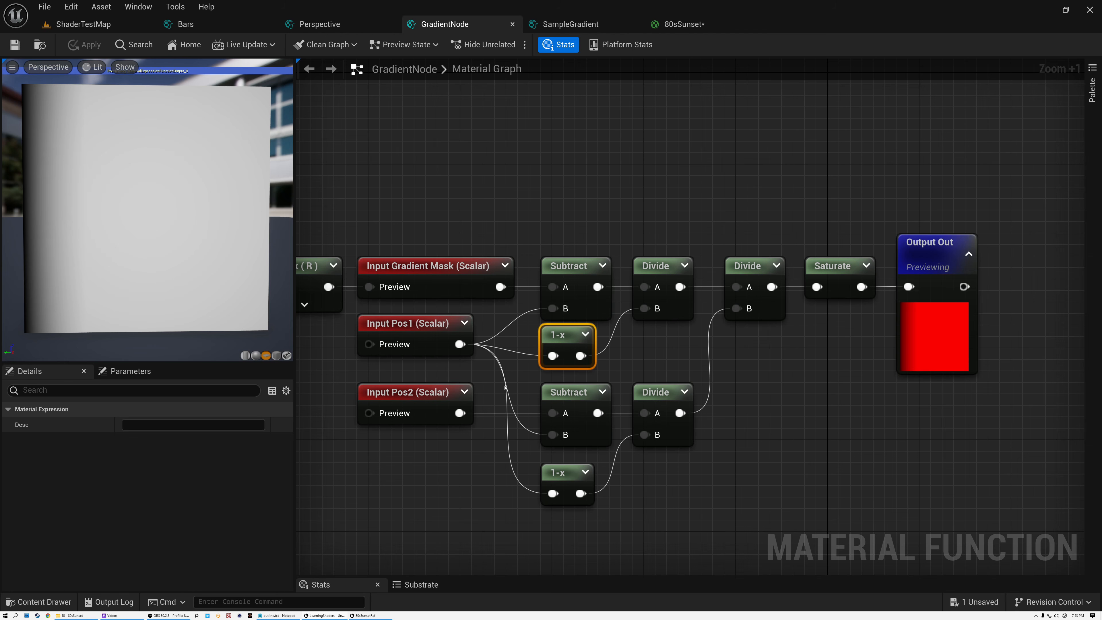
pyautogui.click(428, 391)
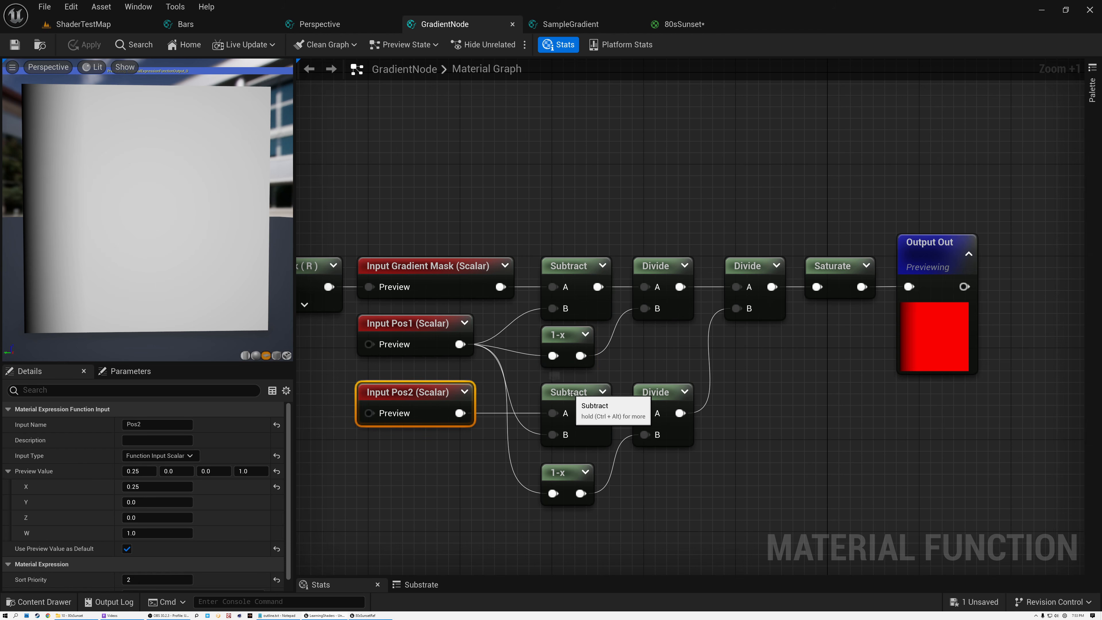
pyautogui.click(418, 324)
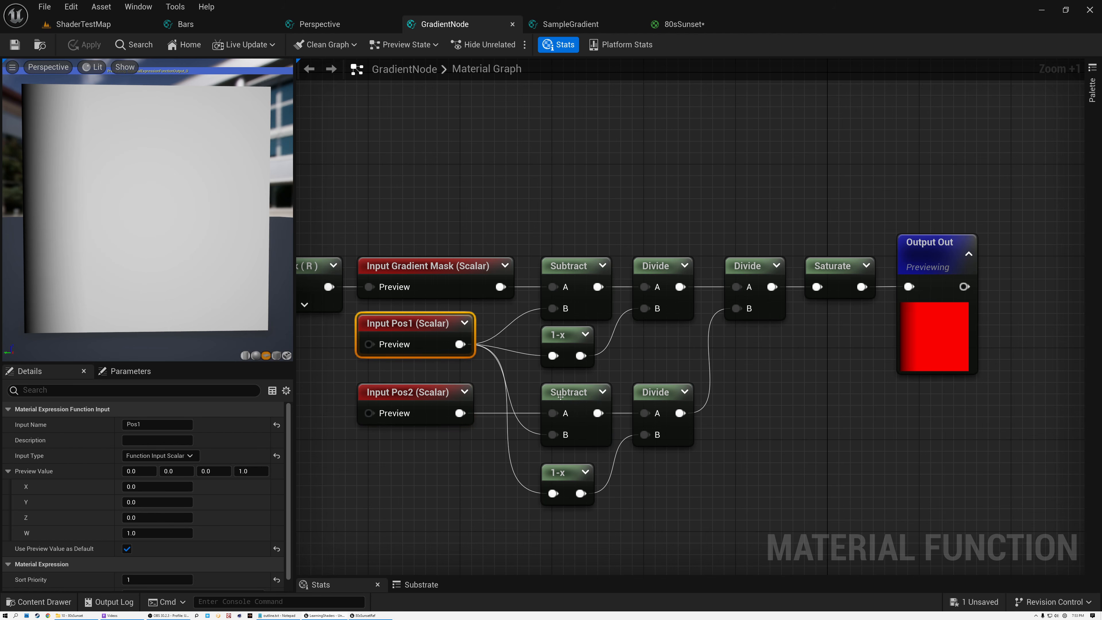
pyautogui.click(663, 394)
pyautogui.click(417, 332)
# Compare GradientNode's two Subtract/Divide branches and follow them through the final Divide and Saturate to Output Out
pyautogui.moveTo(563, 235); pyautogui.dragTo(653, 366)
pyautogui.moveTo(523, 387); pyautogui.dragTo(659, 511)
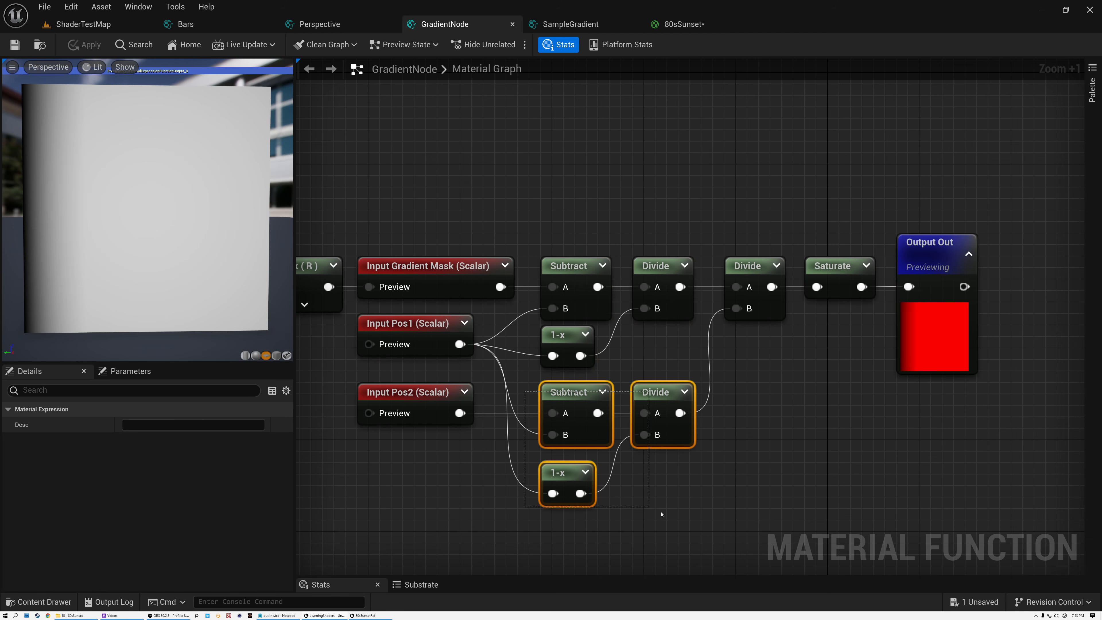
pyautogui.click(747, 264)
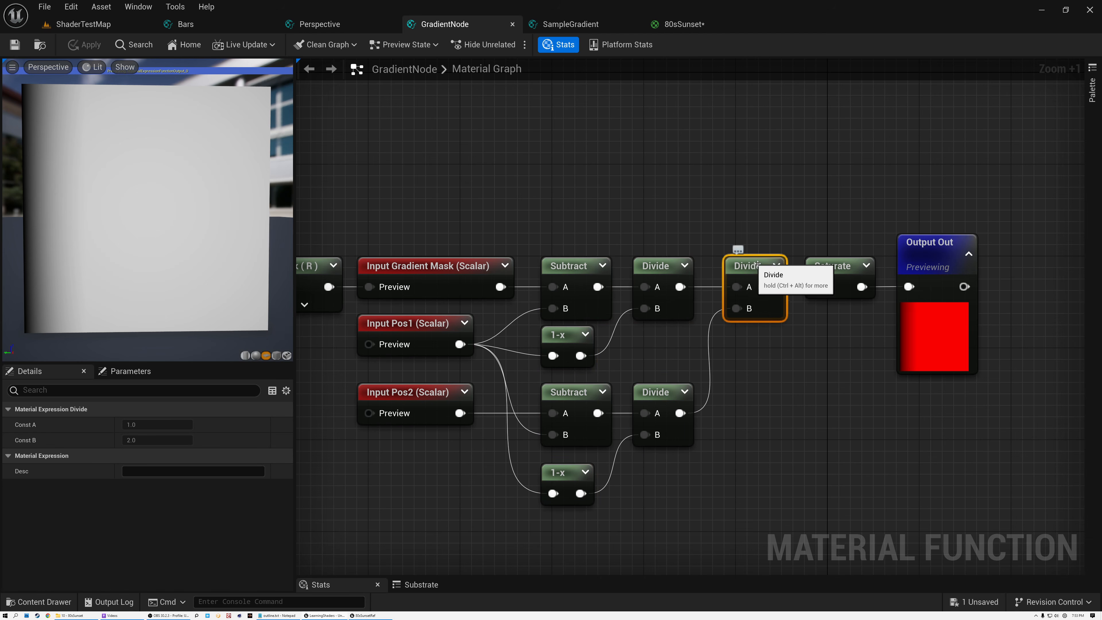
pyautogui.click(841, 269)
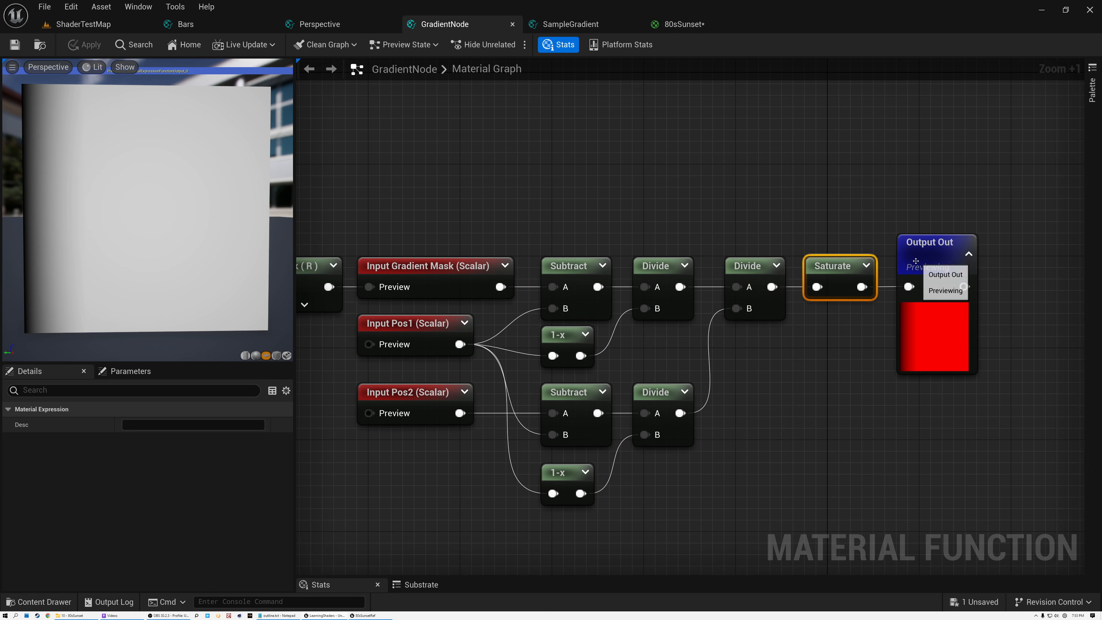
pyautogui.scroll(-2, 823, 361)
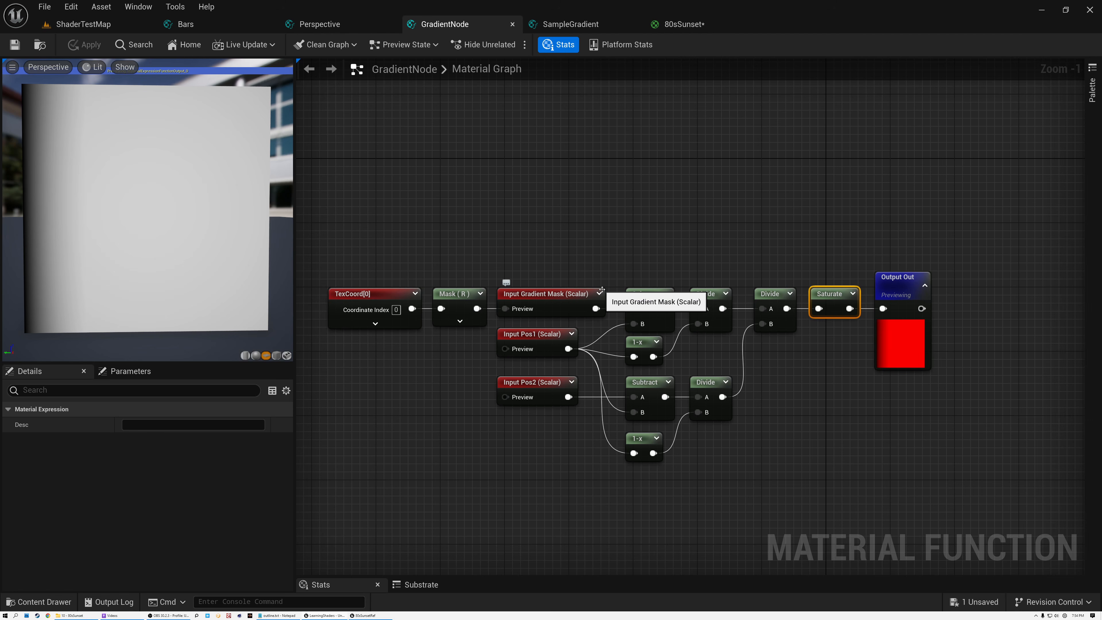
pyautogui.moveTo(323, 216)
pyautogui.mouseDown()
pyautogui.moveTo(900, 497)
pyautogui.moveTo(947, 493)
pyautogui.mouseUp()
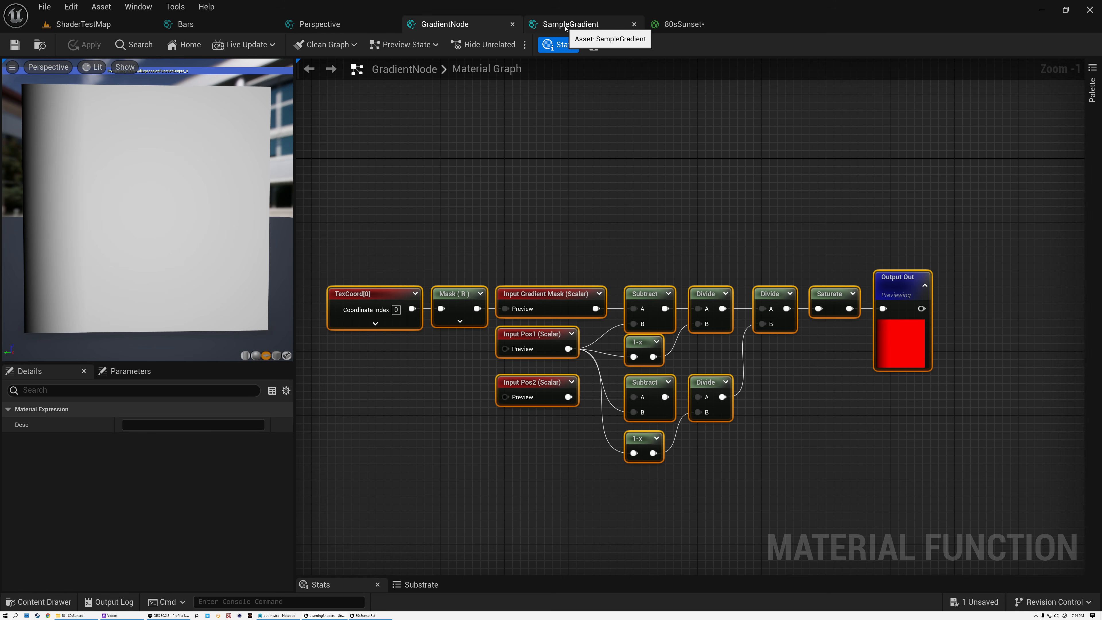
# Switch to the SampleGradient function and examine the first GradientNode with its Gradient Mask, Pos1 and Pos2 inputs
pyautogui.click(566, 29)
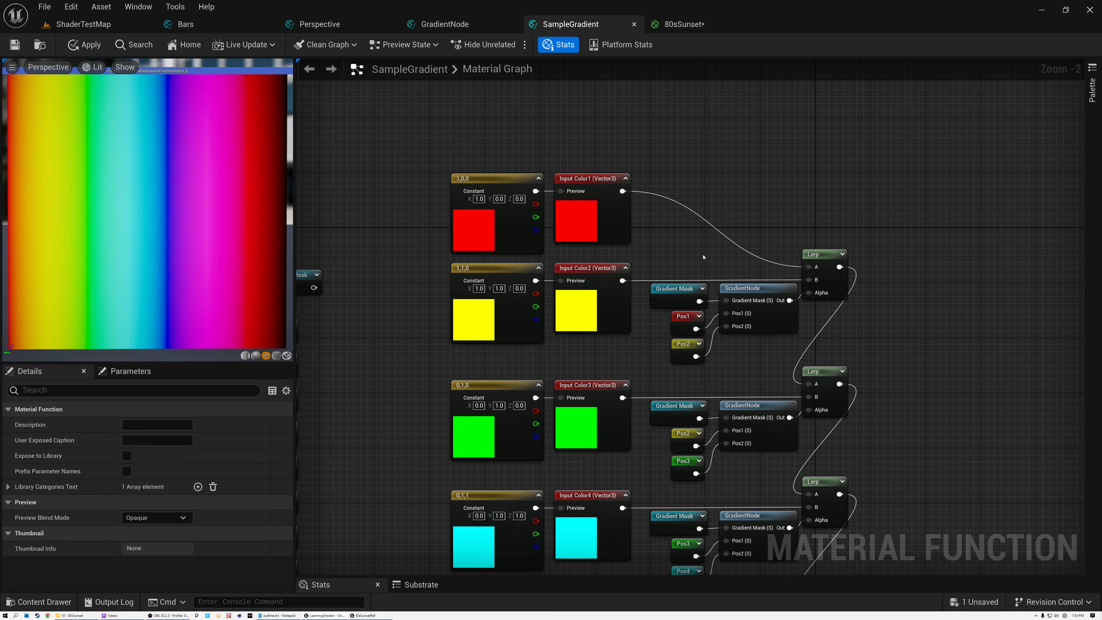
pyautogui.scroll(4, 722, 264)
pyautogui.moveTo(708, 259); pyautogui.dragTo(624, 277, button='right')
pyautogui.scroll(4, 632, 281)
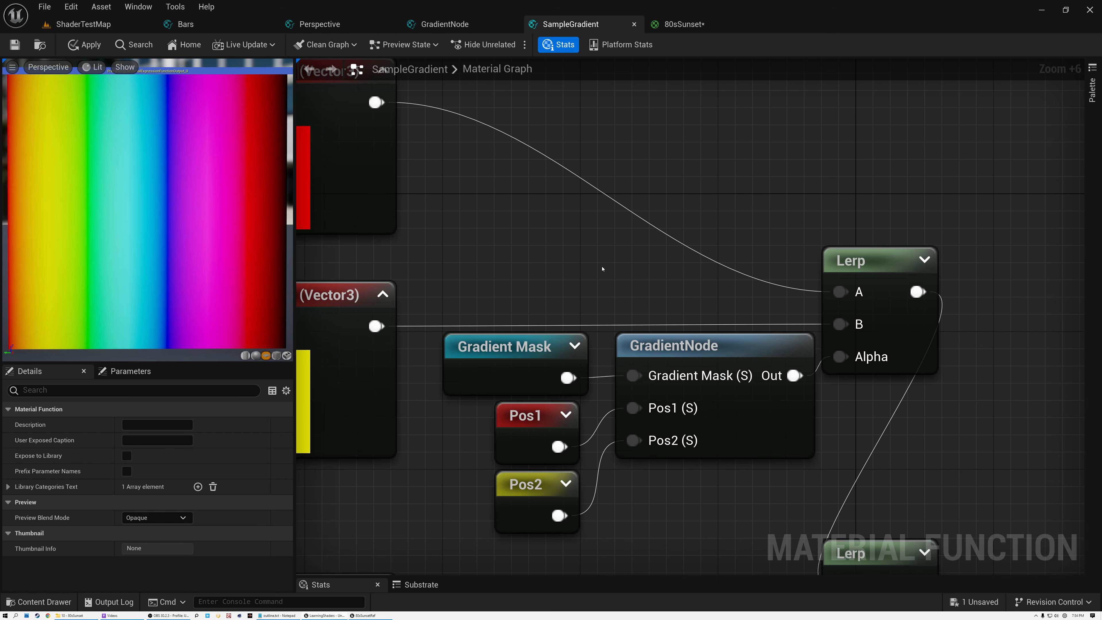
pyautogui.click(689, 346)
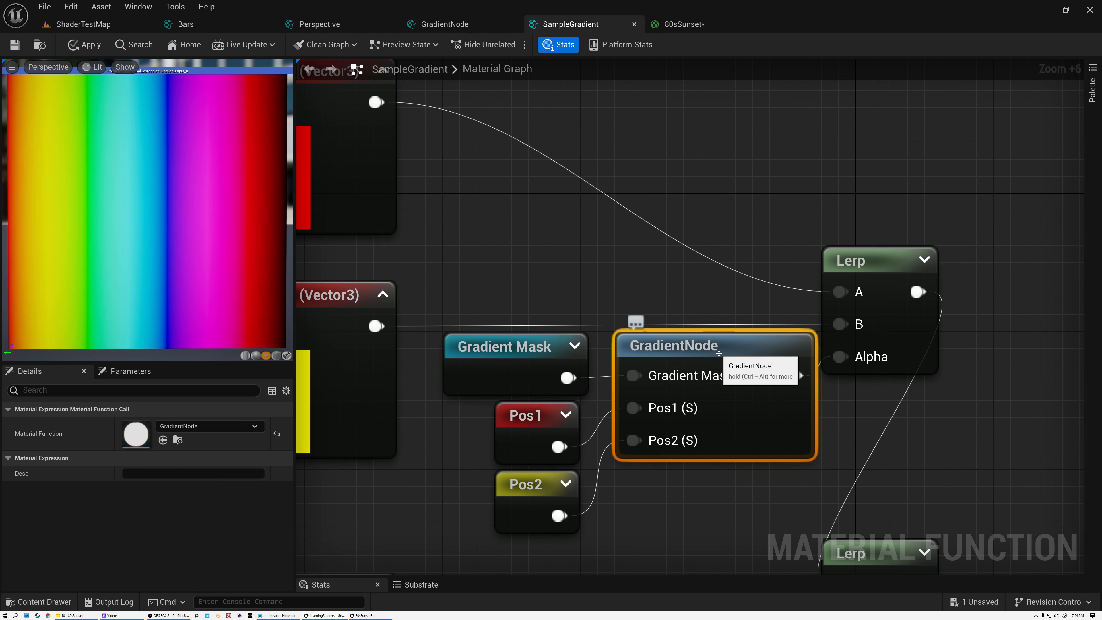
pyautogui.click(512, 349)
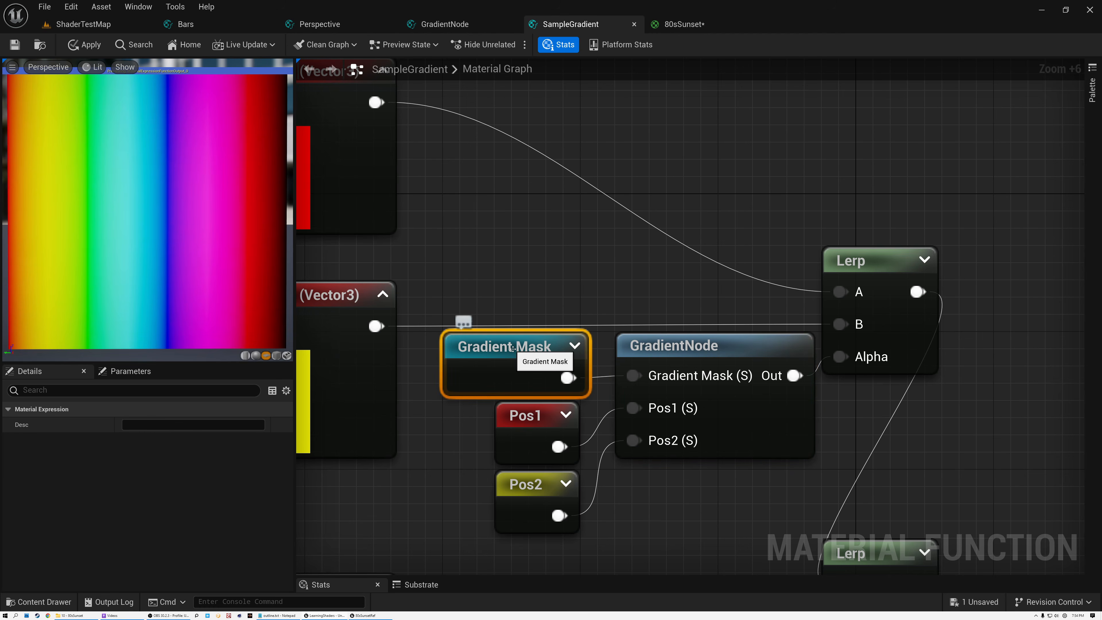
pyautogui.click(524, 418)
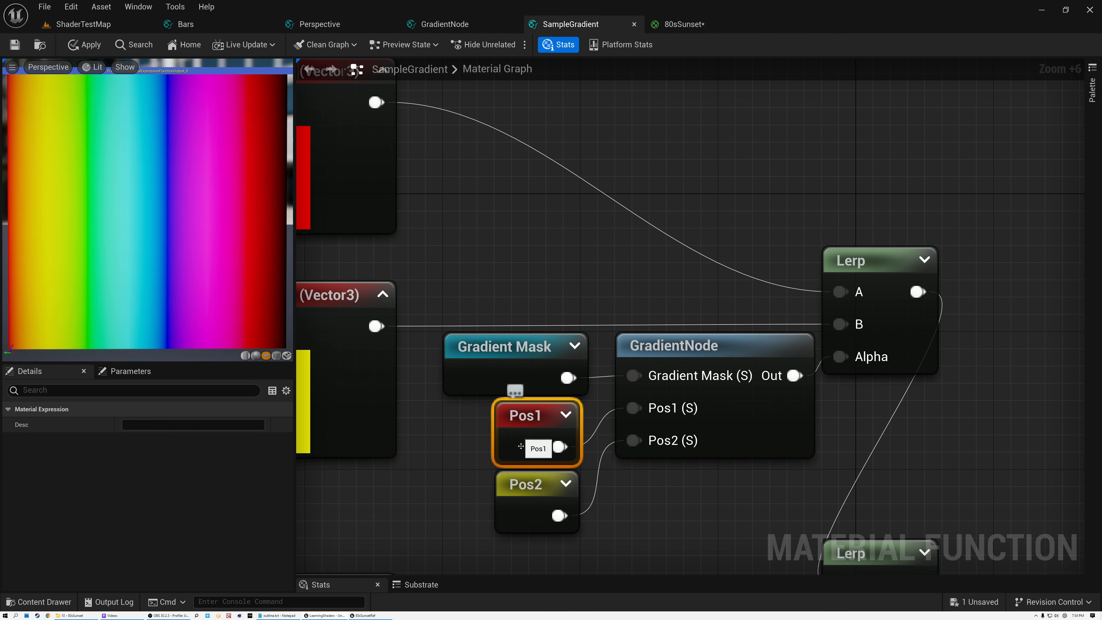
pyautogui.click(521, 486)
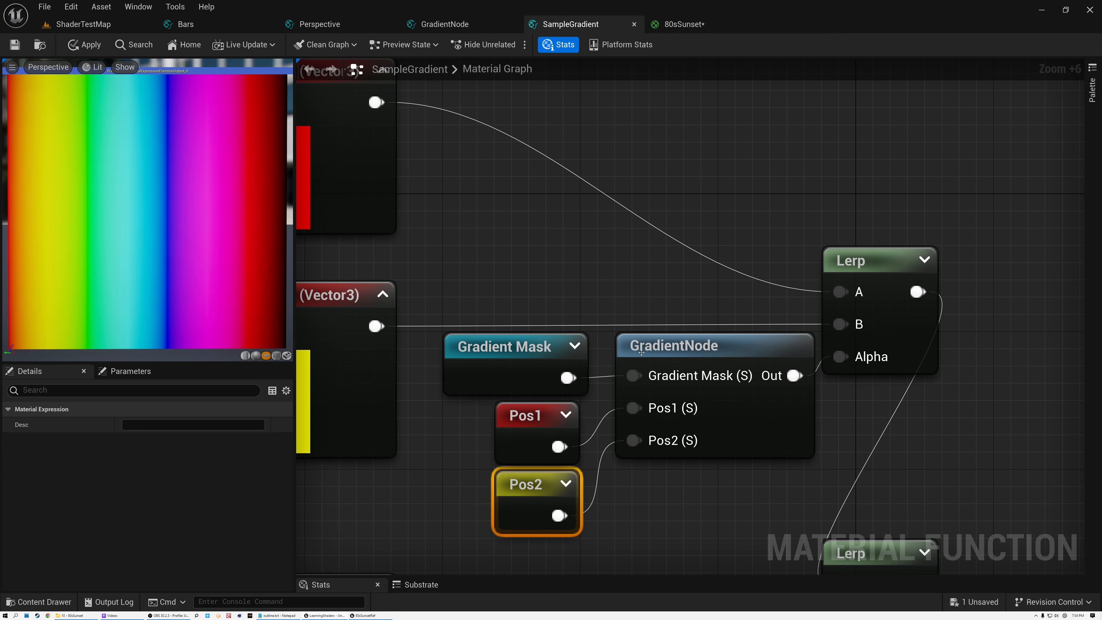
pyautogui.click(711, 376)
pyautogui.scroll(1, 743, 406)
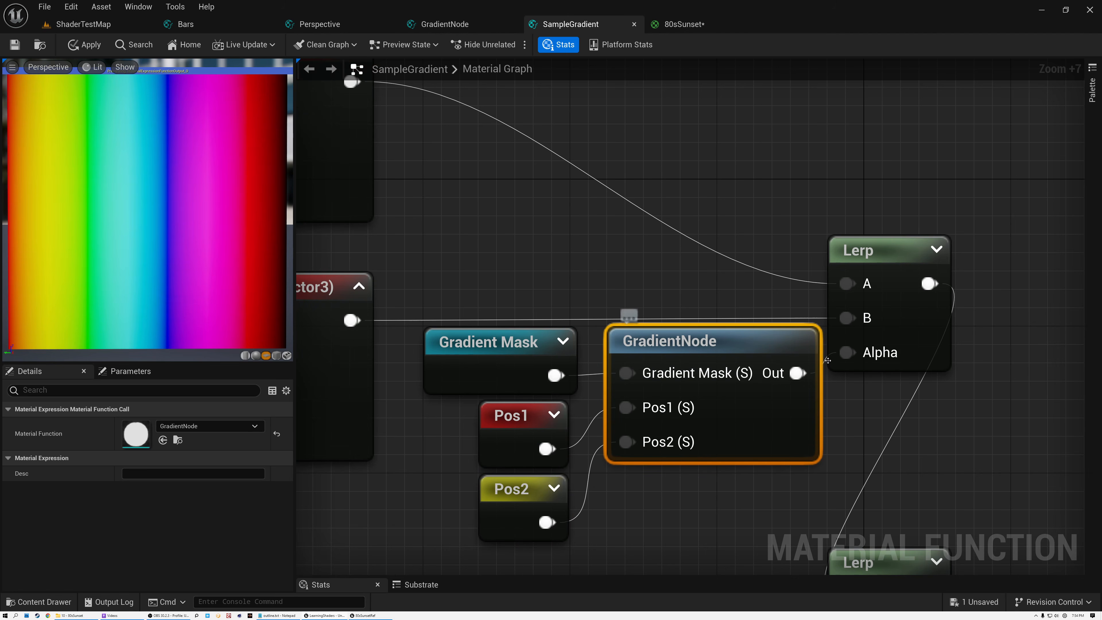
# Examine the Color1 and Color2 Vector3 inputs and the constant colors feeding them
pyautogui.scroll(-4, 829, 362)
pyautogui.moveTo(594, 268); pyautogui.dragTo(817, 276, button='right')
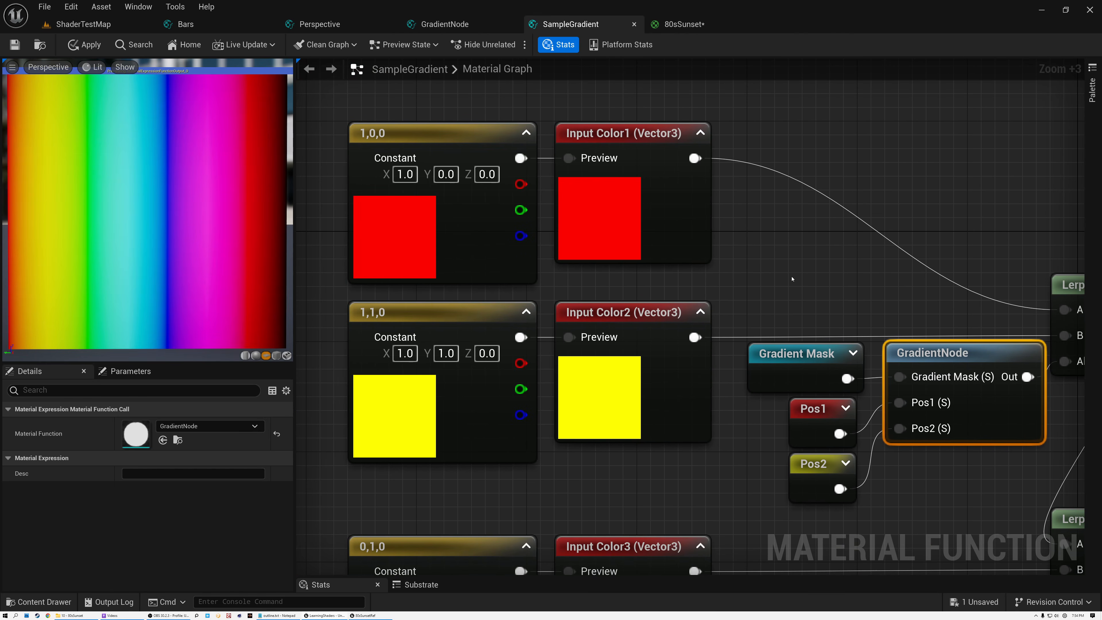
pyautogui.click(625, 137)
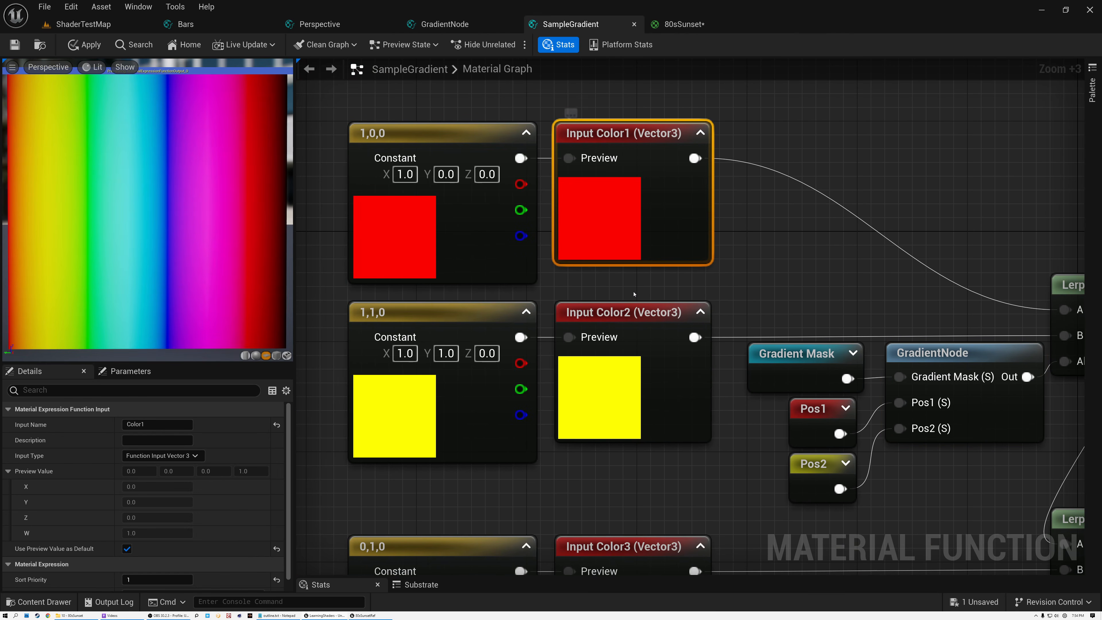
pyautogui.click(618, 313)
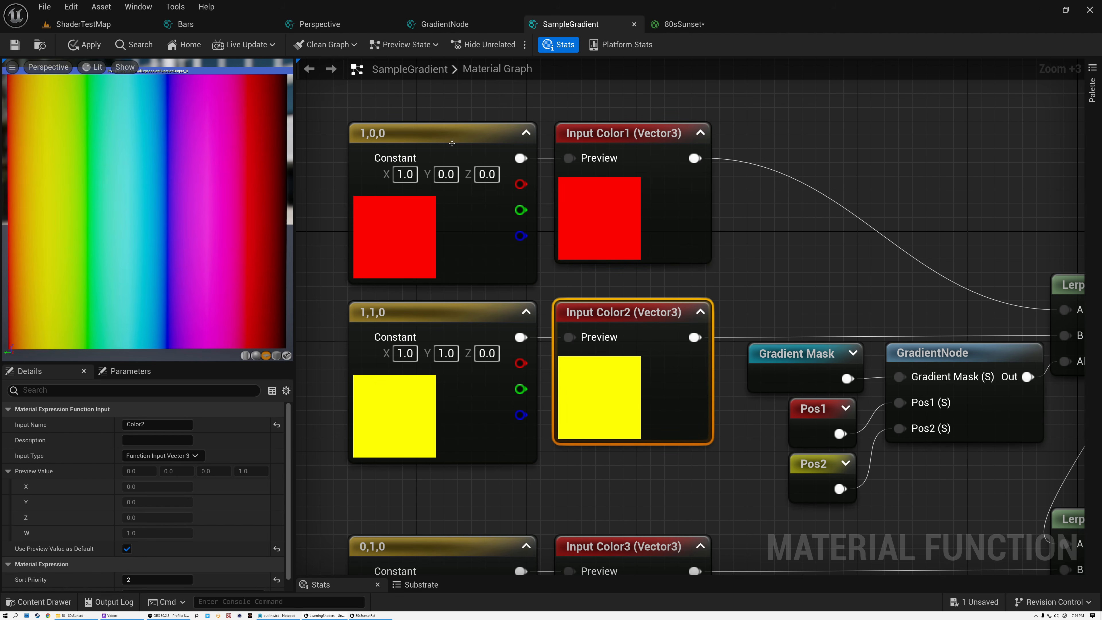
pyautogui.click(421, 137)
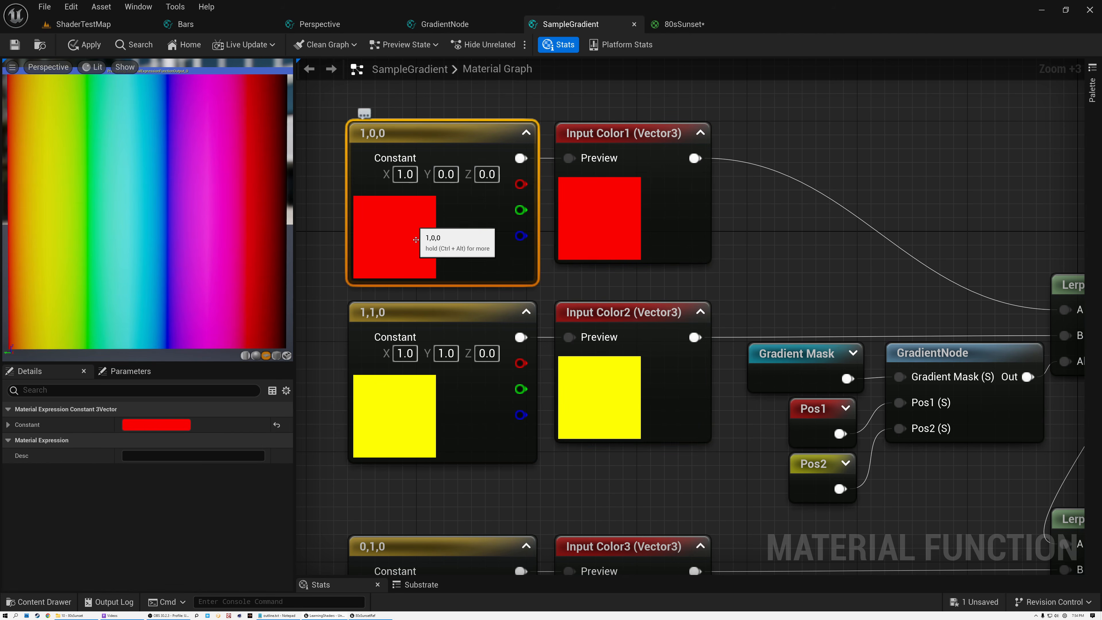
pyautogui.click(418, 311)
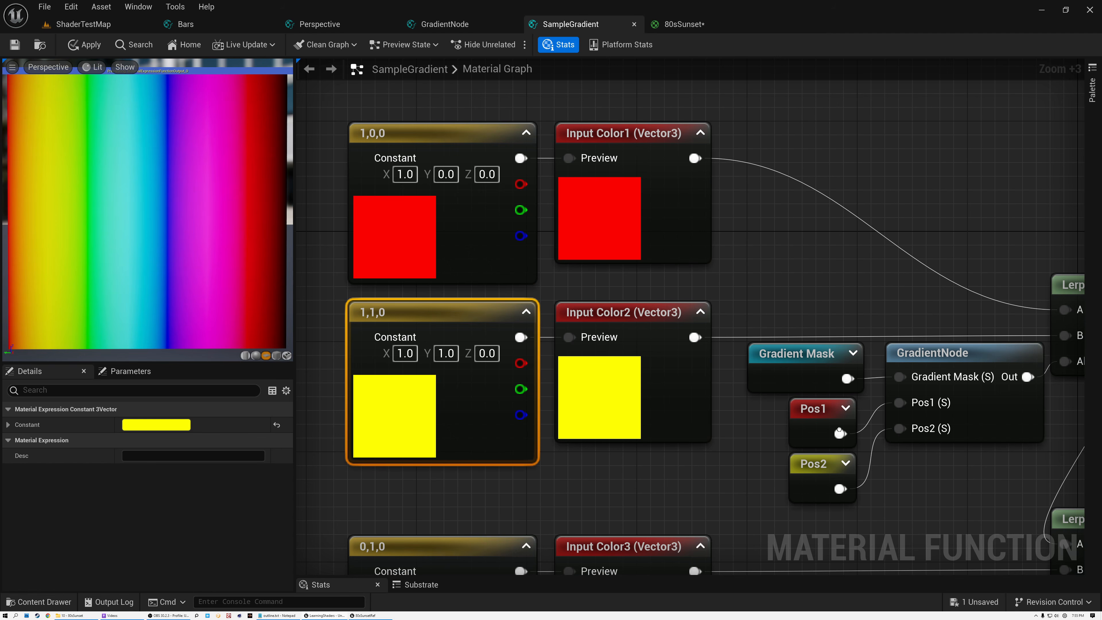
# Inspect the Pos1, Pos2 and Gradient Mask reroute nodes wired into the first GradientNode
pyautogui.scroll(4, 838, 429)
pyautogui.click(808, 401)
pyautogui.click(808, 473)
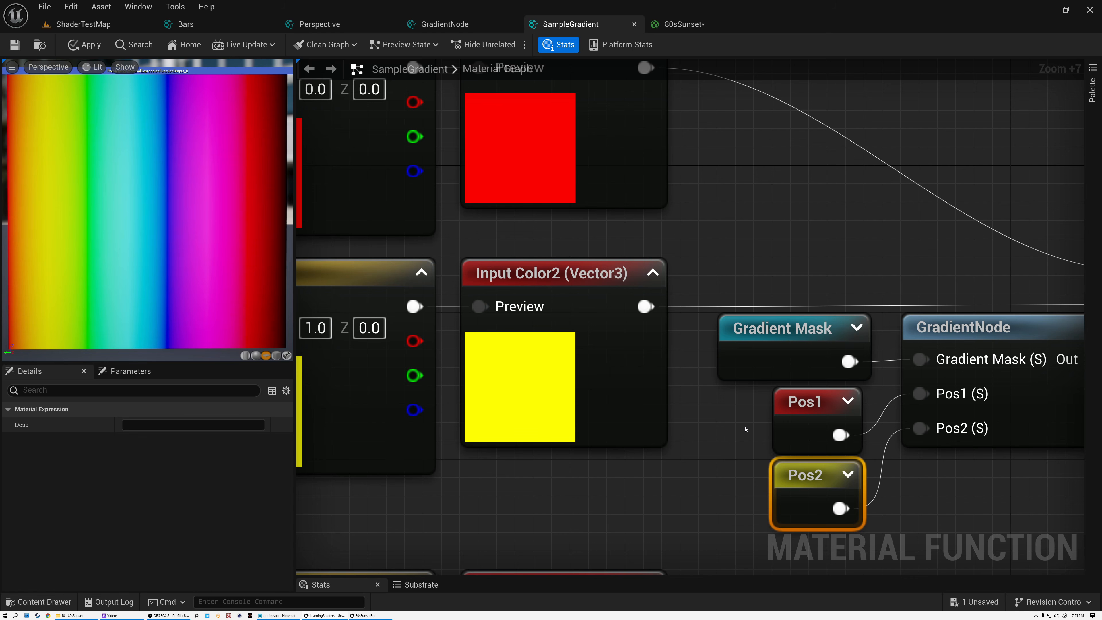
pyautogui.click(792, 365)
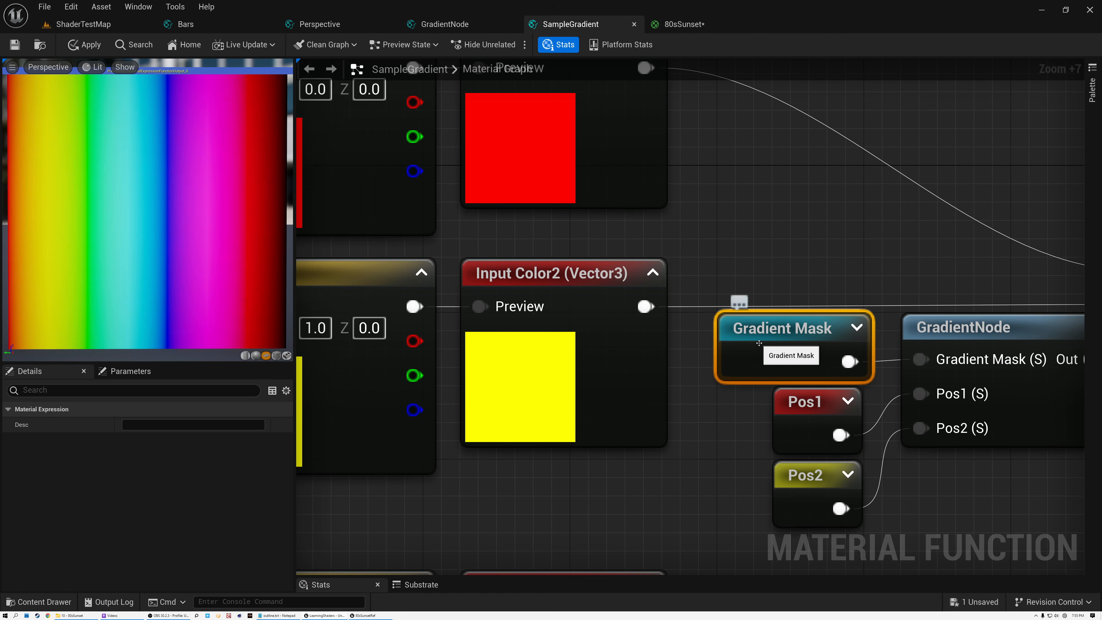
pyautogui.click(812, 410)
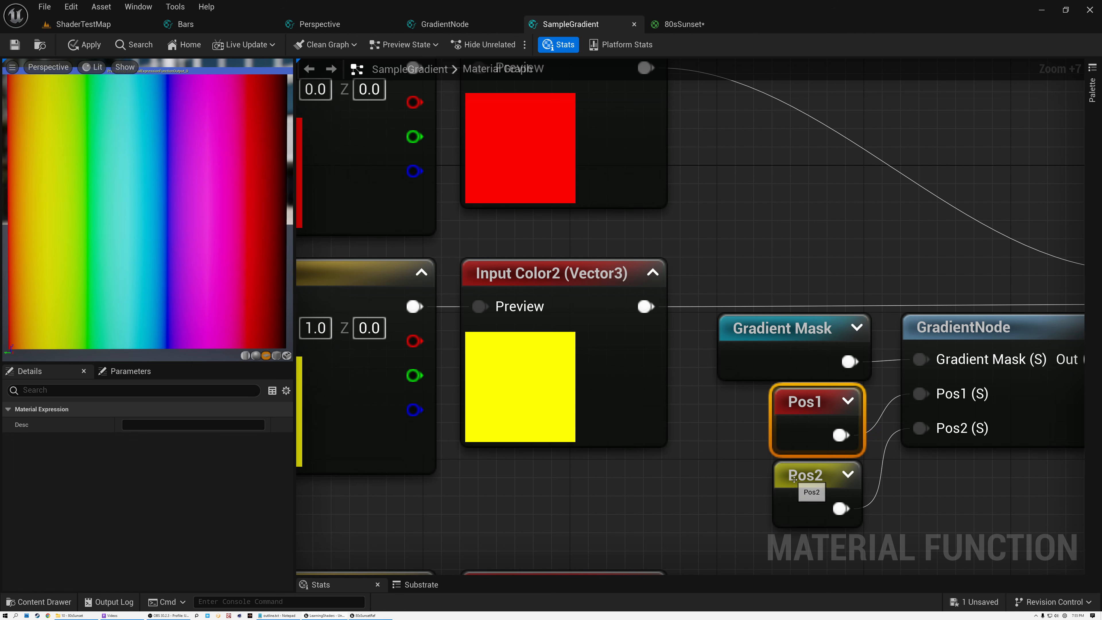
pyautogui.click(794, 479)
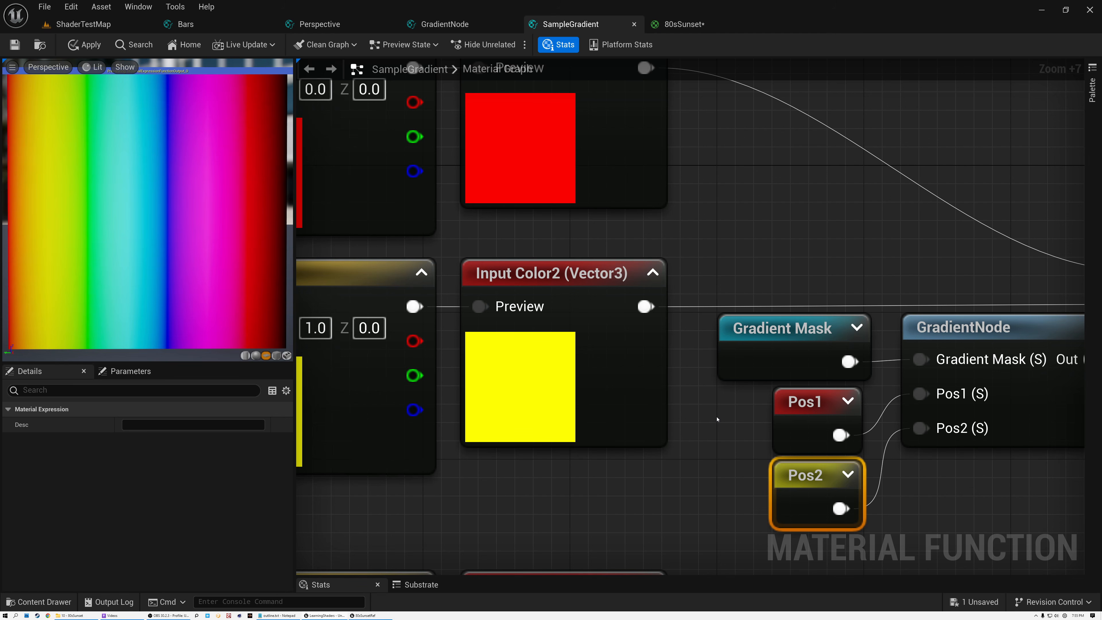
# Trace the Gradient Mask named reroute declaration back through Input GradientMask and Mask (R) to TexCoord, and return to the first GradientNode
pyautogui.scroll(-5, 714, 374)
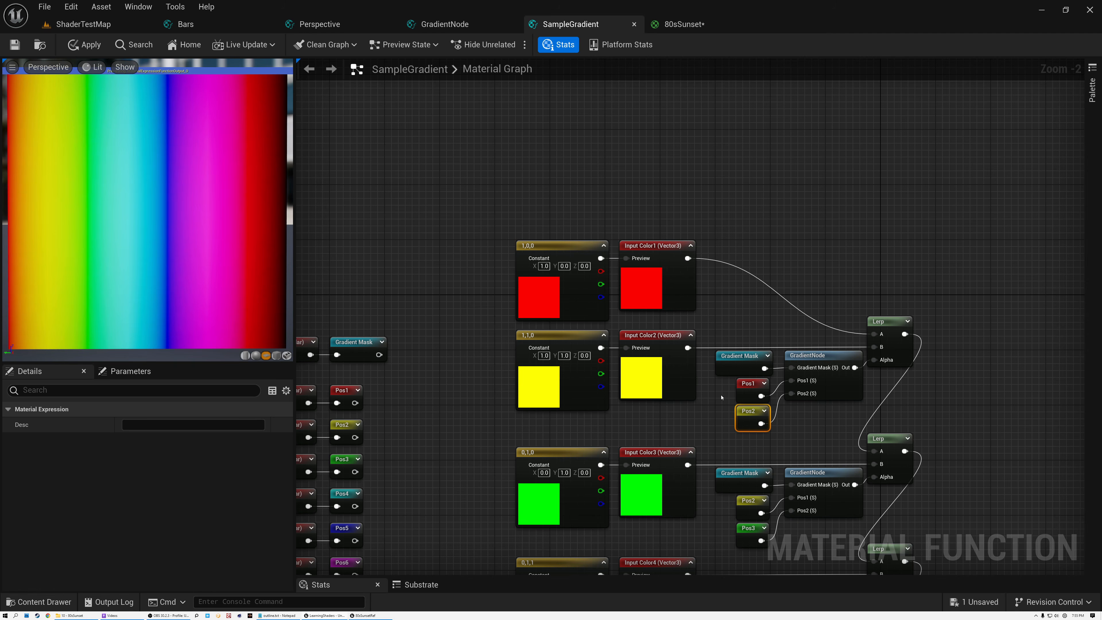
pyautogui.moveTo(713, 406); pyautogui.dragTo(1009, 304, button='right')
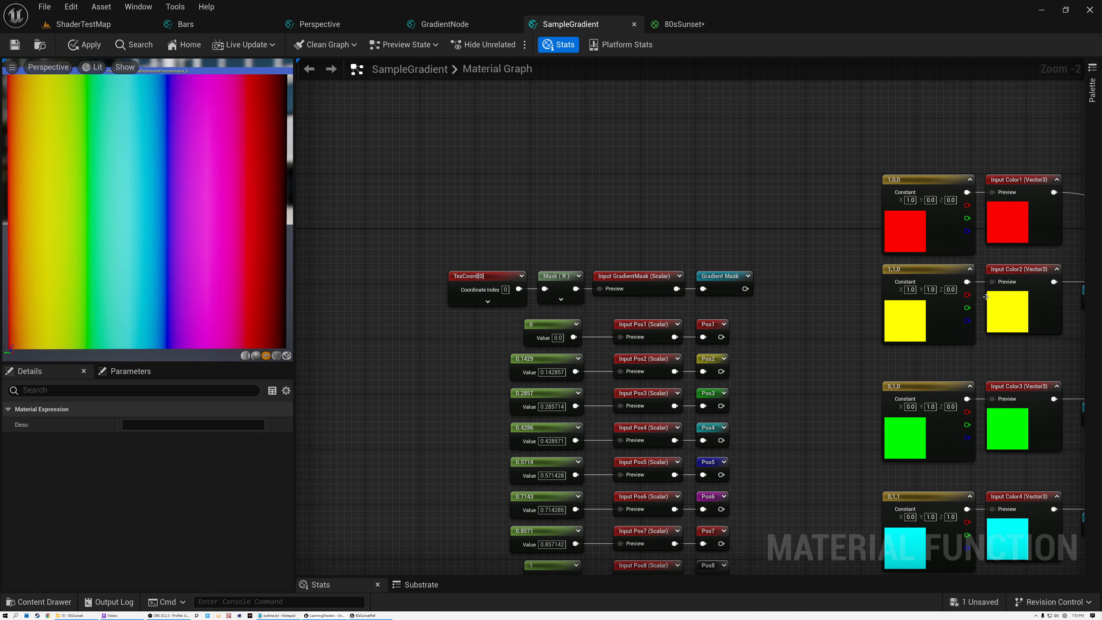
pyautogui.scroll(2, 675, 255)
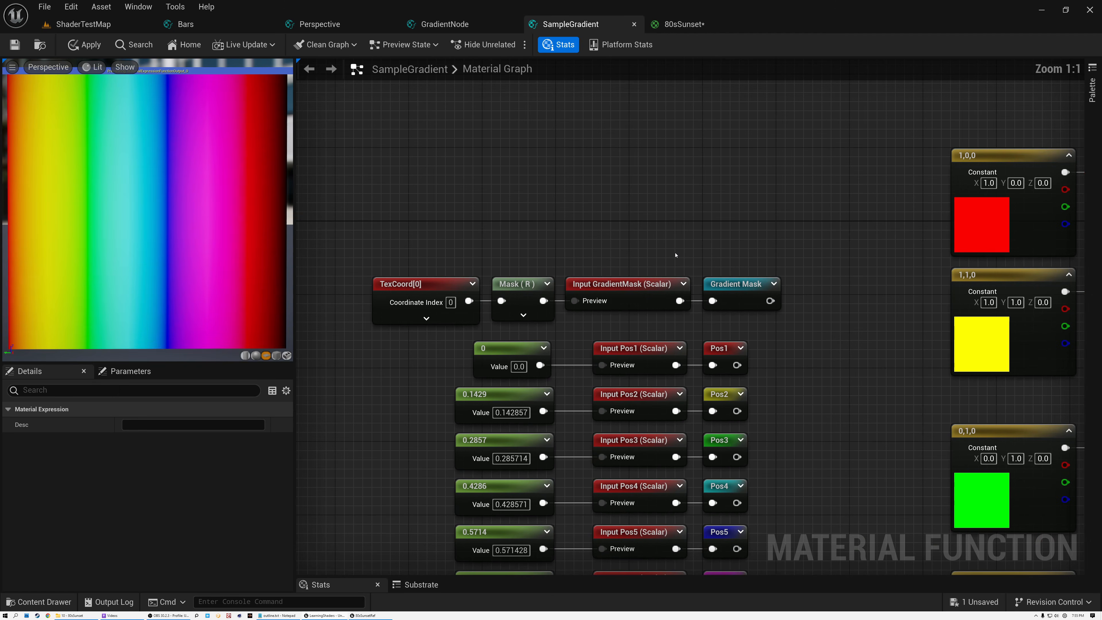
pyautogui.click(738, 283)
pyautogui.scroll(3, 735, 283)
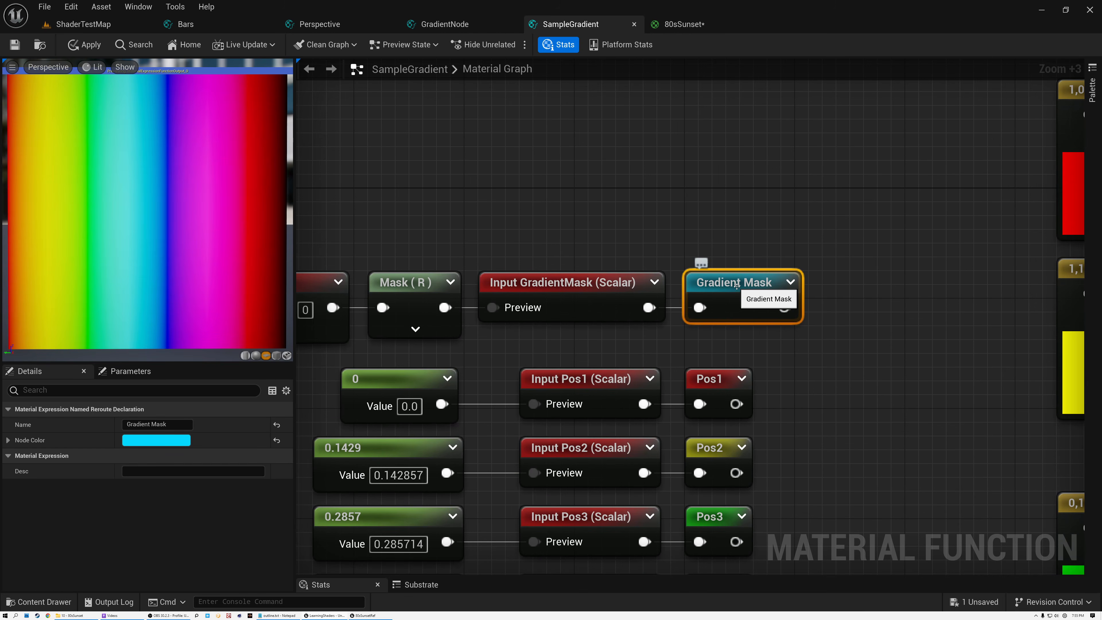
pyautogui.click(551, 283)
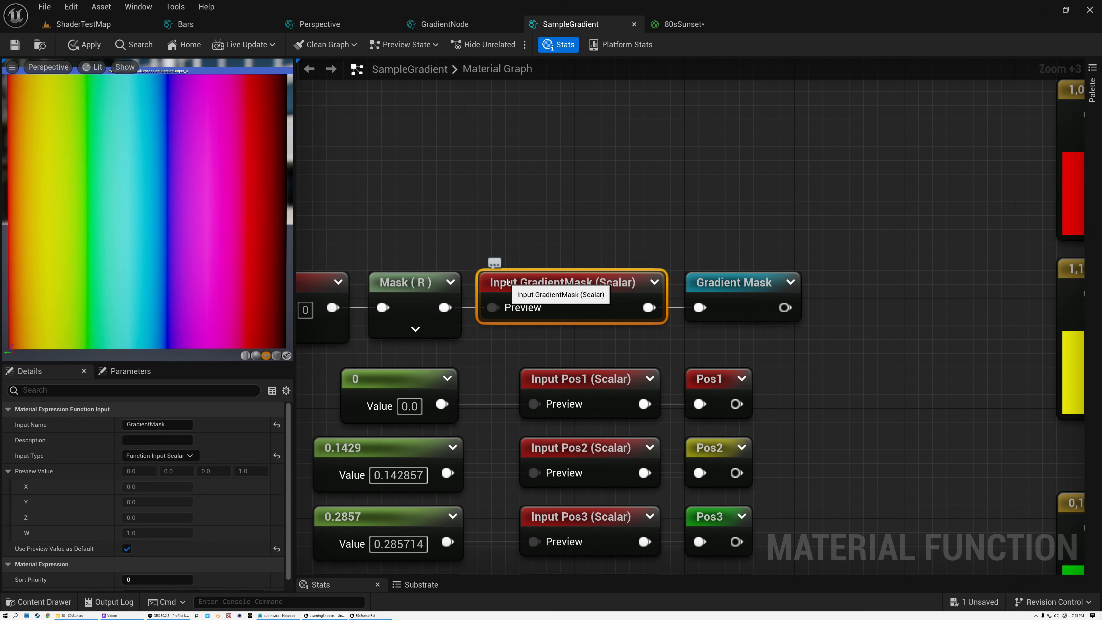
pyautogui.moveTo(516, 246); pyautogui.dragTo(725, 243, button='right')
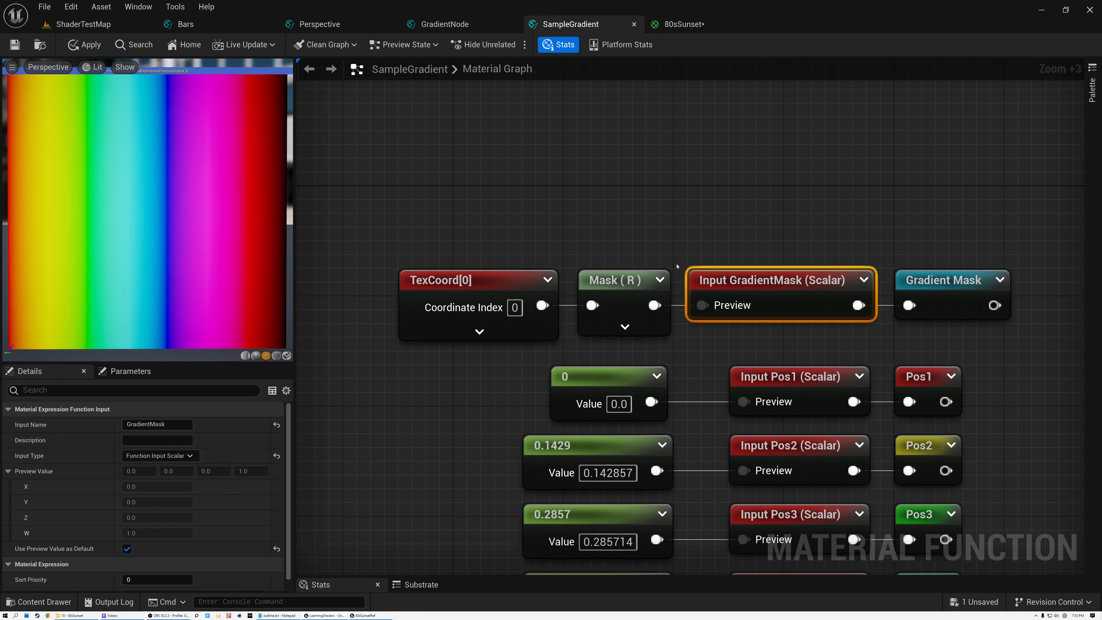
pyautogui.click(494, 280)
pyautogui.click(623, 279)
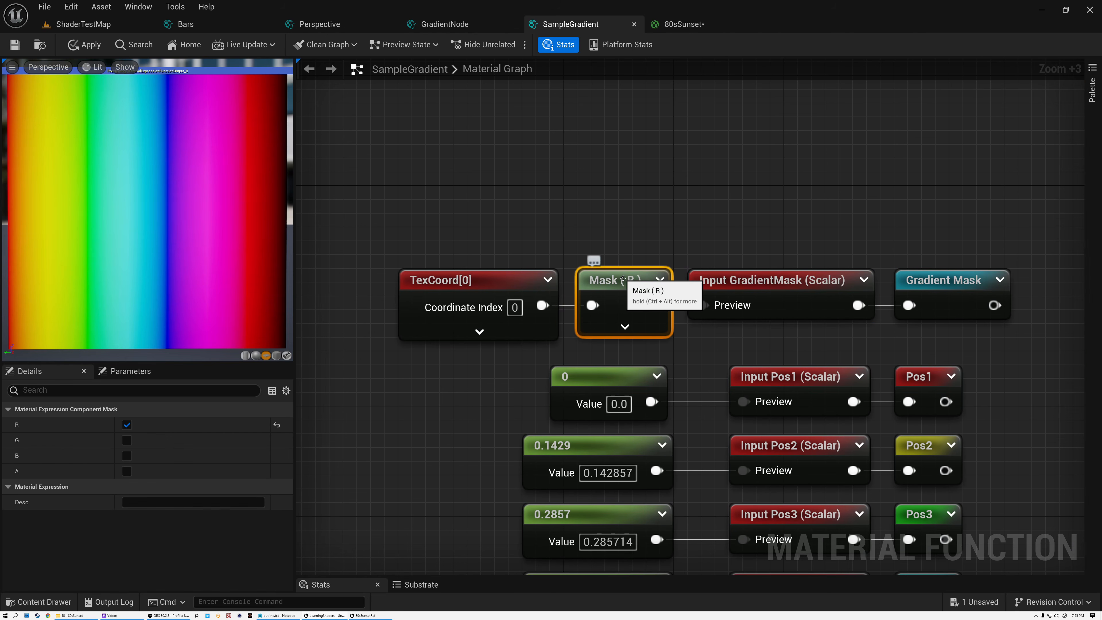
pyautogui.click(781, 280)
pyautogui.moveTo(966, 222); pyautogui.dragTo(595, 236, button='right')
pyautogui.click(579, 293)
pyautogui.moveTo(782, 258); pyautogui.dragTo(64, 289, button='right')
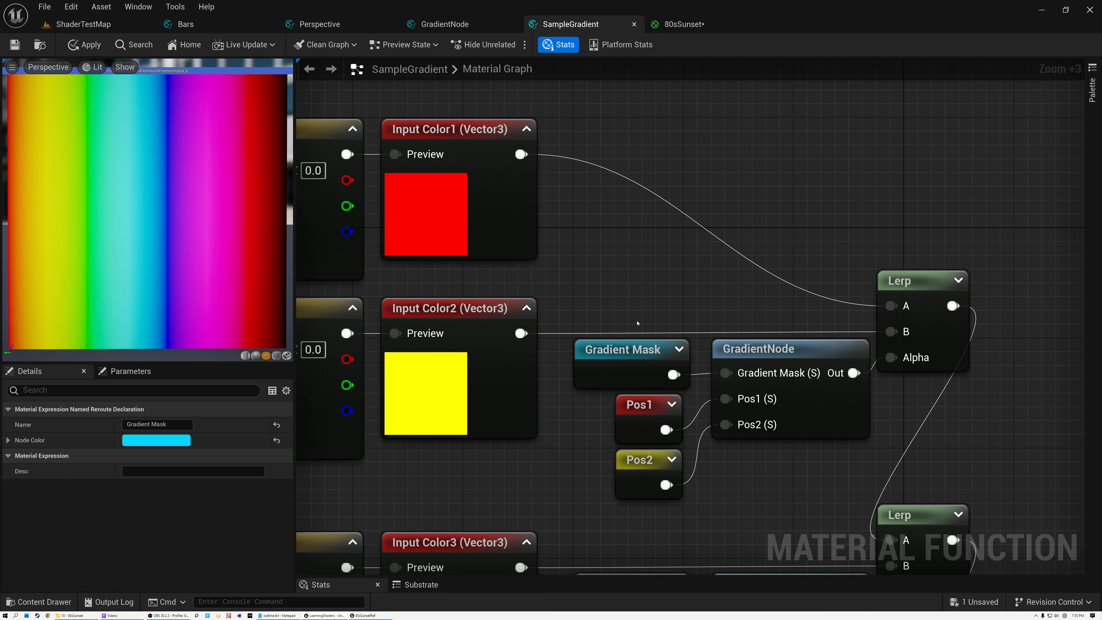
# Inspect the first GradientNode with its Gradient Mask, Pos1 and Pos2 reroutes, and select the whole Color1 and Color2 node group
pyautogui.moveTo(637, 322); pyautogui.dragTo(696, 222, button='right')
pyautogui.click(677, 251)
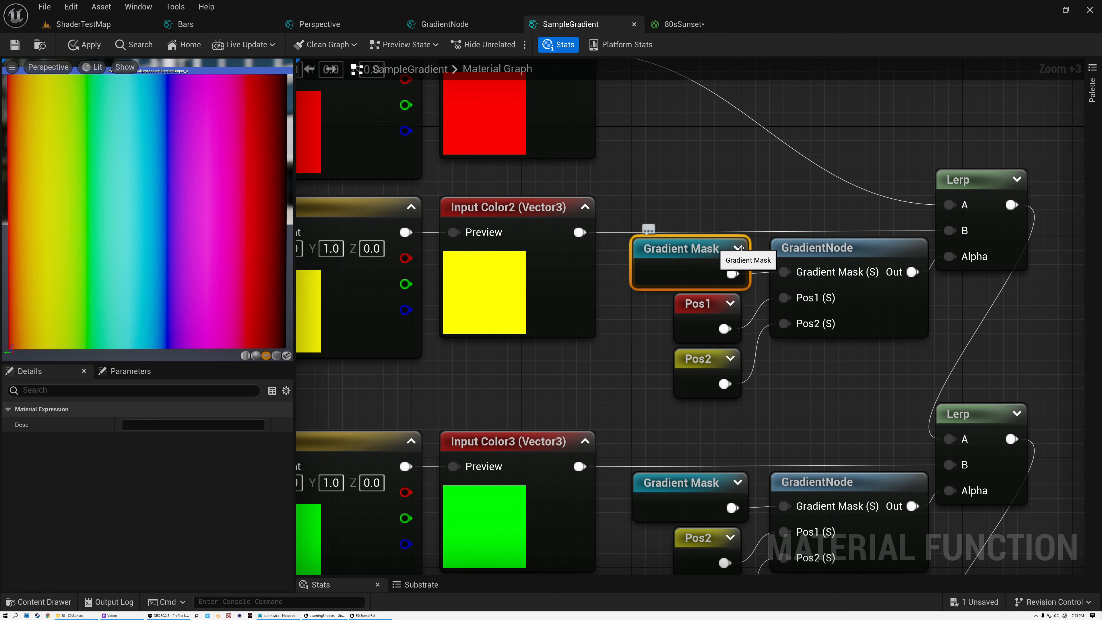
pyautogui.click(837, 249)
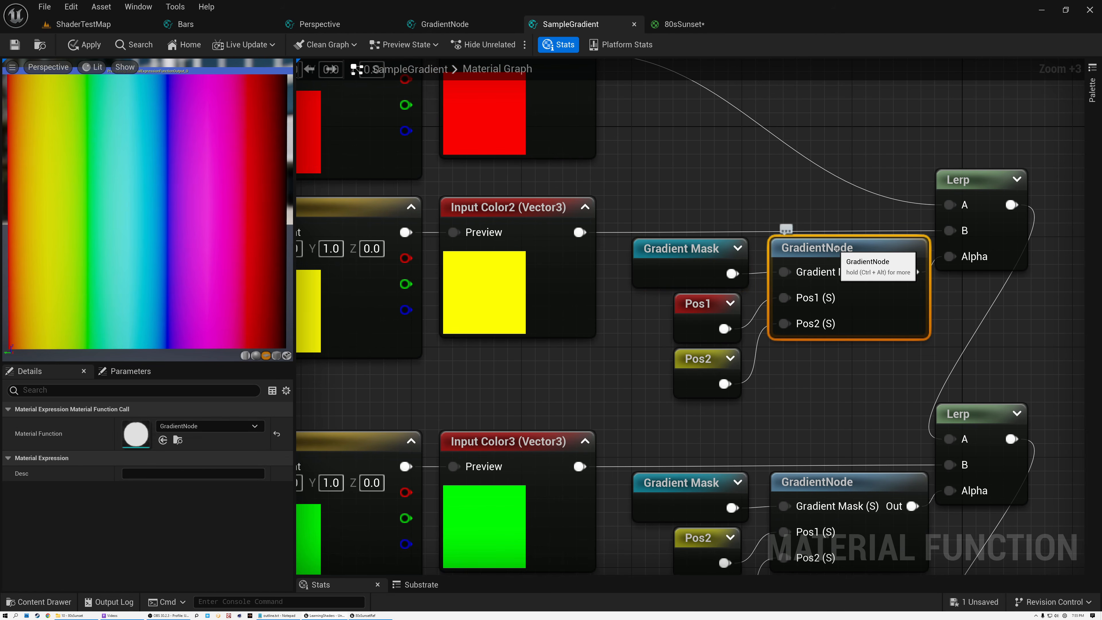
pyautogui.click(701, 306)
pyautogui.click(702, 356)
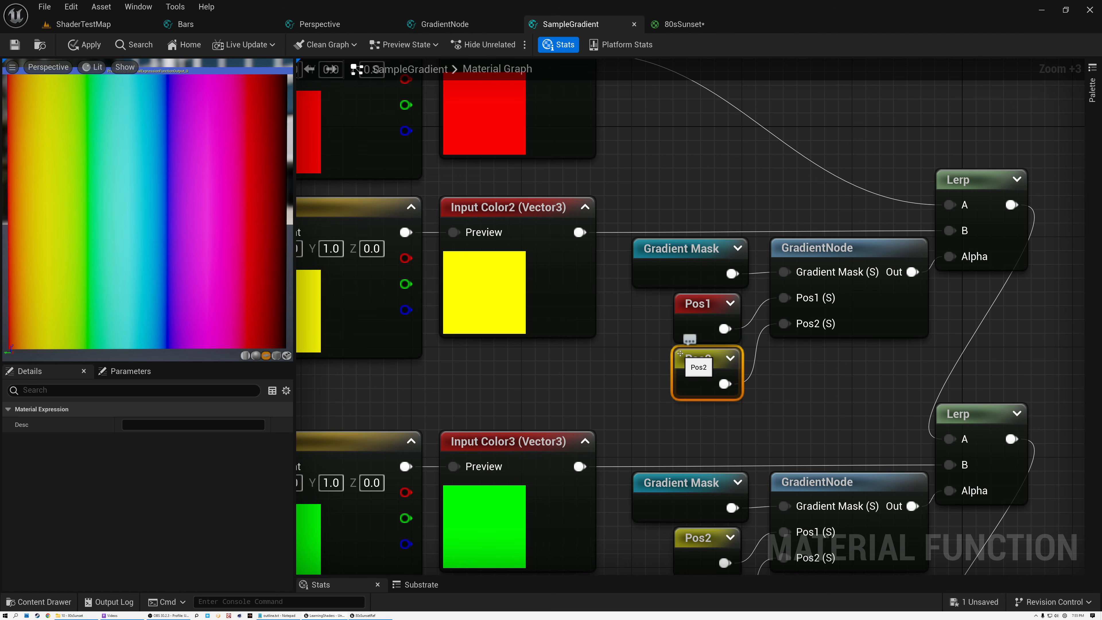
pyautogui.scroll(-4, 676, 354)
pyautogui.moveTo(380, 154); pyautogui.dragTo(935, 381)
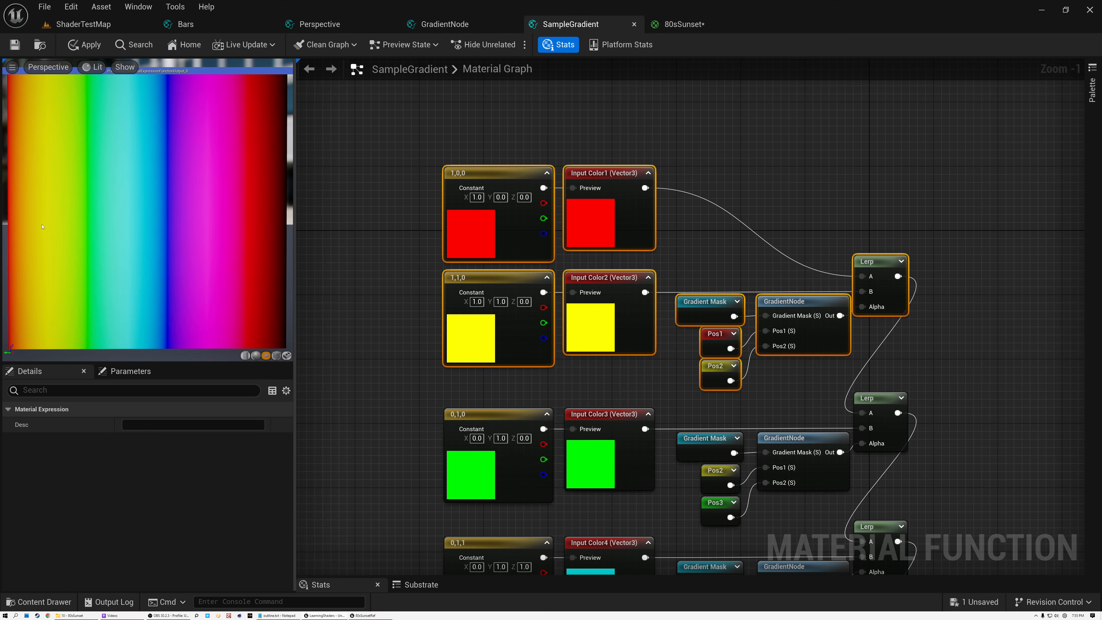
# Examine the Color3 row, from Input Color3 to the GradientNode fed by the Pos2 and Pos3 reroutes
pyautogui.moveTo(656, 382); pyautogui.dragTo(638, 282, button='right')
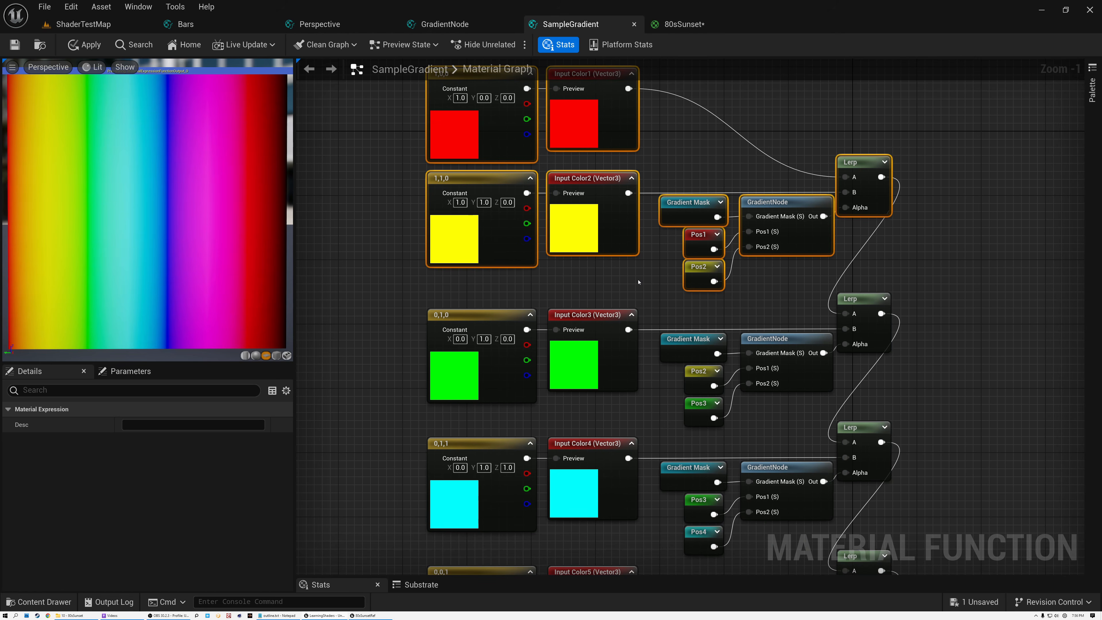
pyautogui.moveTo(405, 310); pyautogui.dragTo(922, 402)
pyautogui.scroll(2, 692, 327)
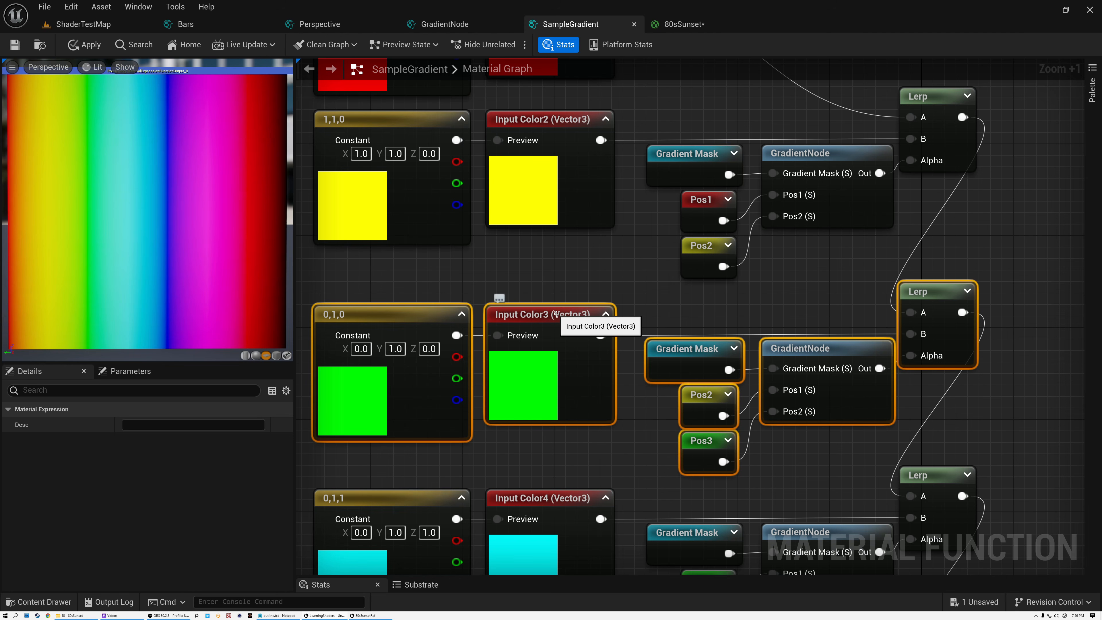
pyautogui.click(537, 316)
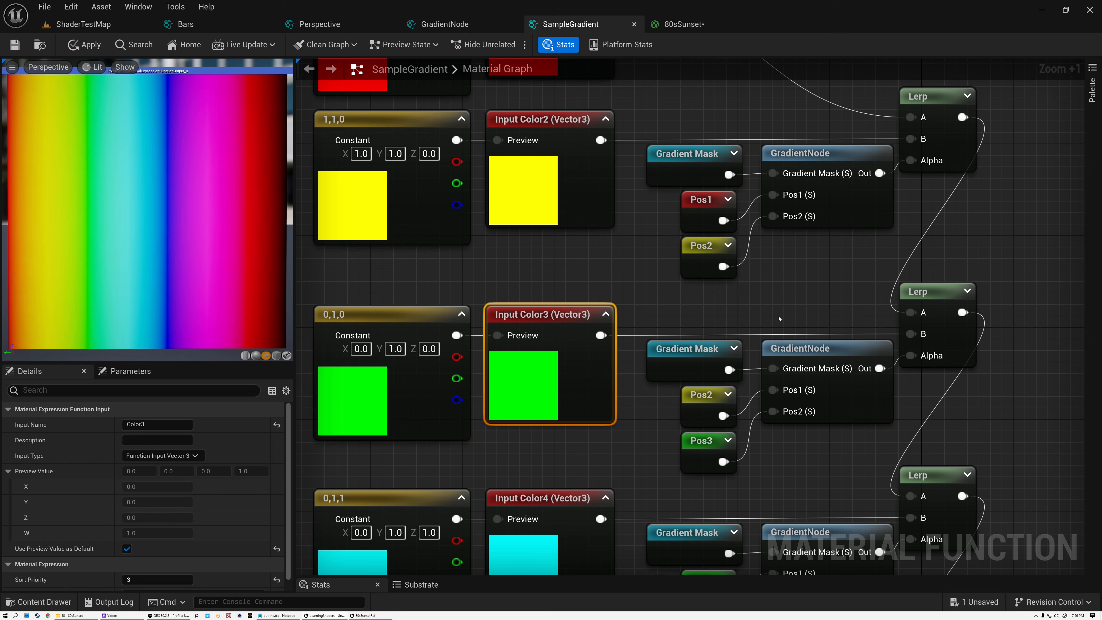
pyautogui.scroll(-2, 779, 318)
pyautogui.scroll(2, 757, 328)
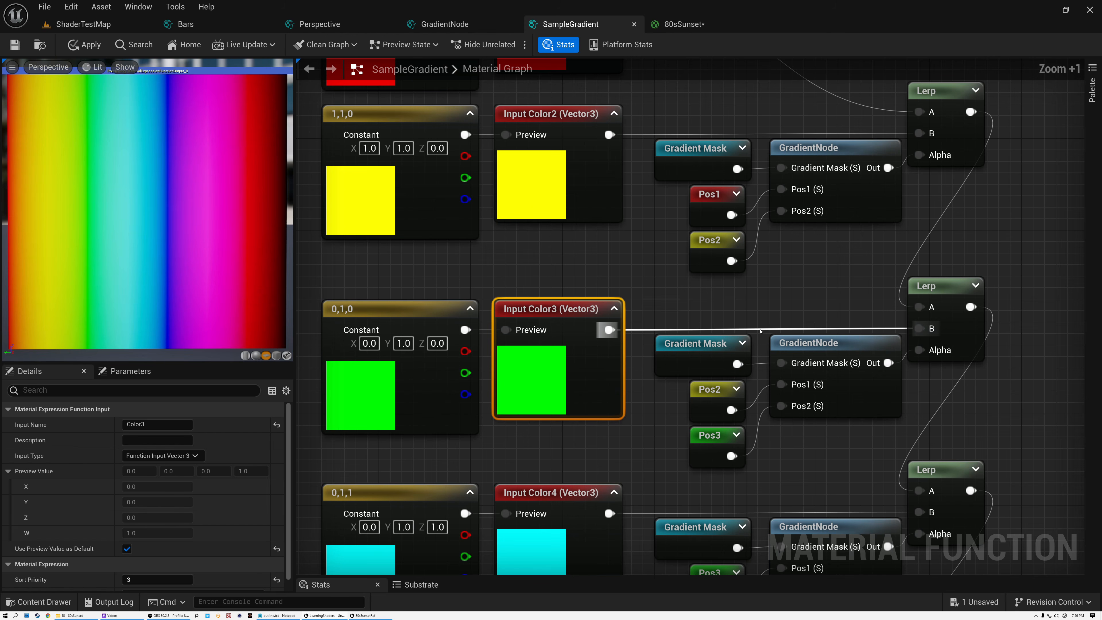
pyautogui.click(828, 344)
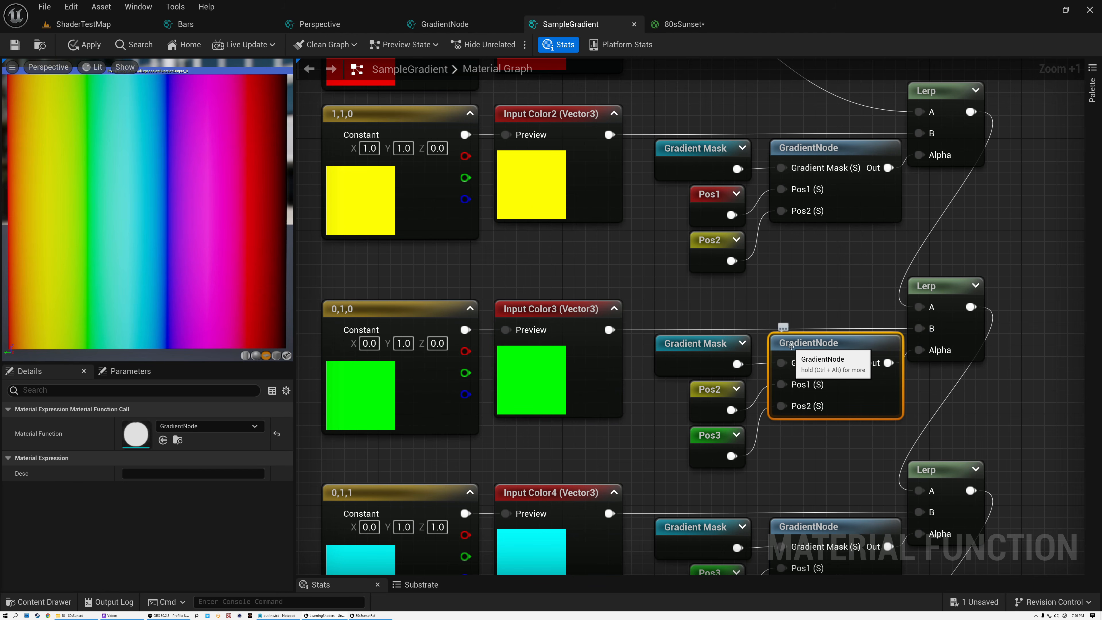
pyautogui.click(712, 388)
pyautogui.click(711, 435)
# Inspect the position reroutes of the next two rows: Pos3 and Pos4 for Color4, Pos4 and Pos5 for Color5
pyautogui.moveTo(784, 462); pyautogui.dragTo(799, 190, button='right')
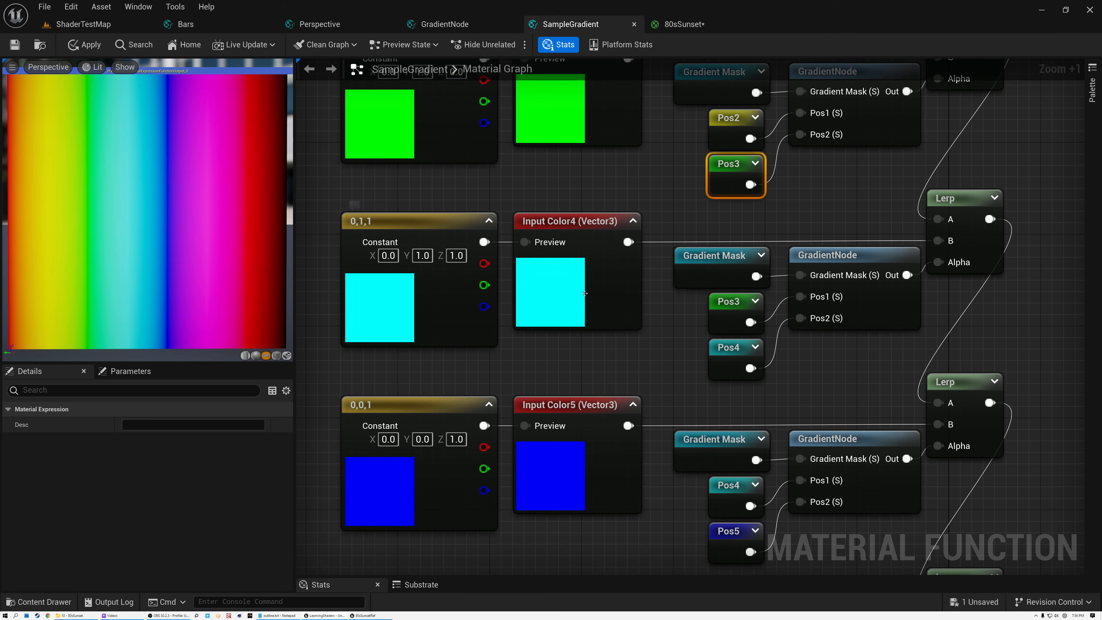
pyautogui.click(733, 310)
pyautogui.click(733, 351)
pyautogui.moveTo(731, 489); pyautogui.dragTo(748, 294, button='right')
pyautogui.click(747, 295)
pyautogui.click(745, 338)
# Survey the repeated color rows and select all nodes of the Color5 row, including its Lerp
pyautogui.scroll(-1, 747, 337)
pyautogui.scroll(-1, 747, 337)
pyautogui.moveTo(750, 377); pyautogui.dragTo(696, 257, button='right')
pyautogui.scroll(-2, 696, 256)
pyautogui.moveTo(658, 223); pyautogui.dragTo(647, 358, button='right')
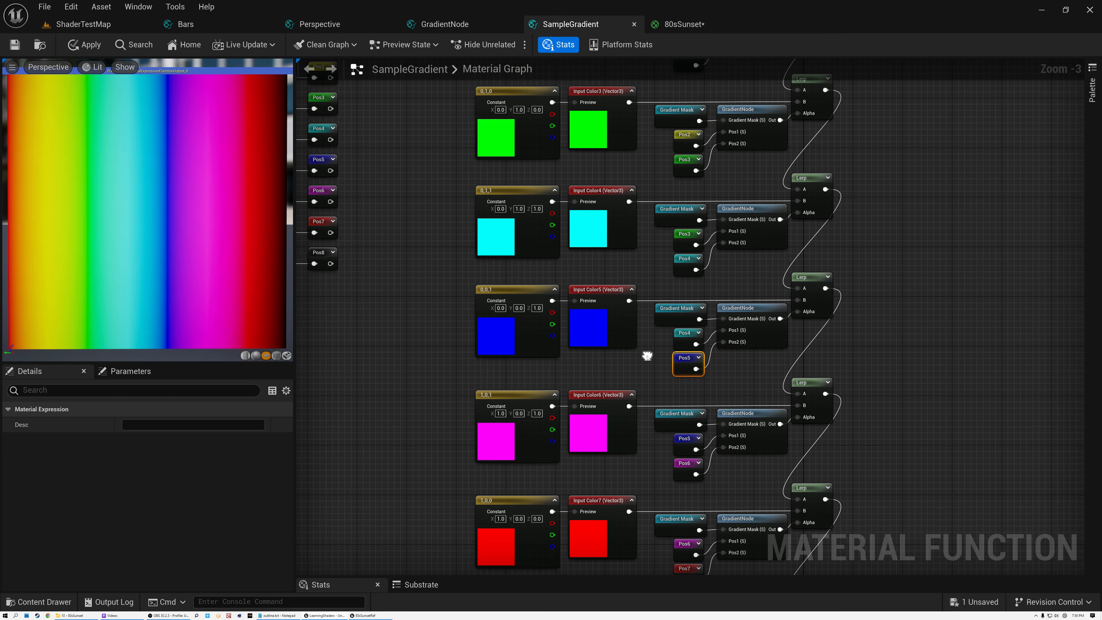
pyautogui.moveTo(442, 288); pyautogui.dragTo(843, 364)
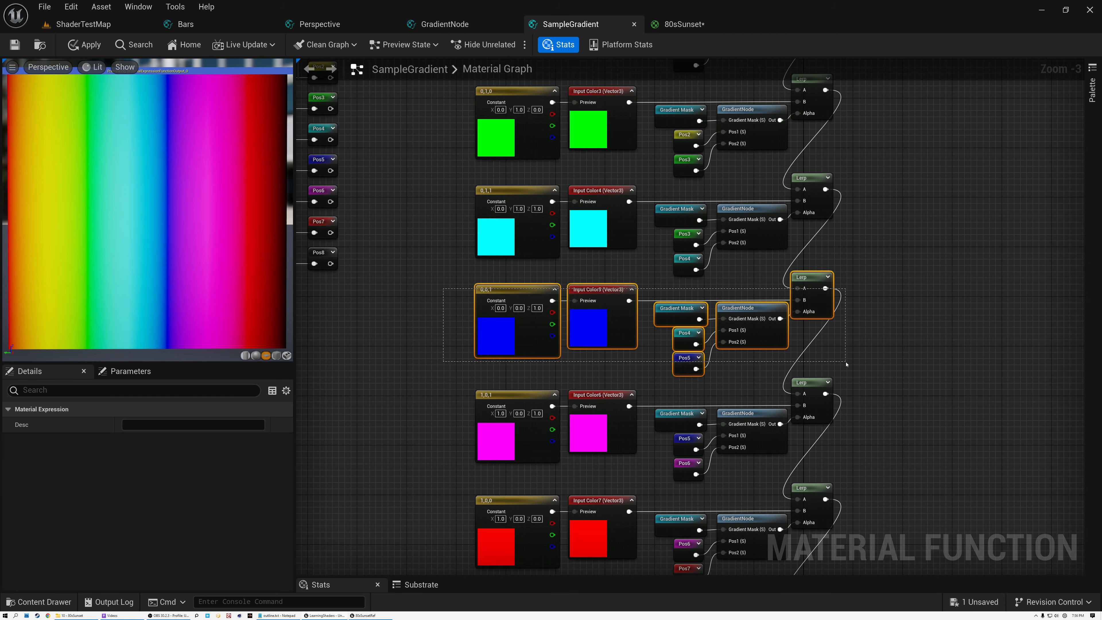
pyautogui.moveTo(867, 165); pyautogui.dragTo(858, 397, button='right')
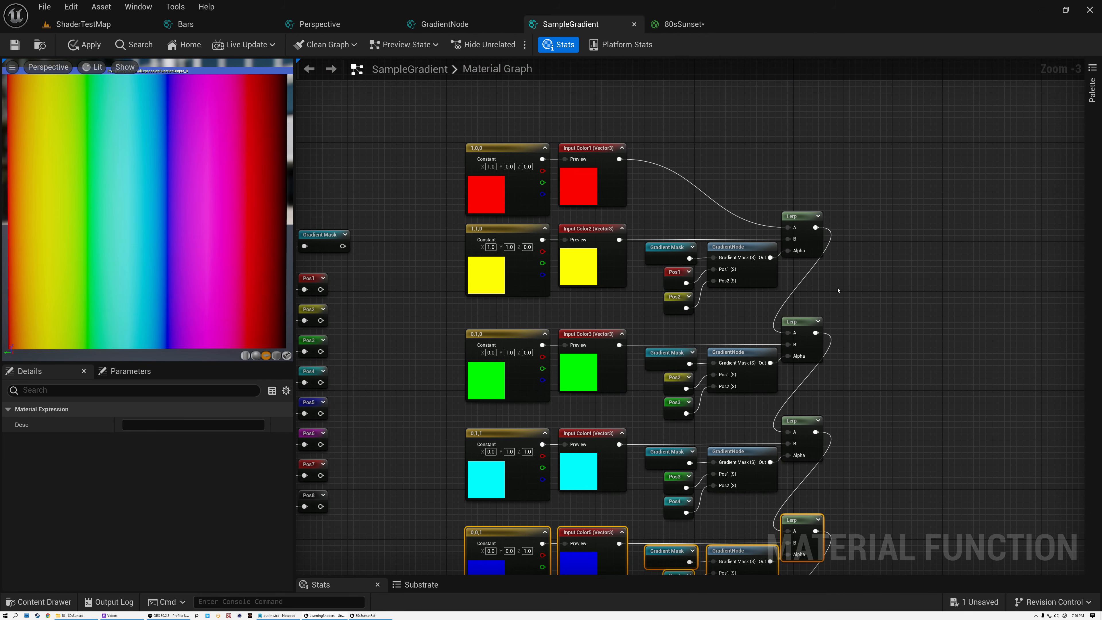
# Examine how the first Lerp blends Input Color1 and Input Color2 using the GradientNode as Alpha
pyautogui.scroll(4, 799, 219)
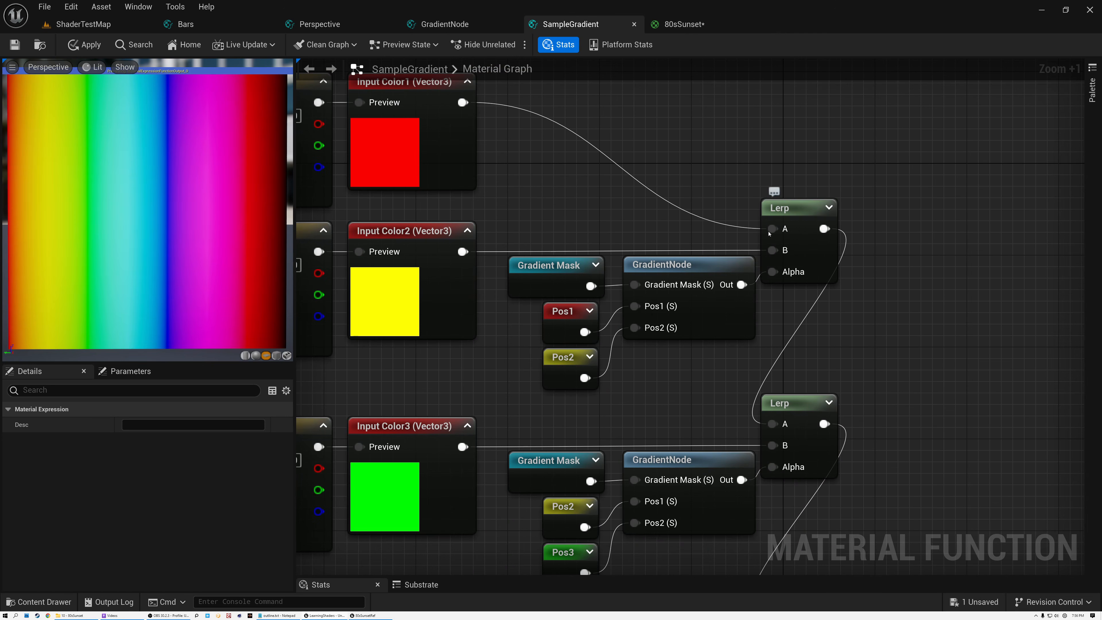
pyautogui.click(681, 269)
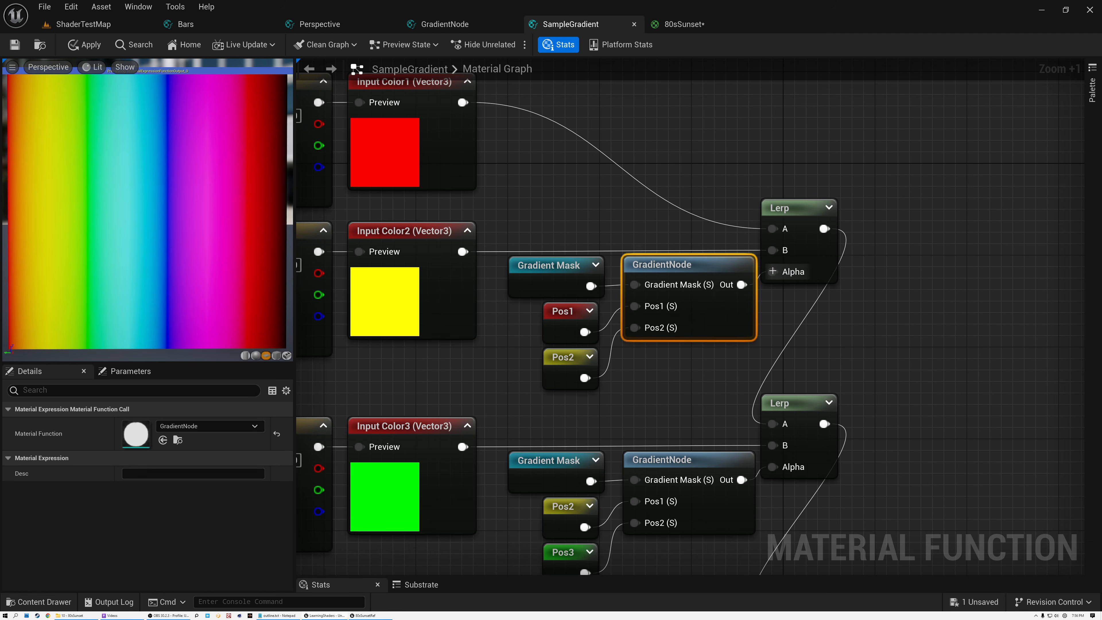
pyautogui.moveTo(746, 247); pyautogui.dragTo(875, 314, button='right')
pyautogui.click(534, 220)
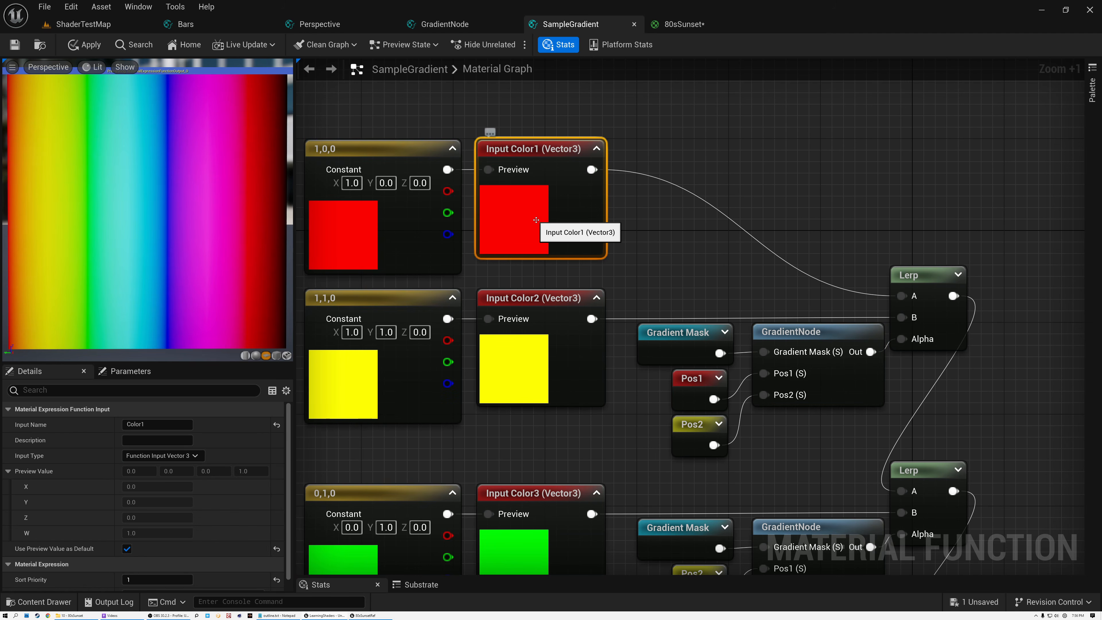
pyautogui.click(534, 374)
pyautogui.moveTo(953, 402); pyautogui.dragTo(848, 177, button='right')
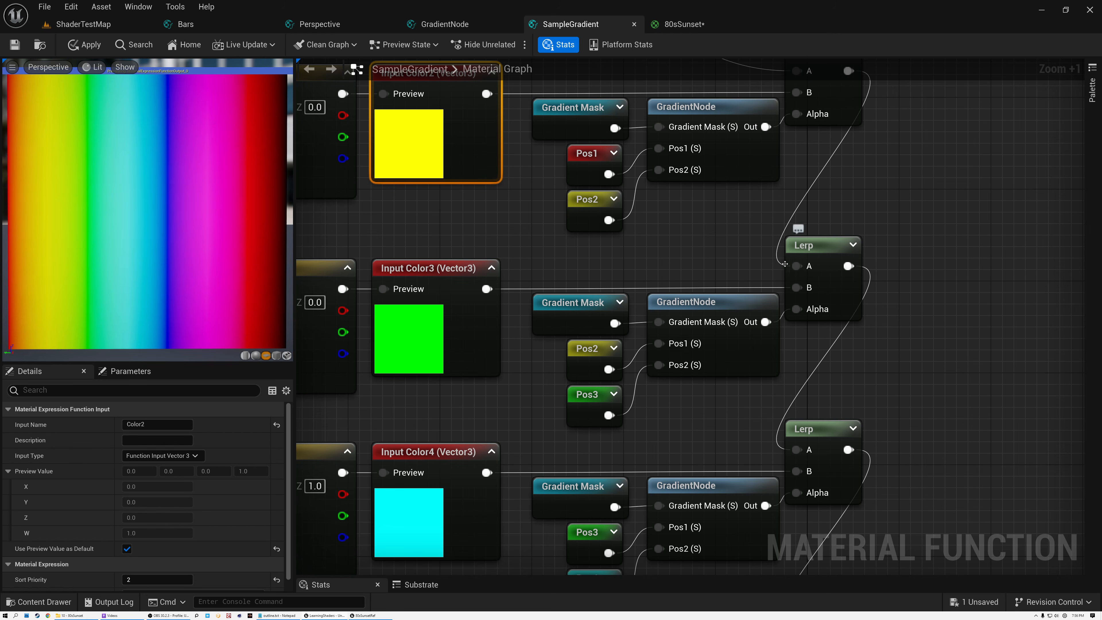
# Inspect the second Lerp's A input from the first Lerp and its B input from the Color3 constant and function input
pyautogui.scroll(4, 803, 267)
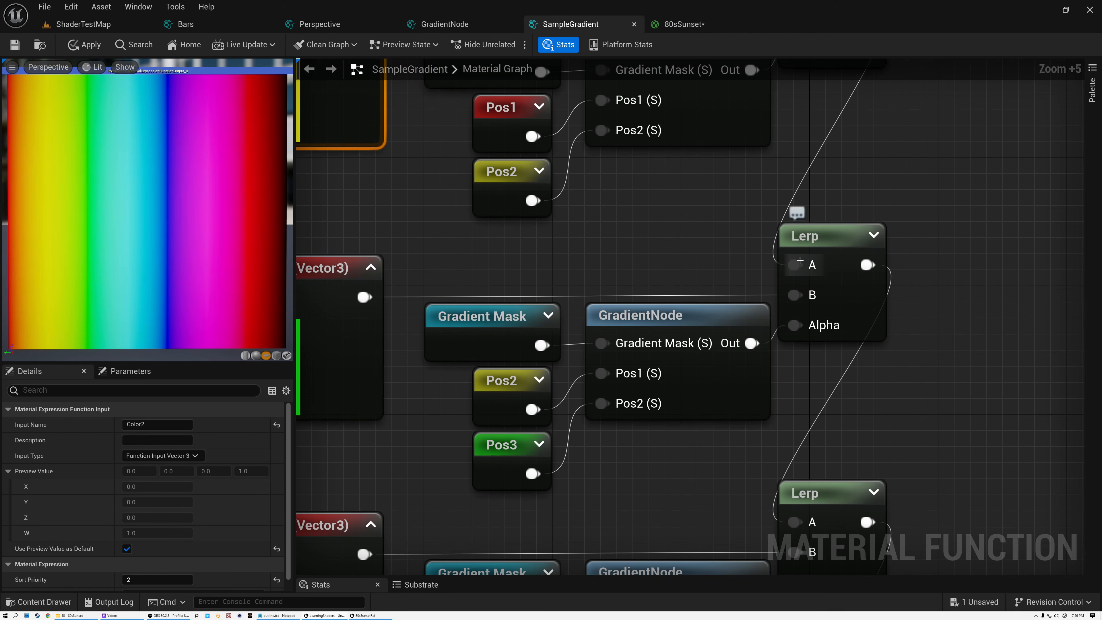
pyautogui.scroll(-4, 746, 261)
pyautogui.moveTo(685, 262); pyautogui.dragTo(851, 265, button='right')
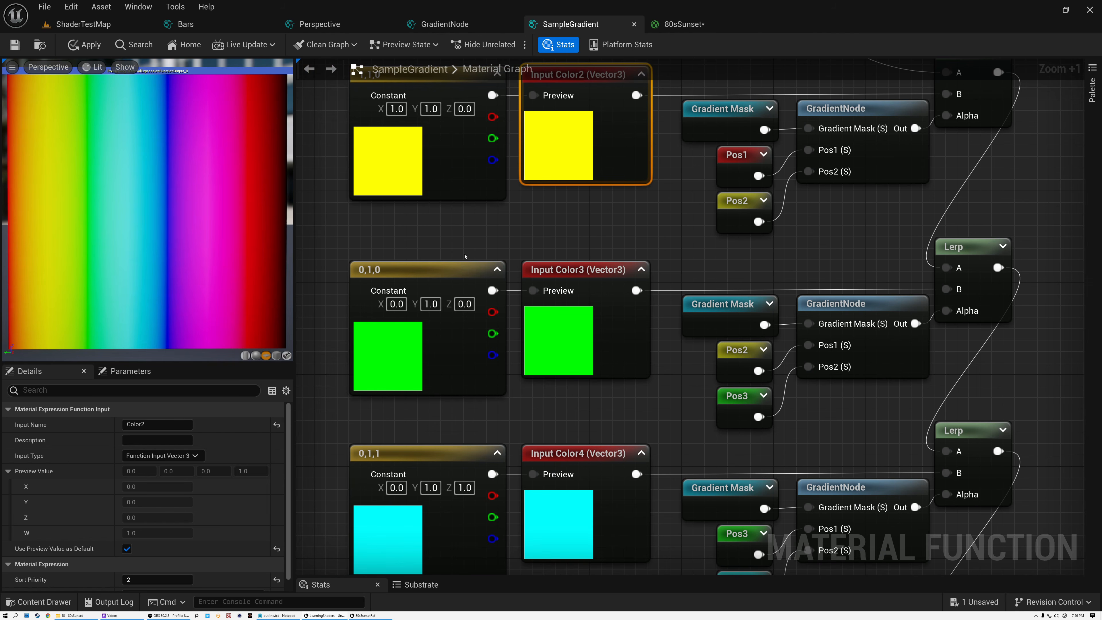
pyautogui.click(447, 269)
pyautogui.click(593, 270)
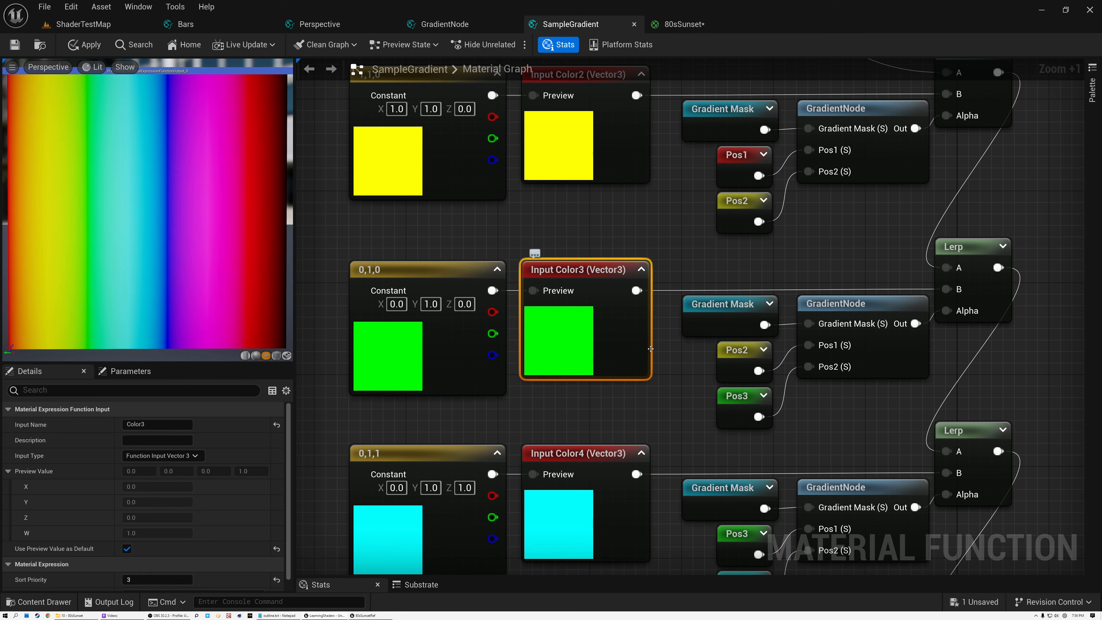
pyautogui.moveTo(644, 342); pyautogui.dragTo(625, 165, button='right')
pyautogui.scroll(-2, 609, 247)
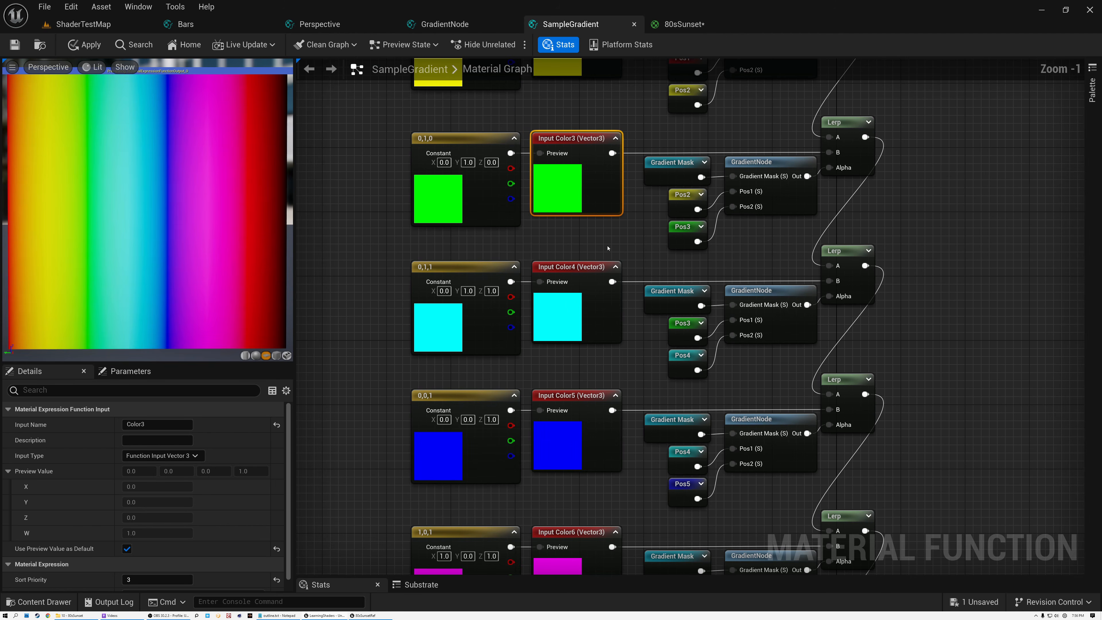
# Select the Color4 row and survey the complete Lerp chain from Color1 through Color8 to the function output
pyautogui.moveTo(419, 255); pyautogui.dragTo(868, 350)
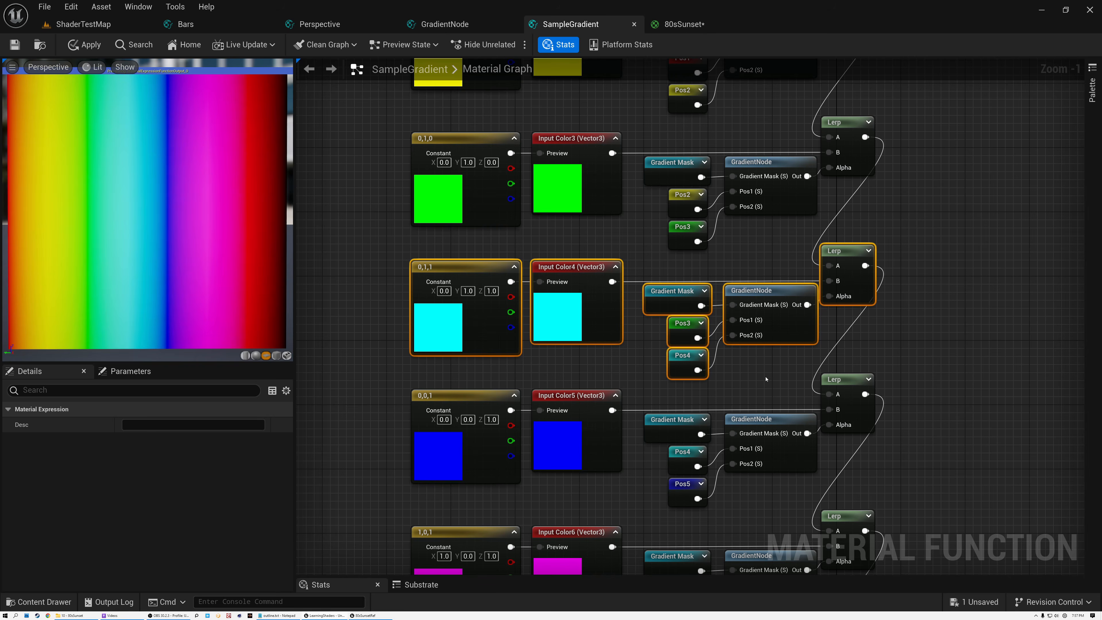
pyautogui.scroll(-4, 765, 379)
pyautogui.moveTo(766, 379); pyautogui.dragTo(695, 319, button='right')
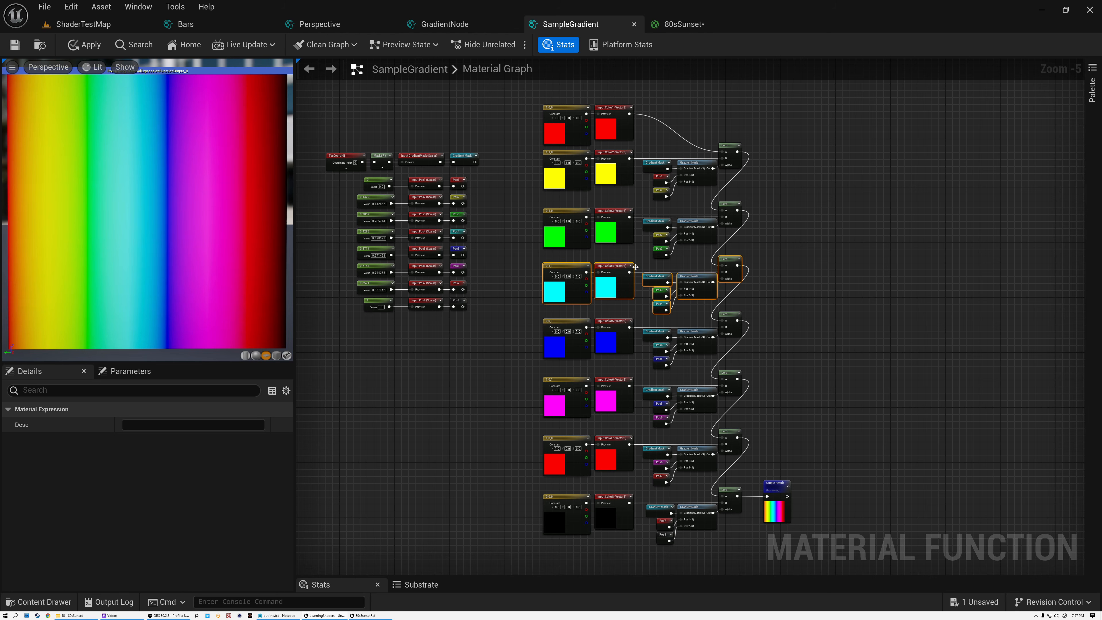
pyautogui.moveTo(520, 100); pyautogui.dragTo(633, 131)
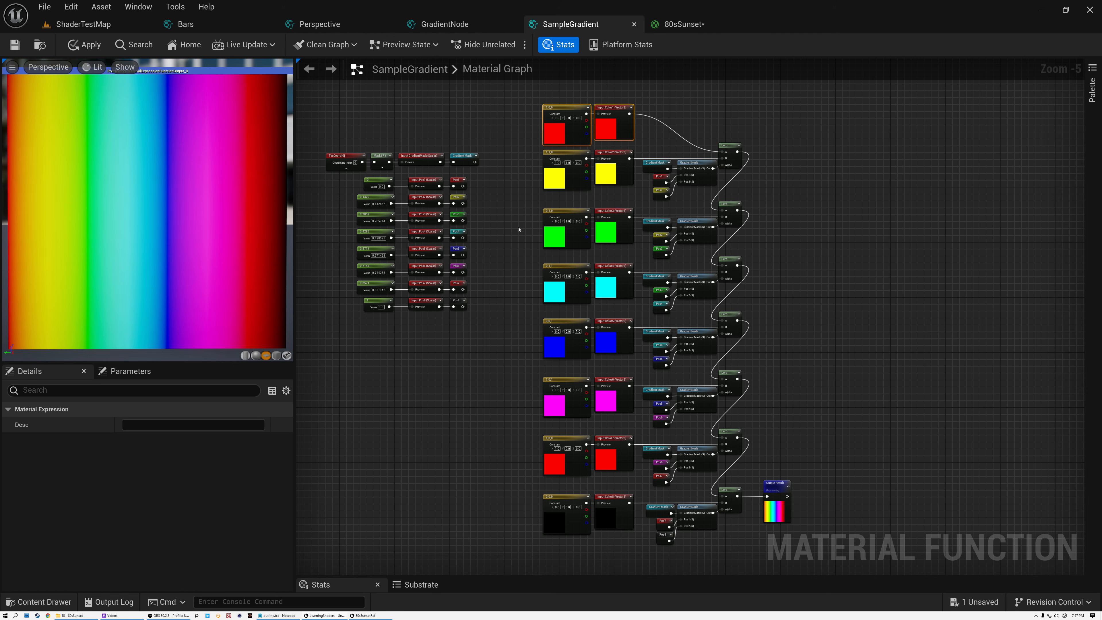
pyautogui.moveTo(521, 119); pyautogui.dragTo(804, 503)
pyautogui.moveTo(827, 449); pyautogui.dragTo(799, 470, button='right')
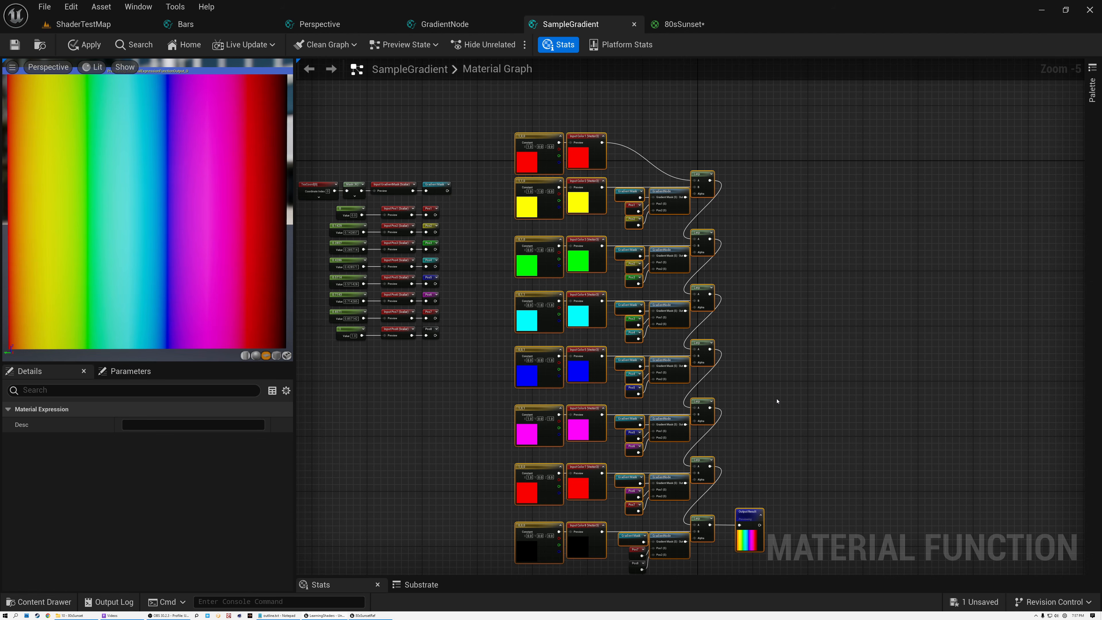
pyautogui.moveTo(777, 399); pyautogui.dragTo(778, 373, button='right')
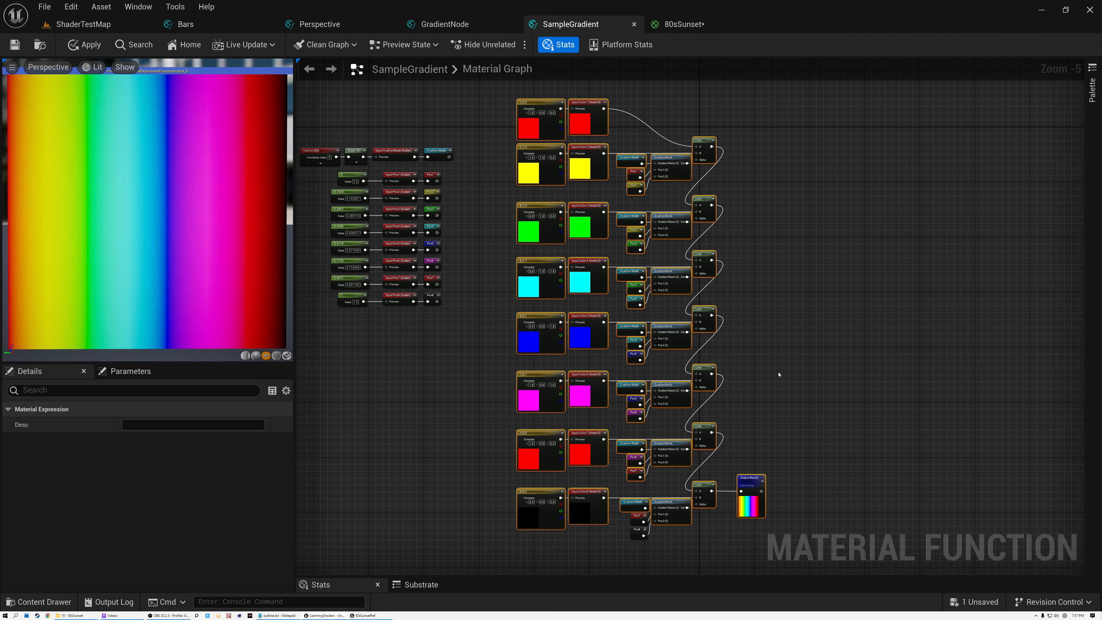
pyautogui.moveTo(486, 369); pyautogui.dragTo(733, 379)
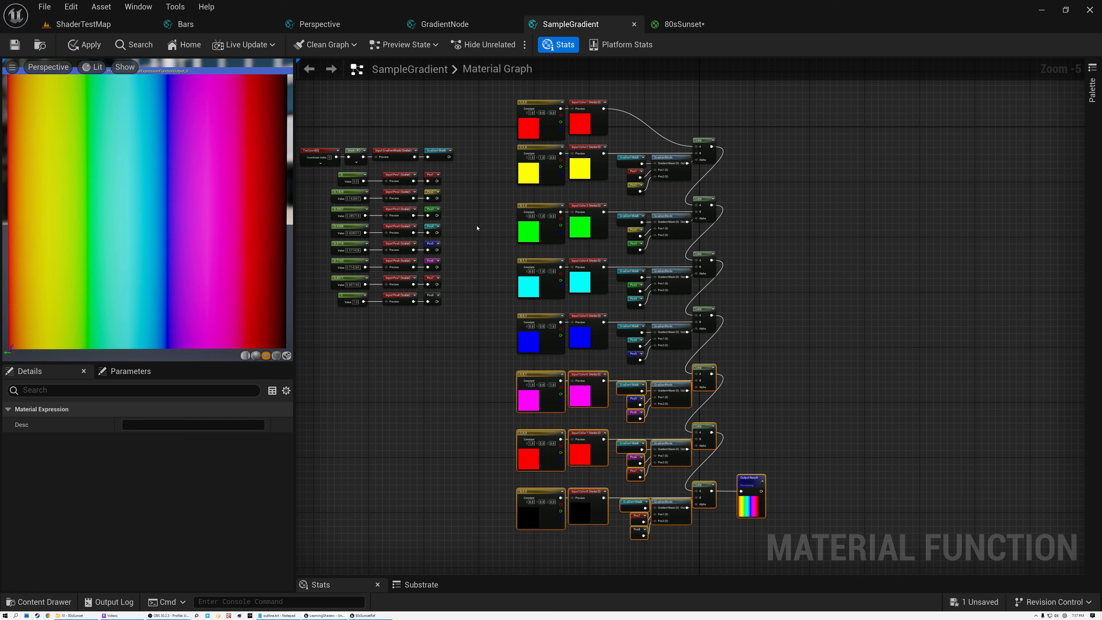
# Examine the Pos1 to Pos8 scalar inputs, checking the Pos1 and Pos2 reroutes and the default constants feeding Pos1 through Pos4
pyautogui.scroll(3, 463, 220)
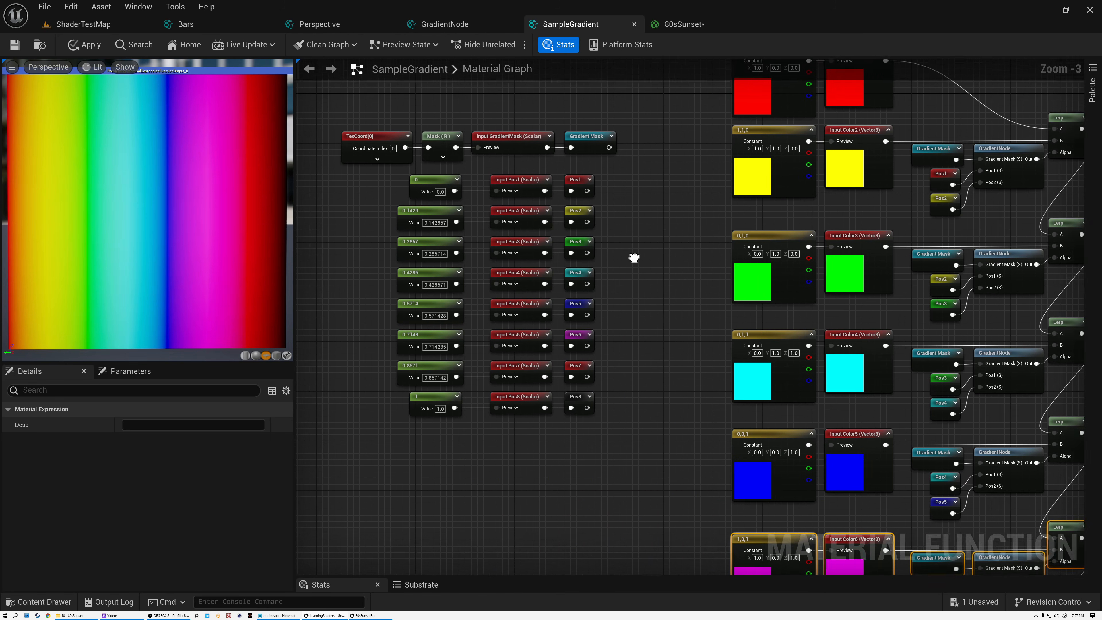
pyautogui.scroll(3, 711, 267)
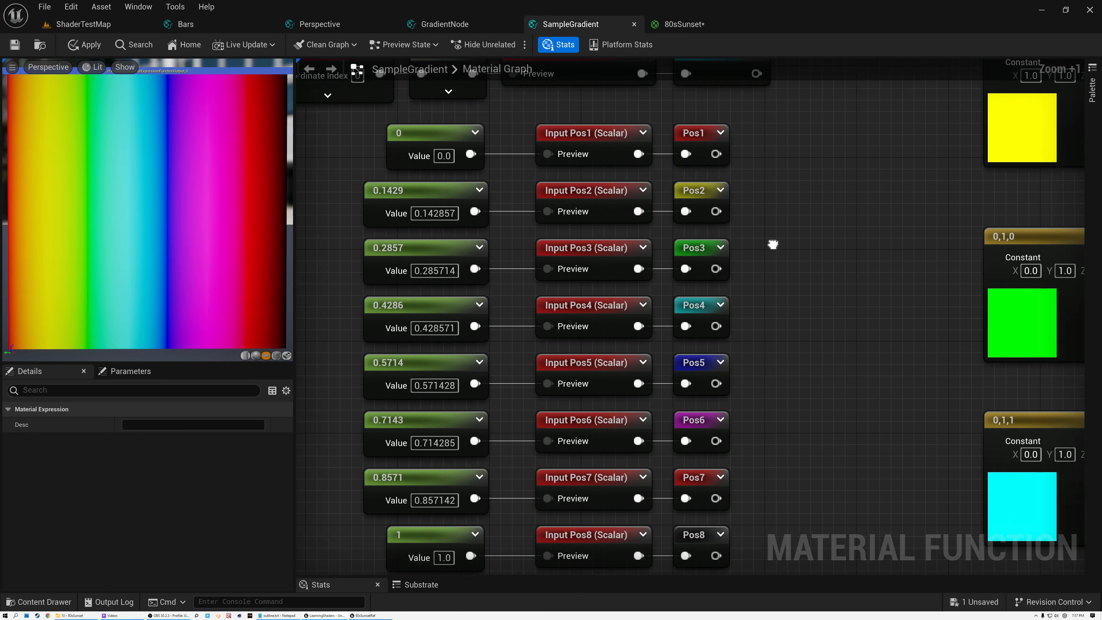
pyautogui.scroll(-1, 835, 230)
pyautogui.moveTo(836, 230); pyautogui.dragTo(798, 256, button='right')
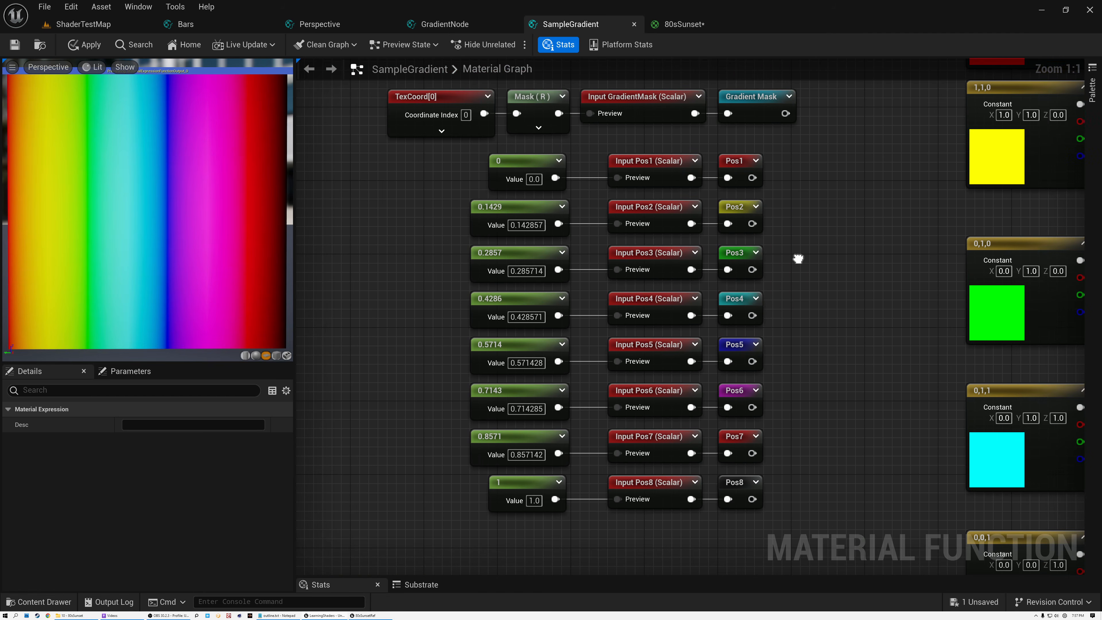
pyautogui.scroll(1, 798, 243)
pyautogui.click(727, 144)
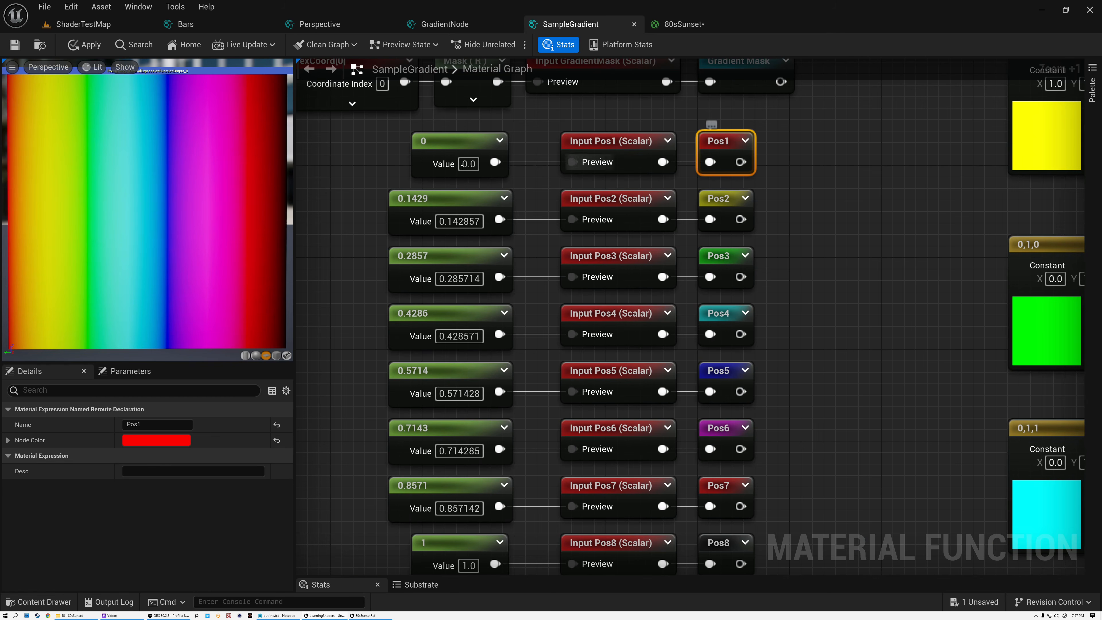
pyautogui.click(451, 144)
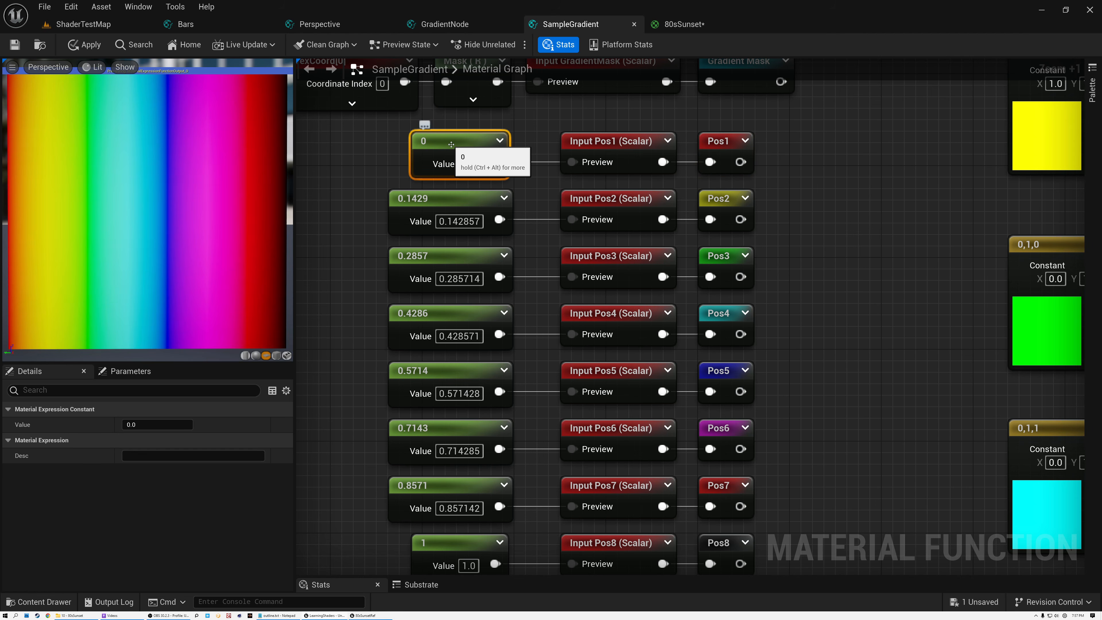
pyautogui.click(720, 206)
pyautogui.click(447, 222)
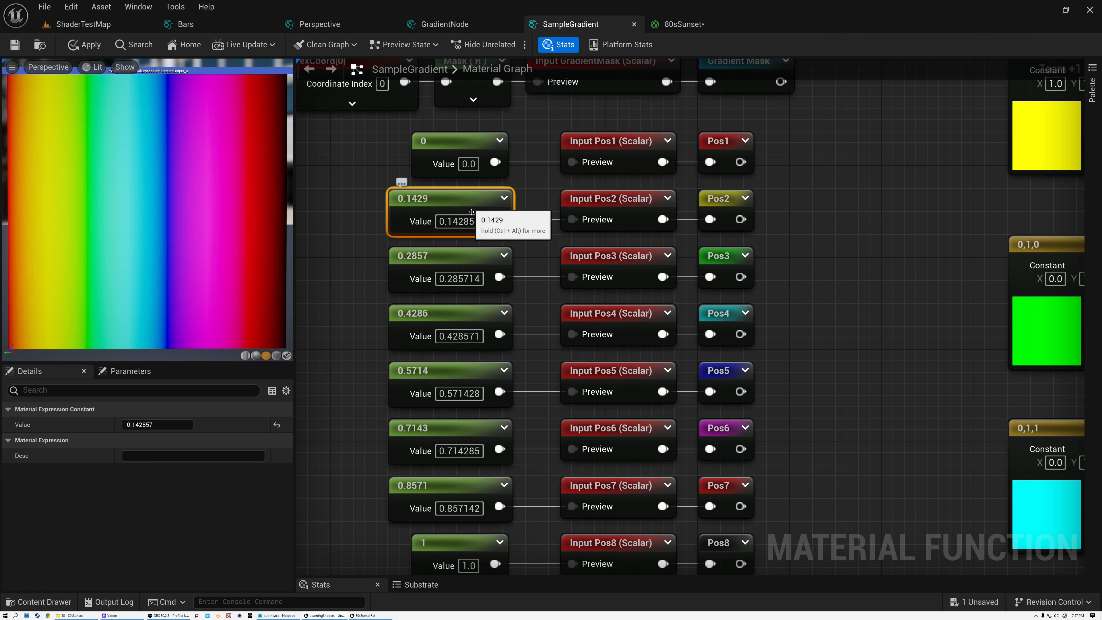
pyautogui.click(459, 260)
pyautogui.click(452, 315)
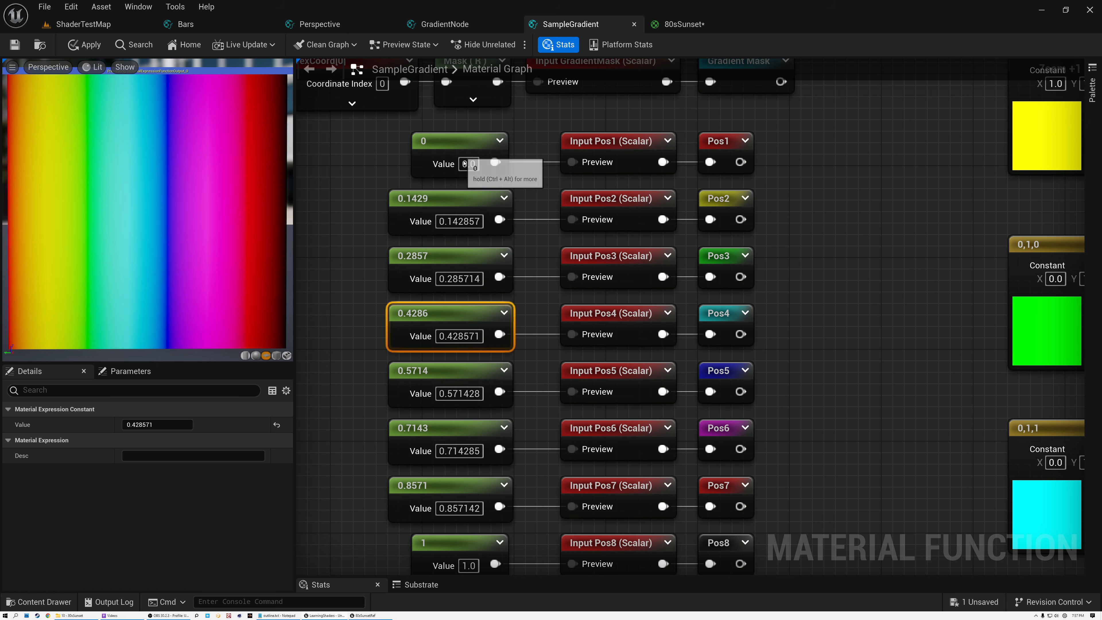
pyautogui.click(467, 201)
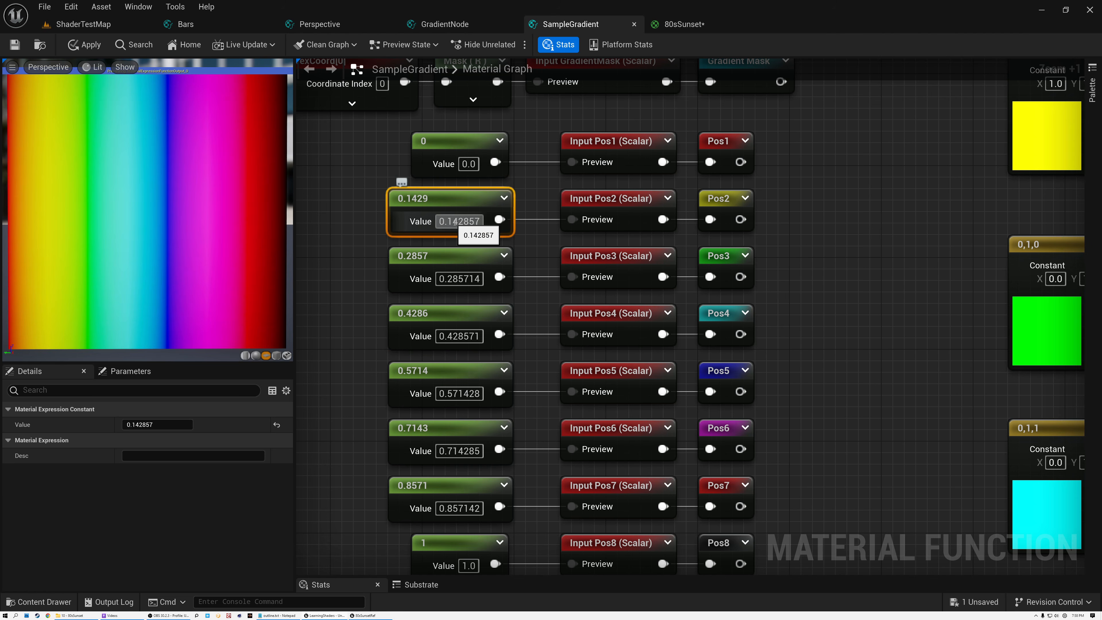
# Check the default constants feeding the Pos3 through Pos8 scalar inputs
pyautogui.click(460, 271)
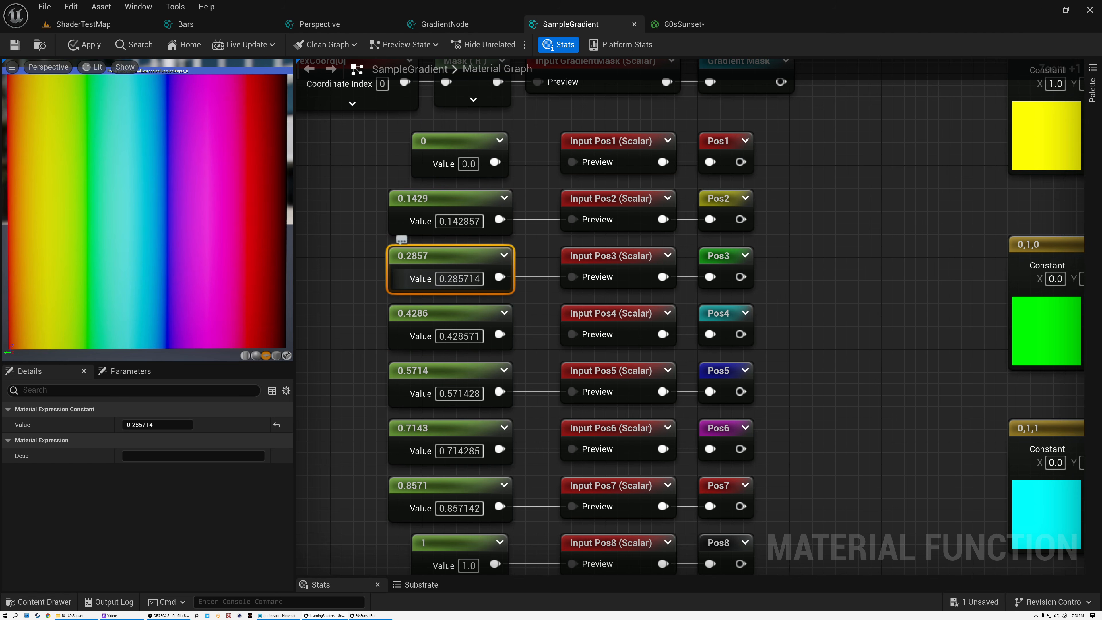
pyautogui.click(461, 328)
pyautogui.click(461, 385)
pyautogui.click(499, 425)
pyautogui.moveTo(515, 420); pyautogui.dragTo(525, 338, button='right')
pyautogui.rightClick(525, 338)
pyautogui.click(541, 327)
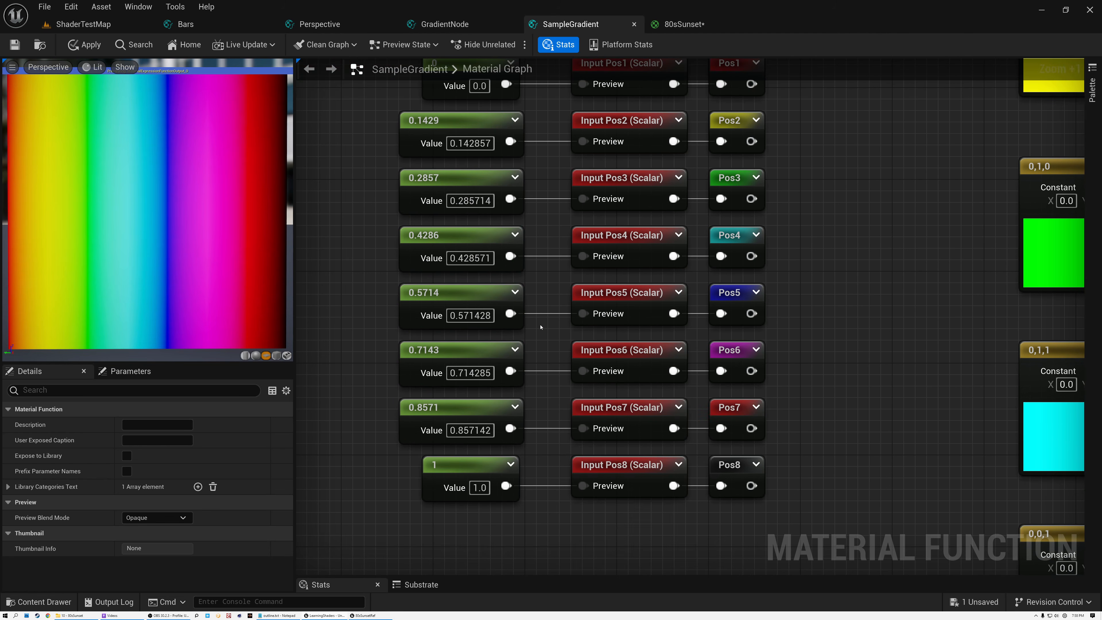
pyautogui.scroll(-2, 542, 326)
pyautogui.moveTo(548, 282); pyautogui.dragTo(519, 346, button='right')
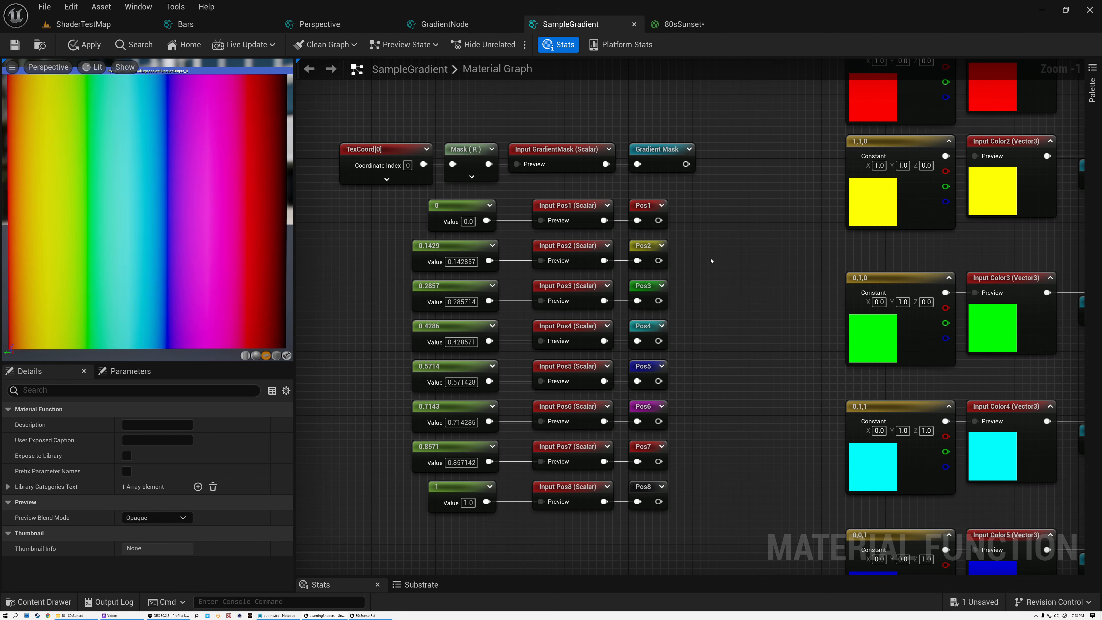
# Compare the spacing between the default position constants of Pos2, Pos3, Pos4 and Pos5
pyautogui.click(458, 246)
pyautogui.click(457, 286)
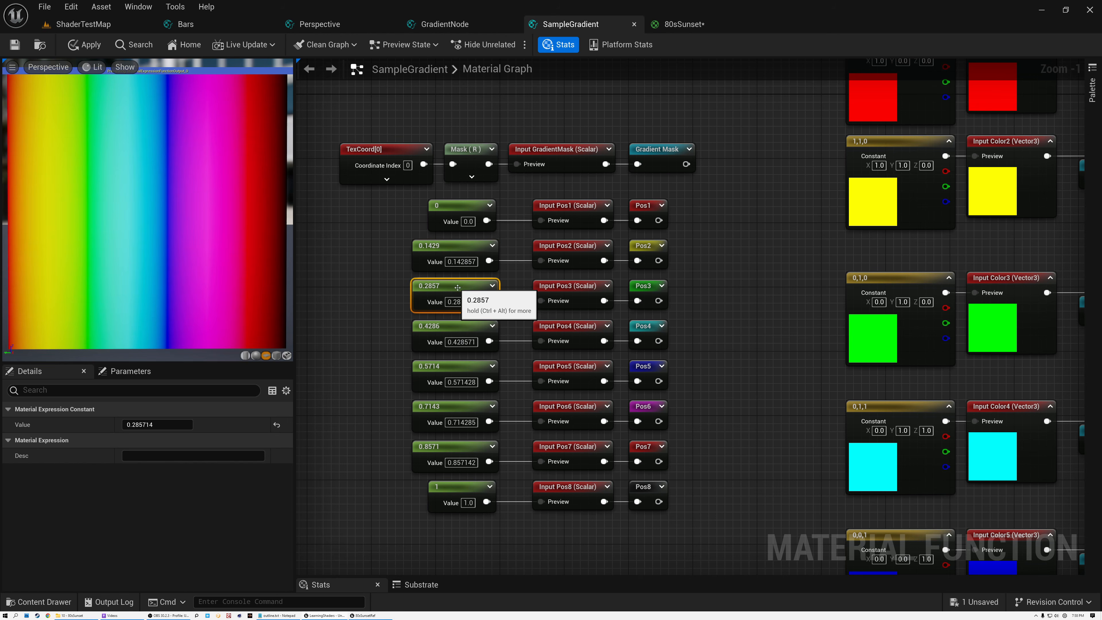
pyautogui.click(457, 326)
pyautogui.click(457, 364)
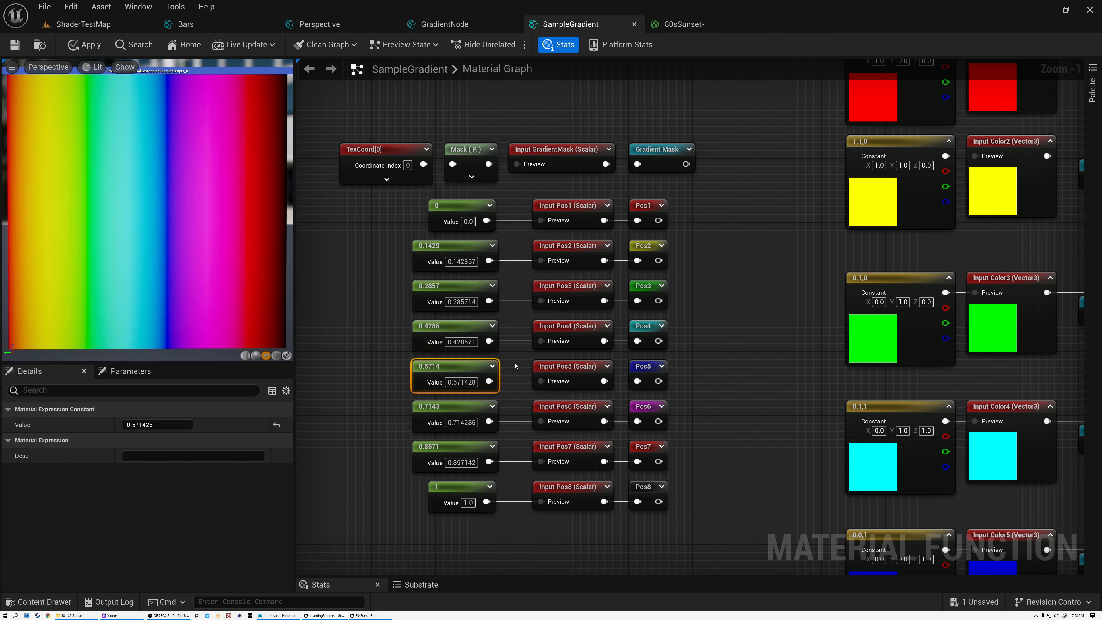
pyautogui.scroll(1, 515, 364)
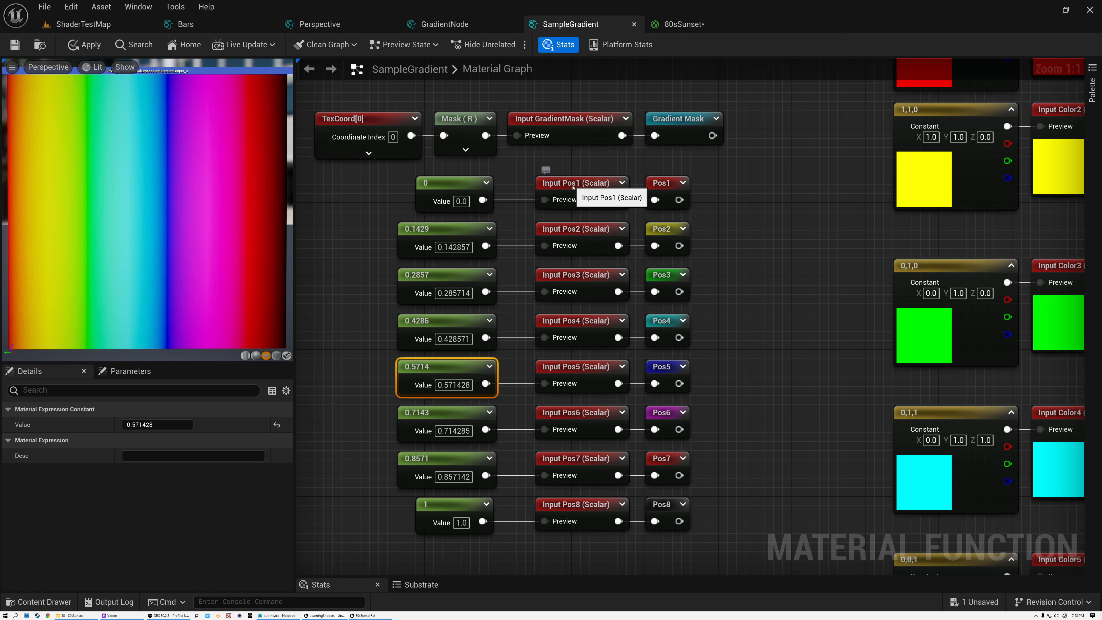
# Trace the Pos1 and Pos2 named reroutes to the first GradientNode and survey the complete function graph
pyautogui.click(587, 182)
pyautogui.moveTo(730, 197); pyautogui.dragTo(616, 204, button='right')
pyautogui.click(549, 192)
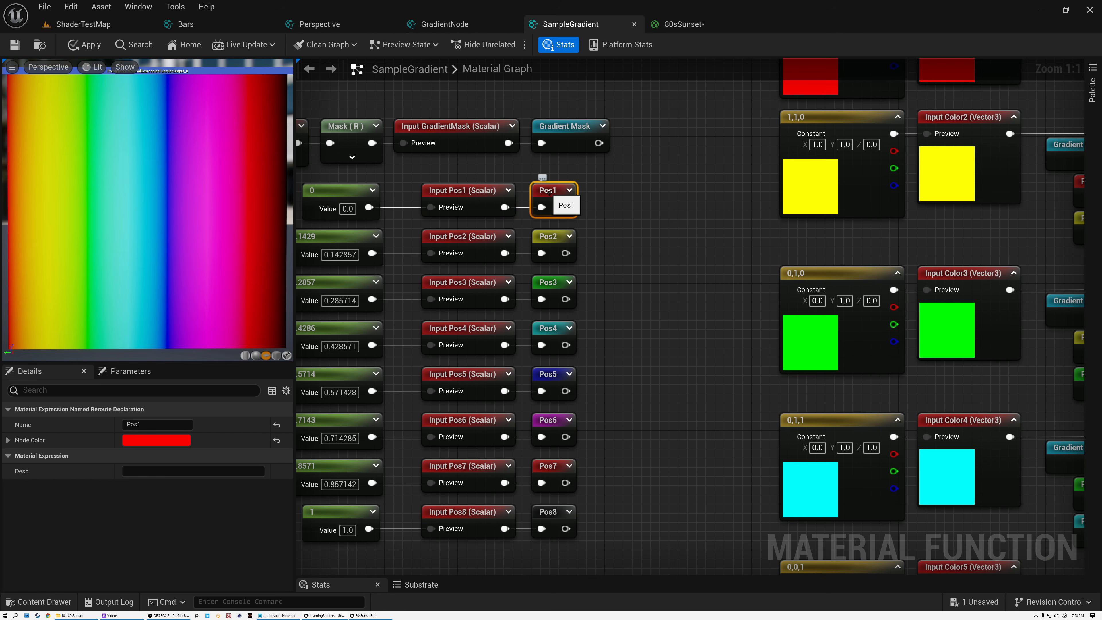
pyautogui.click(547, 237)
pyautogui.doubleClick(548, 237)
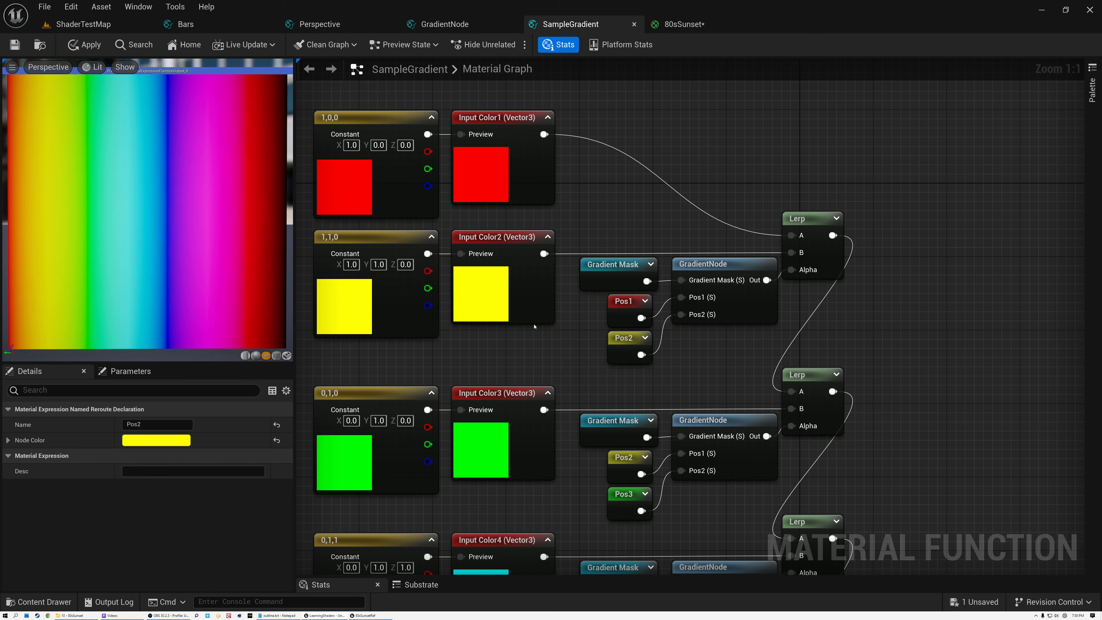
pyautogui.click(621, 304)
pyautogui.click(623, 340)
pyautogui.scroll(-3, 575, 339)
pyautogui.moveTo(575, 340); pyautogui.dragTo(683, 226, button='right')
pyautogui.scroll(-3, 684, 221)
pyautogui.scroll(1, 602, 276)
pyautogui.moveTo(601, 273); pyautogui.dragTo(538, 277, button='right')
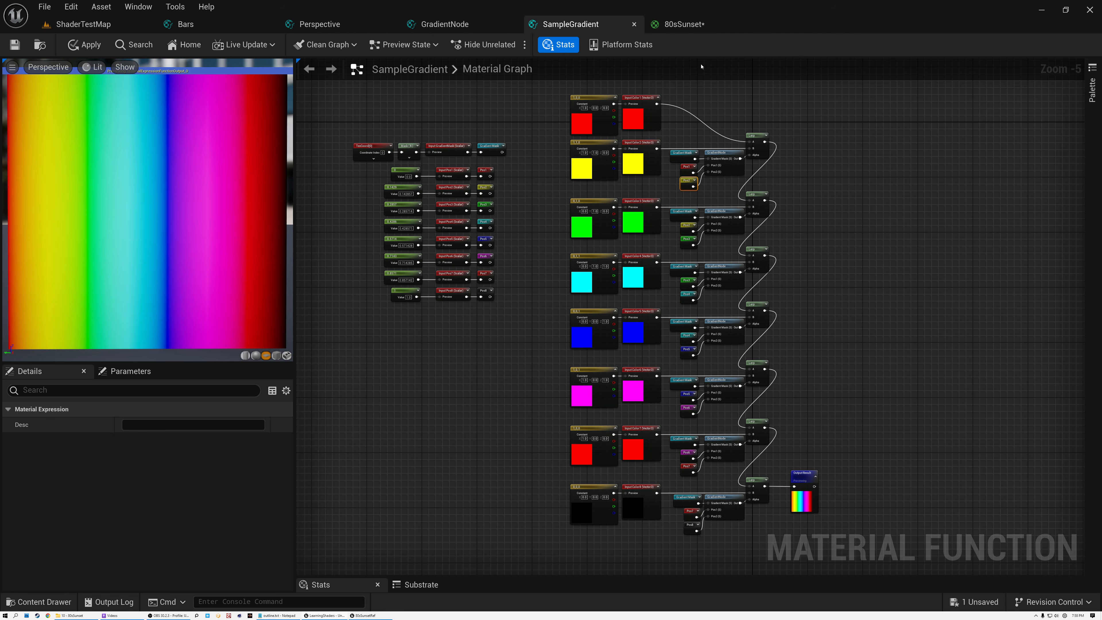
# Add the SampleGradient function from the Gradients folder to the 80sSunset material, placing it above the LinearGradient and Bars nodes
pyautogui.click(689, 25)
pyautogui.moveTo(635, 165); pyautogui.dragTo(812, 248, button='right')
pyautogui.scroll(-4, 812, 248)
pyautogui.scroll(2, 799, 308)
pyautogui.moveTo(993, 412); pyautogui.dragTo(1066, 412)
pyautogui.click(35, 603)
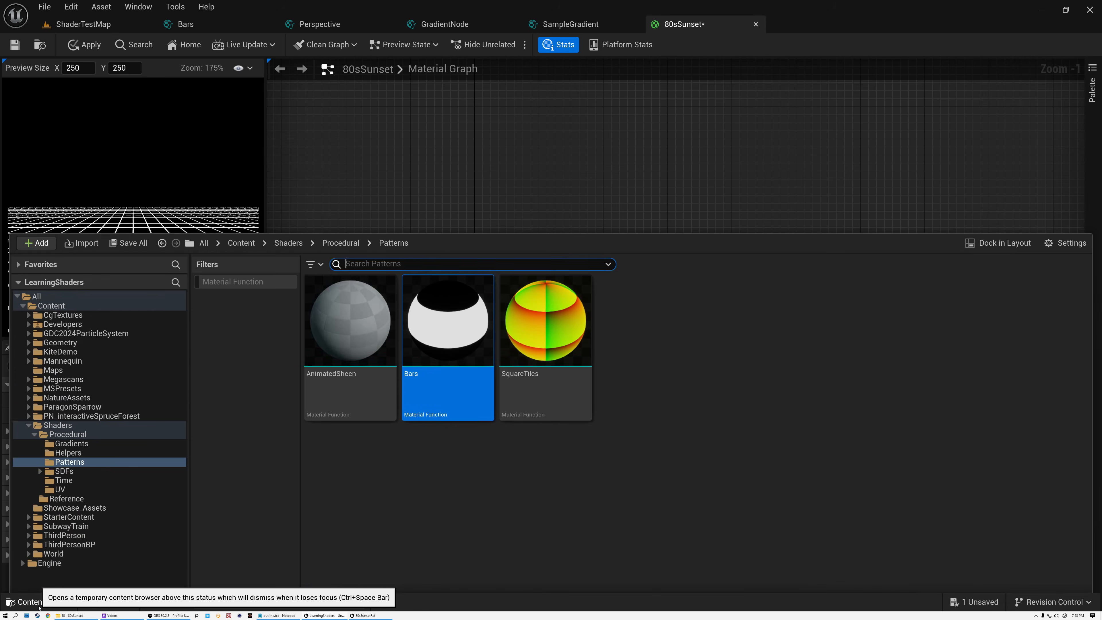
pyautogui.click(72, 401)
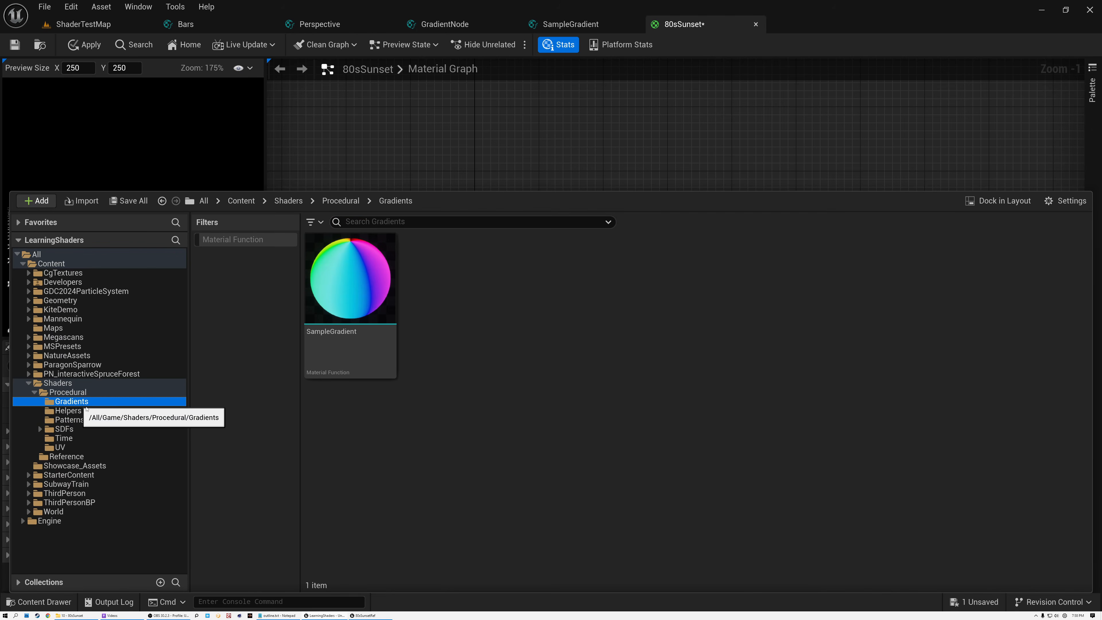
pyautogui.moveTo(349, 280); pyautogui.dragTo(698, 125)
pyautogui.moveTo(873, 232); pyautogui.dragTo(834, 384, button='right')
pyautogui.moveTo(715, 280); pyautogui.dragTo(705, 165)
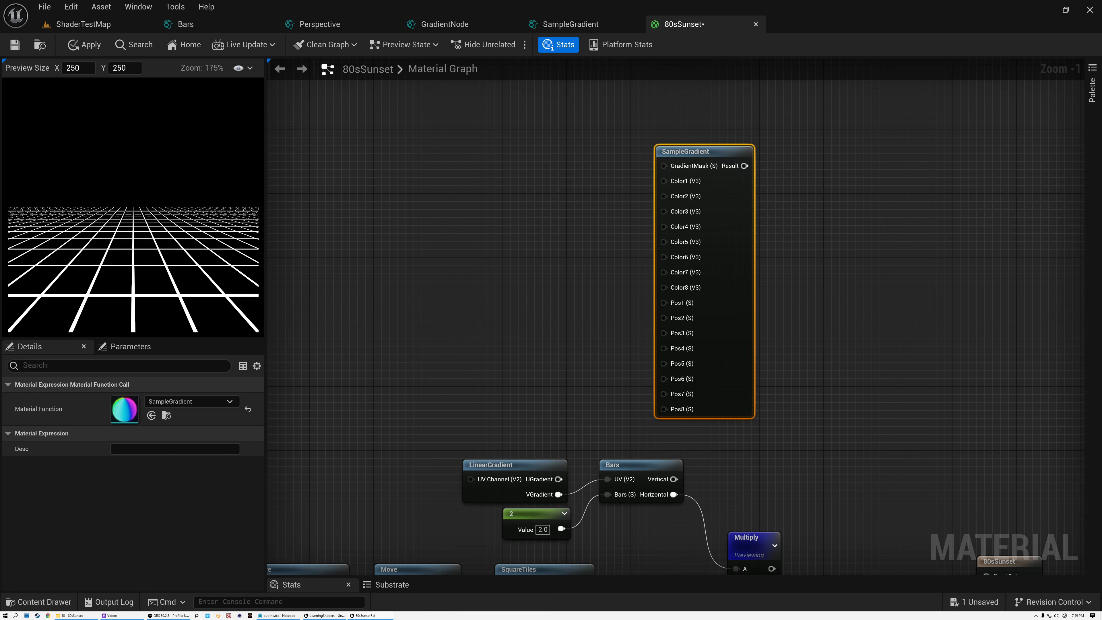
# Add a OneMinus node fed by the VGradient output of LinearGradient
pyautogui.moveTo(539, 421); pyautogui.dragTo(521, 360, button='right')
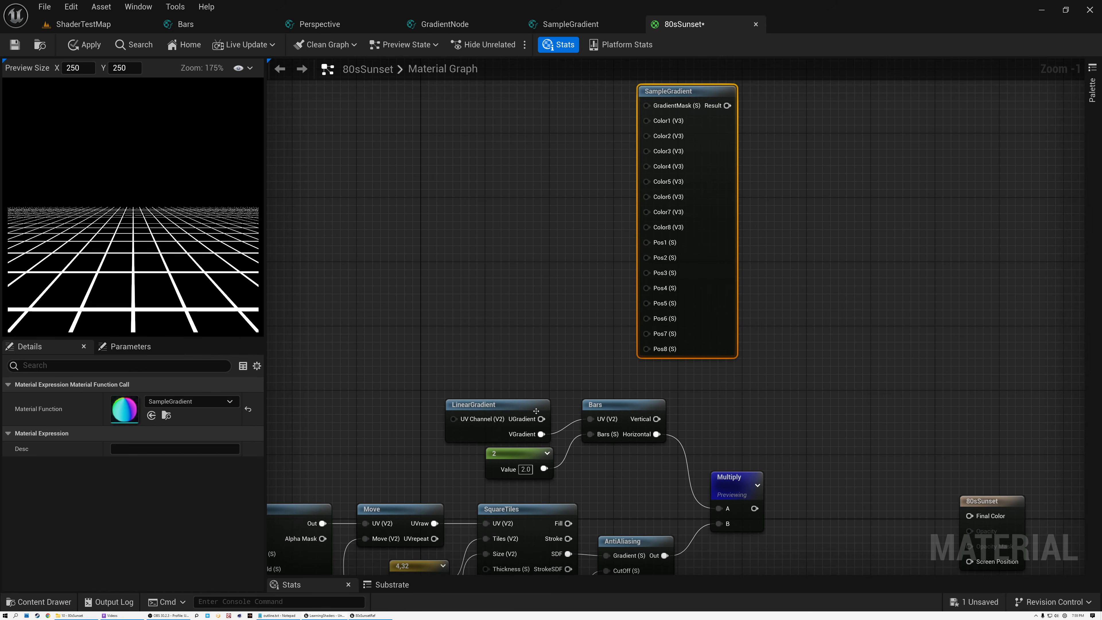
pyautogui.scroll(5, 527, 440)
pyautogui.click(529, 429)
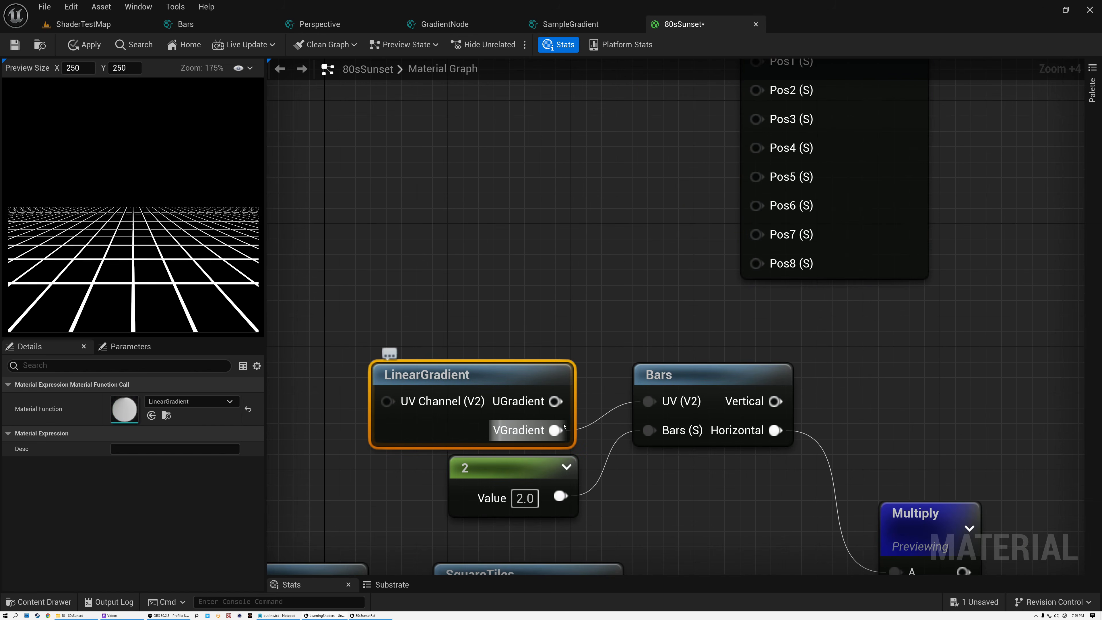
pyautogui.moveTo(554, 429); pyautogui.dragTo(566, 127)
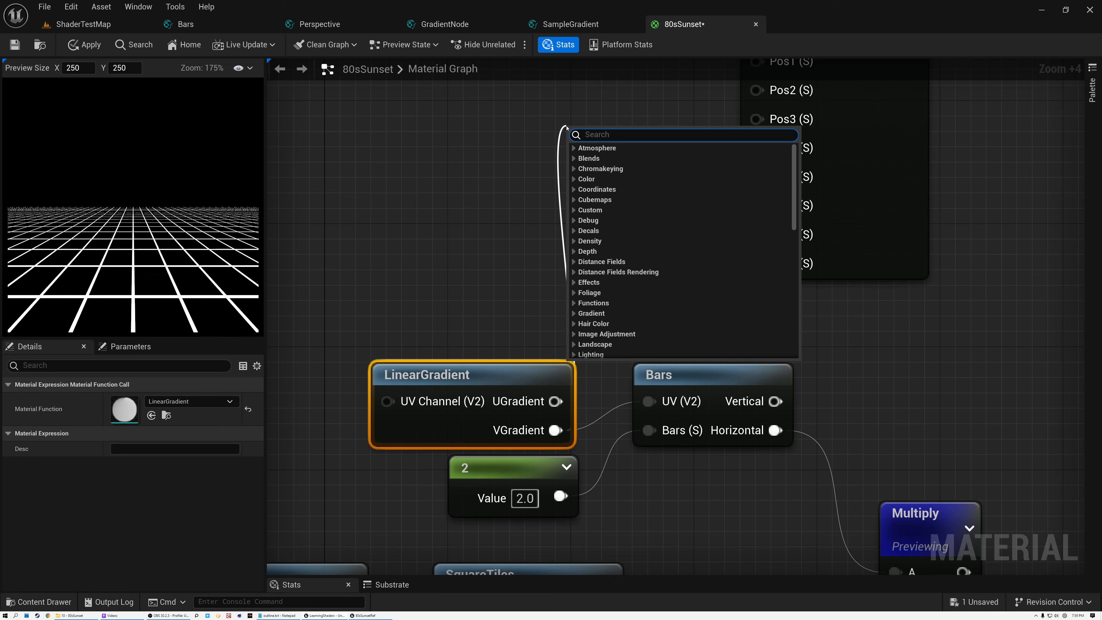
pyautogui.write('one')
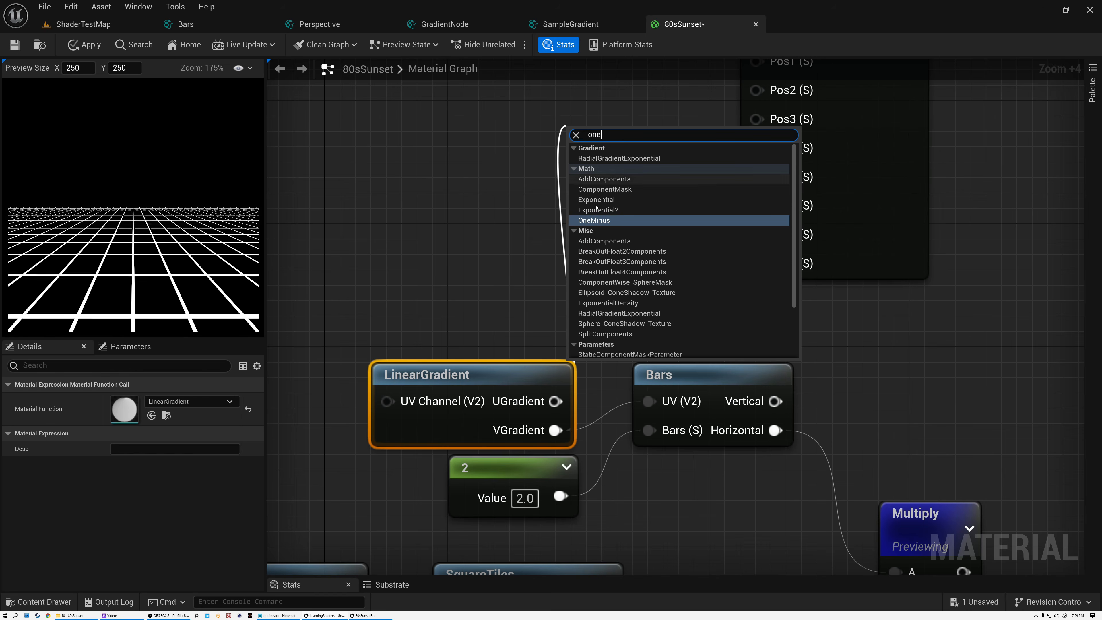
pyautogui.click(597, 221)
# Move the 1-x node beside SampleGradient and connect its output to the GradientMask input
pyautogui.scroll(-4, 639, 297)
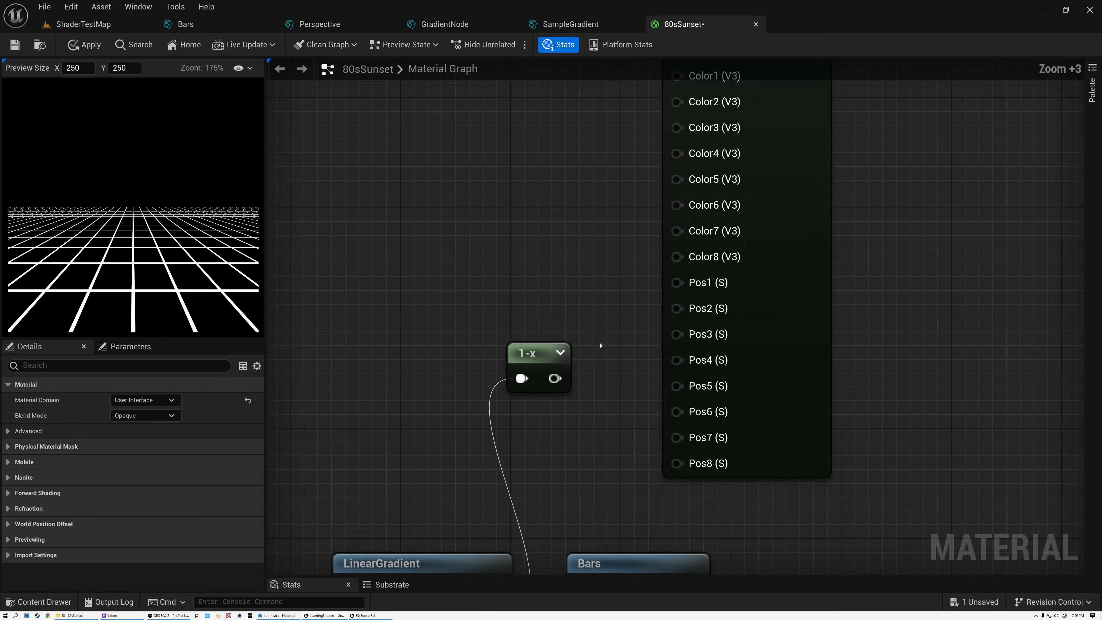
pyautogui.moveTo(569, 366); pyautogui.dragTo(543, 451, button='right')
pyautogui.moveTo(543, 451); pyautogui.dragTo(565, 225)
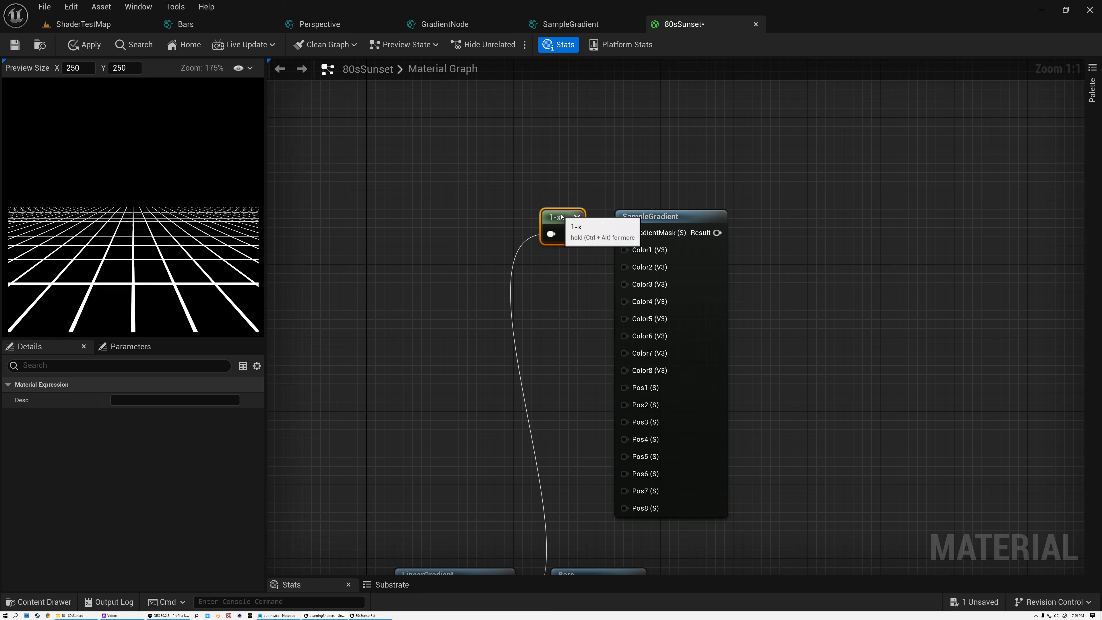
pyautogui.click(563, 320)
pyautogui.scroll(-2, 563, 320)
pyautogui.moveTo(563, 320); pyautogui.dragTo(609, 335, button='right')
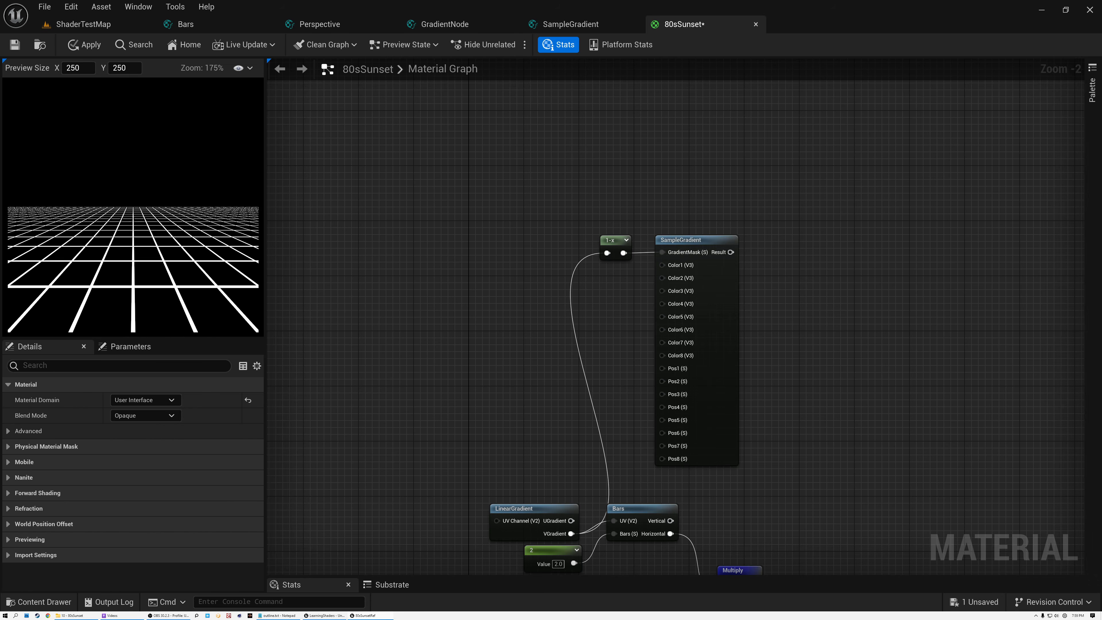
# Paste the eight copied three-component color constants beside SampleGradient and look over their colors
pyautogui.scroll(-3, 614, 320)
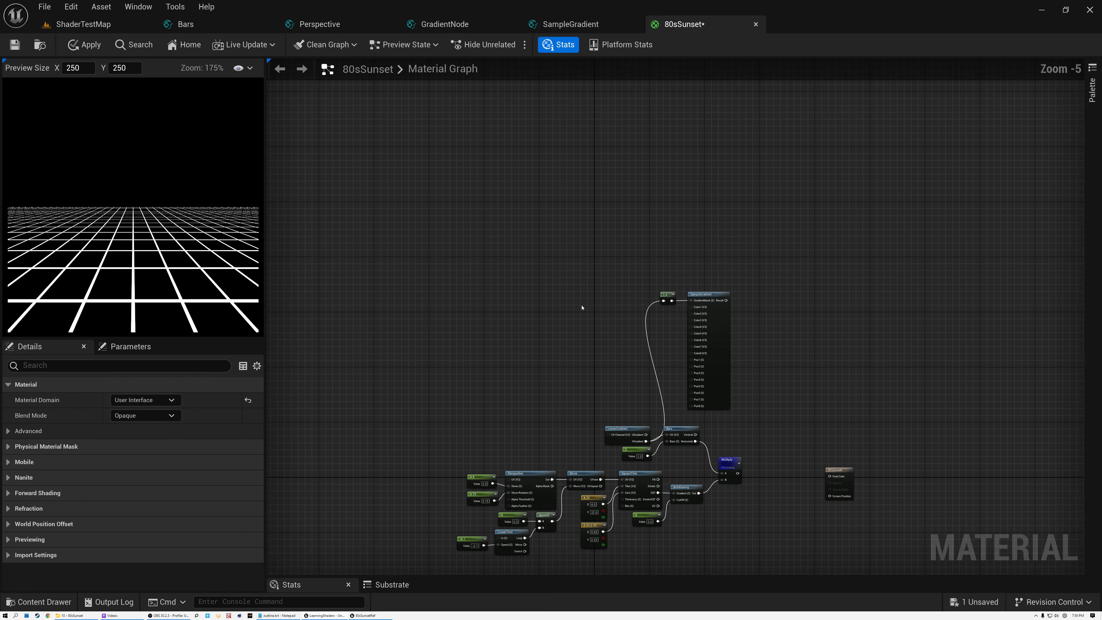
pyautogui.hotkey('ctrl', 'v')
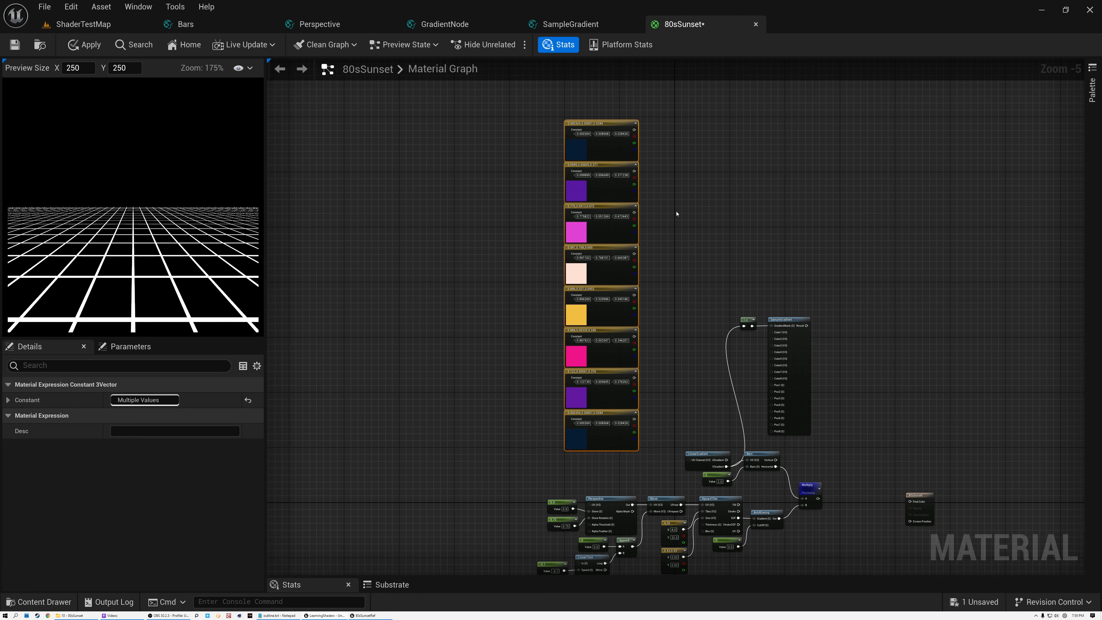
pyautogui.scroll(1, 651, 249)
pyautogui.scroll(1, 651, 249)
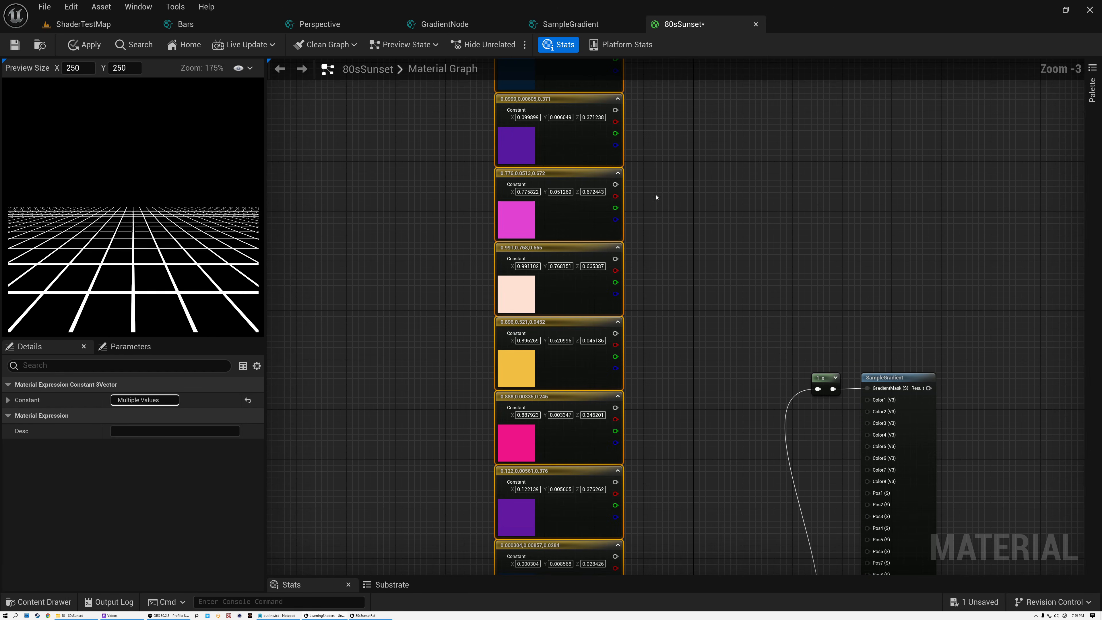
pyautogui.moveTo(669, 163); pyautogui.dragTo(693, 338, button='right')
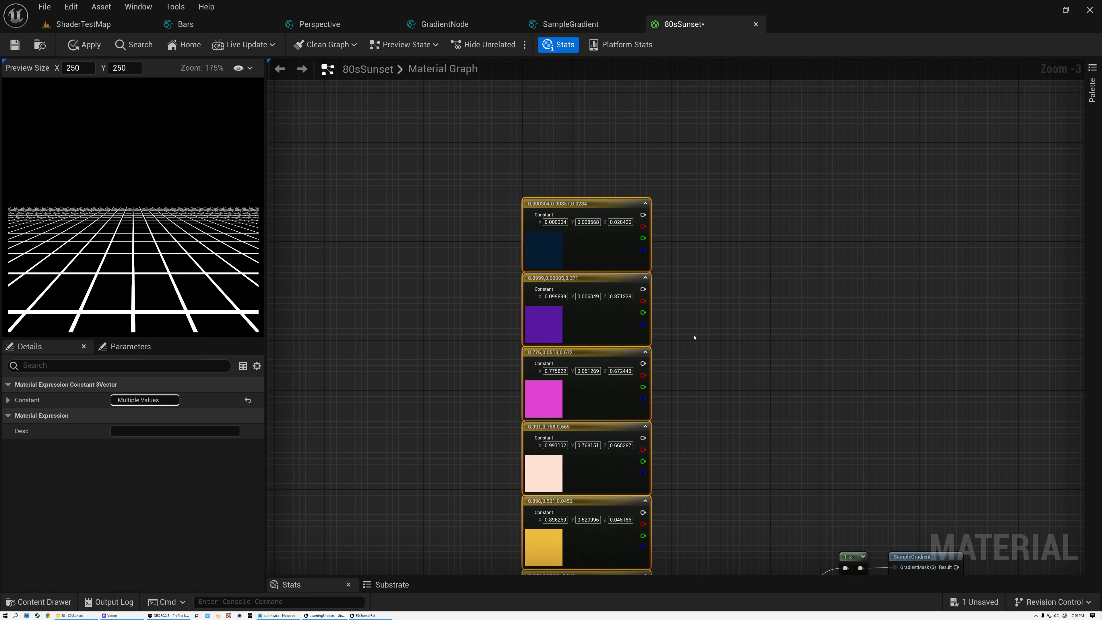
pyautogui.scroll(2, 694, 337)
pyautogui.scroll(1, 694, 337)
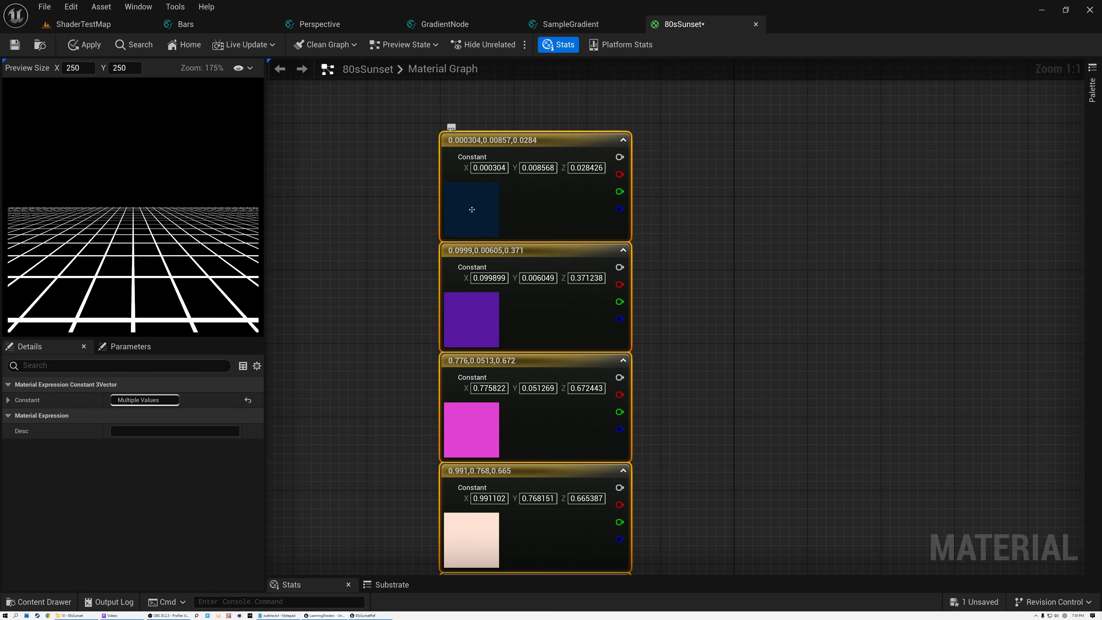
pyautogui.moveTo(695, 457); pyautogui.dragTo(672, 301, button='right')
pyautogui.scroll(-6, 664, 276)
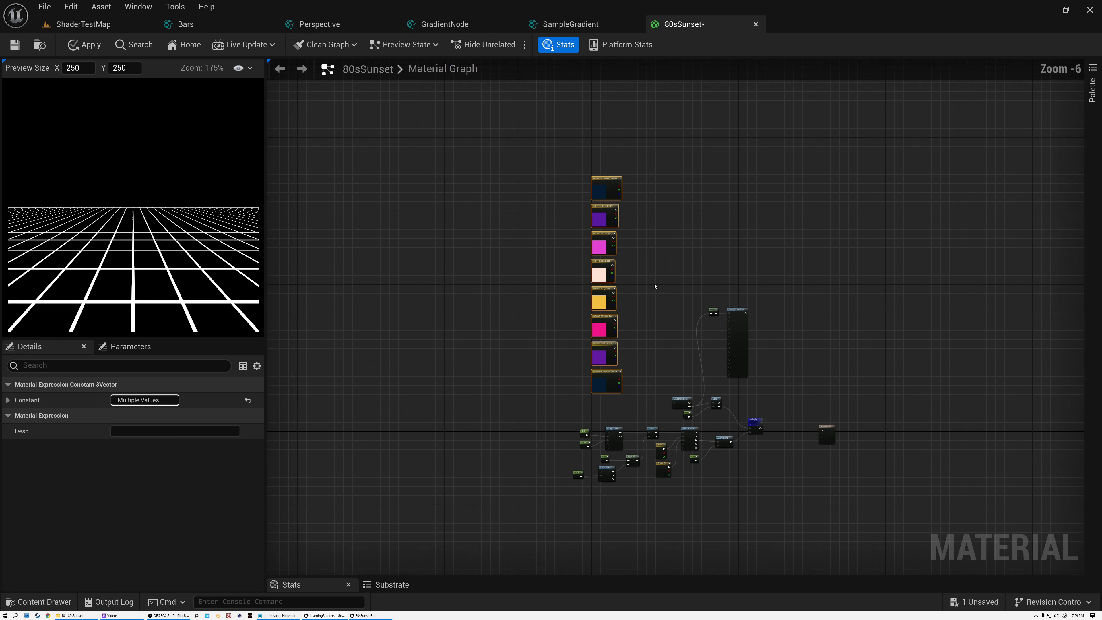
pyautogui.scroll(1, 655, 276)
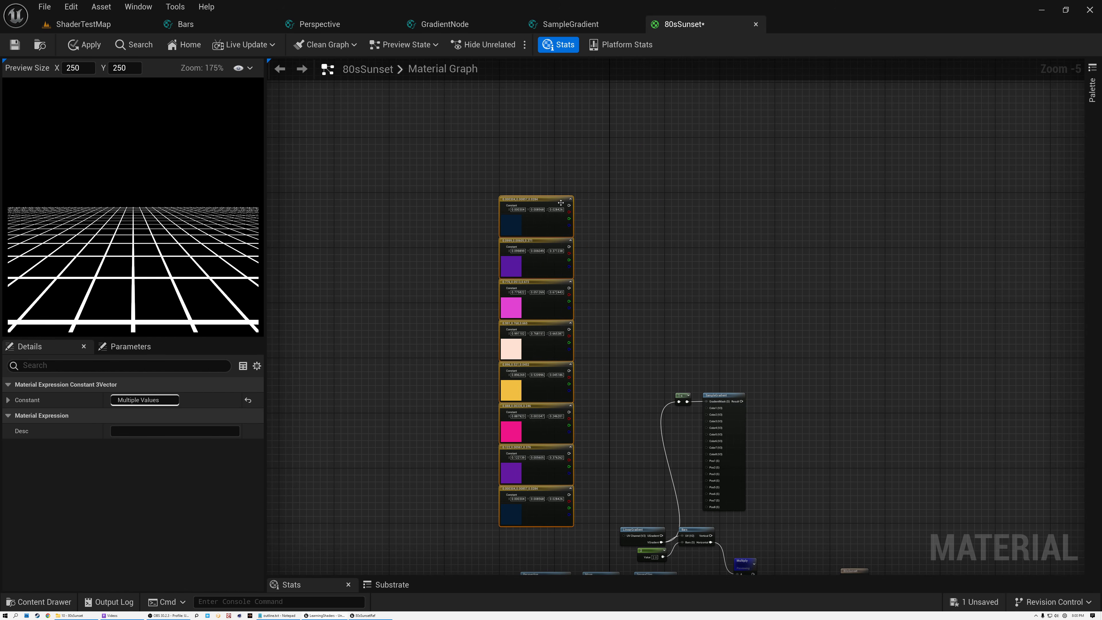
# Connect the eight color constants in order to SampleGradient's Color1 through Color8 inputs, and save the material
pyautogui.moveTo(568, 205); pyautogui.dragTo(707, 408)
pyautogui.hotkey('ctrl', 's')
pyautogui.moveTo(568, 247); pyautogui.dragTo(707, 415)
pyautogui.moveTo(568, 287); pyautogui.dragTo(706, 421)
pyautogui.moveTo(569, 330); pyautogui.dragTo(706, 428)
pyautogui.scroll(1, 659, 389)
pyautogui.moveTo(539, 328); pyautogui.dragTo(725, 411)
pyautogui.moveTo(536, 382); pyautogui.dragTo(725, 419)
pyautogui.moveTo(536, 437); pyautogui.dragTo(726, 427)
pyautogui.moveTo(536, 493); pyautogui.dragTo(726, 436)
pyautogui.scroll(5, 652, 469)
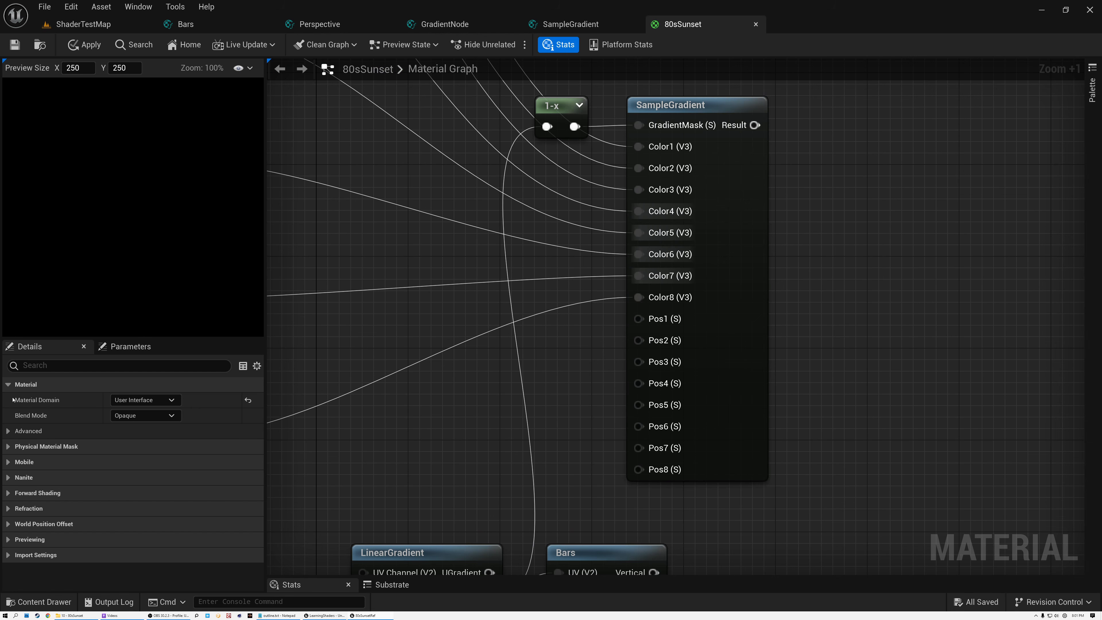
# Paste the eight scalar position constants 0, 0.132, 0.499, 0.5, 0.56, 0.75, 0.929 and 1 between the colors and SampleGradient
pyautogui.scroll(-3, 439, 272)
pyautogui.moveTo(425, 264); pyautogui.dragTo(544, 272, button='right')
pyautogui.hotkey('ctrl', 'v')
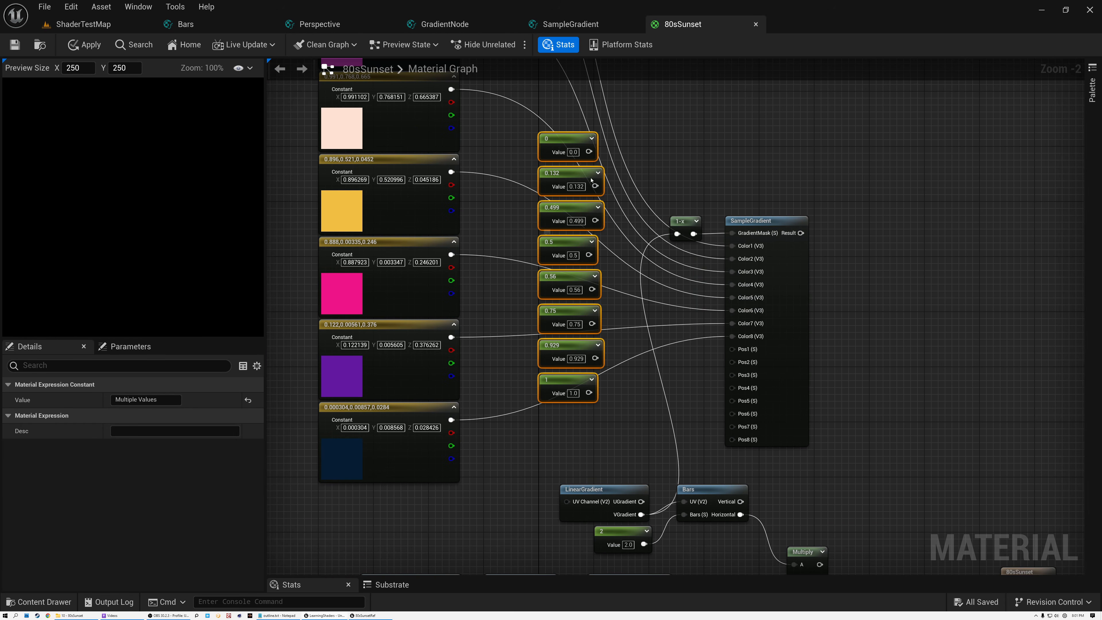
# Connect the eight position constants in ascending order to SampleGradient's Pos1 through Pos8 inputs
pyautogui.scroll(2, 577, 134)
pyautogui.moveTo(593, 158); pyautogui.dragTo(786, 425)
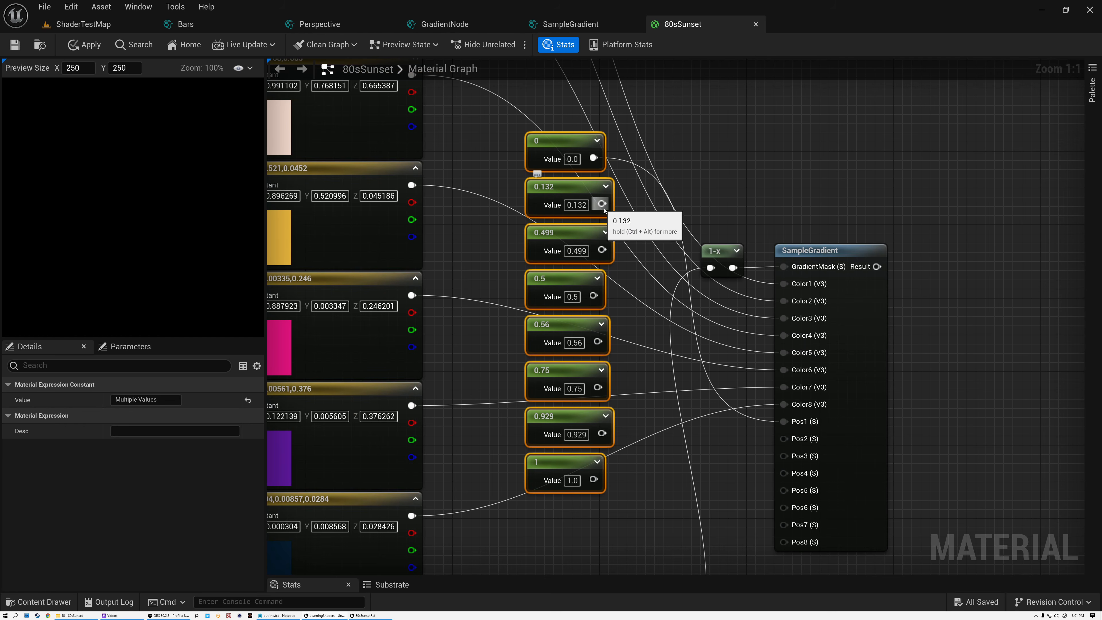
pyautogui.moveTo(602, 204); pyautogui.dragTo(784, 438)
pyautogui.moveTo(602, 249); pyautogui.dragTo(780, 454)
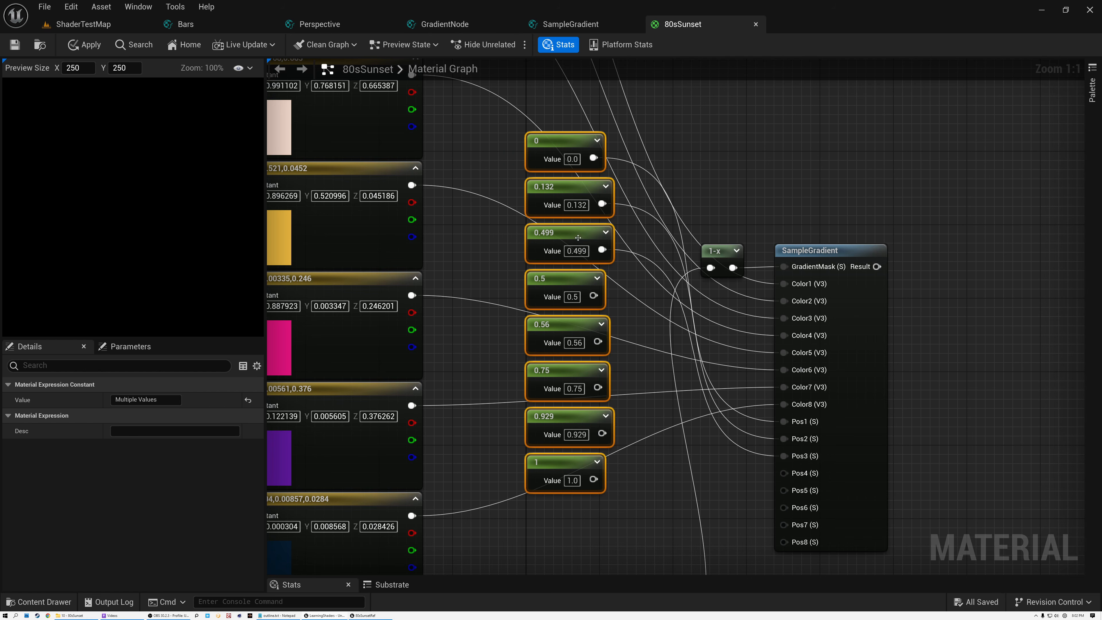
pyautogui.moveTo(593, 296); pyautogui.dragTo(784, 473)
pyautogui.moveTo(598, 342); pyautogui.dragTo(783, 490)
pyautogui.moveTo(597, 387); pyautogui.dragTo(783, 507)
pyautogui.moveTo(603, 440); pyautogui.dragTo(783, 525)
pyautogui.moveTo(593, 480); pyautogui.dragTo(784, 542)
# Preview the SampleGradient node in the viewport and inspect the resulting sunset gradient up close
pyautogui.scroll(-3, 649, 464)
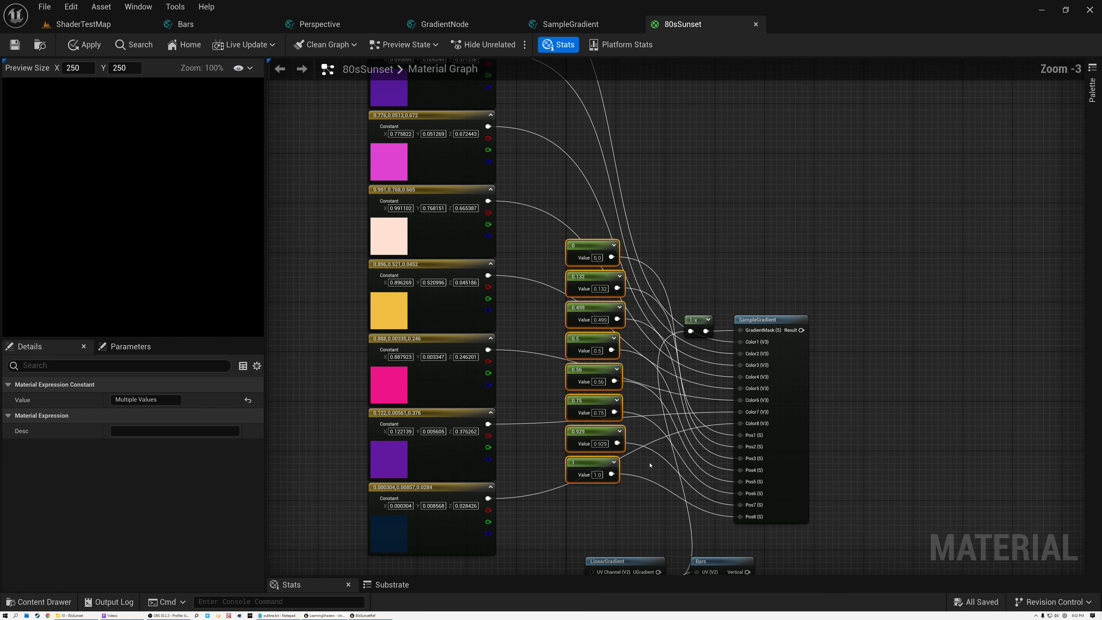
pyautogui.click(755, 321)
pyautogui.rightClick(763, 320)
pyautogui.click(794, 342)
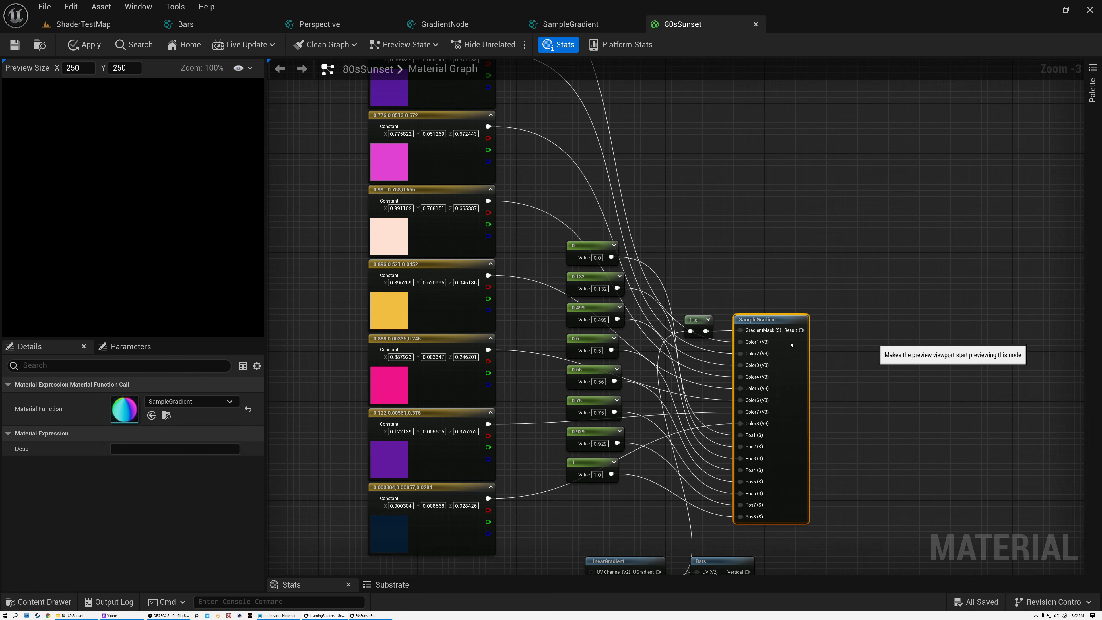
pyautogui.scroll(4, 115, 196)
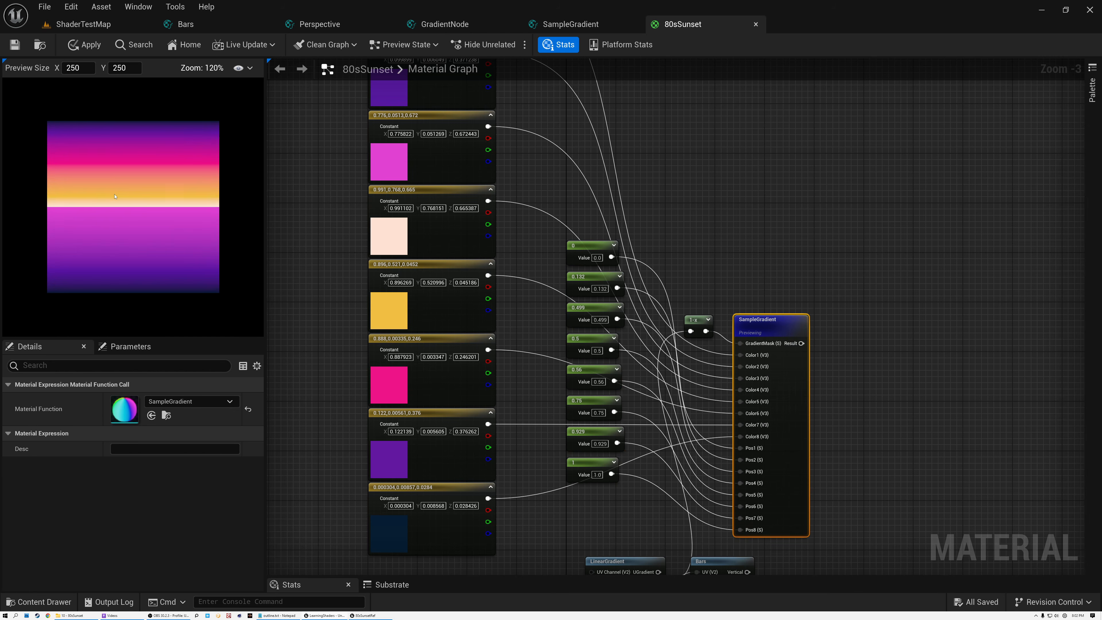
pyautogui.scroll(1, 115, 197)
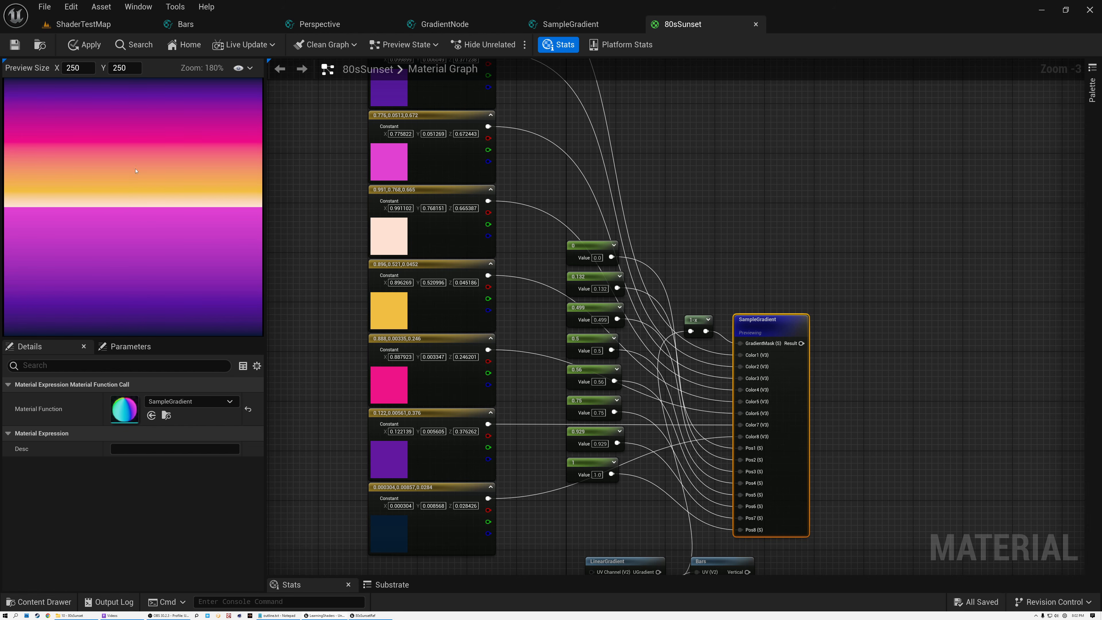
pyautogui.scroll(-3, 731, 263)
pyautogui.scroll(2, 731, 262)
pyautogui.moveTo(747, 272); pyautogui.dragTo(618, 168, button='right')
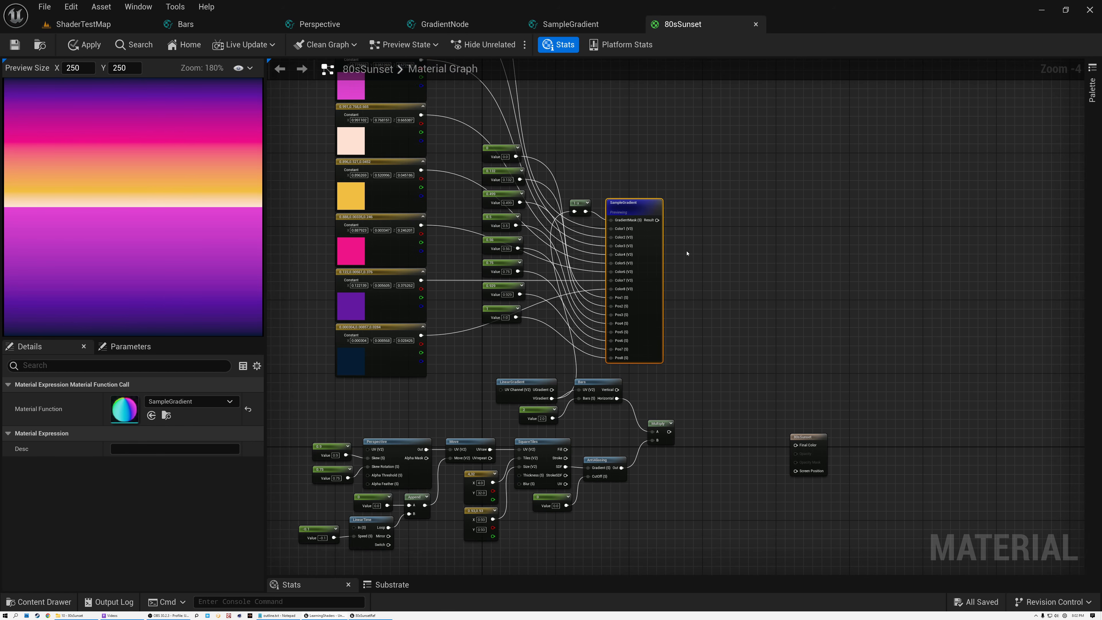
# Add a LinearInterpolate node with SampleGradient's Result as A and the masked grid's Multiply output as Alpha
pyautogui.scroll(1, 685, 287)
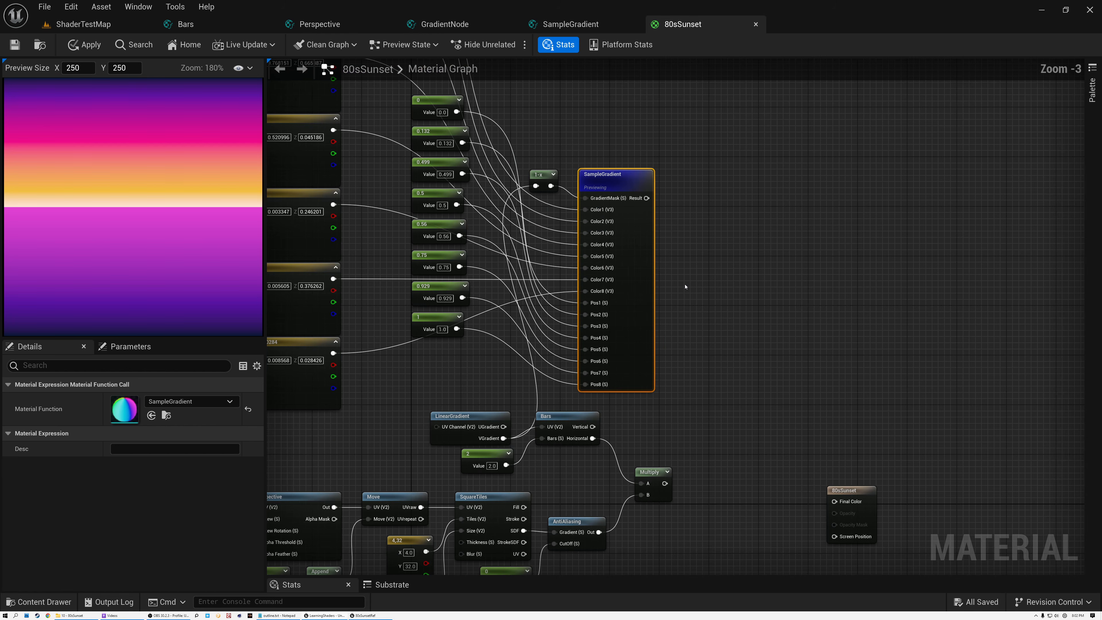
pyautogui.click(718, 216)
pyautogui.rightClick(729, 217)
pyautogui.write('lerp')
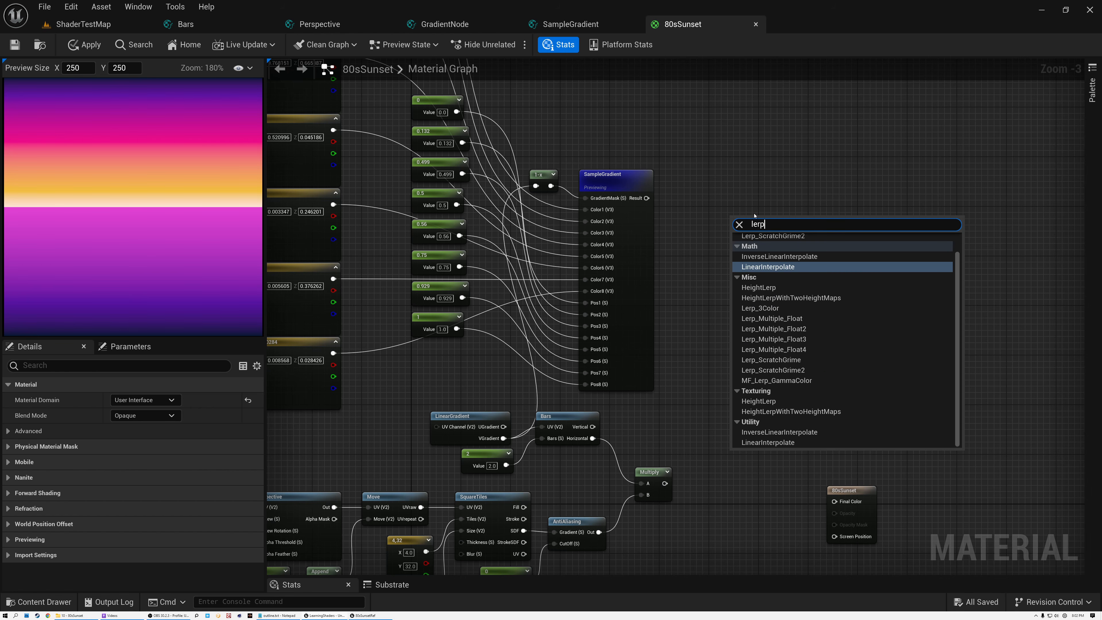
pyautogui.click(755, 266)
pyautogui.moveTo(647, 198); pyautogui.dragTo(756, 271)
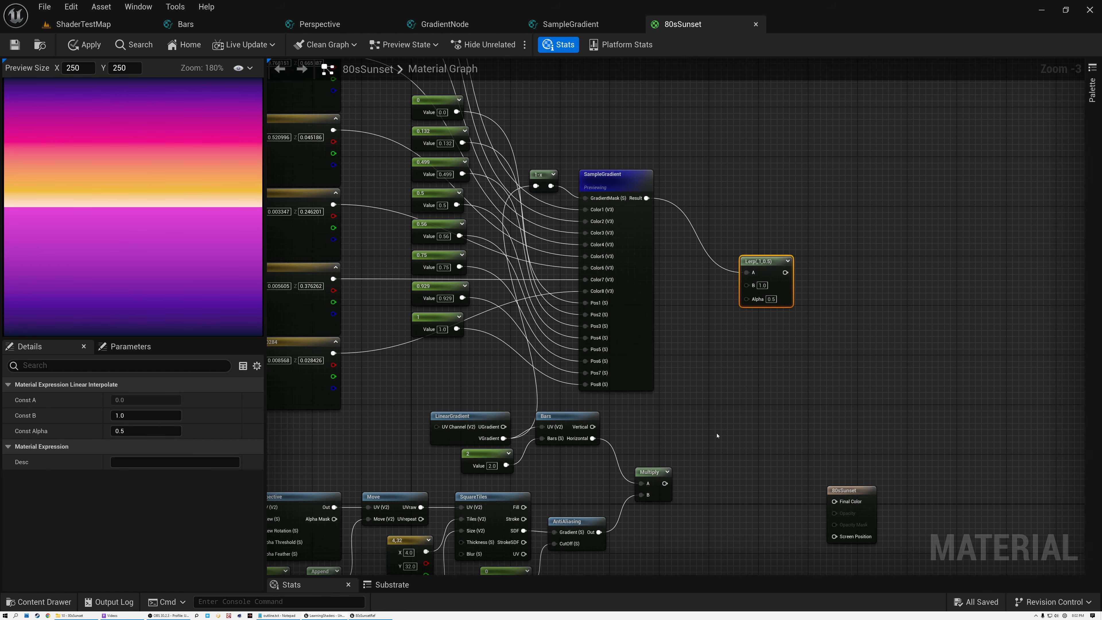
pyautogui.moveTo(664, 483); pyautogui.dragTo(746, 302)
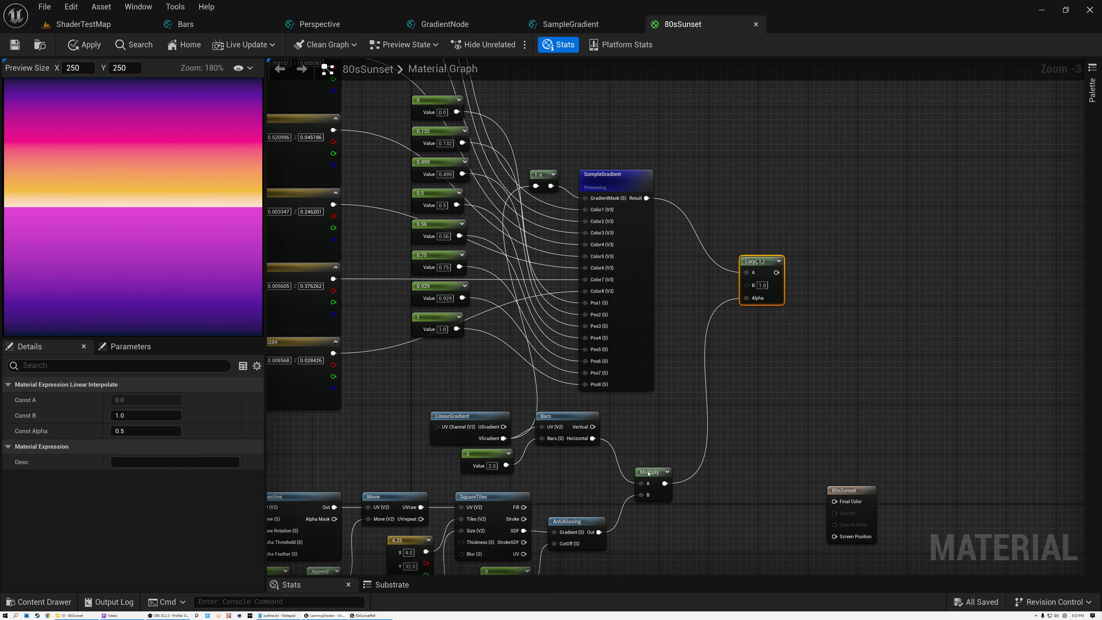
# Preview the masked grid's Multiply node in the viewport and connect the Lerp output to the material's Final Color
pyautogui.rightClick(648, 473)
pyautogui.click(694, 254)
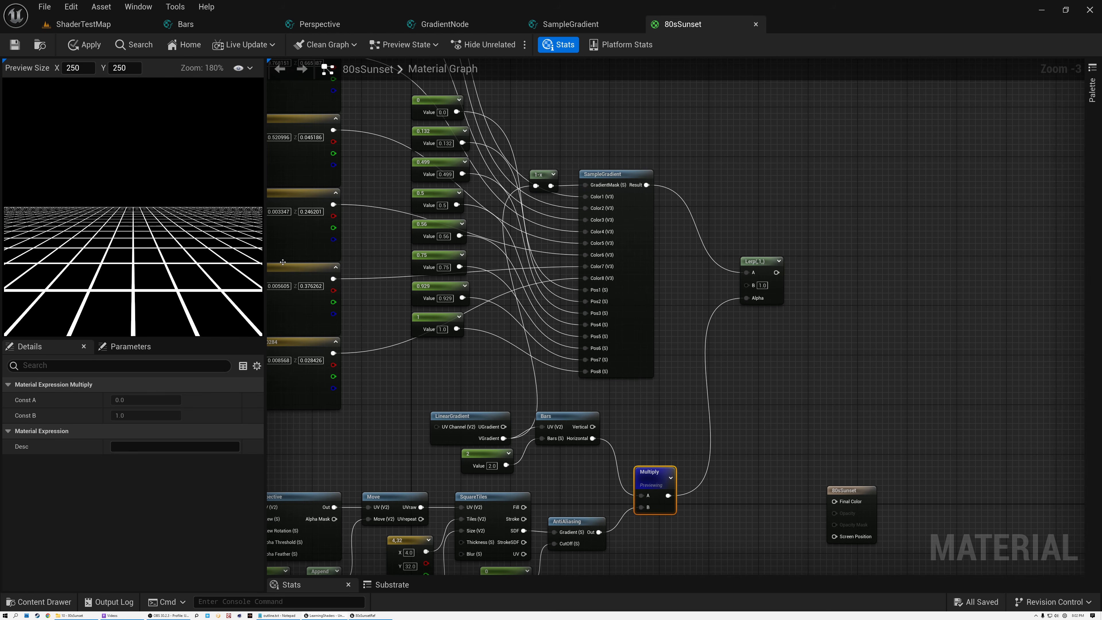
pyautogui.moveTo(776, 272); pyautogui.dragTo(900, 478)
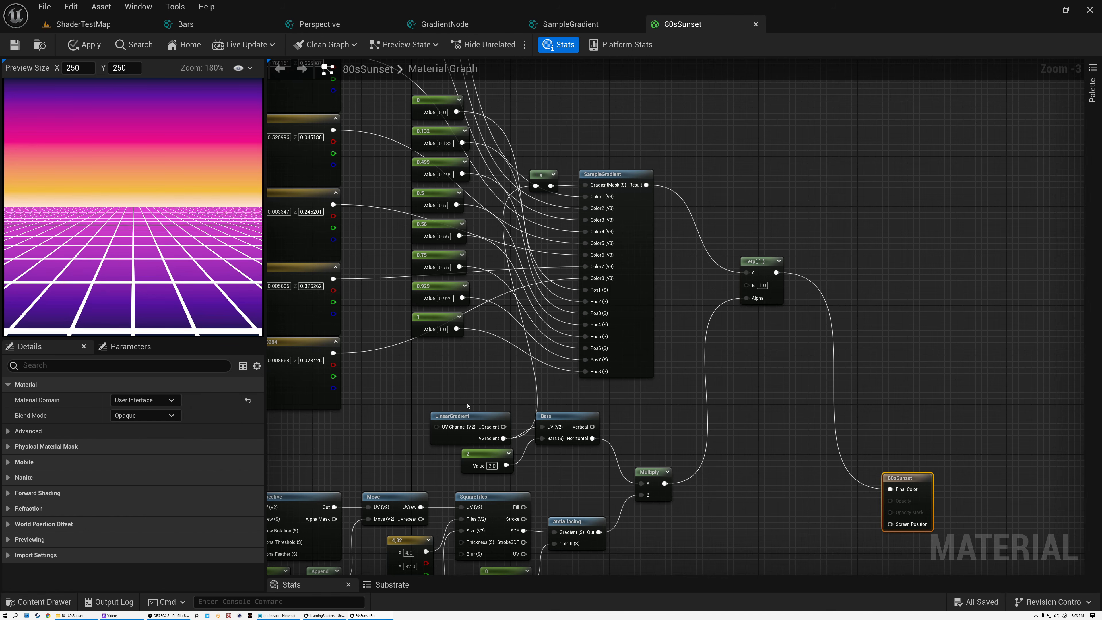
# Paste the magenta color constant (0.73791, 0.006512, 0.775822), connect it to the Lerp's B input and inspect the preview
pyautogui.click(690, 370)
pyautogui.hotkey('ctrl', 'v')
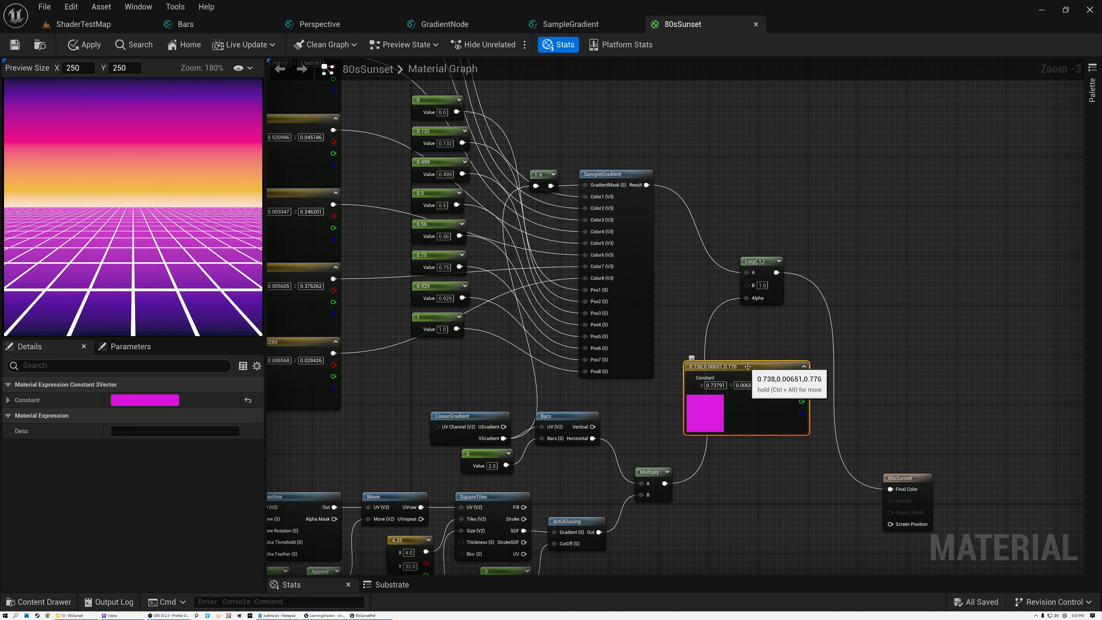
pyautogui.scroll(3, 694, 404)
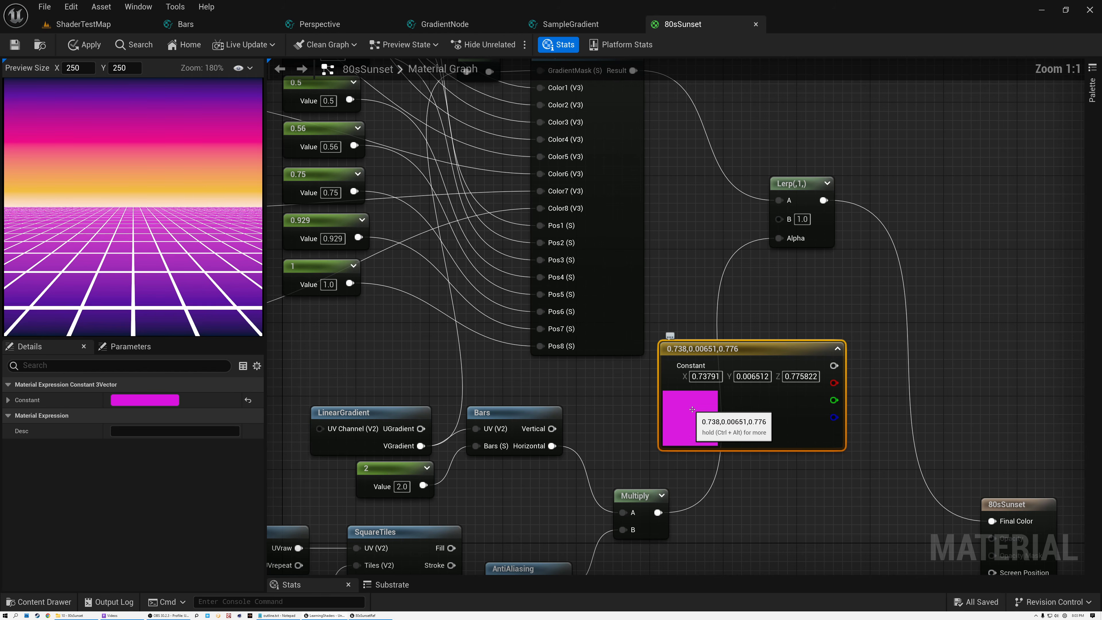
pyautogui.moveTo(833, 366); pyautogui.dragTo(905, 235)
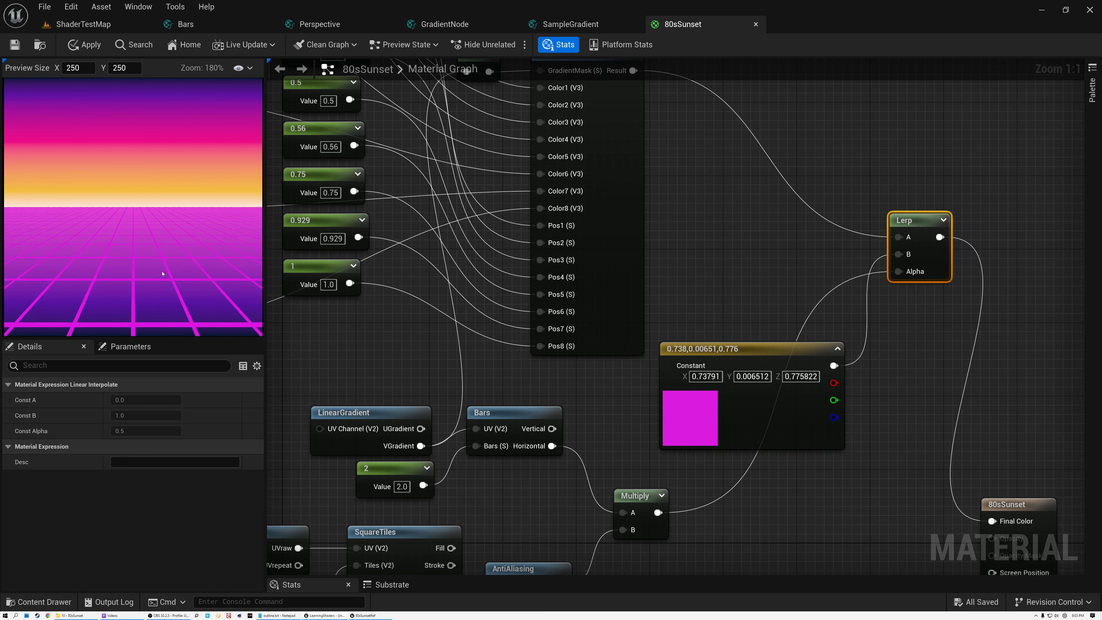
pyautogui.scroll(2, 162, 273)
pyautogui.scroll(-2, 138, 232)
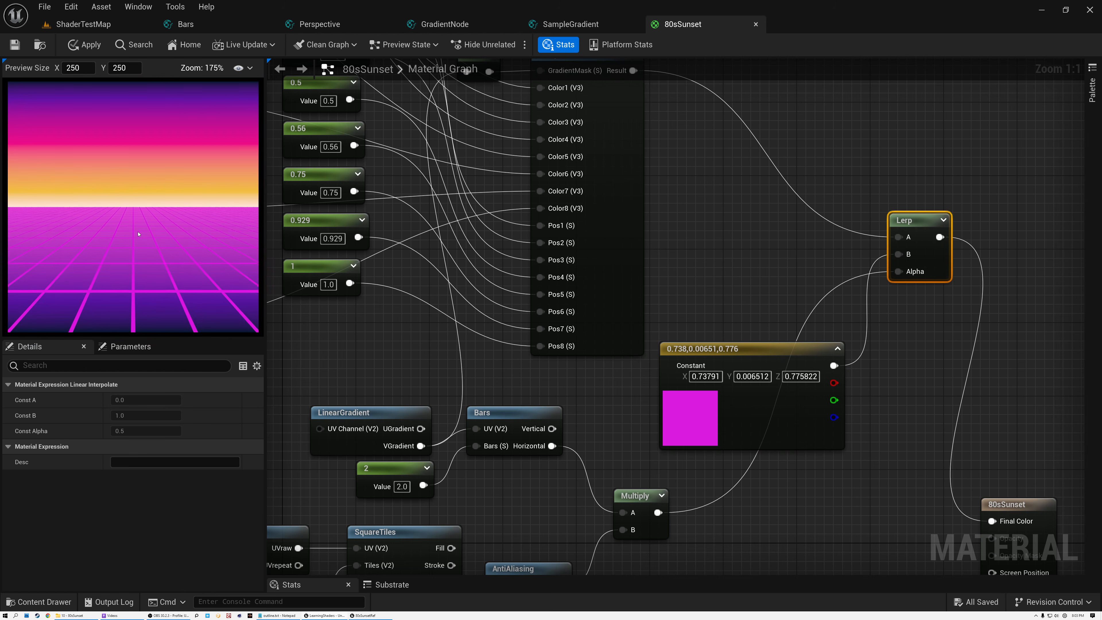
# Insert a Power node with exponent 2.2 between the Lerp and Final Color, and line it up with the output node
pyautogui.moveTo(914, 335); pyautogui.dragTo(629, 290, button='right')
pyautogui.moveTo(736, 457); pyautogui.dragTo(949, 146)
pyautogui.moveTo(654, 191); pyautogui.dragTo(727, 251)
pyautogui.write('power')
pyautogui.click(746, 282)
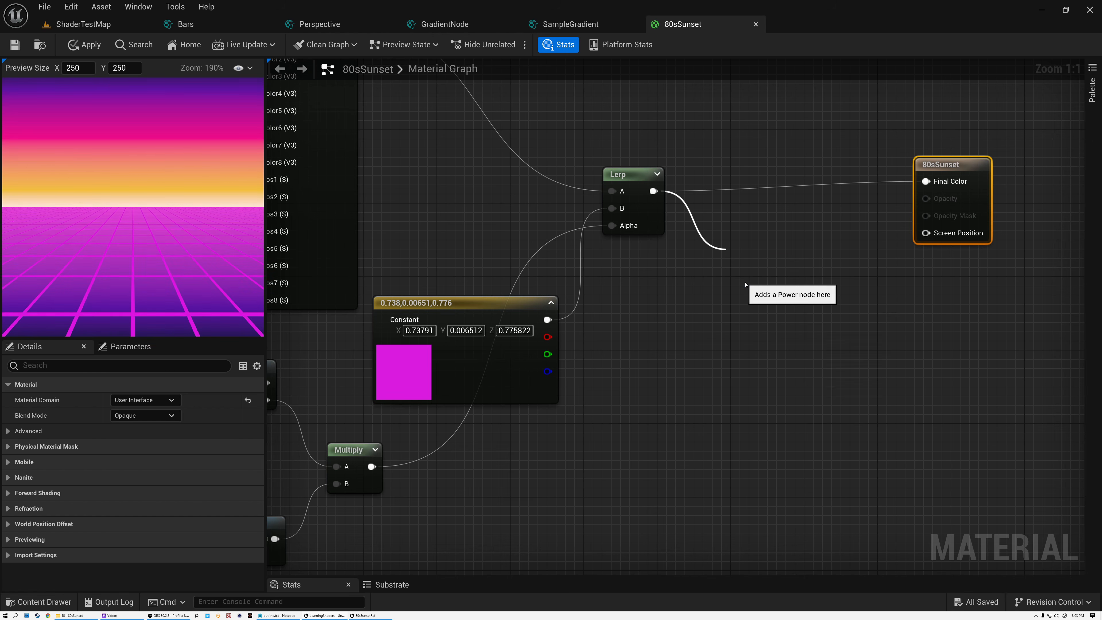
pyautogui.write('2.2')
pyautogui.moveTo(789, 274); pyautogui.dragTo(717, 174)
pyautogui.keyDown('shift'); pyautogui.click(768, 257); pyautogui.keyUp('shift')
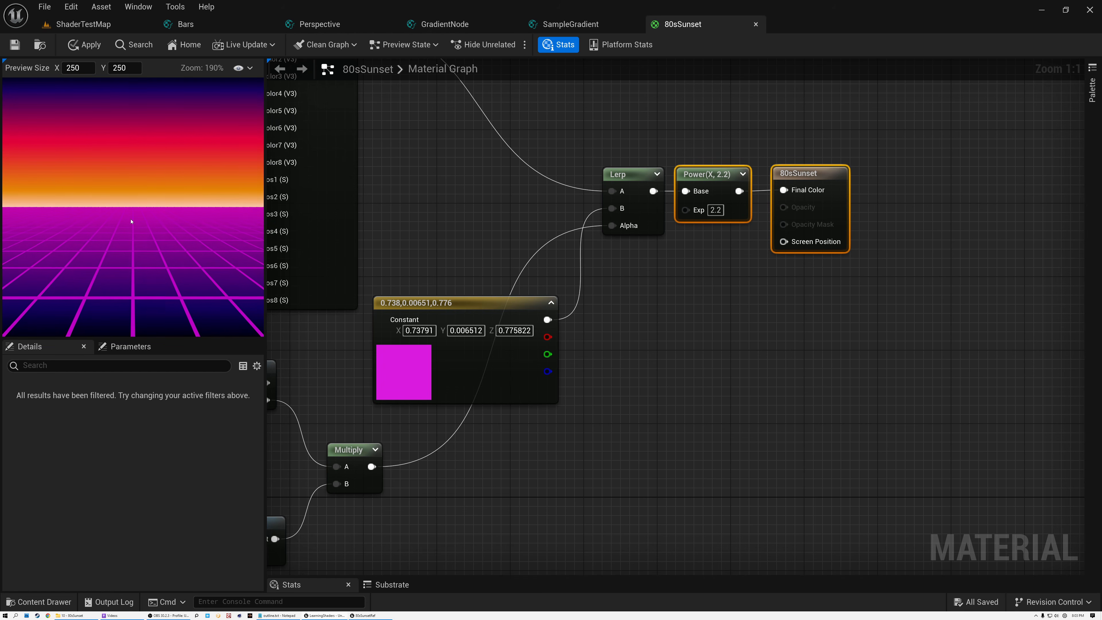
# Review the grid network's function nodes, including LinearTime, LinearGradient, Perspective, Move, SquareTiles and AntiAliasing
pyautogui.scroll(-6, 686, 253)
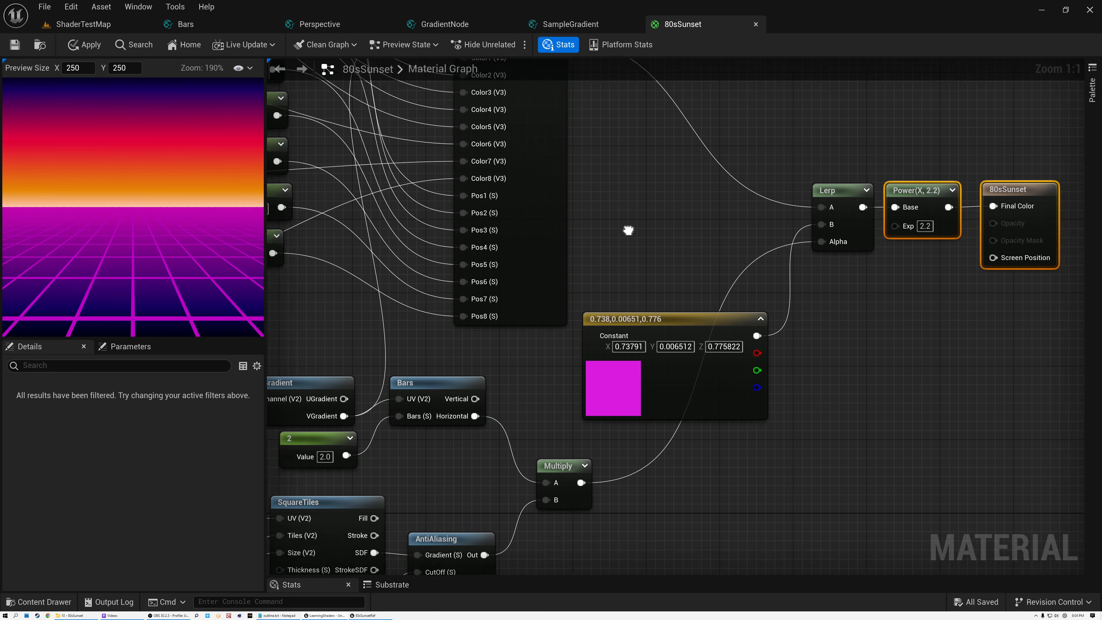
pyautogui.scroll(2, 686, 253)
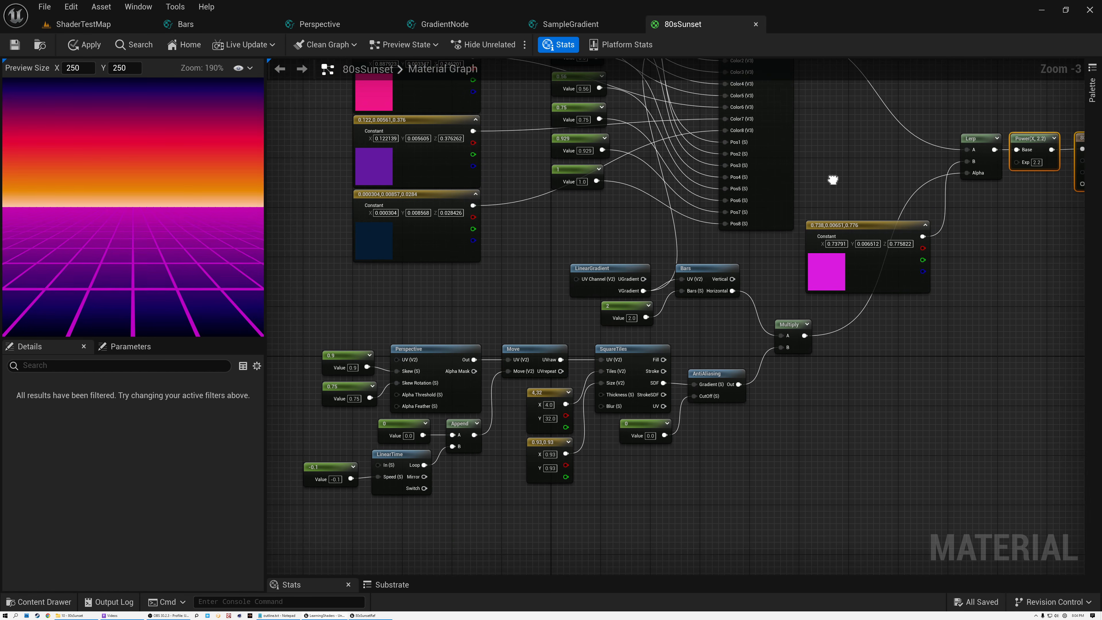
pyautogui.click(392, 454)
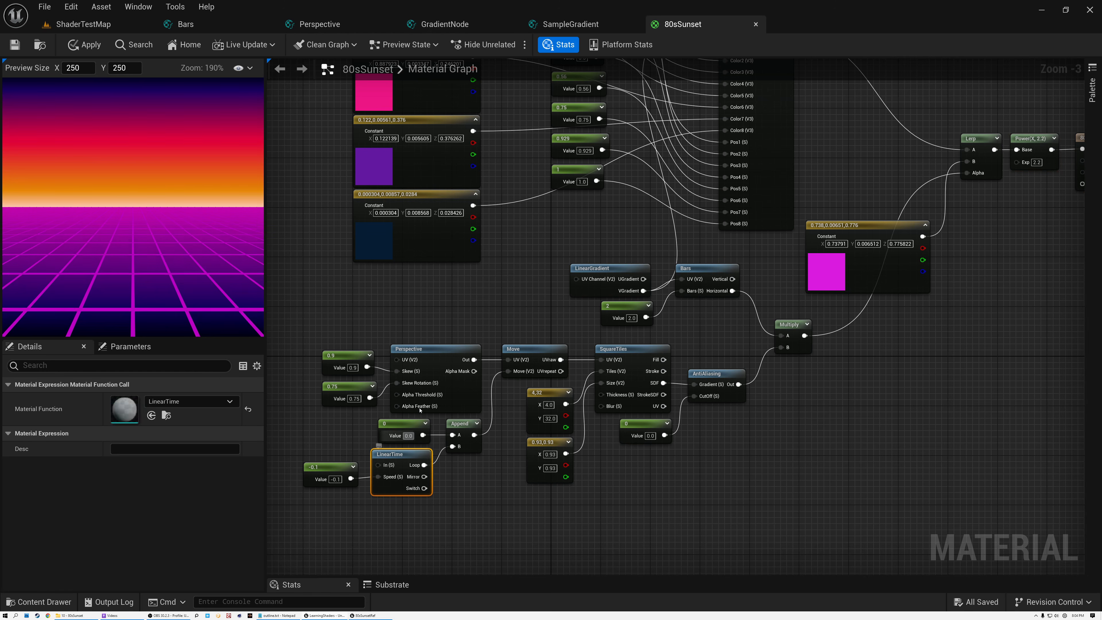
pyautogui.click(603, 267)
pyautogui.scroll(3, 604, 266)
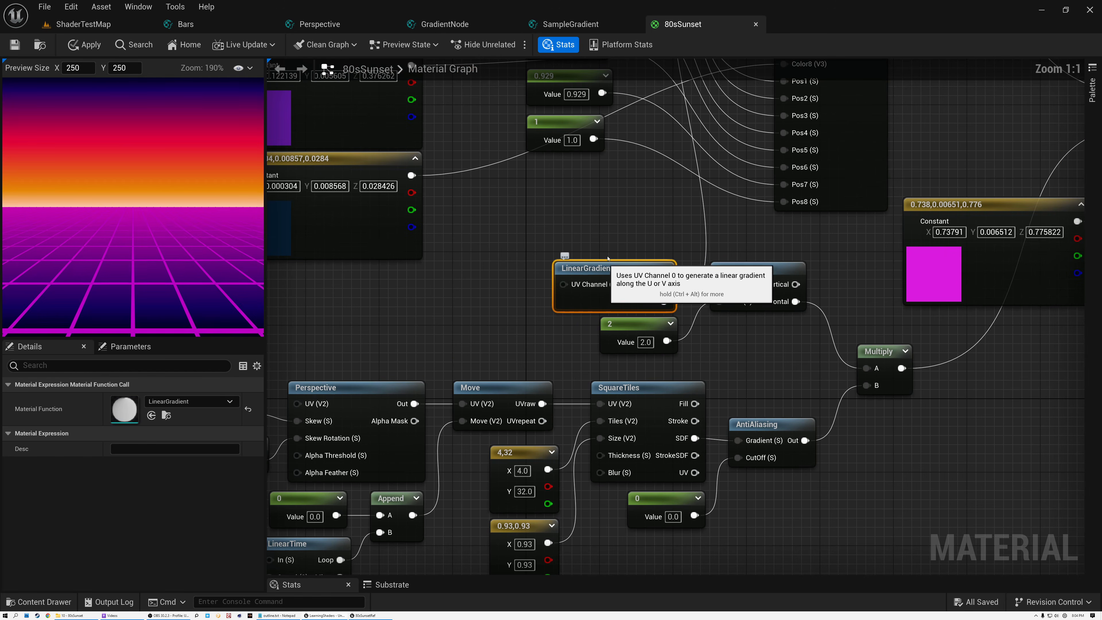
pyautogui.scroll(-2, 613, 266)
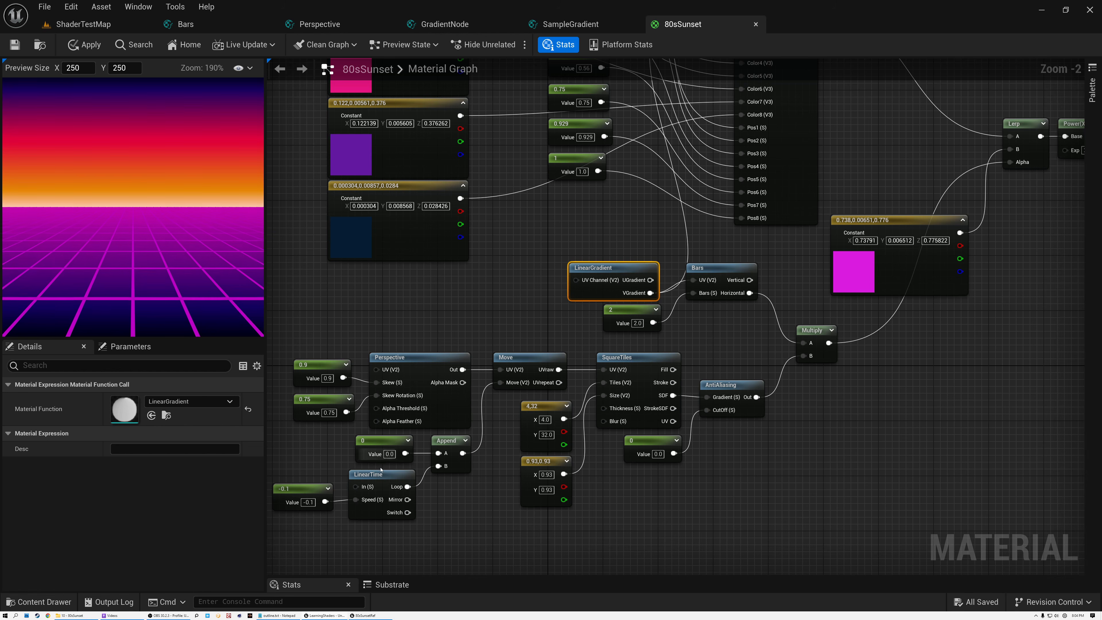
pyautogui.click(368, 474)
pyautogui.click(422, 359)
pyautogui.click(529, 357)
pyautogui.click(637, 357)
pyautogui.click(727, 386)
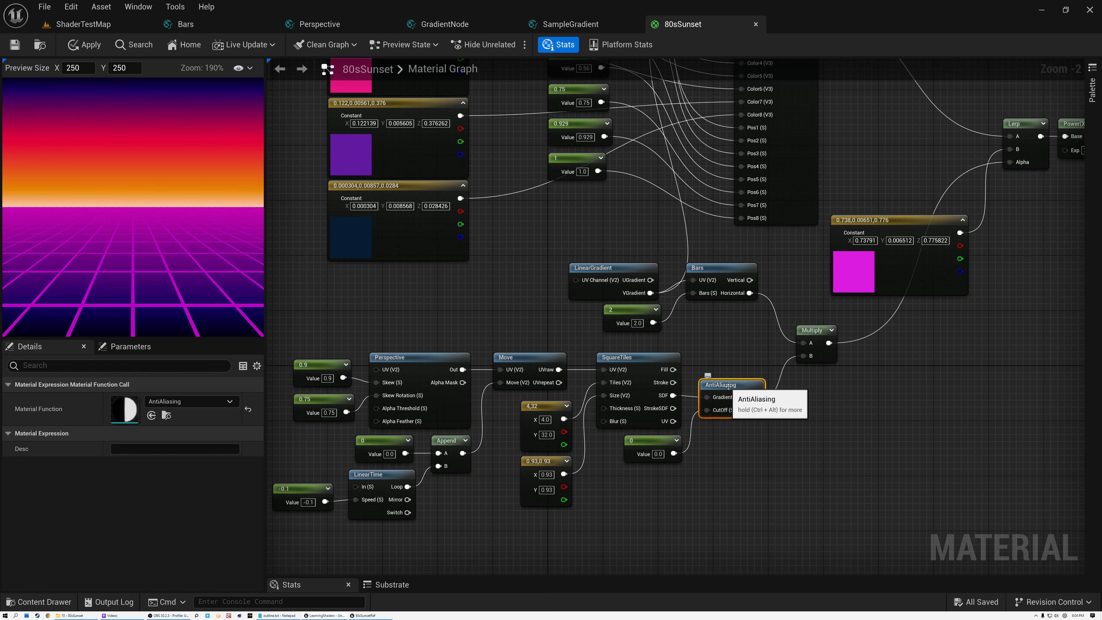
pyautogui.scroll(-2, 715, 321)
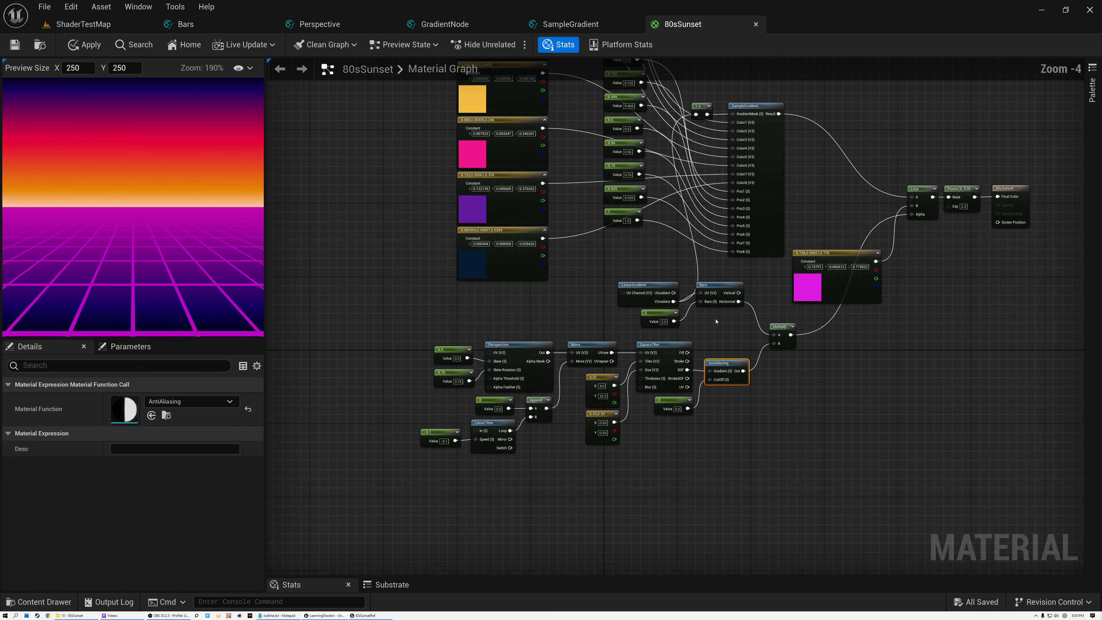
# Browse the material functions in the Procedural subfolders Gradients, Helpers, Patterns, SDFs, Time and UV
pyautogui.click(43, 601)
pyautogui.click(69, 401)
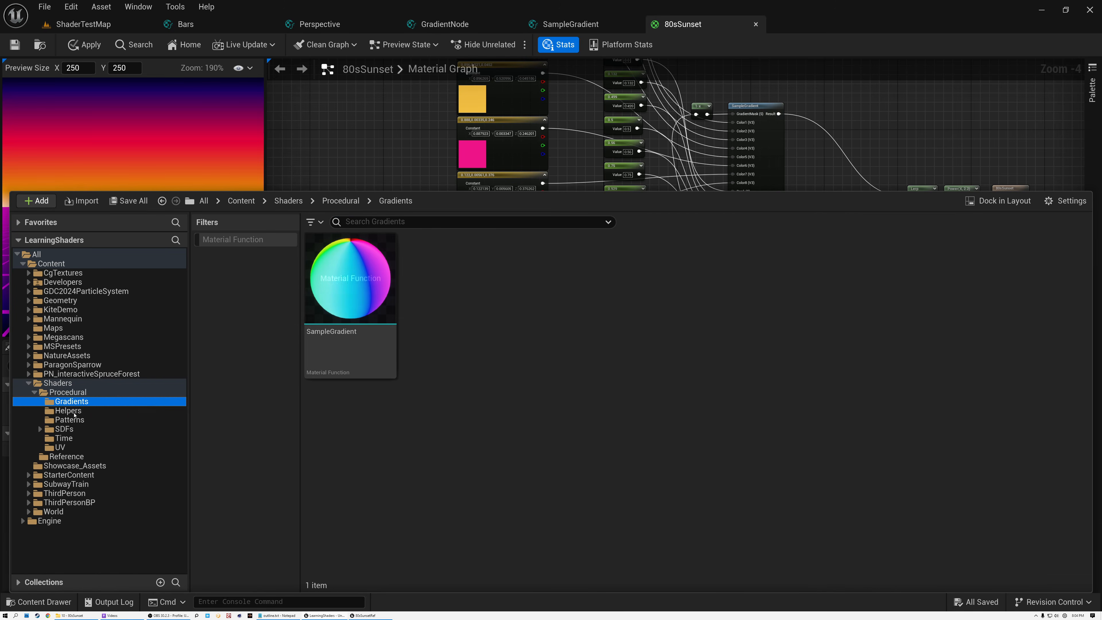
pyautogui.click(68, 410)
pyautogui.click(70, 419)
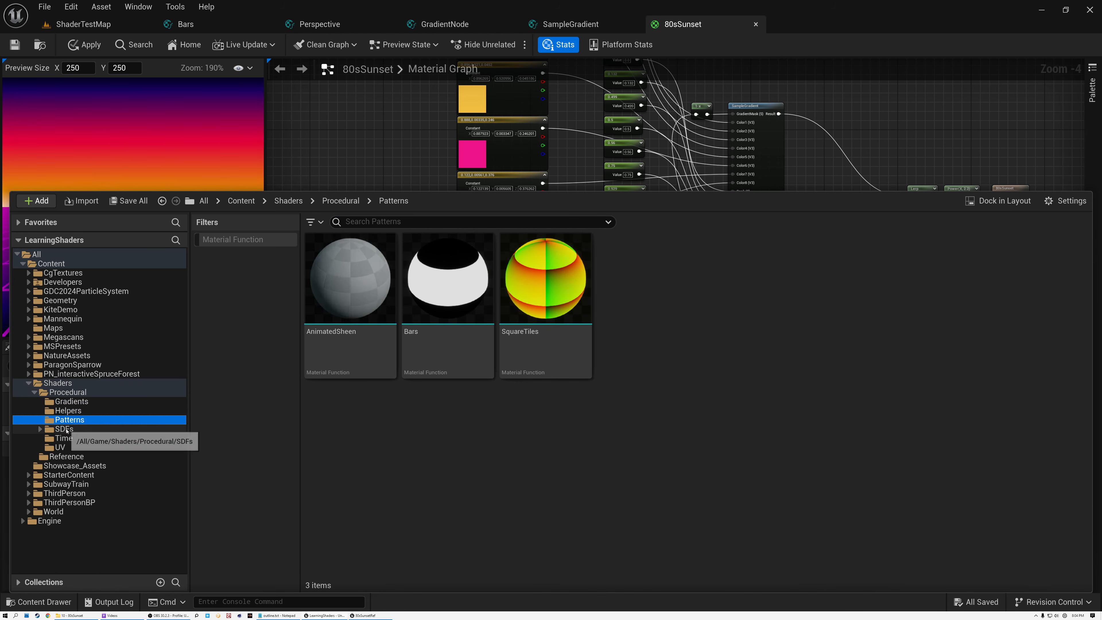
pyautogui.click(65, 428)
pyautogui.click(63, 438)
pyautogui.click(60, 449)
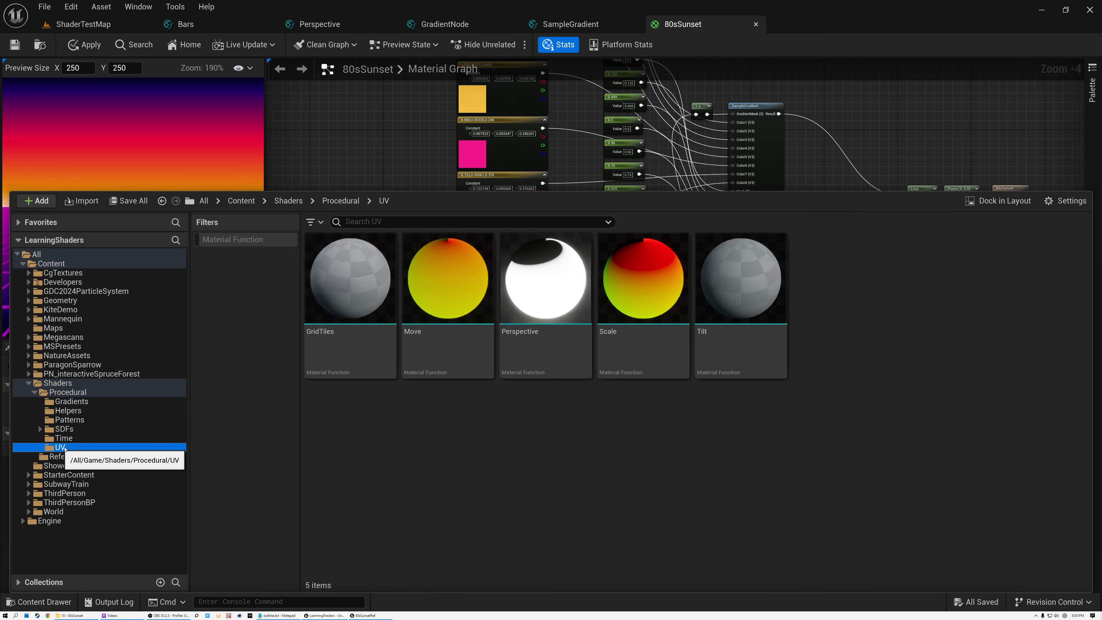
pyautogui.click(363, 140)
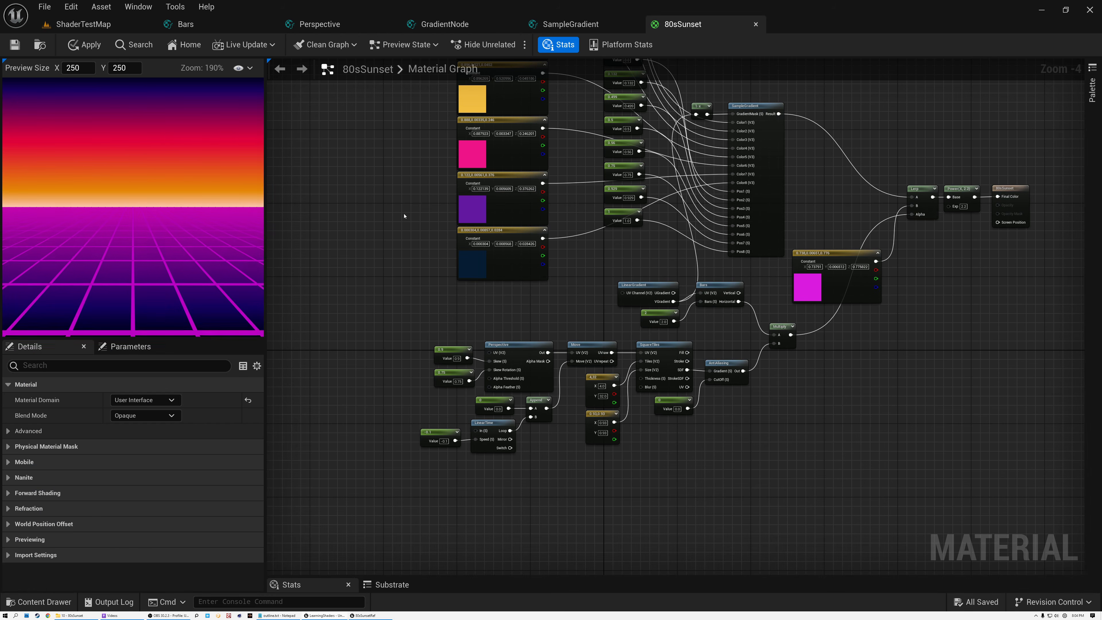
# Shift the Bars node slightly down so it sits closer to its constant of 2 and the Multiply node
pyautogui.moveTo(403, 215); pyautogui.dragTo(376, 150, button='right')
pyautogui.scroll(2, 555, 249)
pyautogui.moveTo(322, 220); pyautogui.dragTo(1030, 505)
pyautogui.click(963, 406)
pyautogui.moveTo(985, 326); pyautogui.dragTo(696, 538, button='right')
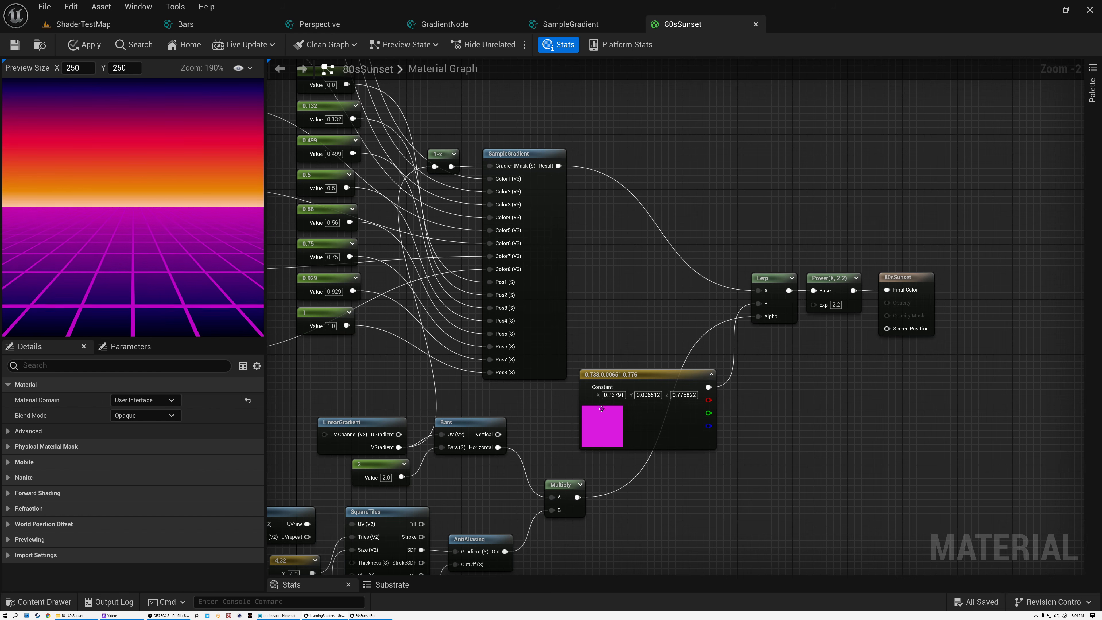
pyautogui.moveTo(475, 424); pyautogui.dragTo(480, 445)
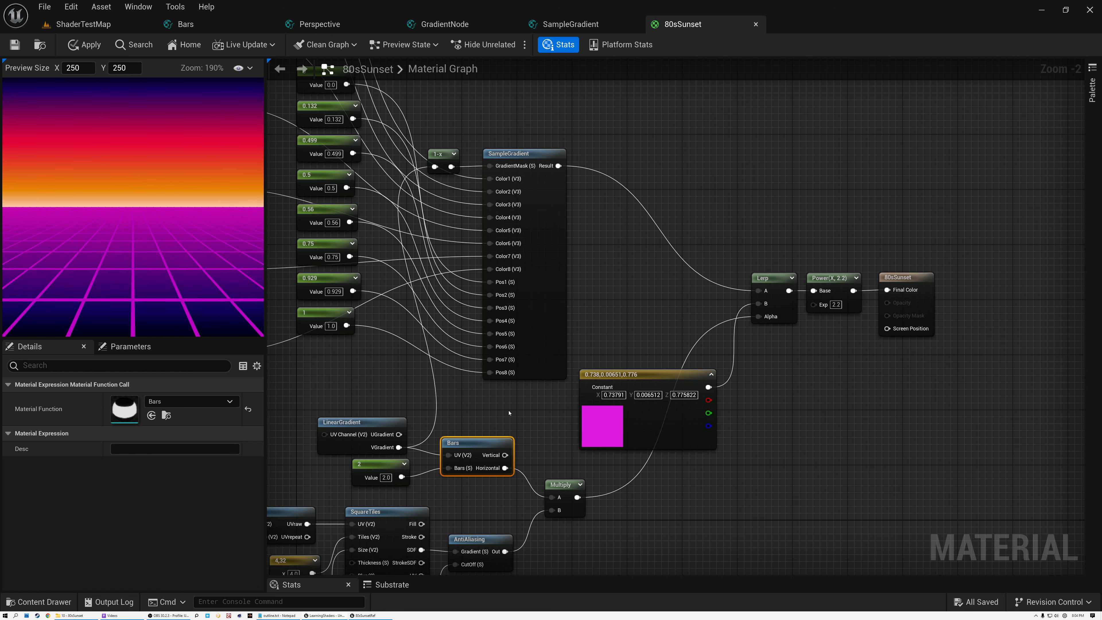
# Widen the material preview viewport and enlarge the preview to 220%
pyautogui.moveTo(509, 412); pyautogui.dragTo(674, 319, button='right')
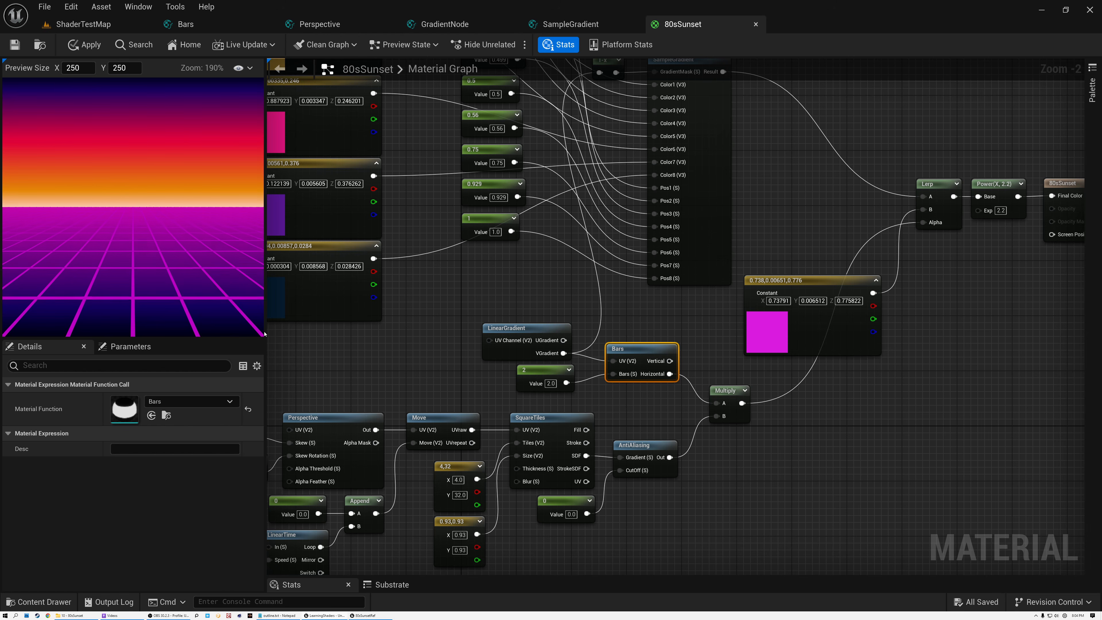
pyautogui.moveTo(264, 334); pyautogui.dragTo(324, 334)
pyautogui.scroll(3, 212, 224)
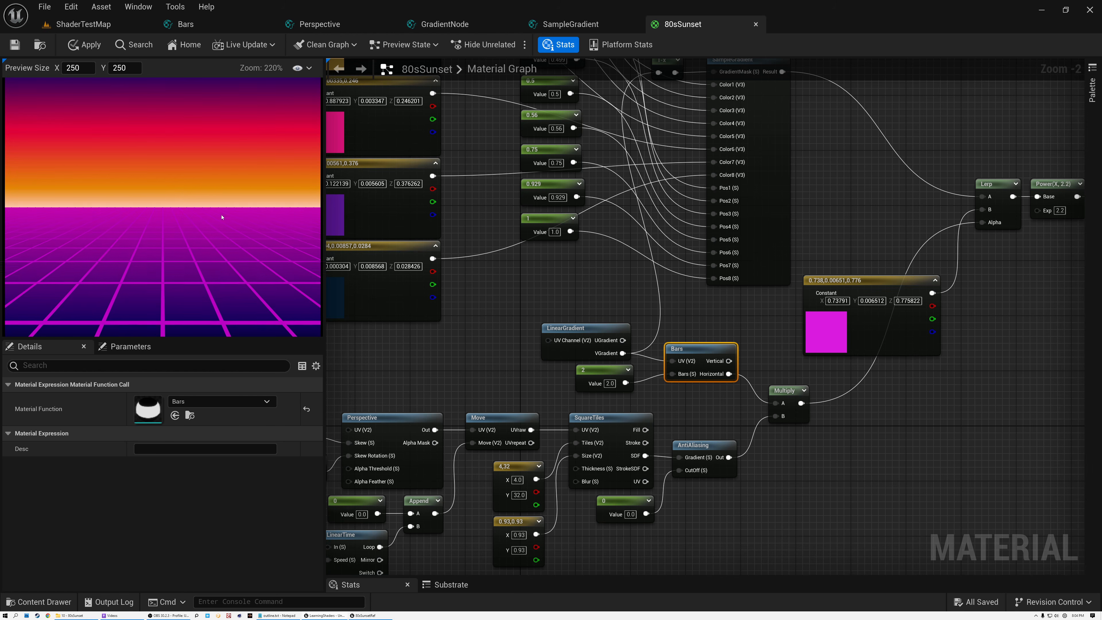
pyautogui.moveTo(396, 369); pyautogui.dragTo(513, 254, button='right')
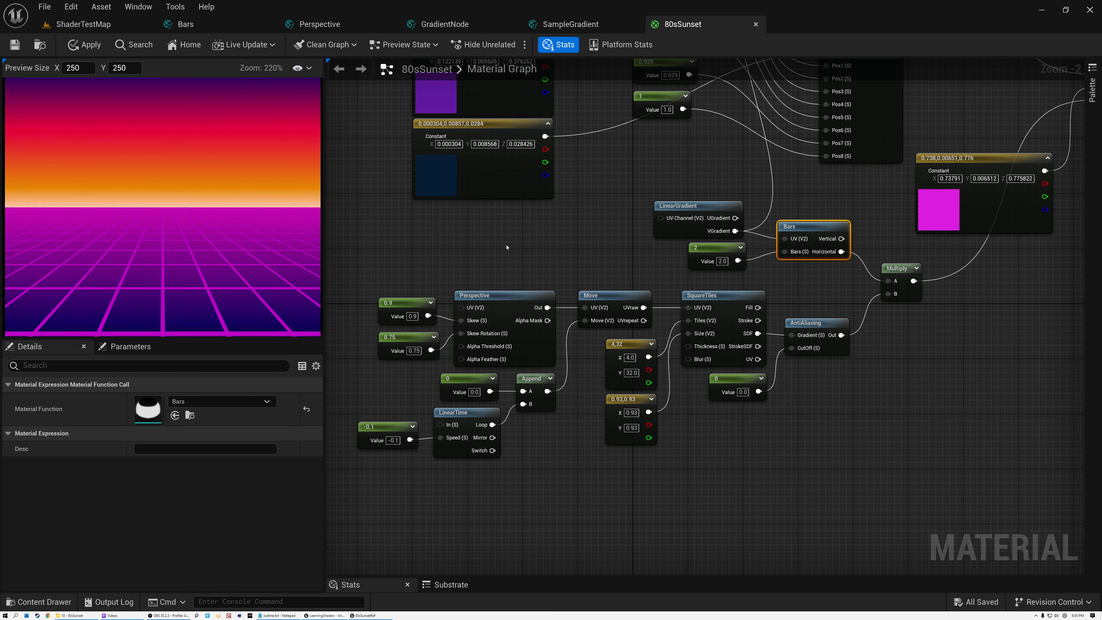
pyautogui.moveTo(347, 222); pyautogui.dragTo(916, 508)
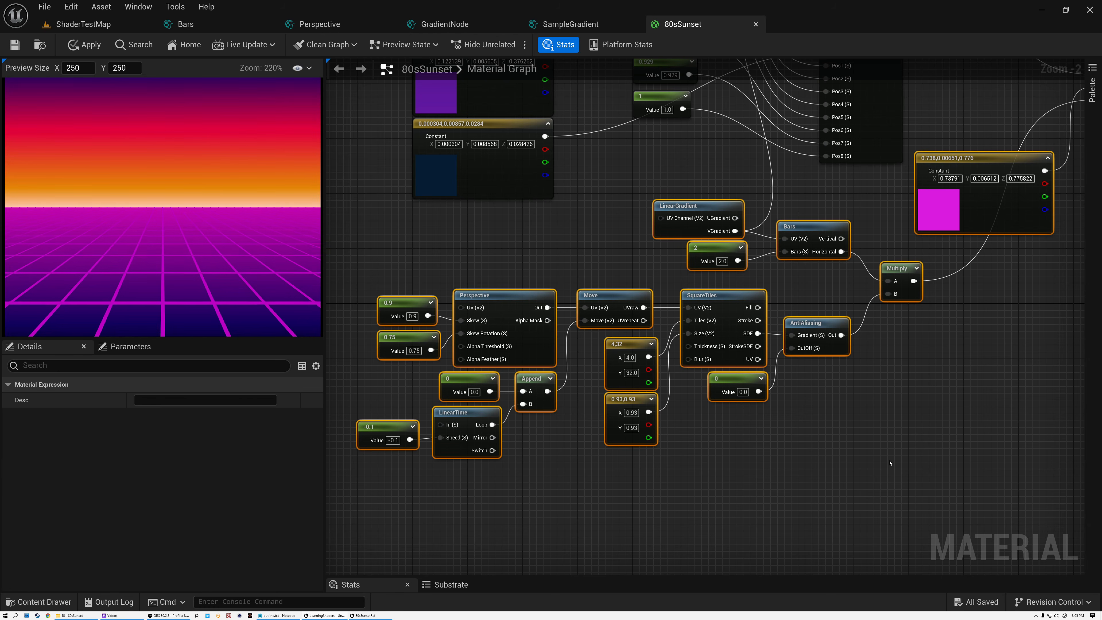
pyautogui.click(886, 442)
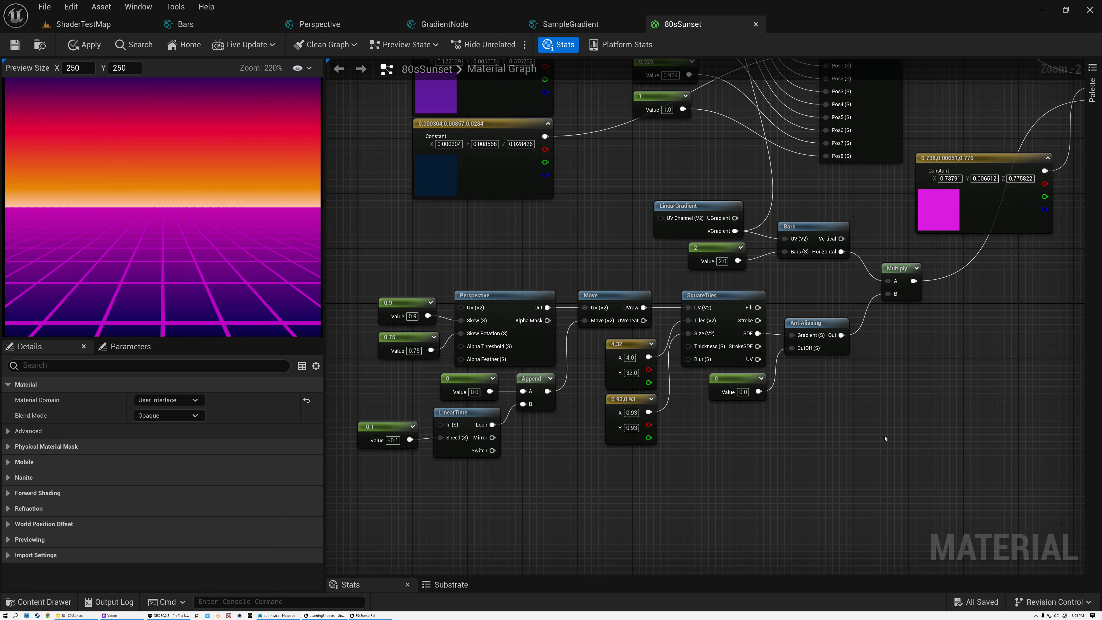